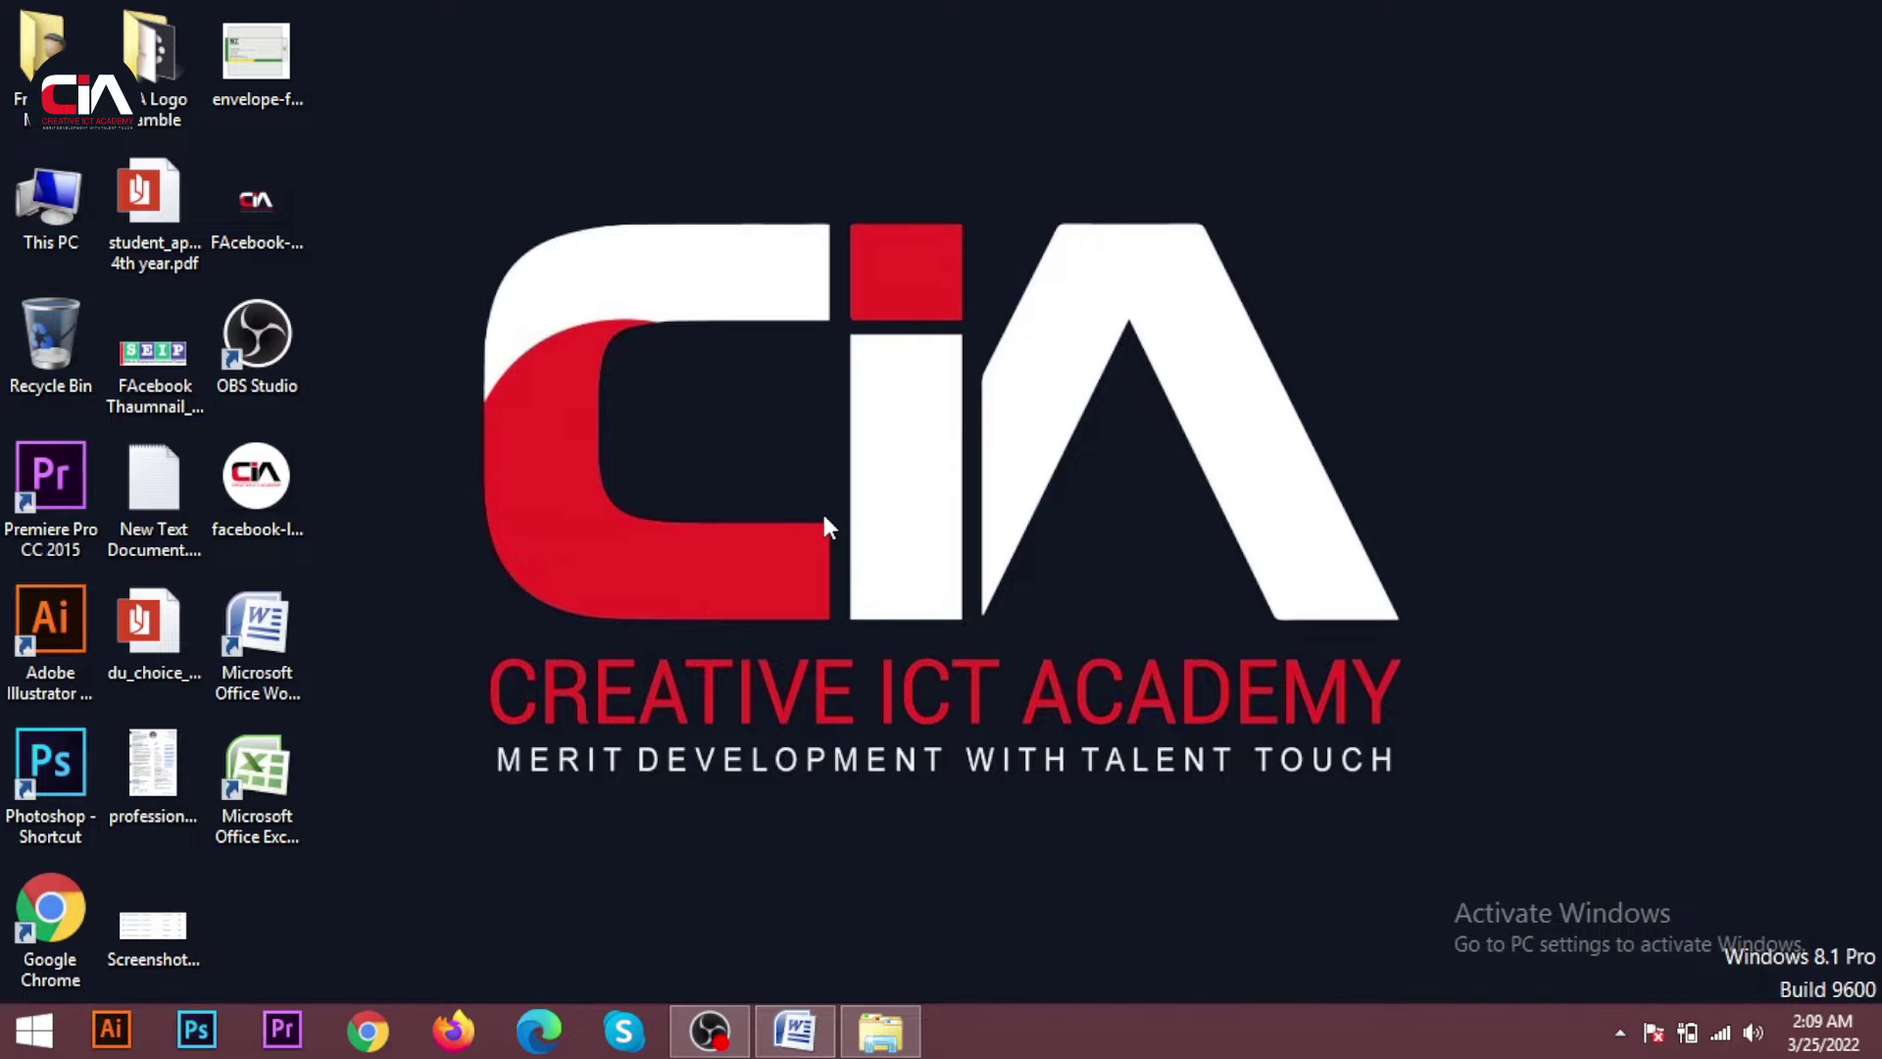
# Refresh the desktop from its right-click menu
pyautogui.rightClick(530, 177)
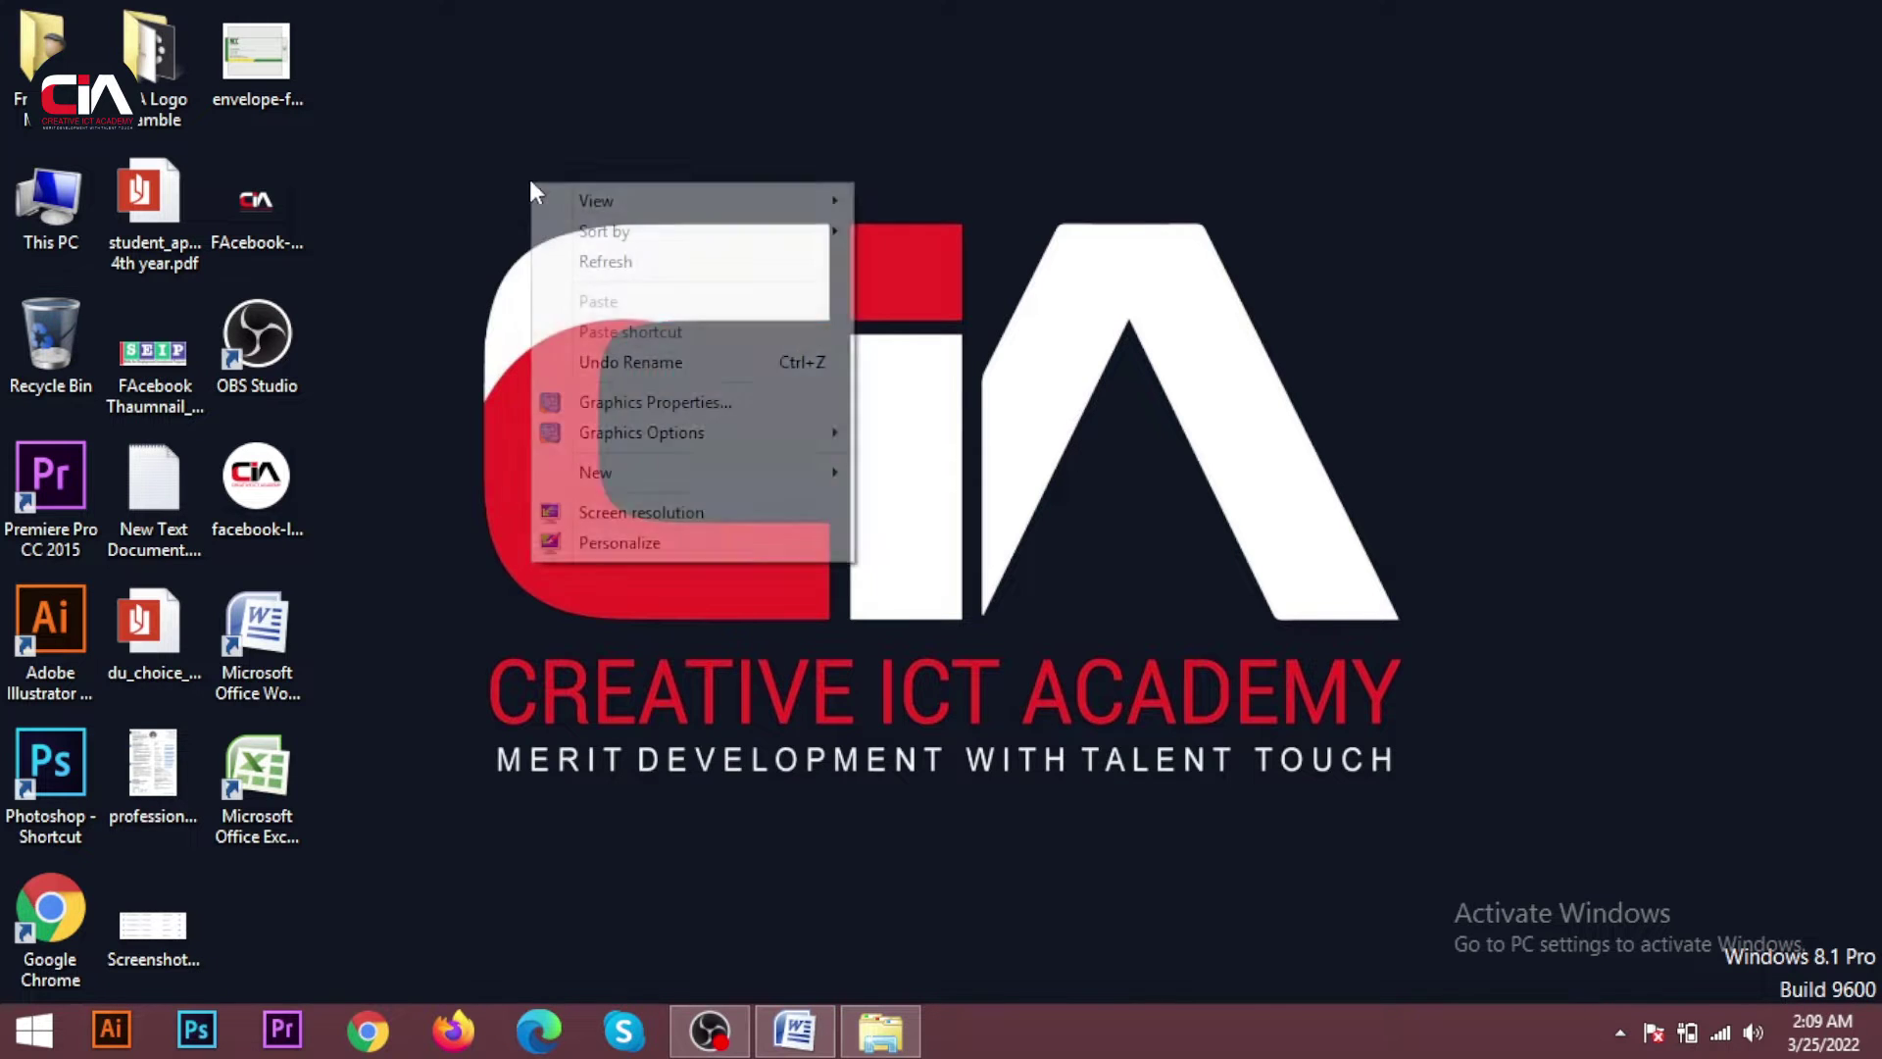
pyautogui.click(605, 261)
pyautogui.rightClick(529, 177)
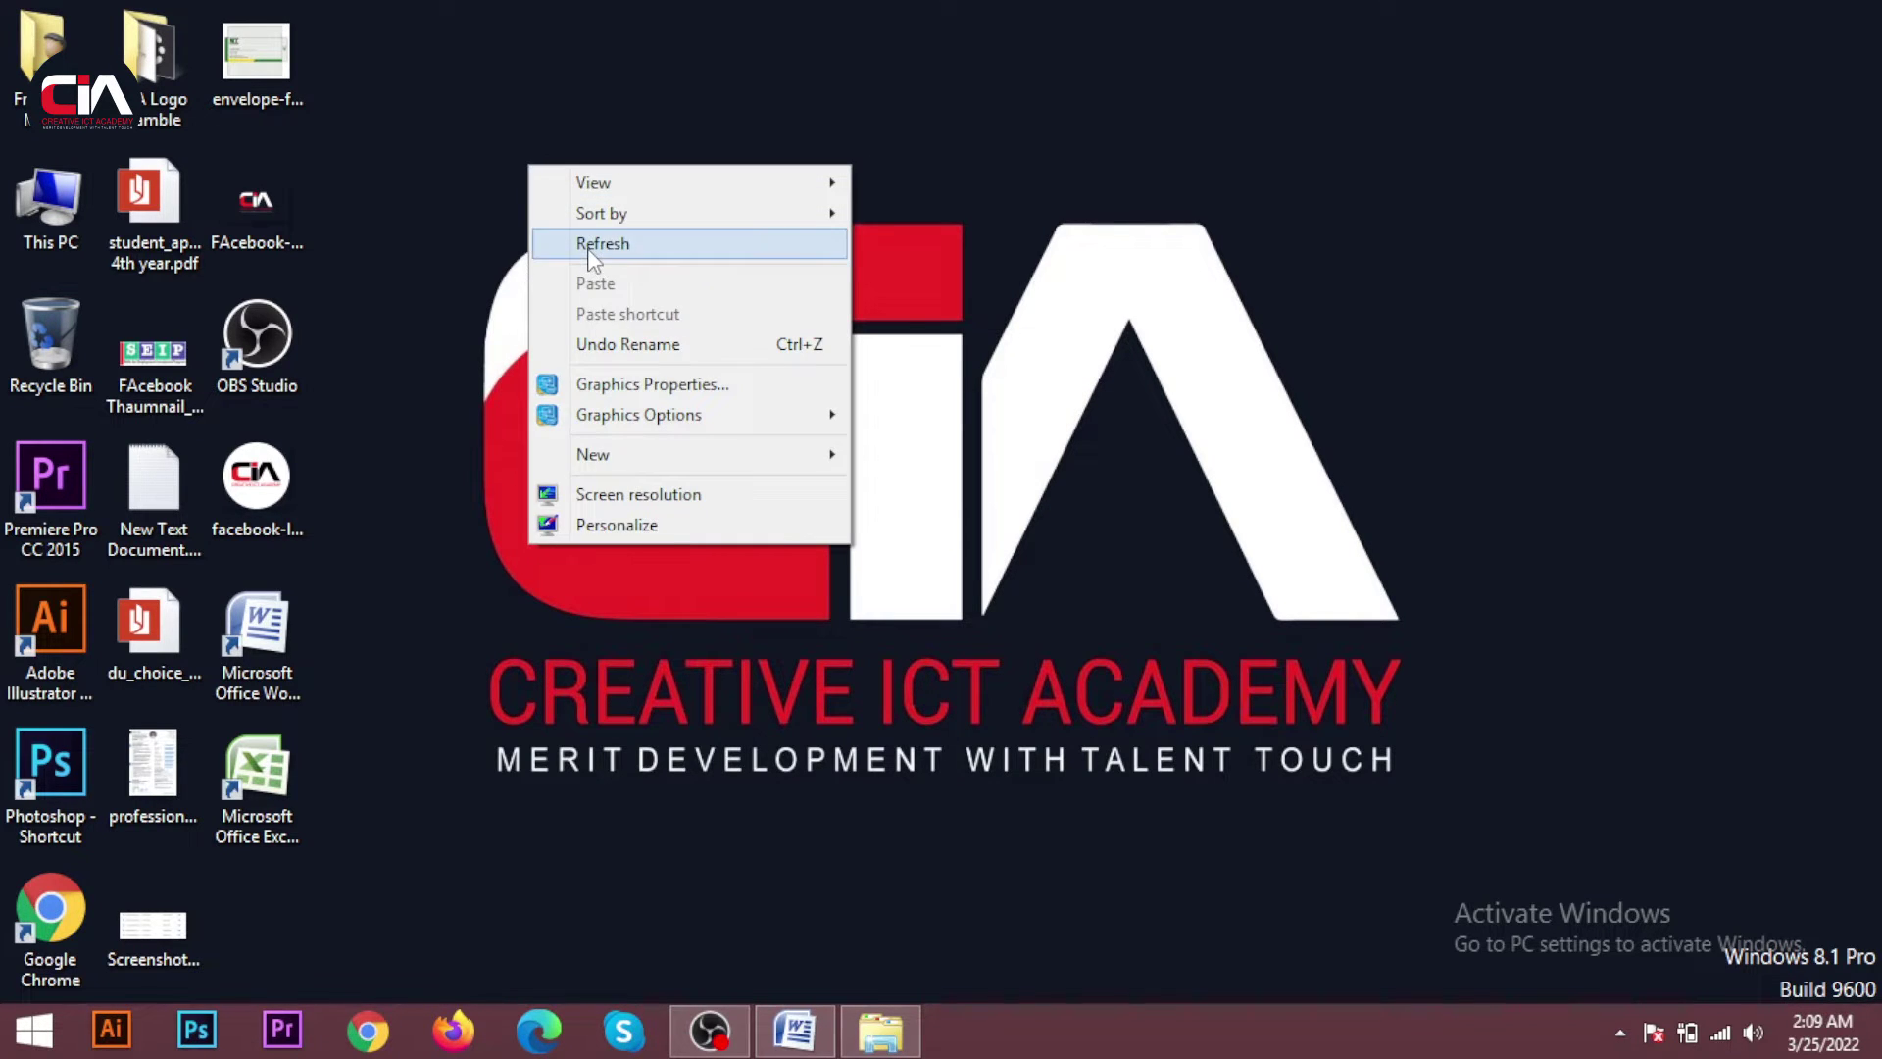
pyautogui.click(569, 241)
pyautogui.rightClick(546, 196)
pyautogui.click(608, 275)
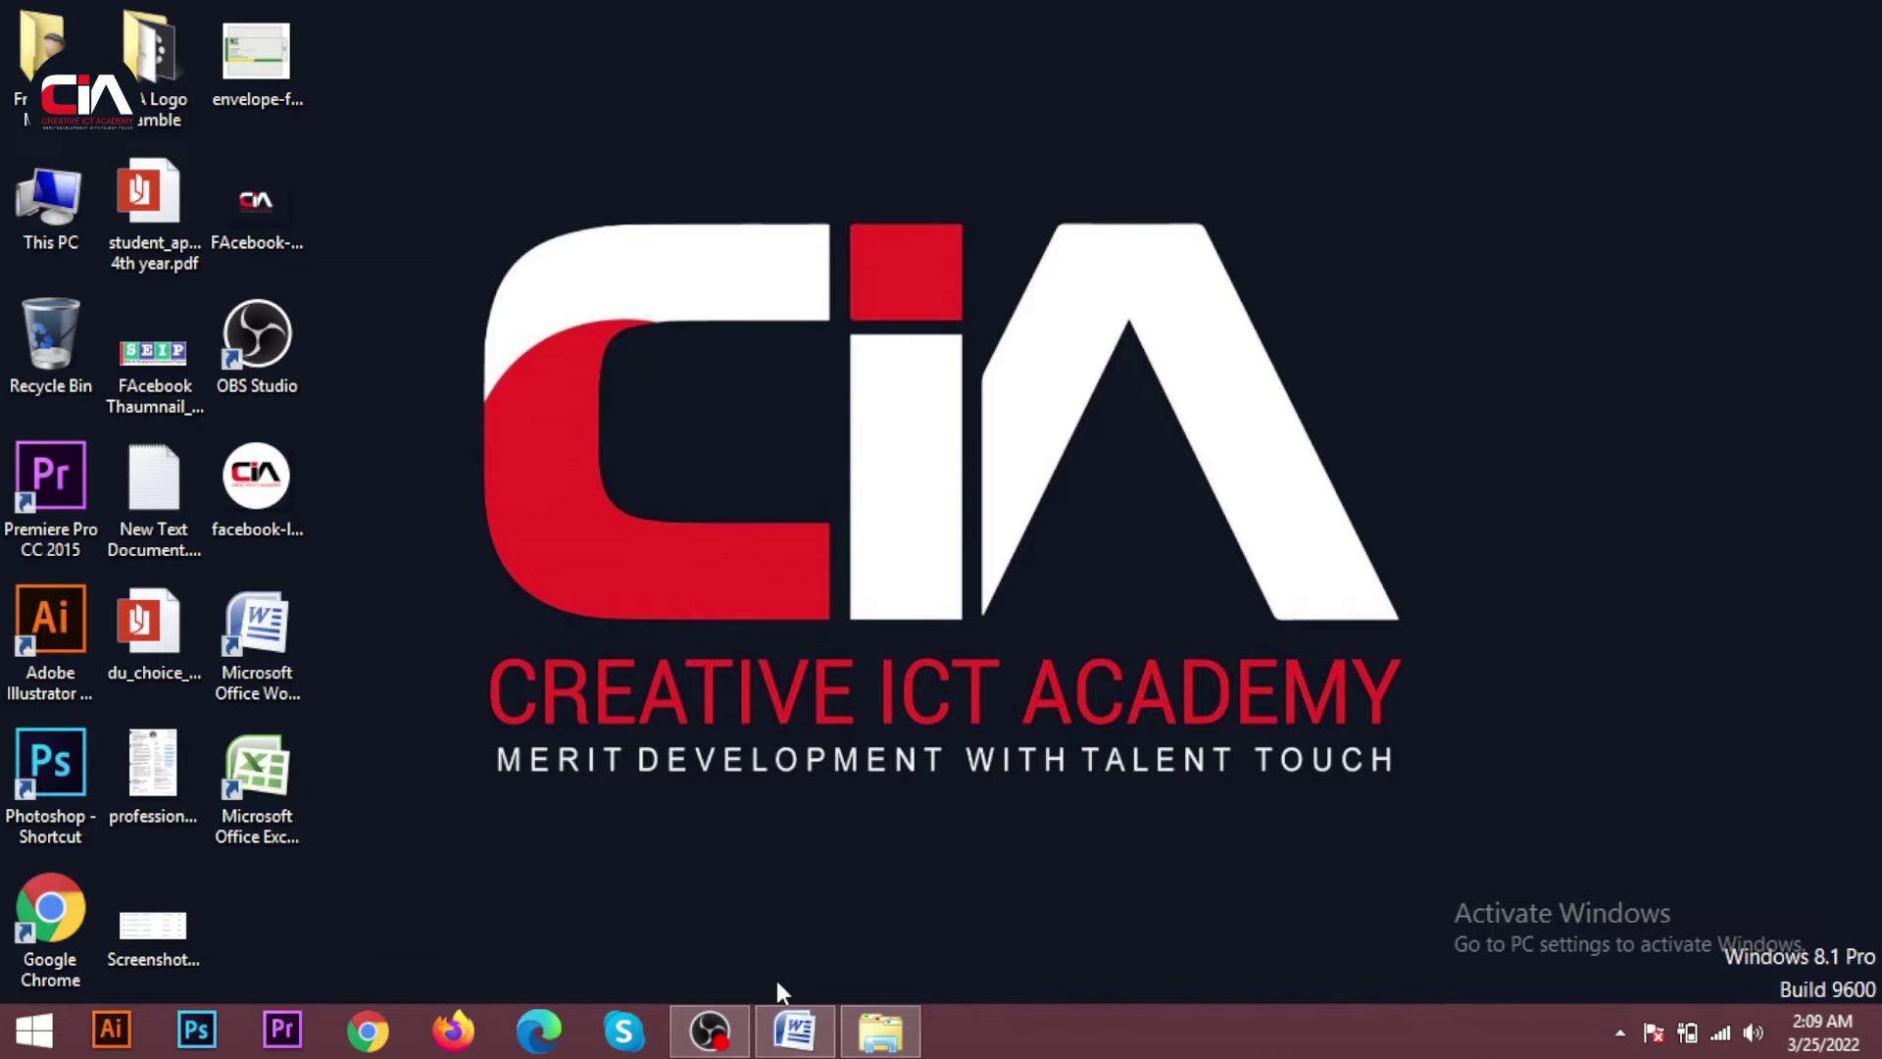
# Switch to the Word document, adjust the zoom, and put the caret in the +88999 cell
pyautogui.click(794, 1029)
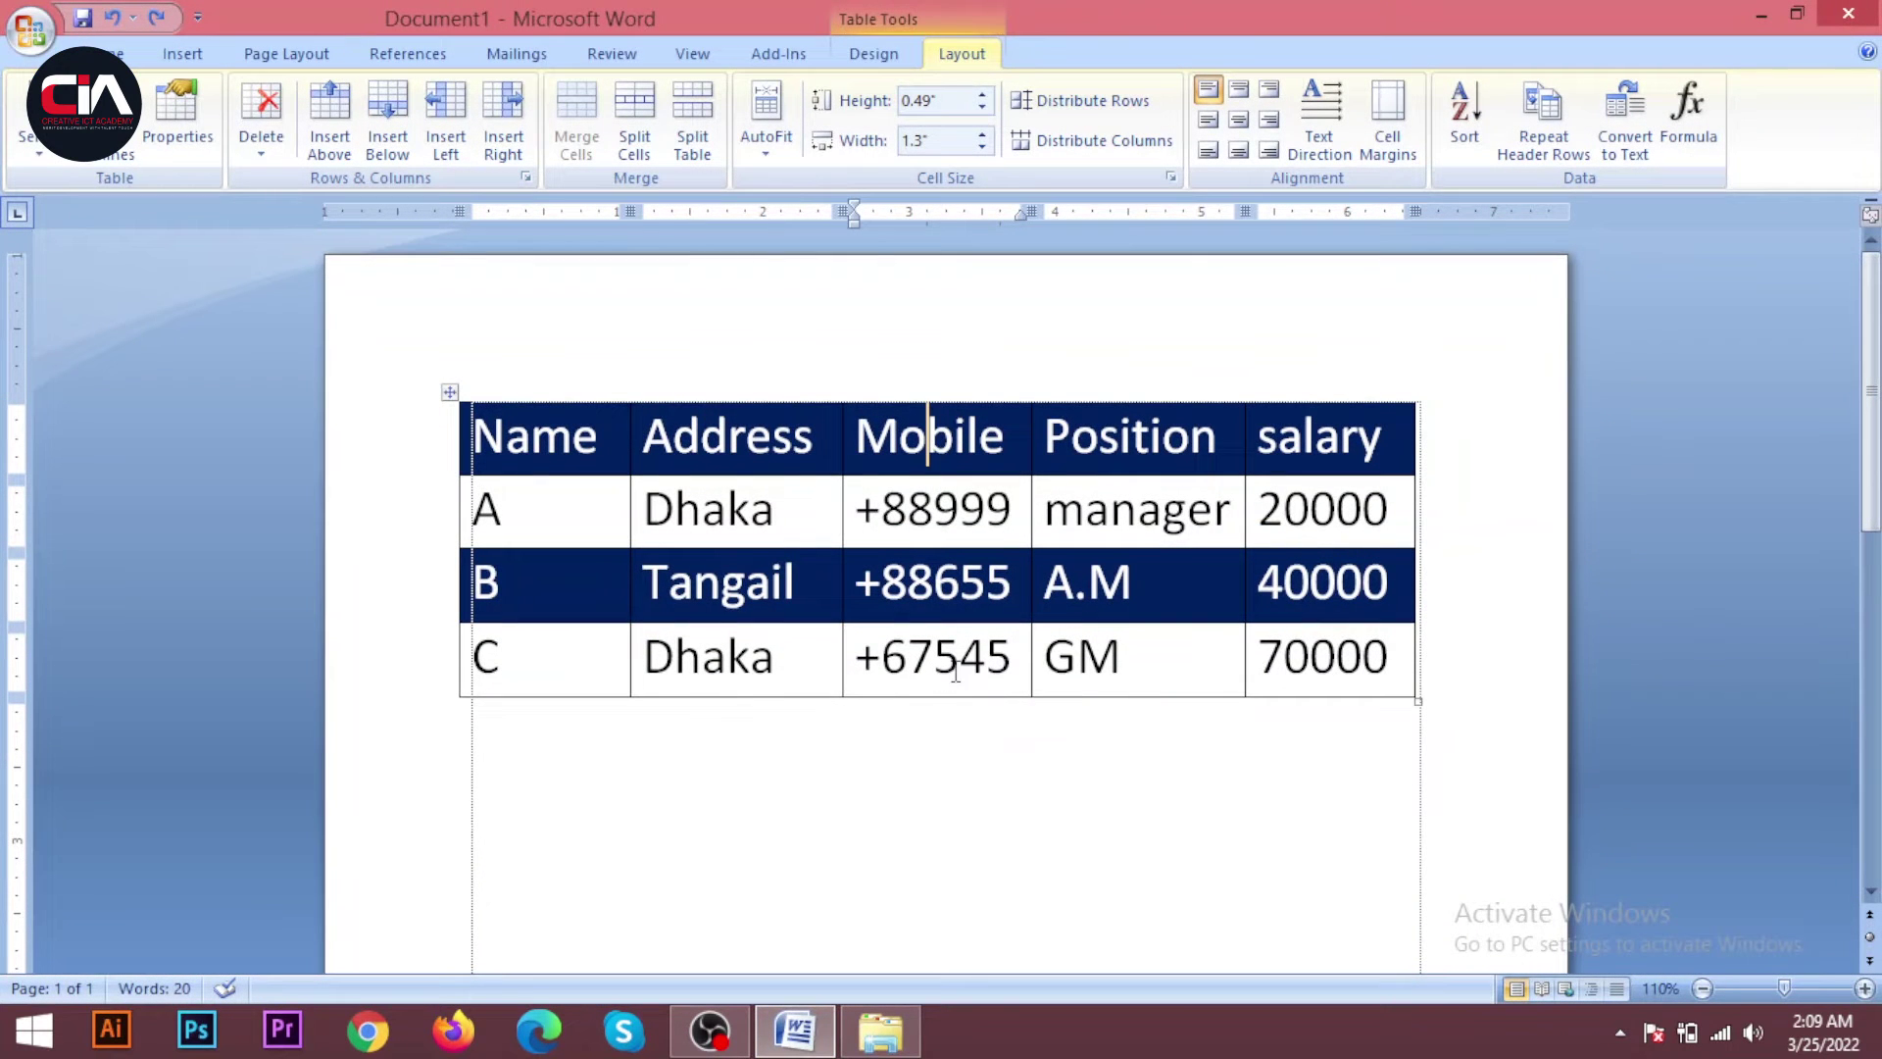
pyautogui.keyDown('ctrl'); pyautogui.scroll(1, 930, 433); pyautogui.keyUp('ctrl')
pyautogui.keyDown('ctrl'); pyautogui.scroll(1, 916, 454); pyautogui.keyUp('ctrl')
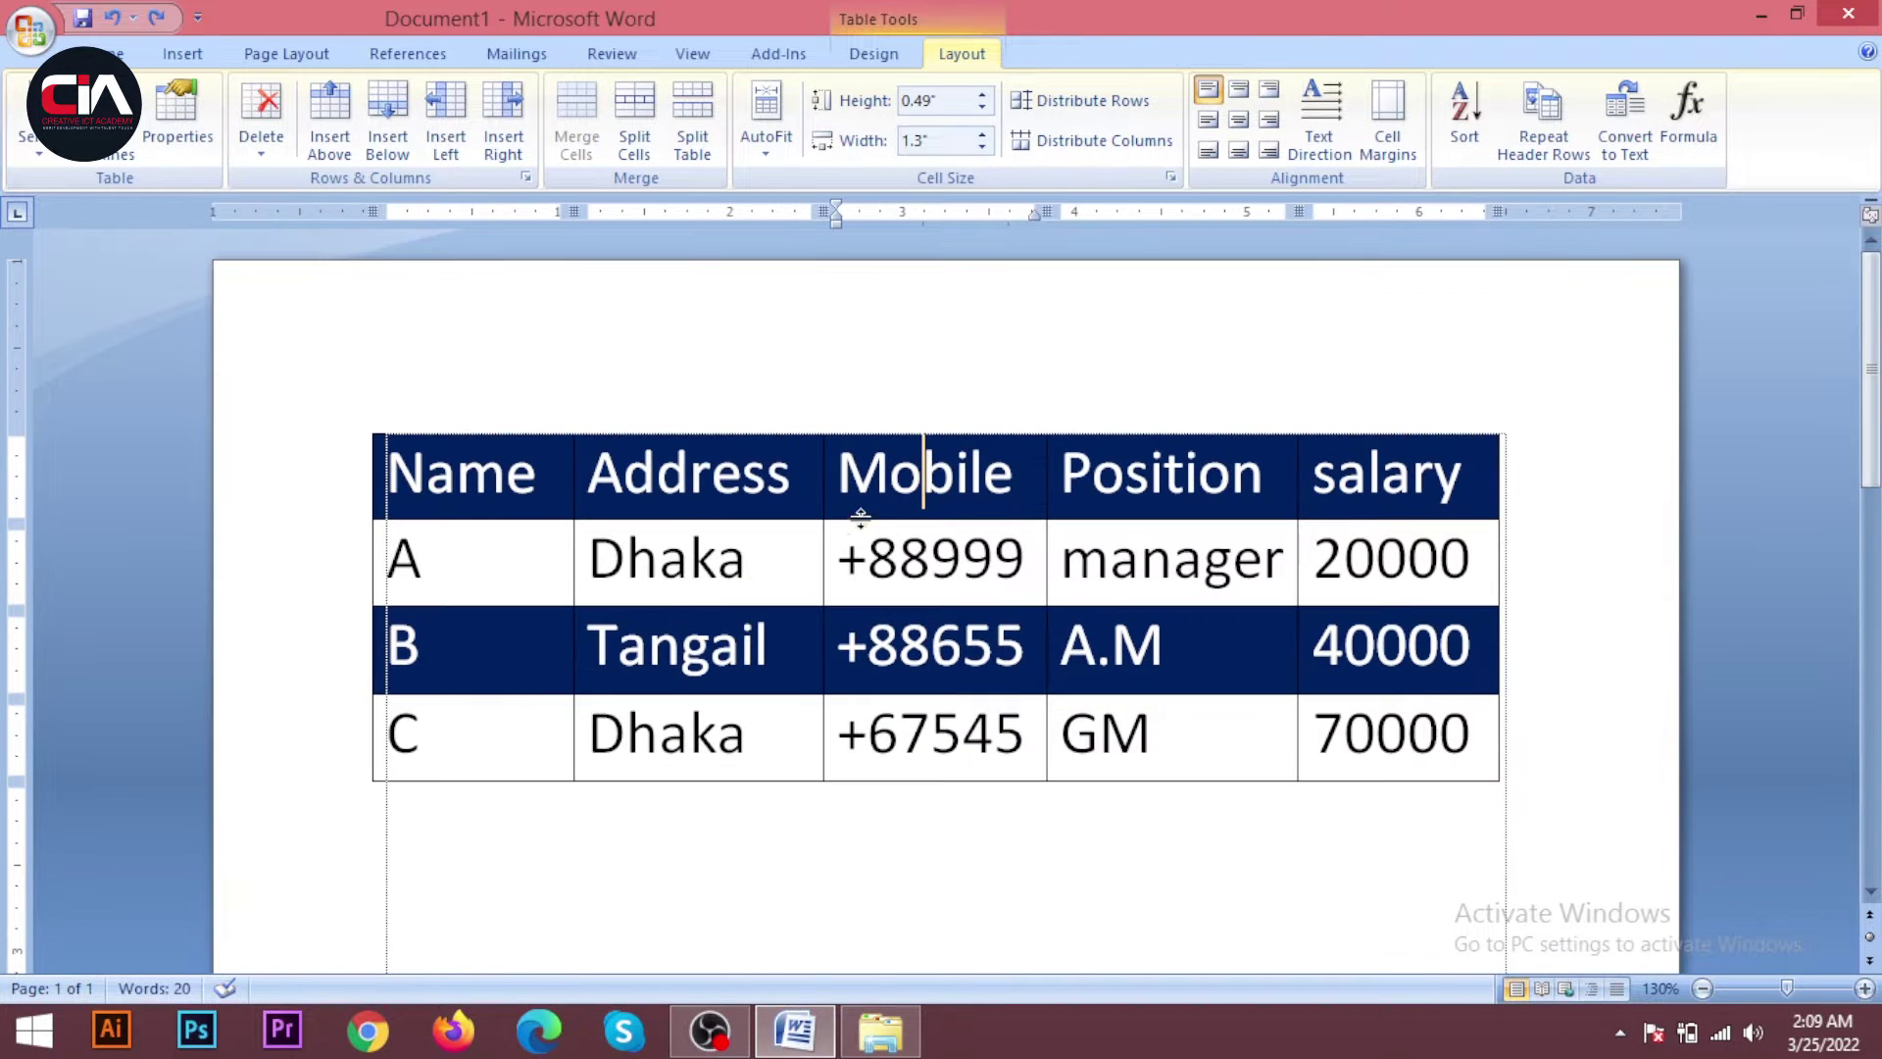
pyautogui.keyDown('ctrl'); pyautogui.scroll(1, 882, 520); pyautogui.keyUp('ctrl')
pyautogui.keyDown('ctrl'); pyautogui.scroll(-1, 867, 511); pyautogui.keyUp('ctrl')
pyautogui.keyDown('ctrl'); pyautogui.scroll(-1, 861, 509); pyautogui.keyUp('ctrl')
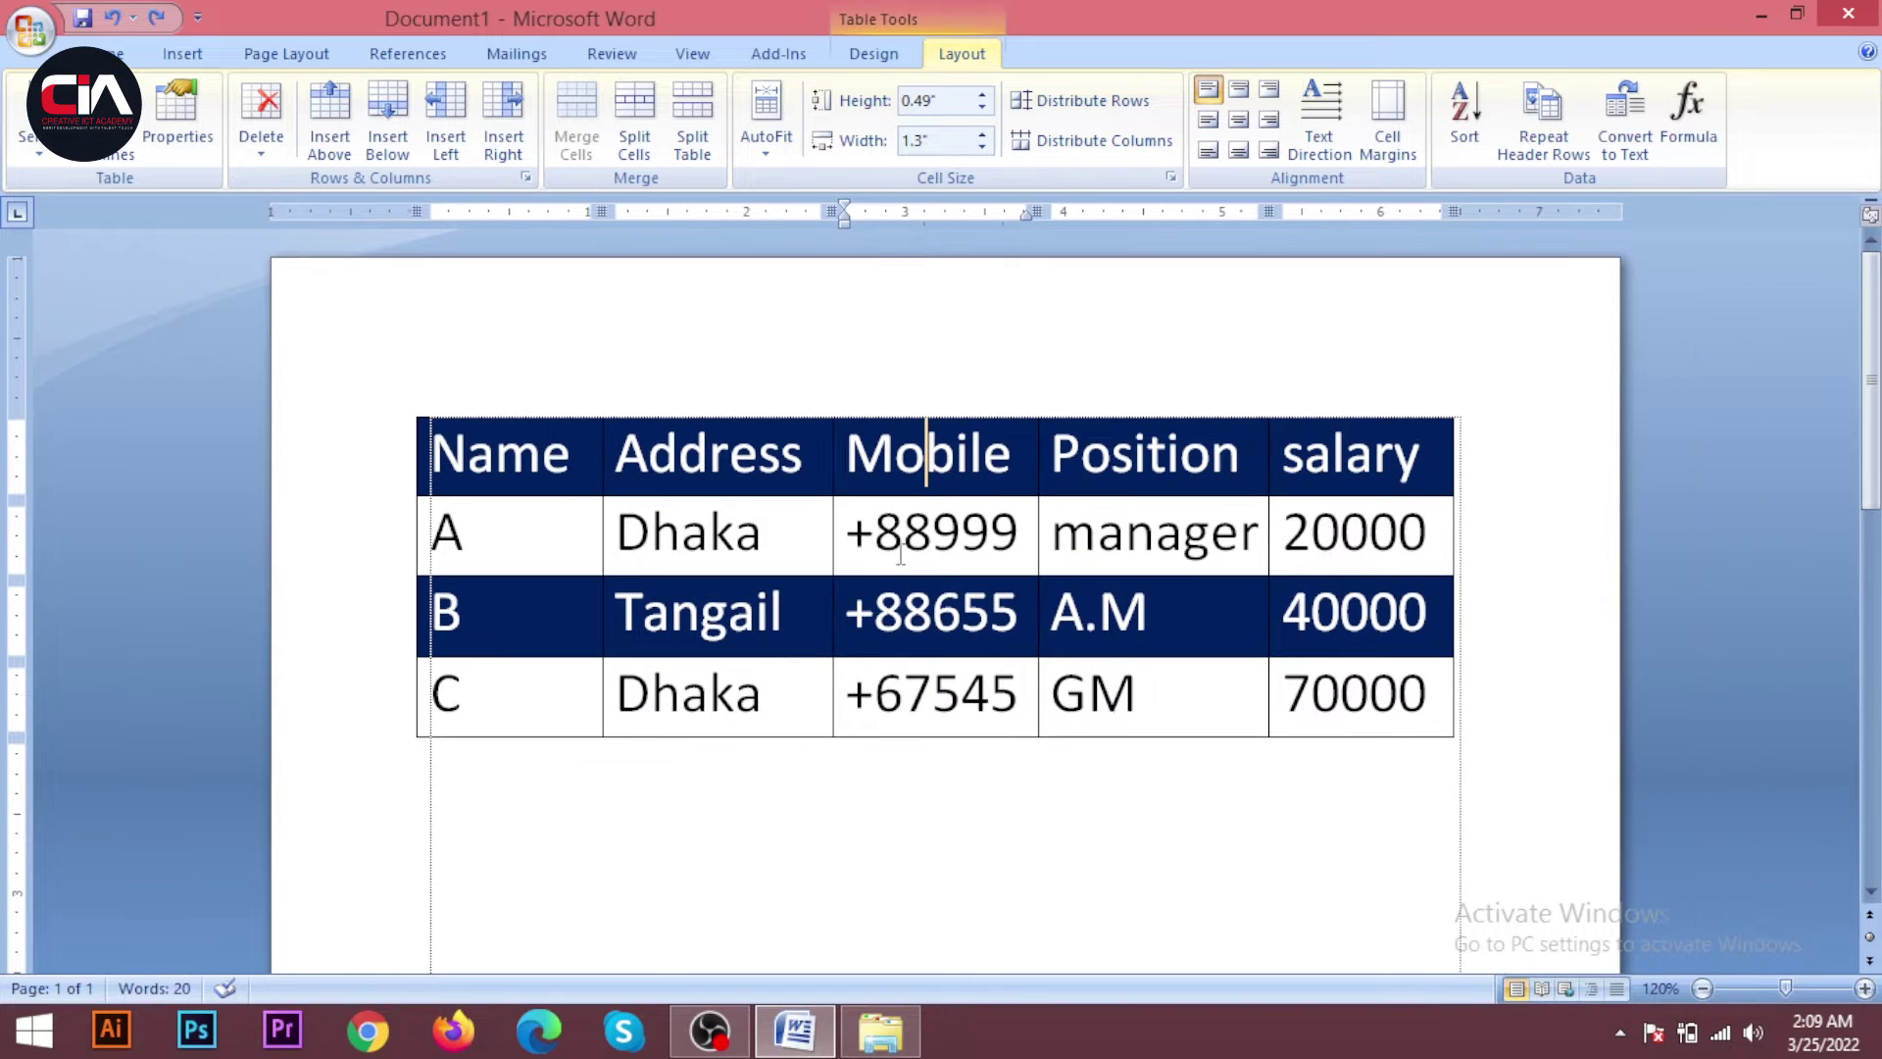
pyautogui.click(749, 859)
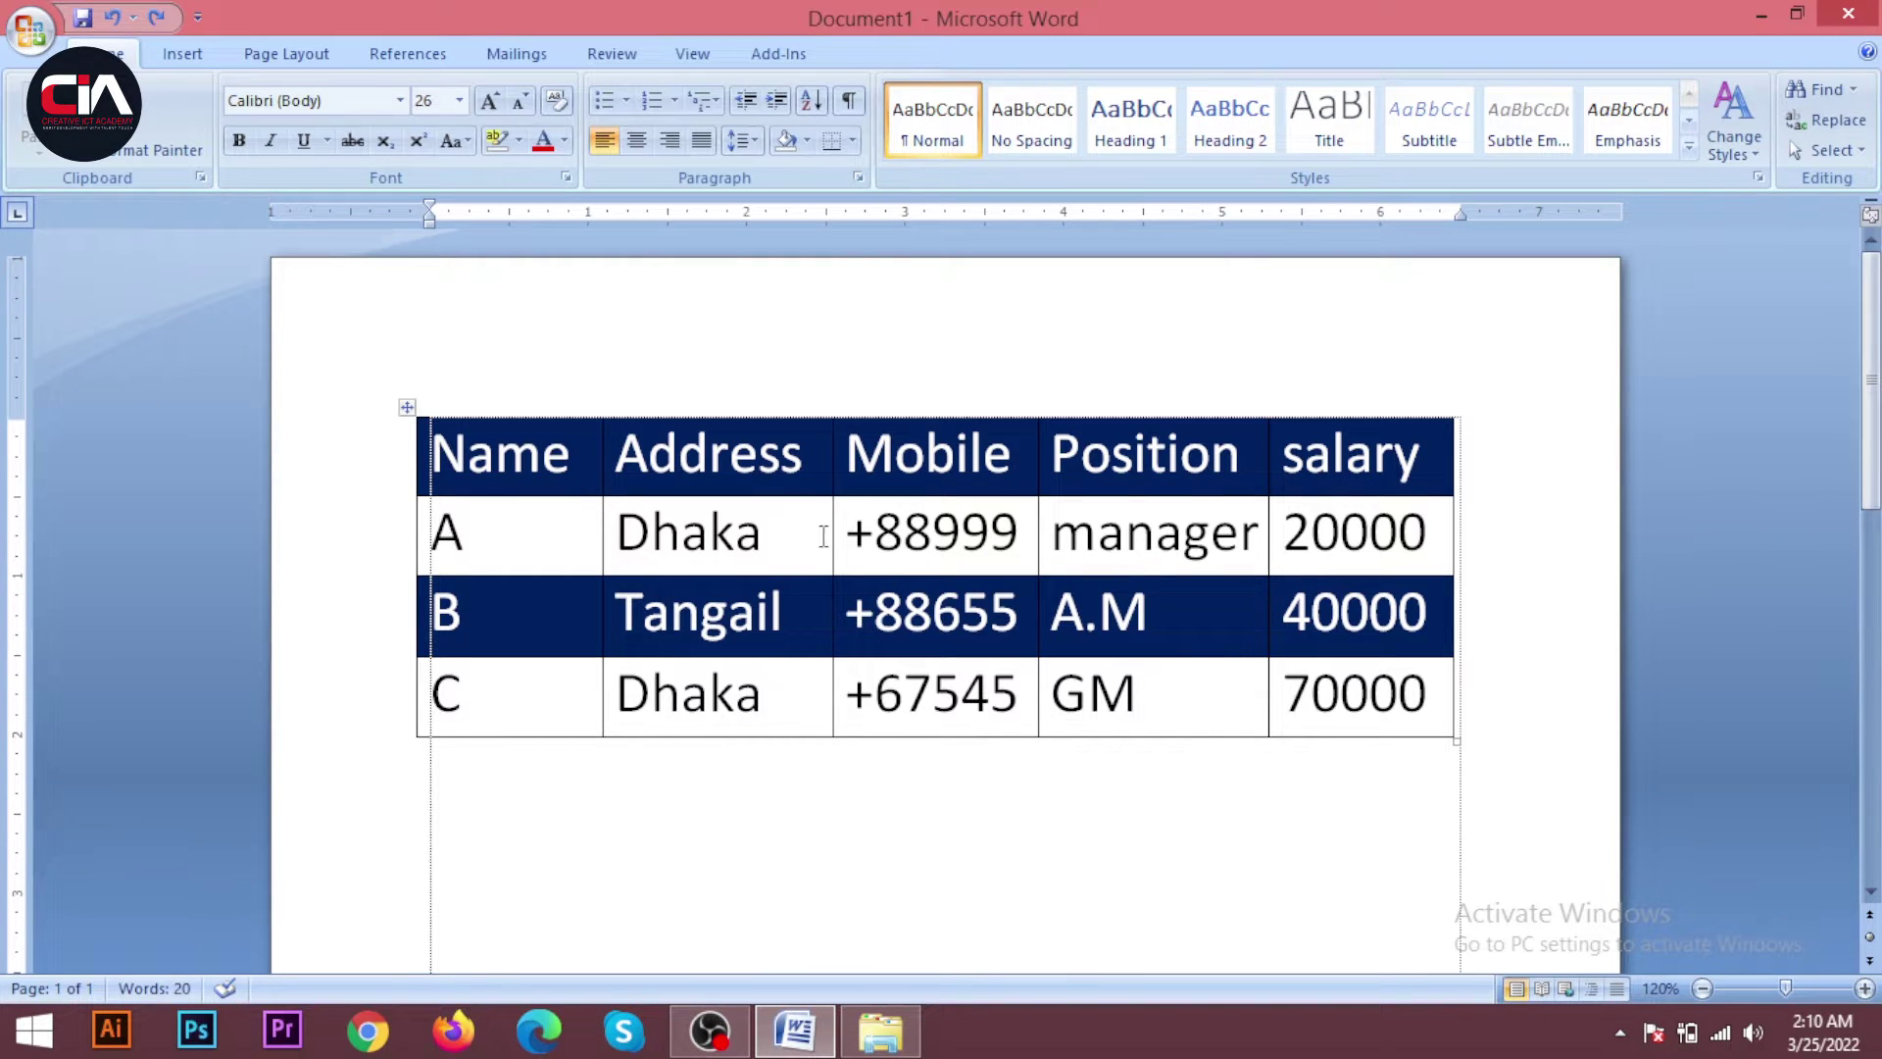
pyautogui.click(990, 534)
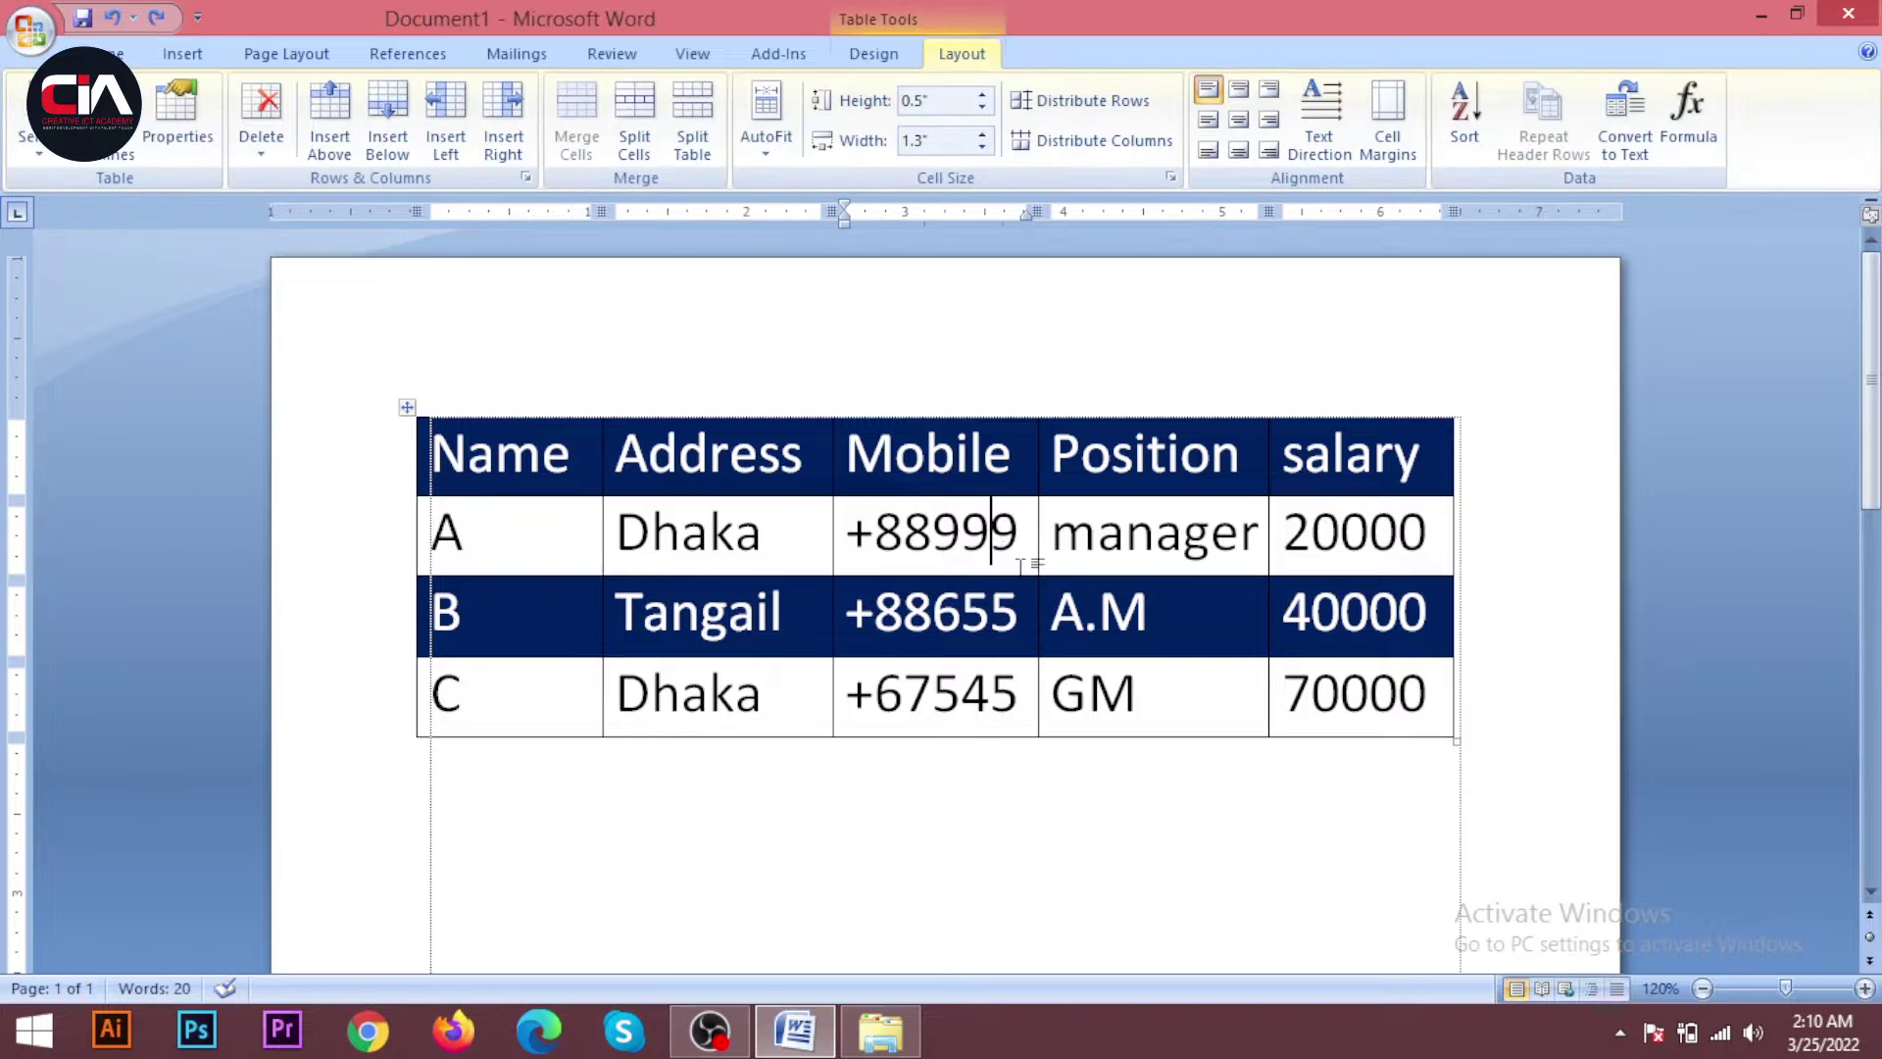
pyautogui.click(871, 56)
pyautogui.click(958, 57)
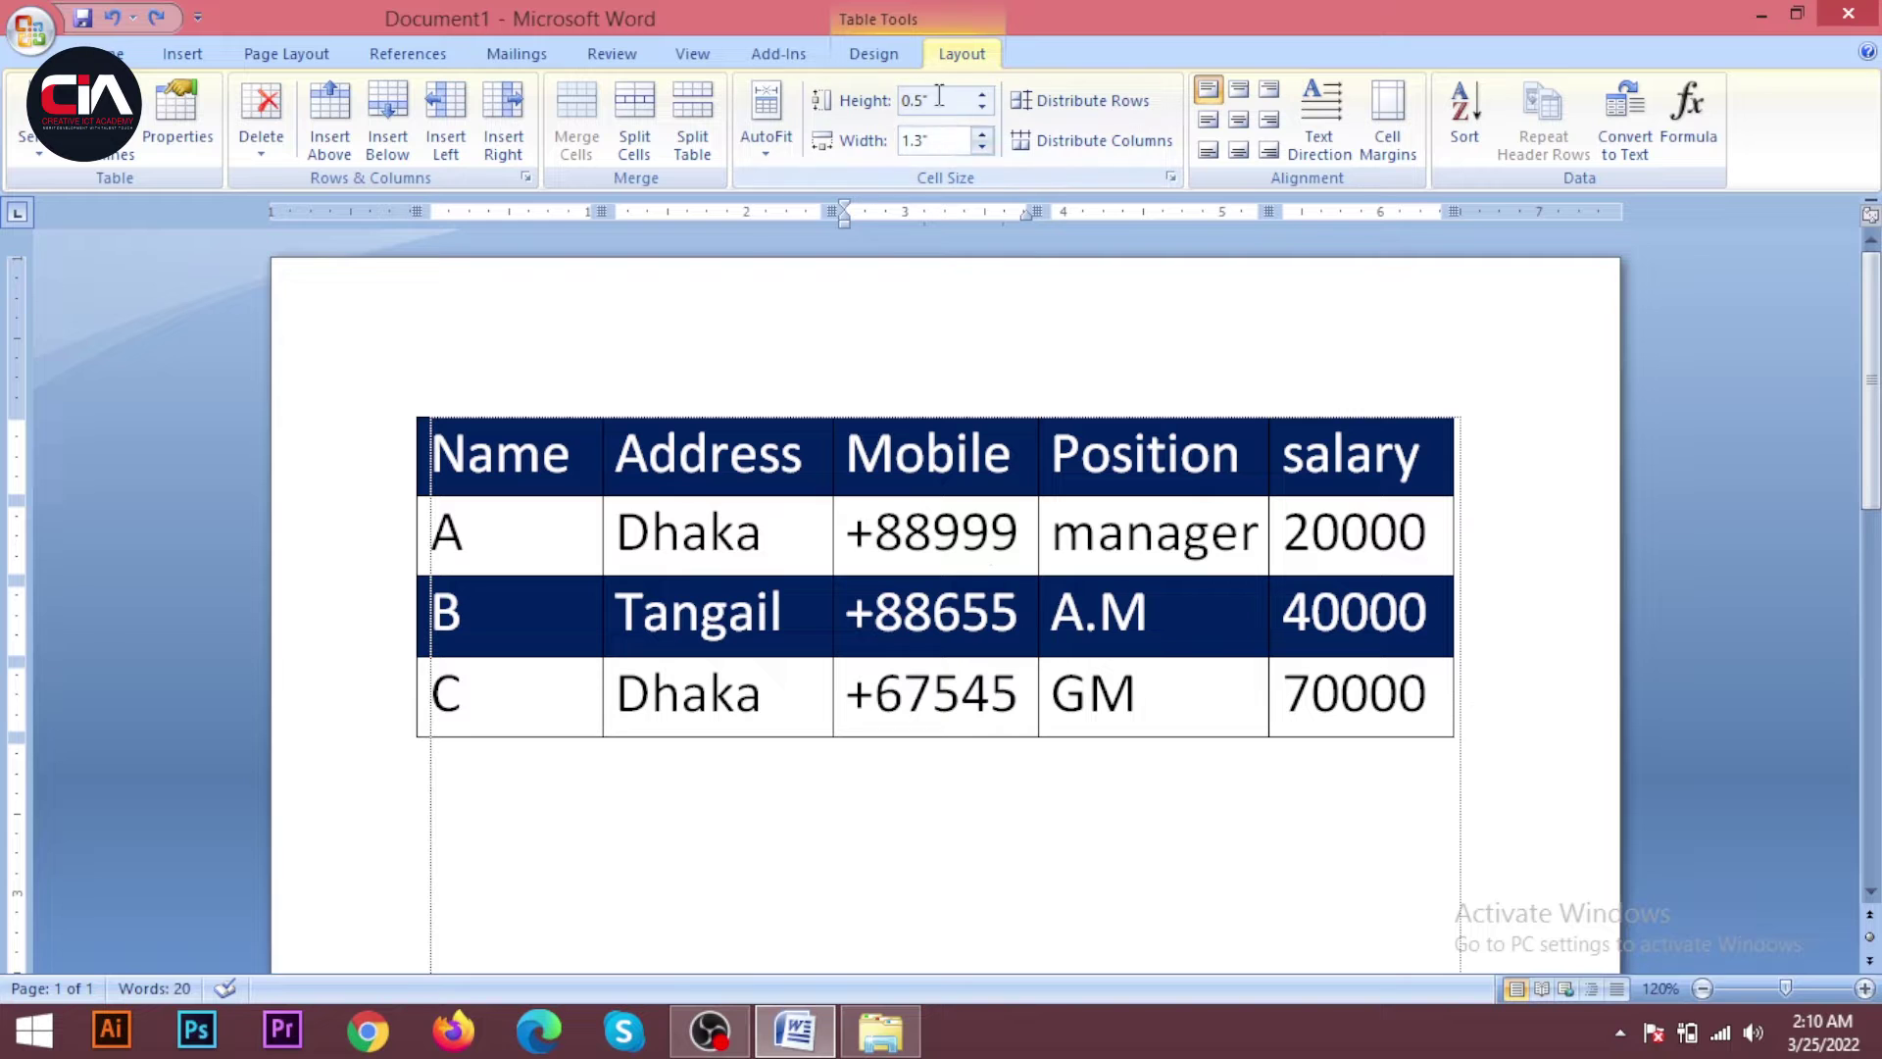
pyautogui.click(871, 54)
pyautogui.click(961, 54)
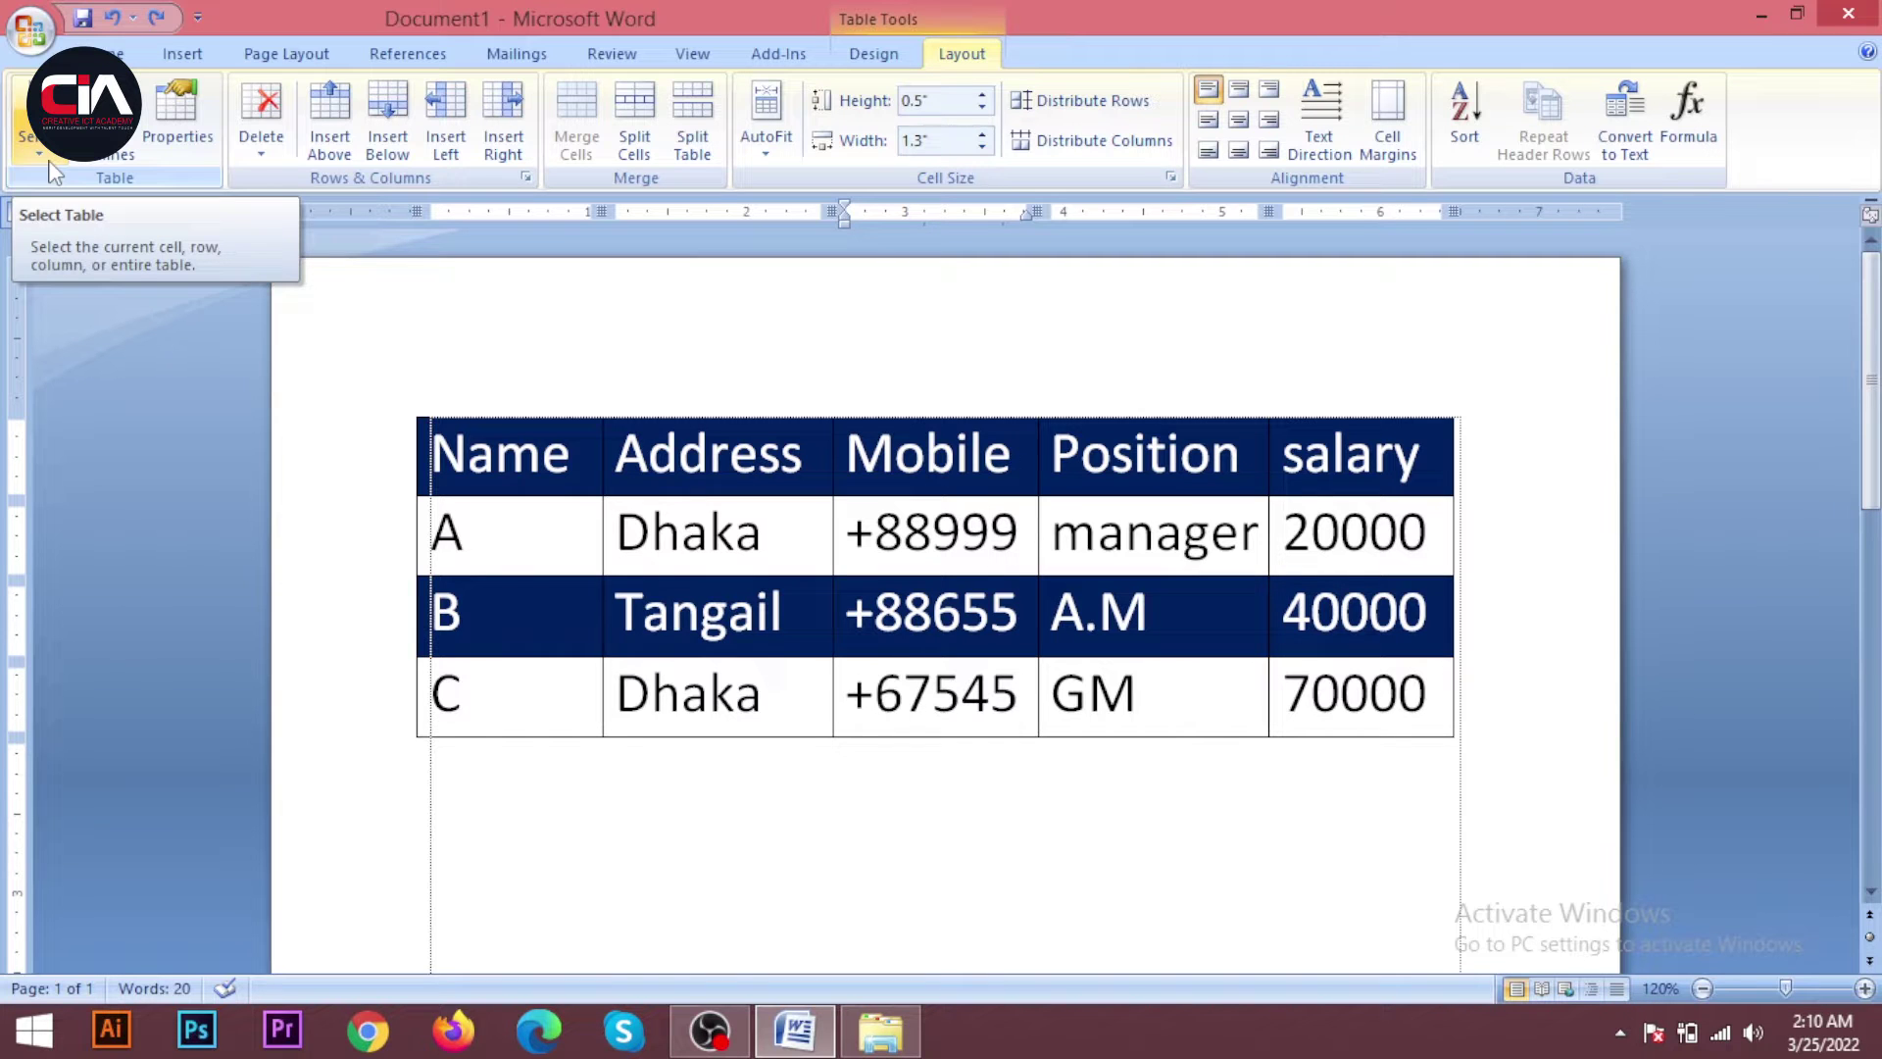
pyautogui.click(543, 452)
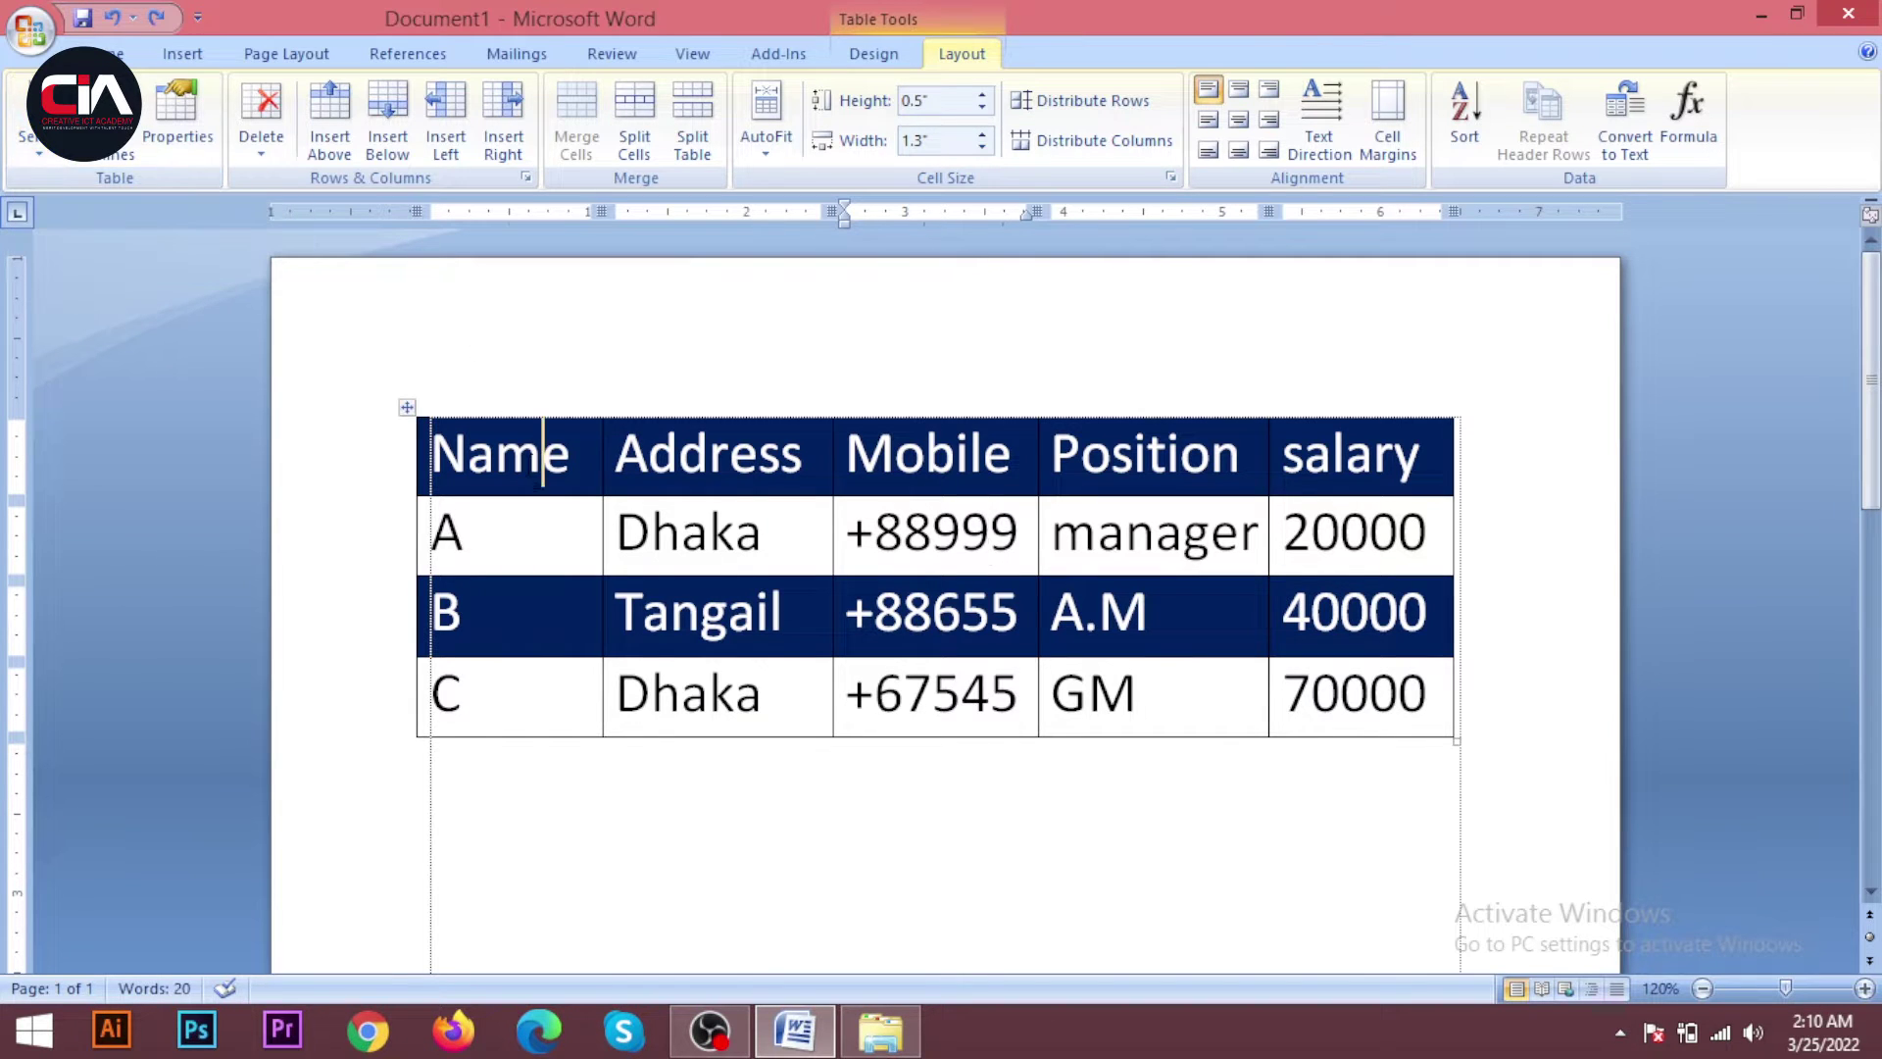
pyautogui.click(569, 572)
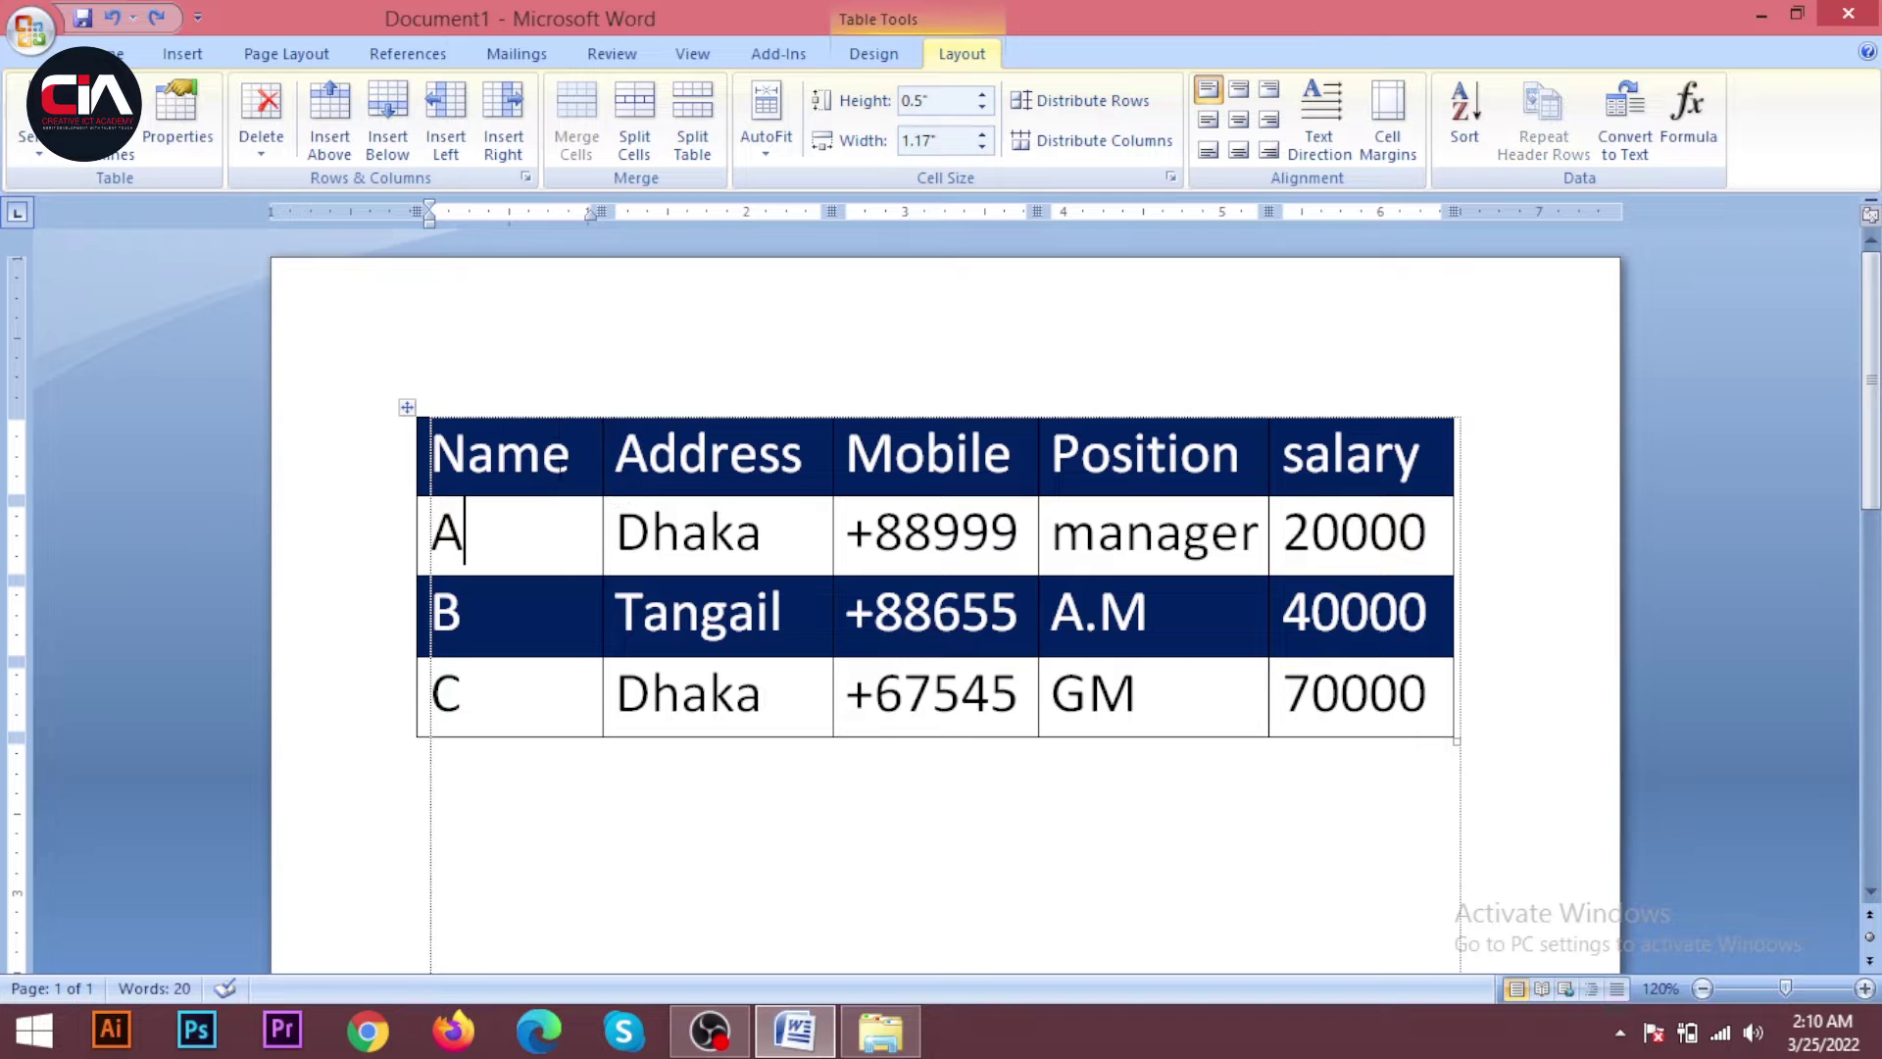
pyautogui.click(545, 412)
pyautogui.click(637, 455)
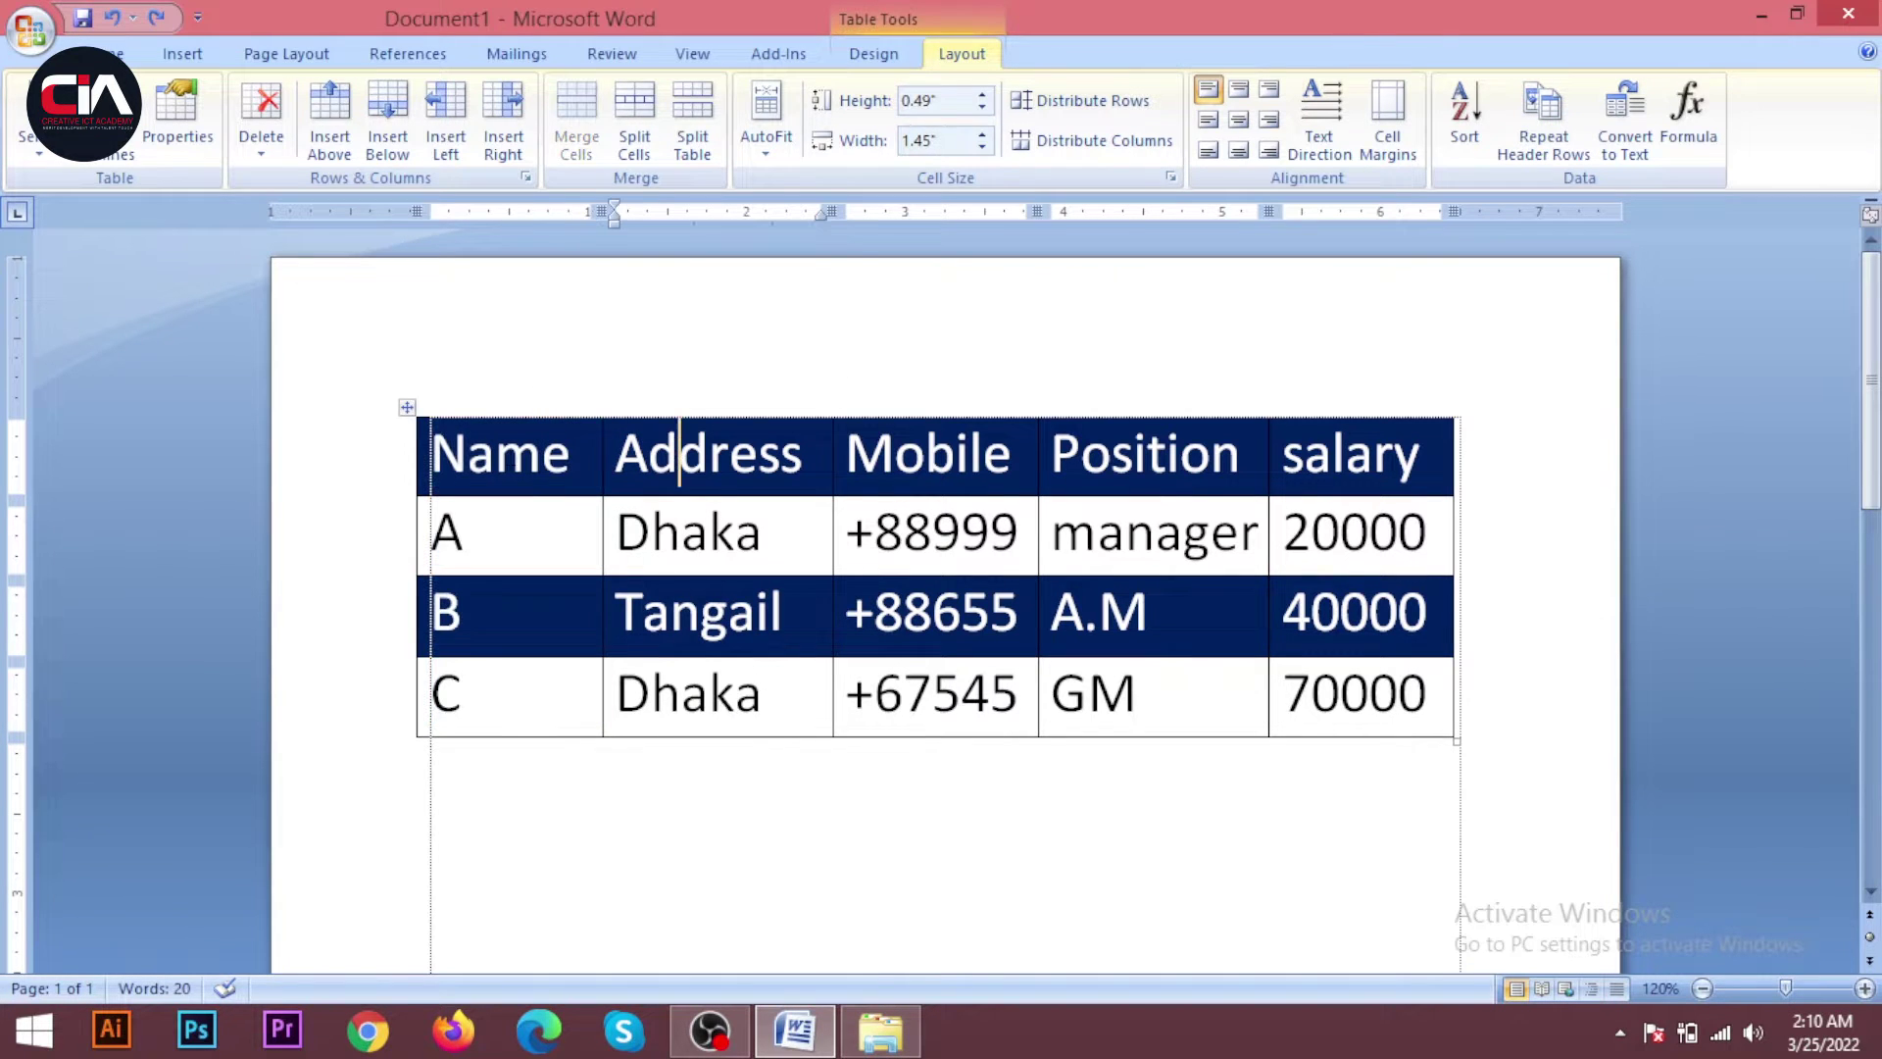
pyautogui.moveTo(502, 461); pyautogui.dragTo(511, 711)
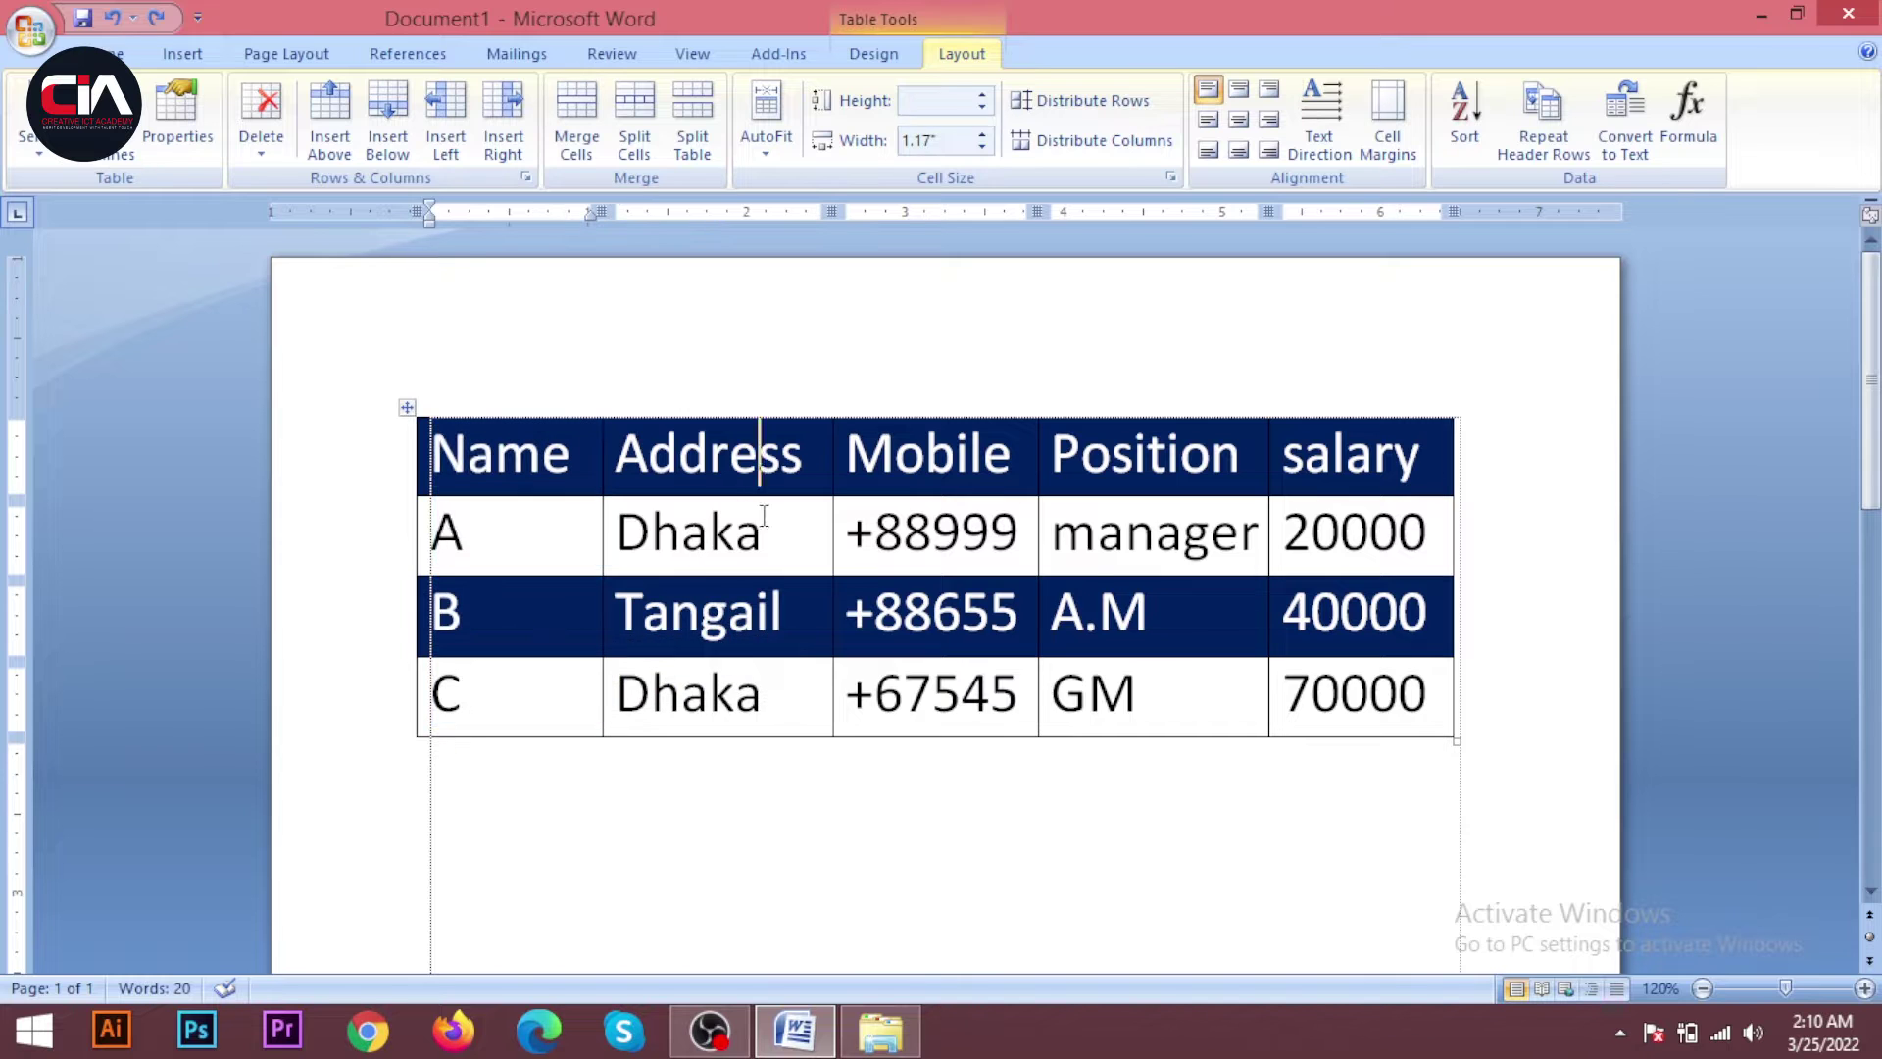
pyautogui.moveTo(763, 453); pyautogui.dragTo(752, 686)
pyautogui.click(971, 454)
pyautogui.moveTo(971, 453); pyautogui.dragTo(967, 691)
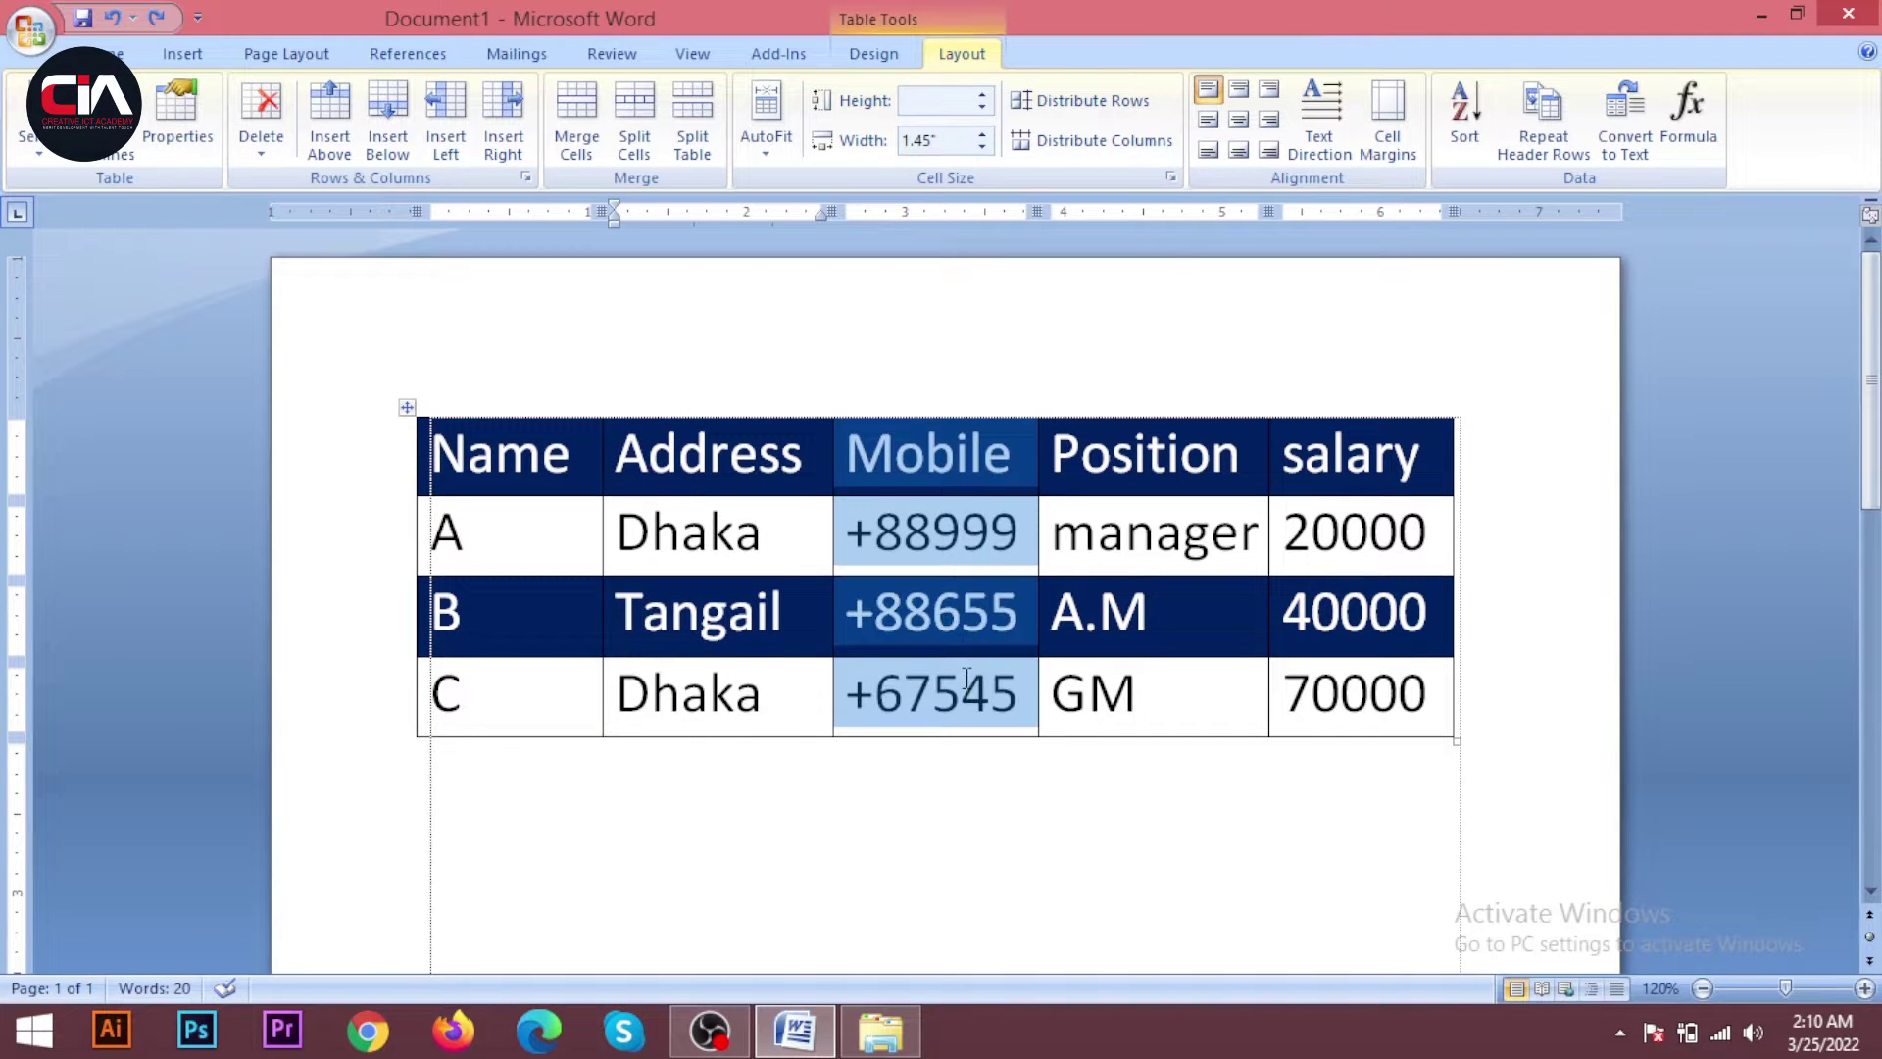
pyautogui.moveTo(437, 454); pyautogui.dragTo(1299, 453)
pyautogui.moveTo(464, 530); pyautogui.dragTo(1353, 530)
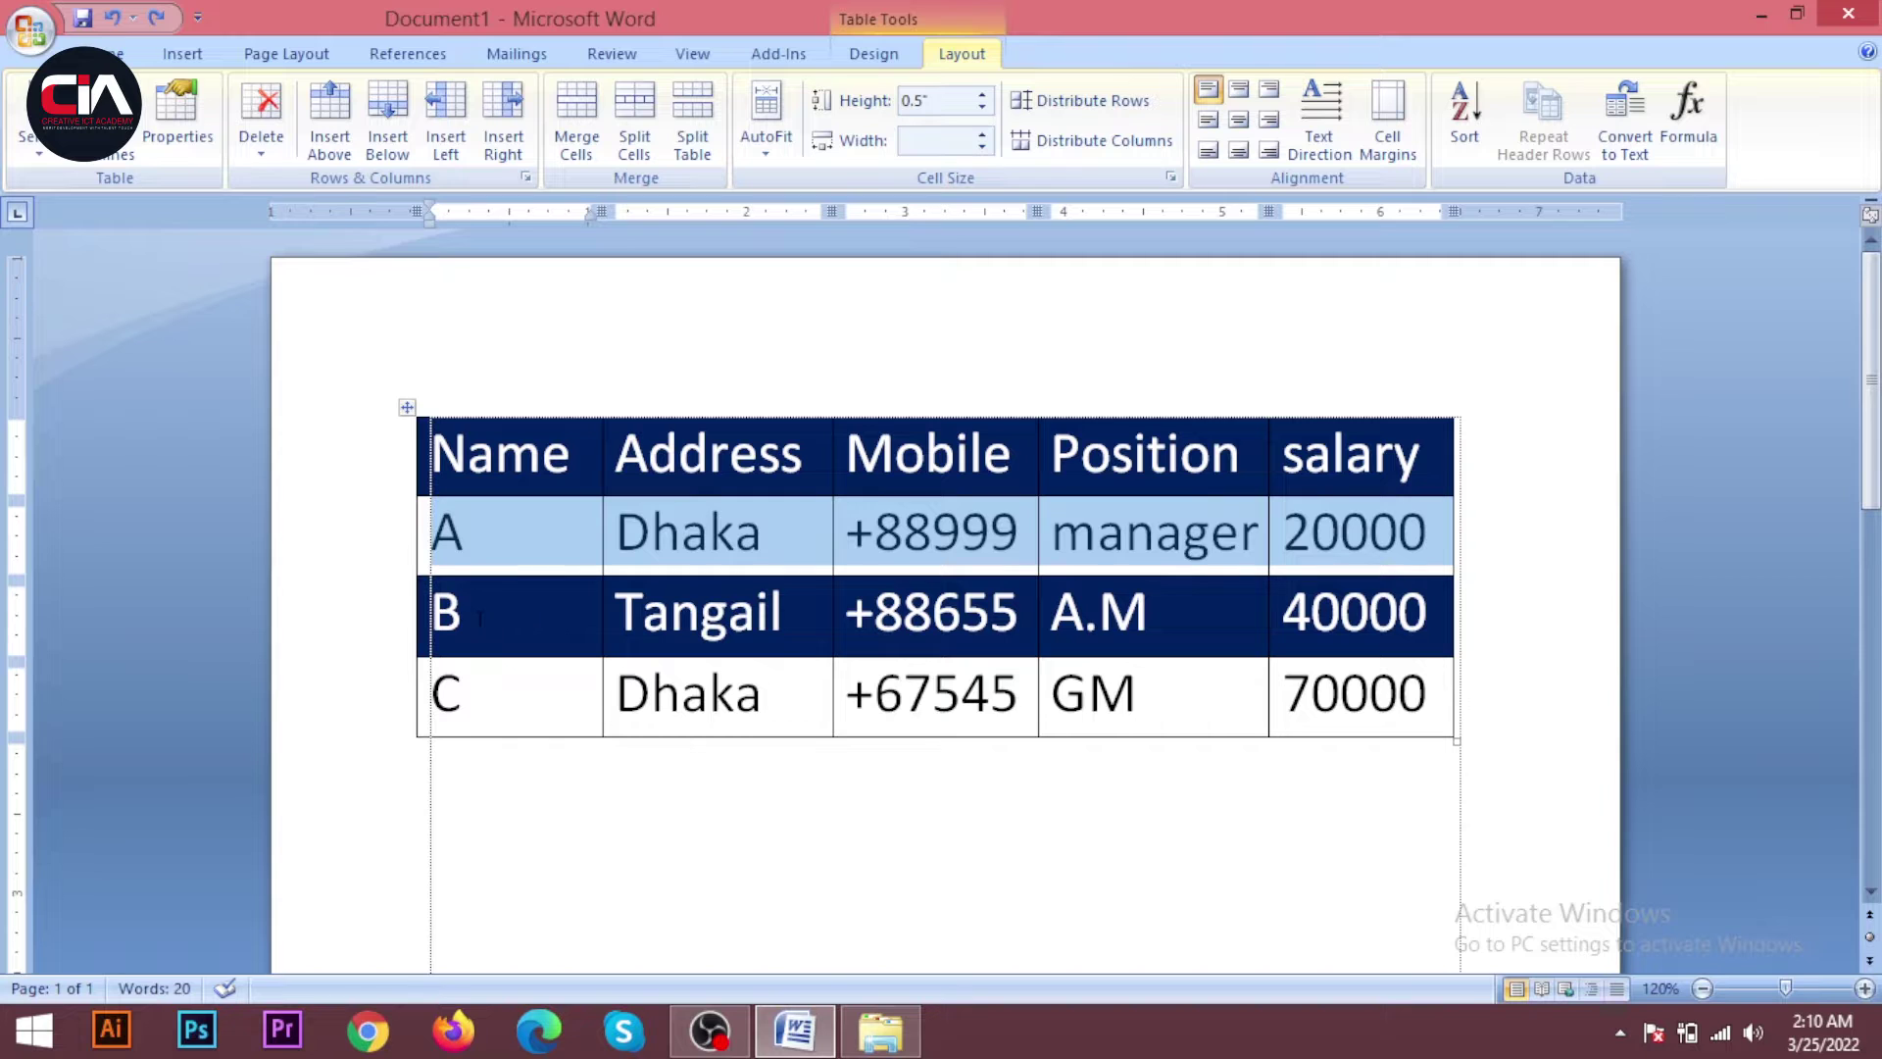
pyautogui.moveTo(479, 617); pyautogui.dragTo(1353, 613)
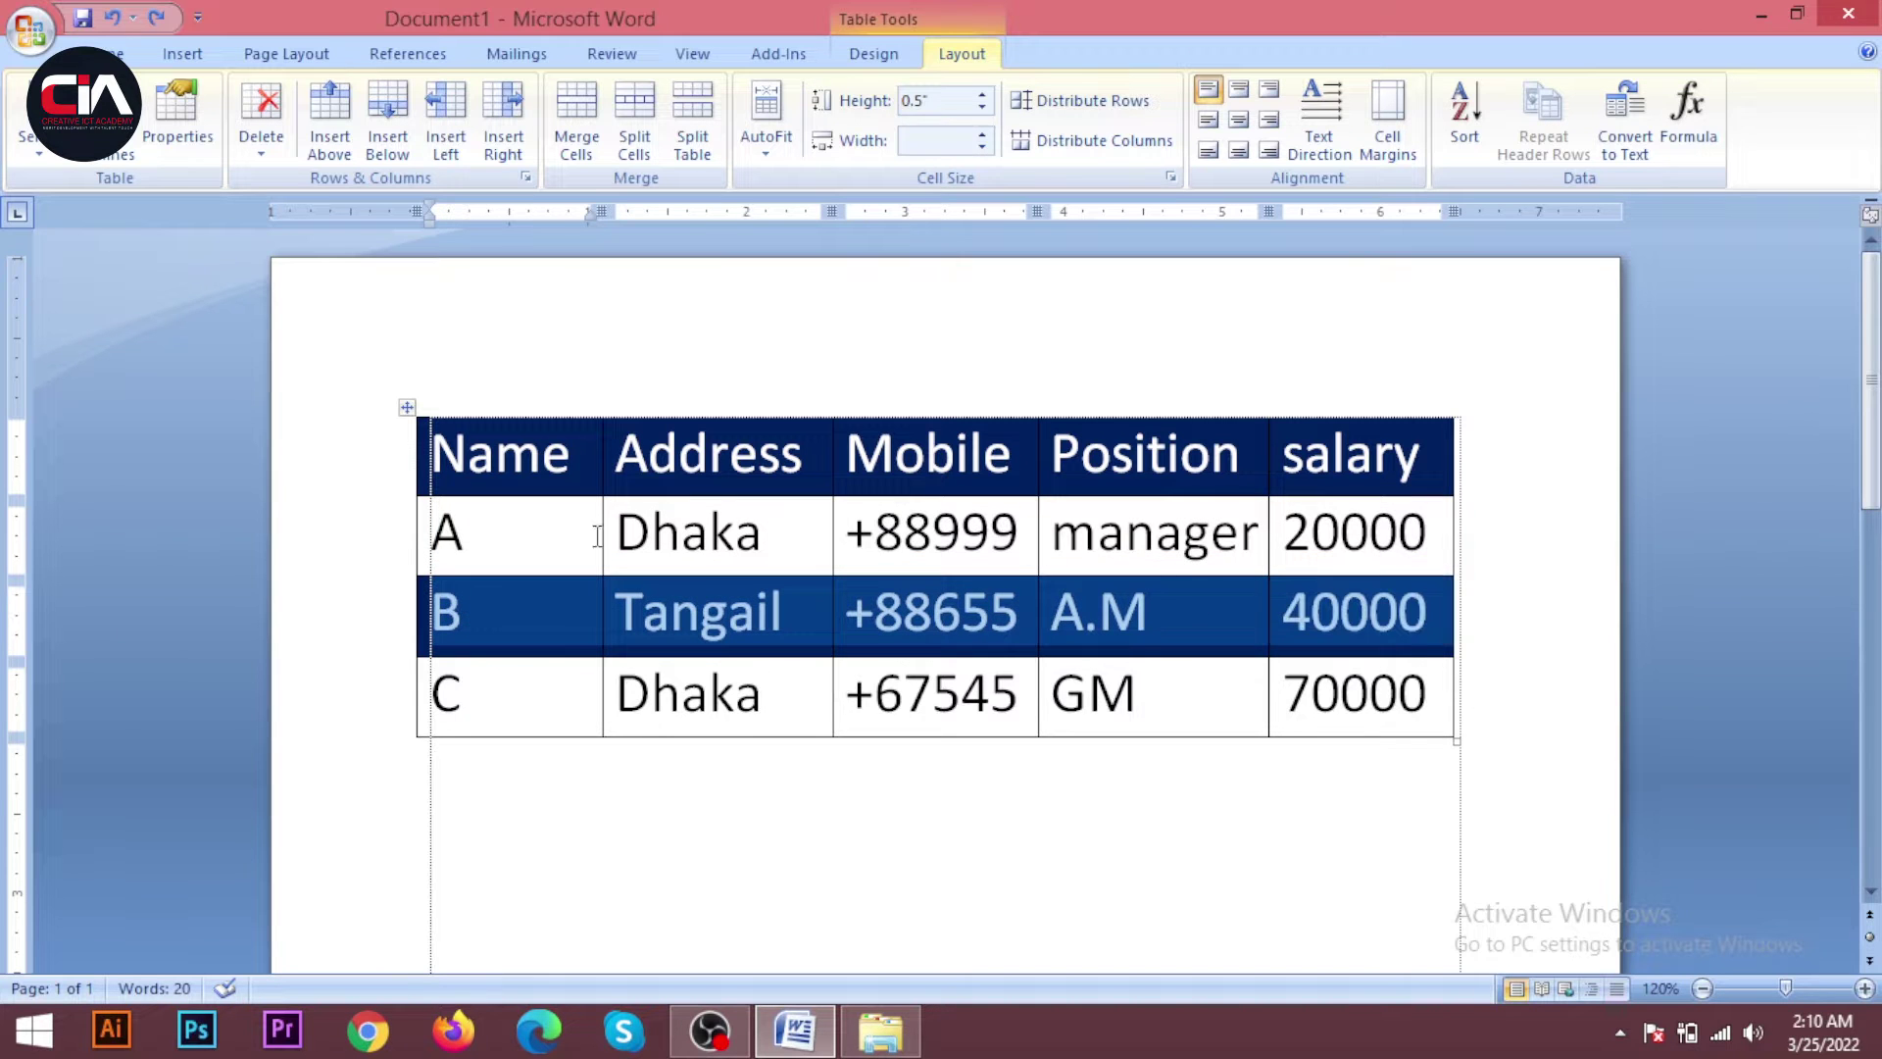
pyautogui.click(553, 534)
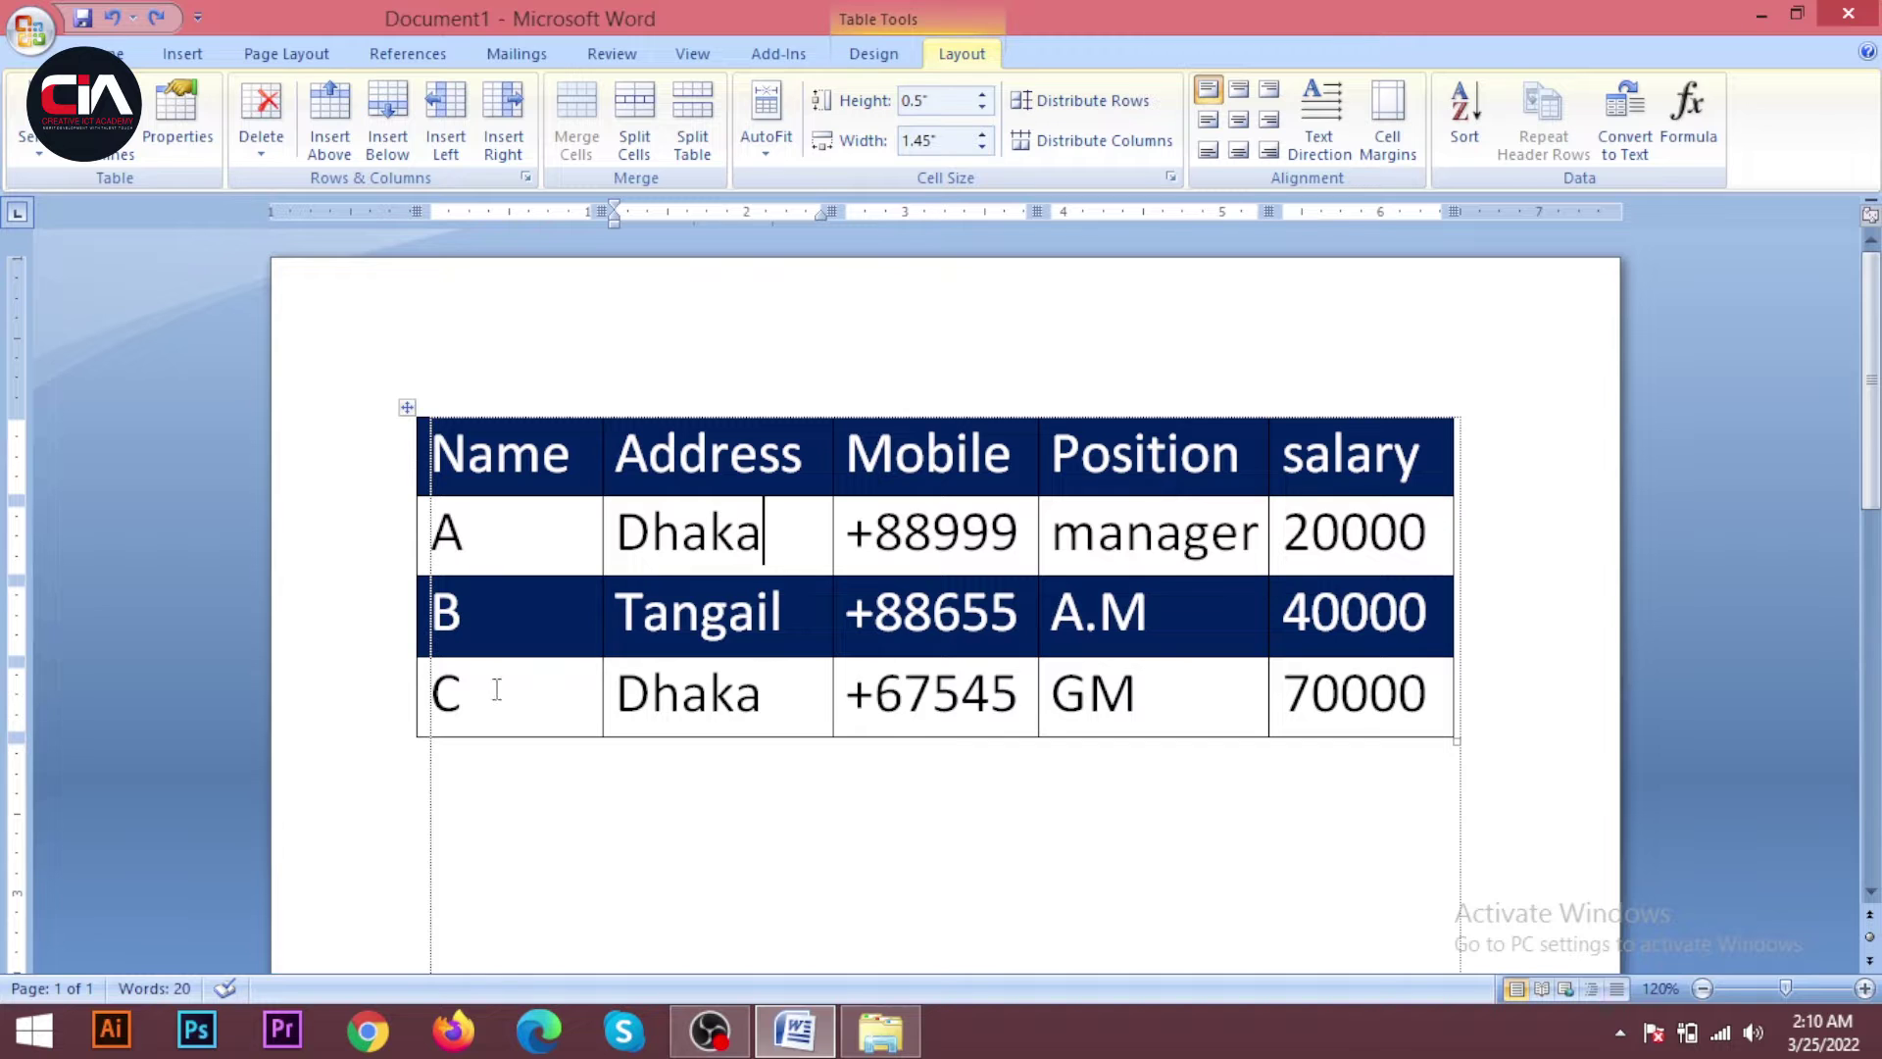
pyautogui.click(495, 554)
pyautogui.click(758, 529)
pyautogui.click(990, 529)
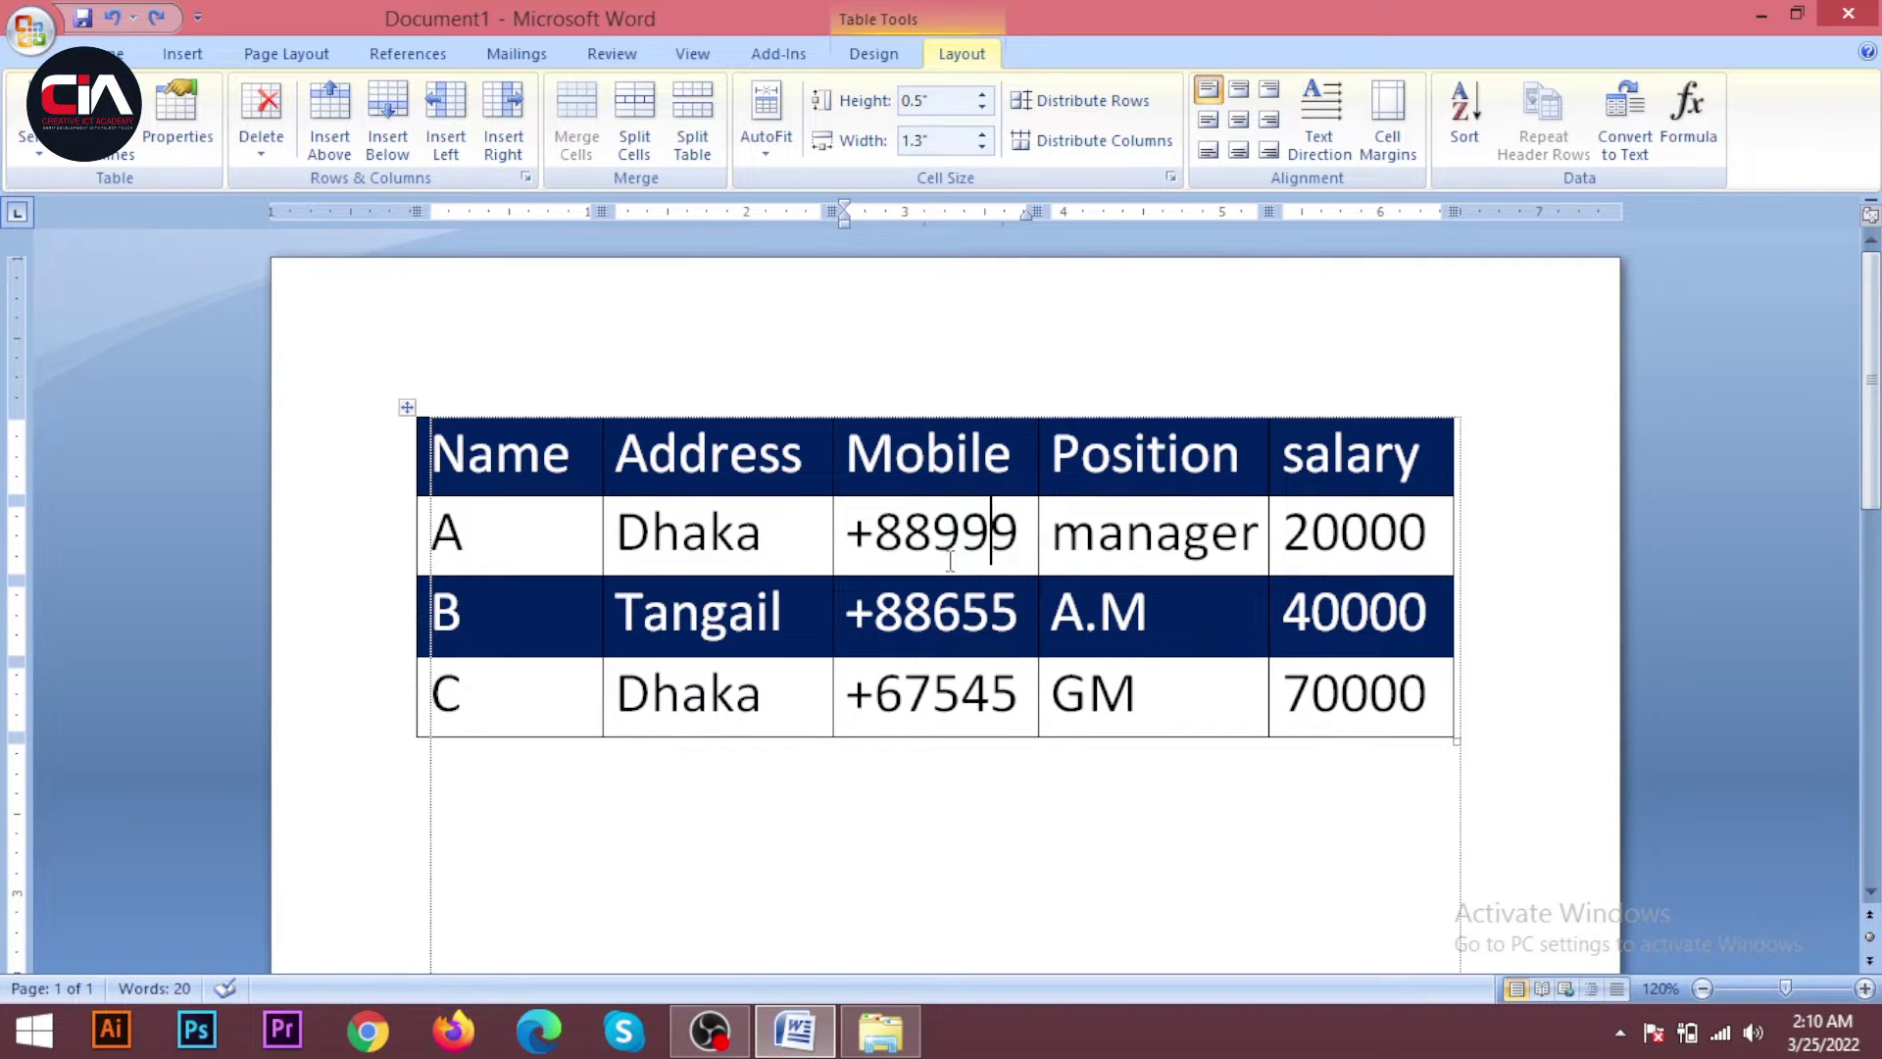
pyautogui.click(1185, 537)
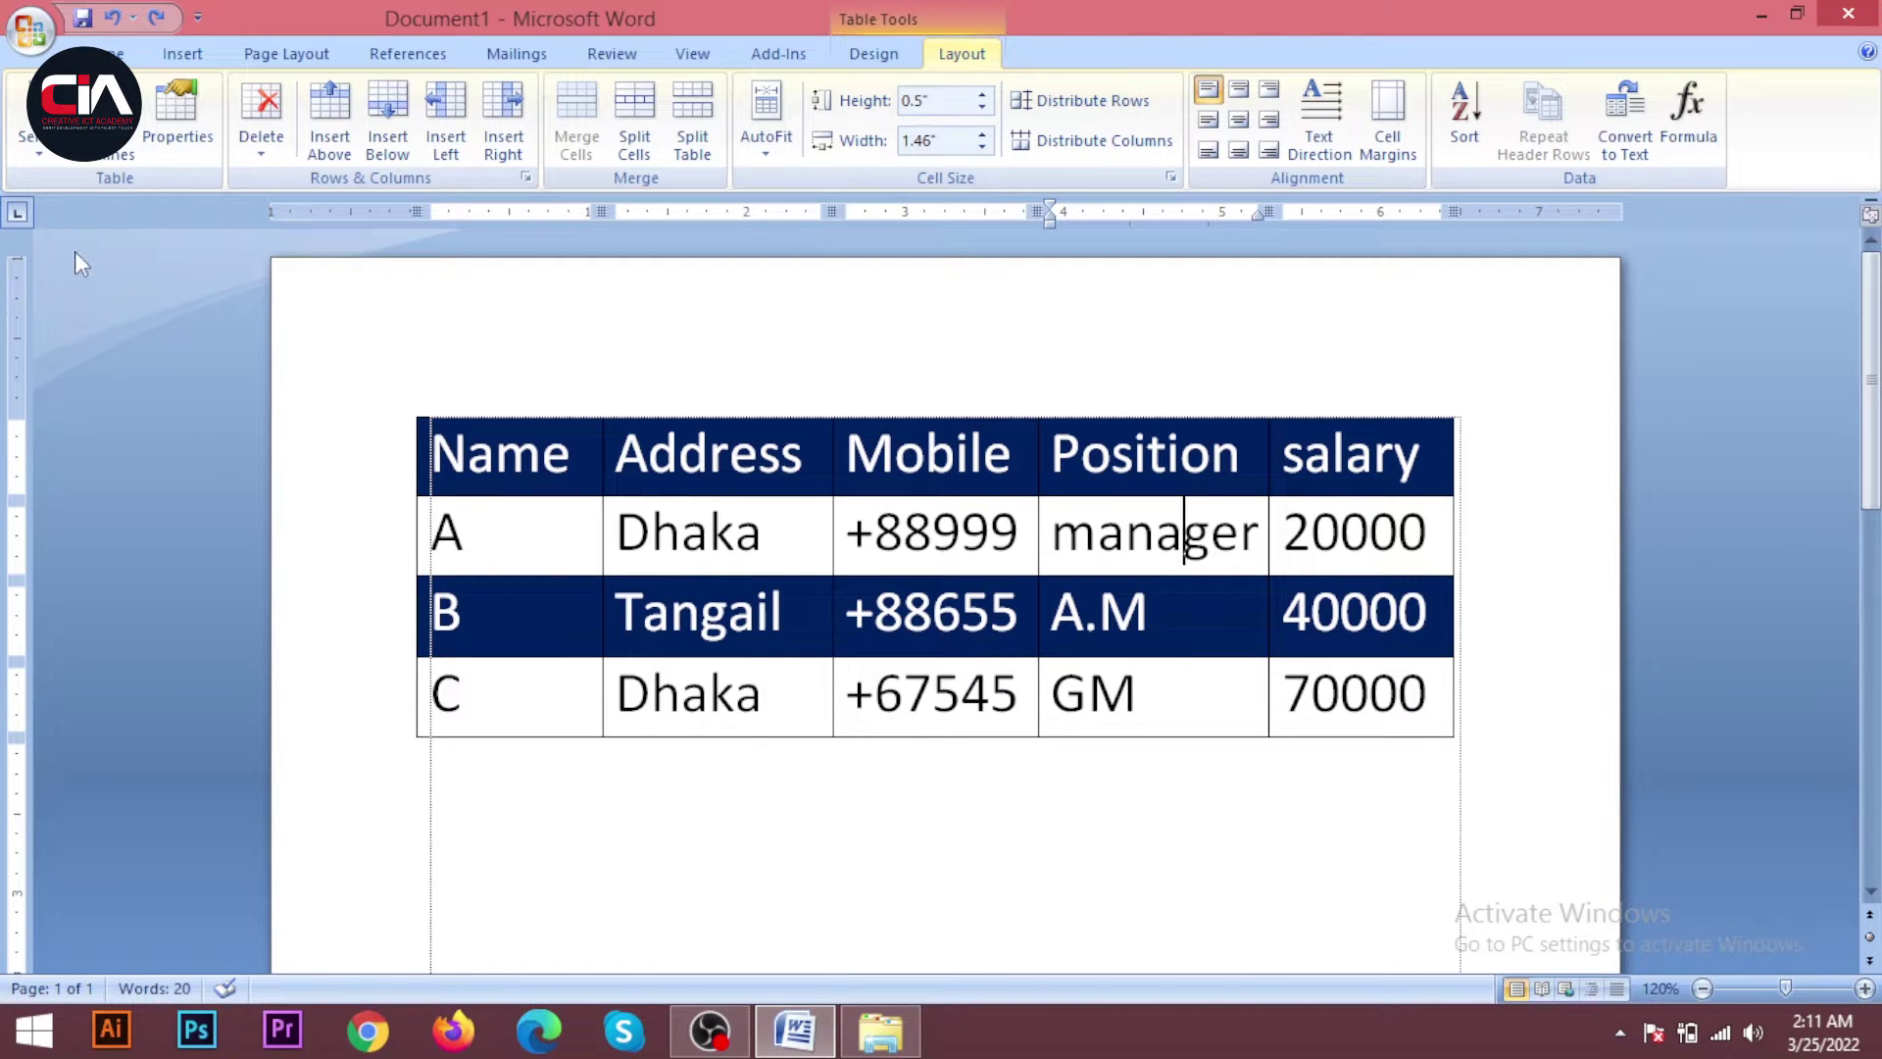
pyautogui.click(45, 155)
pyautogui.click(46, 155)
pyautogui.click(45, 155)
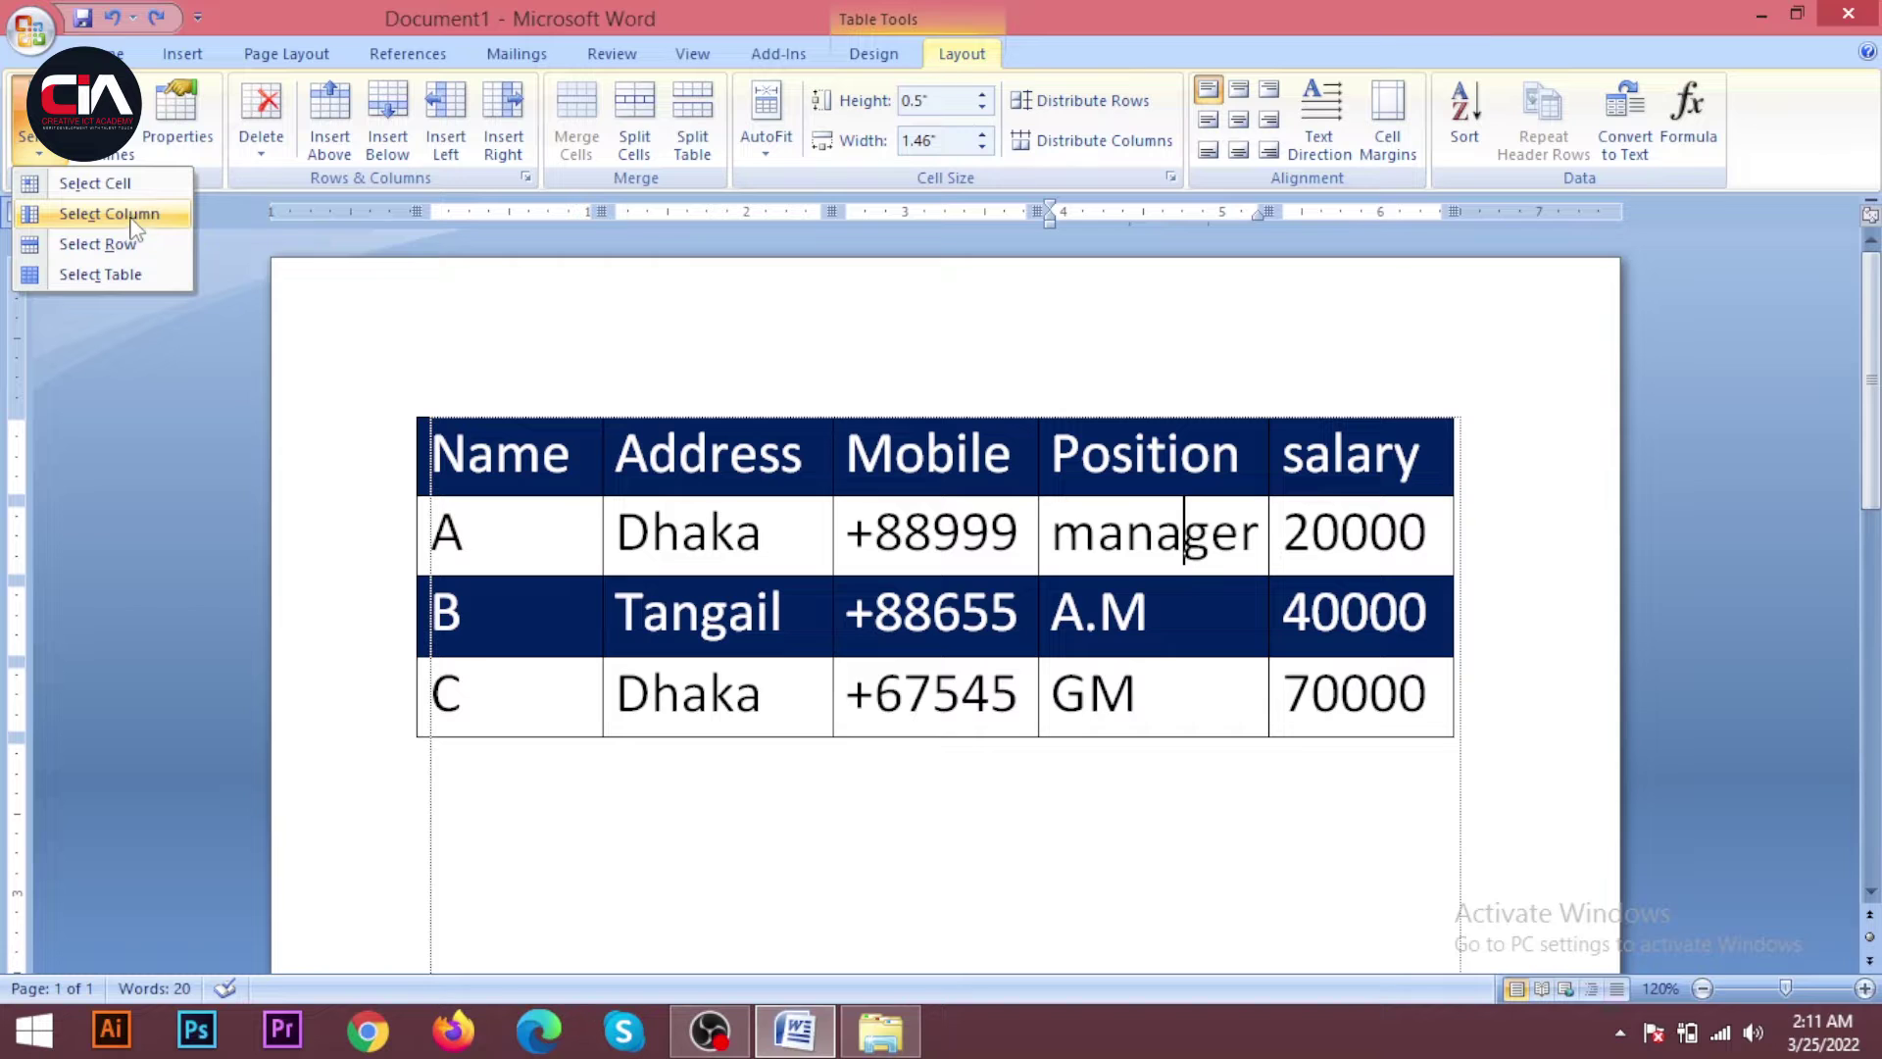
pyautogui.click(502, 486)
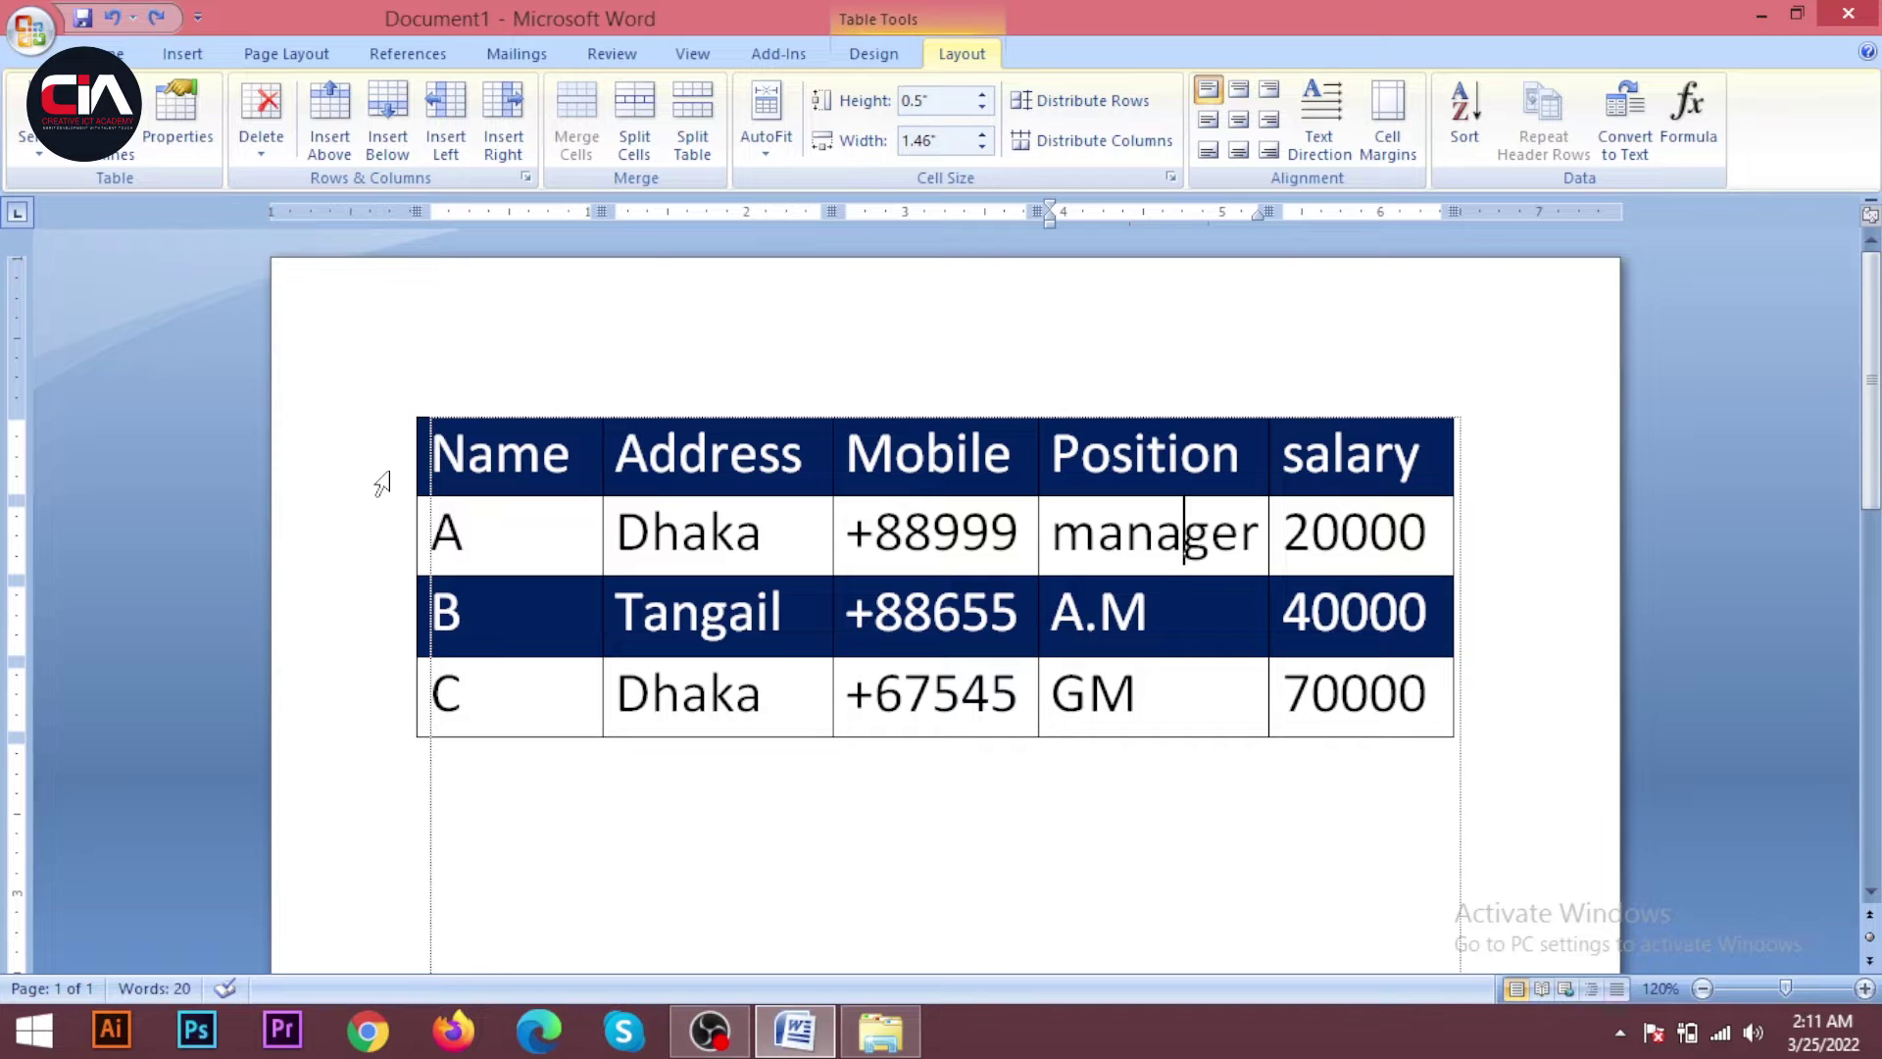
# Select the whole table and set its Design shading to No Color
pyautogui.click(383, 482)
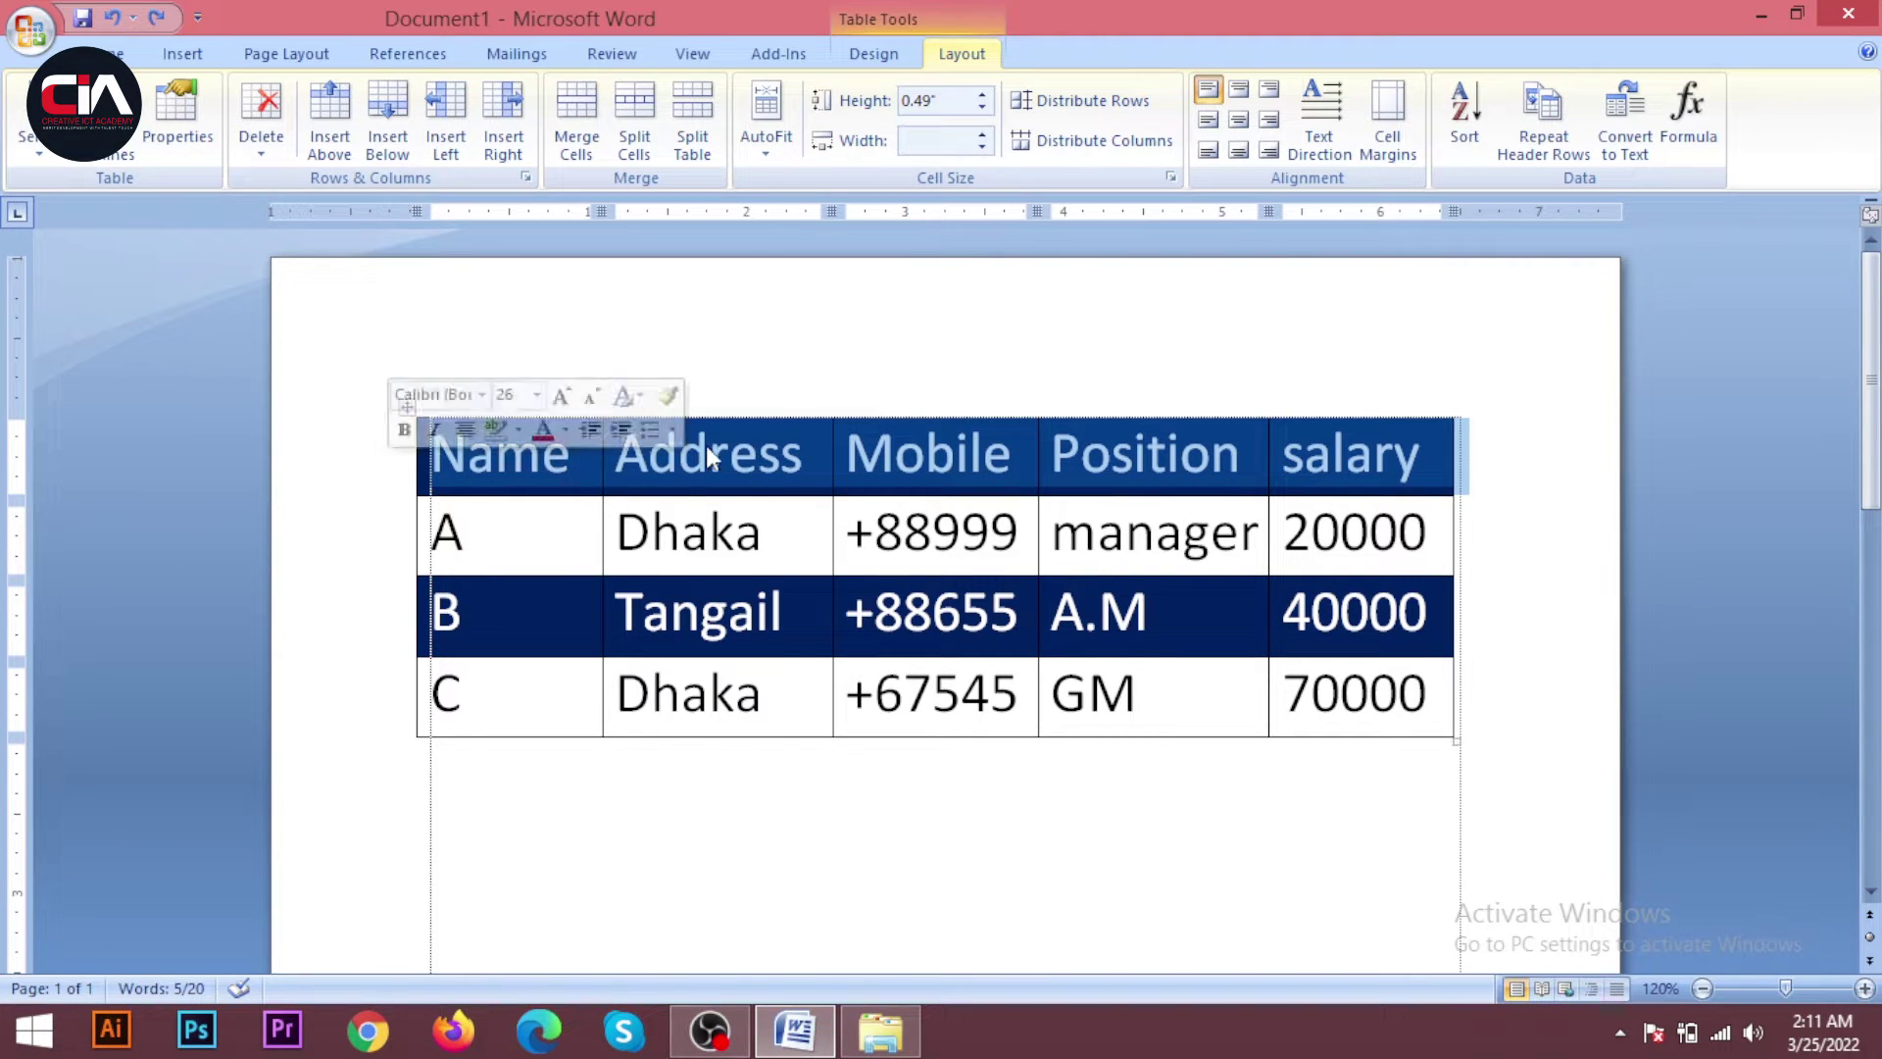
pyautogui.click(529, 477)
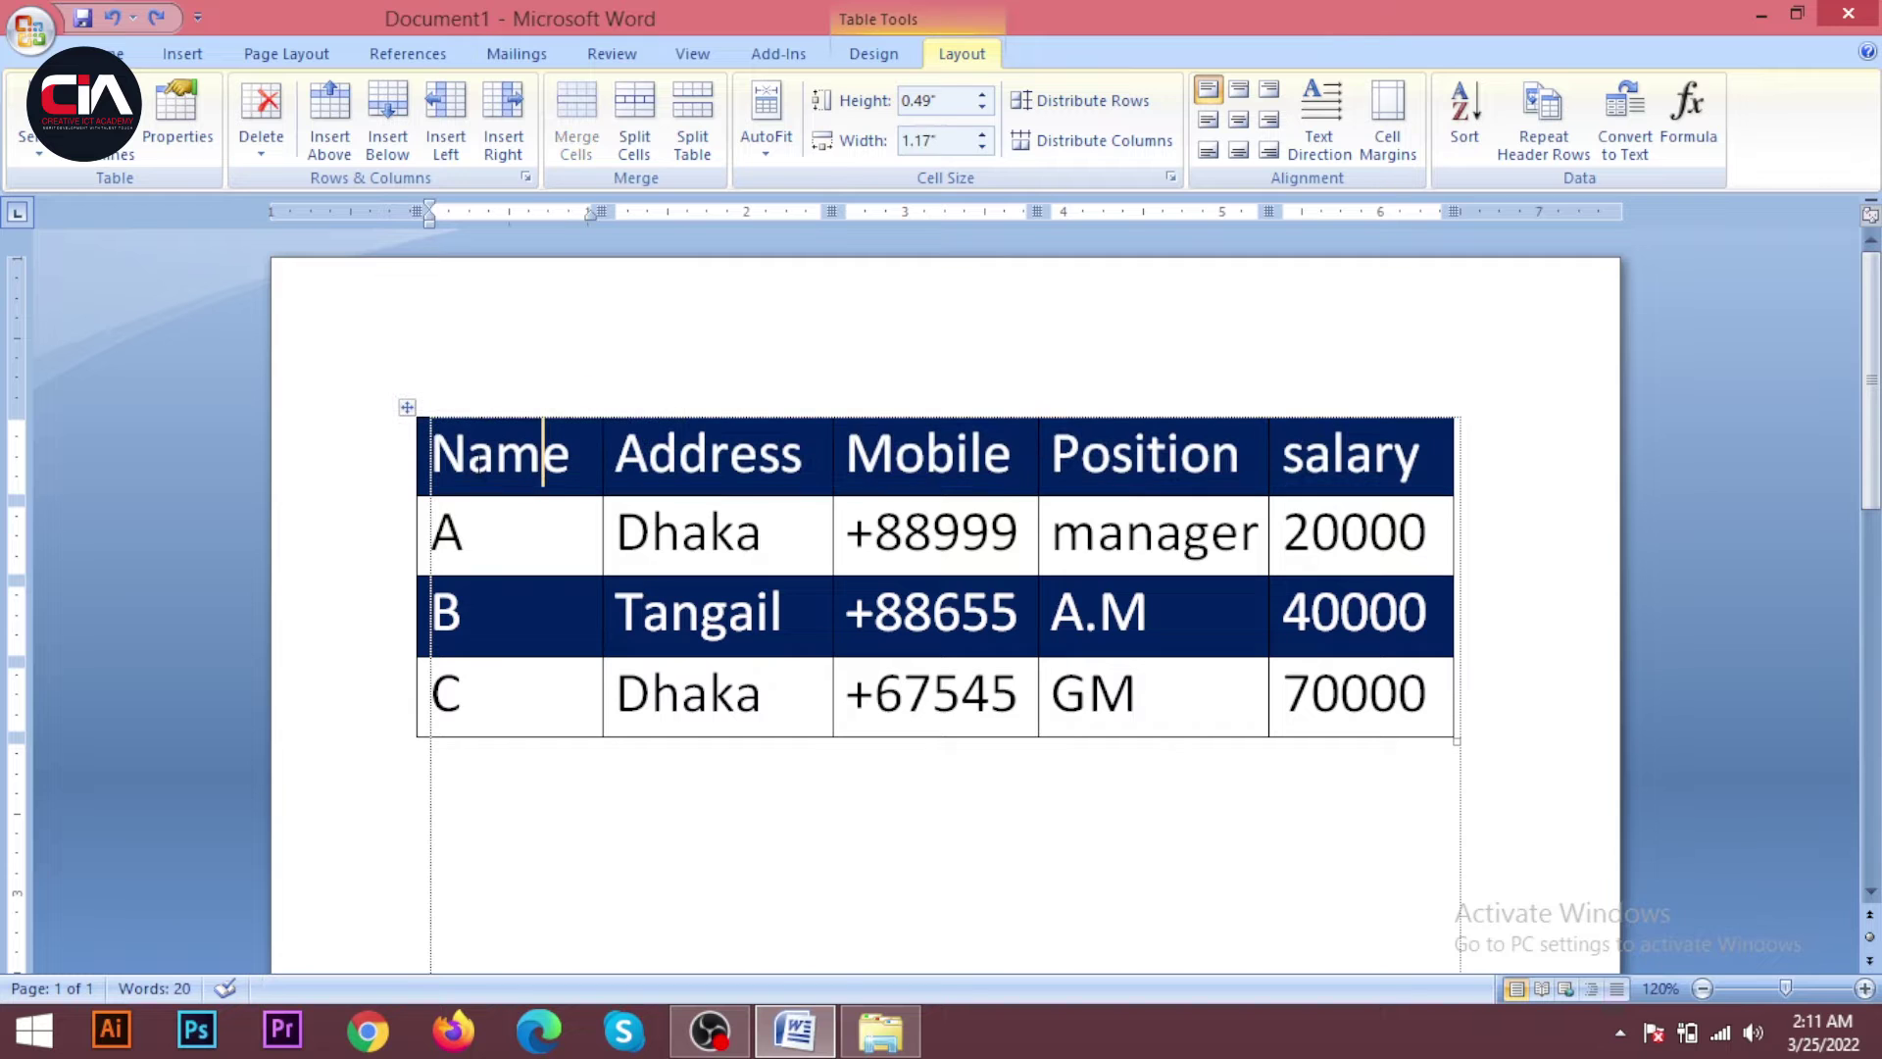
pyautogui.click(407, 410)
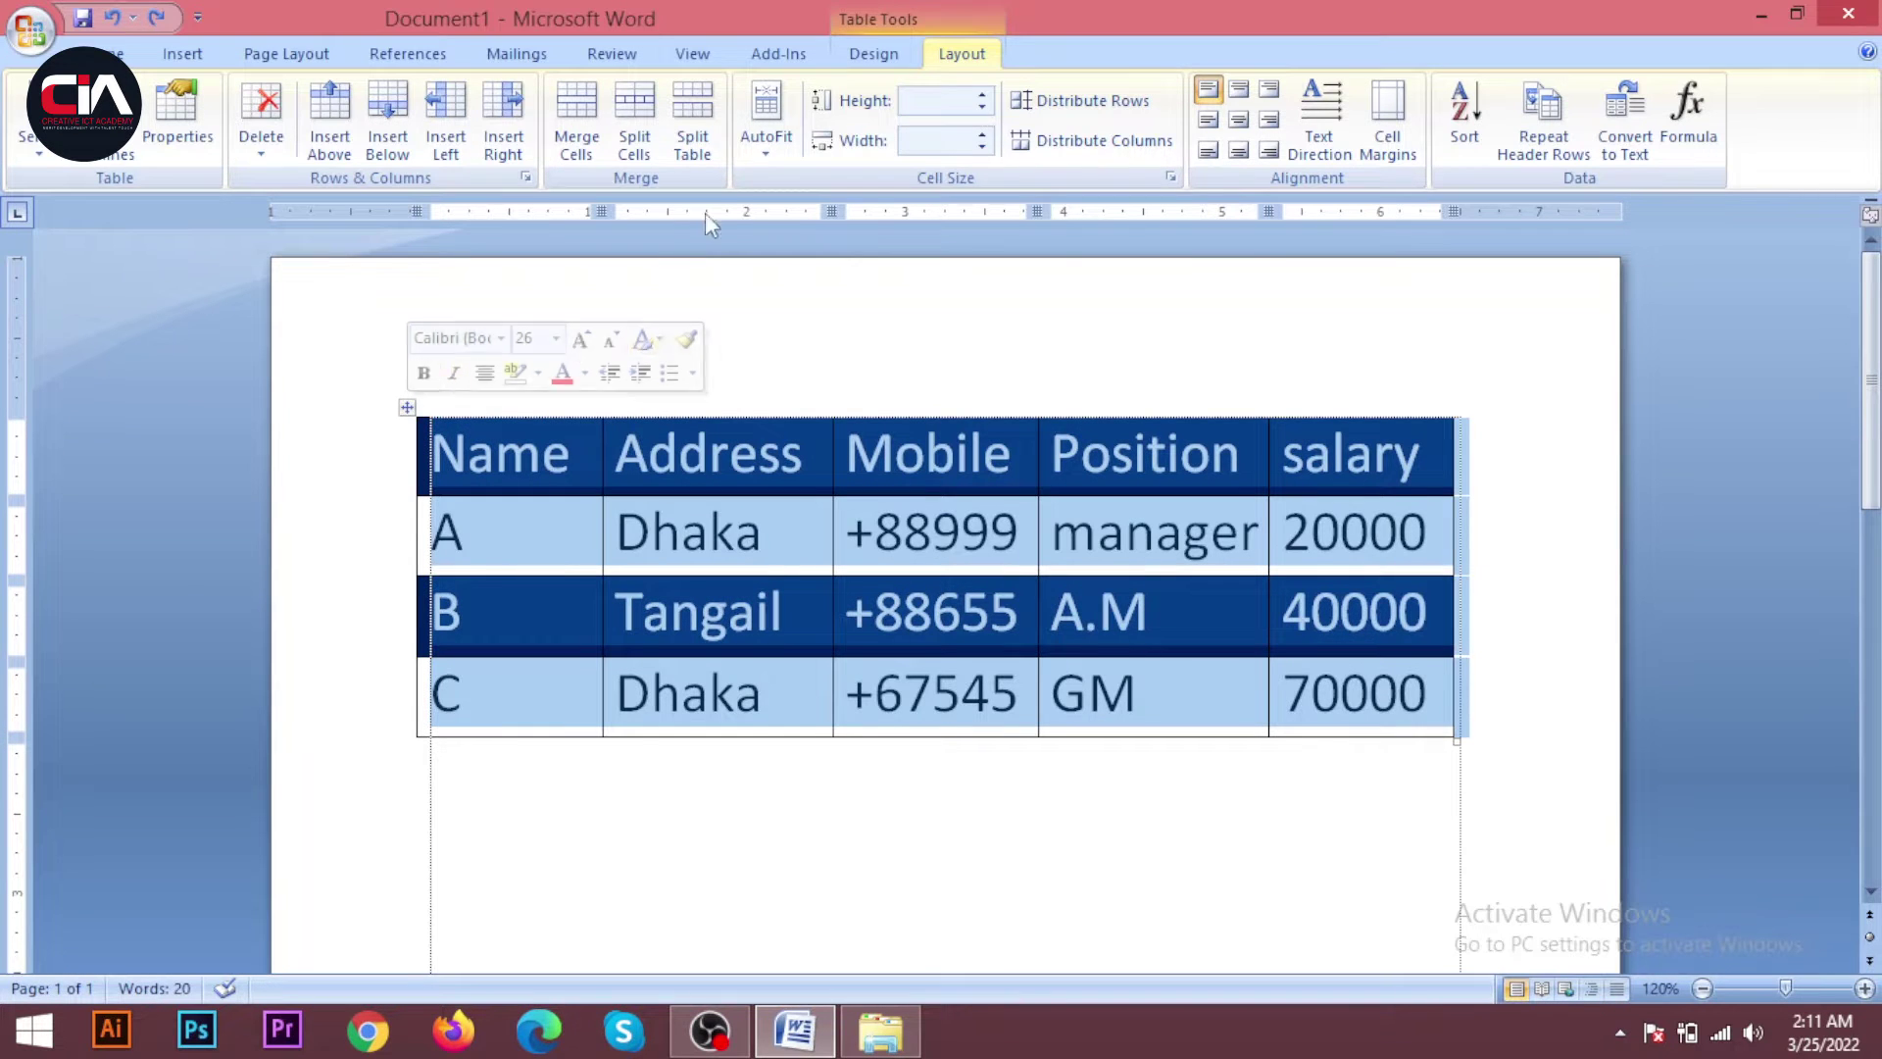
pyautogui.click(873, 53)
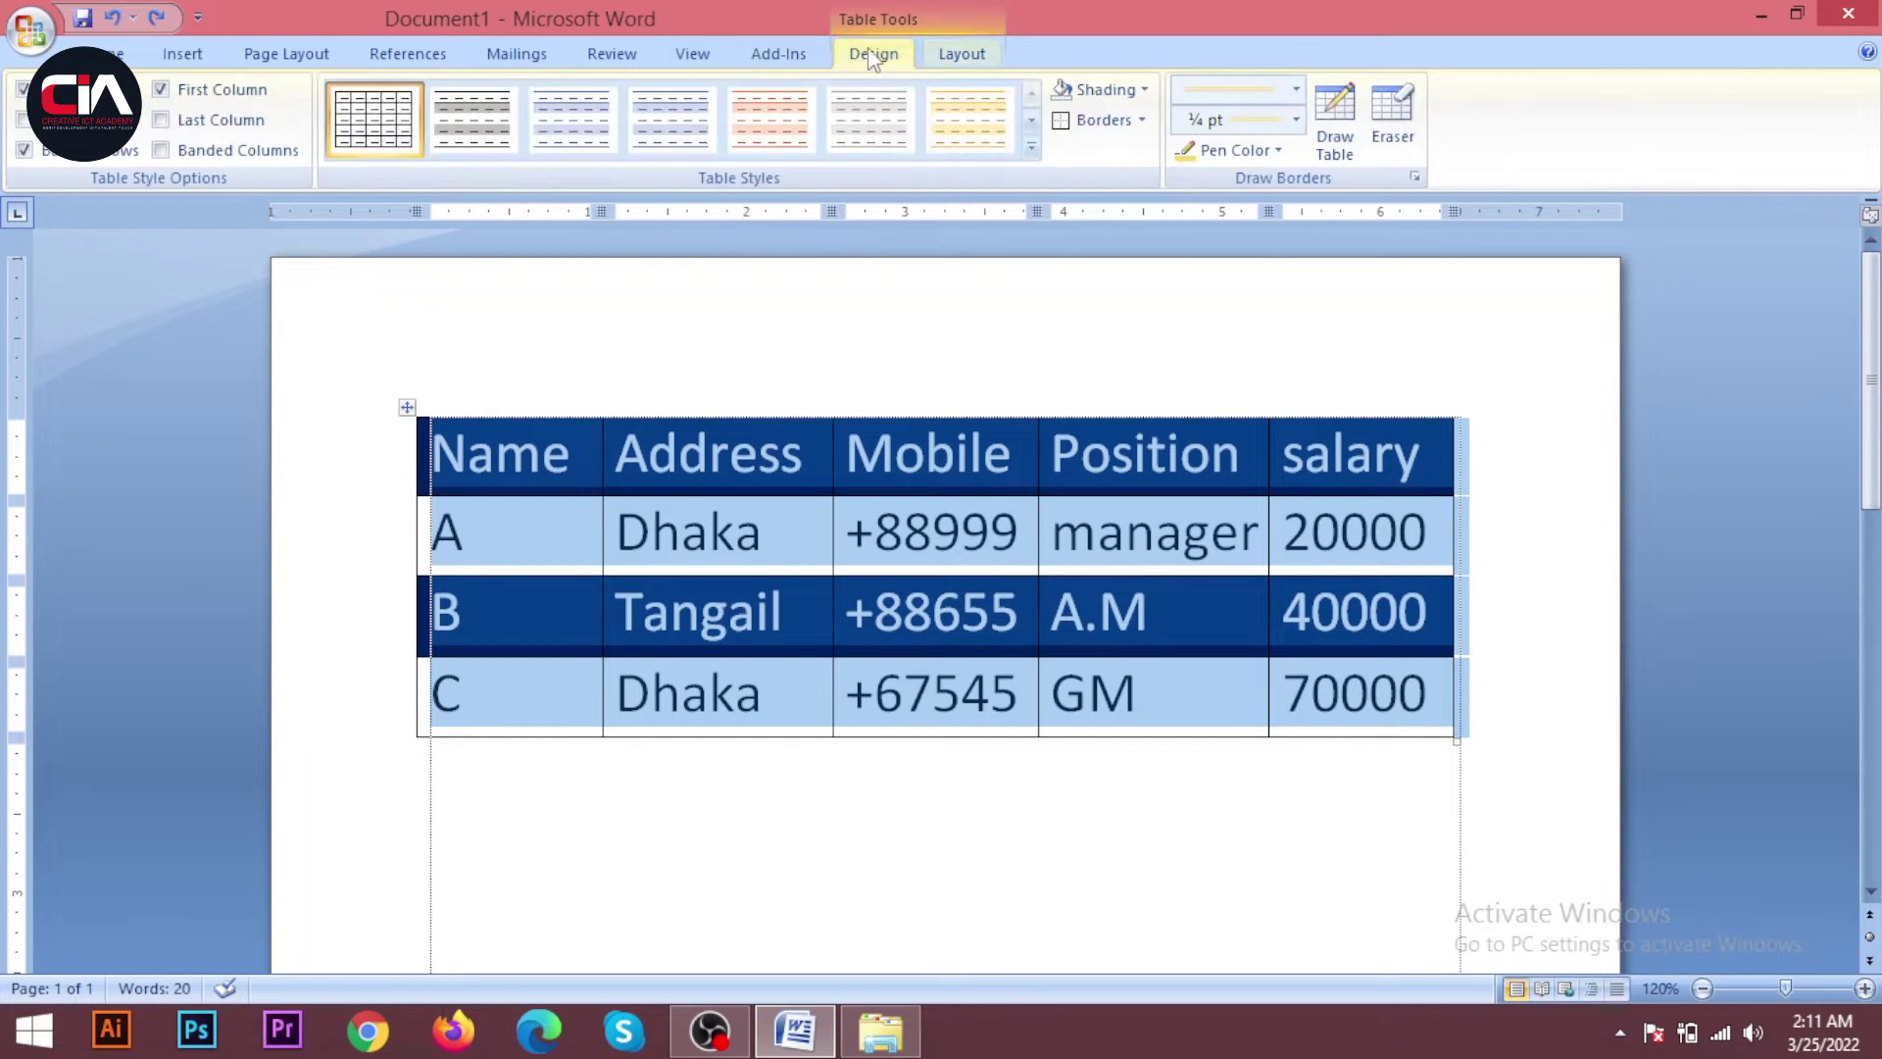
pyautogui.click(1142, 89)
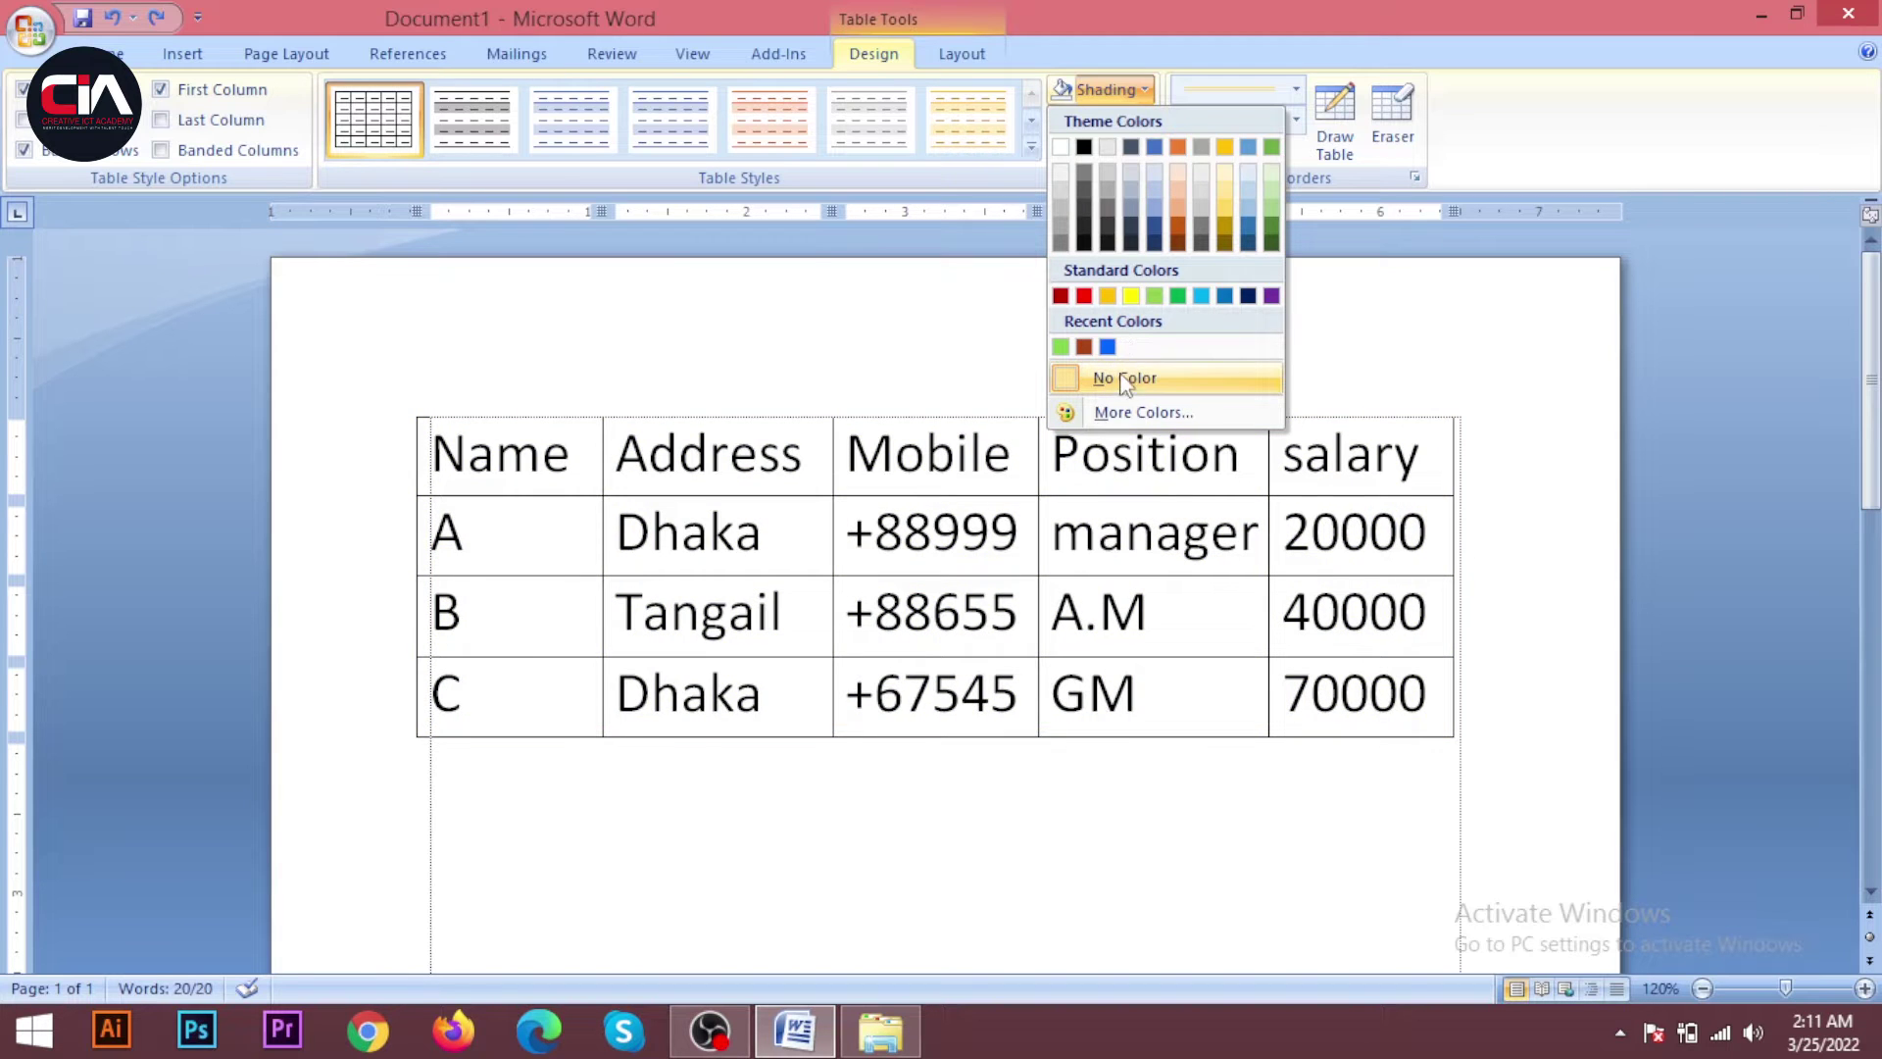
pyautogui.click(1124, 378)
# Select the header cells from Name through Position
pyautogui.click(586, 602)
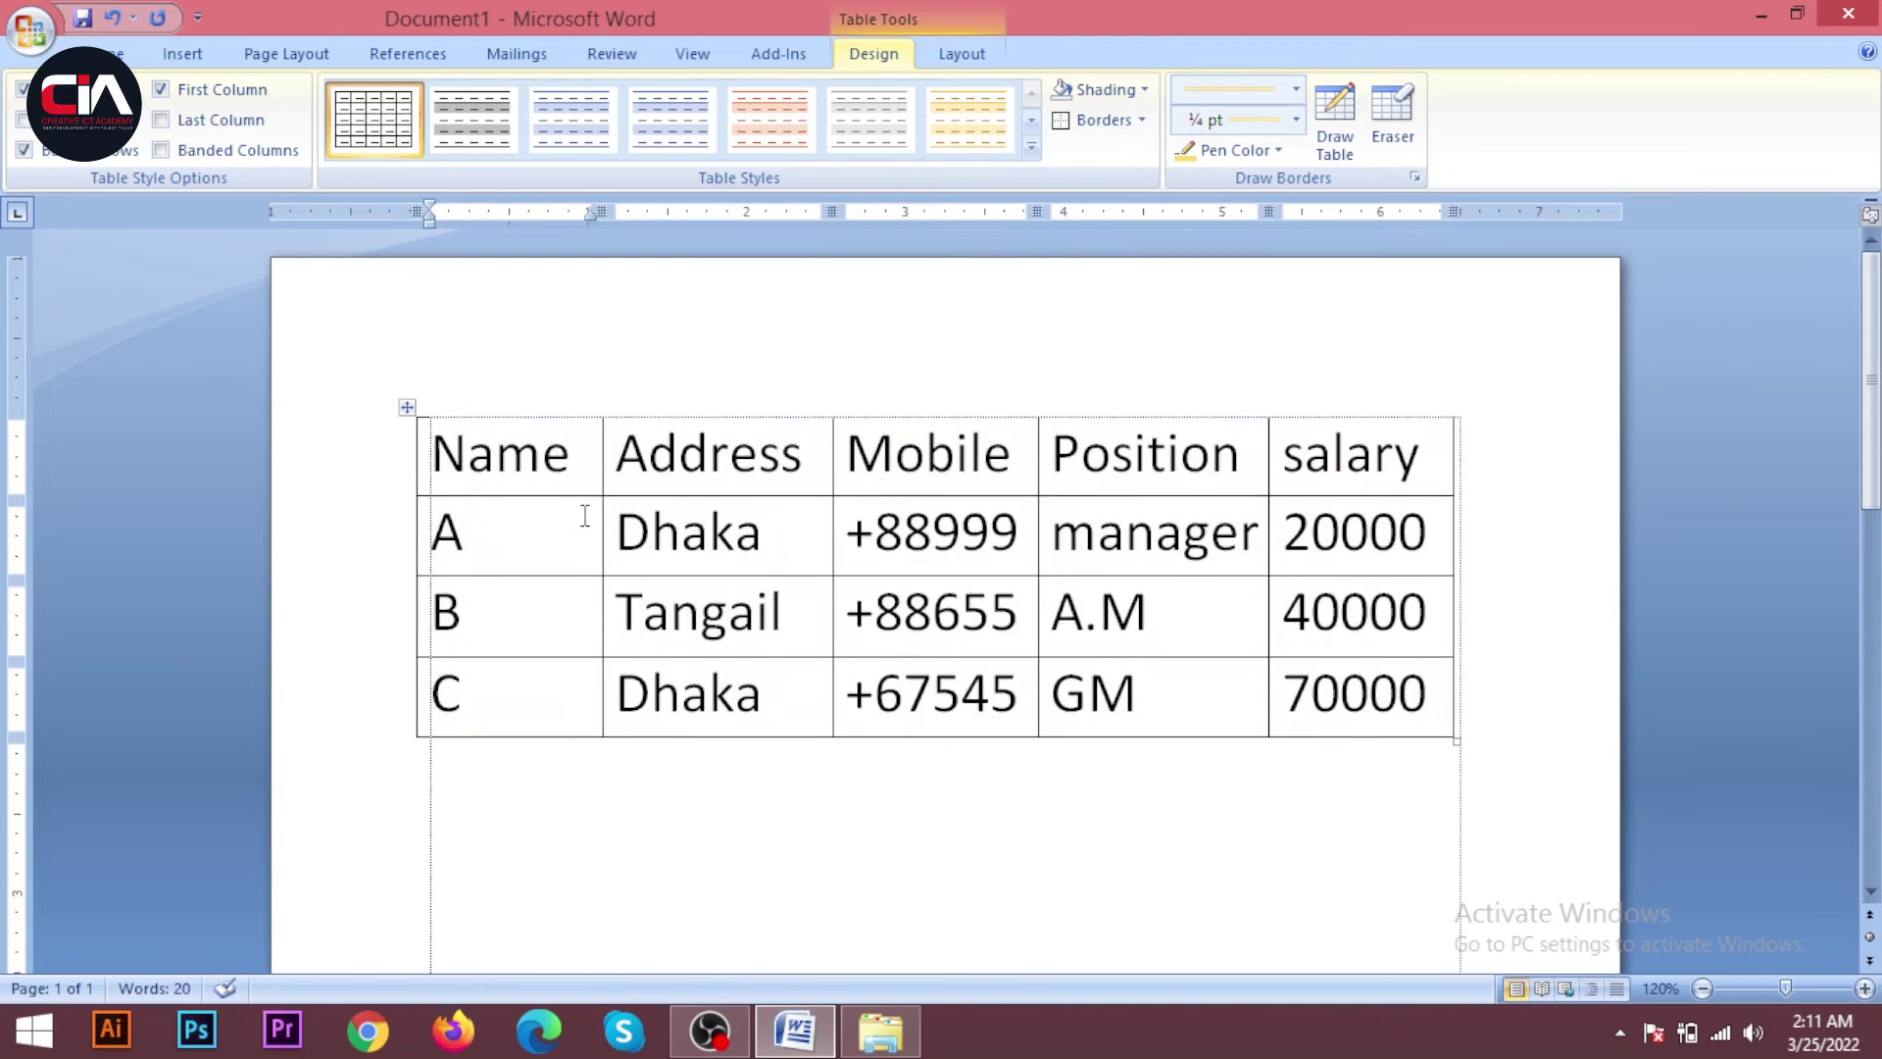
pyautogui.click(498, 455)
pyautogui.moveTo(528, 461); pyautogui.dragTo(1213, 452)
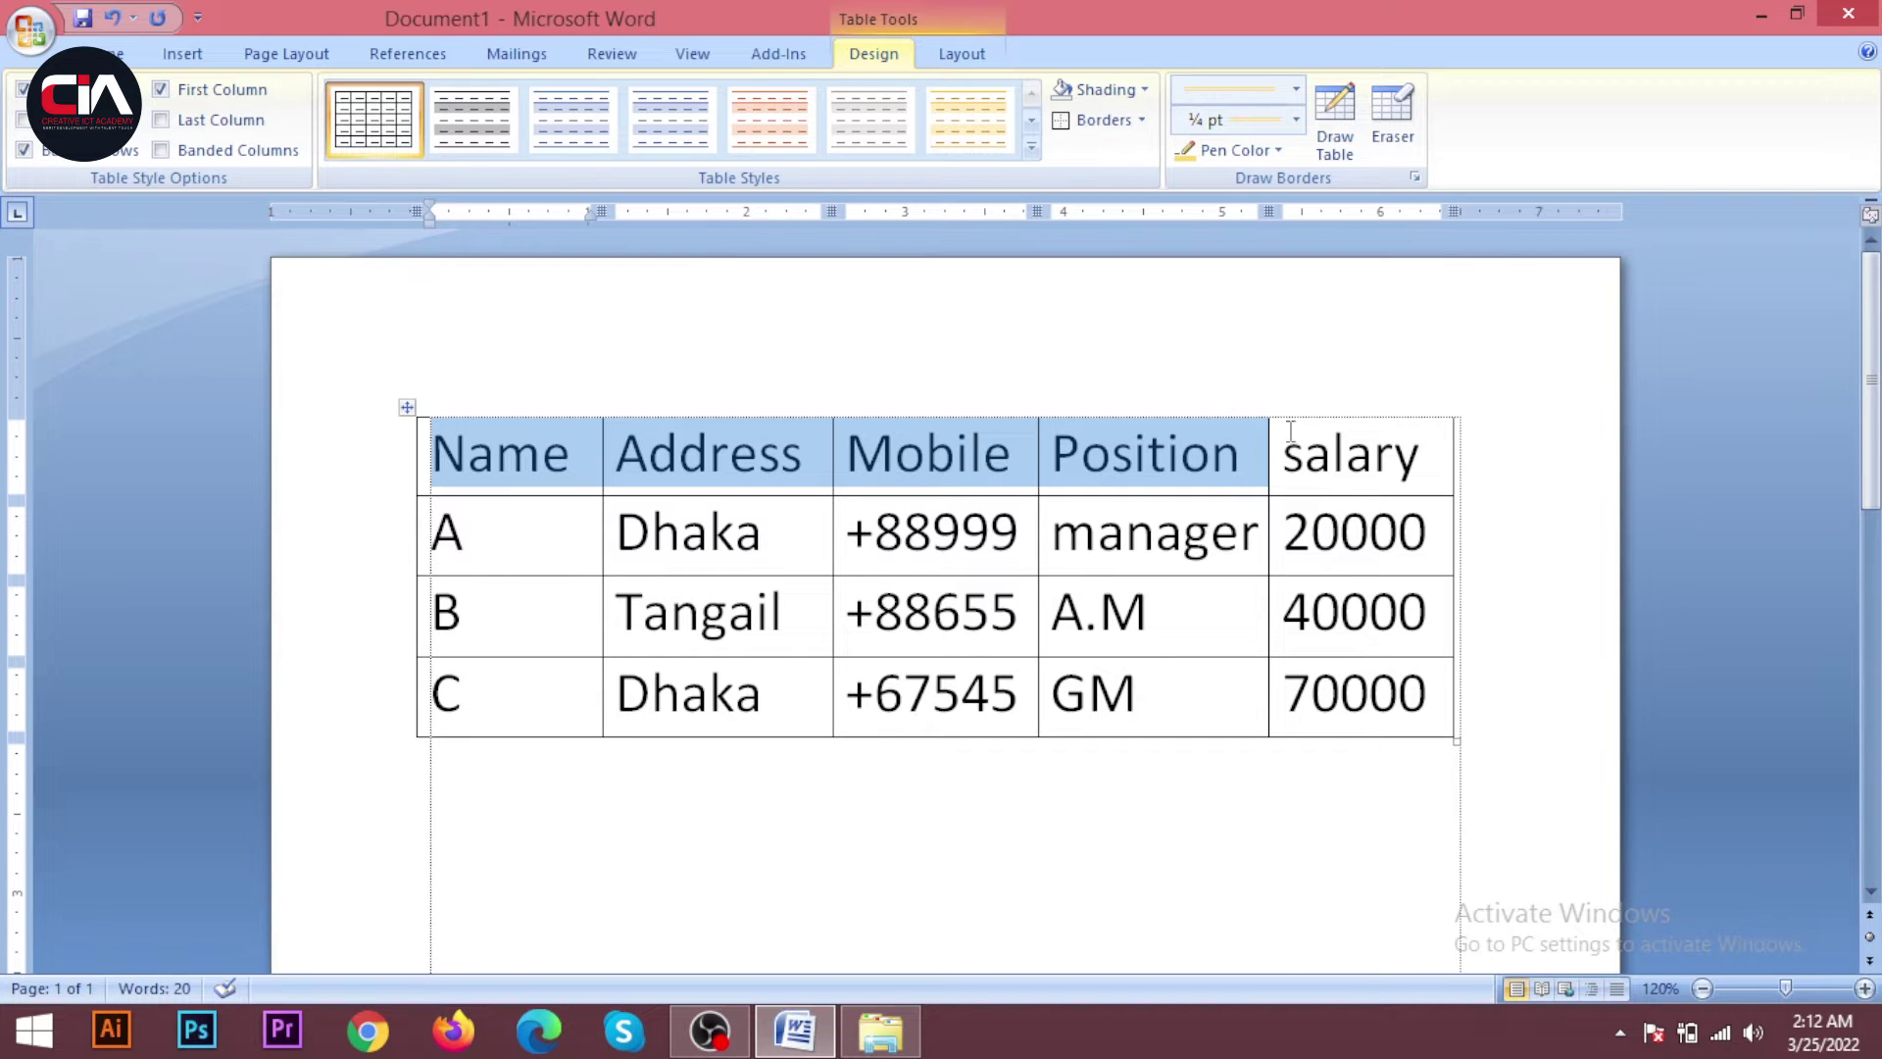
pyautogui.click(800, 468)
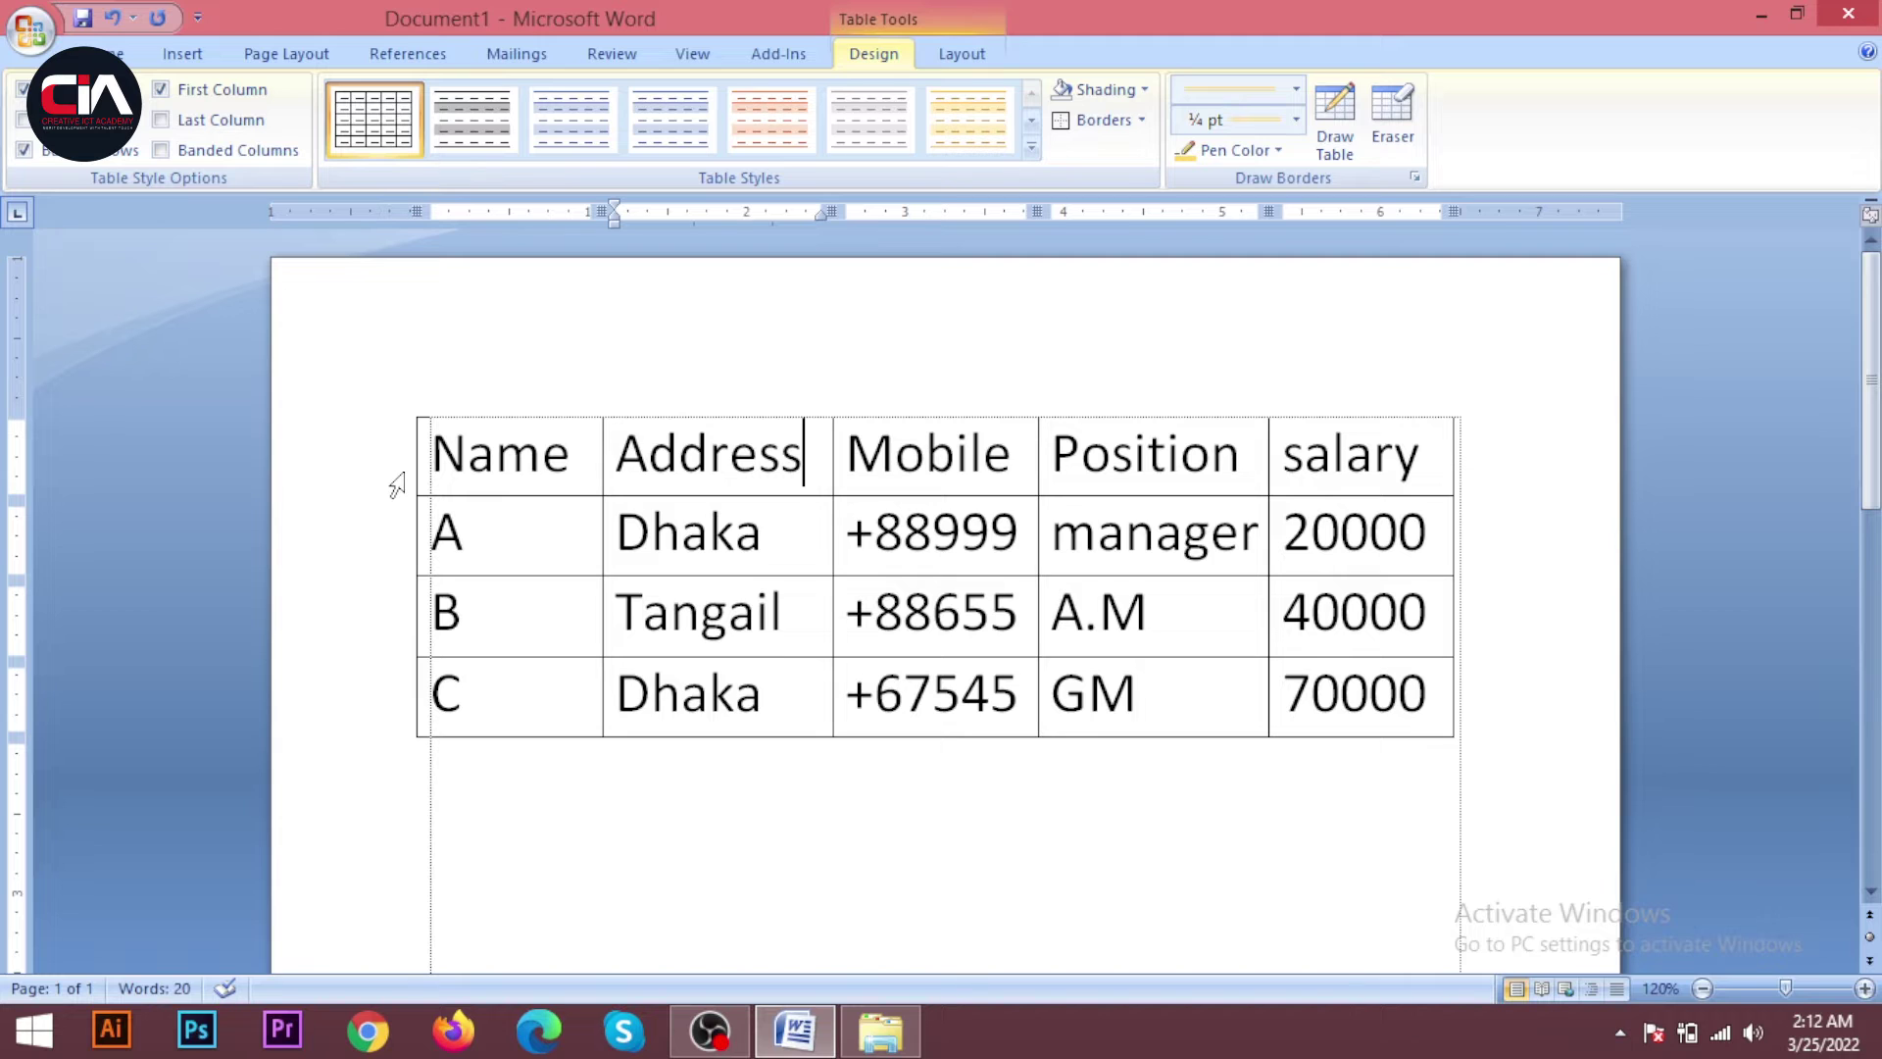
pyautogui.click(396, 484)
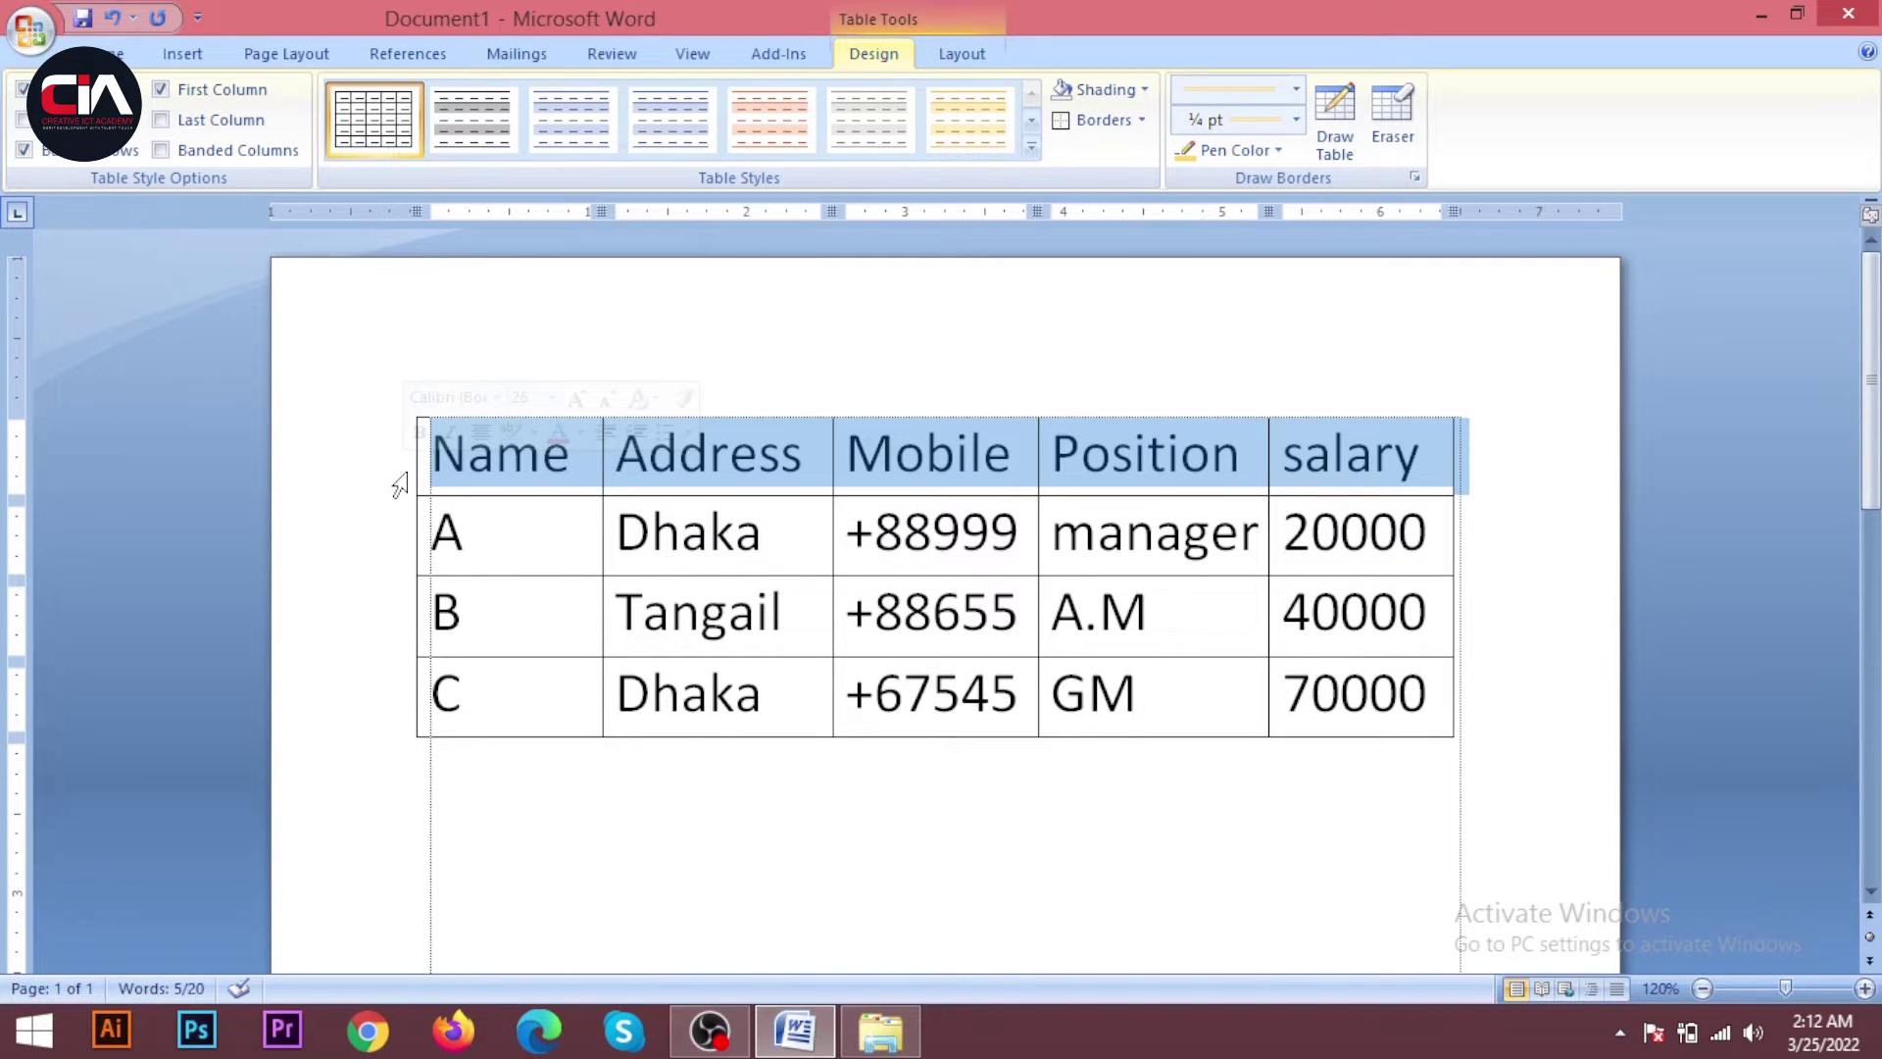
pyautogui.click(384, 569)
pyautogui.click(365, 628)
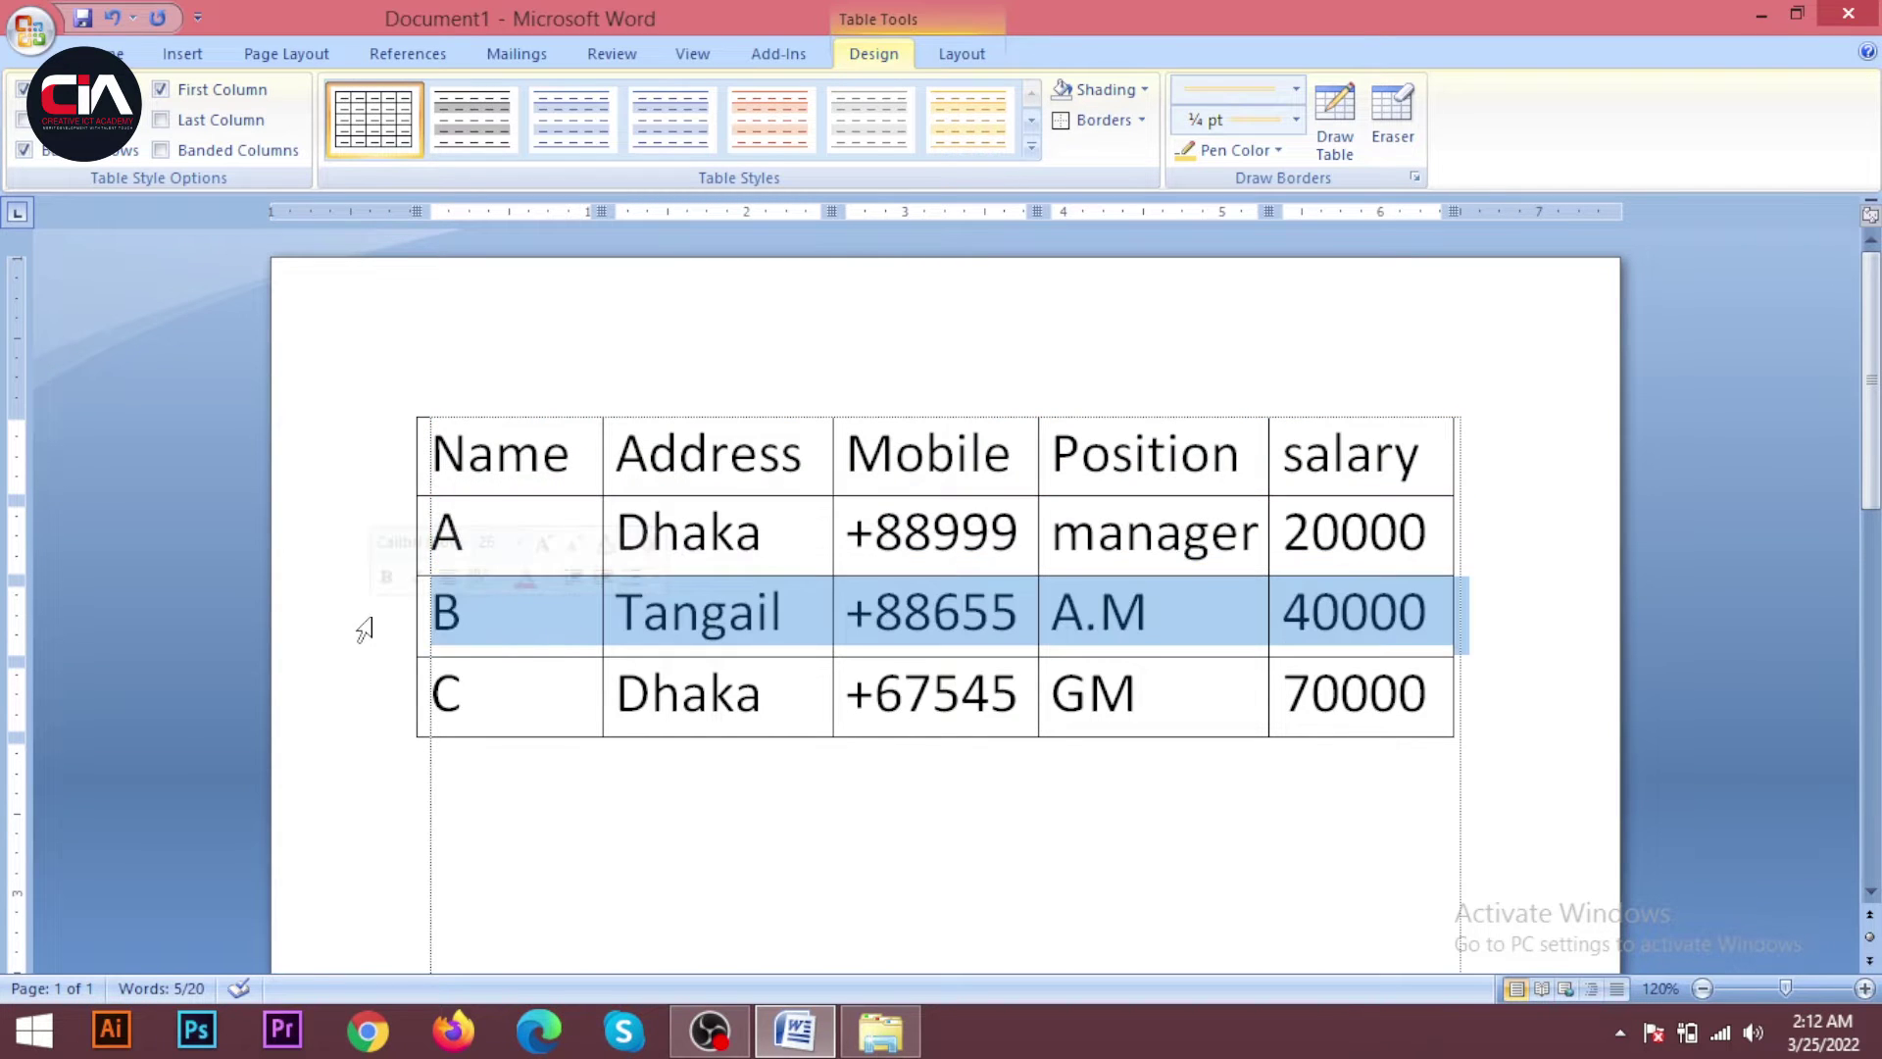
pyautogui.click(367, 713)
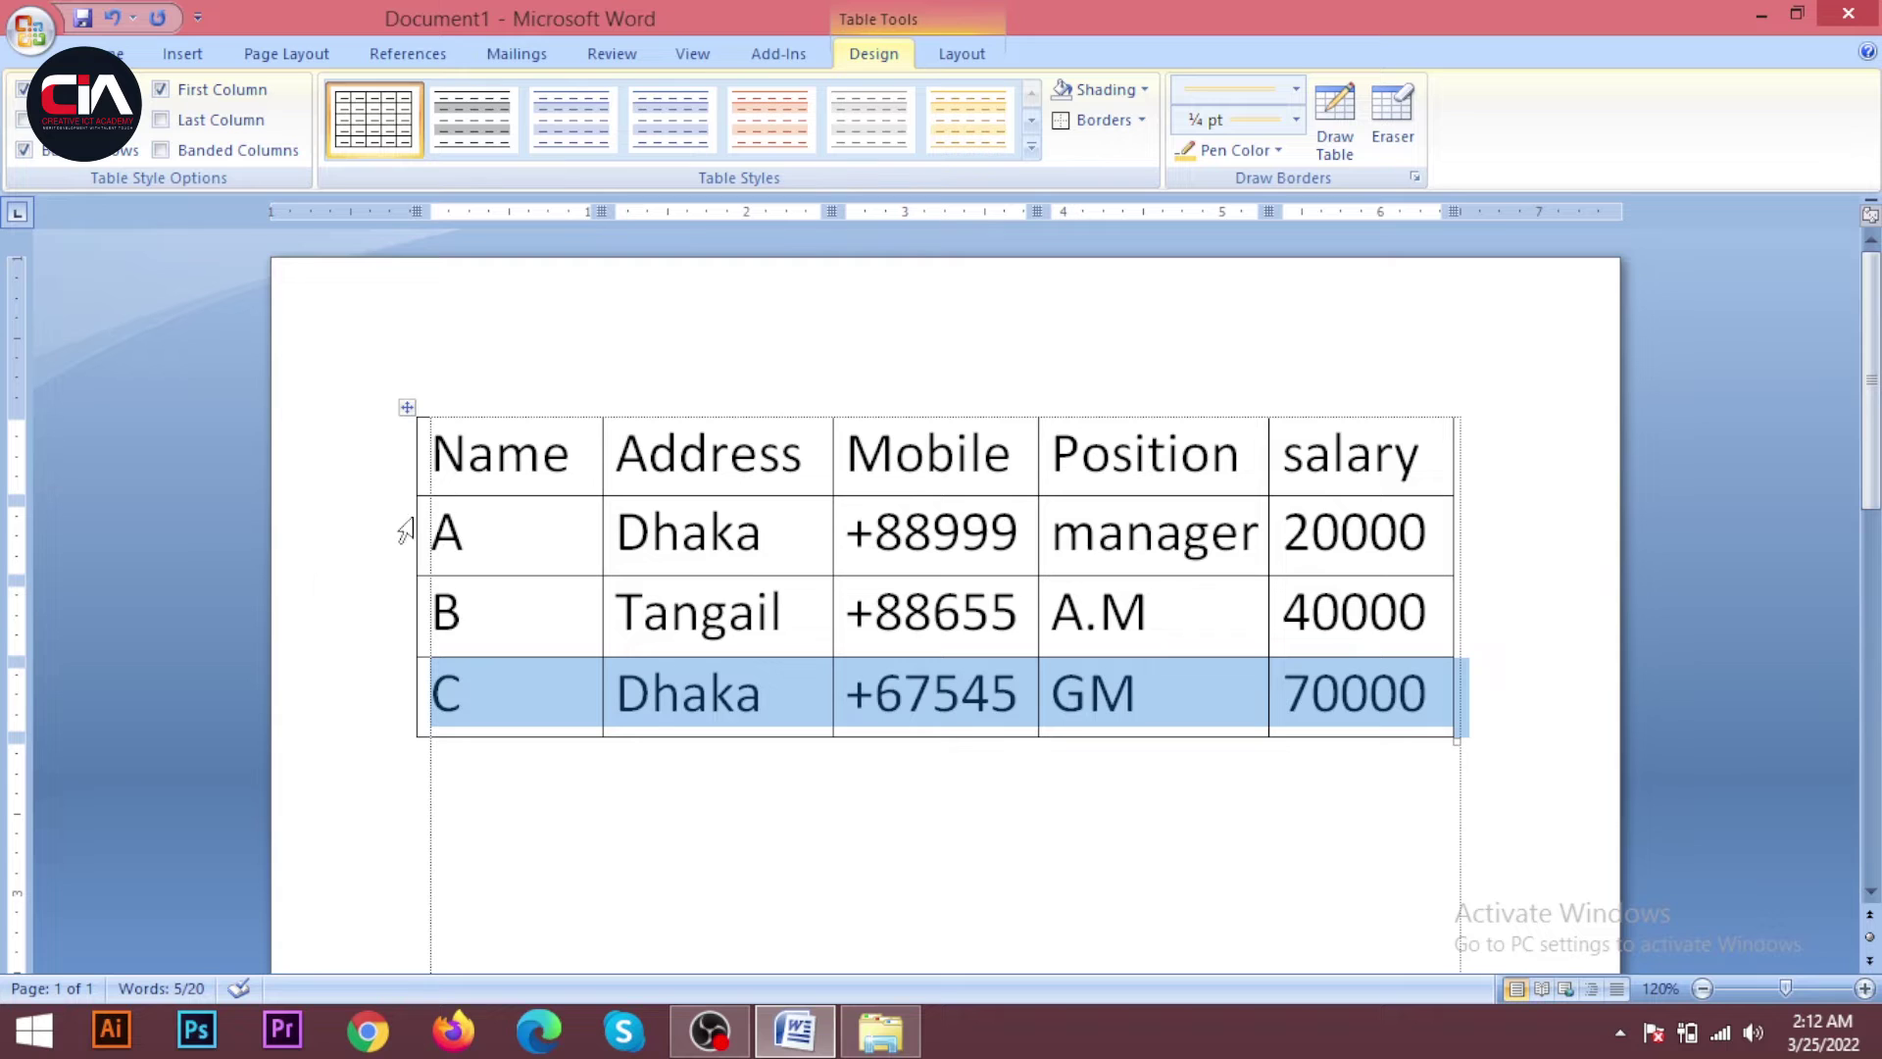
pyautogui.click(466, 469)
pyautogui.moveTo(436, 437); pyautogui.dragTo(1372, 453)
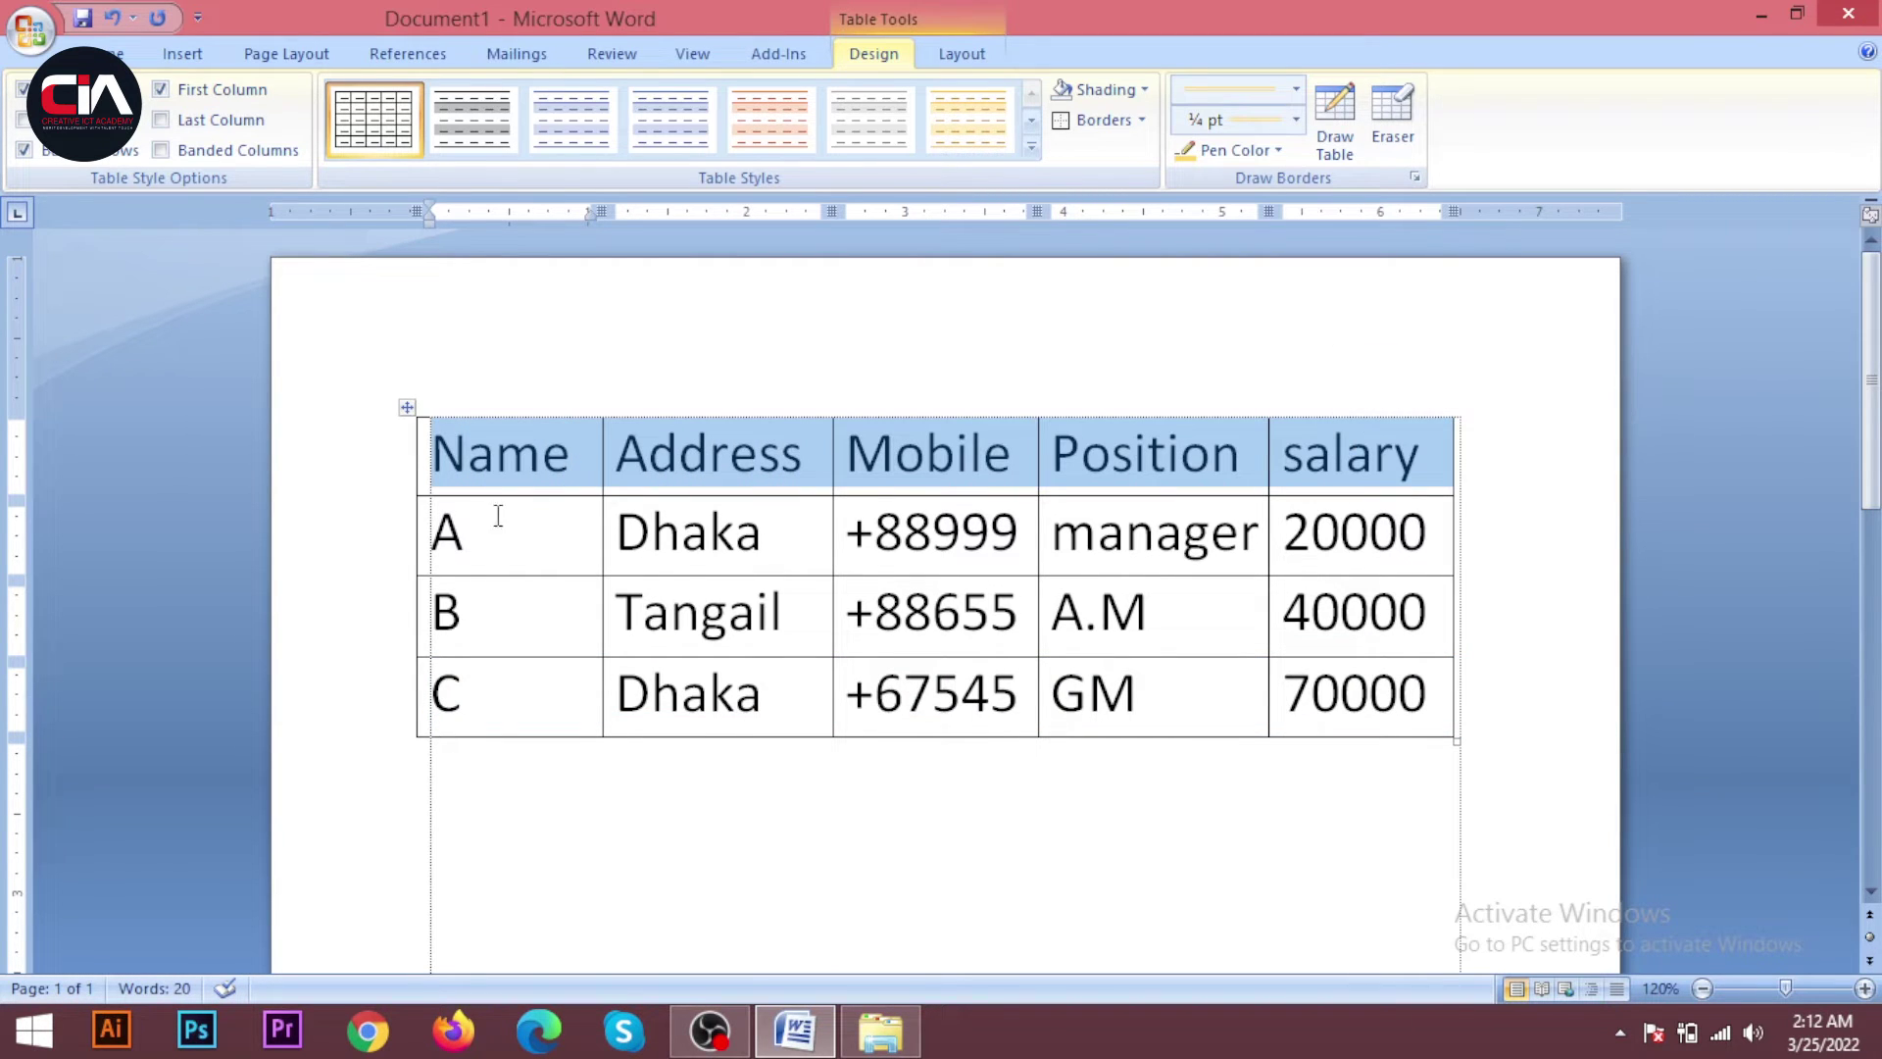
pyautogui.moveTo(434, 532); pyautogui.dragTo(1290, 530)
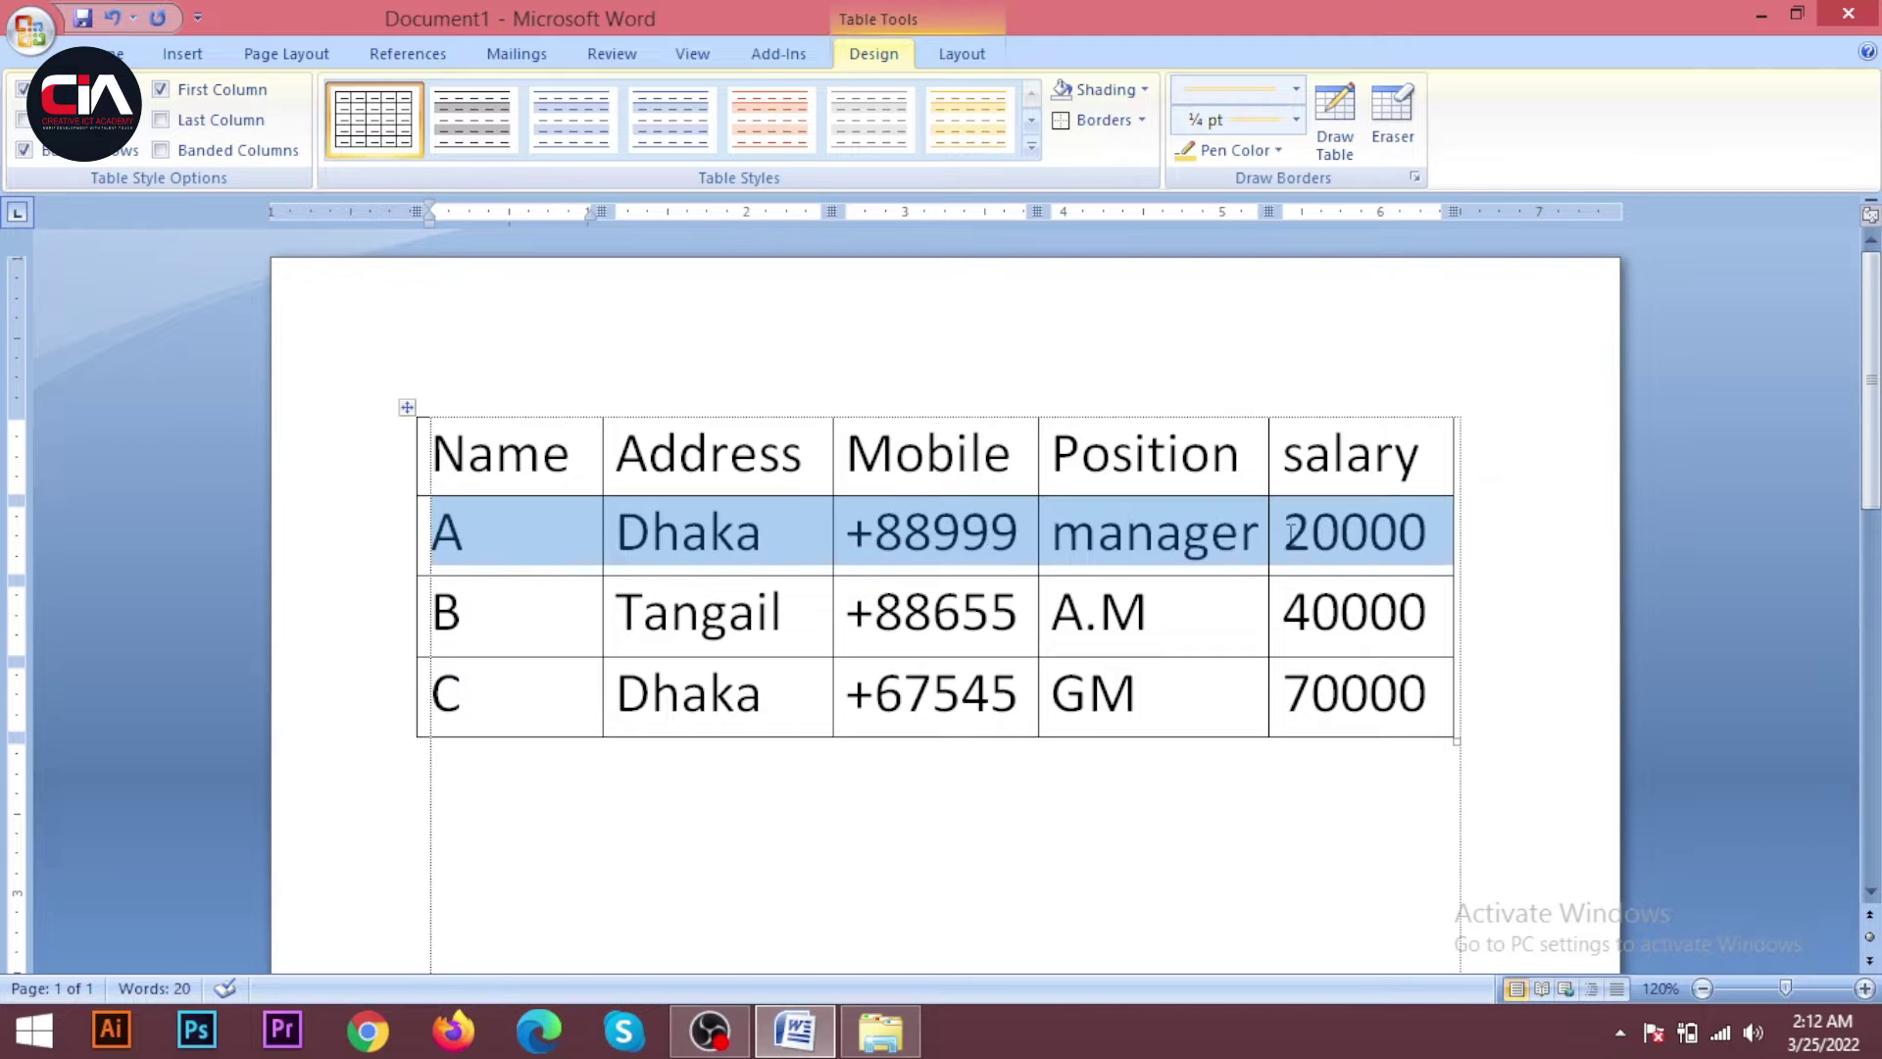
pyautogui.moveTo(432, 613); pyautogui.dragTo(632, 613)
pyautogui.moveTo(781, 613); pyautogui.dragTo(1431, 613)
pyautogui.moveTo(425, 701); pyautogui.dragTo(1303, 695)
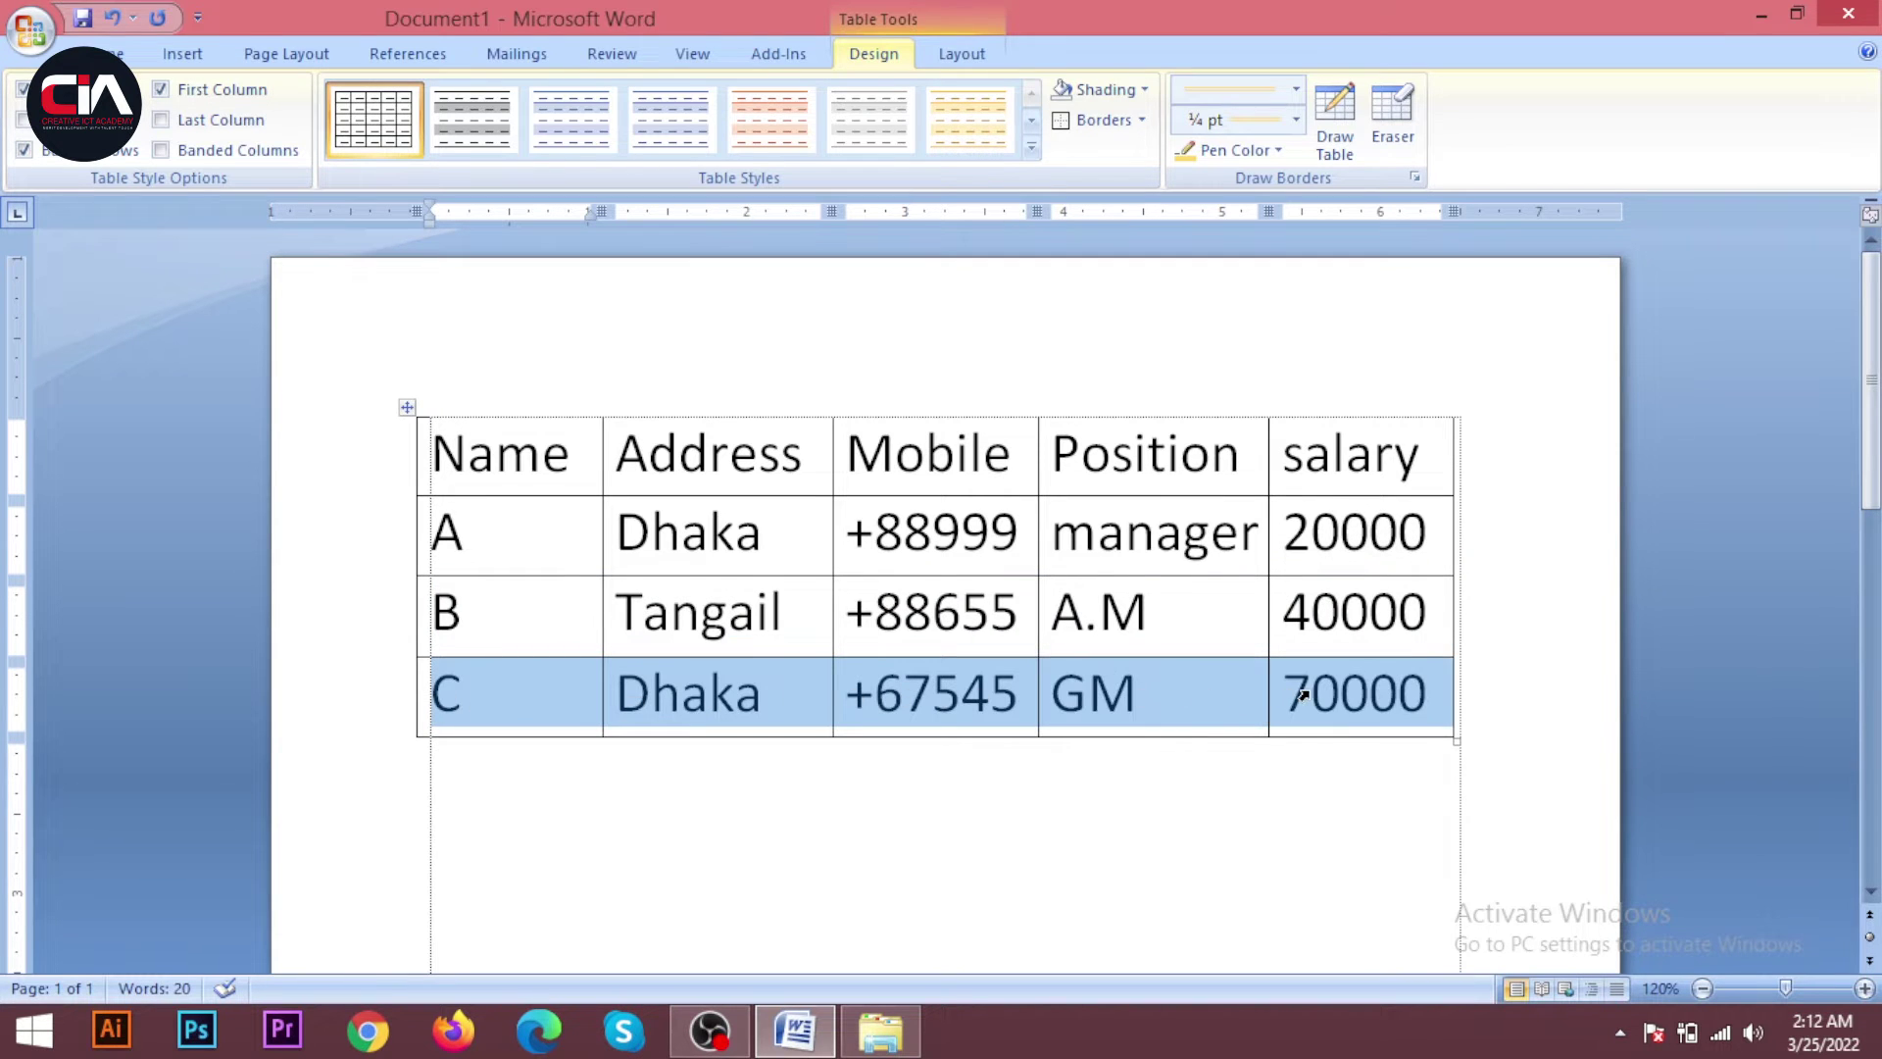
pyautogui.click(509, 536)
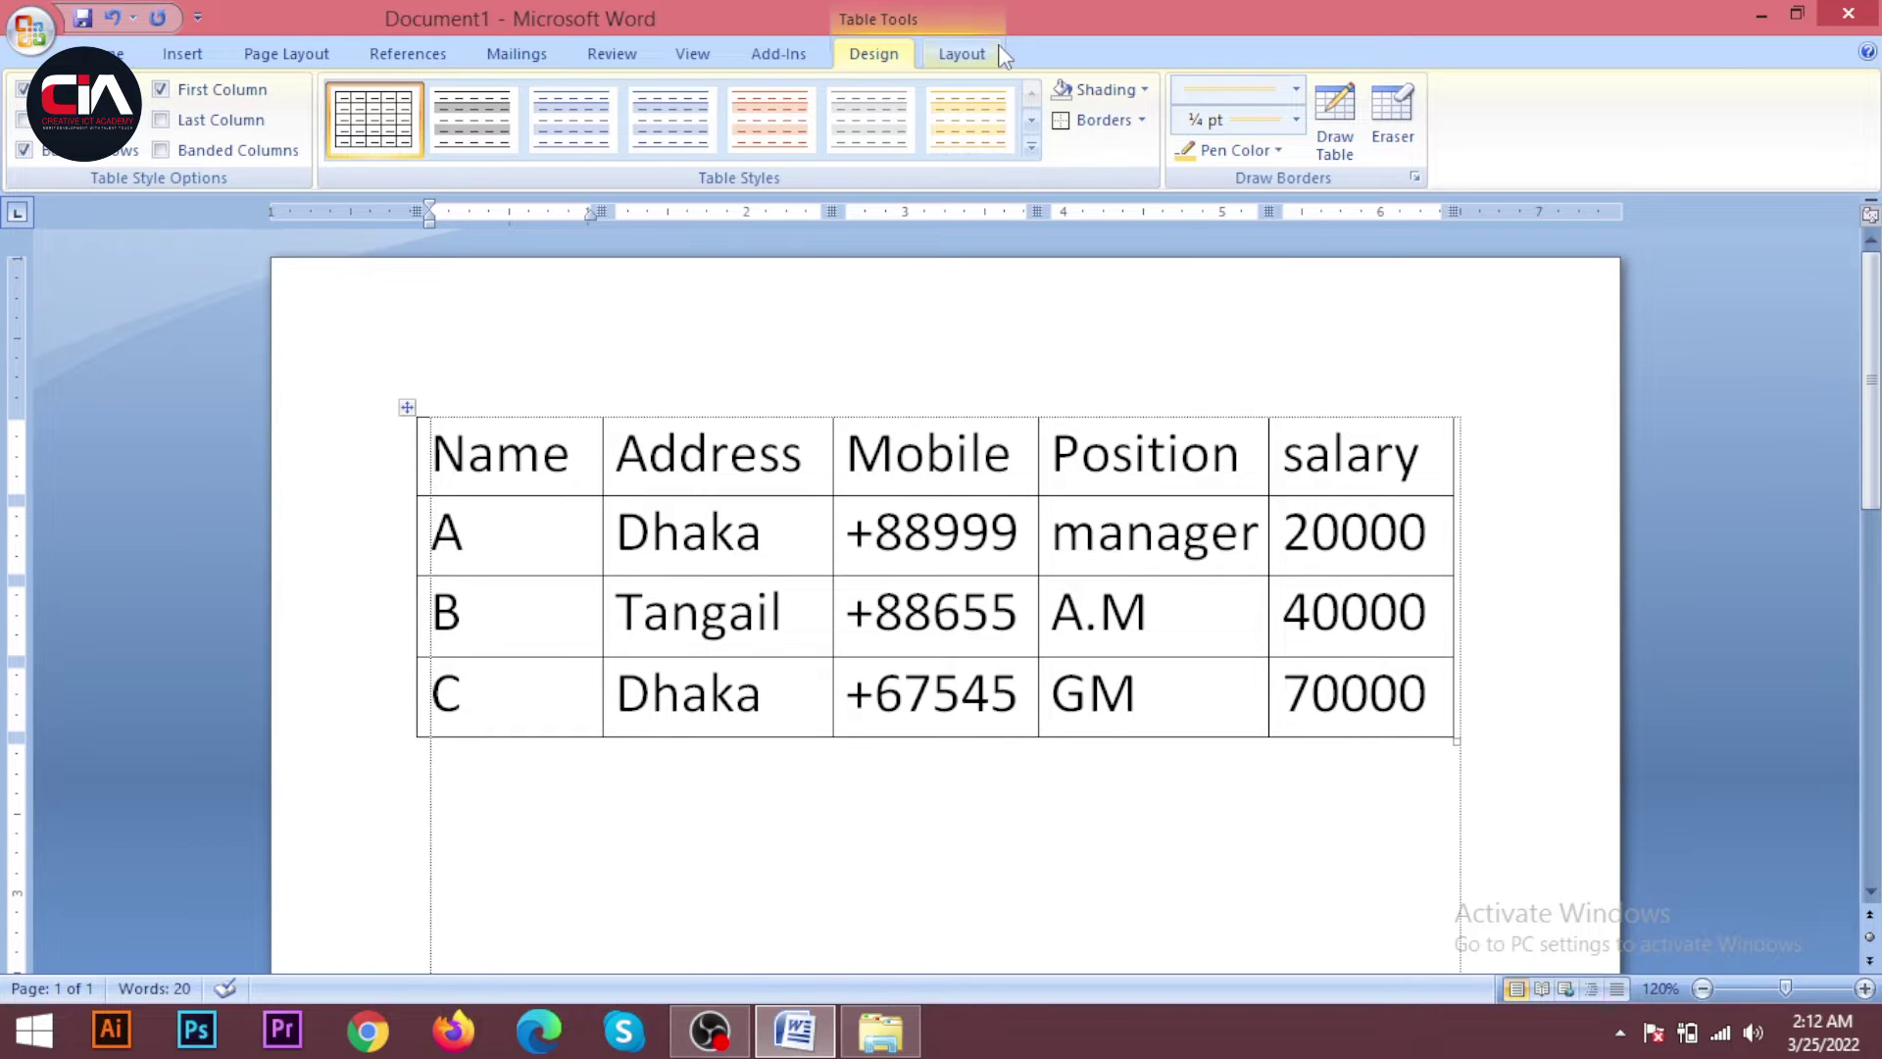
# Select the header row, first by dragging, then with Layout > Select > Select Row
pyautogui.click(961, 54)
pyautogui.click(39, 149)
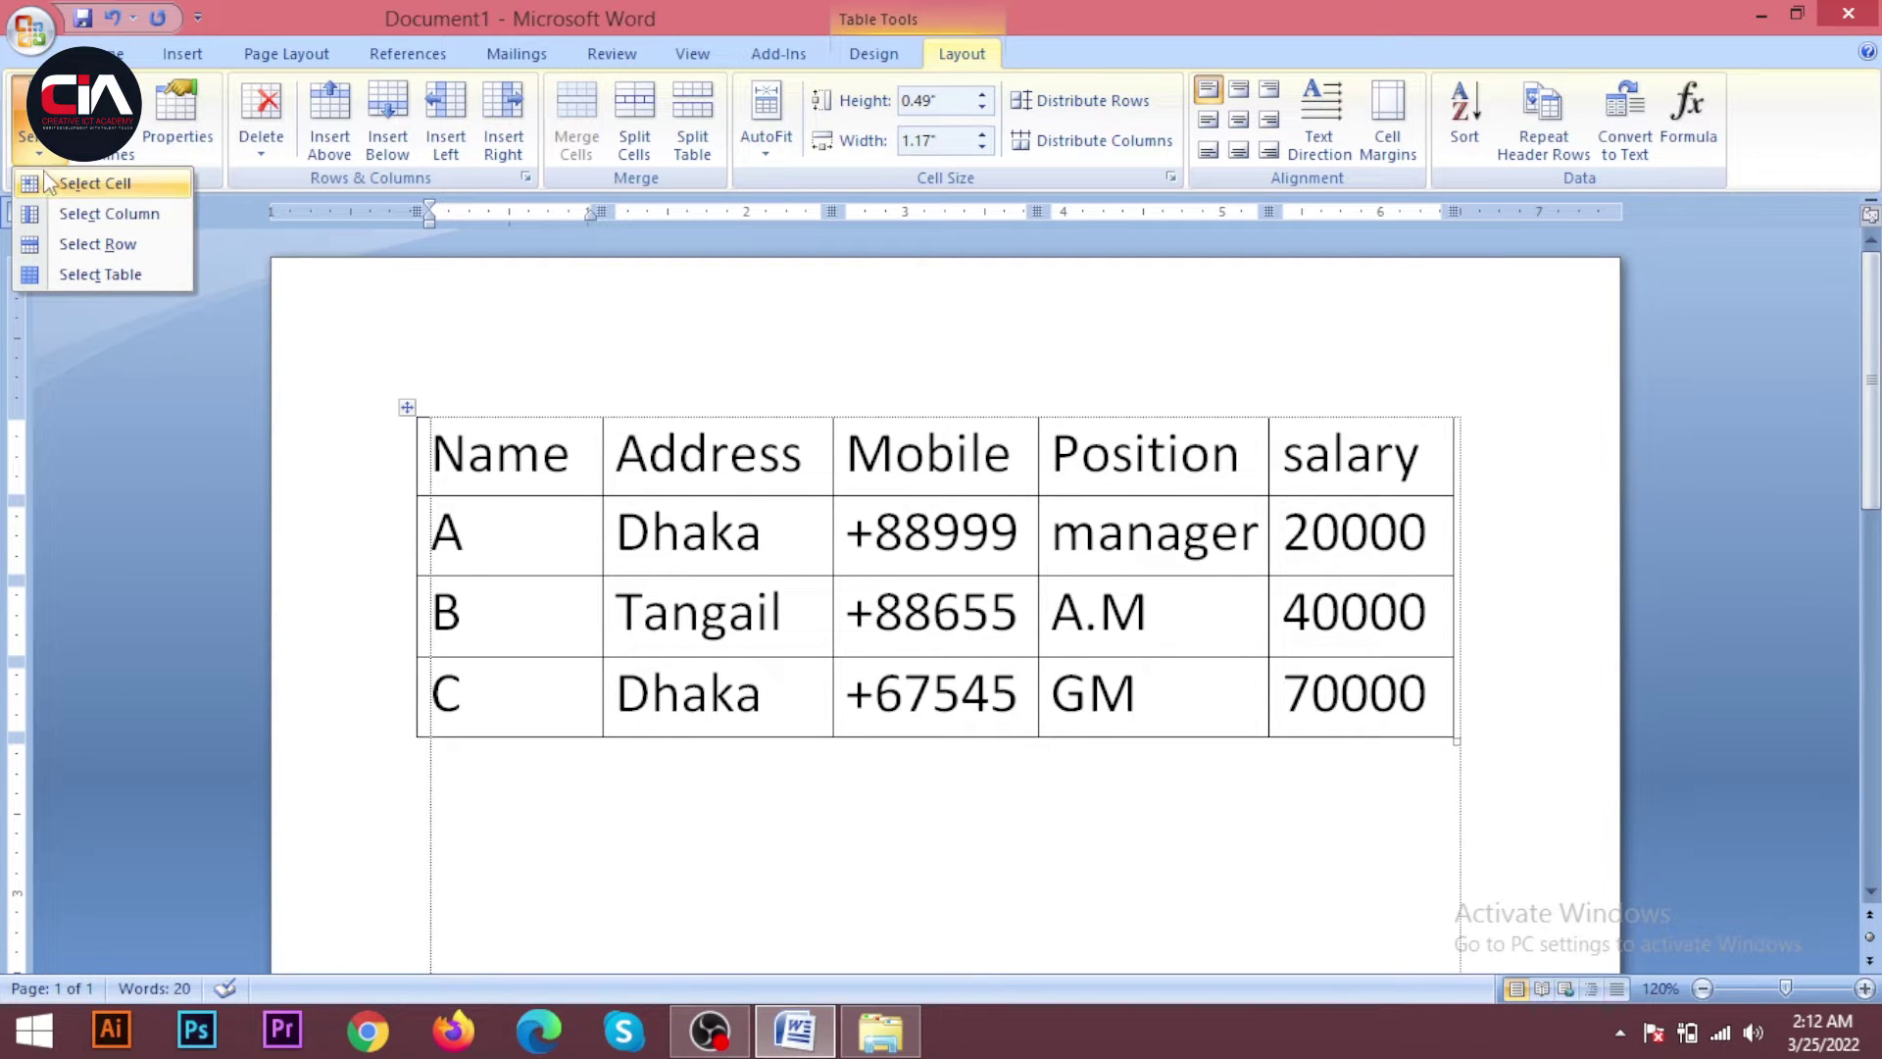
pyautogui.click(39, 160)
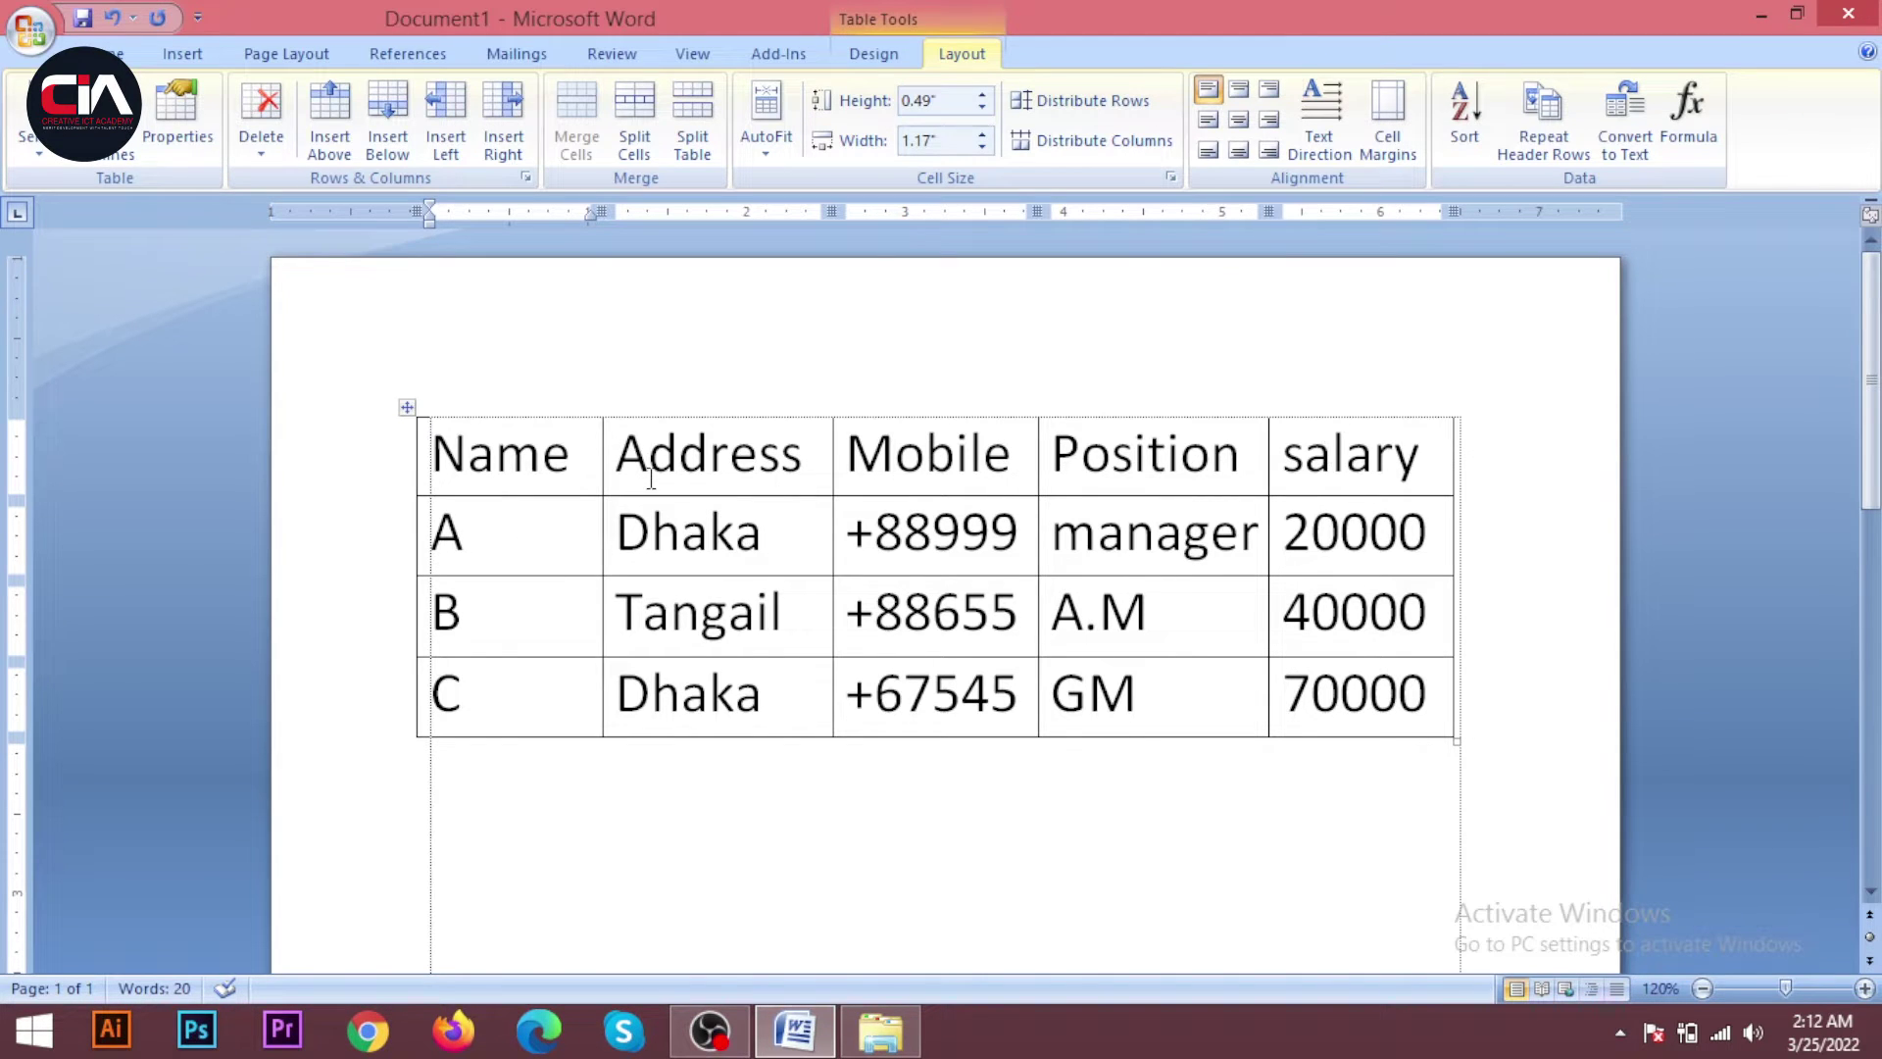
pyautogui.moveTo(453, 450); pyautogui.dragTo(1420, 418)
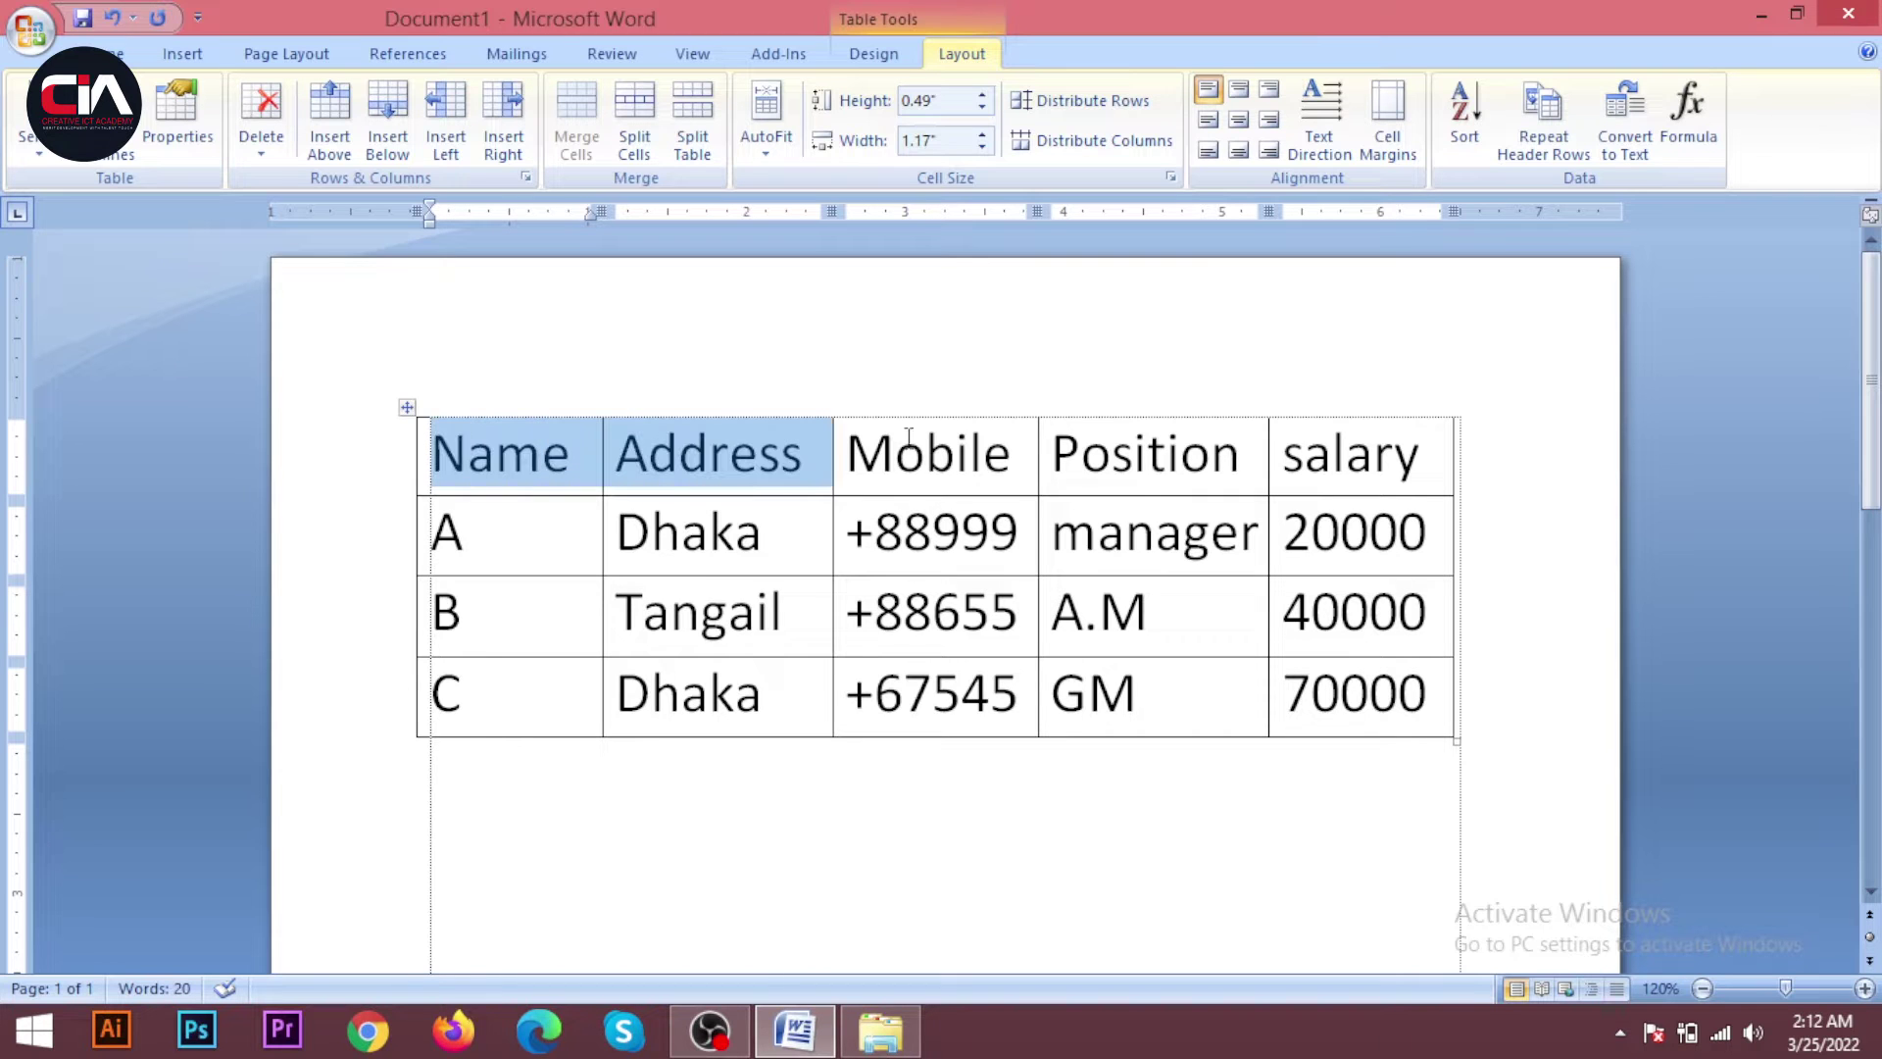
pyautogui.click(787, 456)
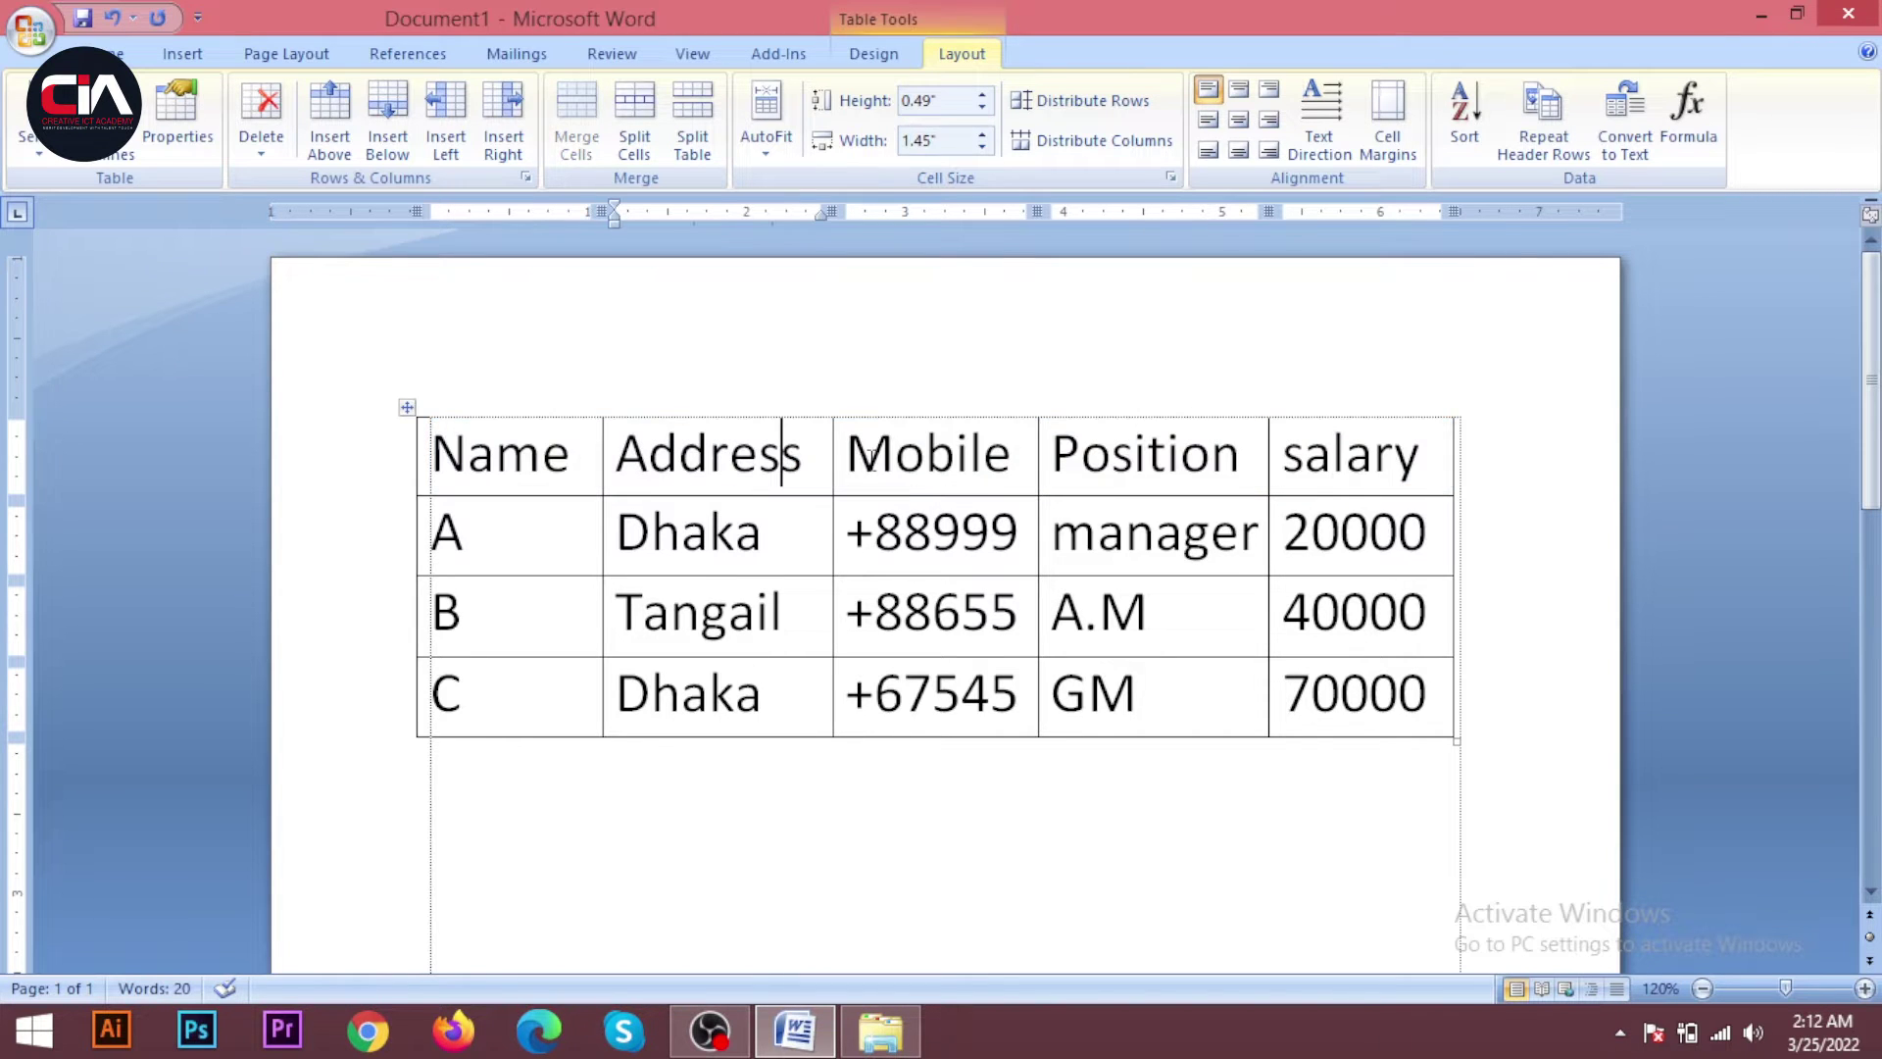
pyautogui.click(874, 456)
pyautogui.click(1146, 431)
pyautogui.click(971, 457)
pyautogui.click(820, 453)
pyautogui.click(57, 160)
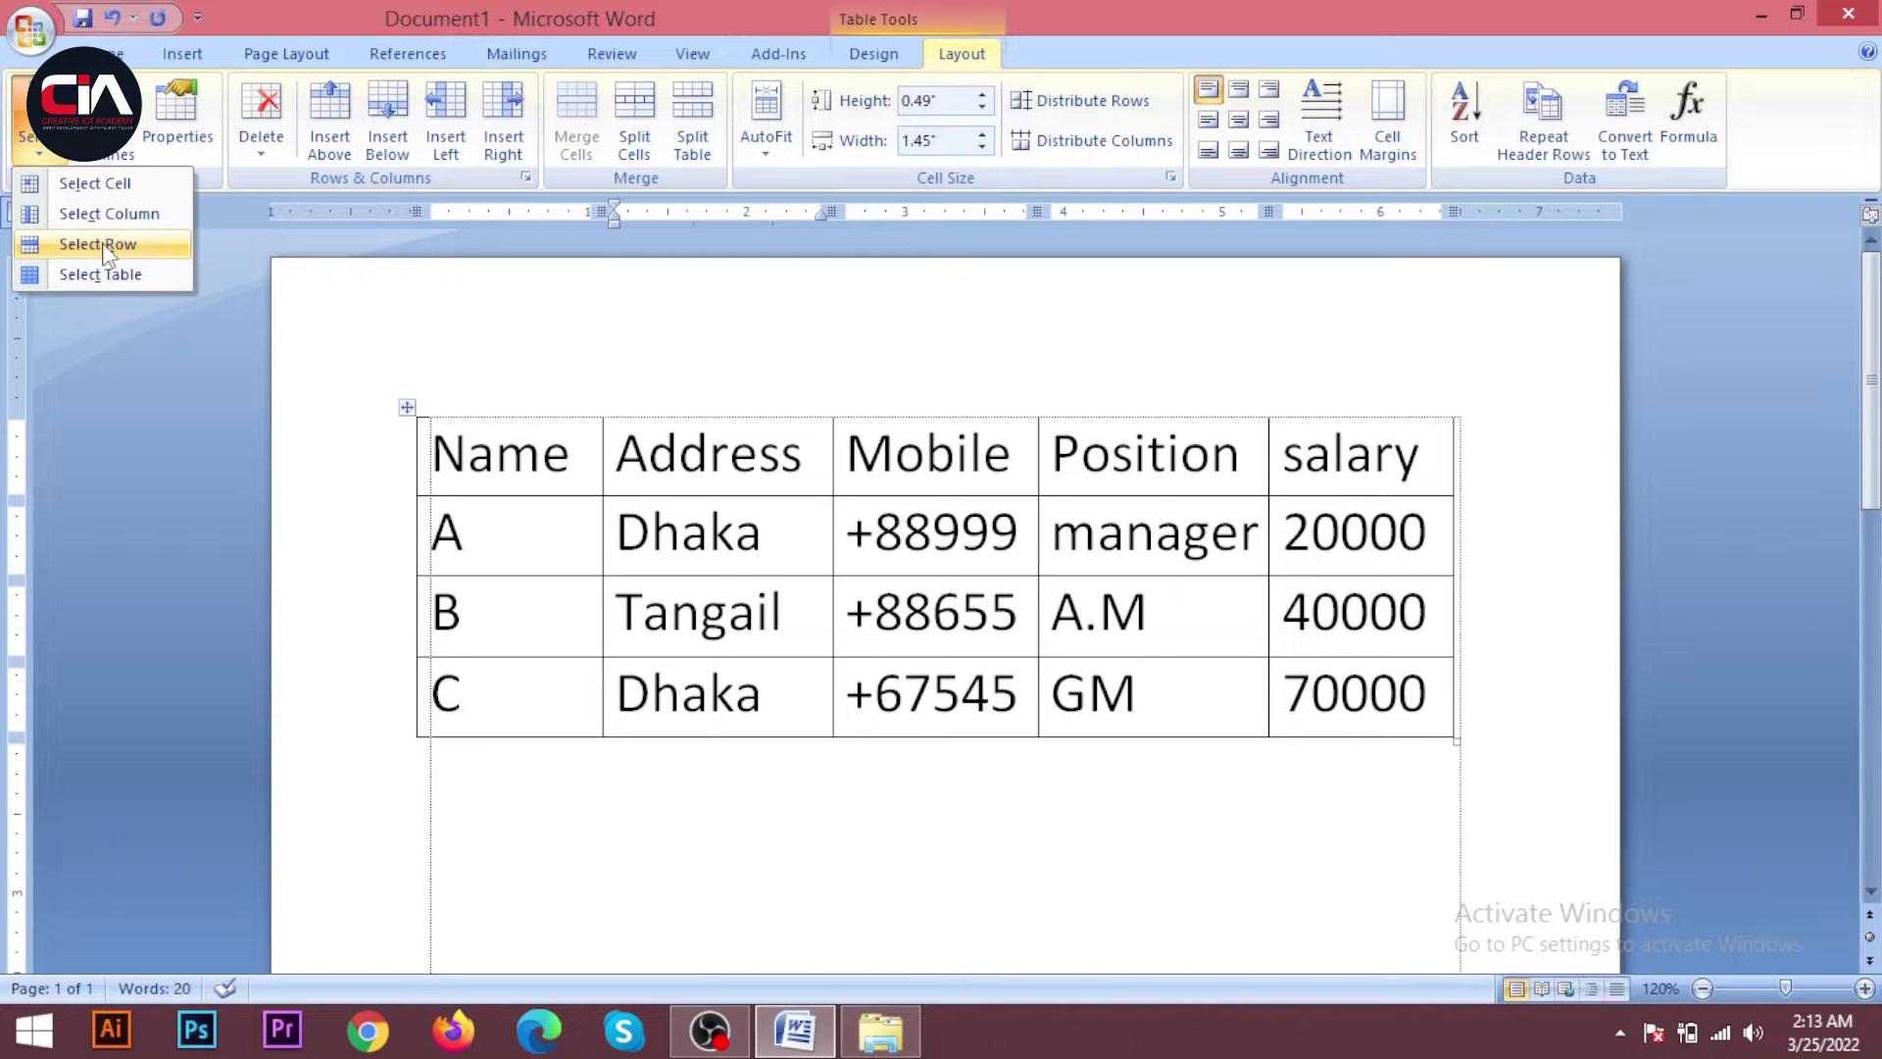
pyautogui.click(96, 244)
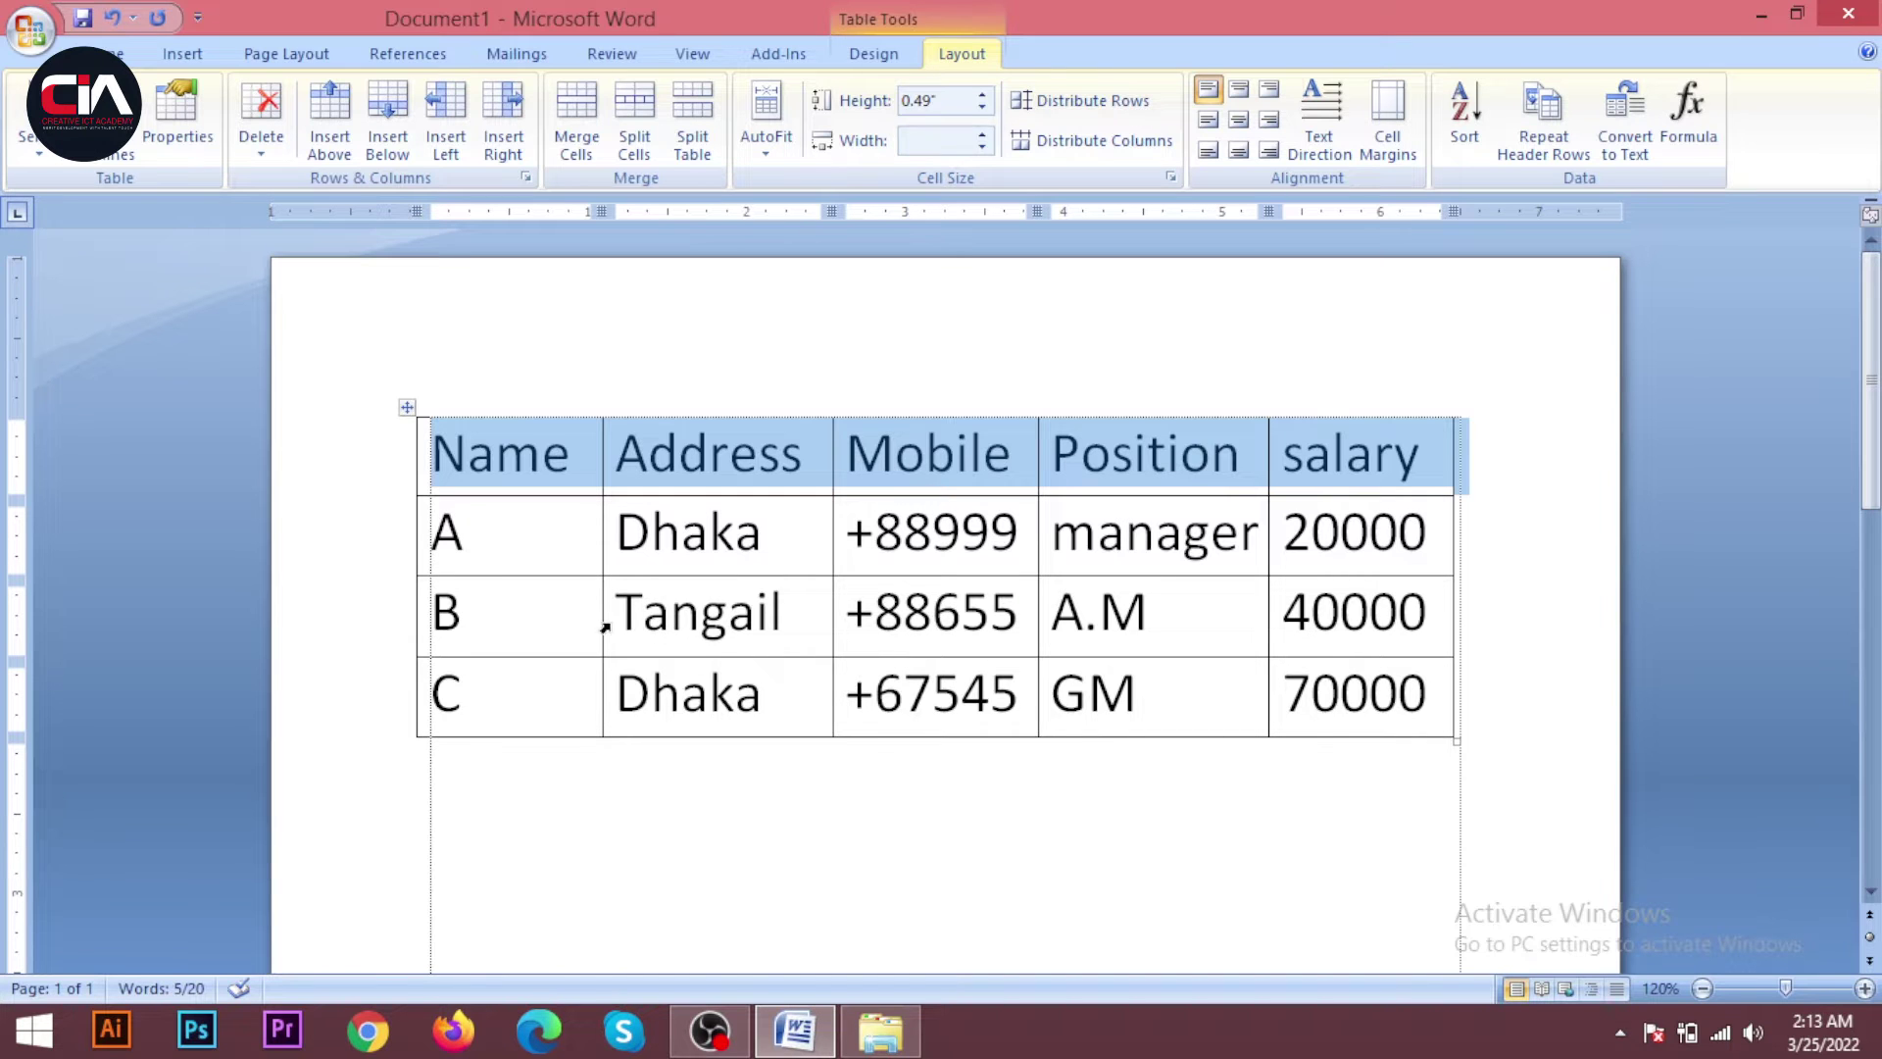
# Select the whole row B with Select Row
pyautogui.click(1312, 609)
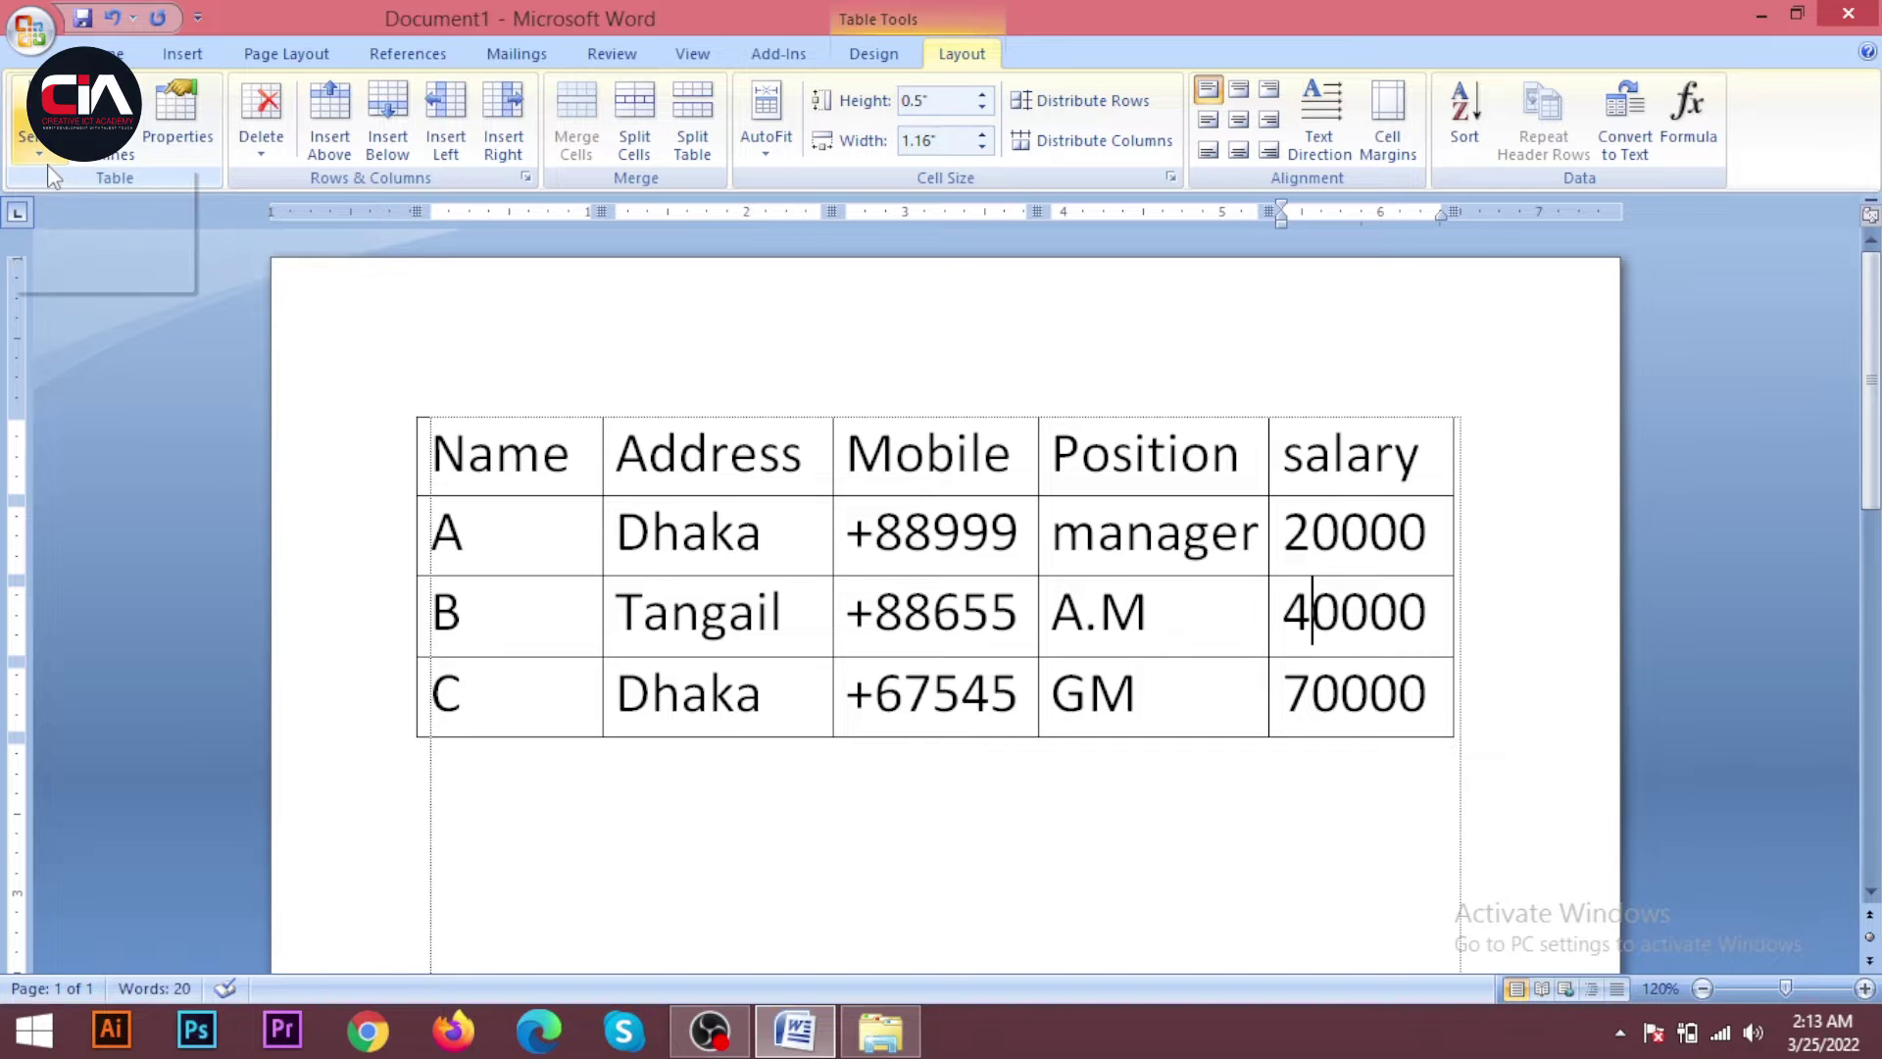
pyautogui.click(37, 137)
pyautogui.click(84, 248)
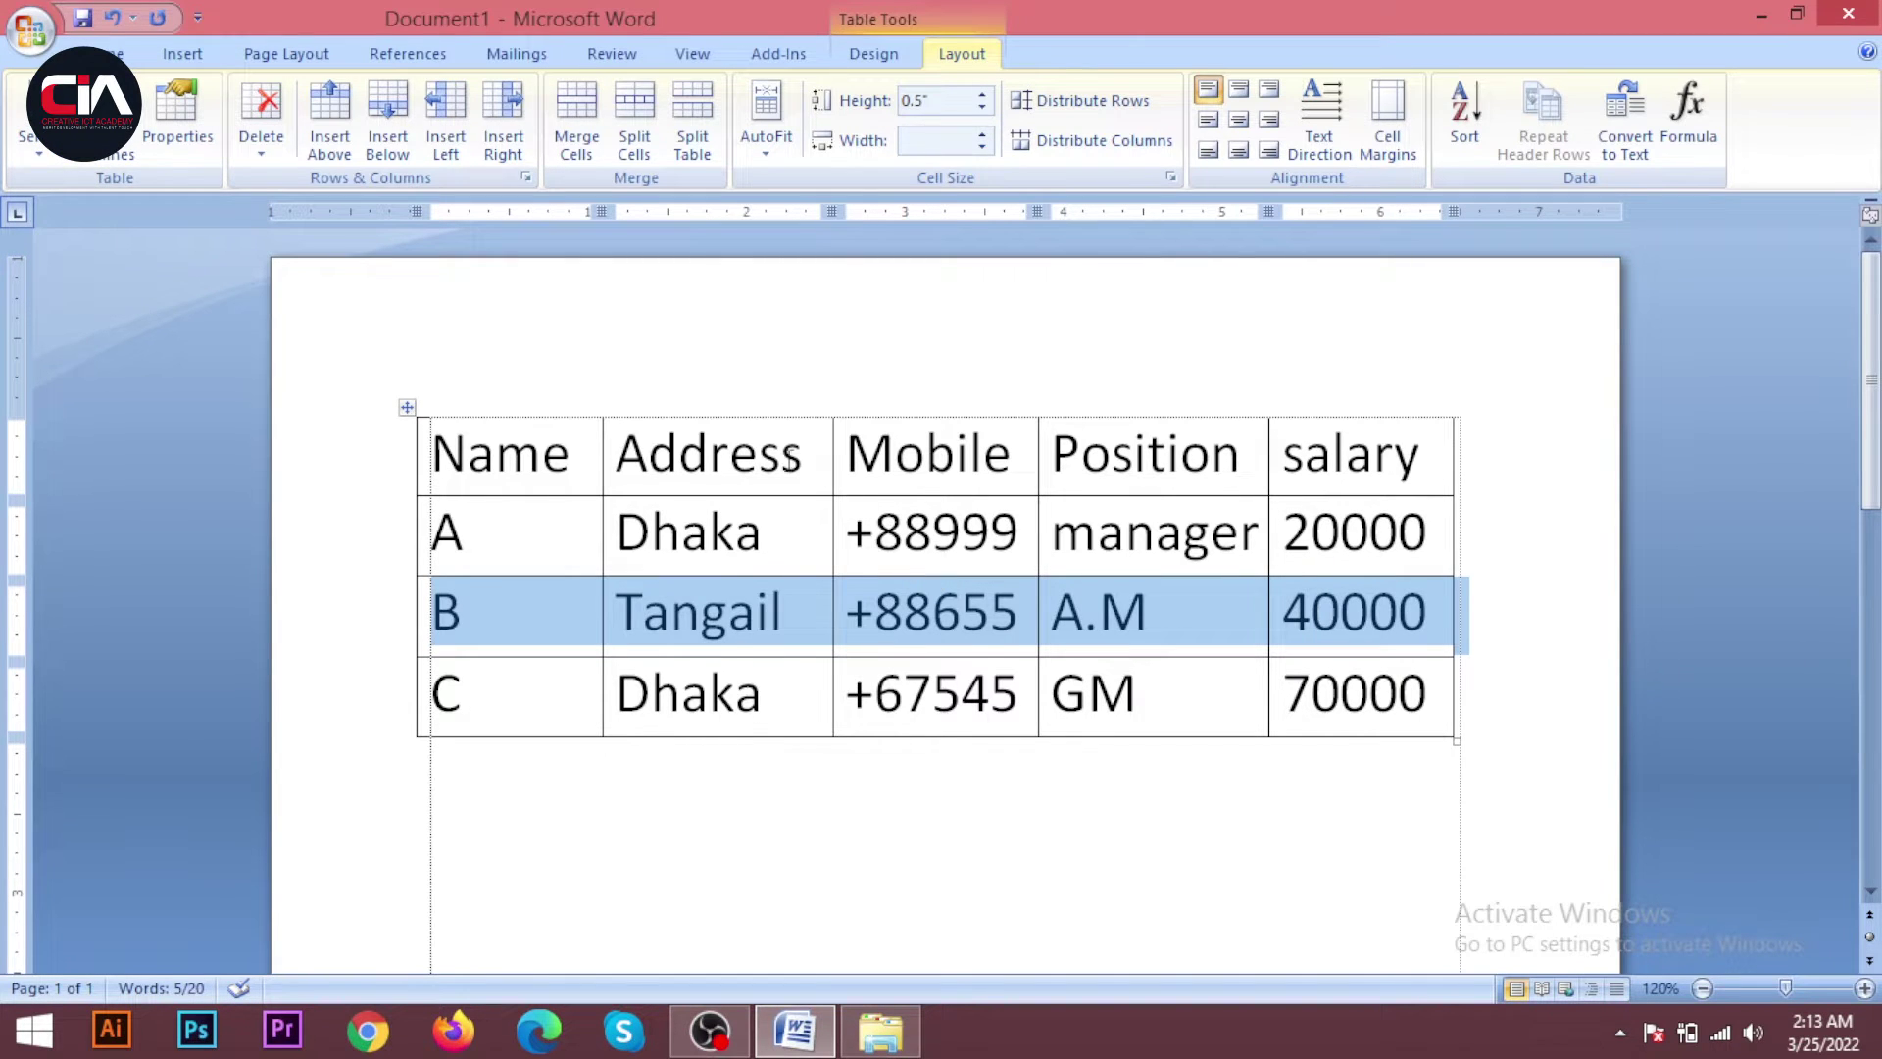
# Drag-select each column in turn: Name, Address, Mobile, Position and salary
pyautogui.click(787, 456)
pyautogui.moveTo(538, 454); pyautogui.dragTo(541, 686)
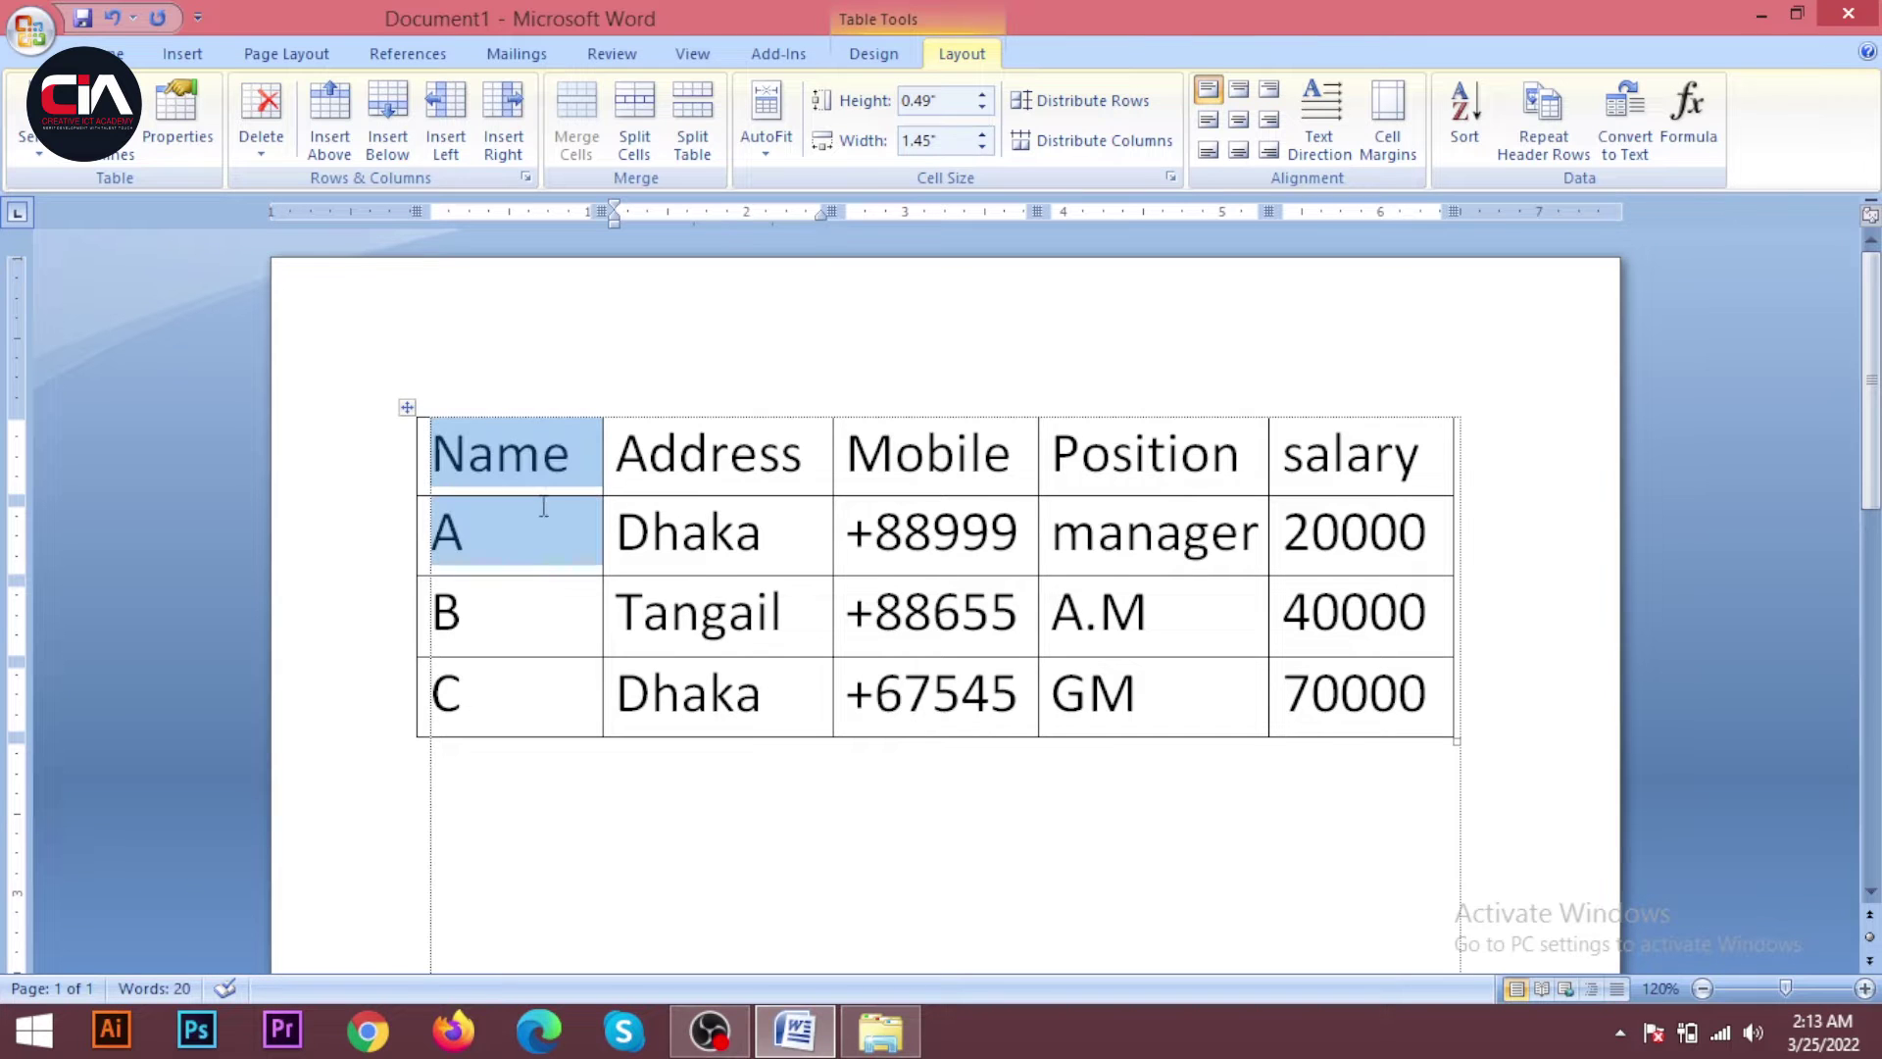
pyautogui.moveTo(758, 487); pyautogui.dragTo(761, 686)
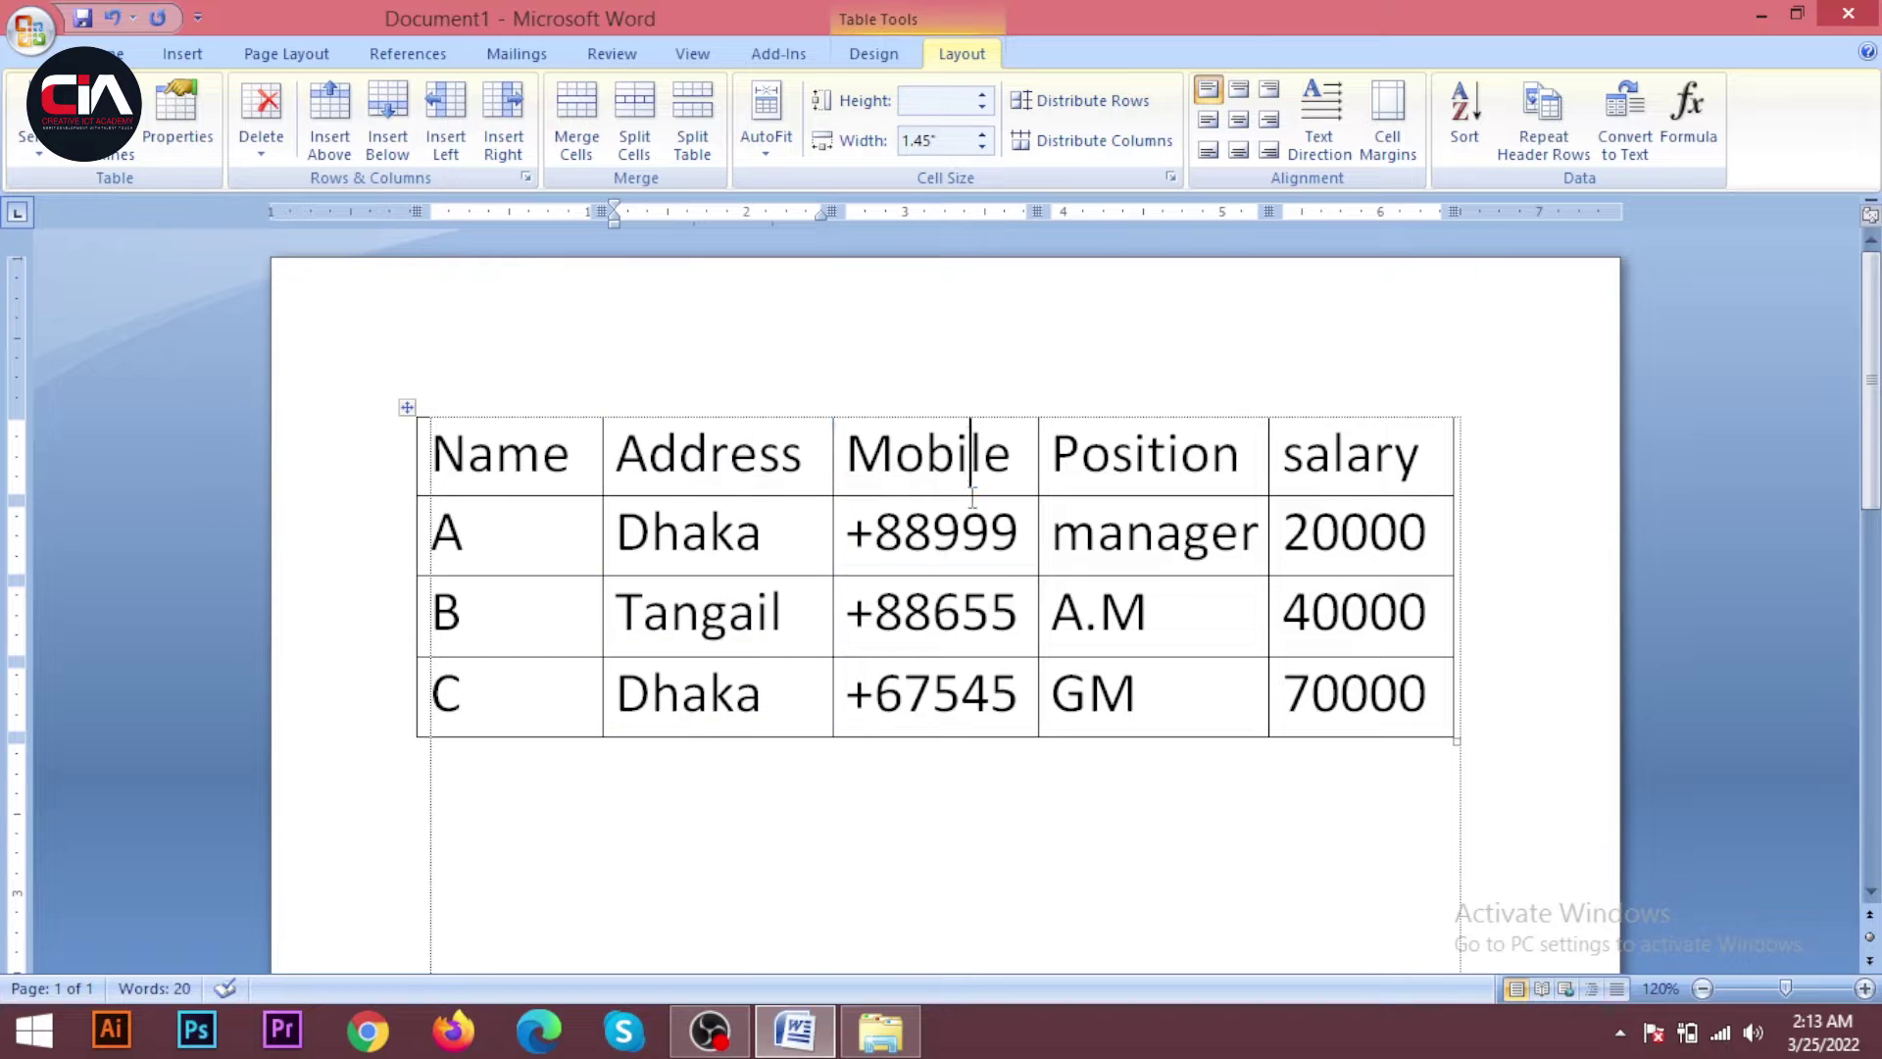
pyautogui.moveTo(970, 443); pyautogui.dragTo(970, 691)
pyautogui.moveTo(1140, 472); pyautogui.dragTo(1146, 686)
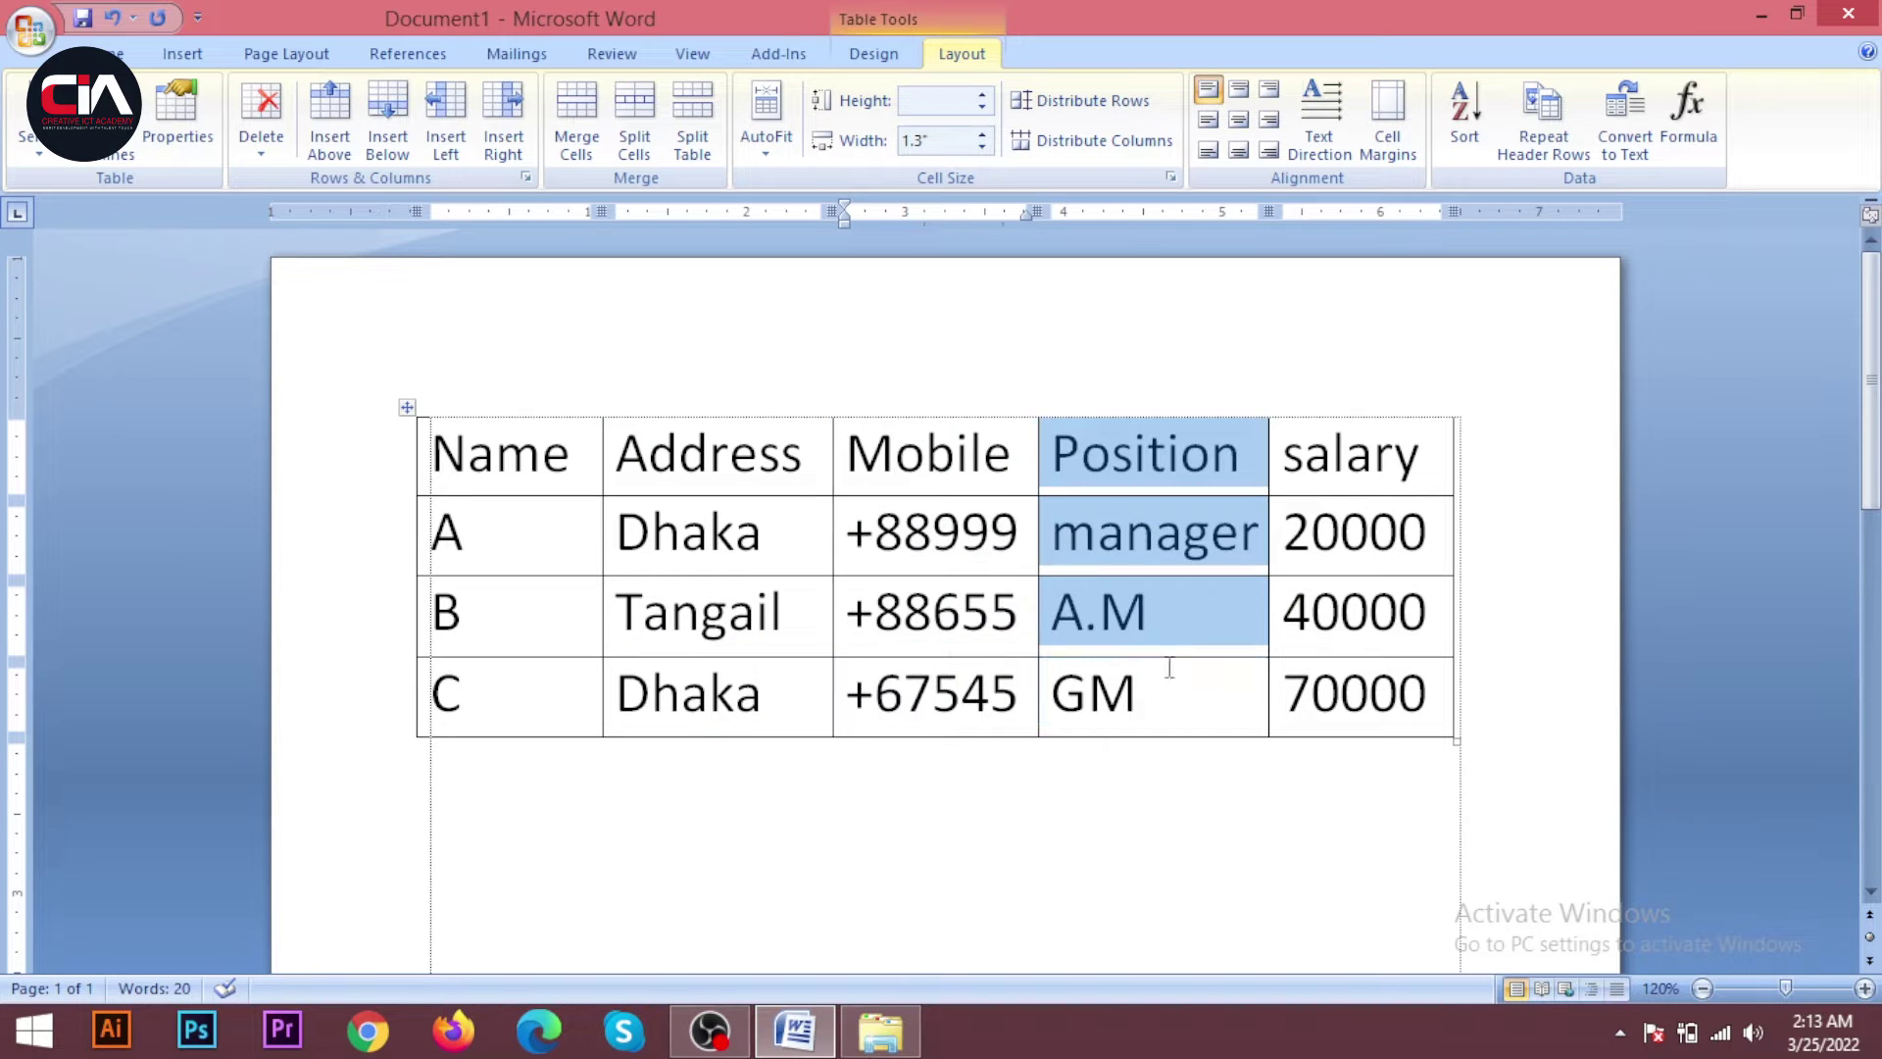
pyautogui.moveTo(1352, 451); pyautogui.dragTo(1358, 671)
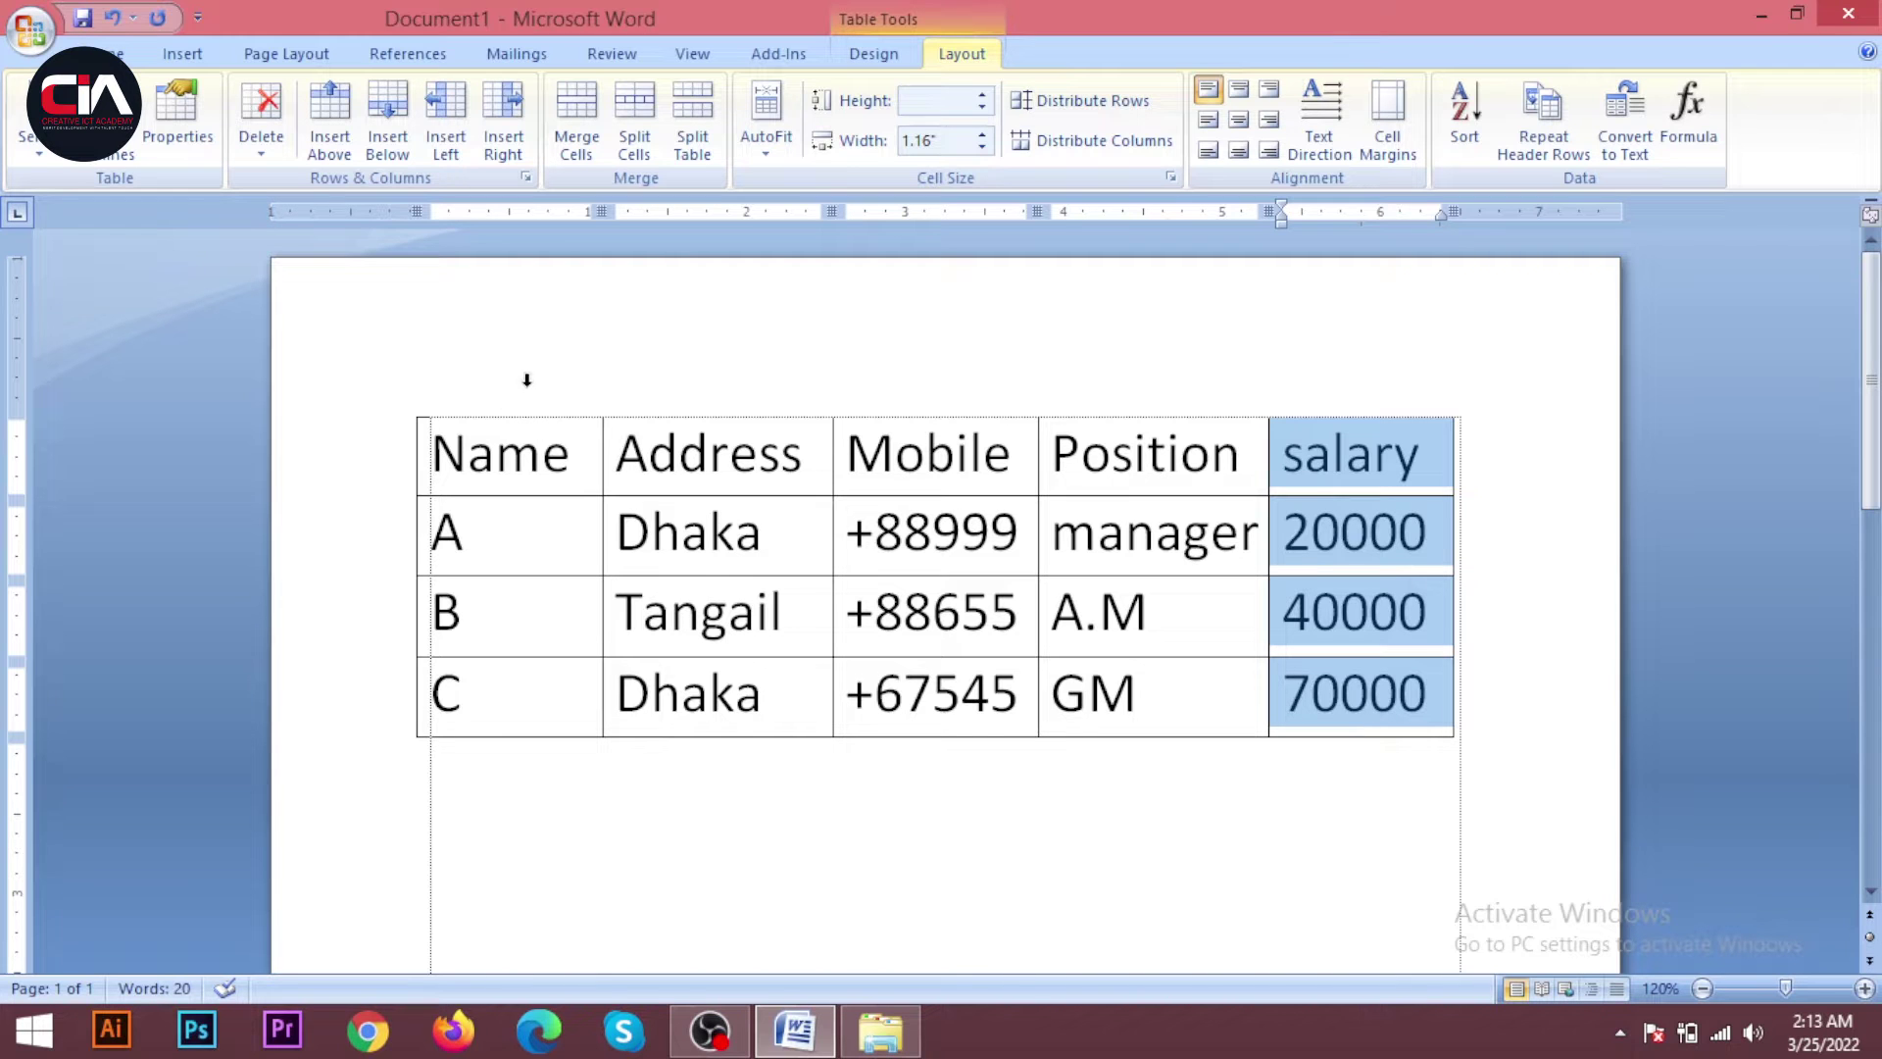
pyautogui.click(514, 385)
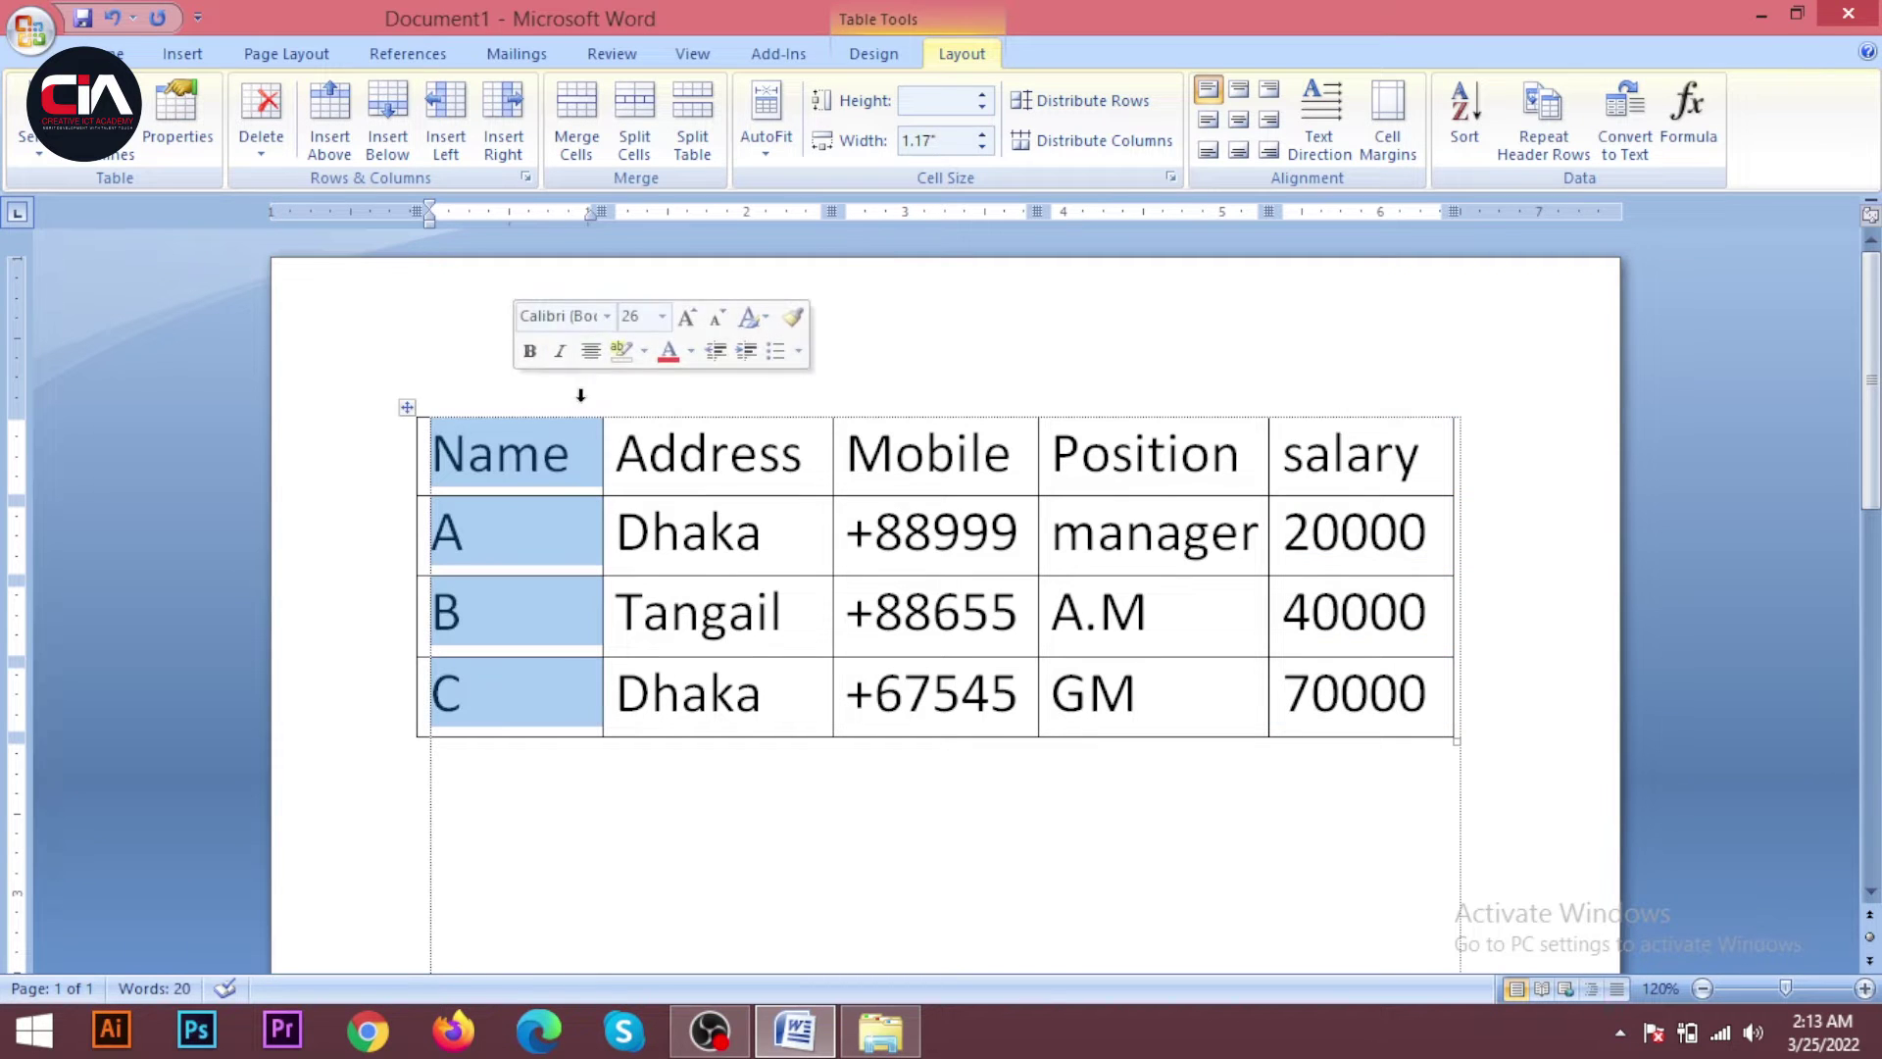
pyautogui.click(710, 385)
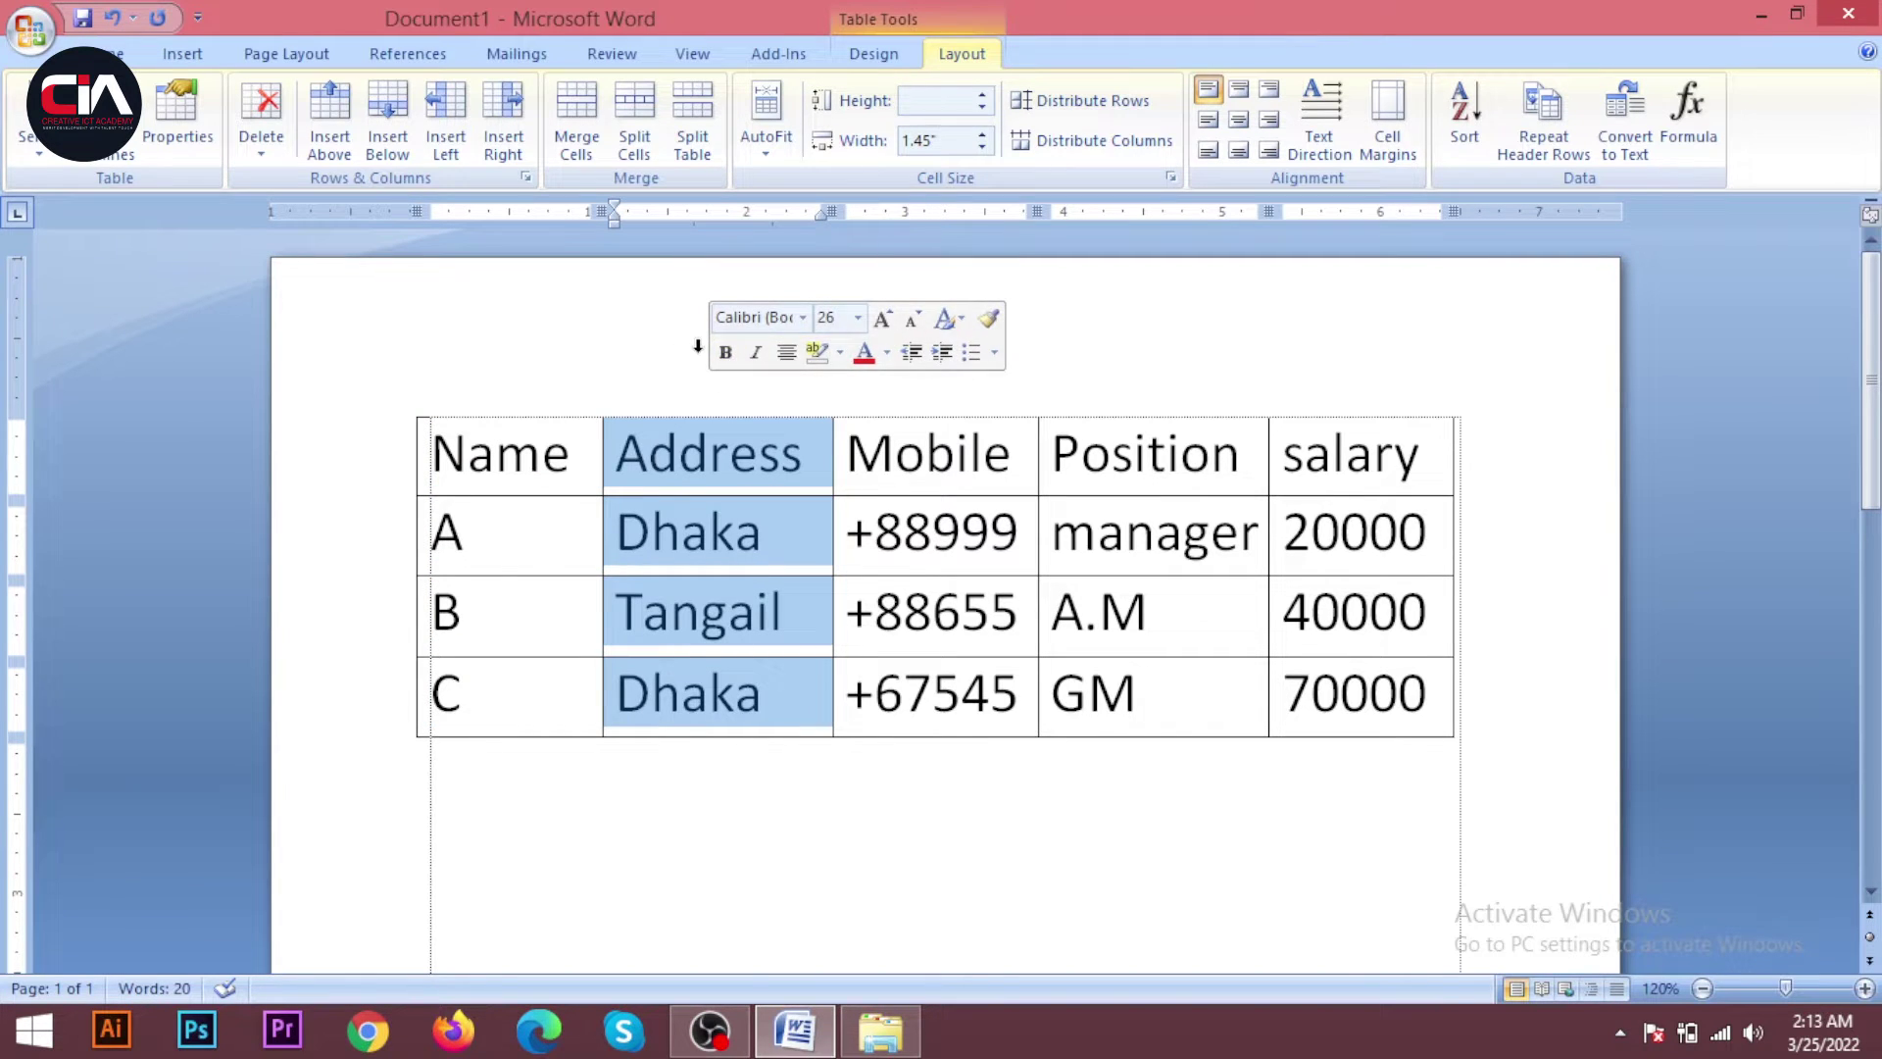
pyautogui.click(980, 391)
pyautogui.click(1103, 388)
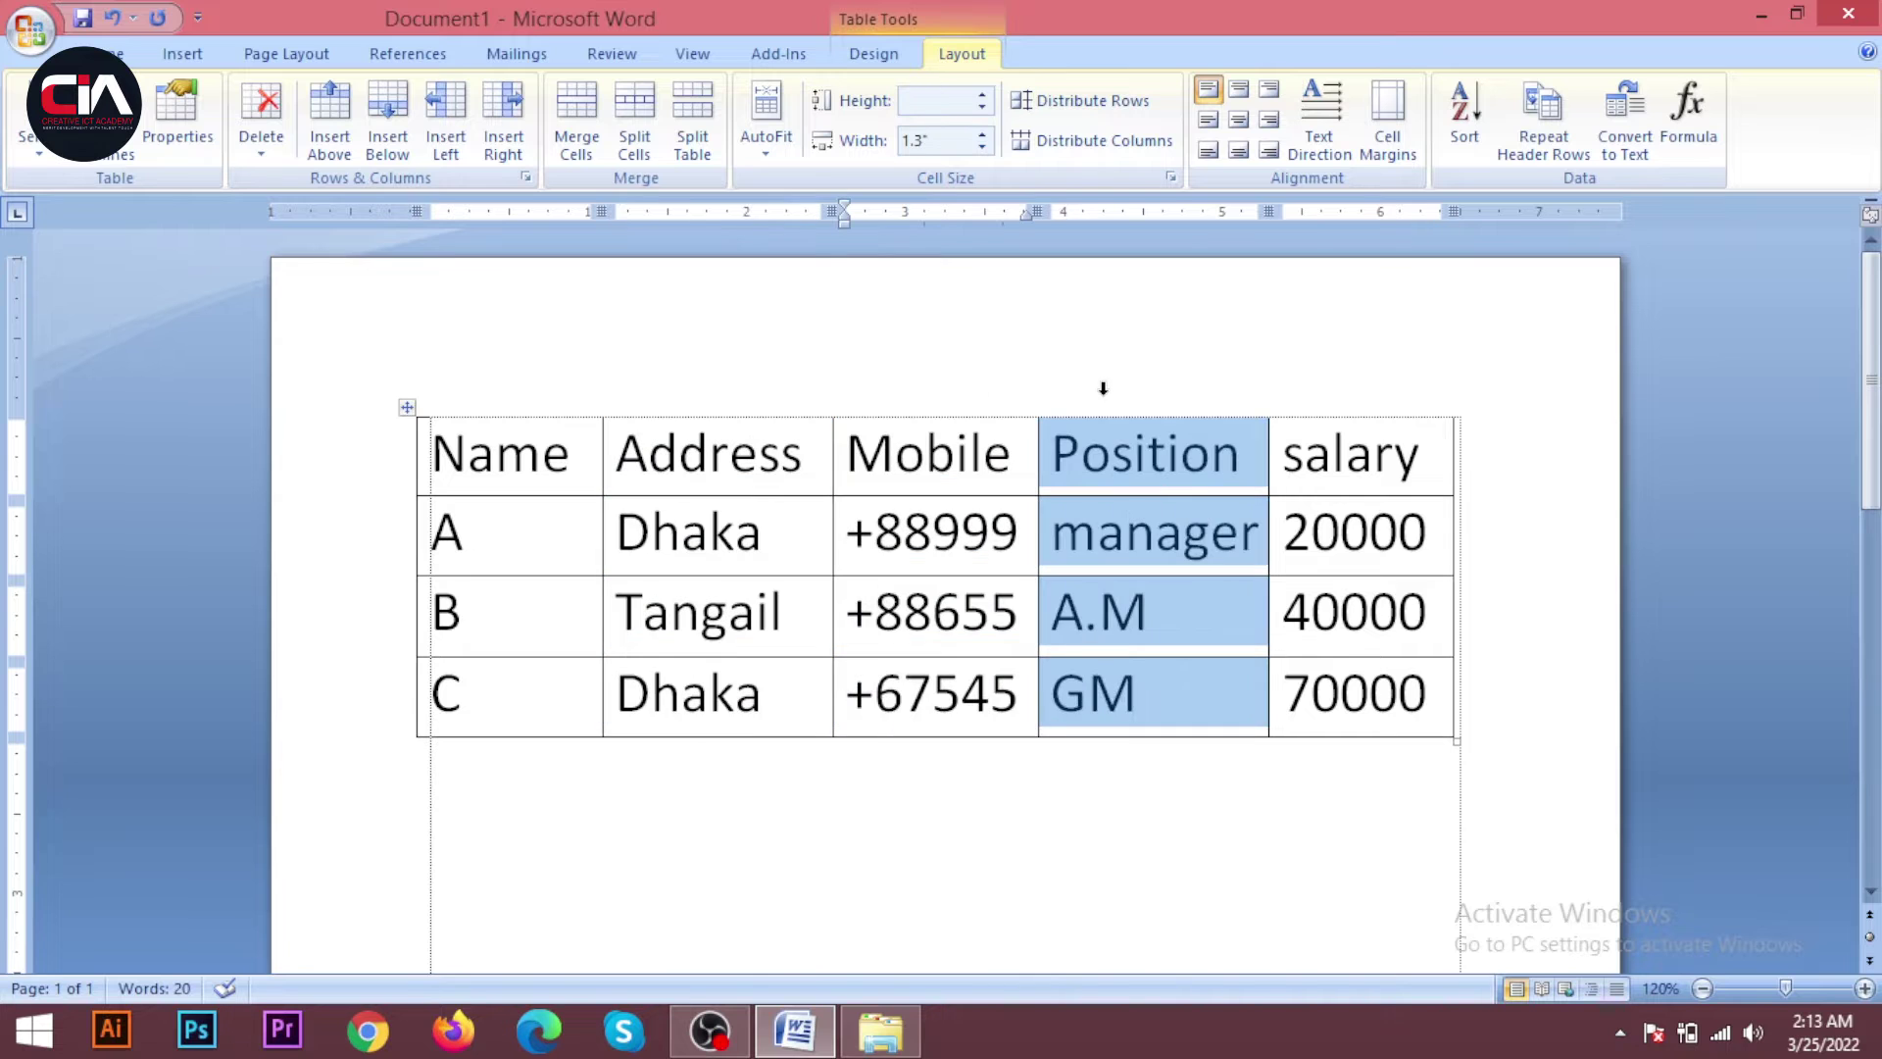
pyautogui.moveTo(1147, 470); pyautogui.dragTo(1134, 705)
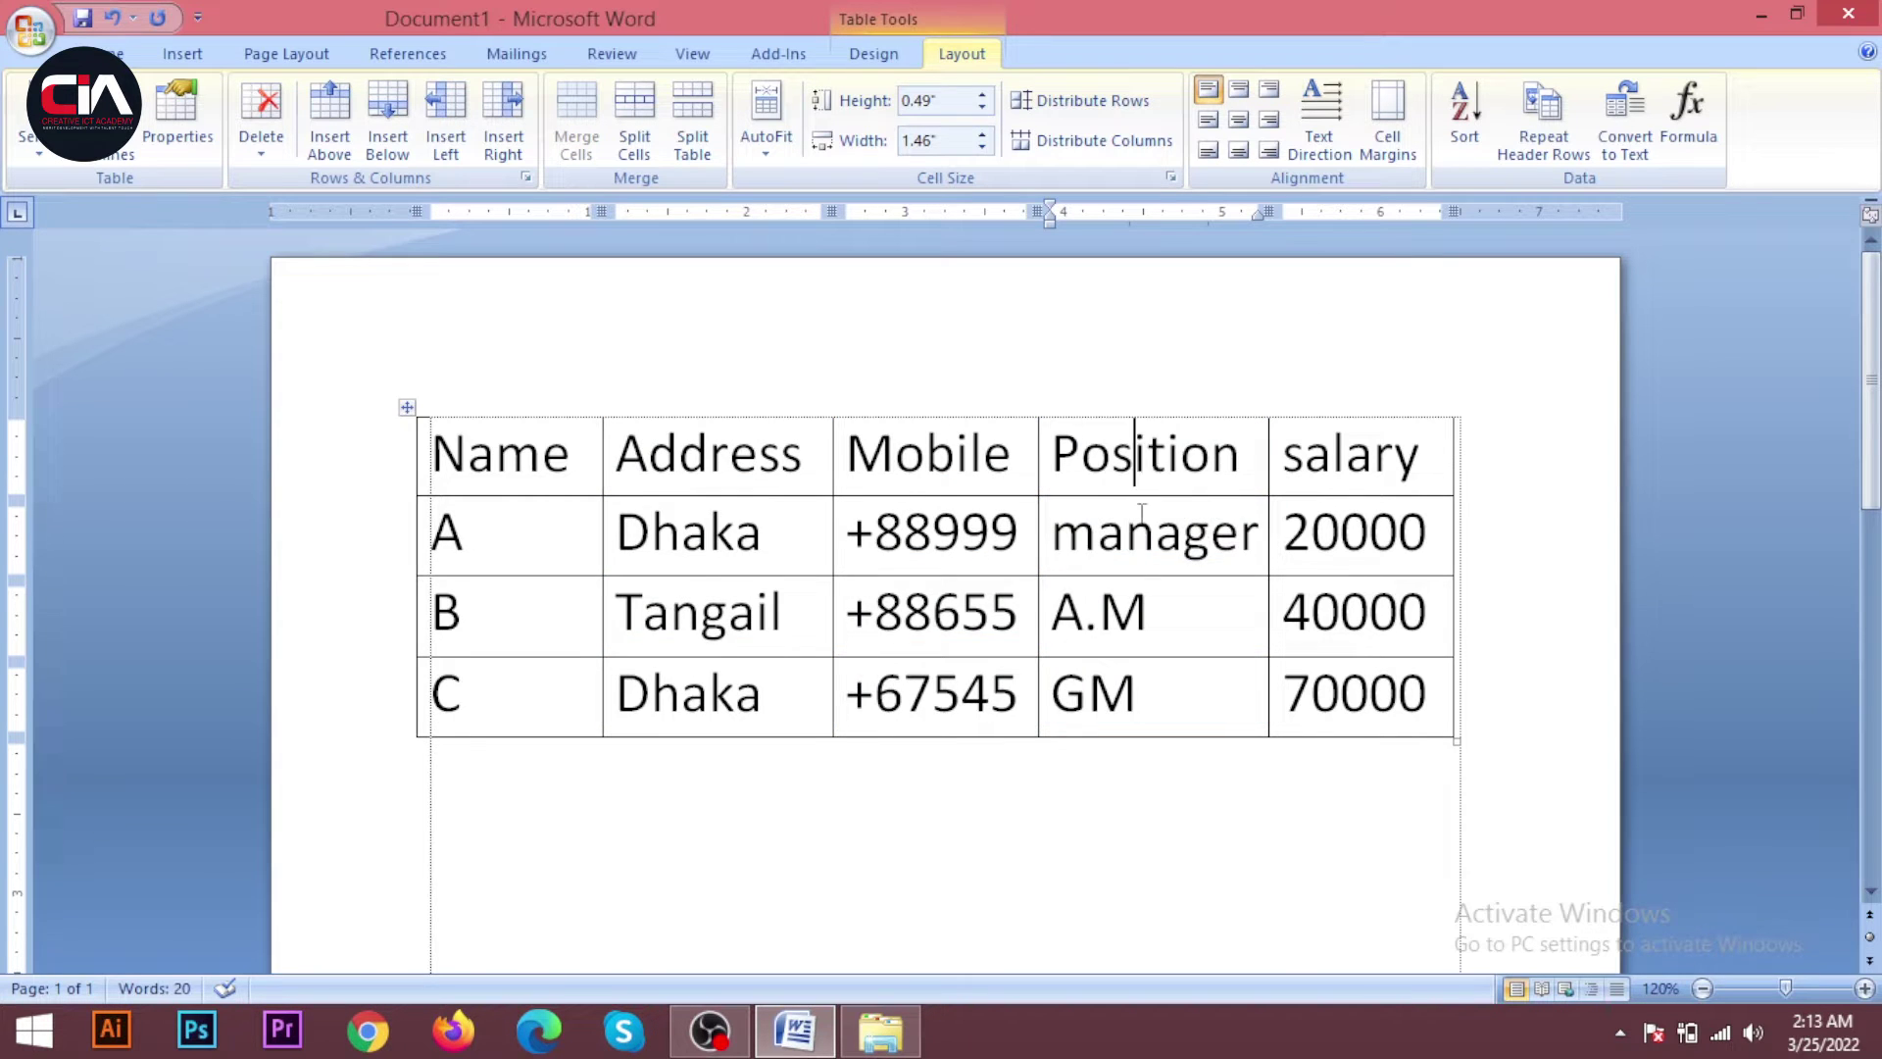
pyautogui.click(1029, 544)
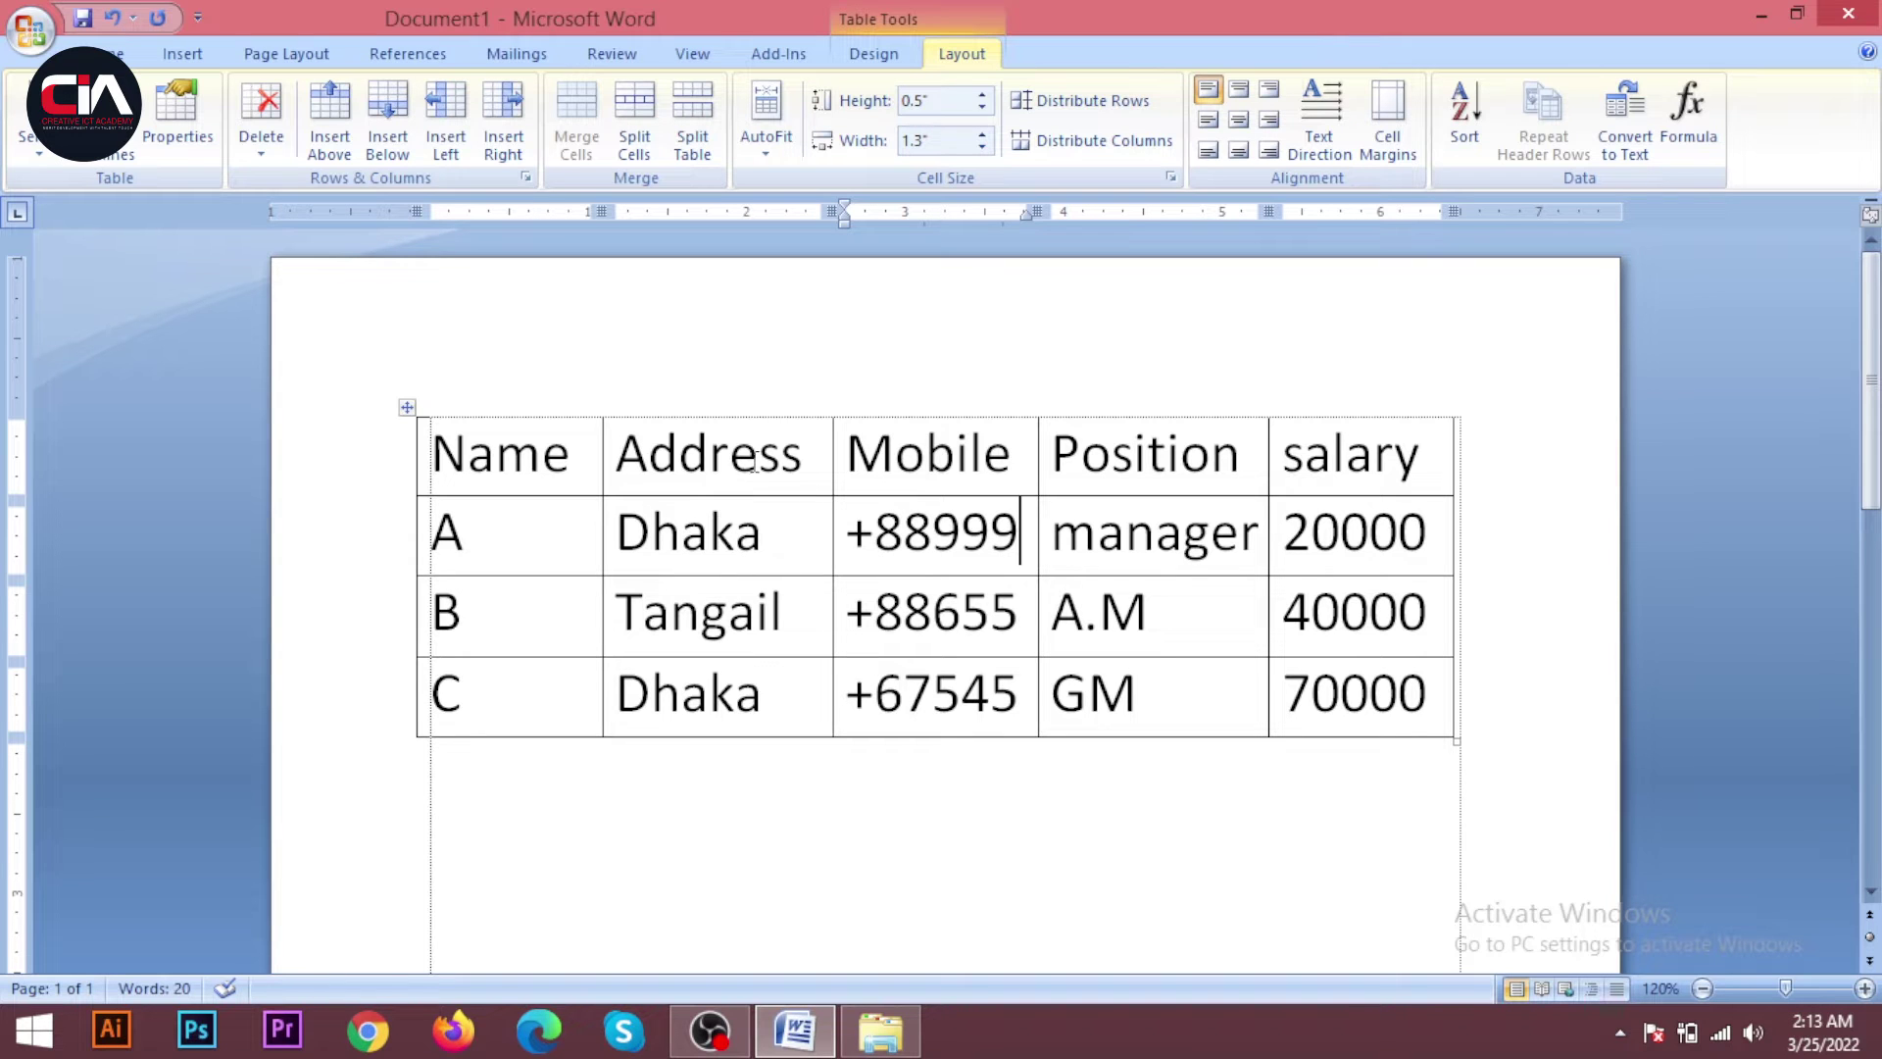
pyautogui.moveTo(756, 452); pyautogui.dragTo(761, 709)
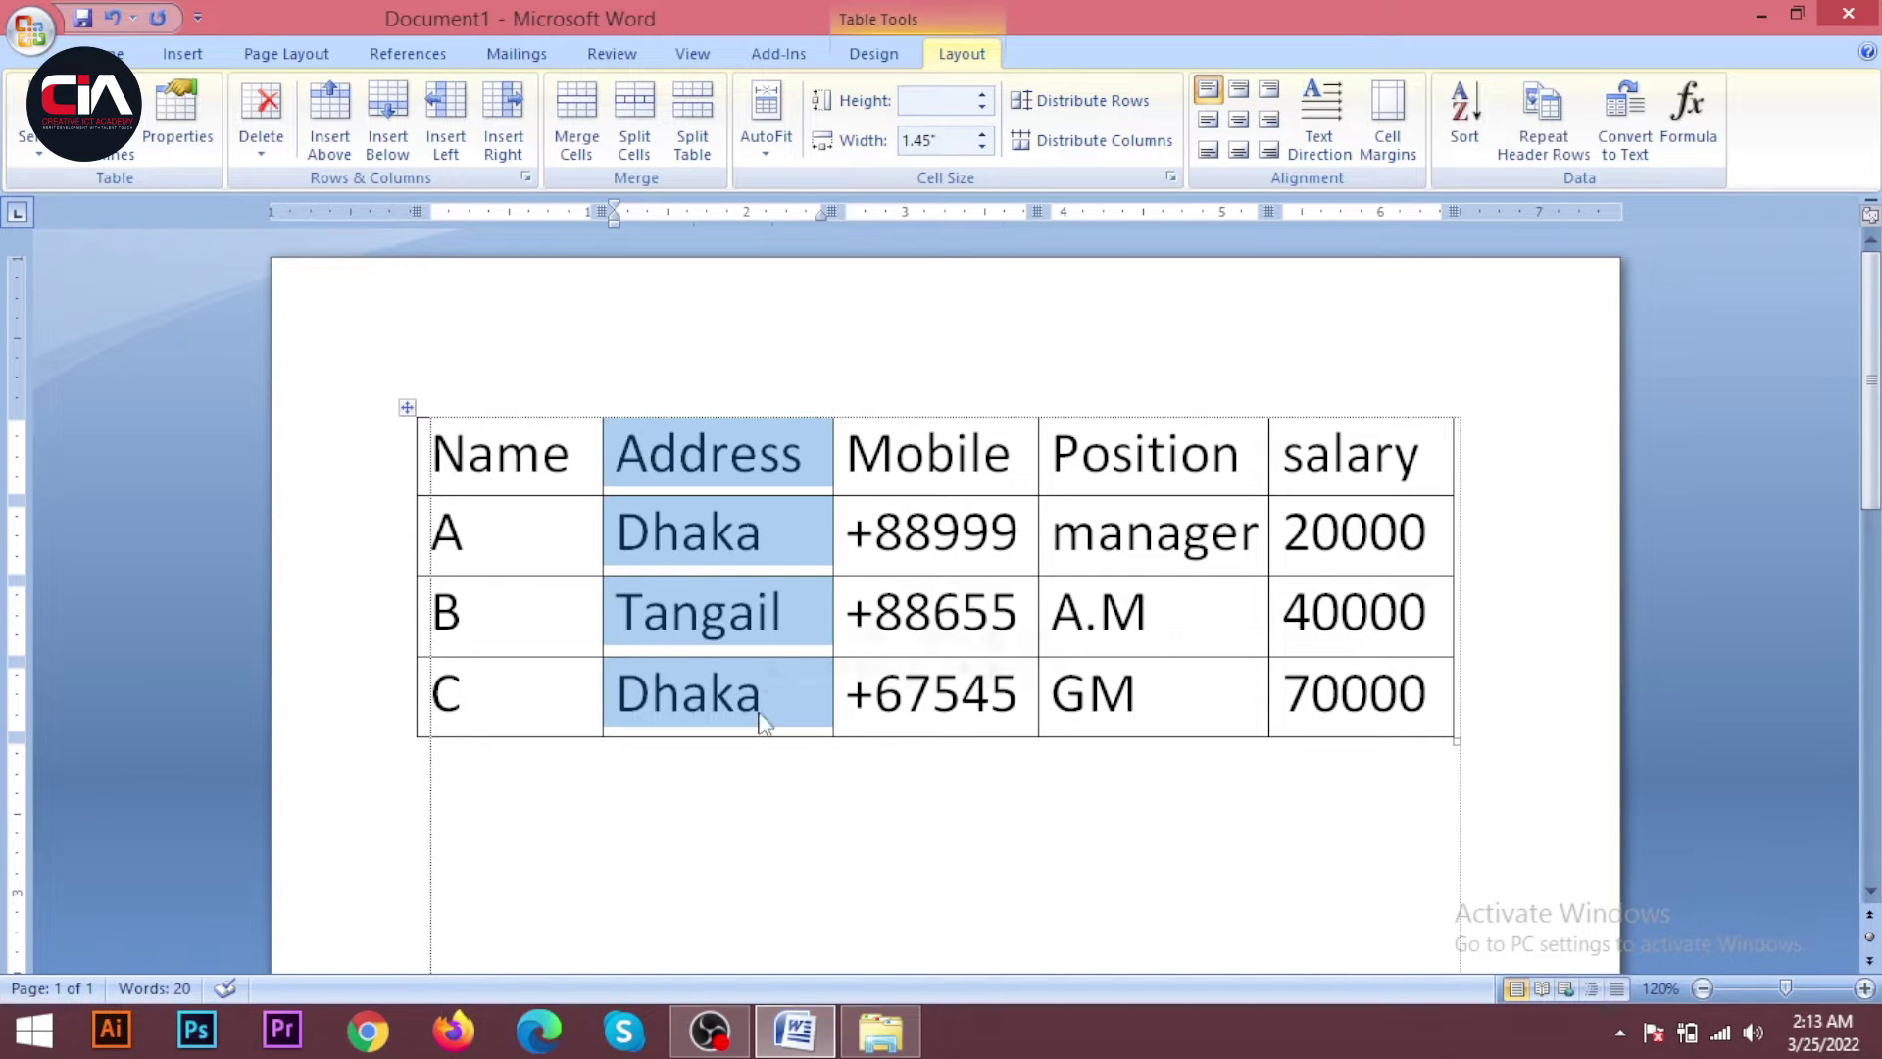
pyautogui.click(787, 530)
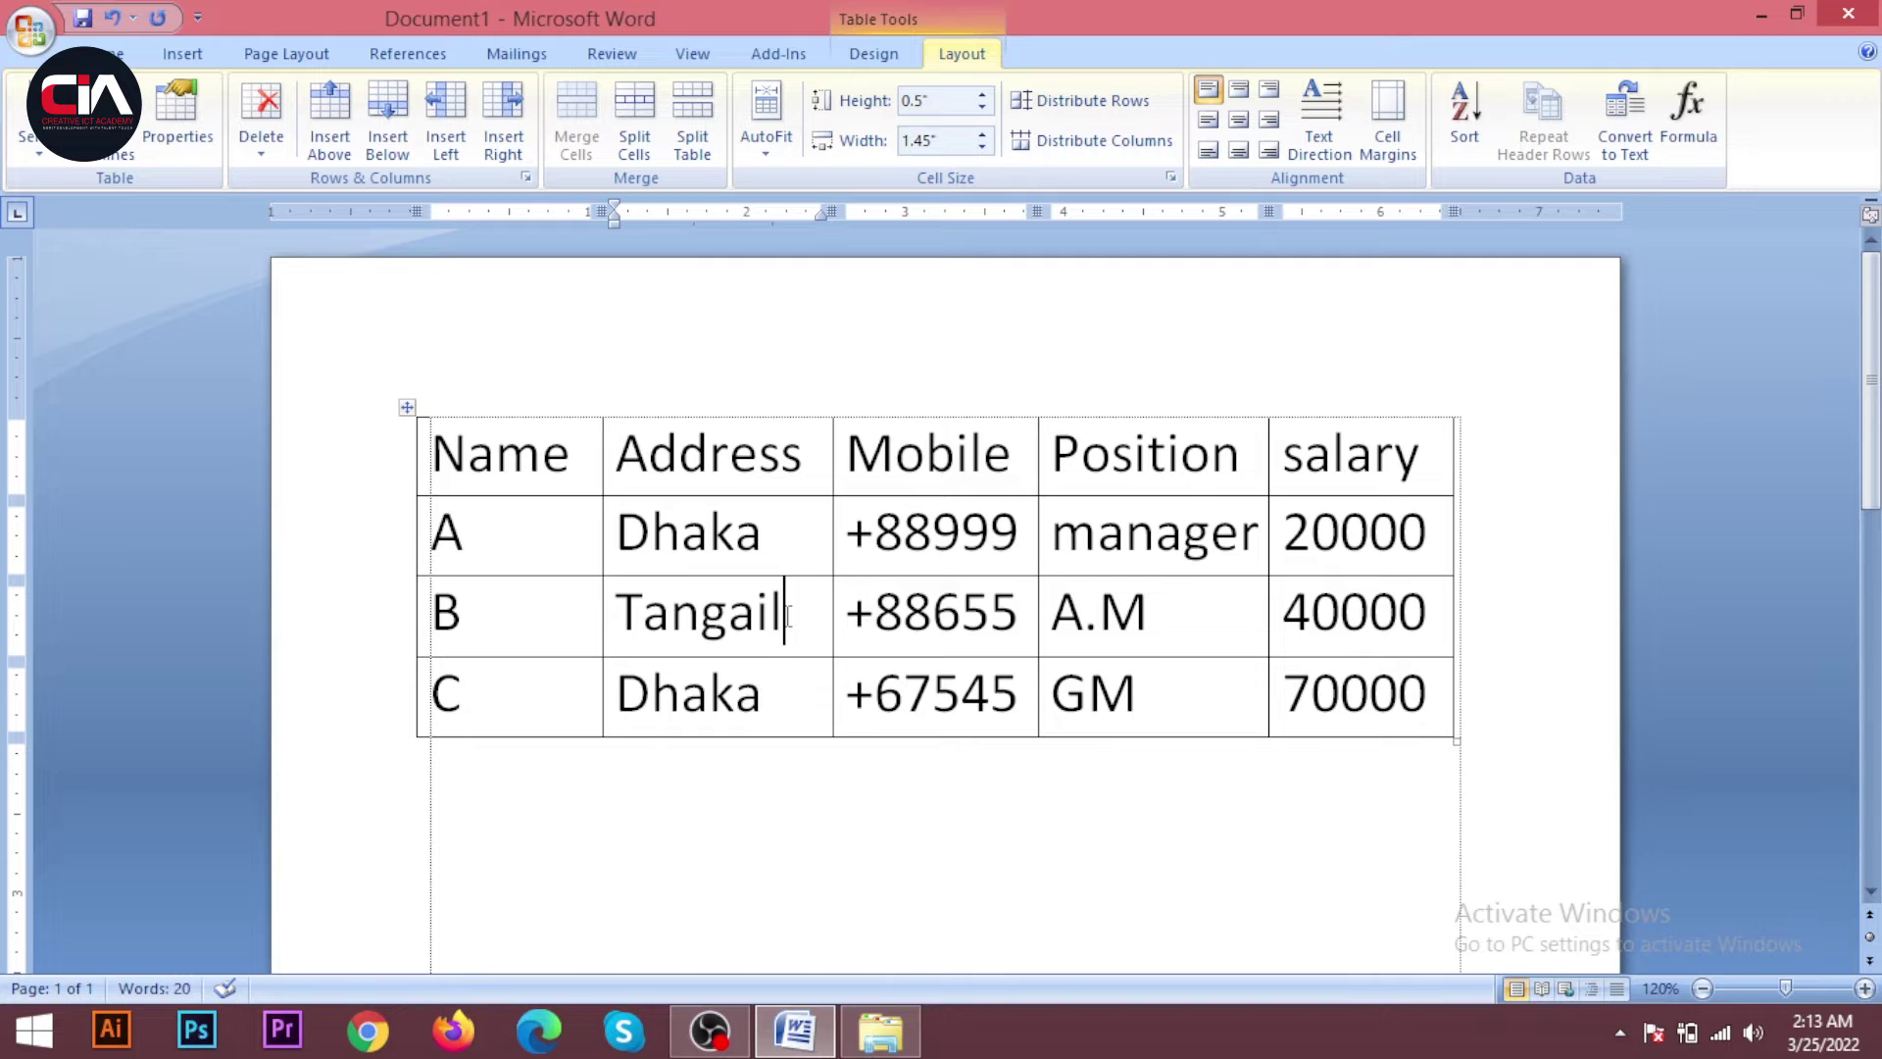
pyautogui.click(29, 137)
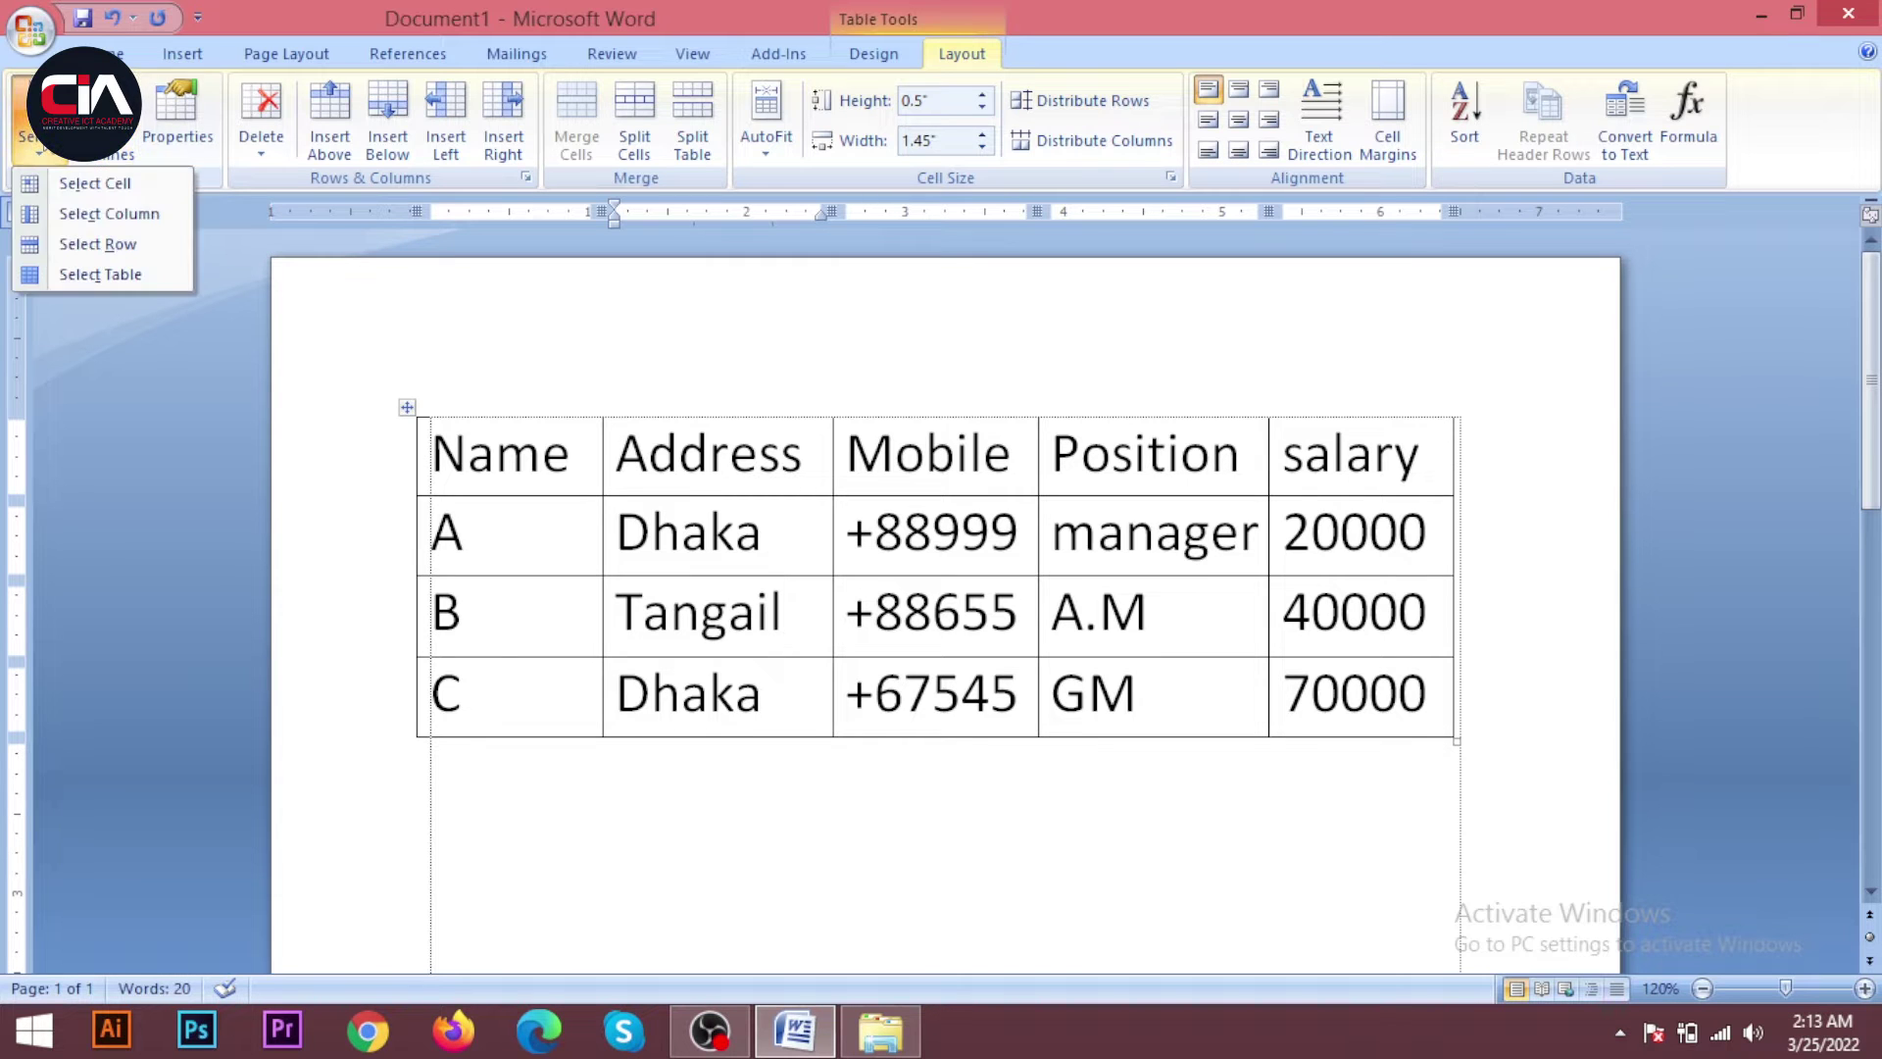
# Select the Address column, then the Mobile column, with Select Column
pyautogui.click(59, 214)
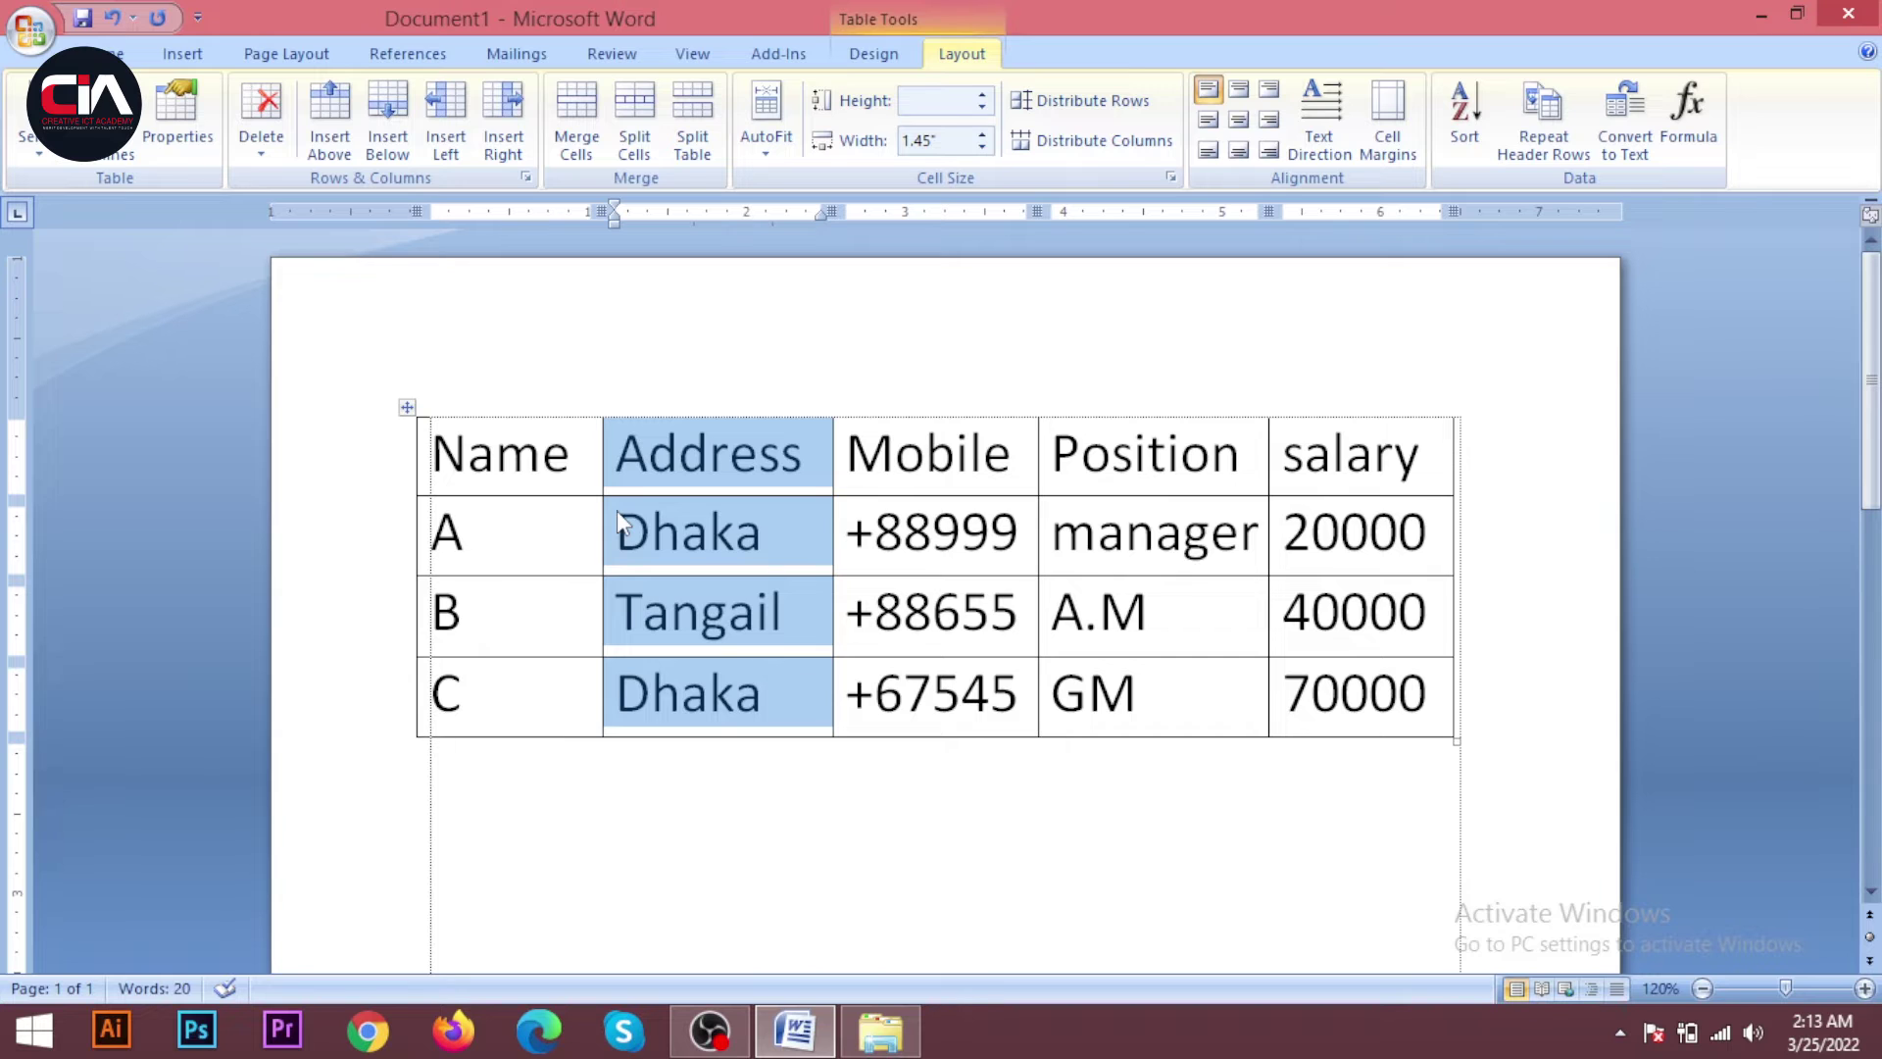
pyautogui.click(990, 534)
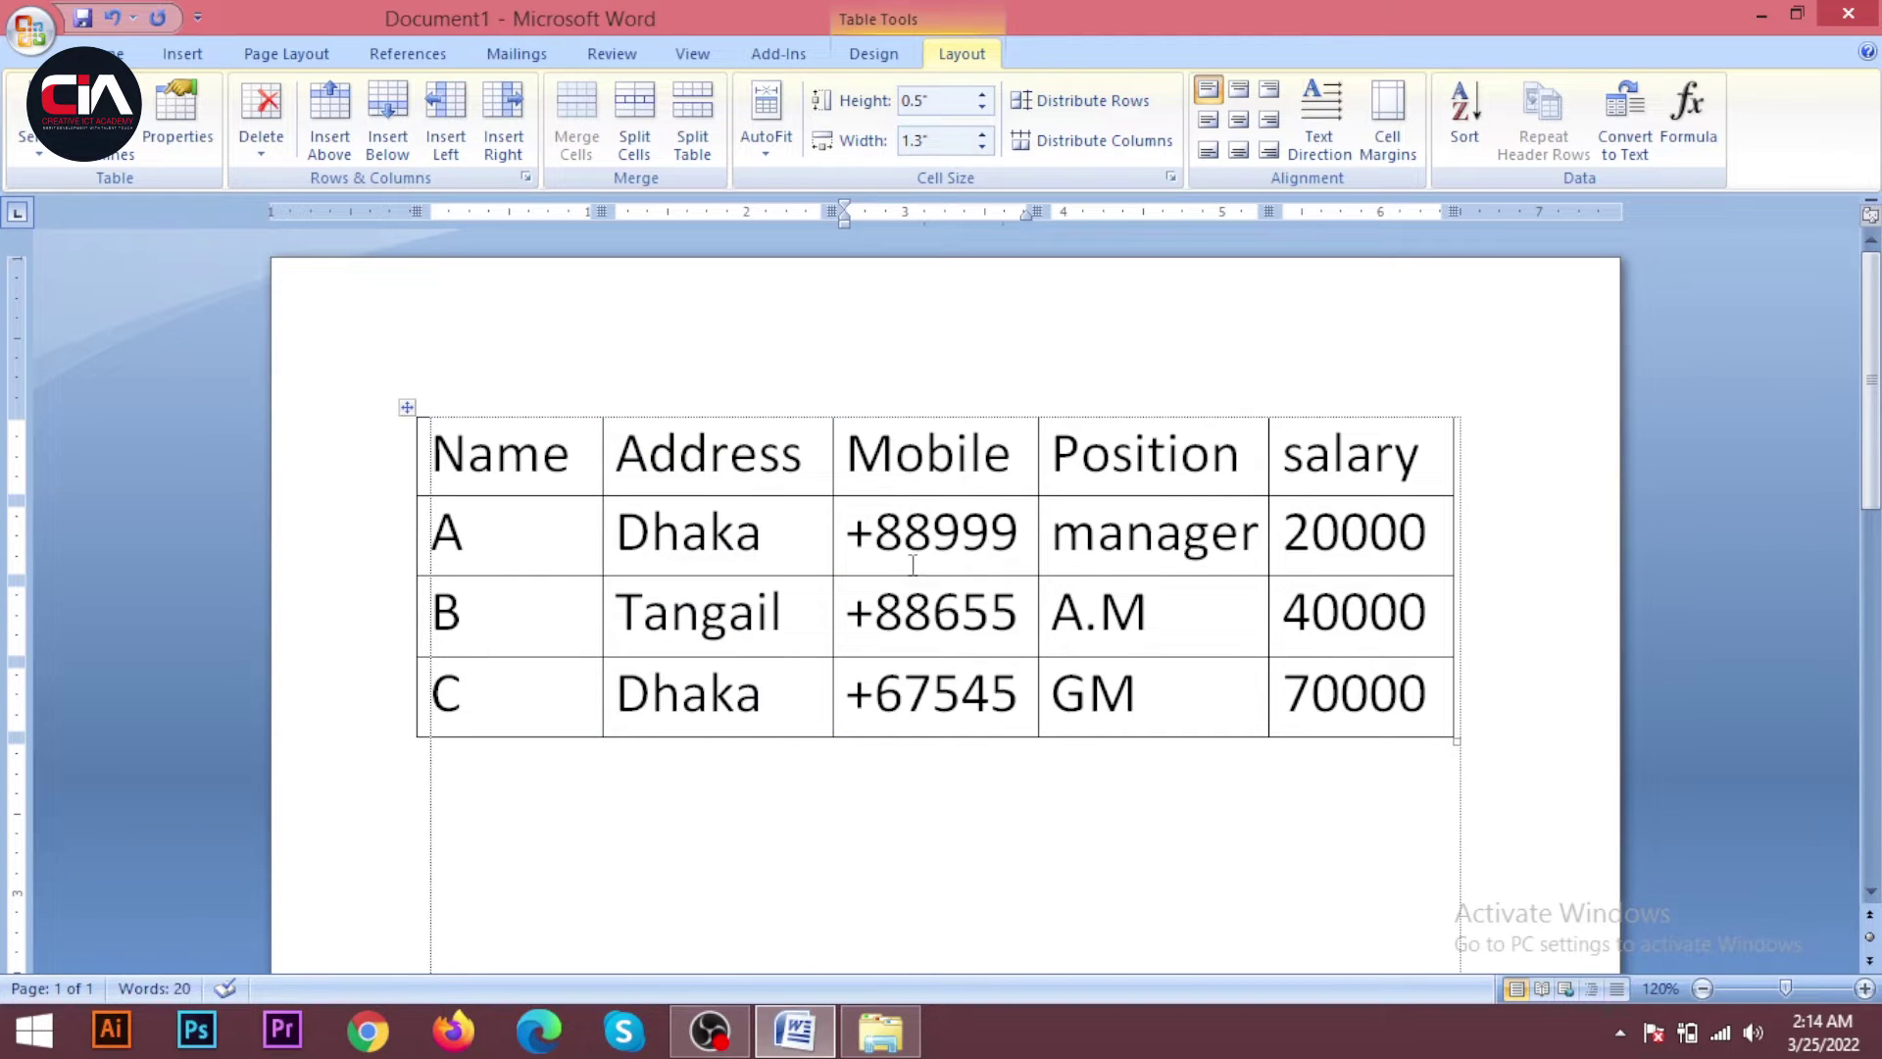
pyautogui.click(56, 161)
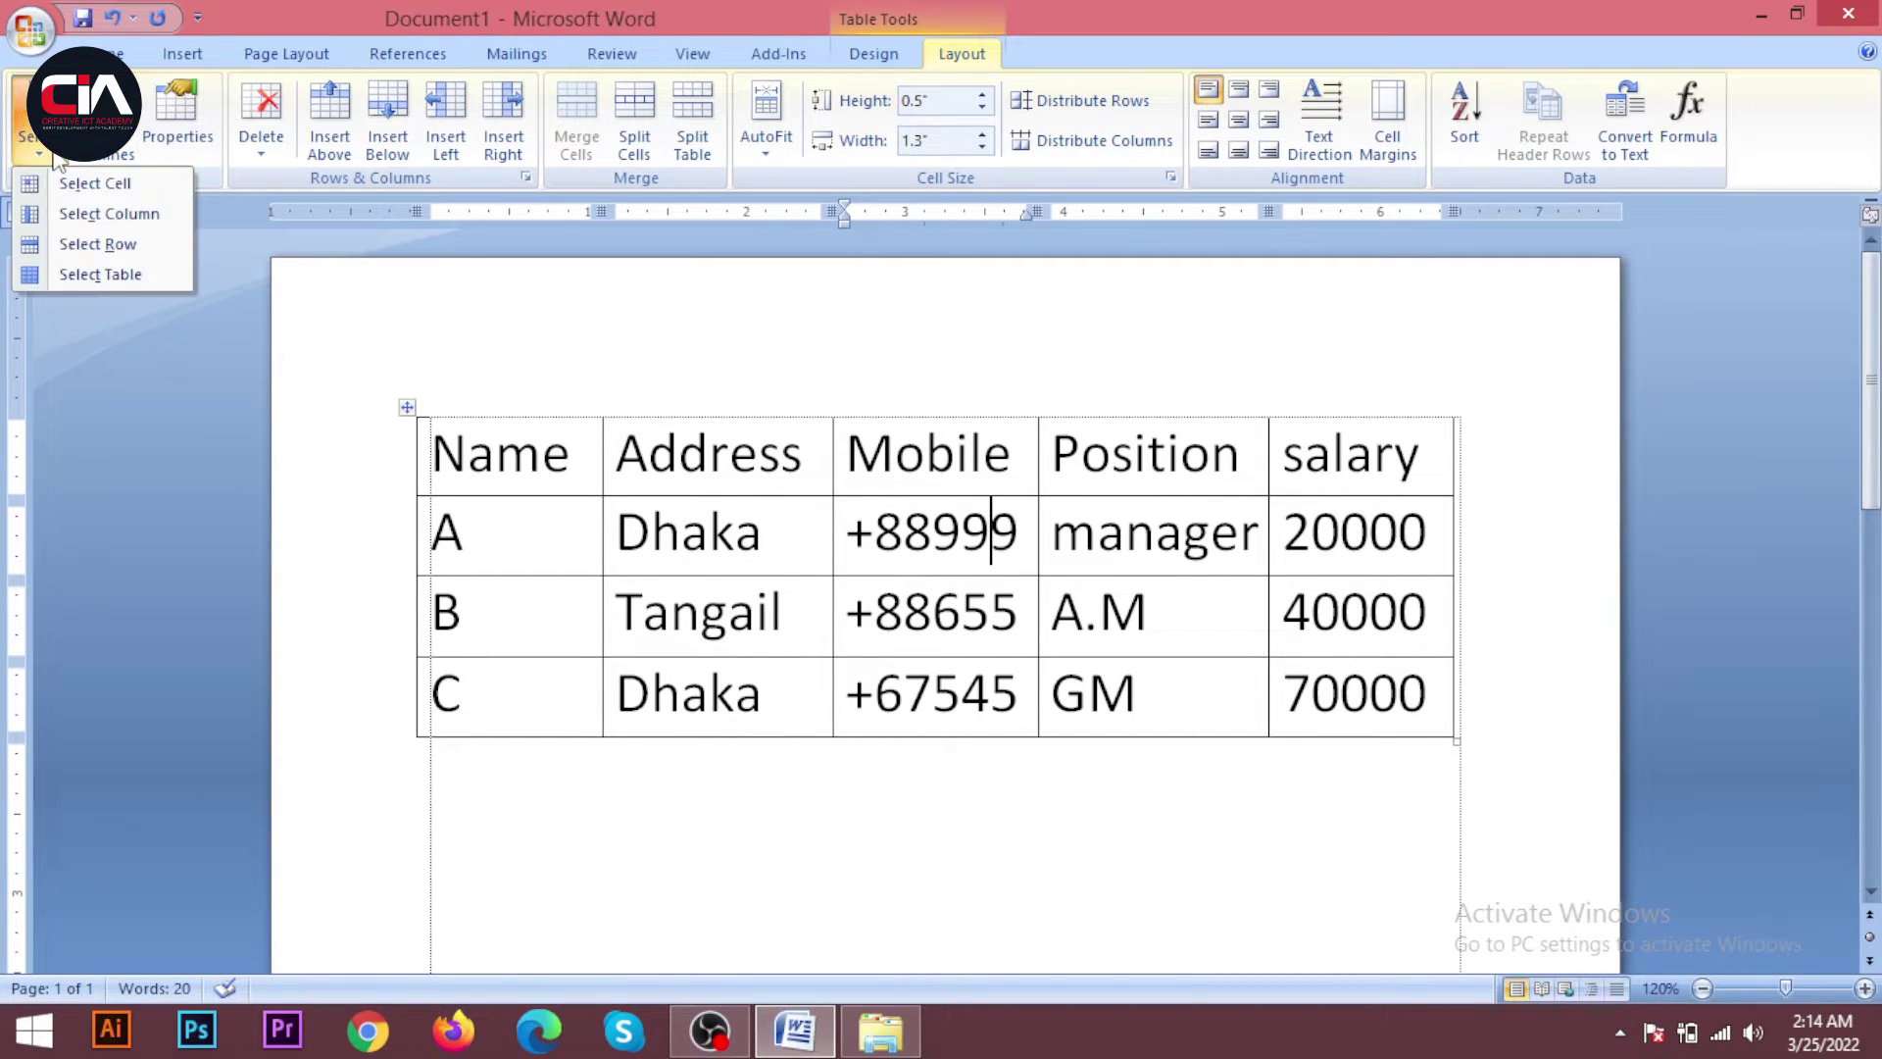
pyautogui.click(78, 213)
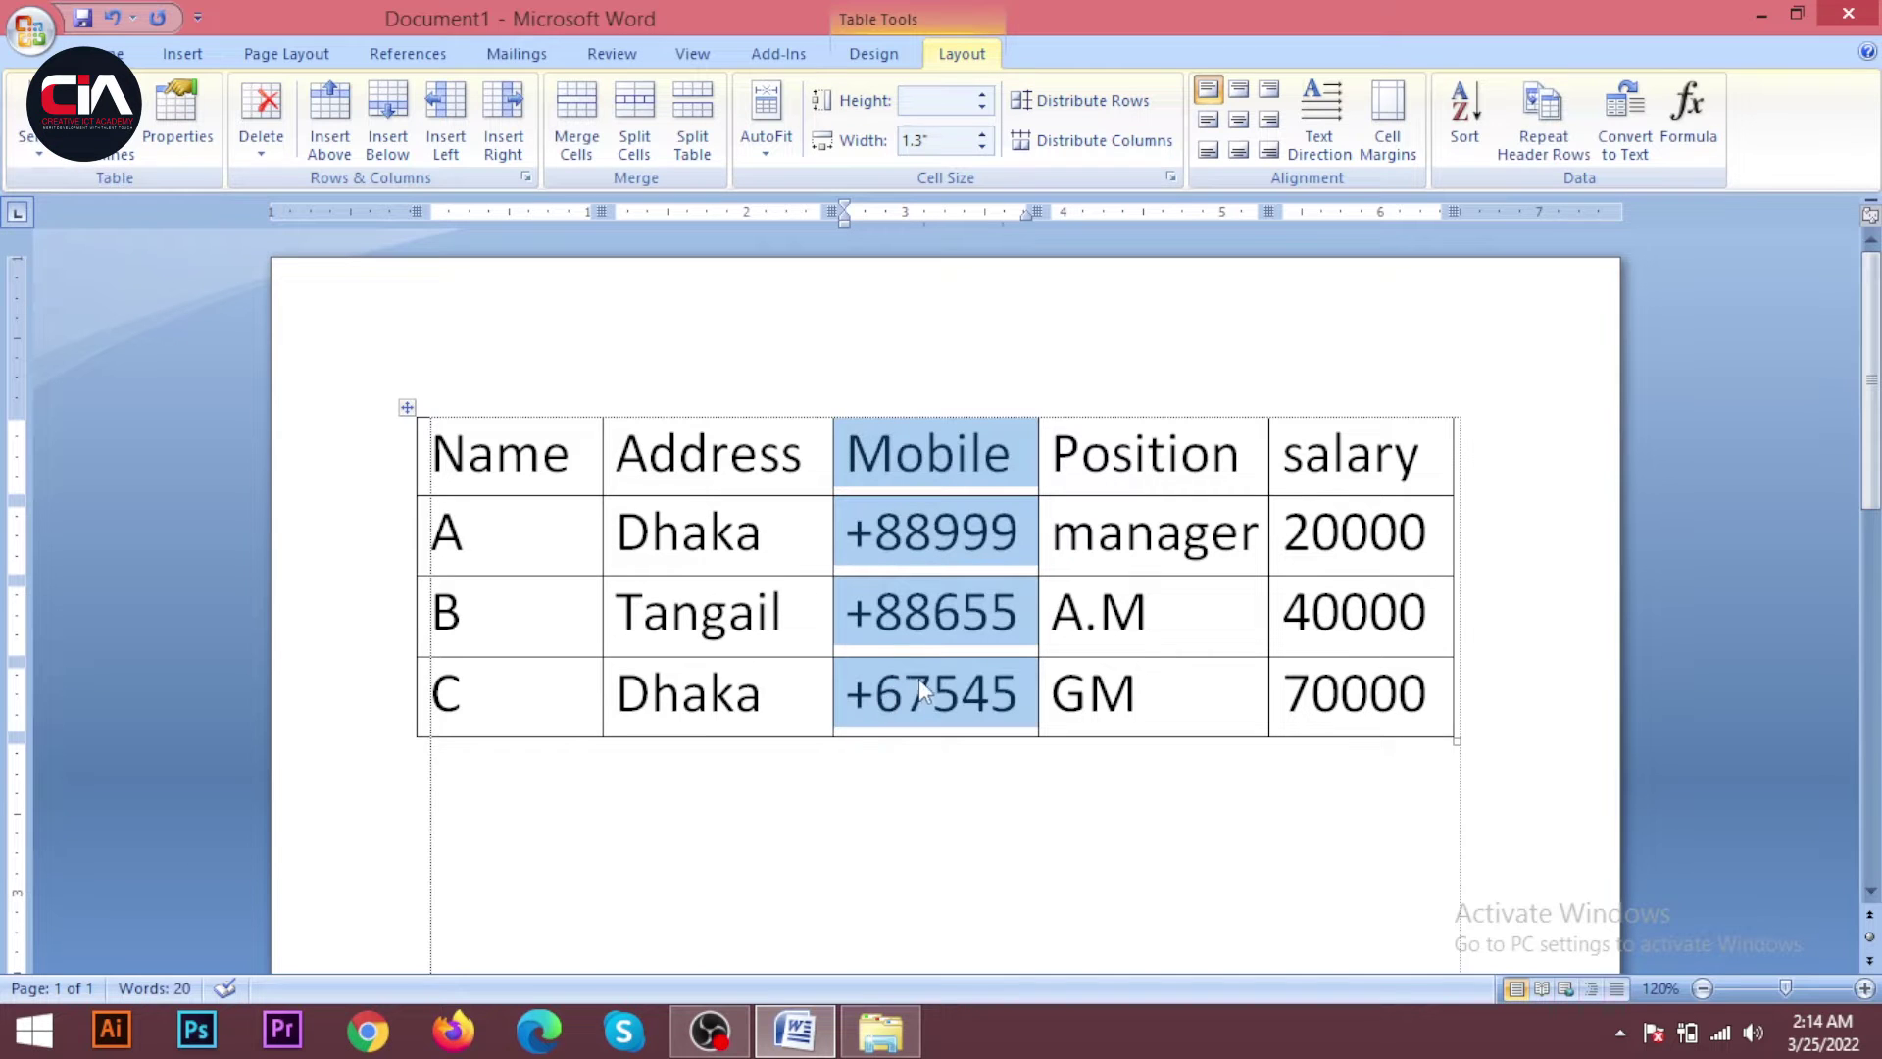
pyautogui.click(931, 627)
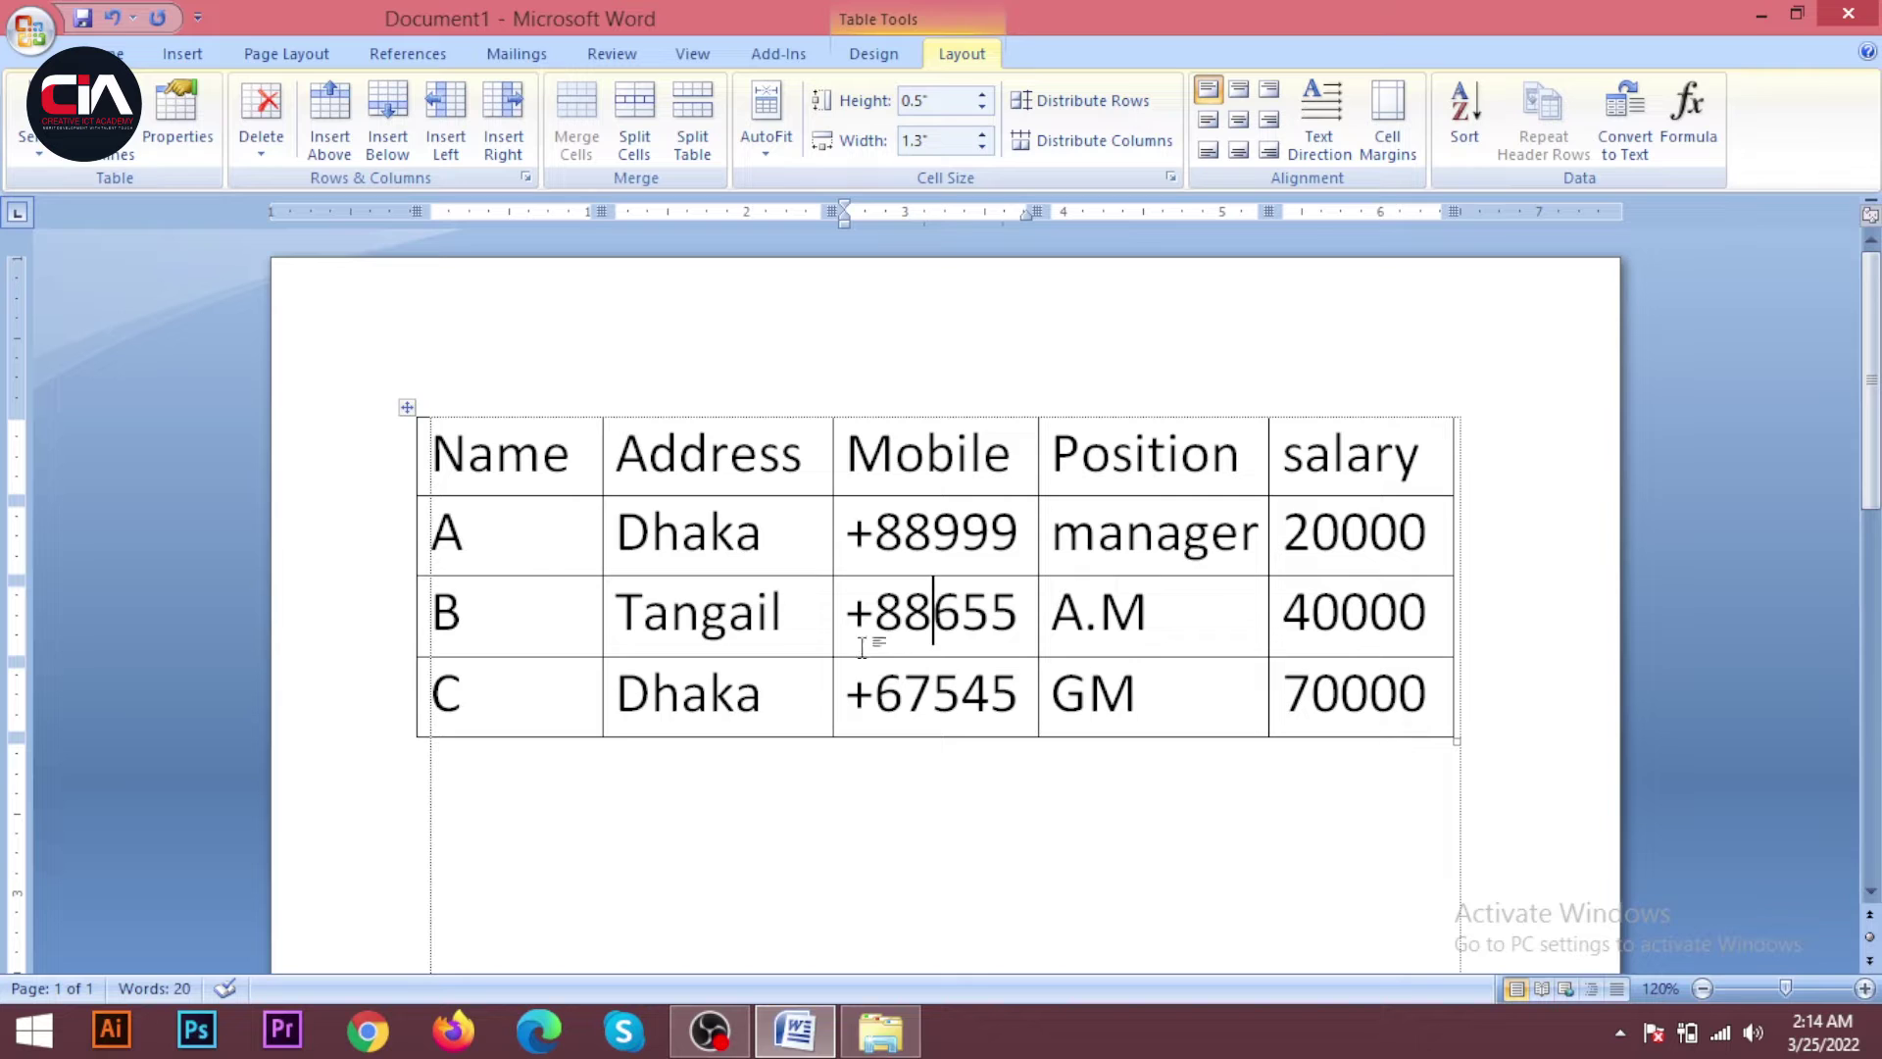
# Use Select Cell to select the manager cell, then the +88655 cell
pyautogui.click(538, 535)
pyautogui.click(742, 534)
pyautogui.click(936, 532)
pyautogui.click(1211, 534)
pyautogui.click(39, 149)
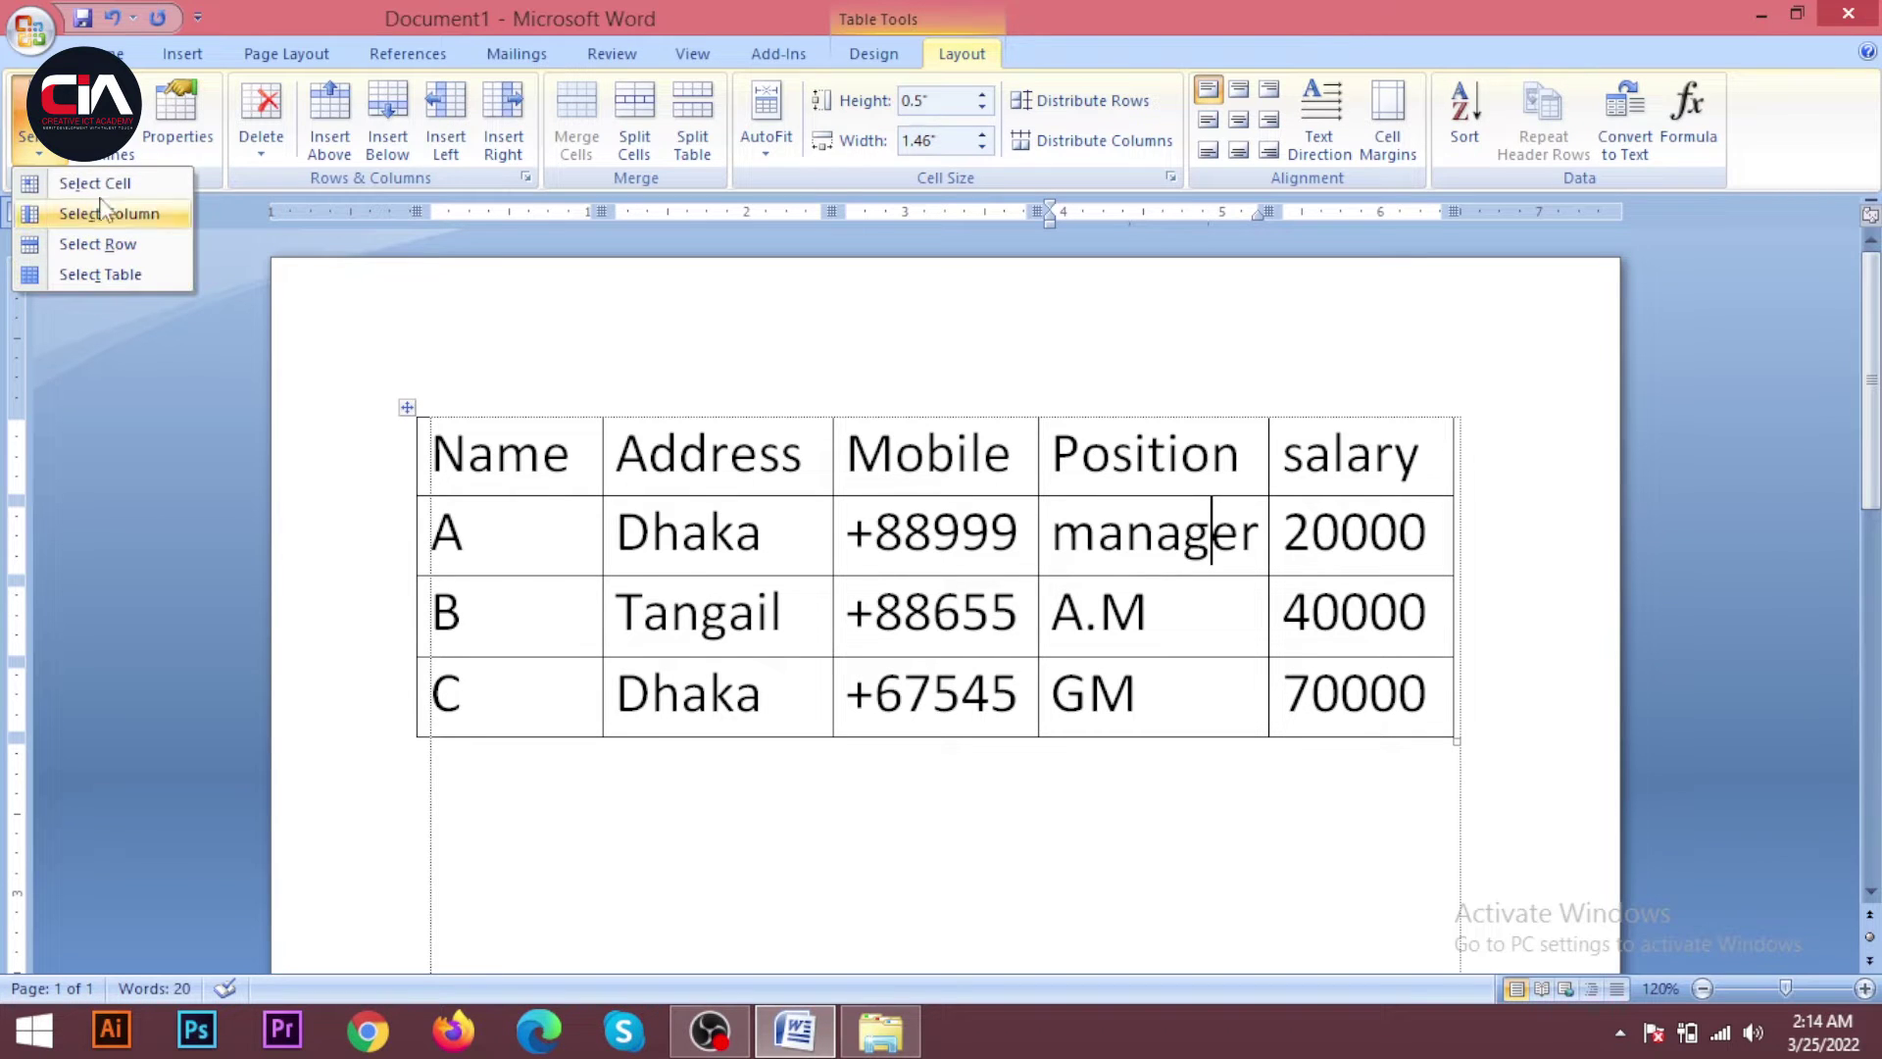
pyautogui.click(94, 183)
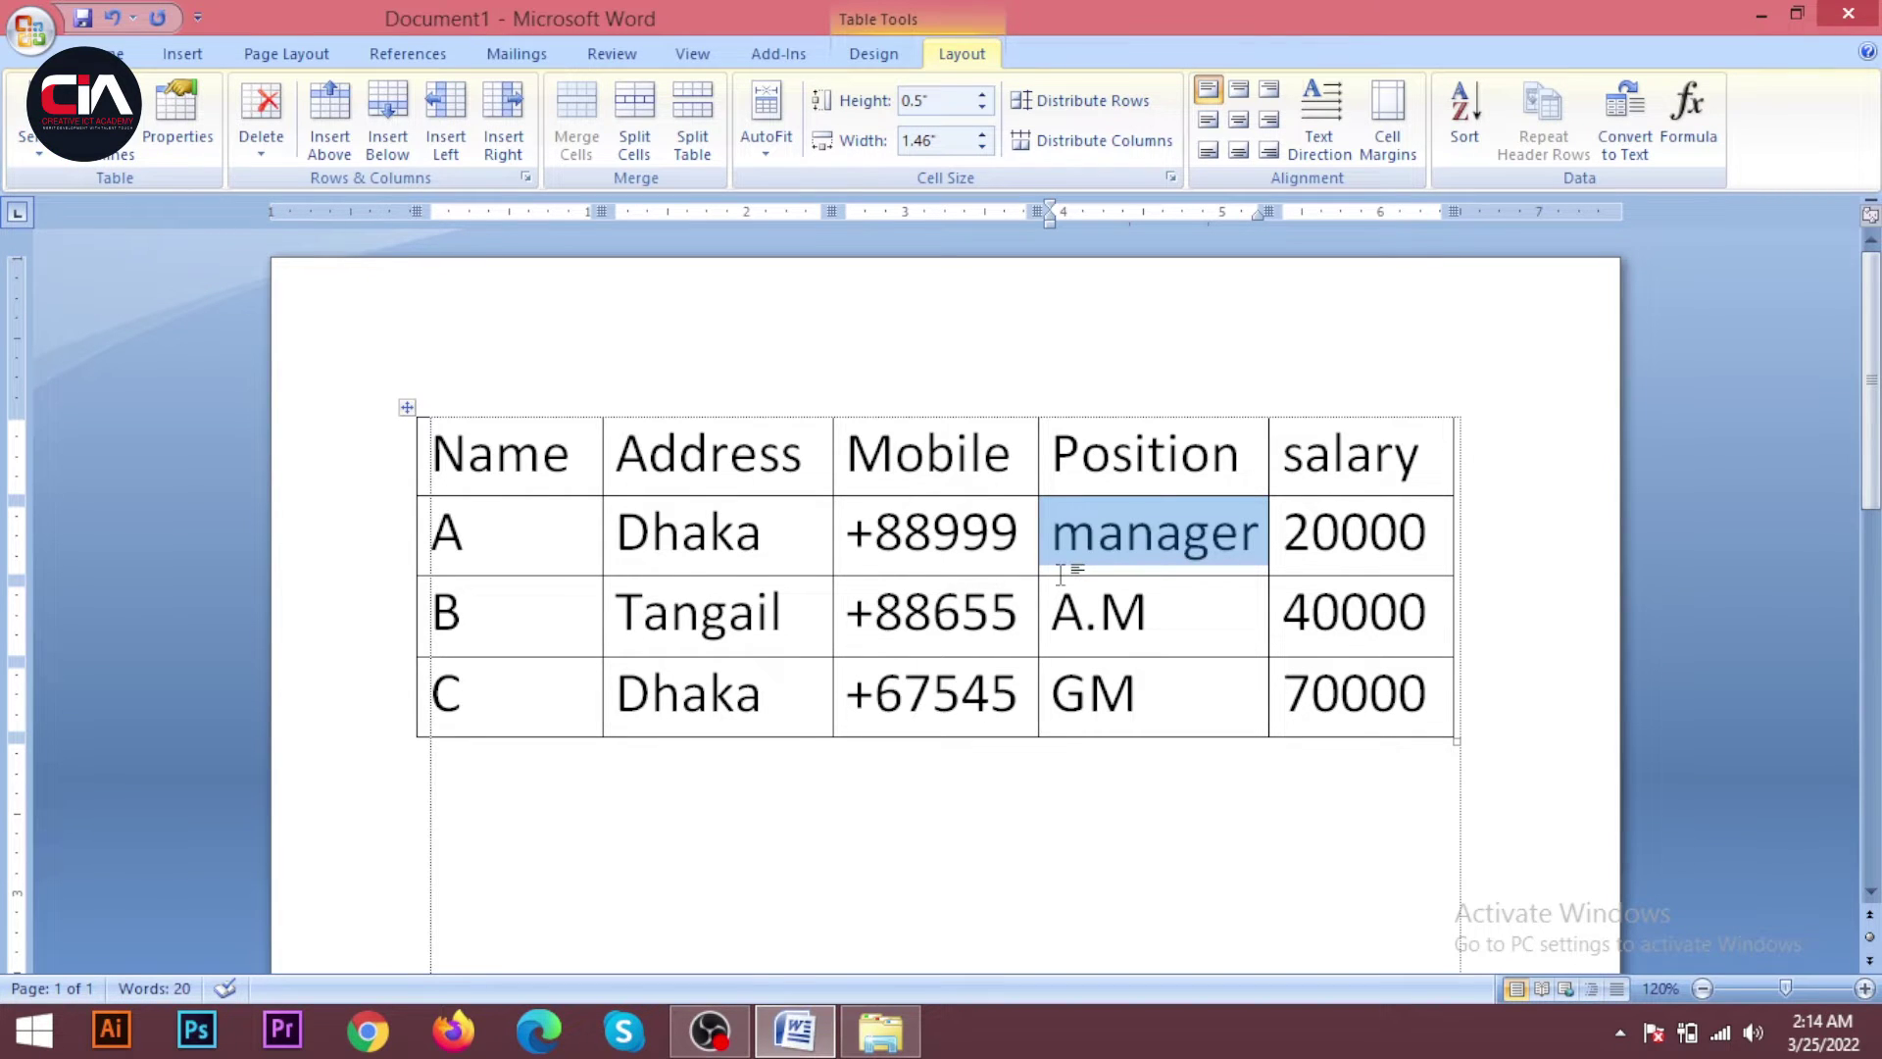
pyautogui.click(967, 623)
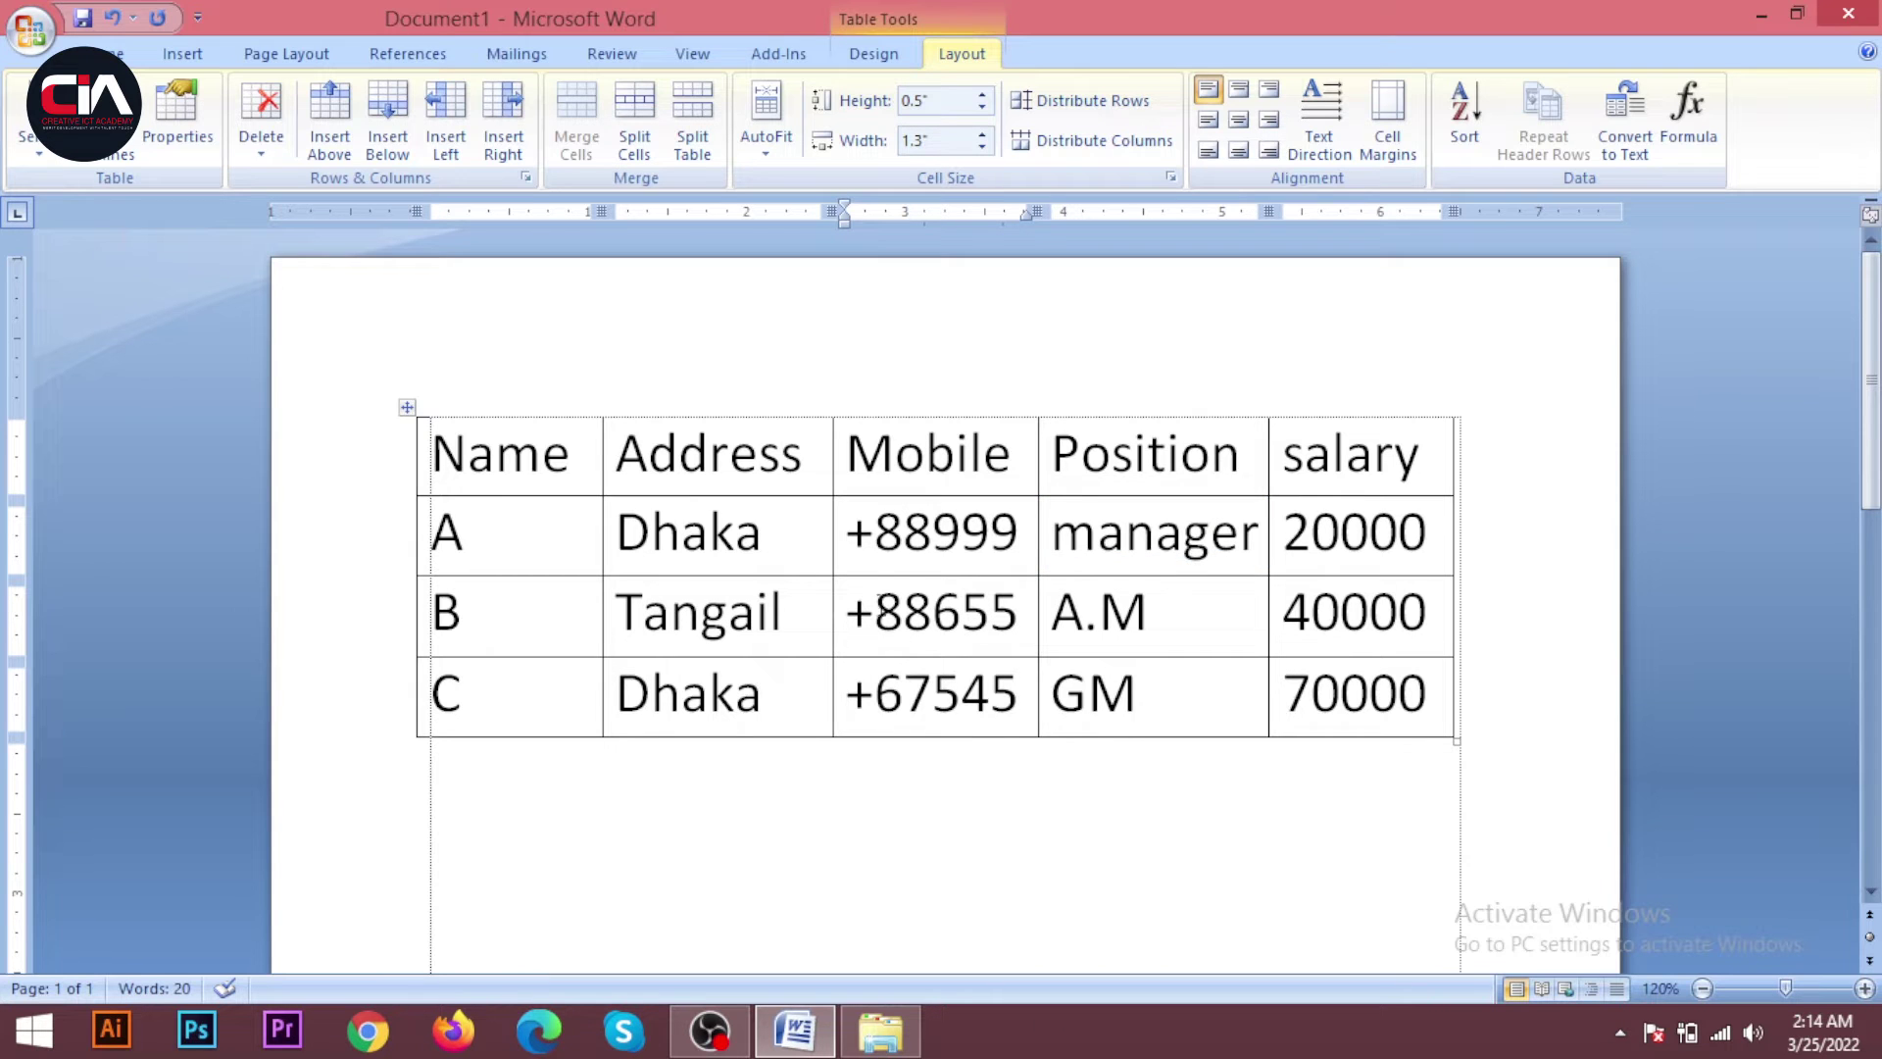
pyautogui.click(39, 162)
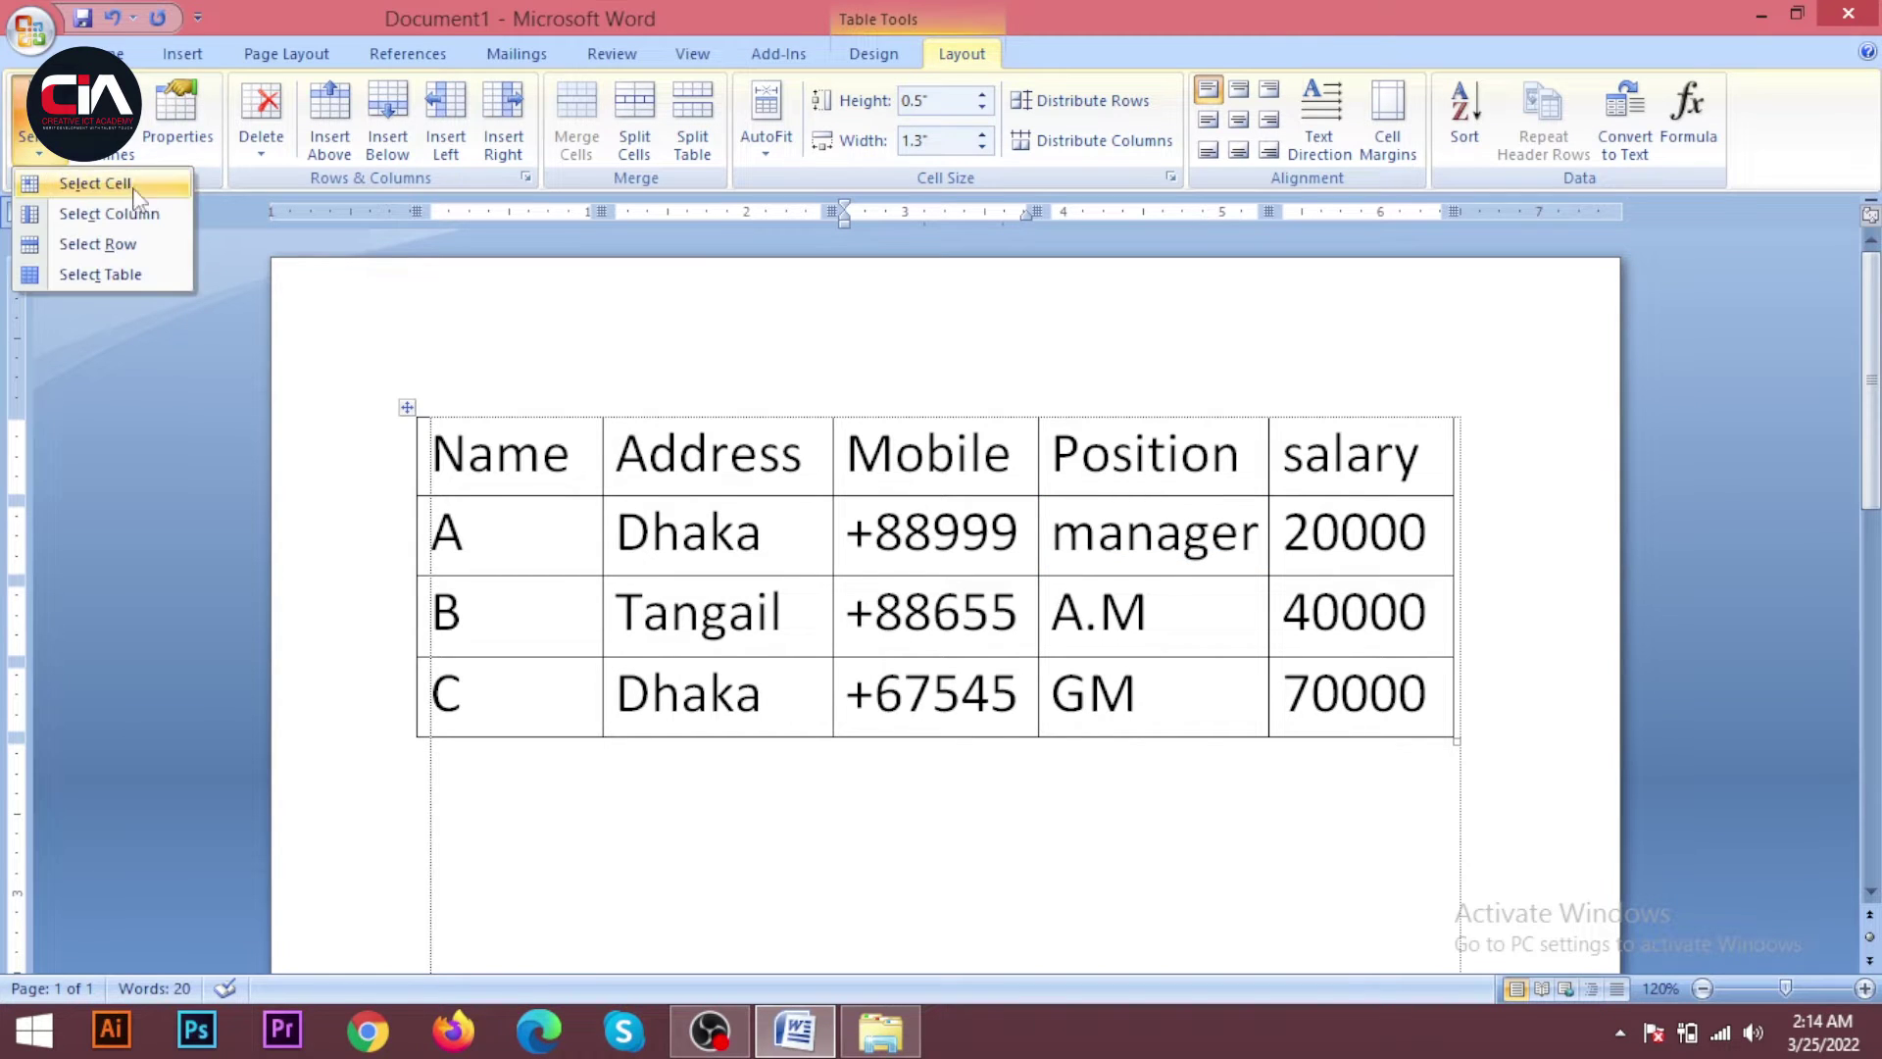
pyautogui.click(88, 182)
pyautogui.click(1032, 632)
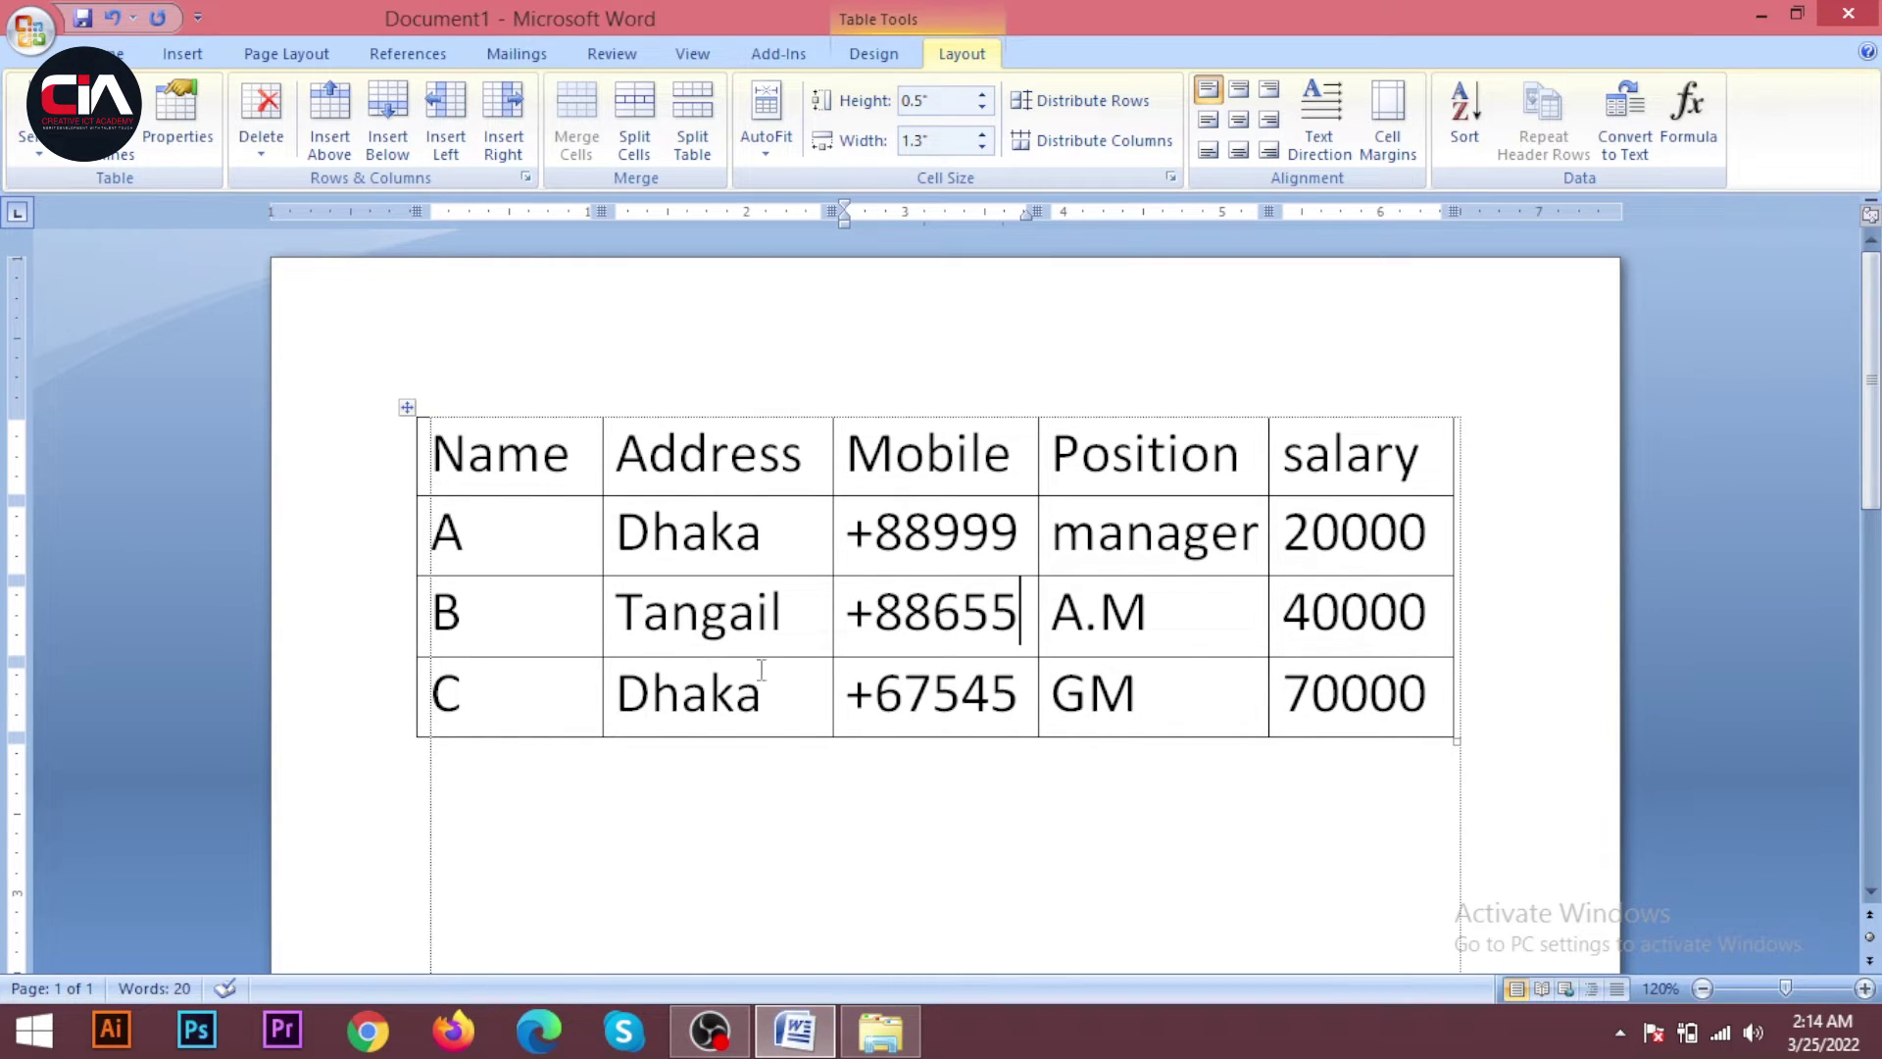
# Select the entire employee table with Select Table
pyautogui.click(764, 532)
pyautogui.click(1395, 459)
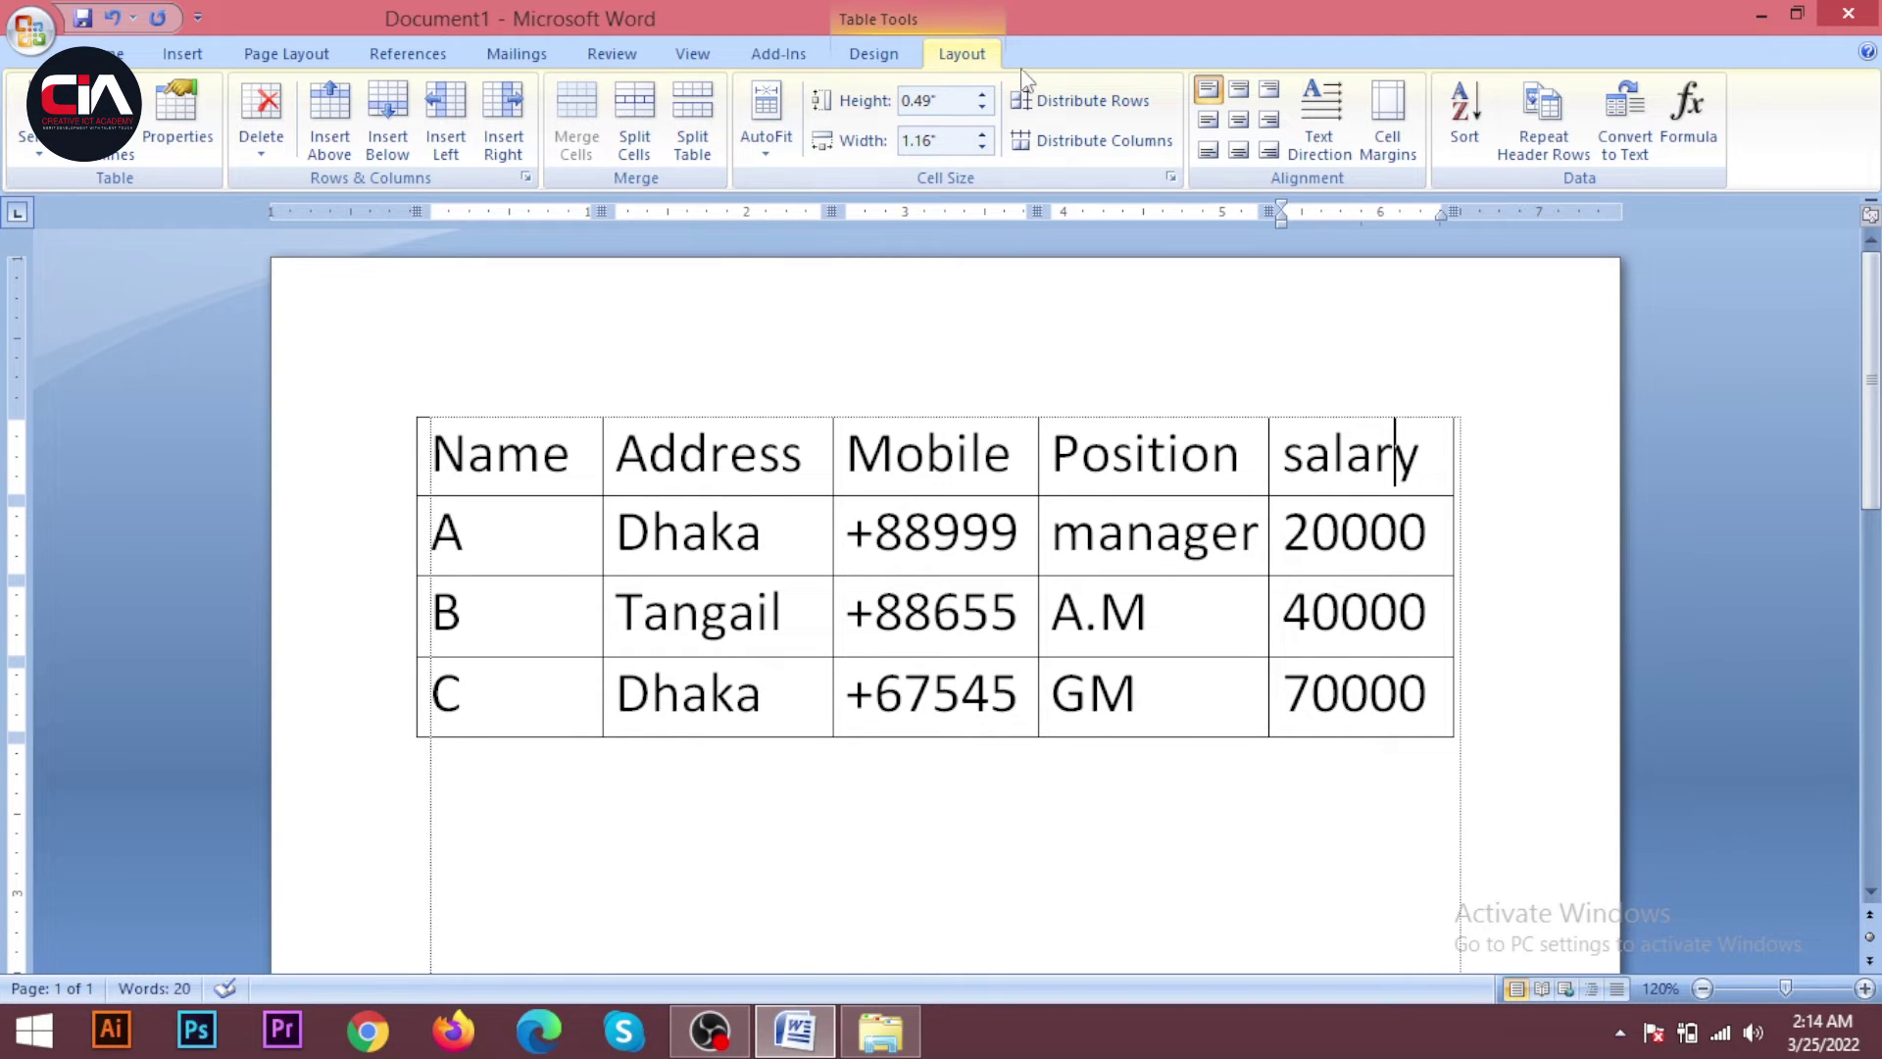
pyautogui.click(37, 155)
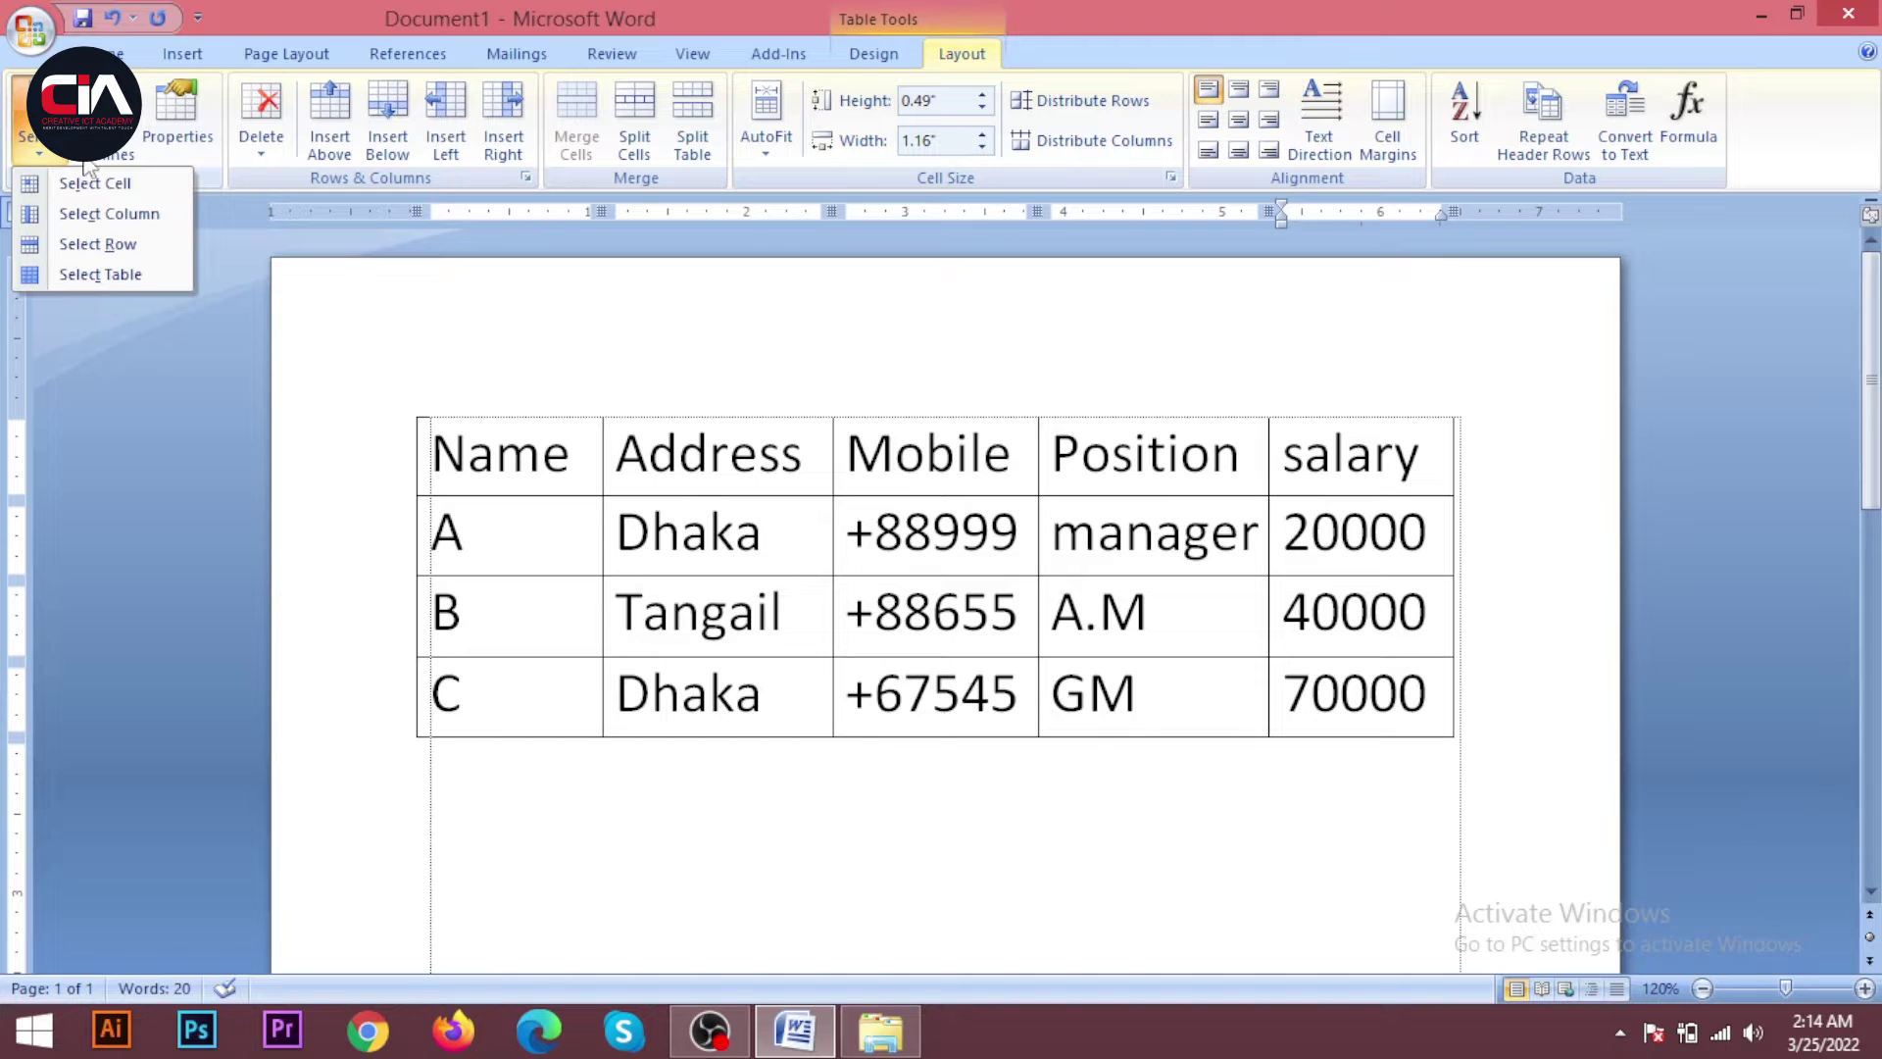
pyautogui.click(141, 275)
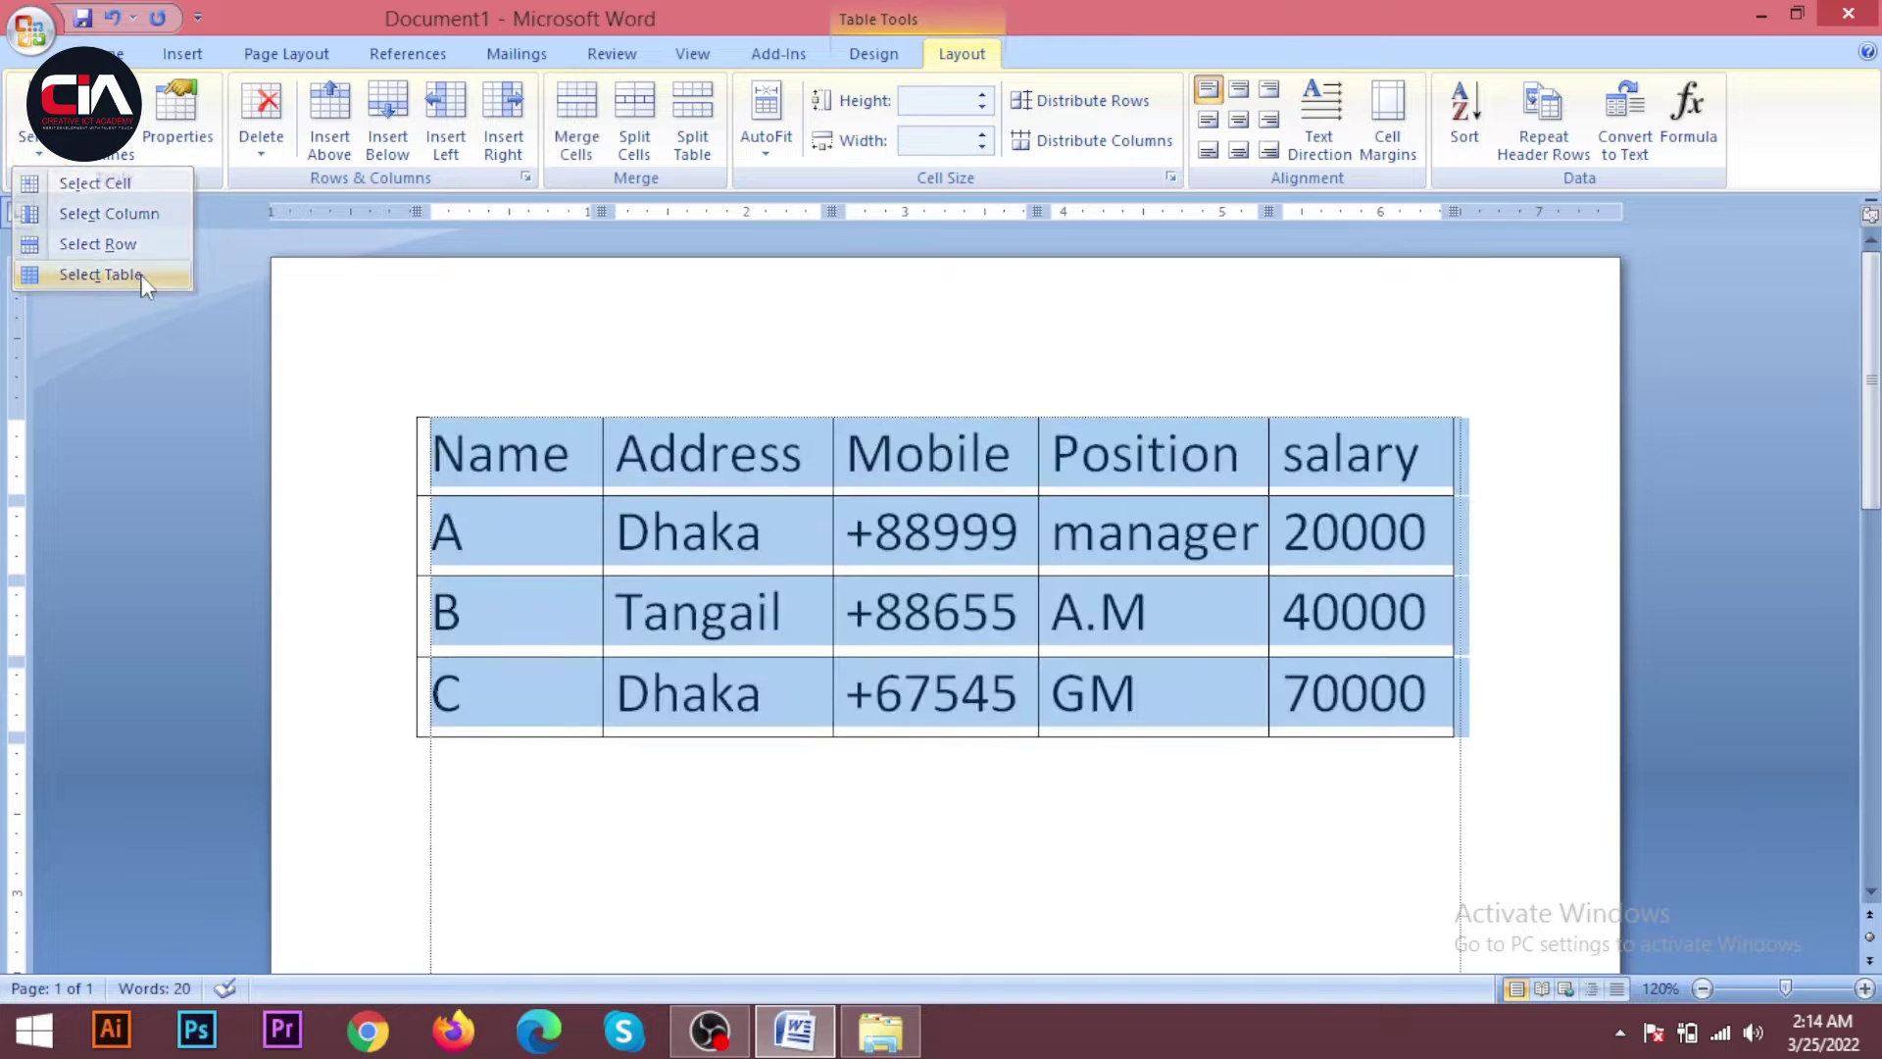
pyautogui.click(981, 546)
pyautogui.moveTo(548, 450); pyautogui.dragTo(1322, 689)
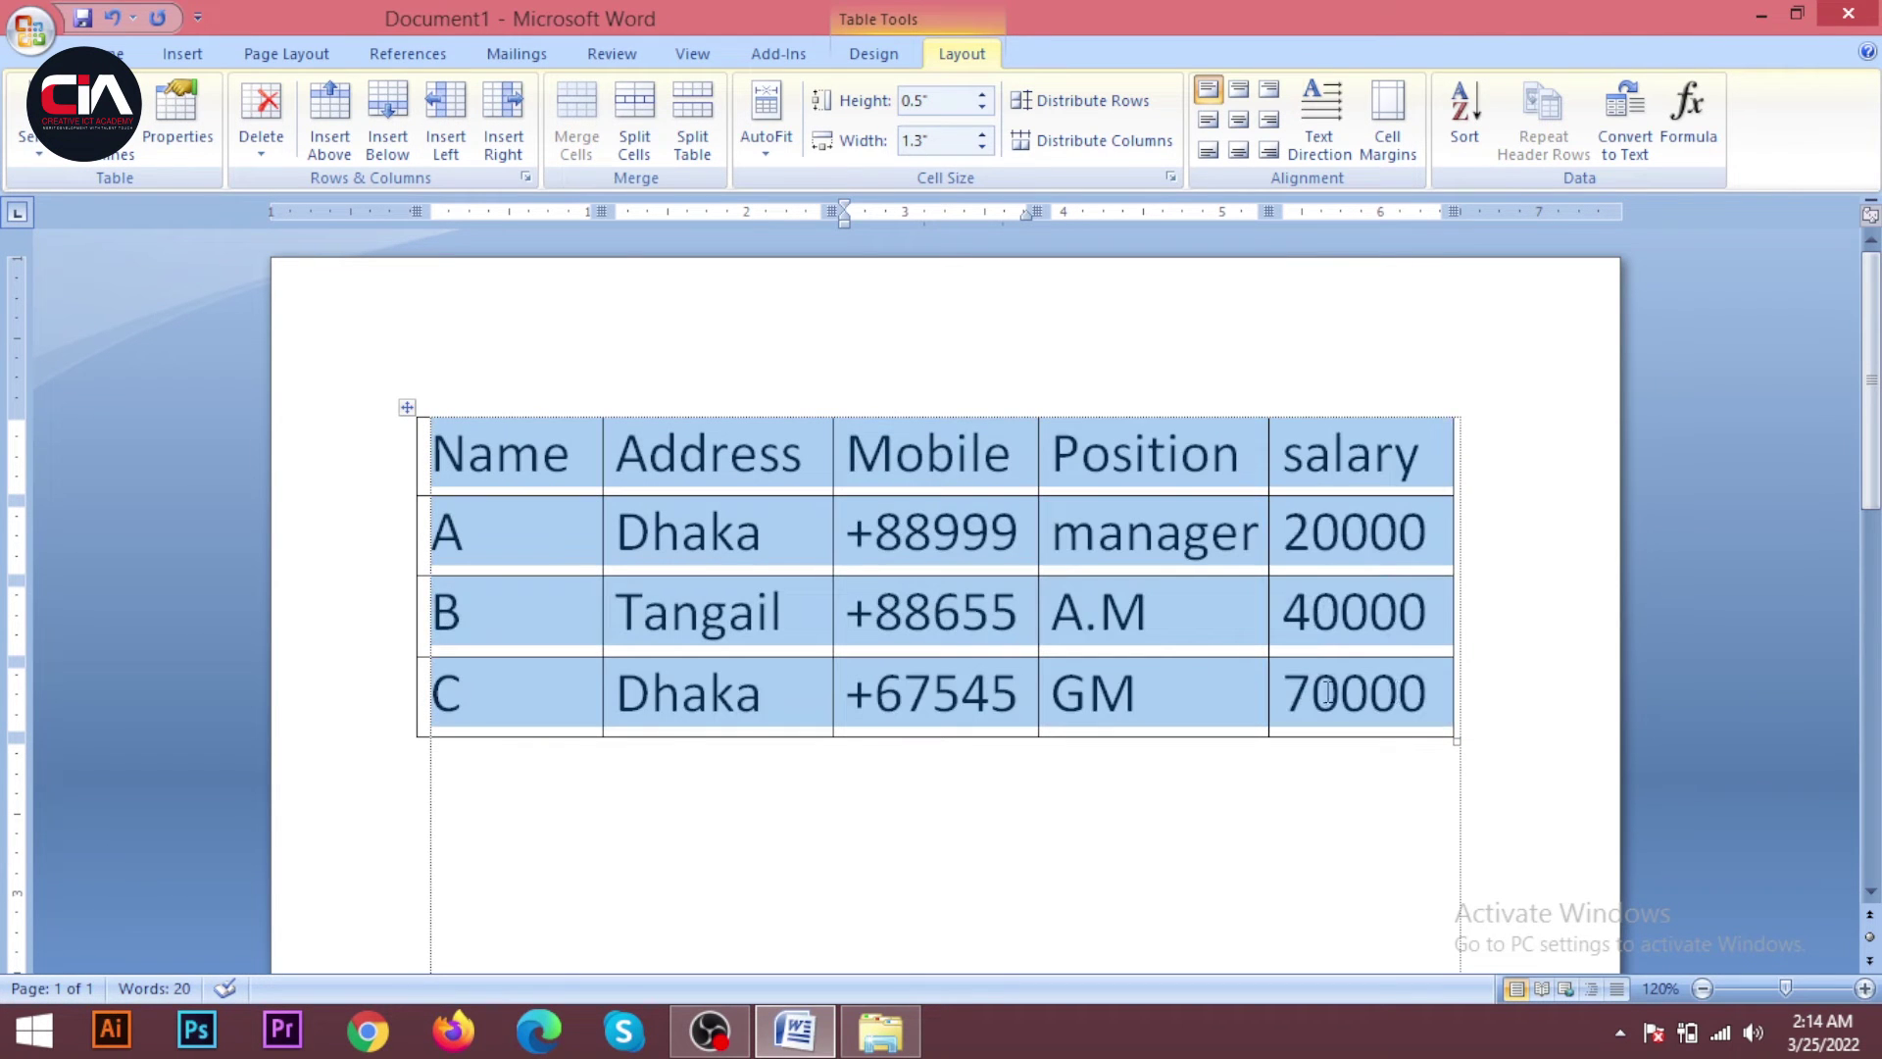
pyautogui.click(735, 533)
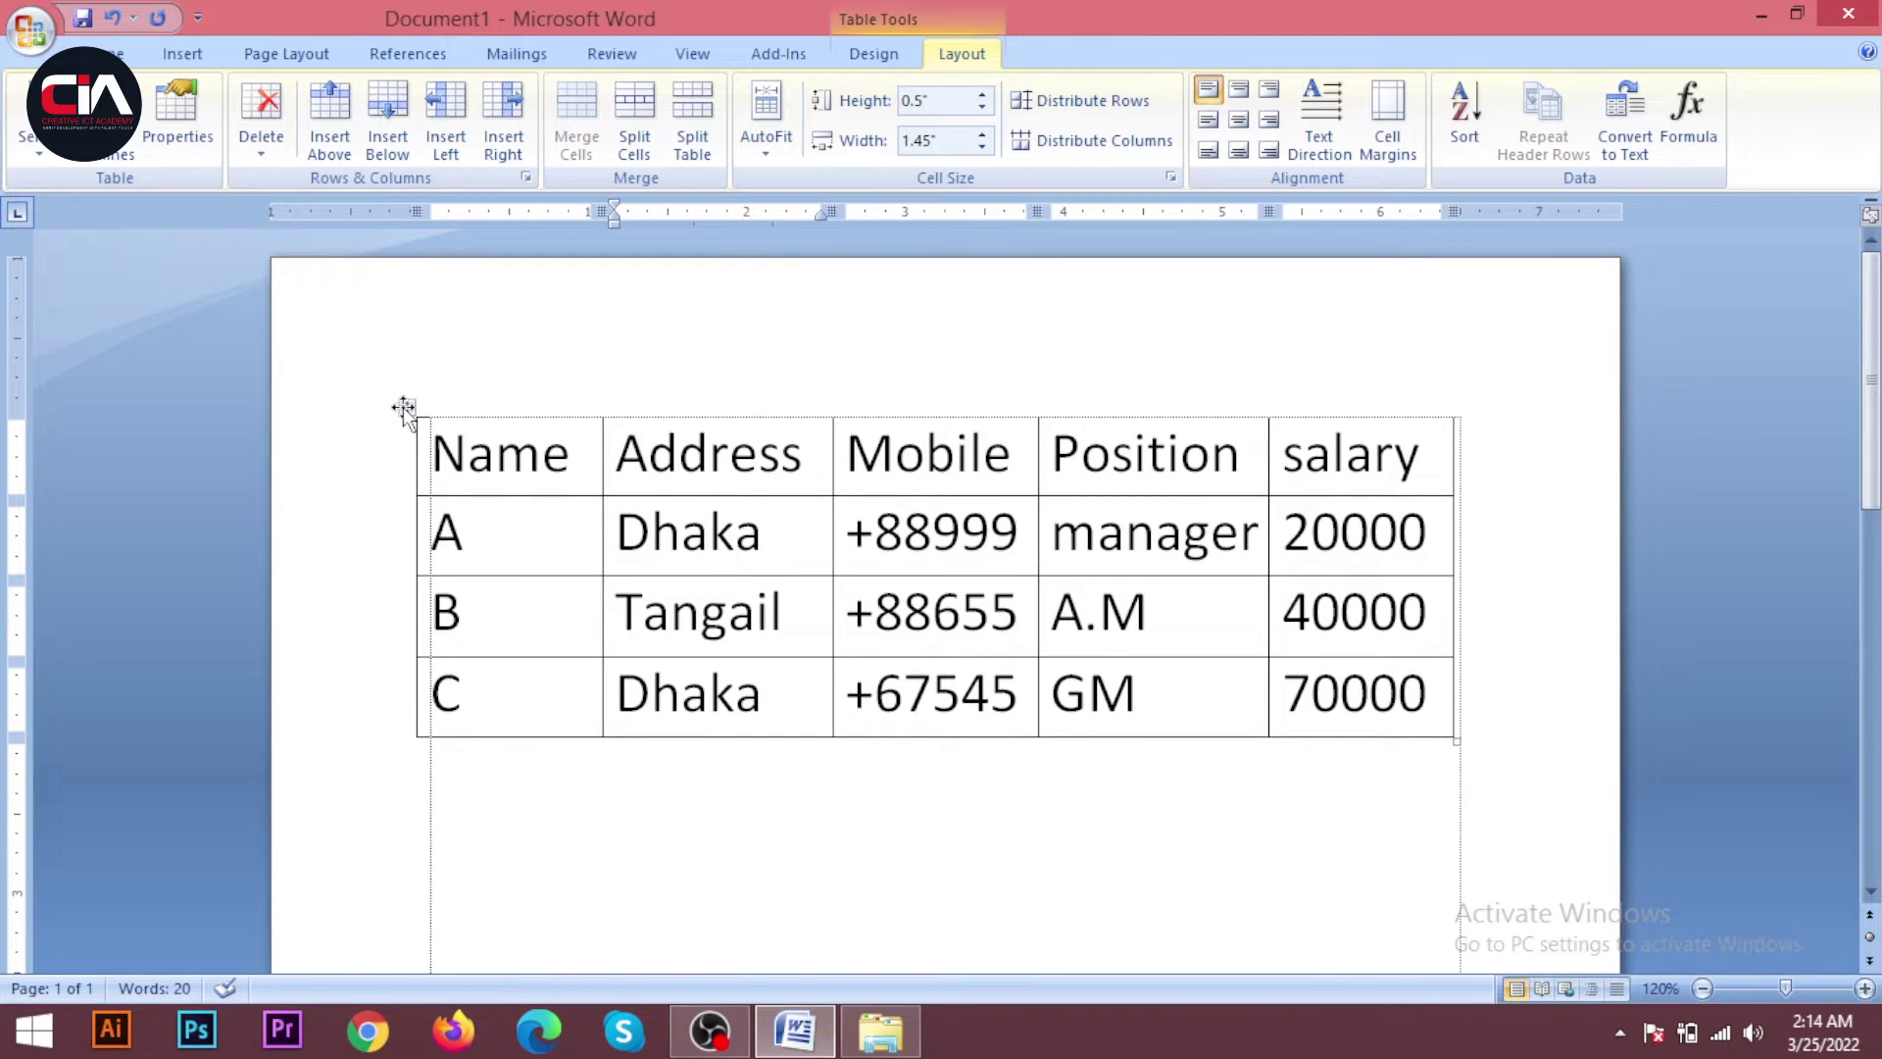
pyautogui.click(405, 408)
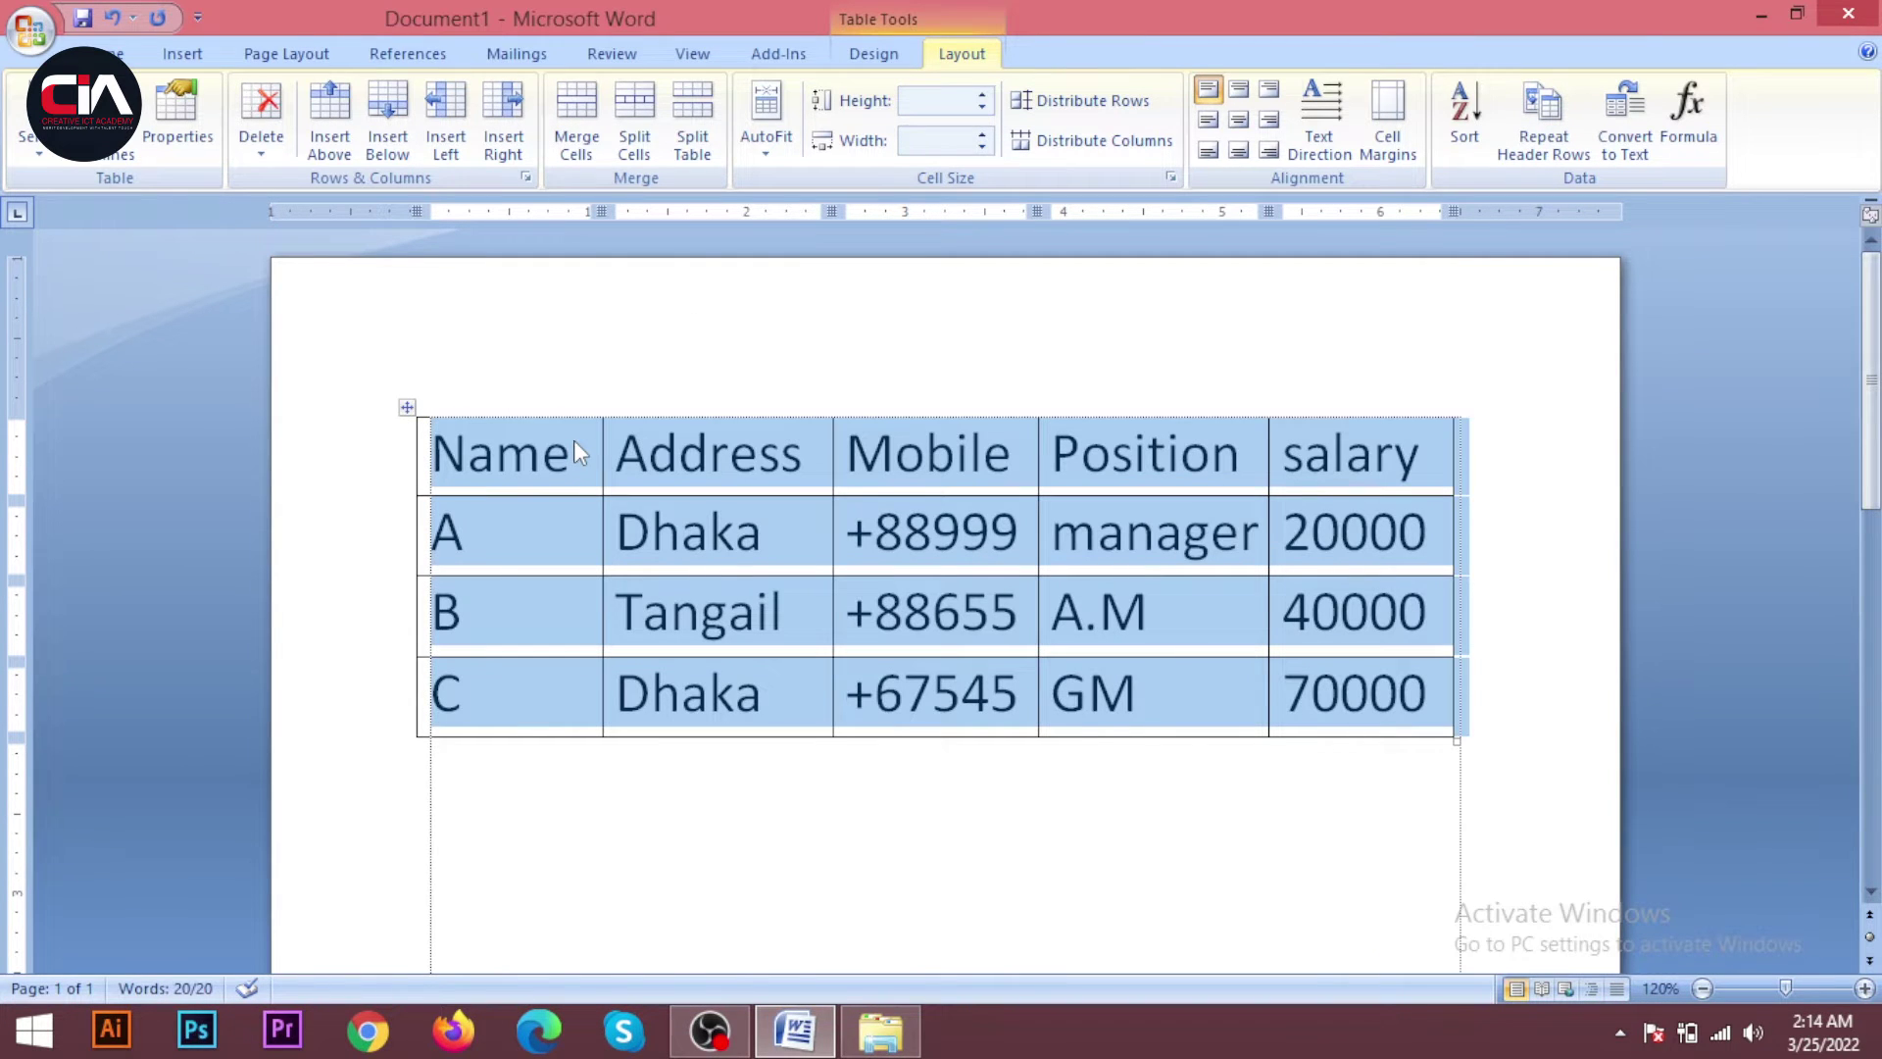
pyautogui.click(735, 534)
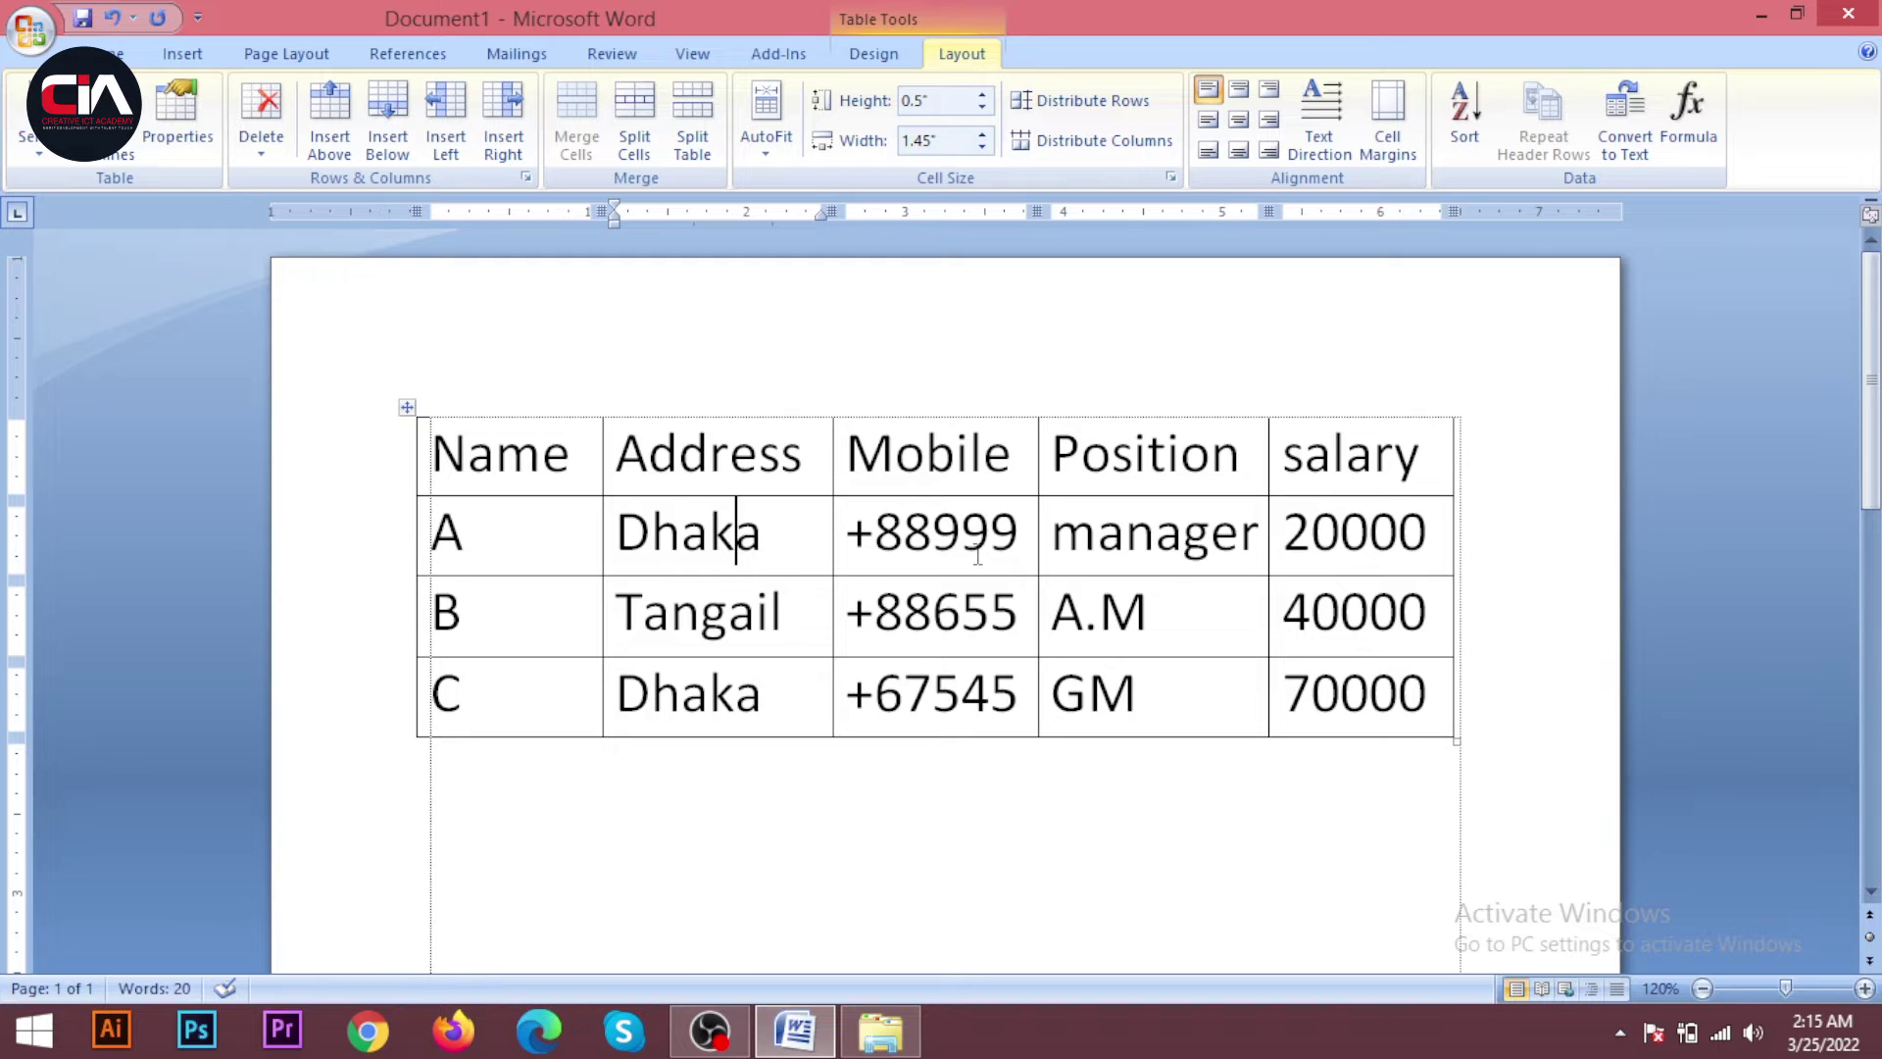
pyautogui.click(167, 118)
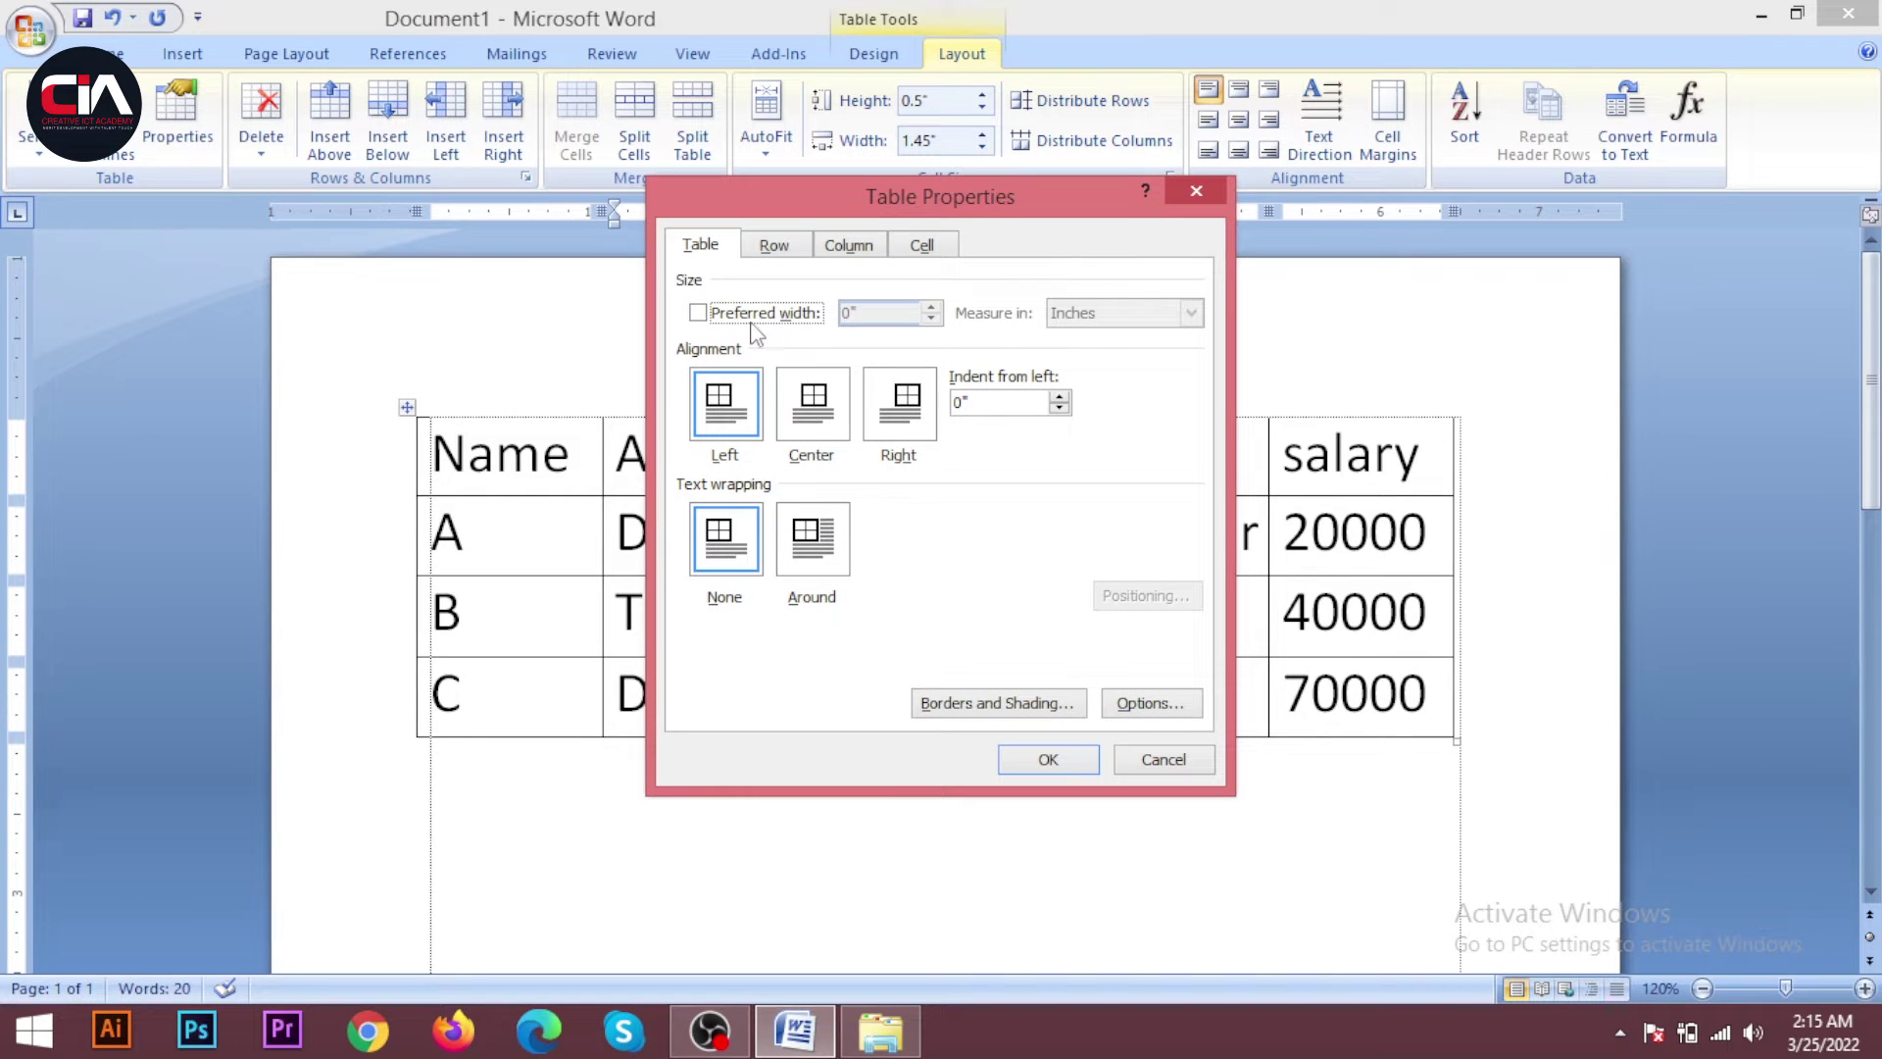
# Reposition the Table Properties dialog and browse its Table, Row, Column and Cell tabs
pyautogui.moveTo(802, 209); pyautogui.dragTo(1278, 174)
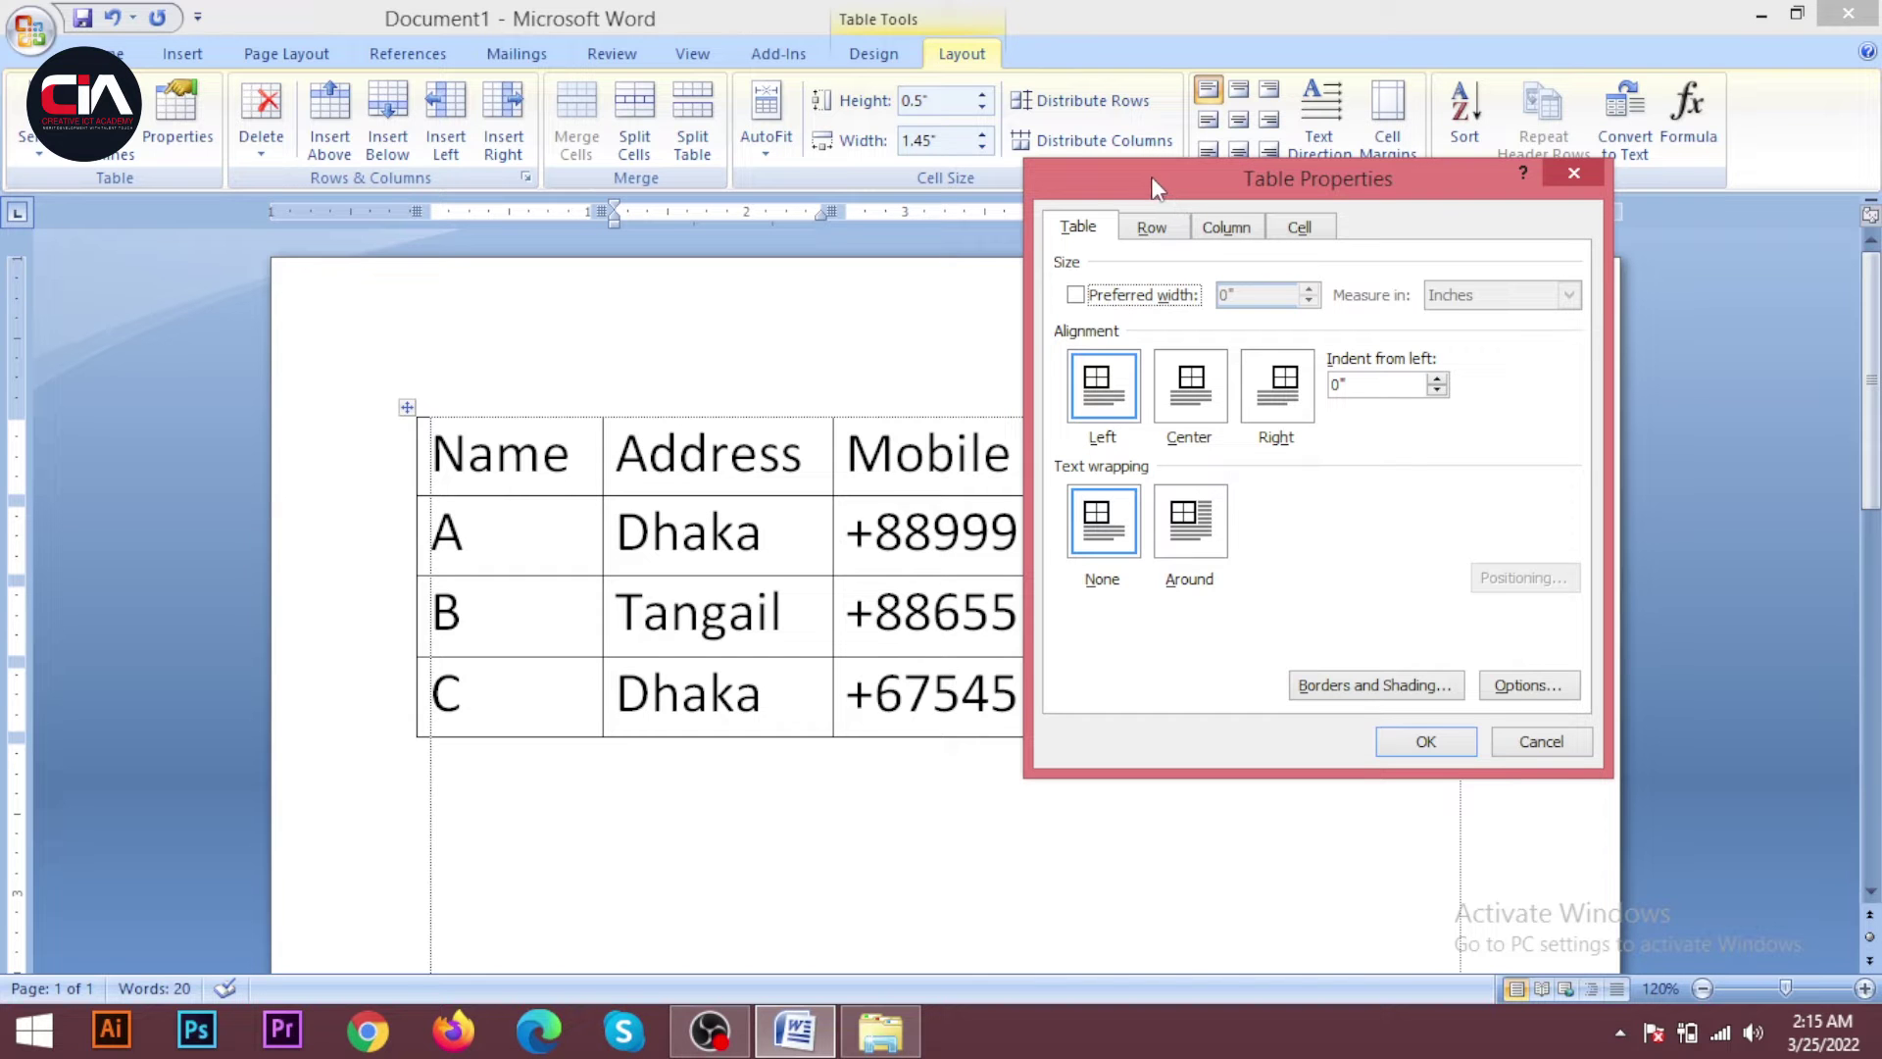
pyautogui.moveTo(1152, 179)
pyautogui.mouseDown()
pyautogui.moveTo(1051, 177)
pyautogui.moveTo(390, 321)
pyautogui.moveTo(1069, 377)
pyautogui.moveTo(1225, 222)
pyautogui.moveTo(1339, 180)
pyautogui.moveTo(1297, 159)
pyautogui.moveTo(1361, 133)
pyautogui.mouseUp()
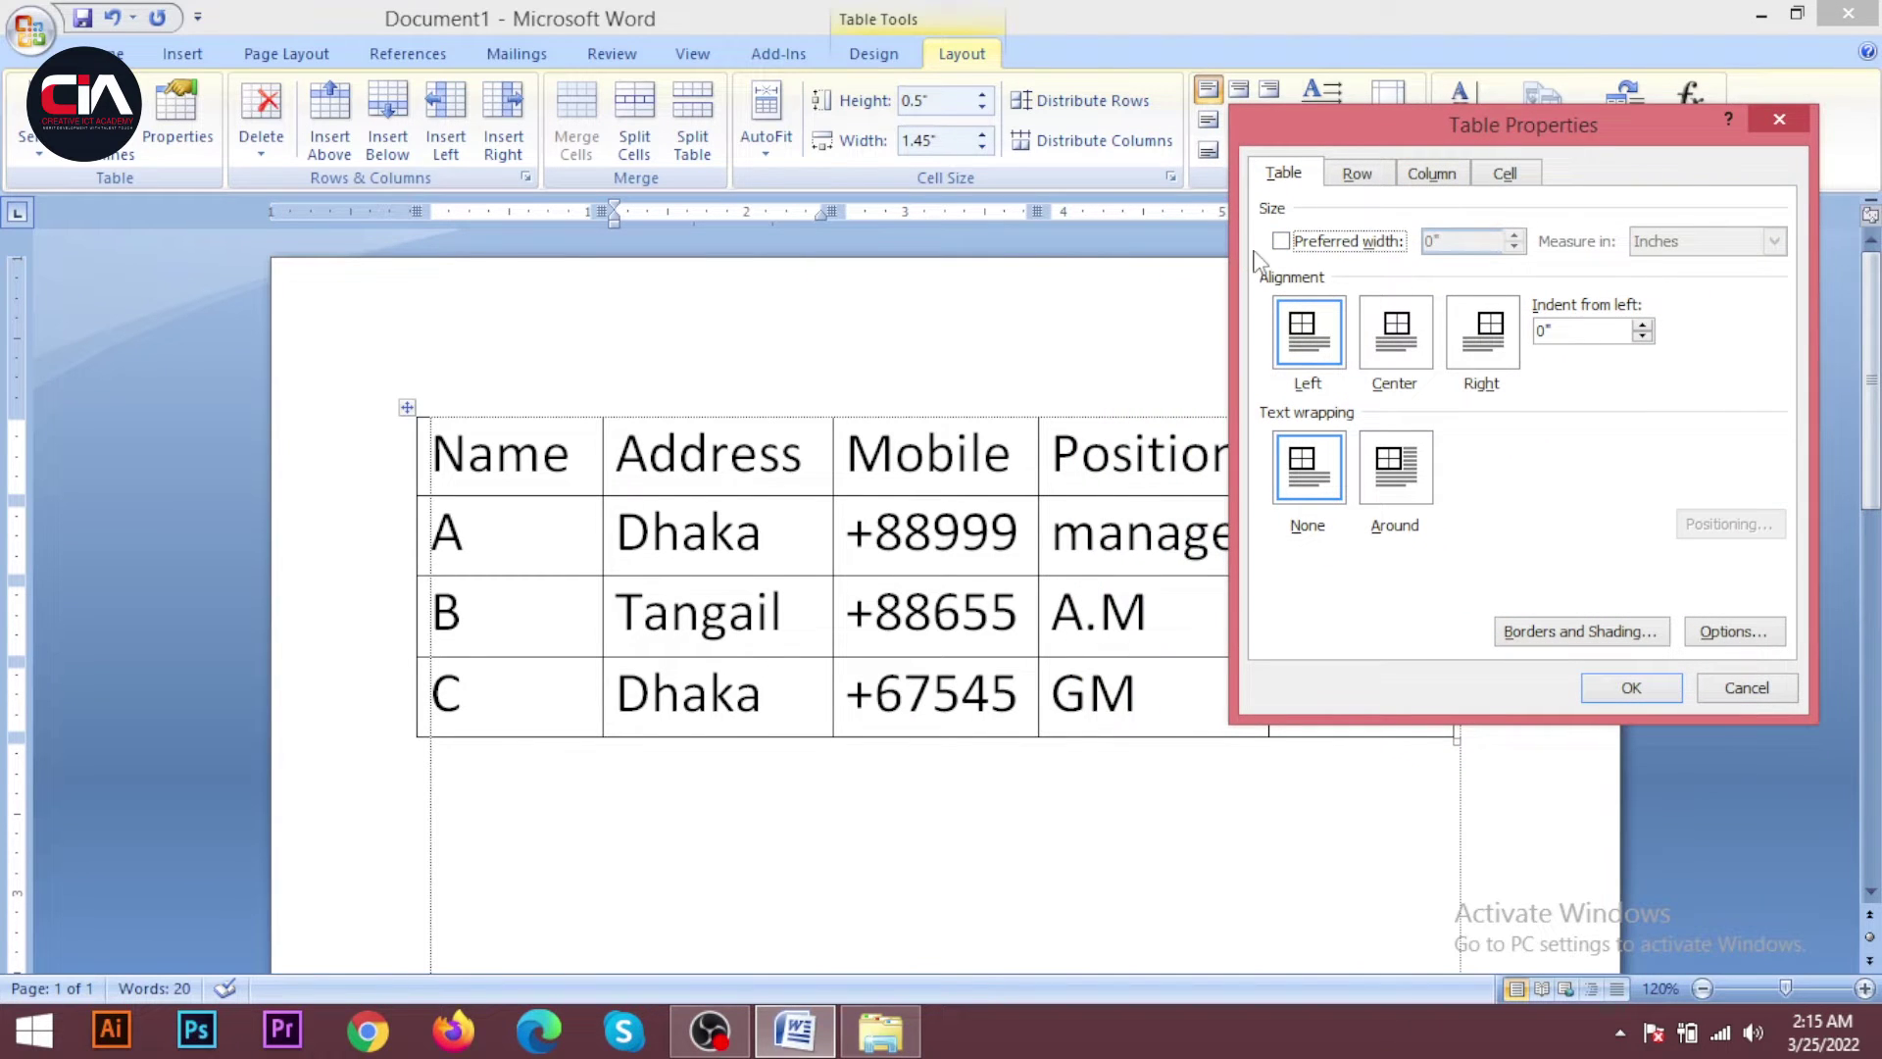
pyautogui.click(1357, 174)
pyautogui.click(1430, 175)
pyautogui.click(1490, 176)
pyautogui.click(1284, 174)
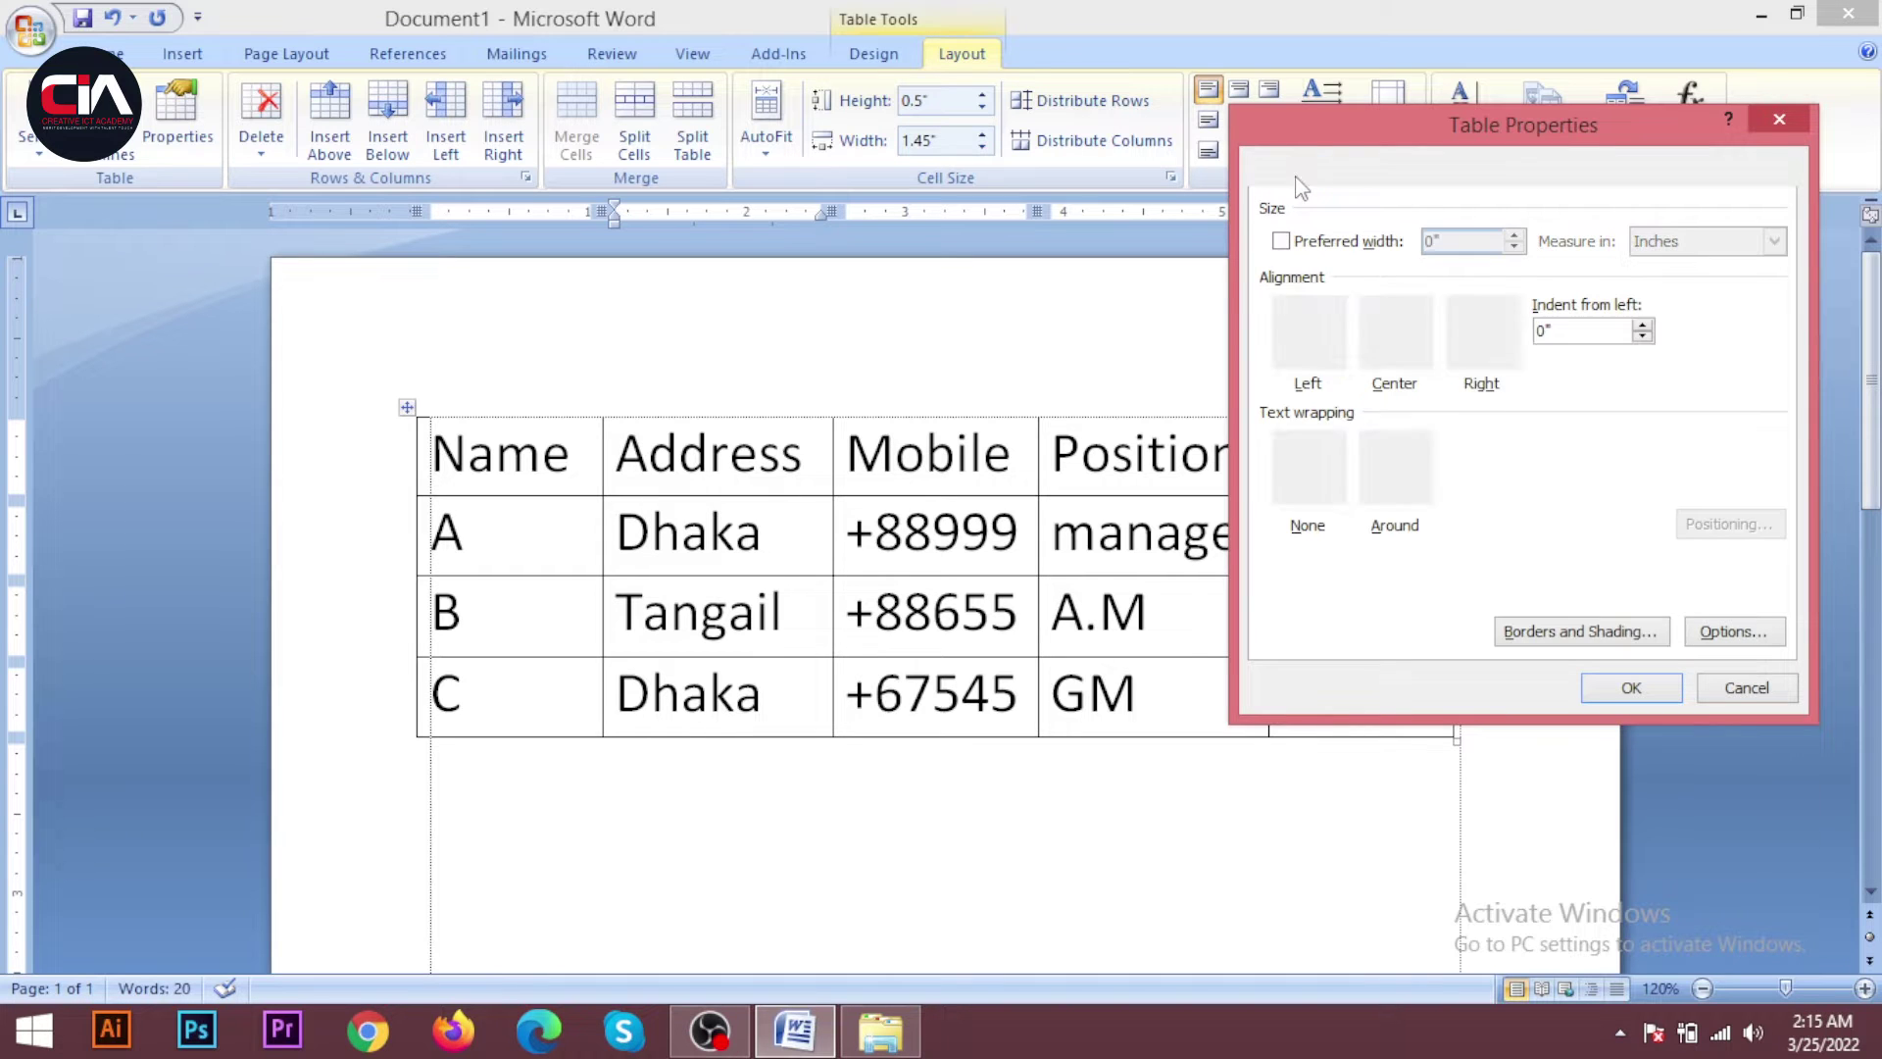
pyautogui.click(1356, 176)
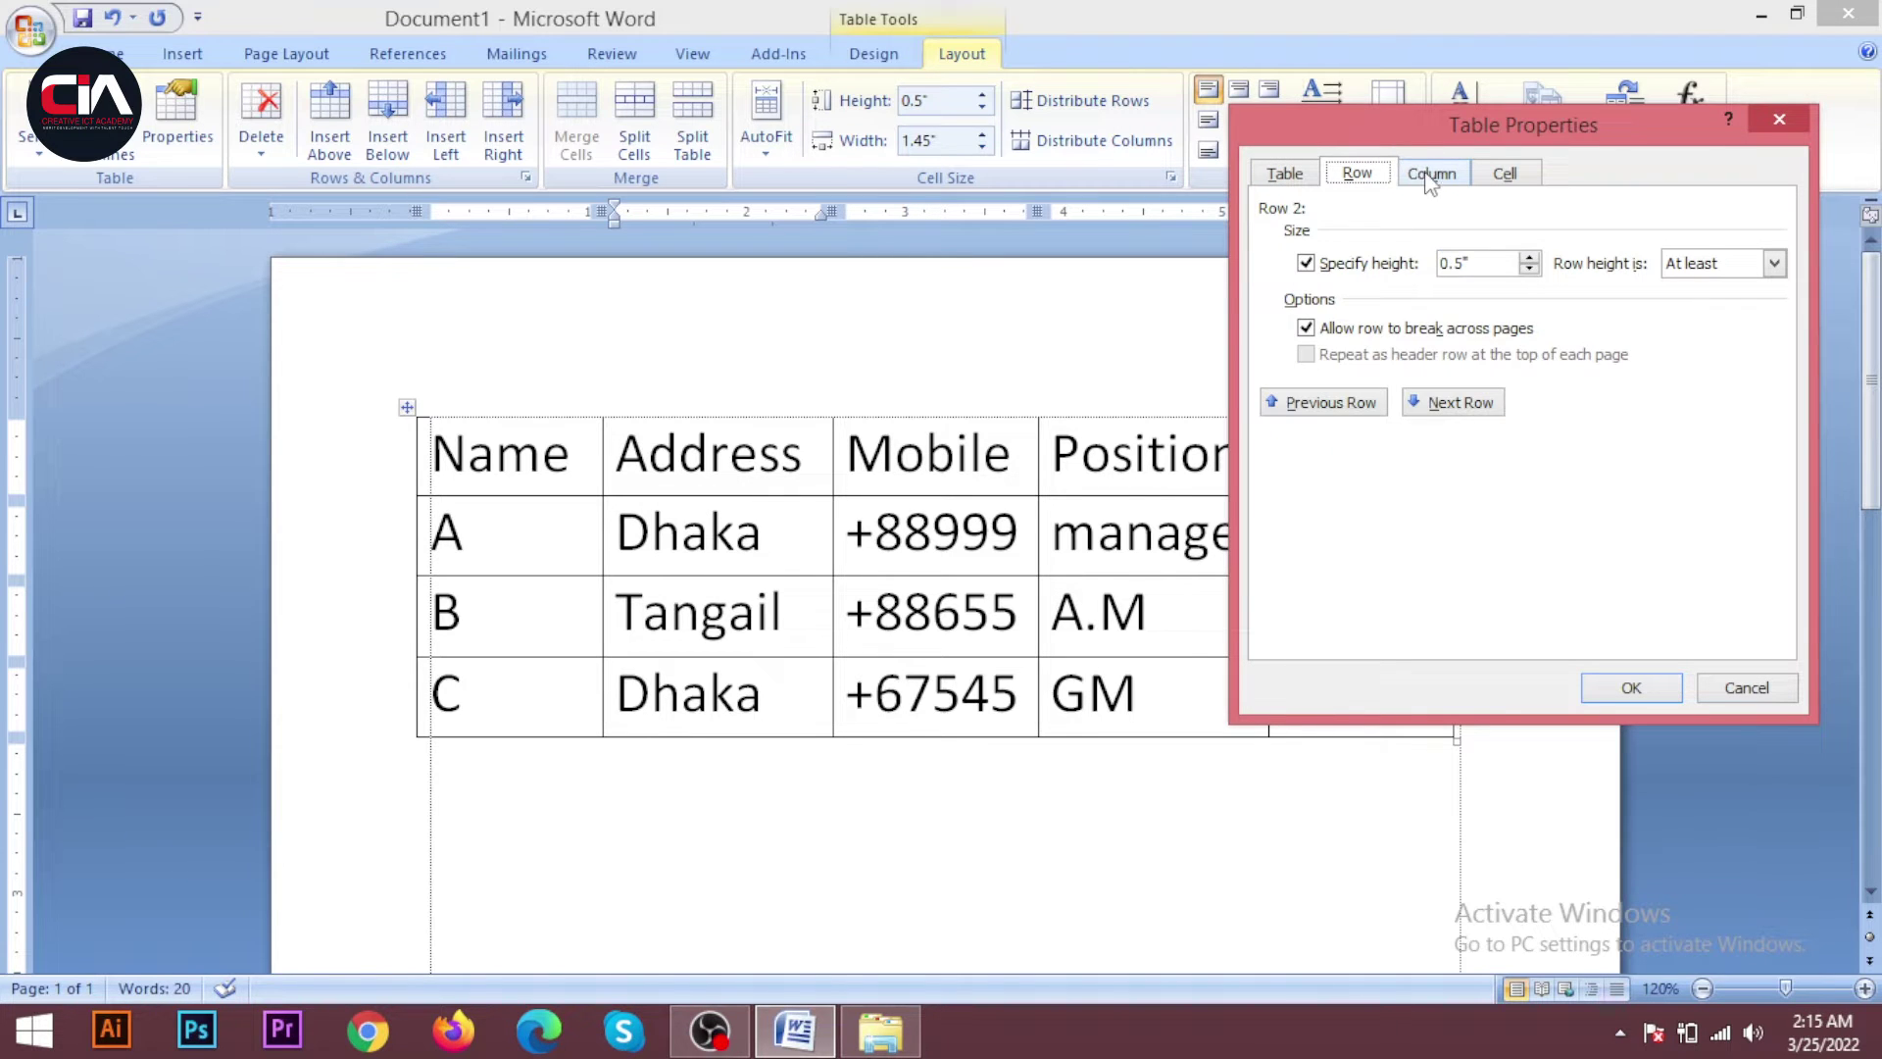
pyautogui.click(1430, 174)
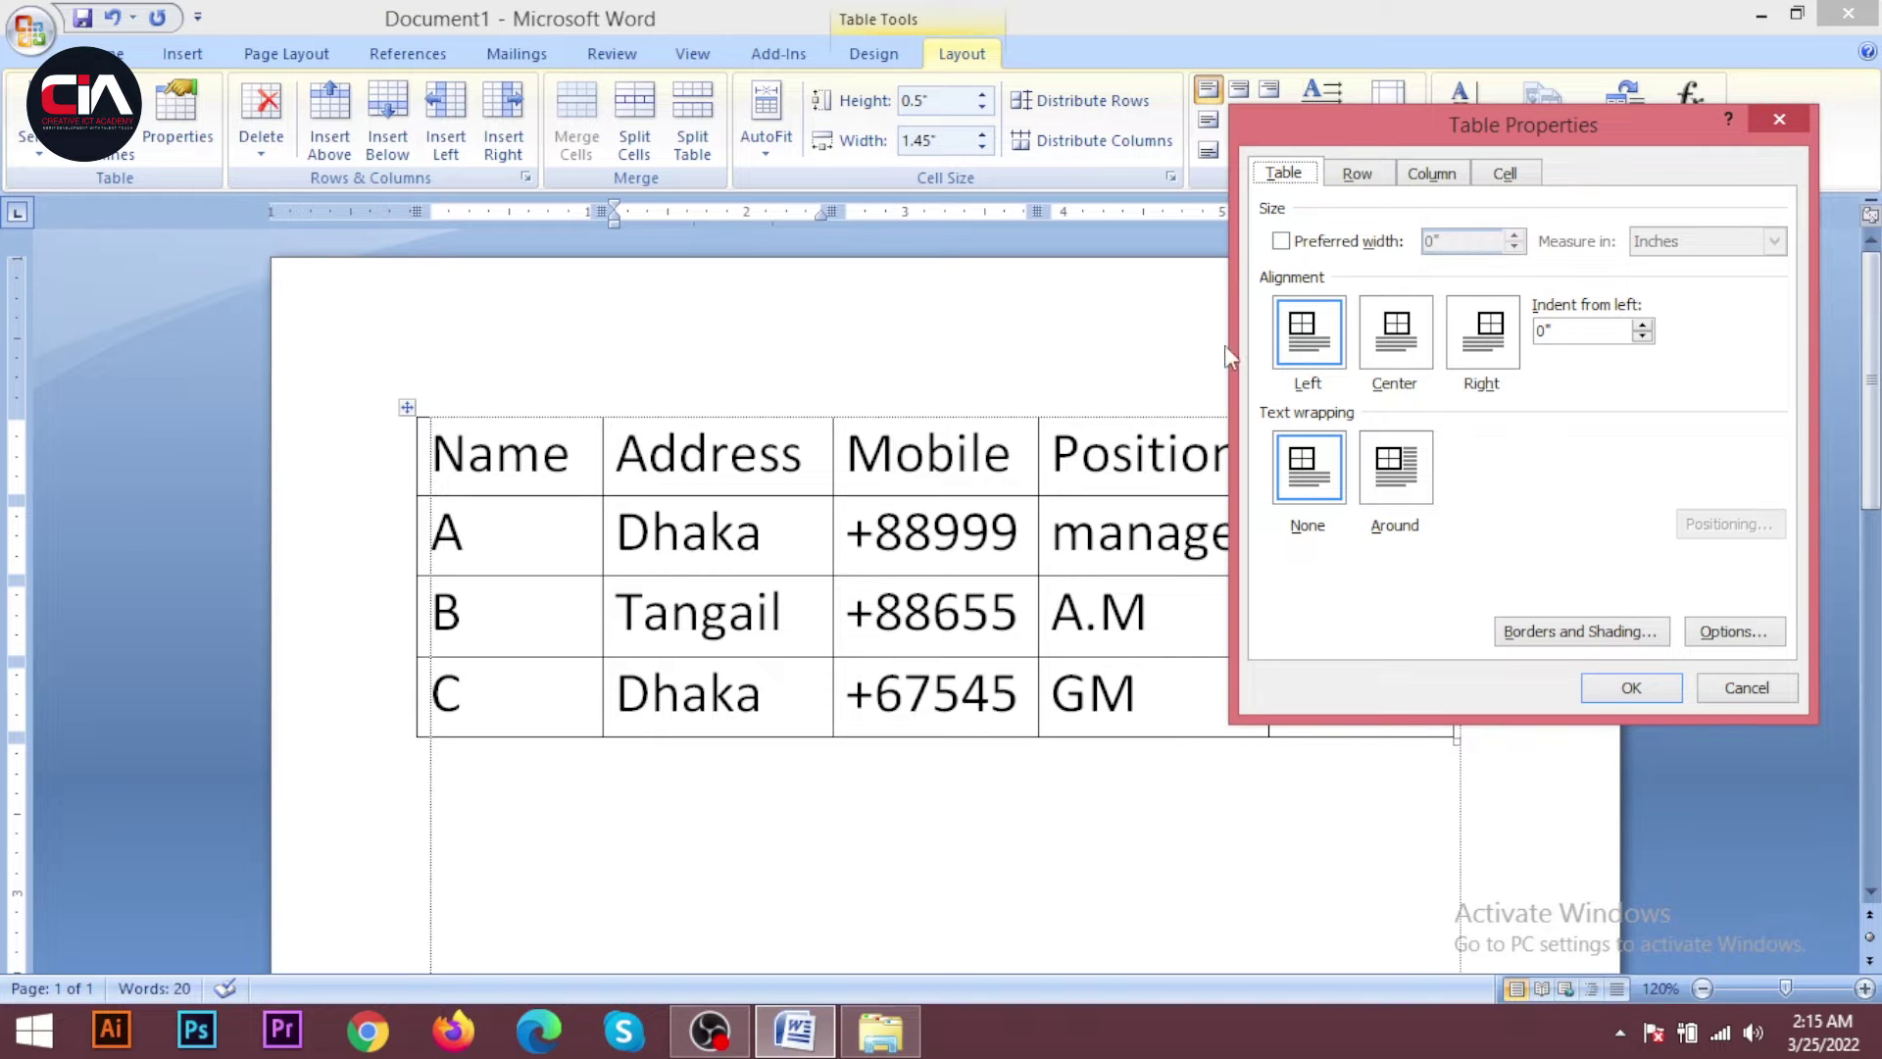
pyautogui.moveTo(1318, 126); pyautogui.dragTo(661, 753)
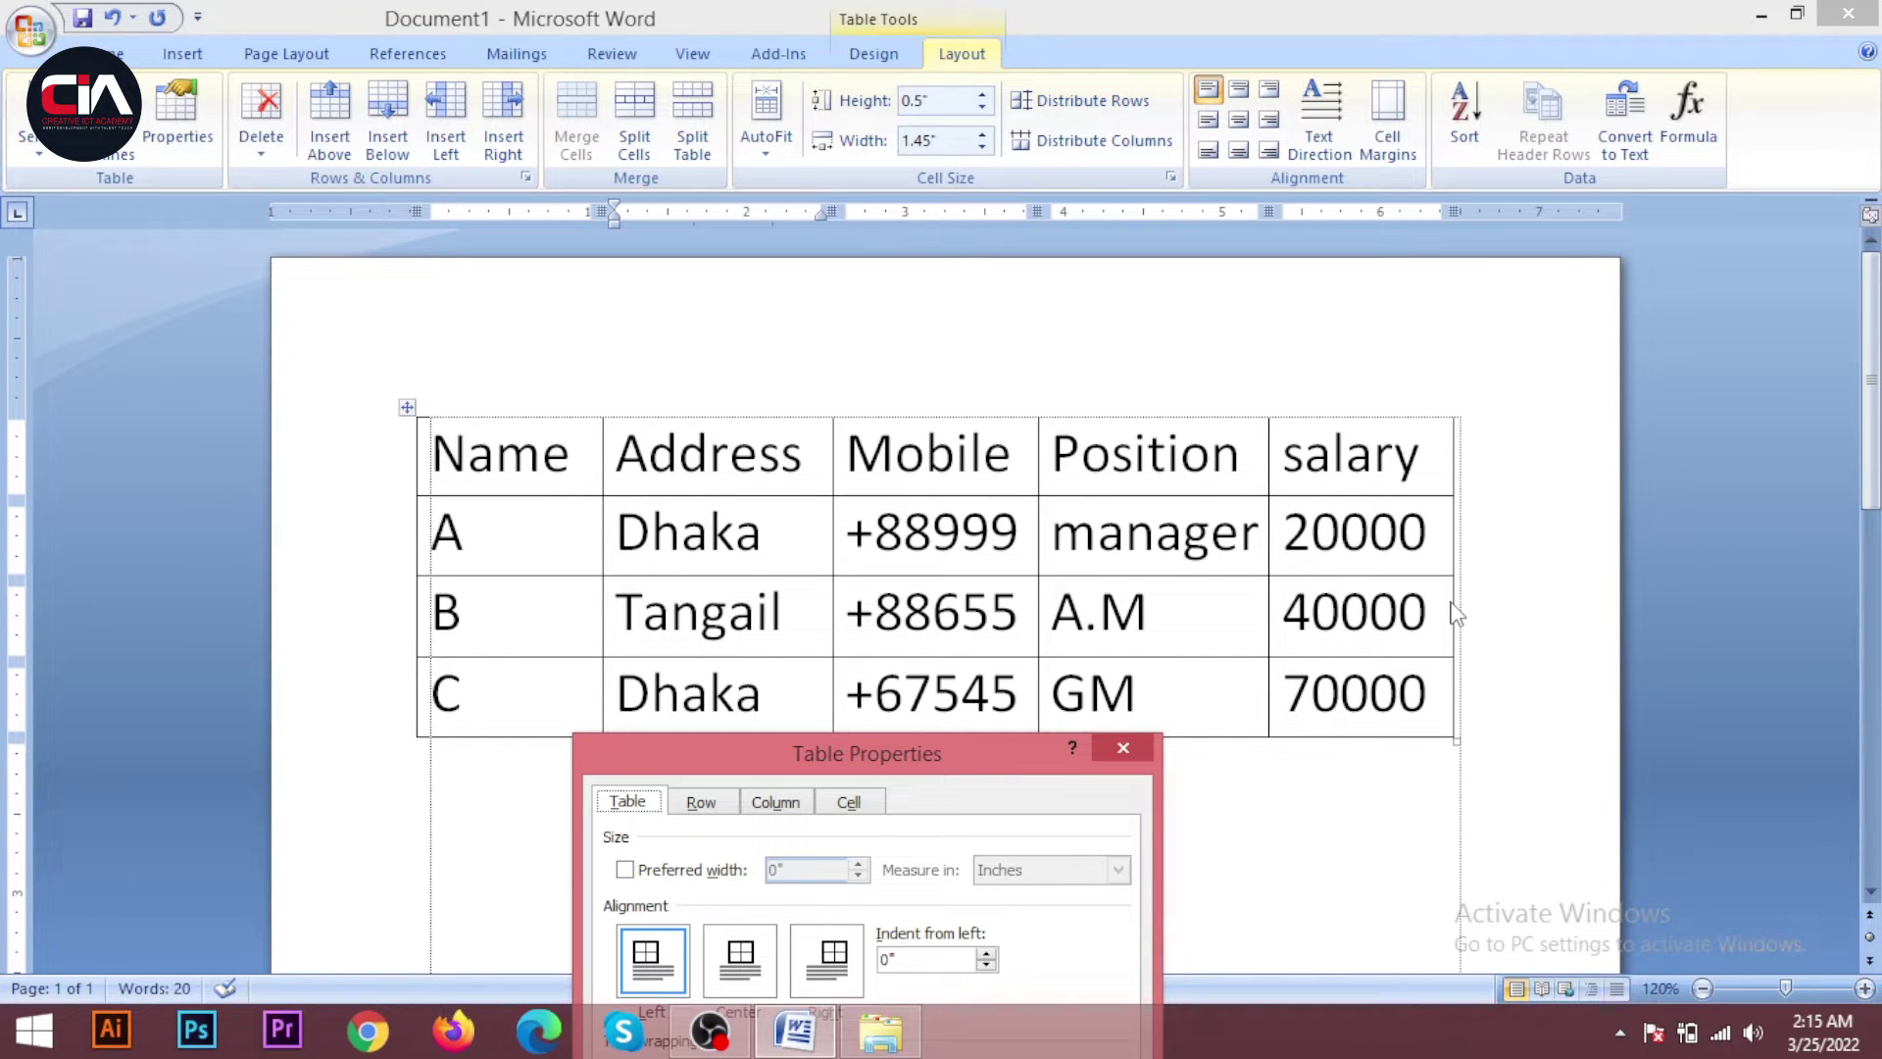
pyautogui.moveTo(904, 760)
pyautogui.mouseDown()
pyautogui.moveTo(1443, 461)
pyautogui.moveTo(1573, 267)
pyautogui.mouseUp()
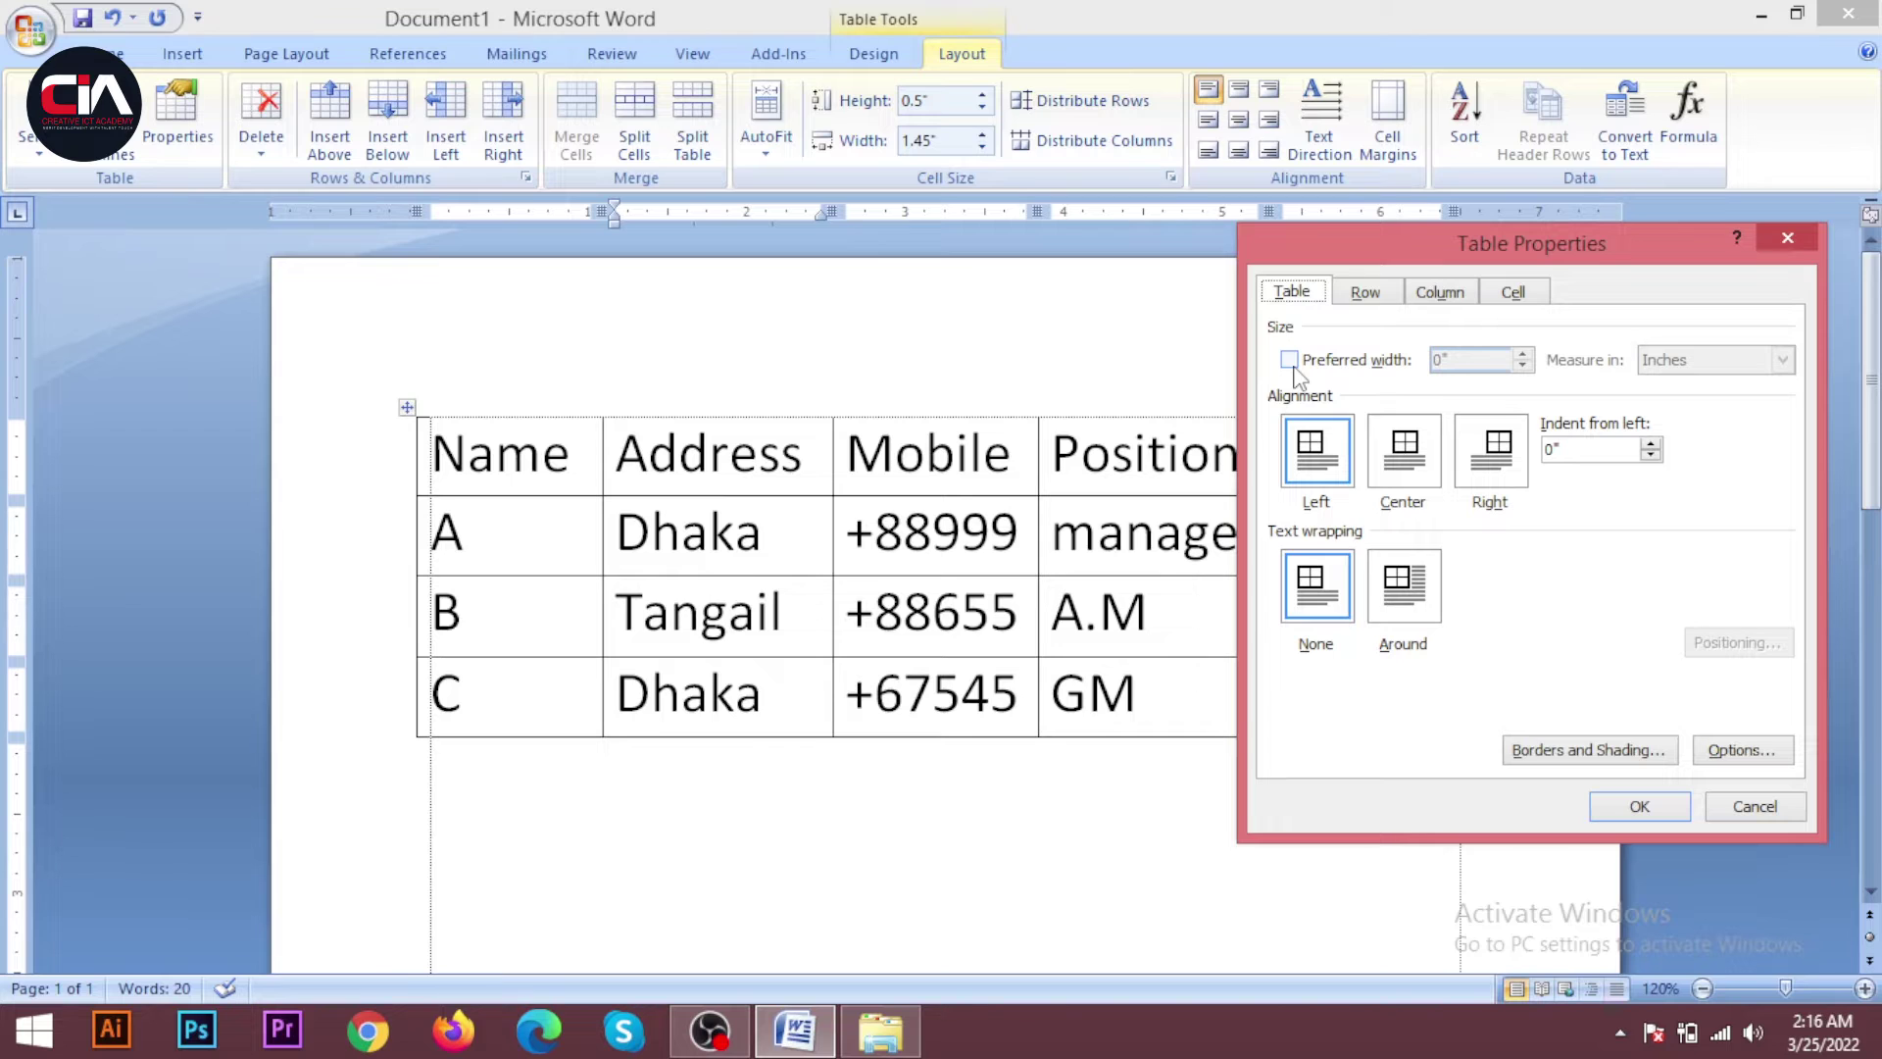
# Turn on Preferred width in Inches and apply a 4-inch table width
pyautogui.click(1289, 360)
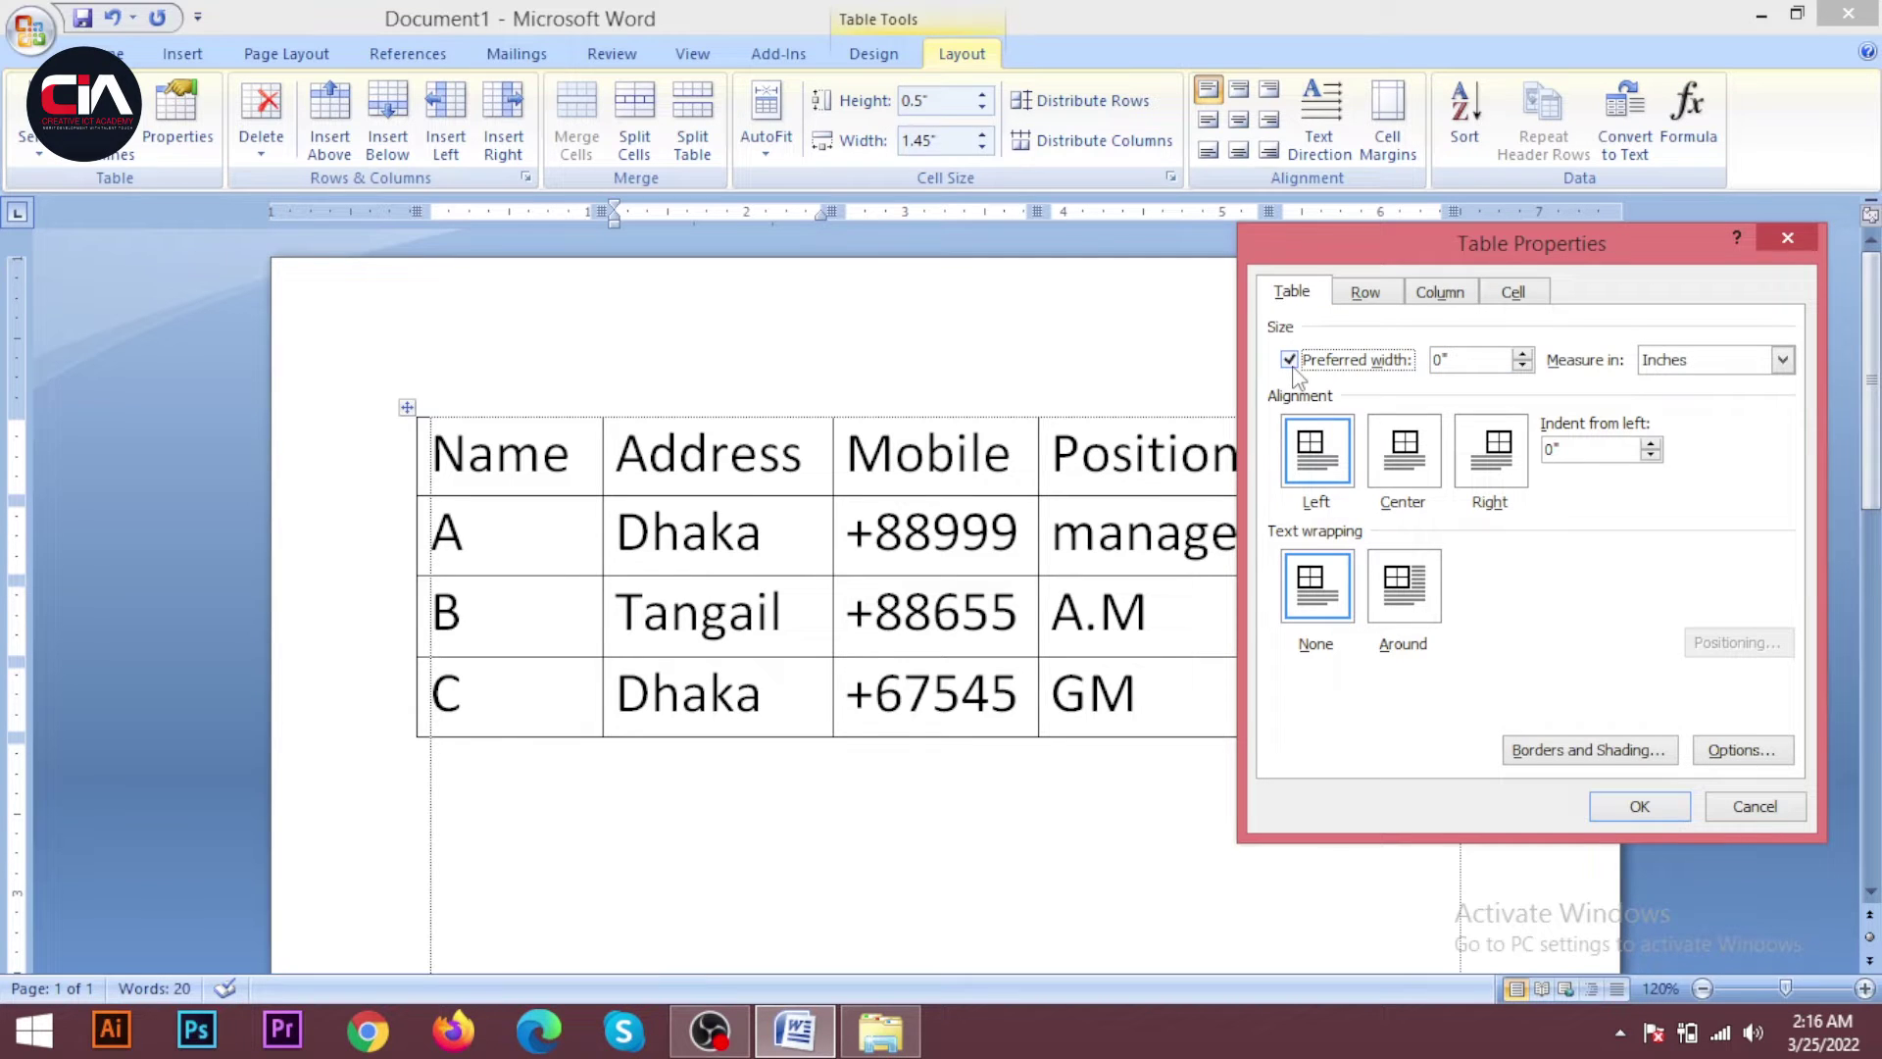
pyautogui.click(1292, 360)
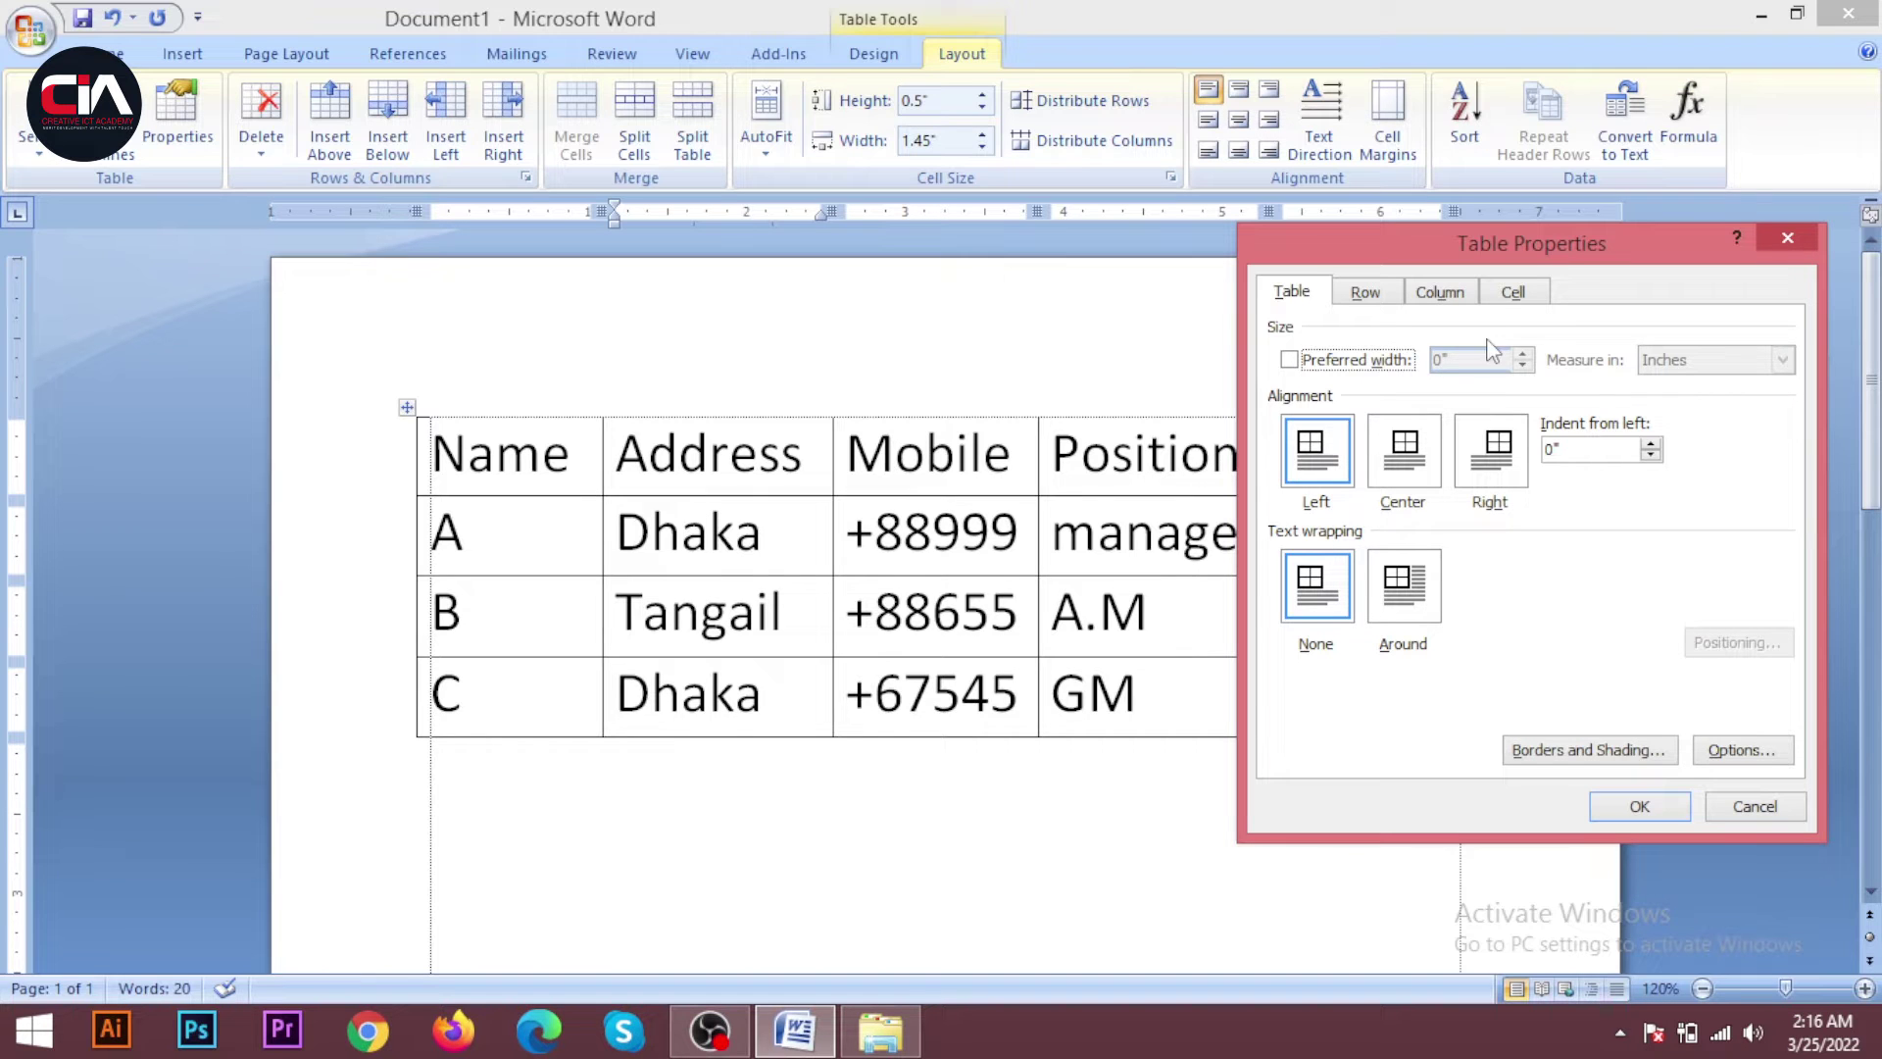
pyautogui.click(1289, 361)
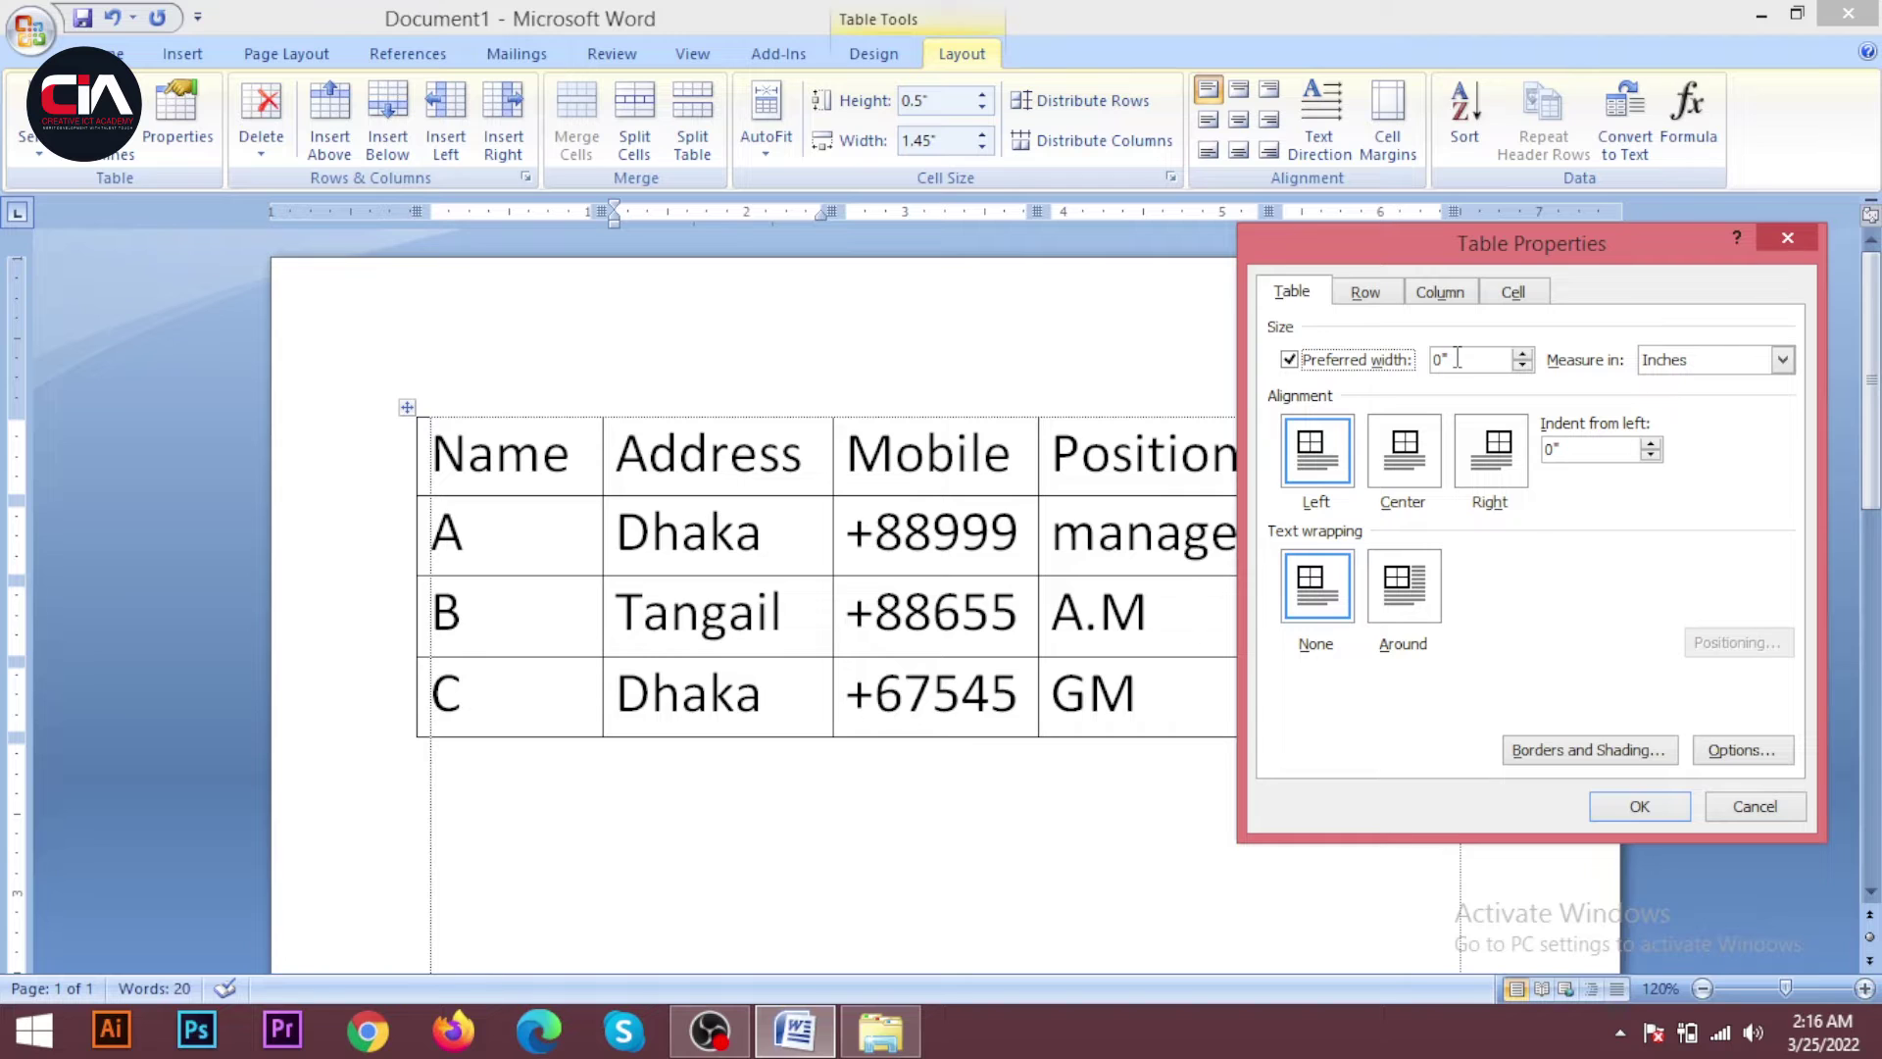
pyautogui.click(1737, 367)
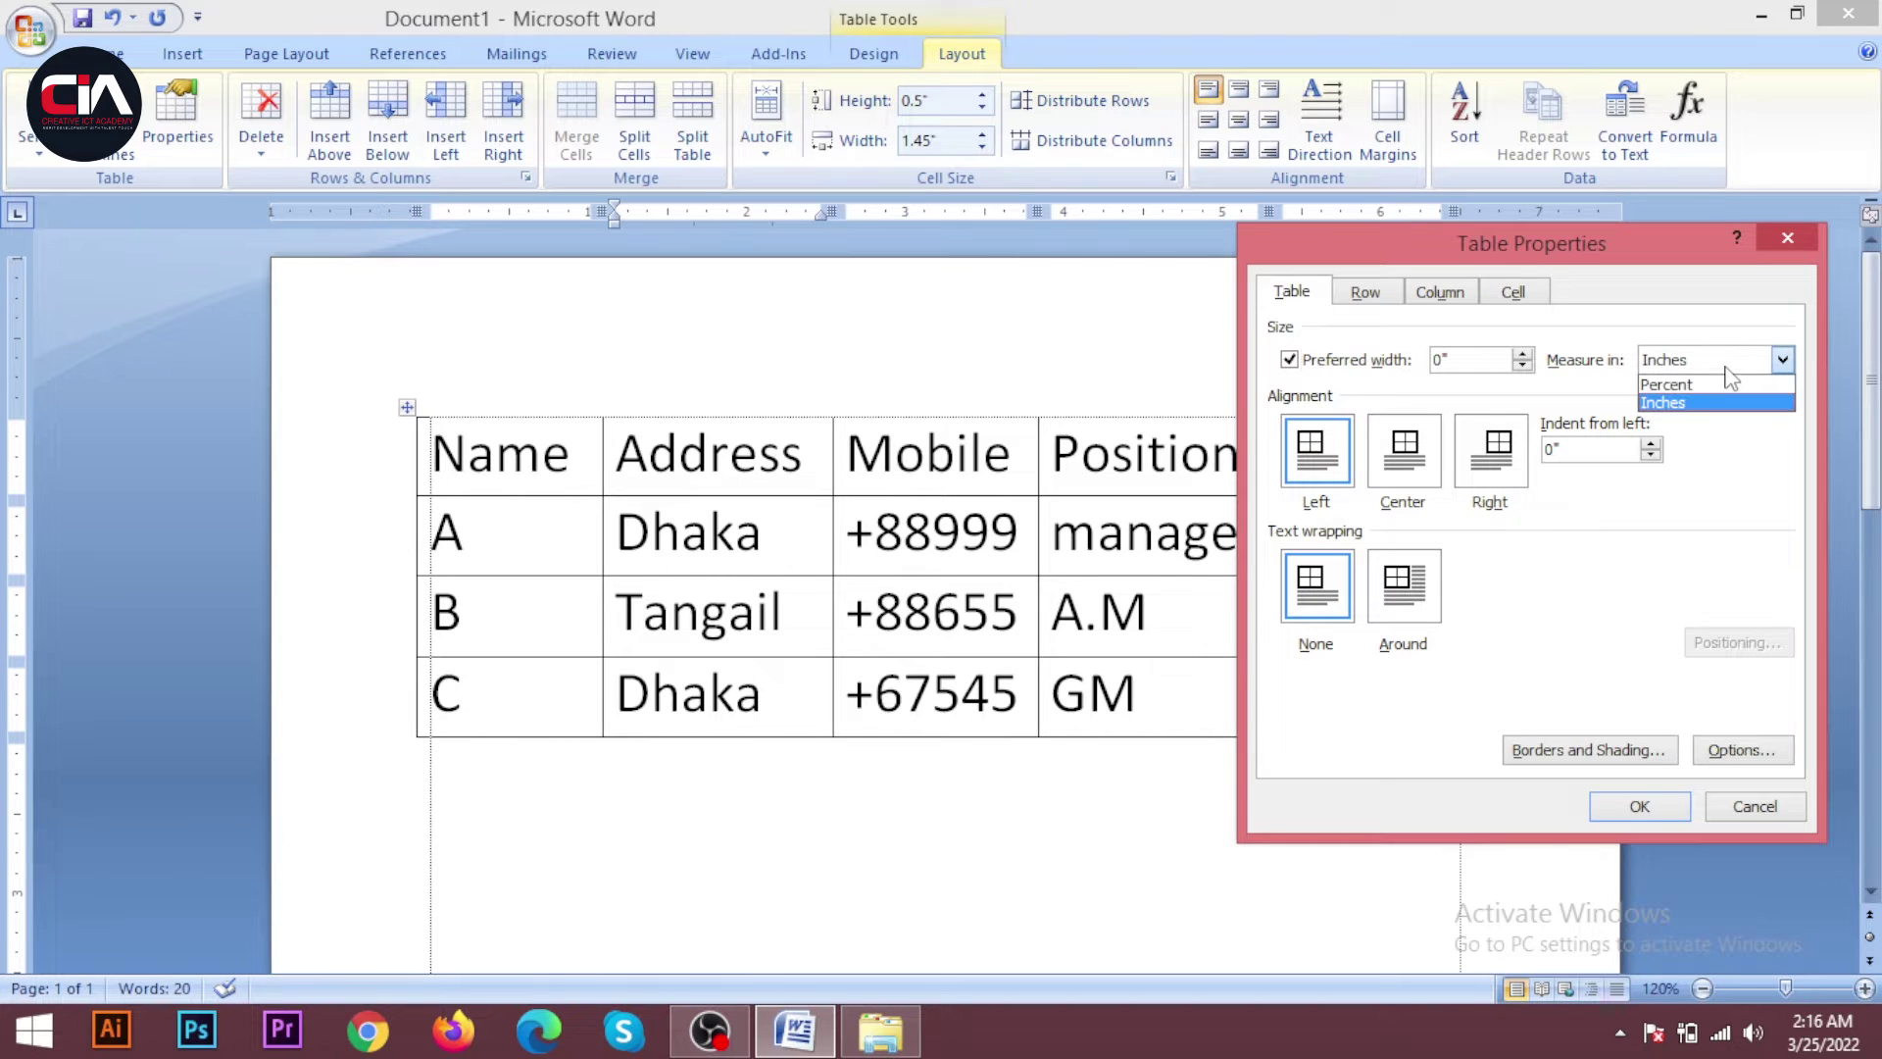
pyautogui.click(1617, 404)
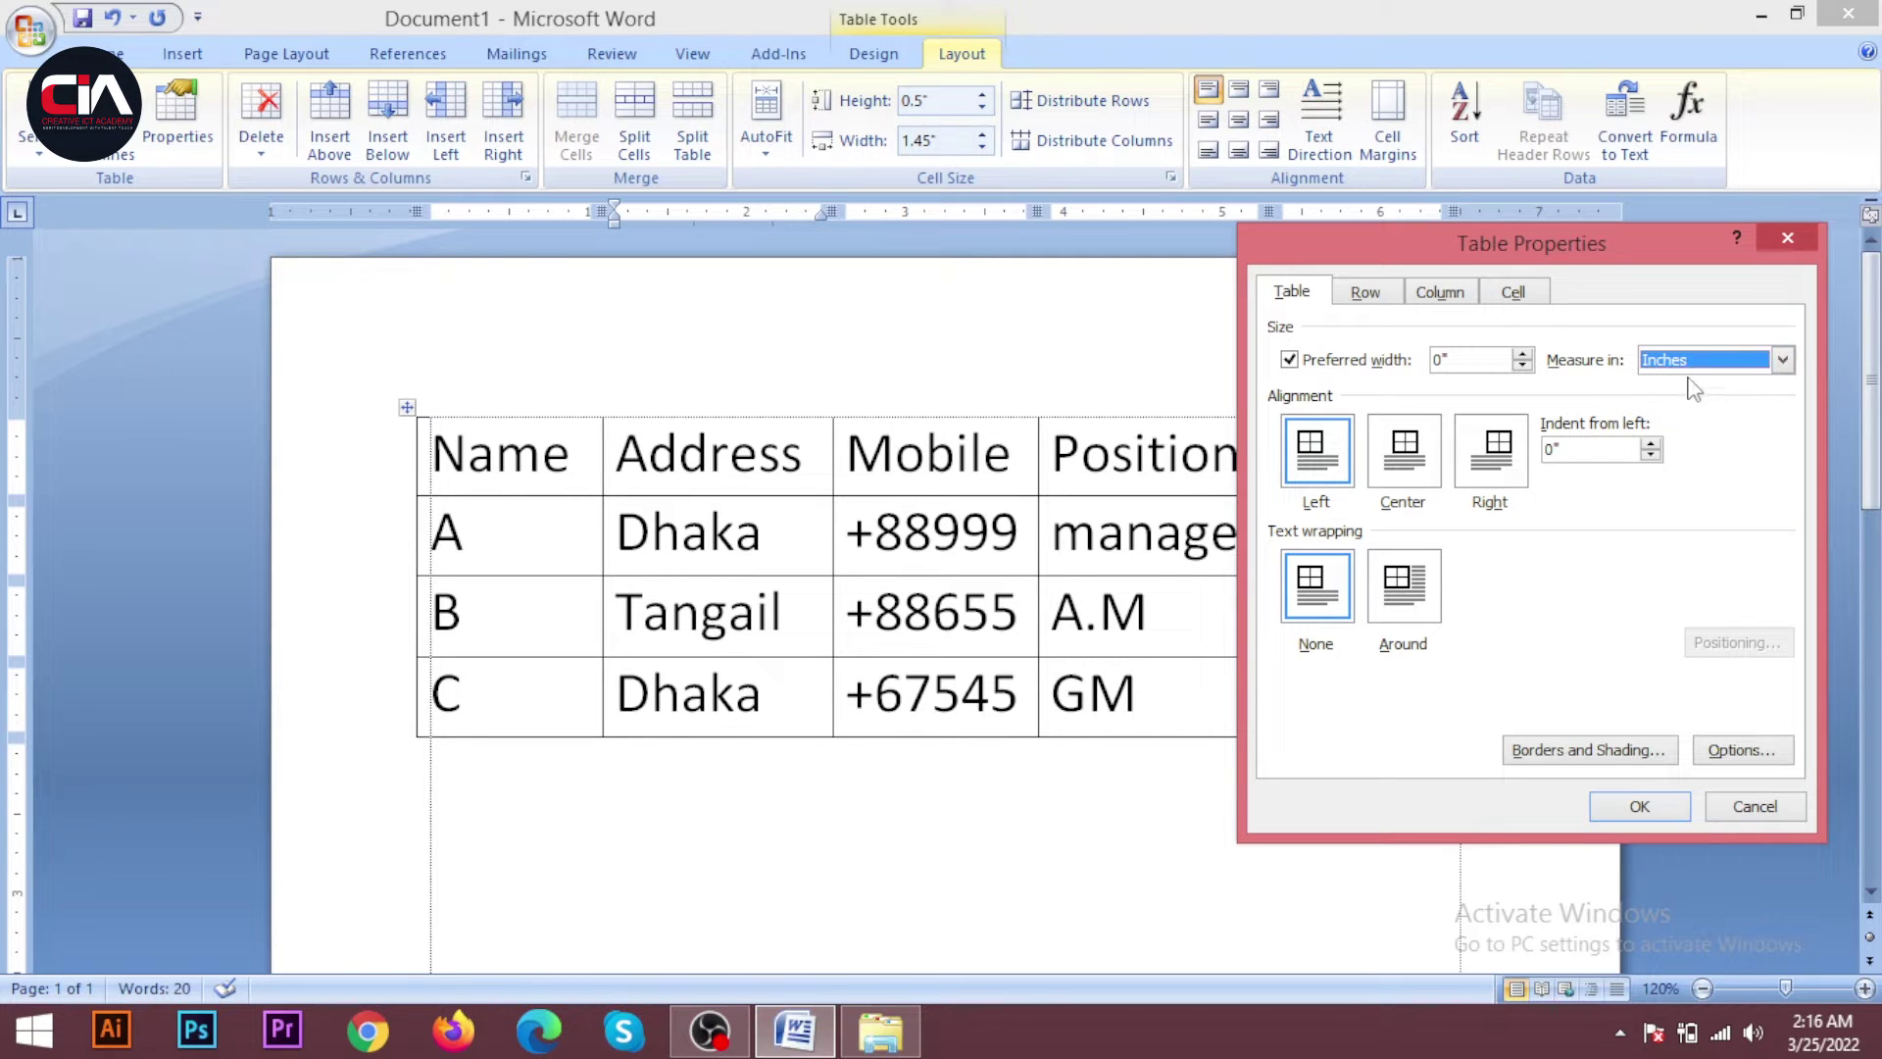
pyautogui.click(1449, 362)
pyautogui.moveTo(1449, 362); pyautogui.dragTo(1418, 383)
pyautogui.write('4')
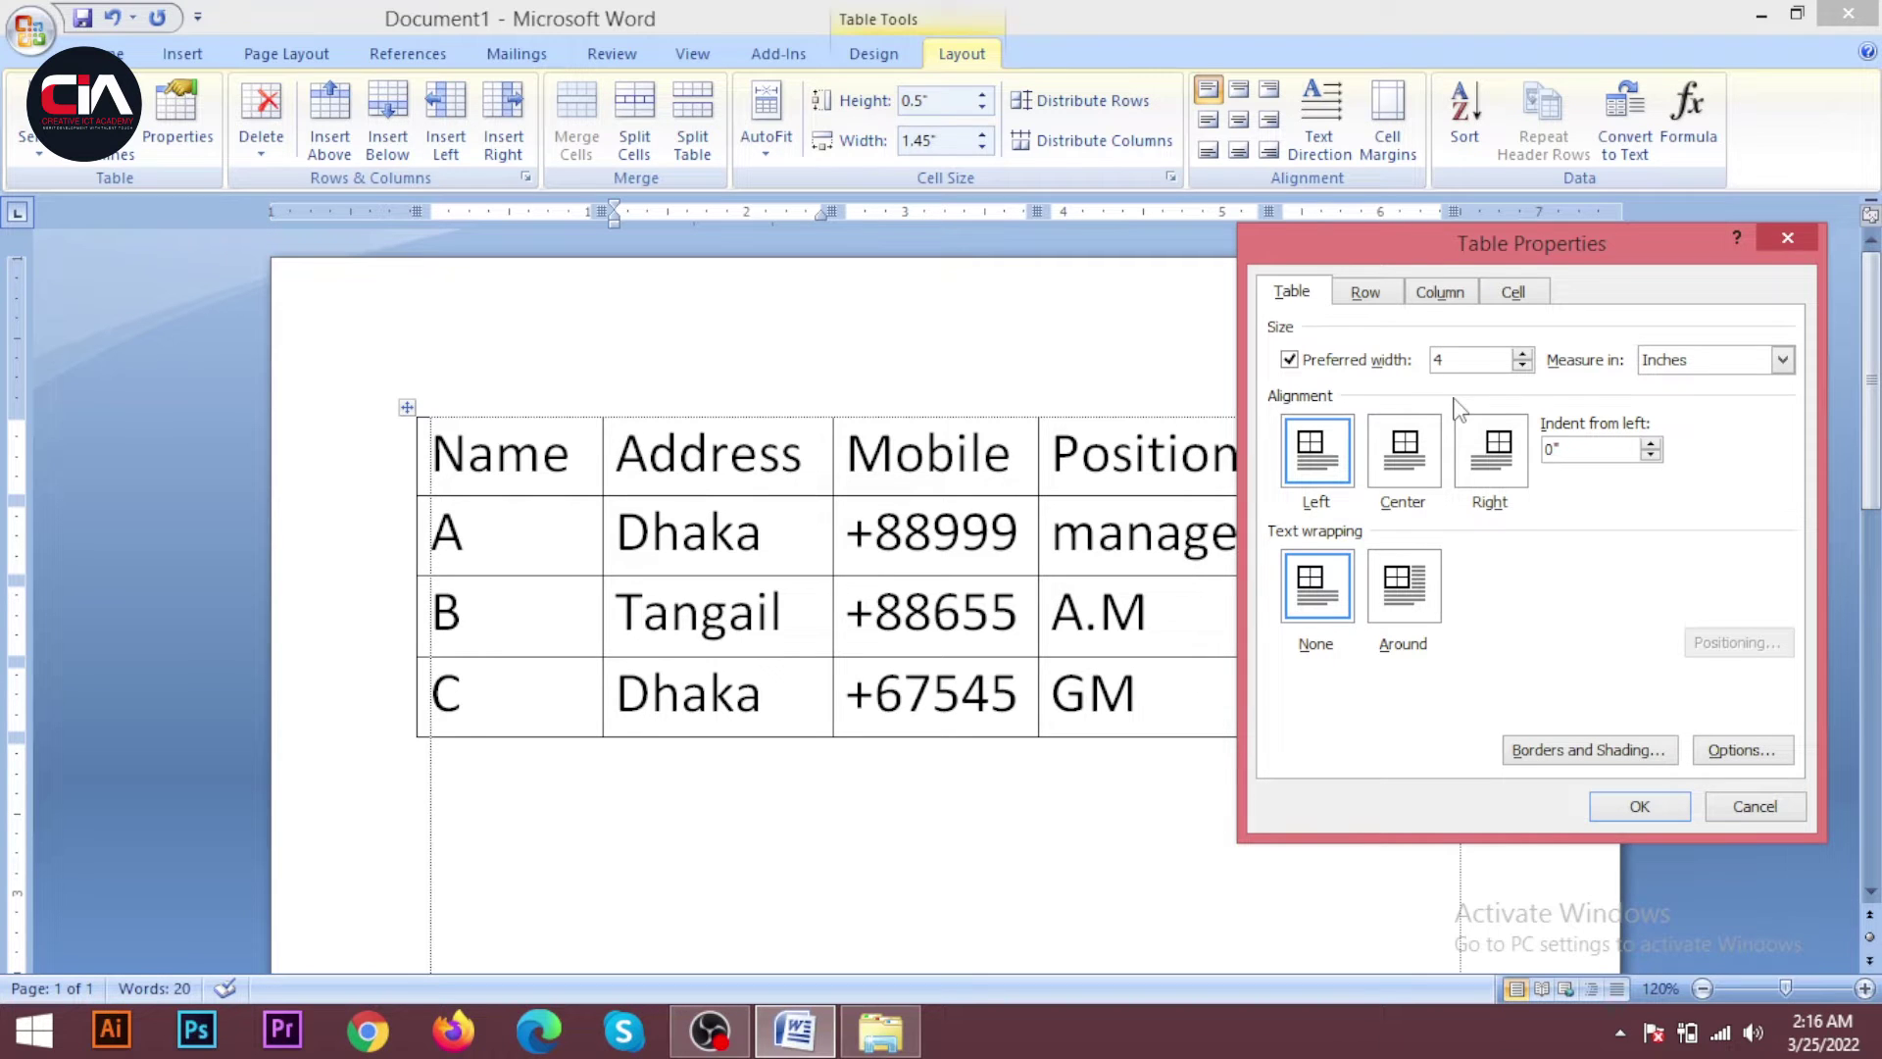
pyautogui.click(1642, 806)
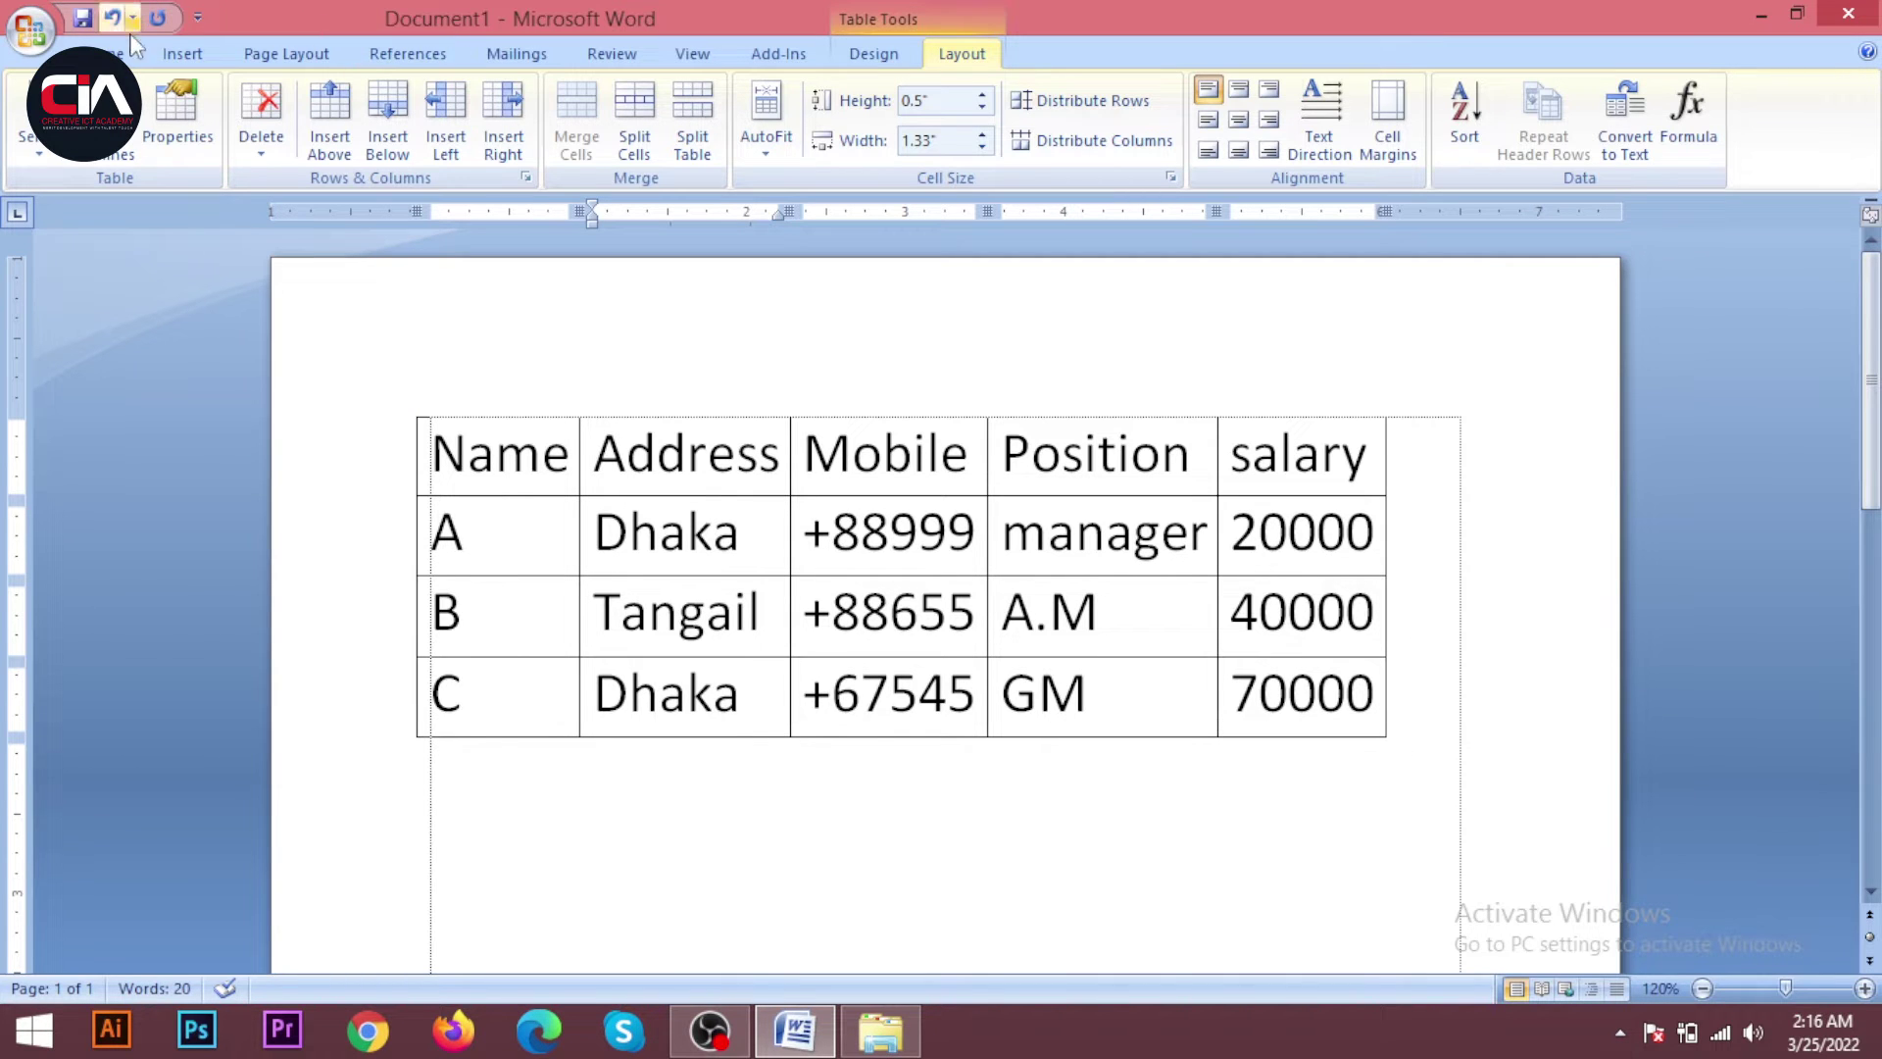
# Change the table's preferred width to 3 inches
pyautogui.click(176, 116)
pyautogui.moveTo(1469, 360); pyautogui.dragTo(1407, 374)
pyautogui.write('3')
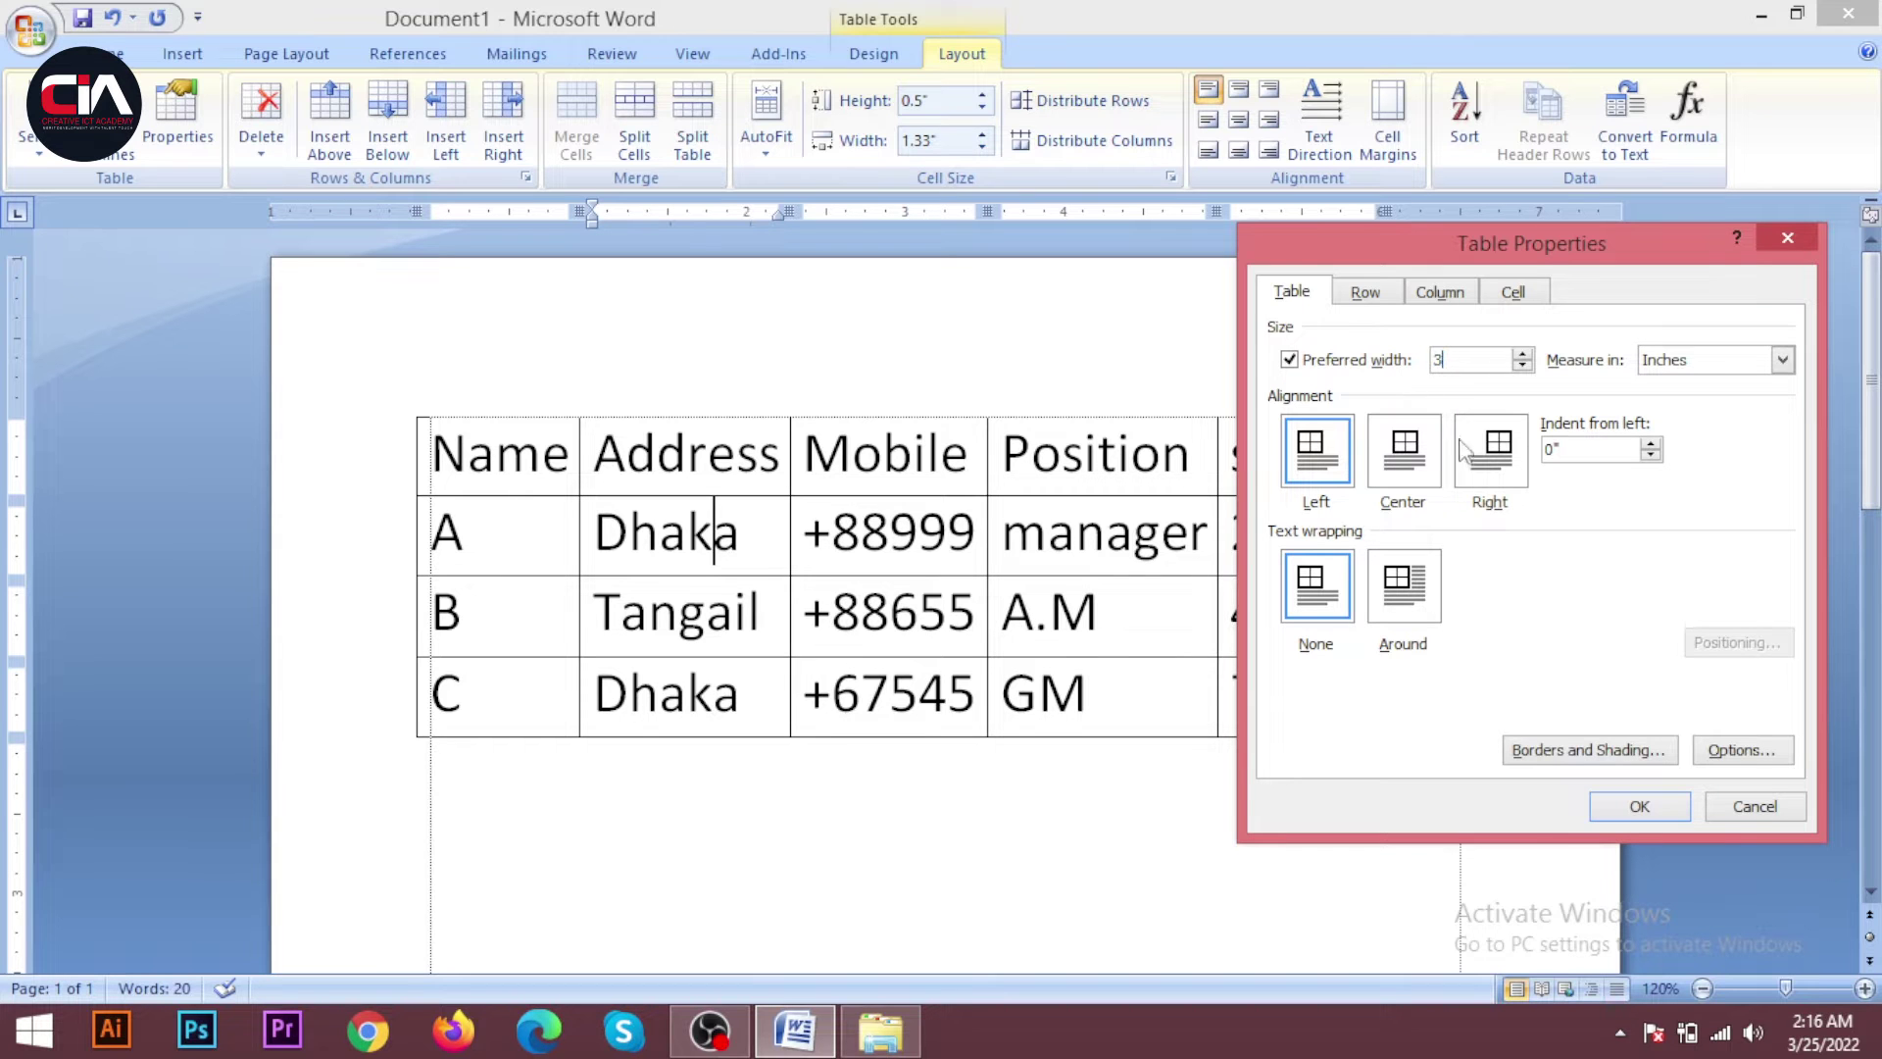
pyautogui.click(1625, 813)
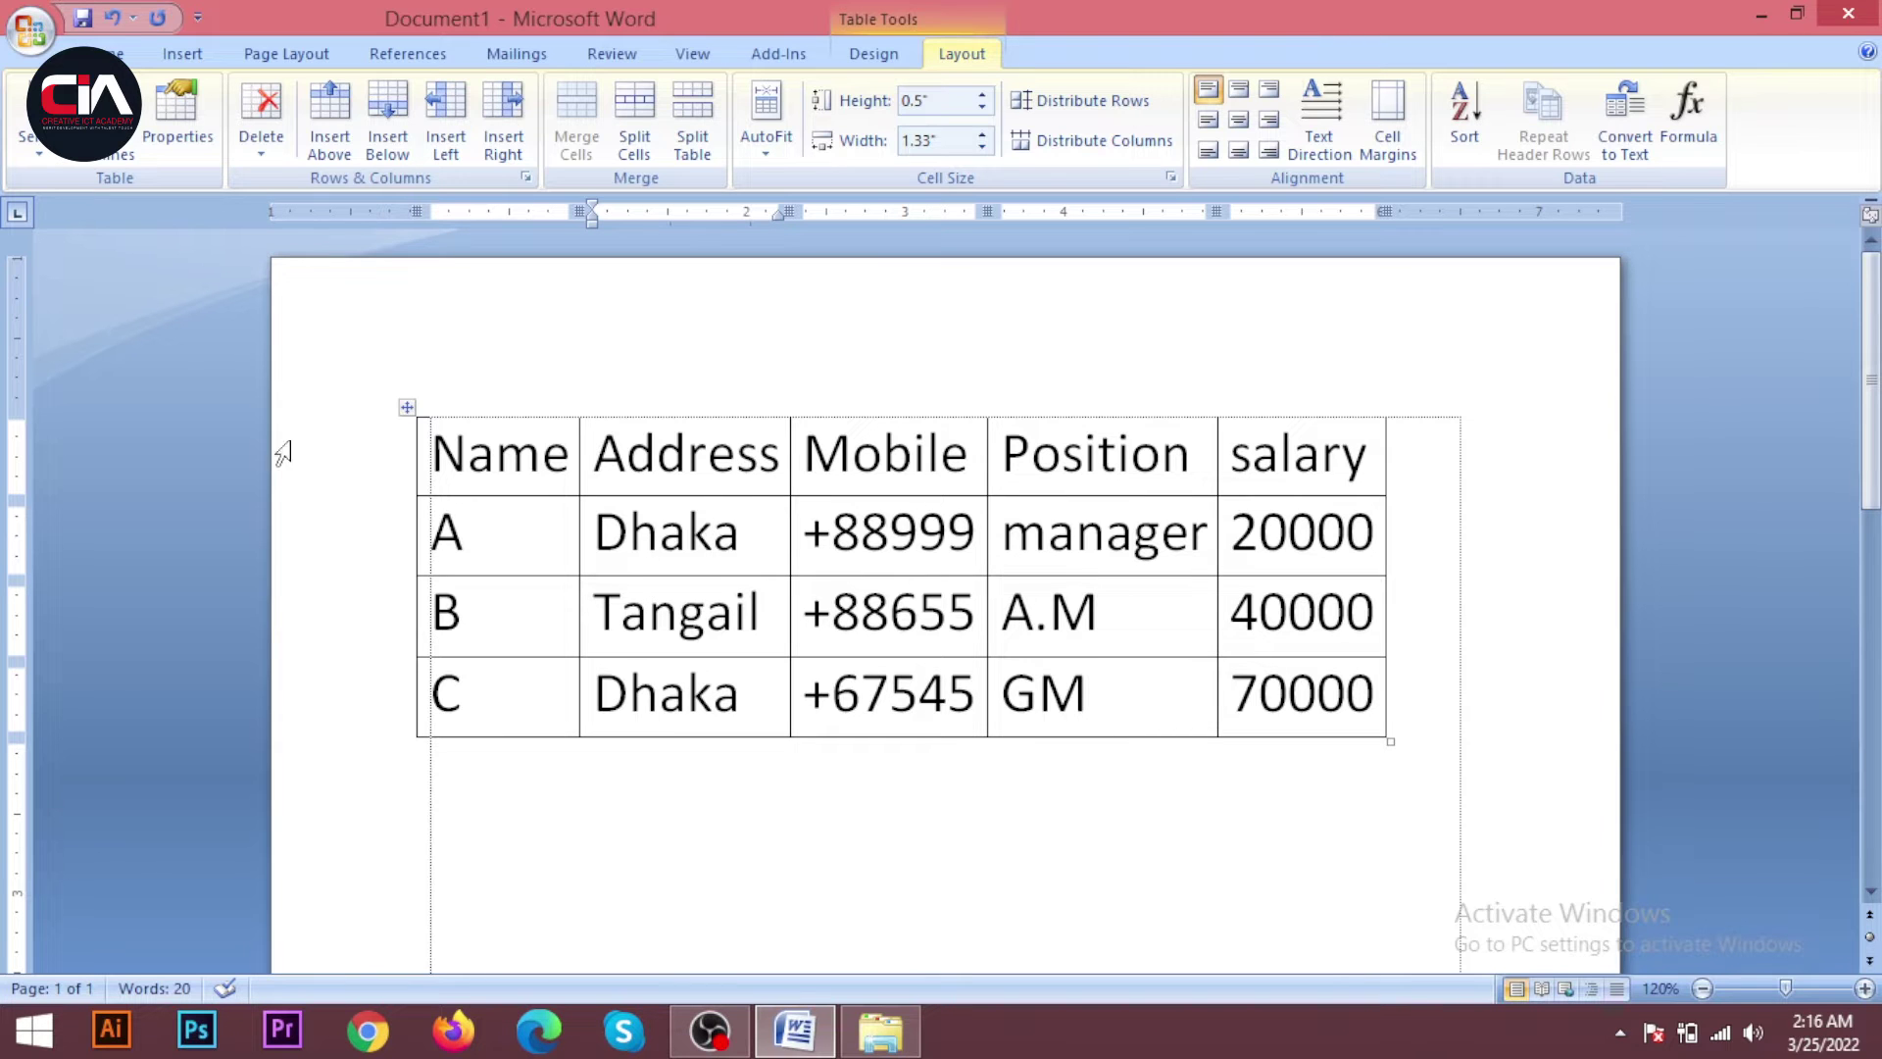
# Reapply the table's preferred width, ending at 5 inches
pyautogui.click(177, 116)
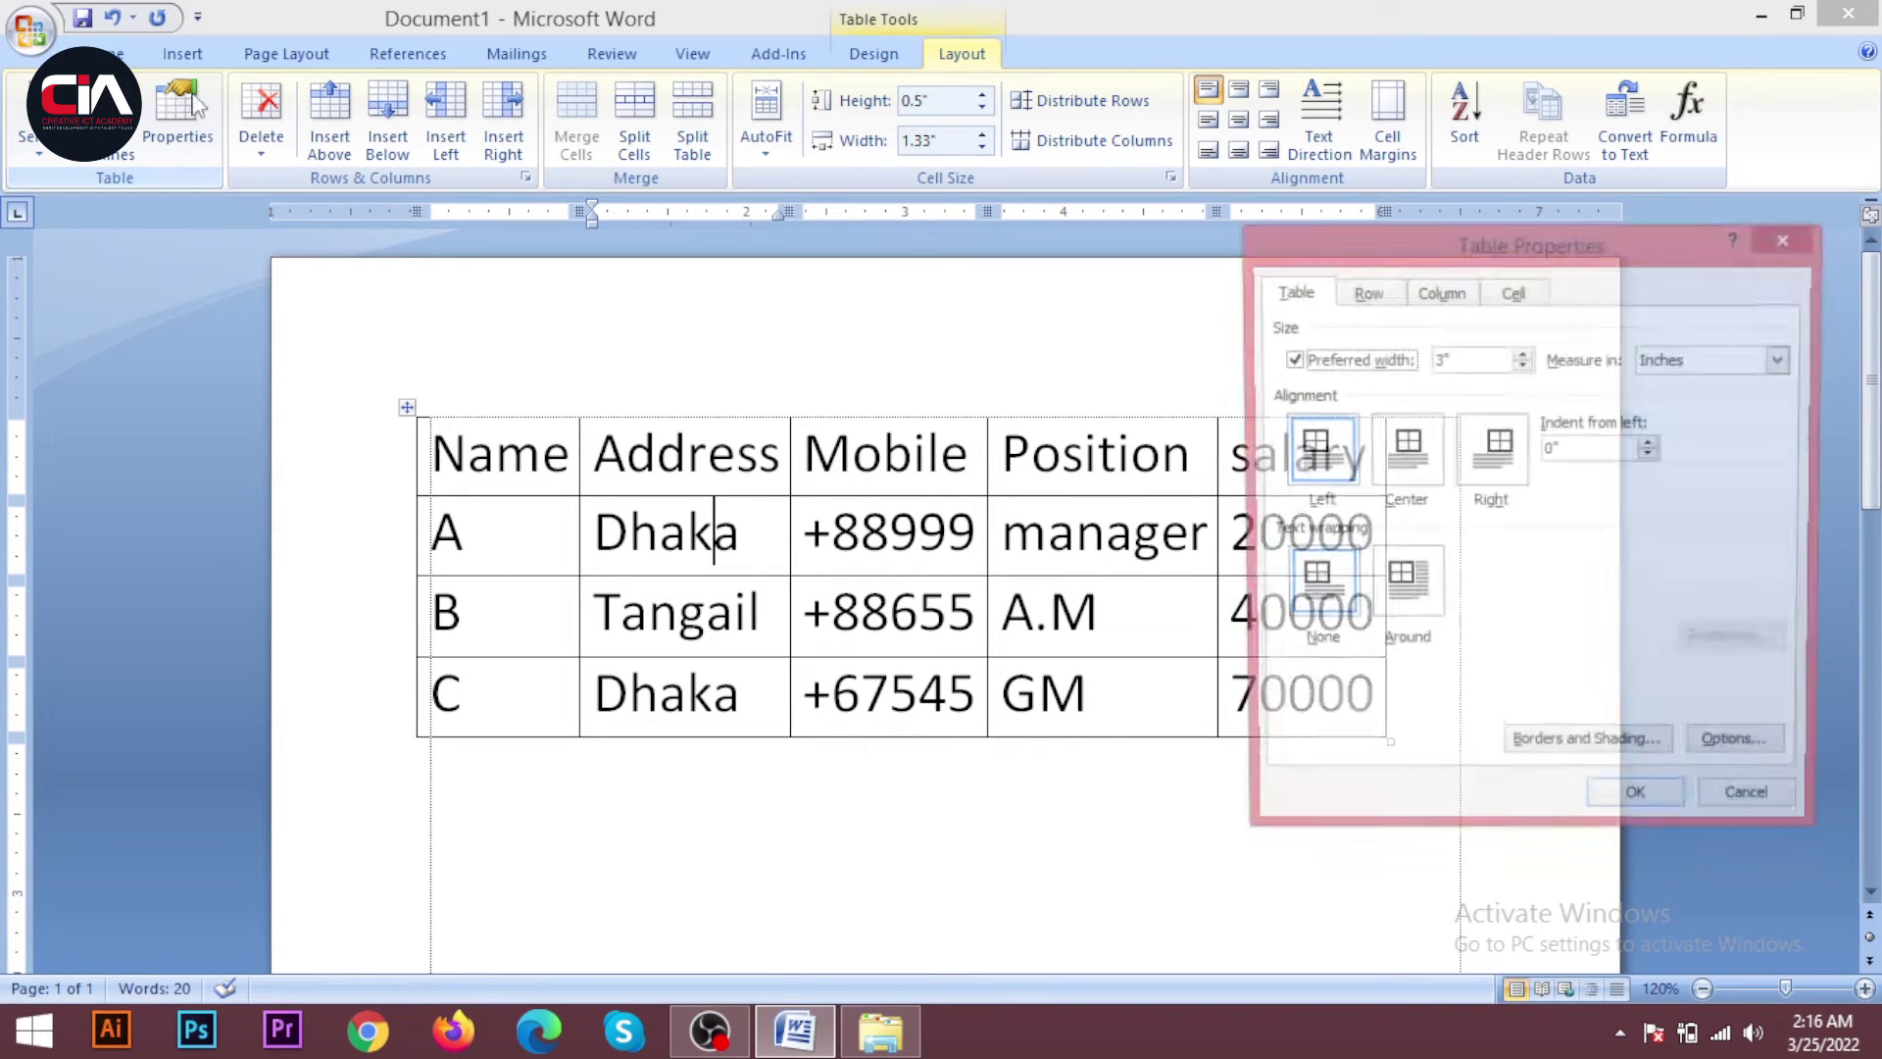
pyautogui.moveTo(1489, 351); pyautogui.dragTo(1377, 361)
pyautogui.write('5')
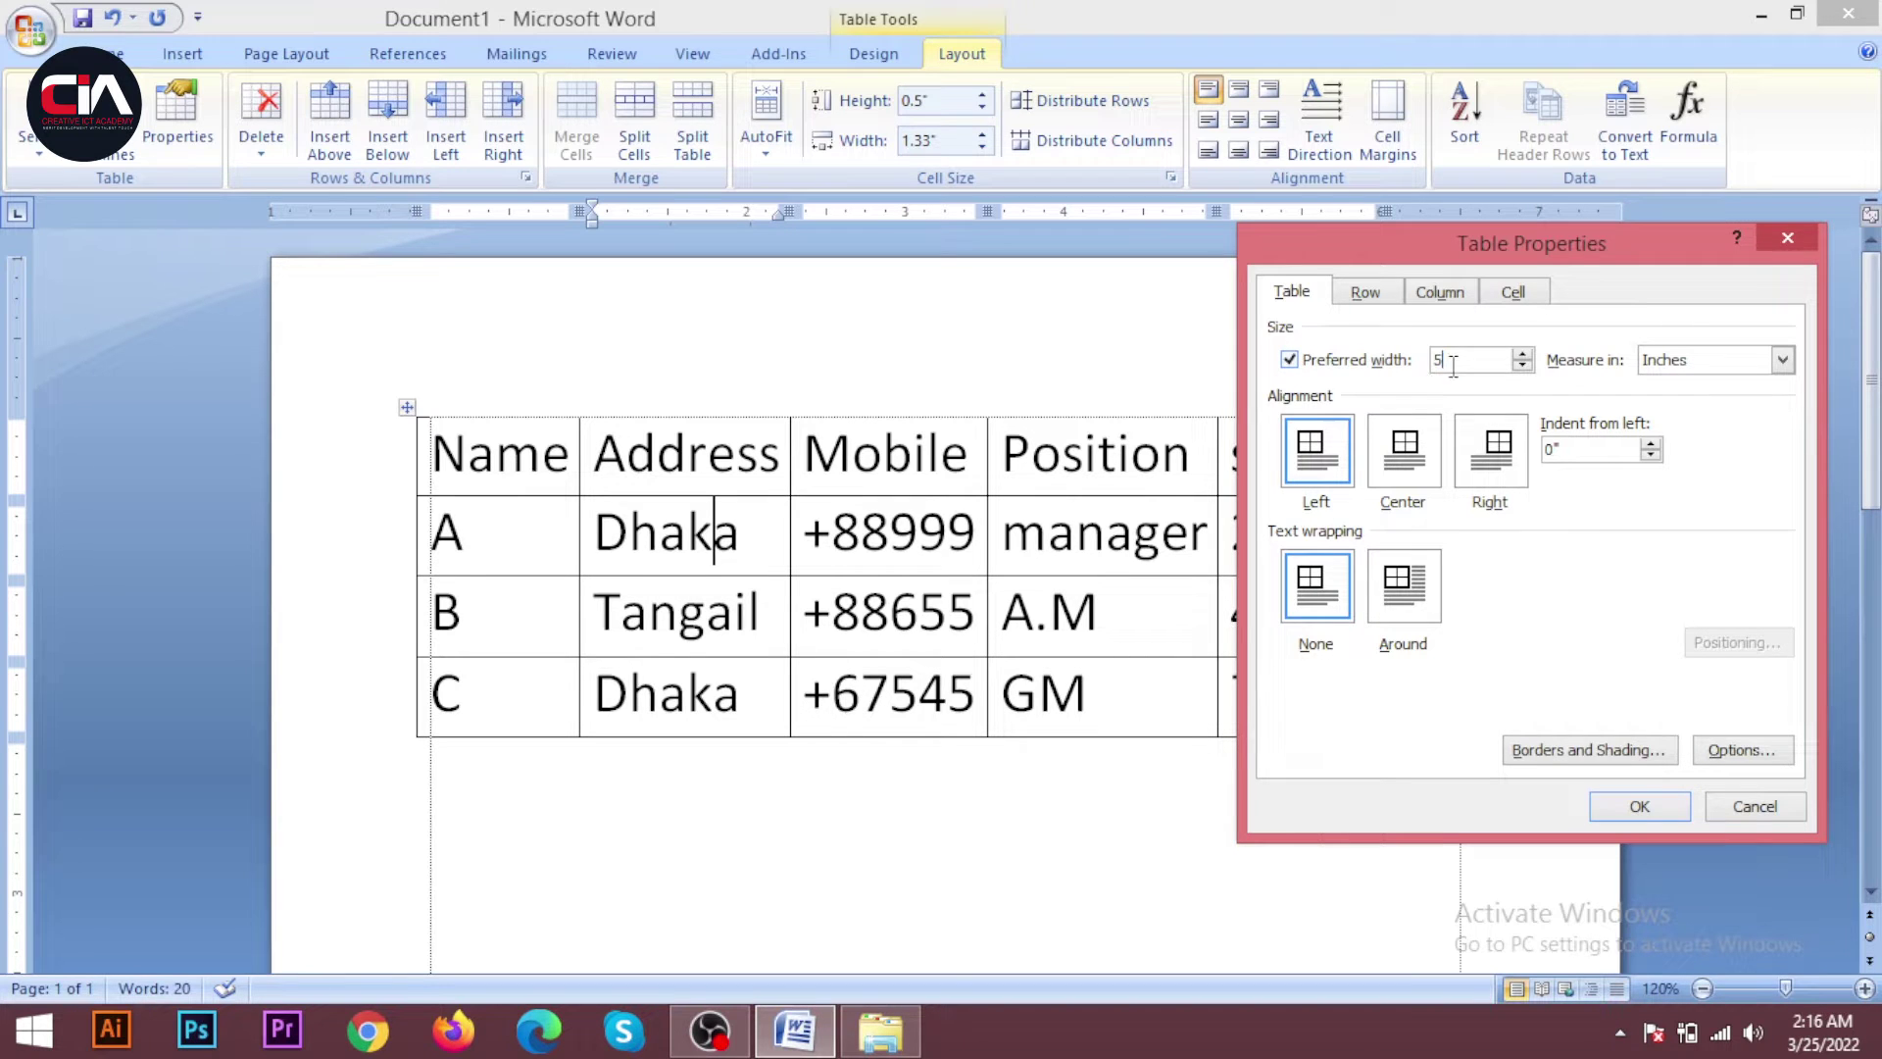
pyautogui.click(1641, 803)
pyautogui.click(1256, 612)
pyautogui.click(186, 127)
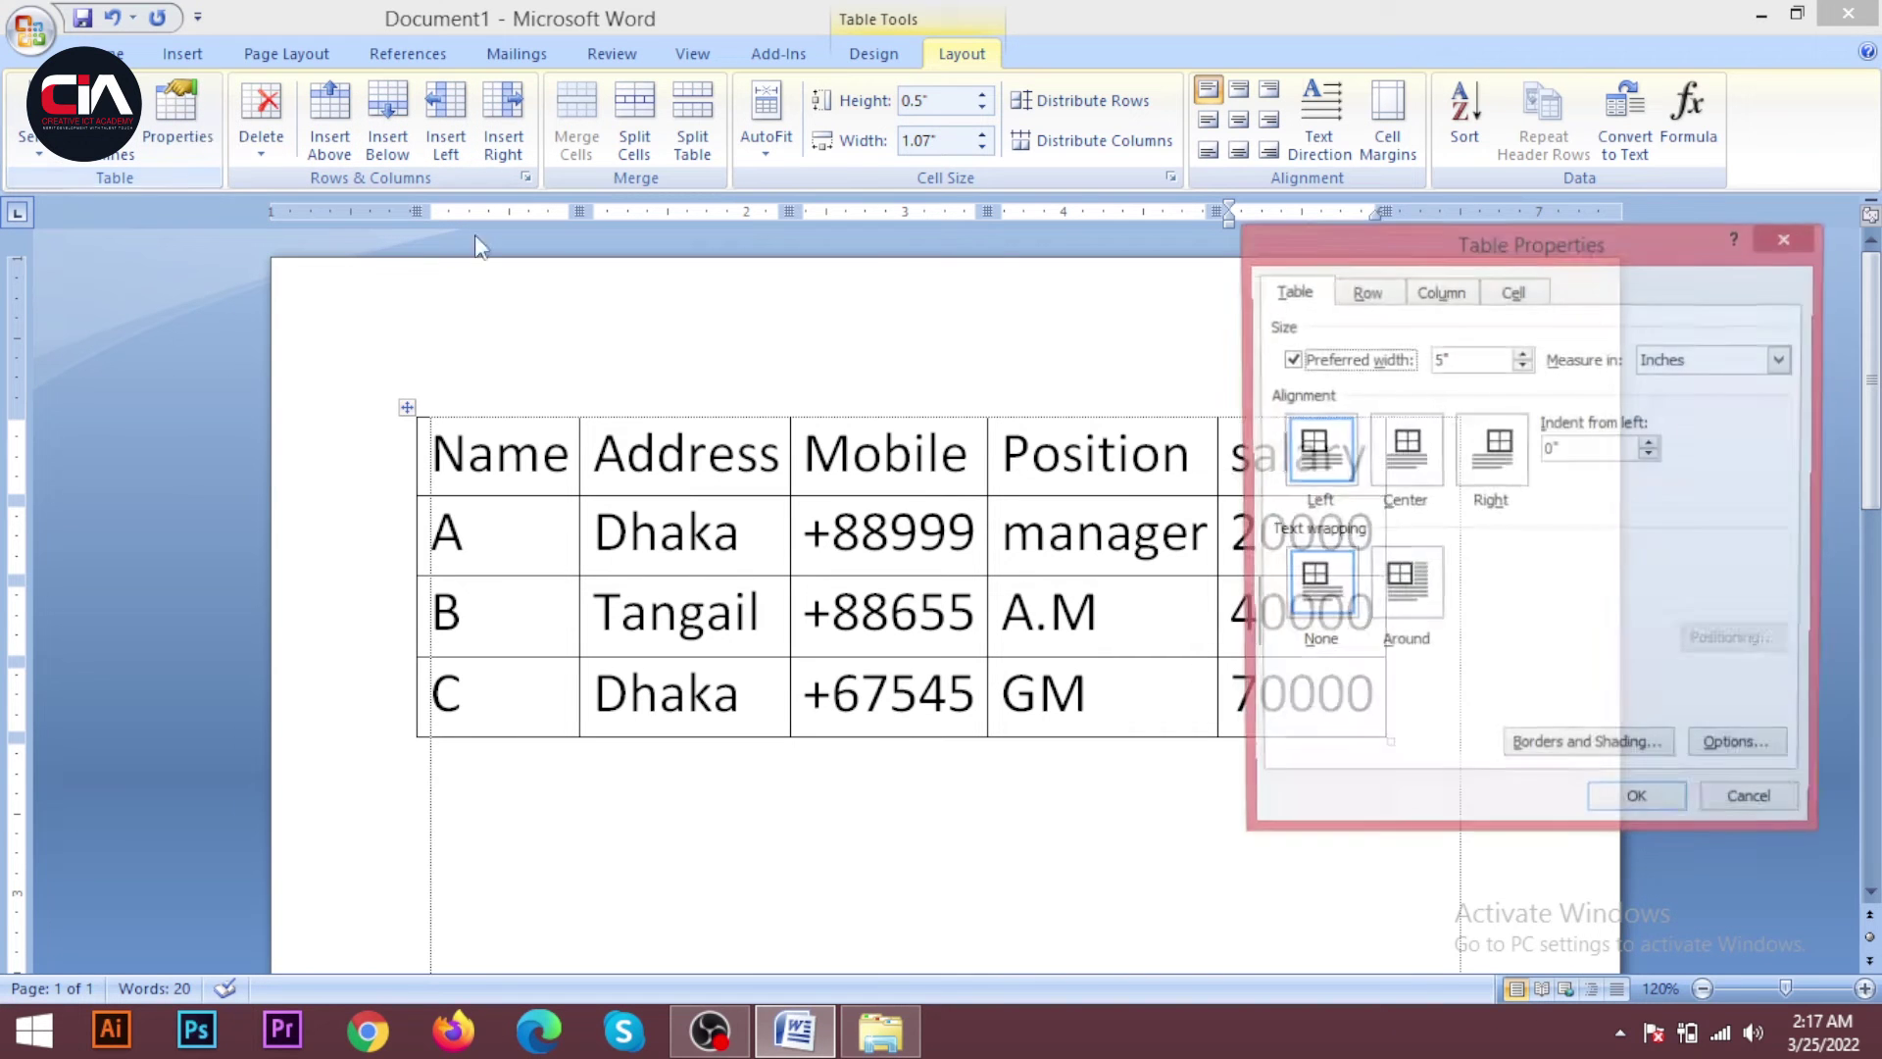
pyautogui.moveTo(1452, 362); pyautogui.dragTo(1423, 360)
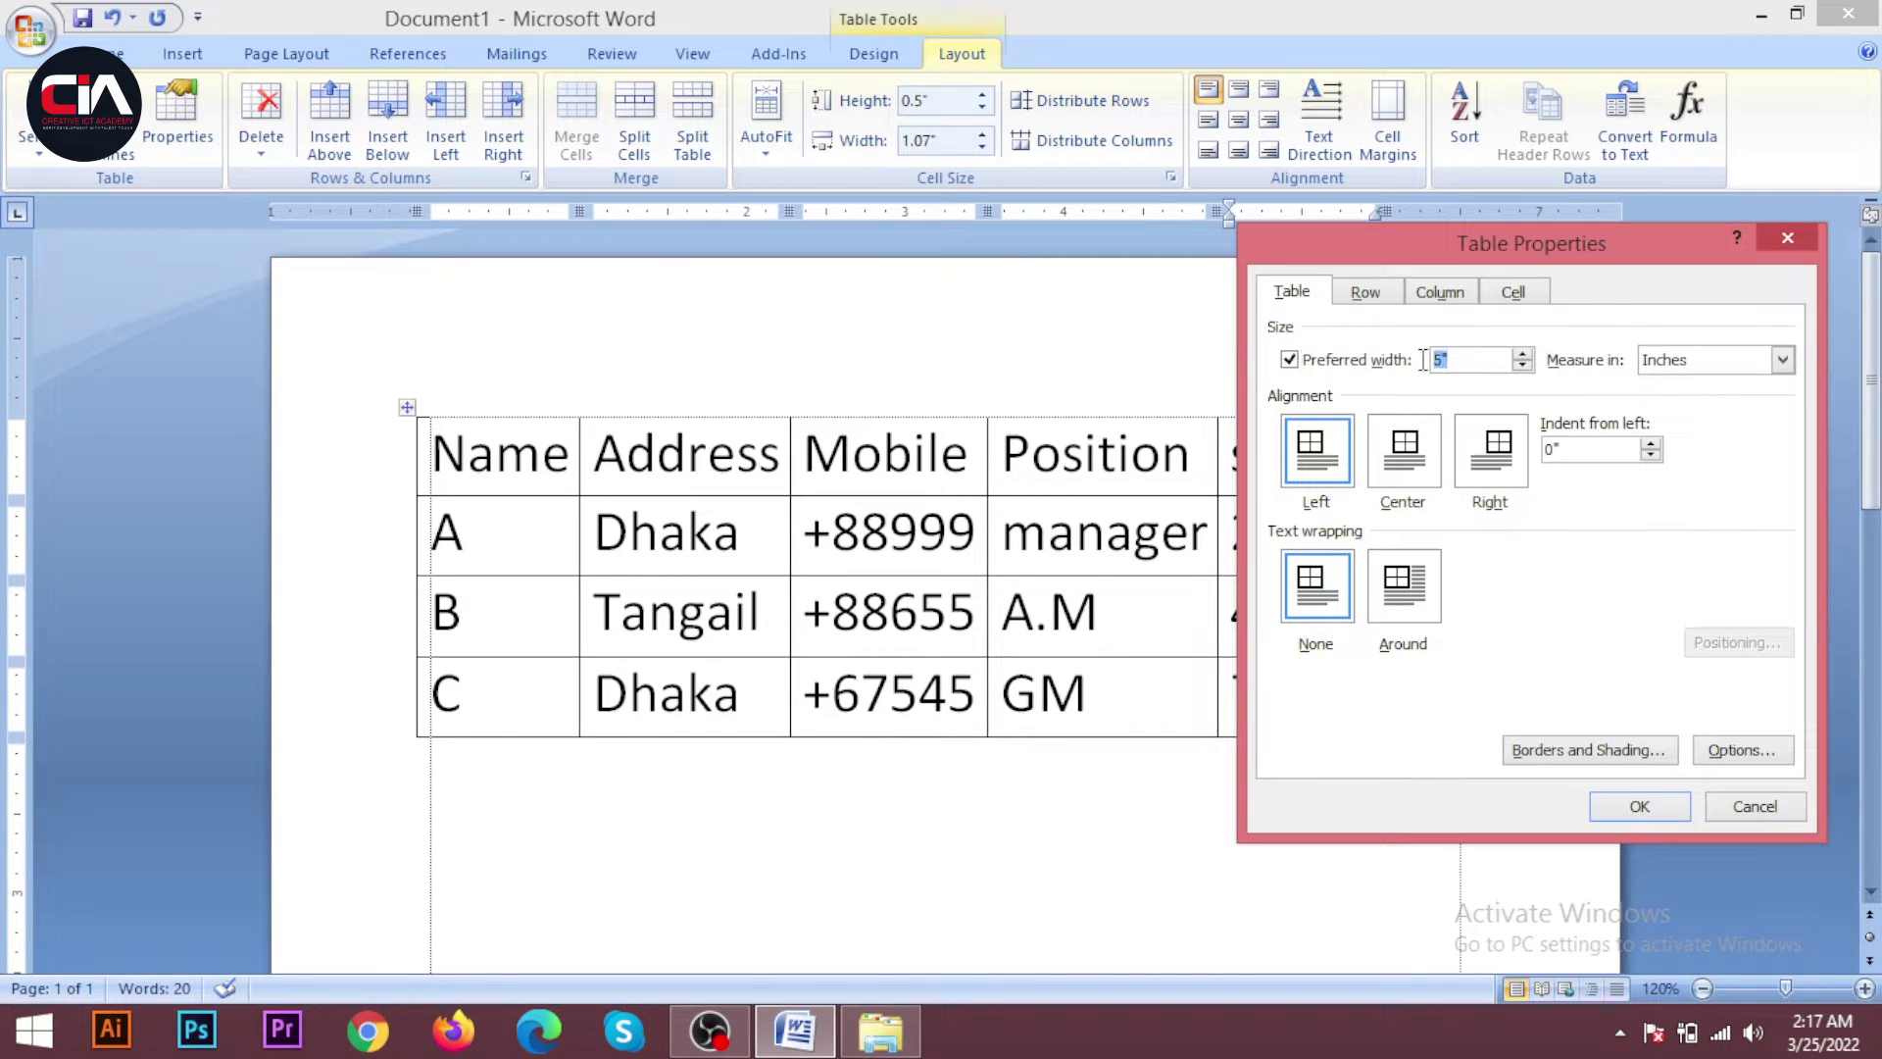
pyautogui.write('4')
pyautogui.click(1642, 804)
# Change the preferred width to 3.5 inches and select the entire table
pyautogui.click(1348, 691)
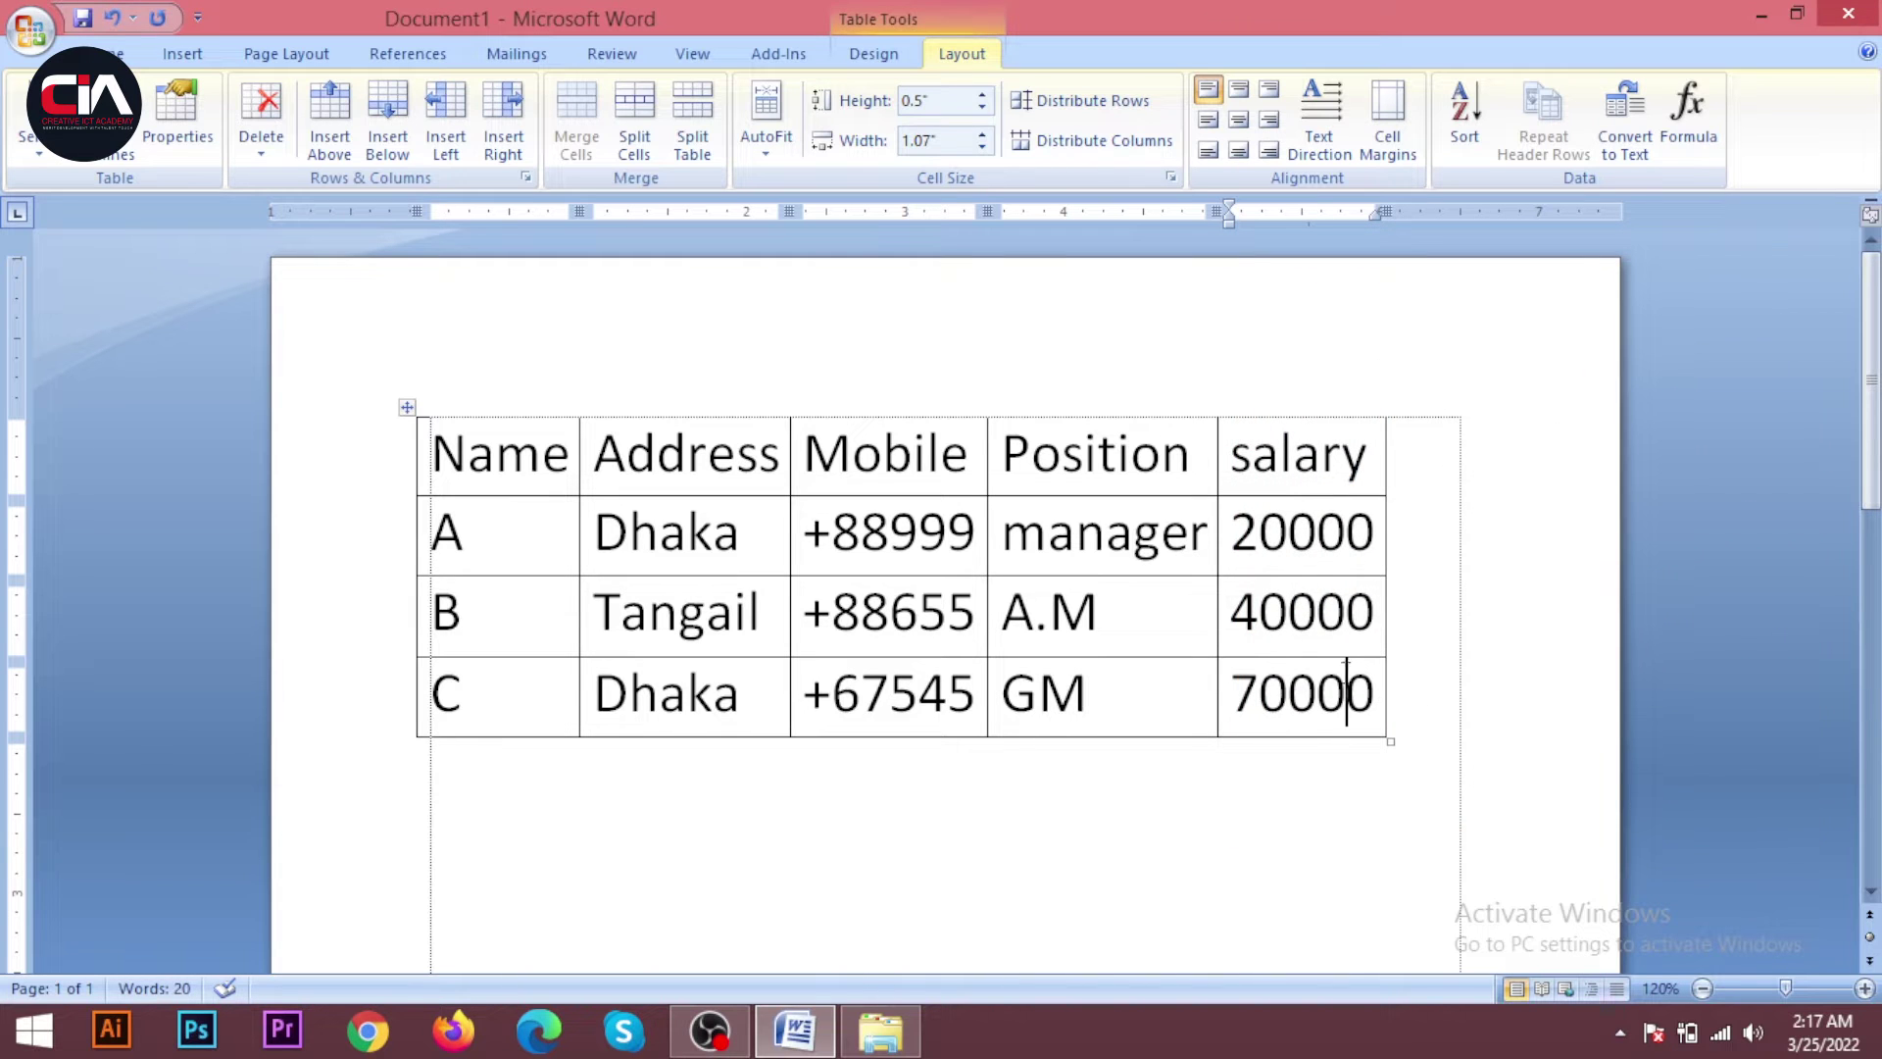
pyautogui.click(179, 119)
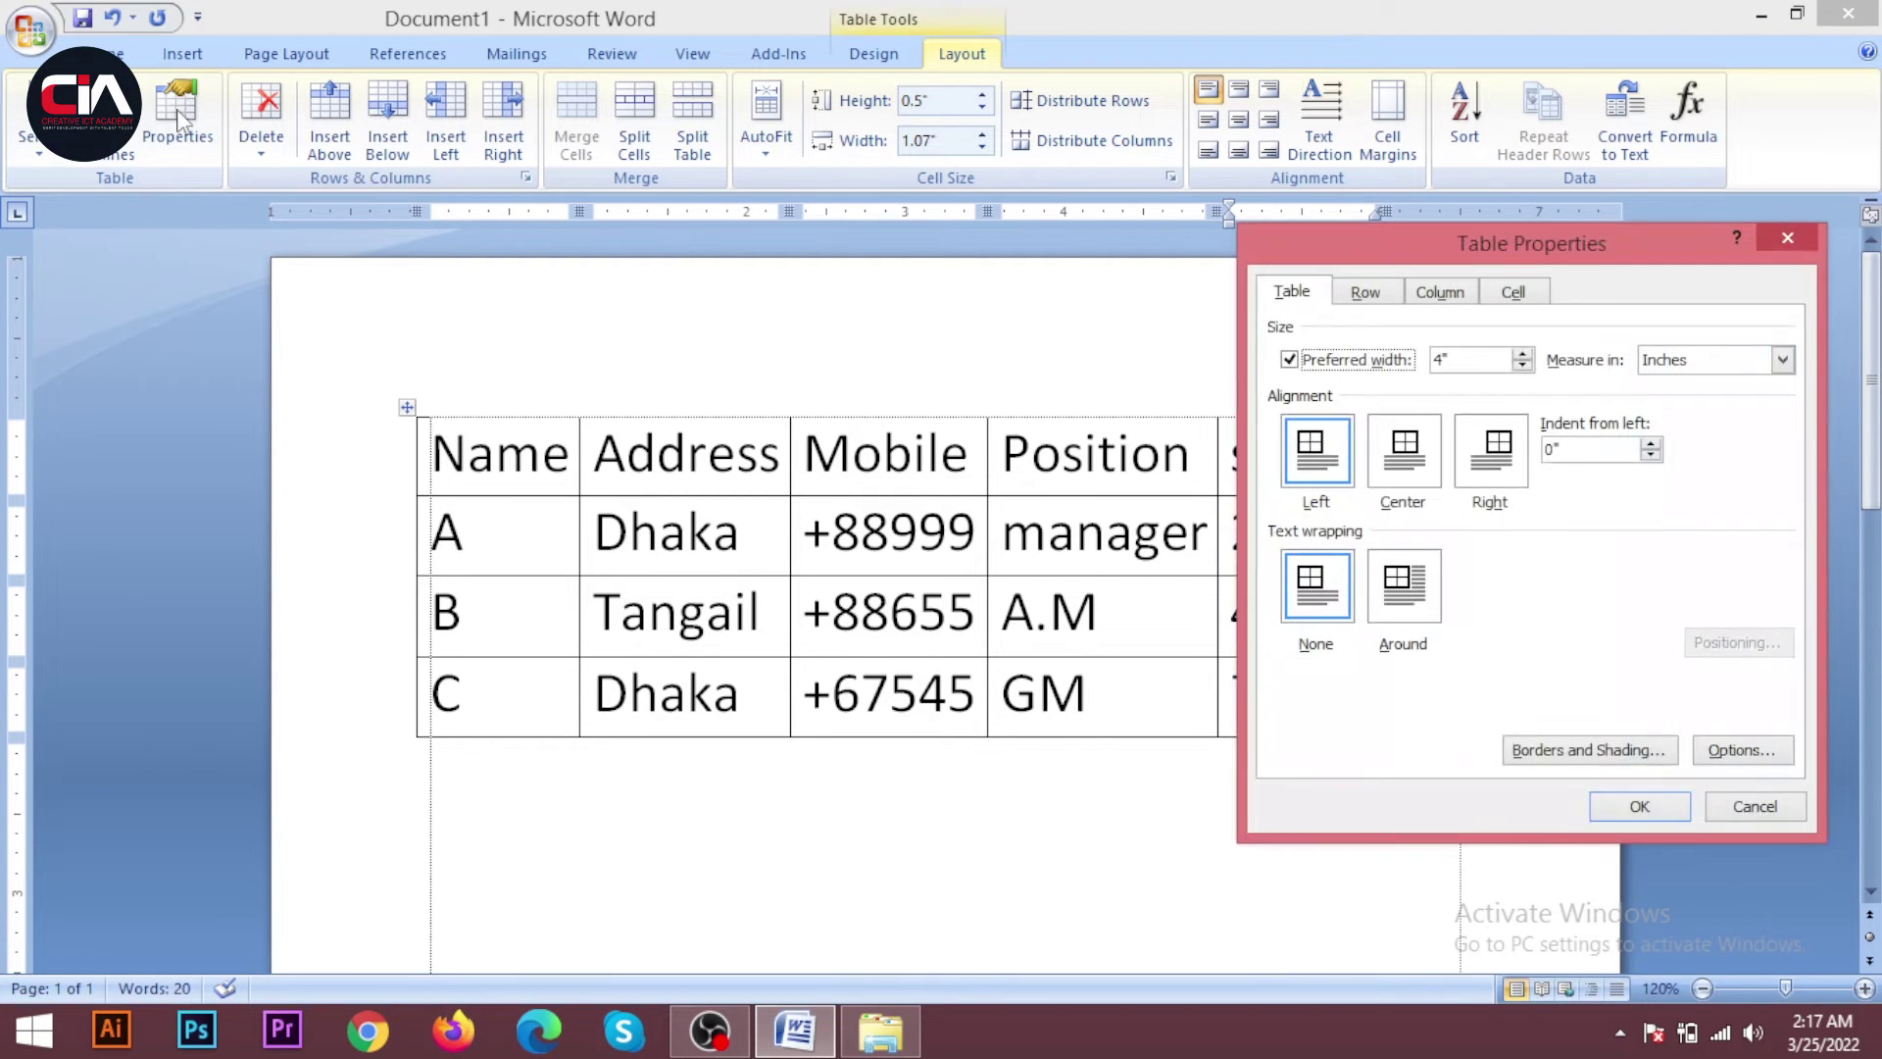
pyautogui.click(1472, 360)
pyautogui.write('3.5')
pyautogui.click(1635, 804)
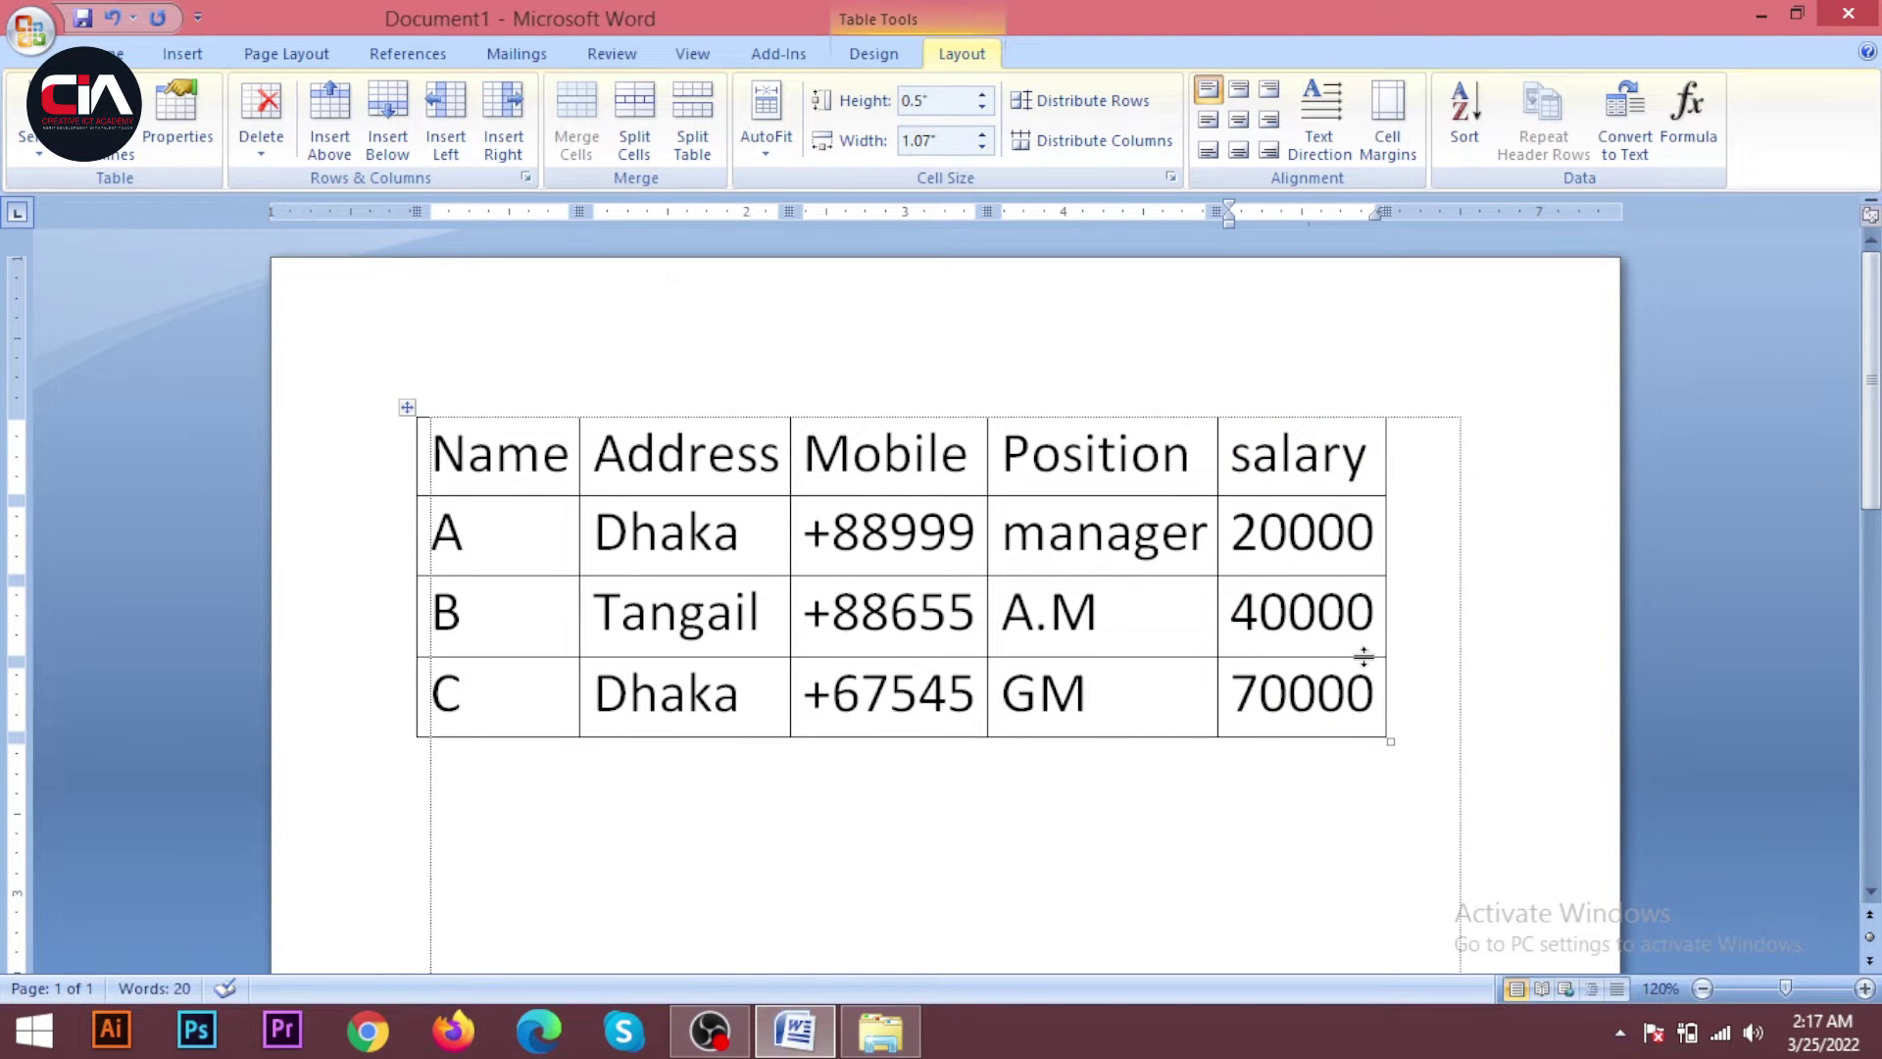
pyautogui.click(1104, 610)
pyautogui.click(407, 409)
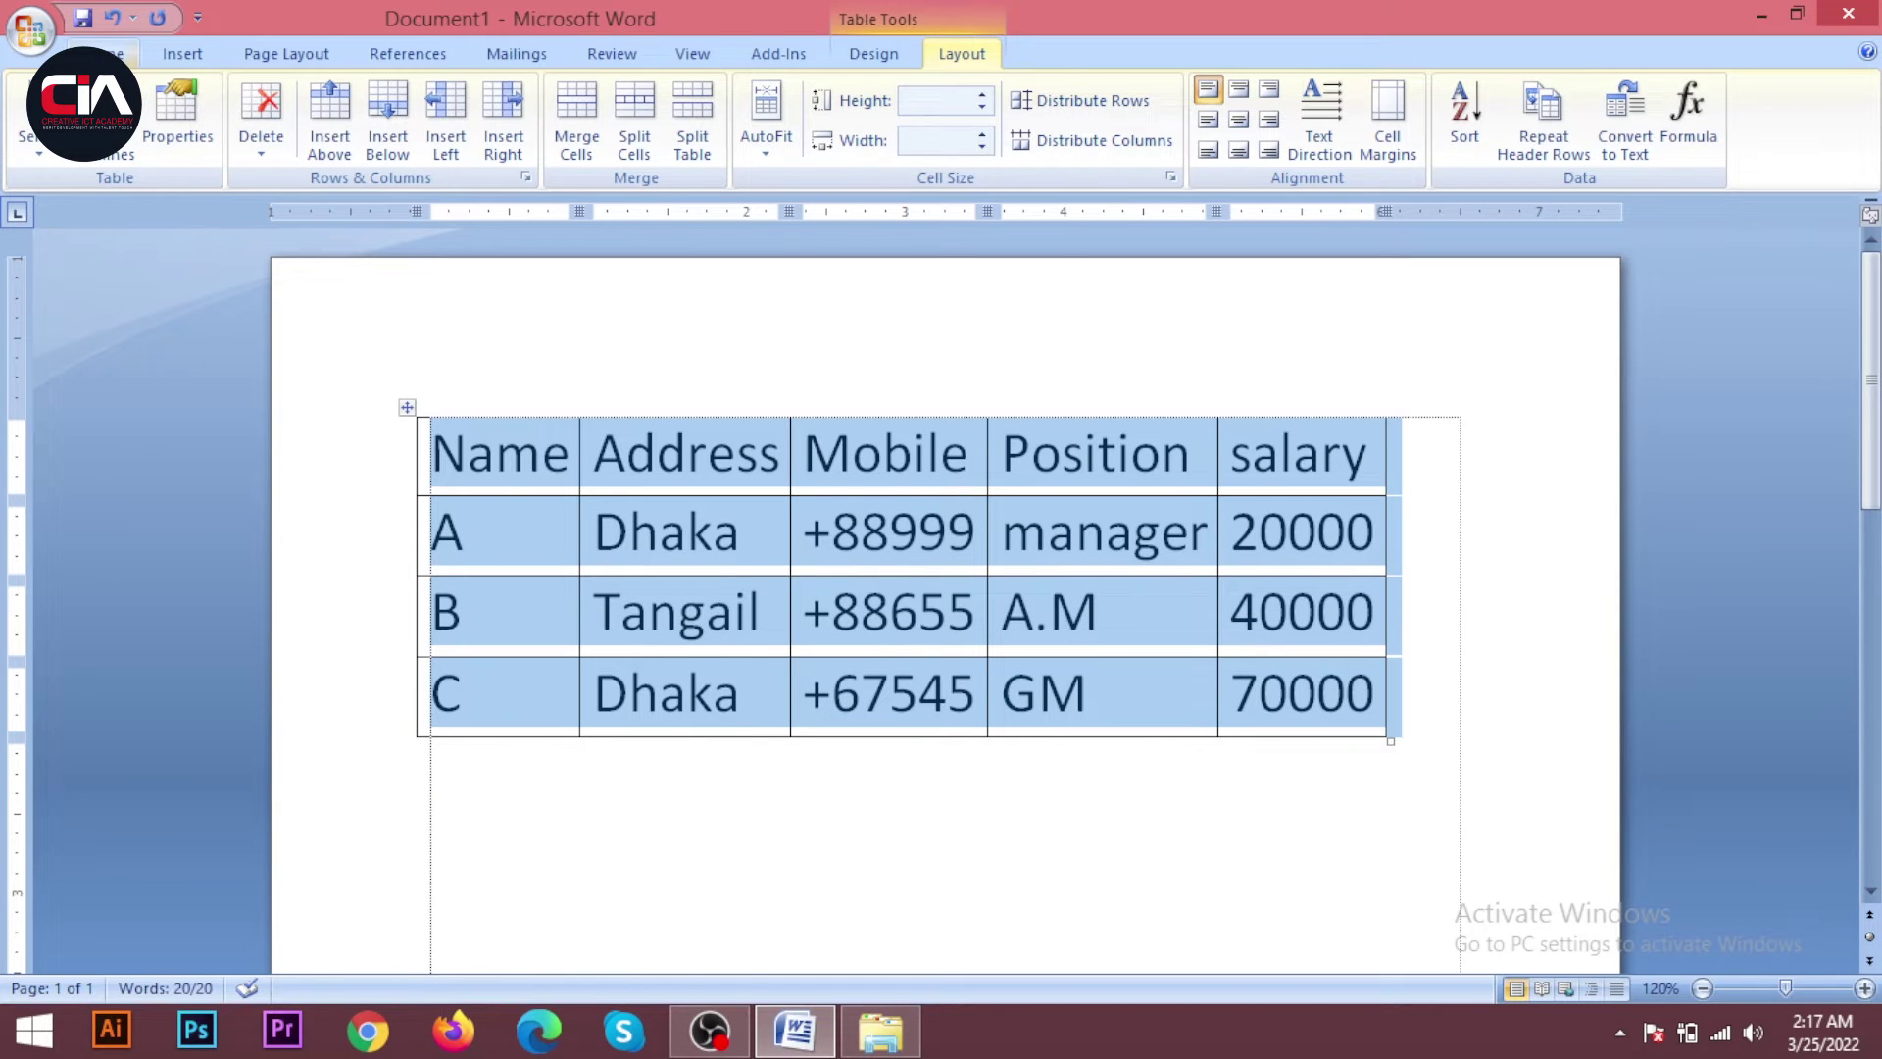
# Set all the table text to 16 pt from the Home tab
pyautogui.click(106, 54)
pyautogui.click(459, 100)
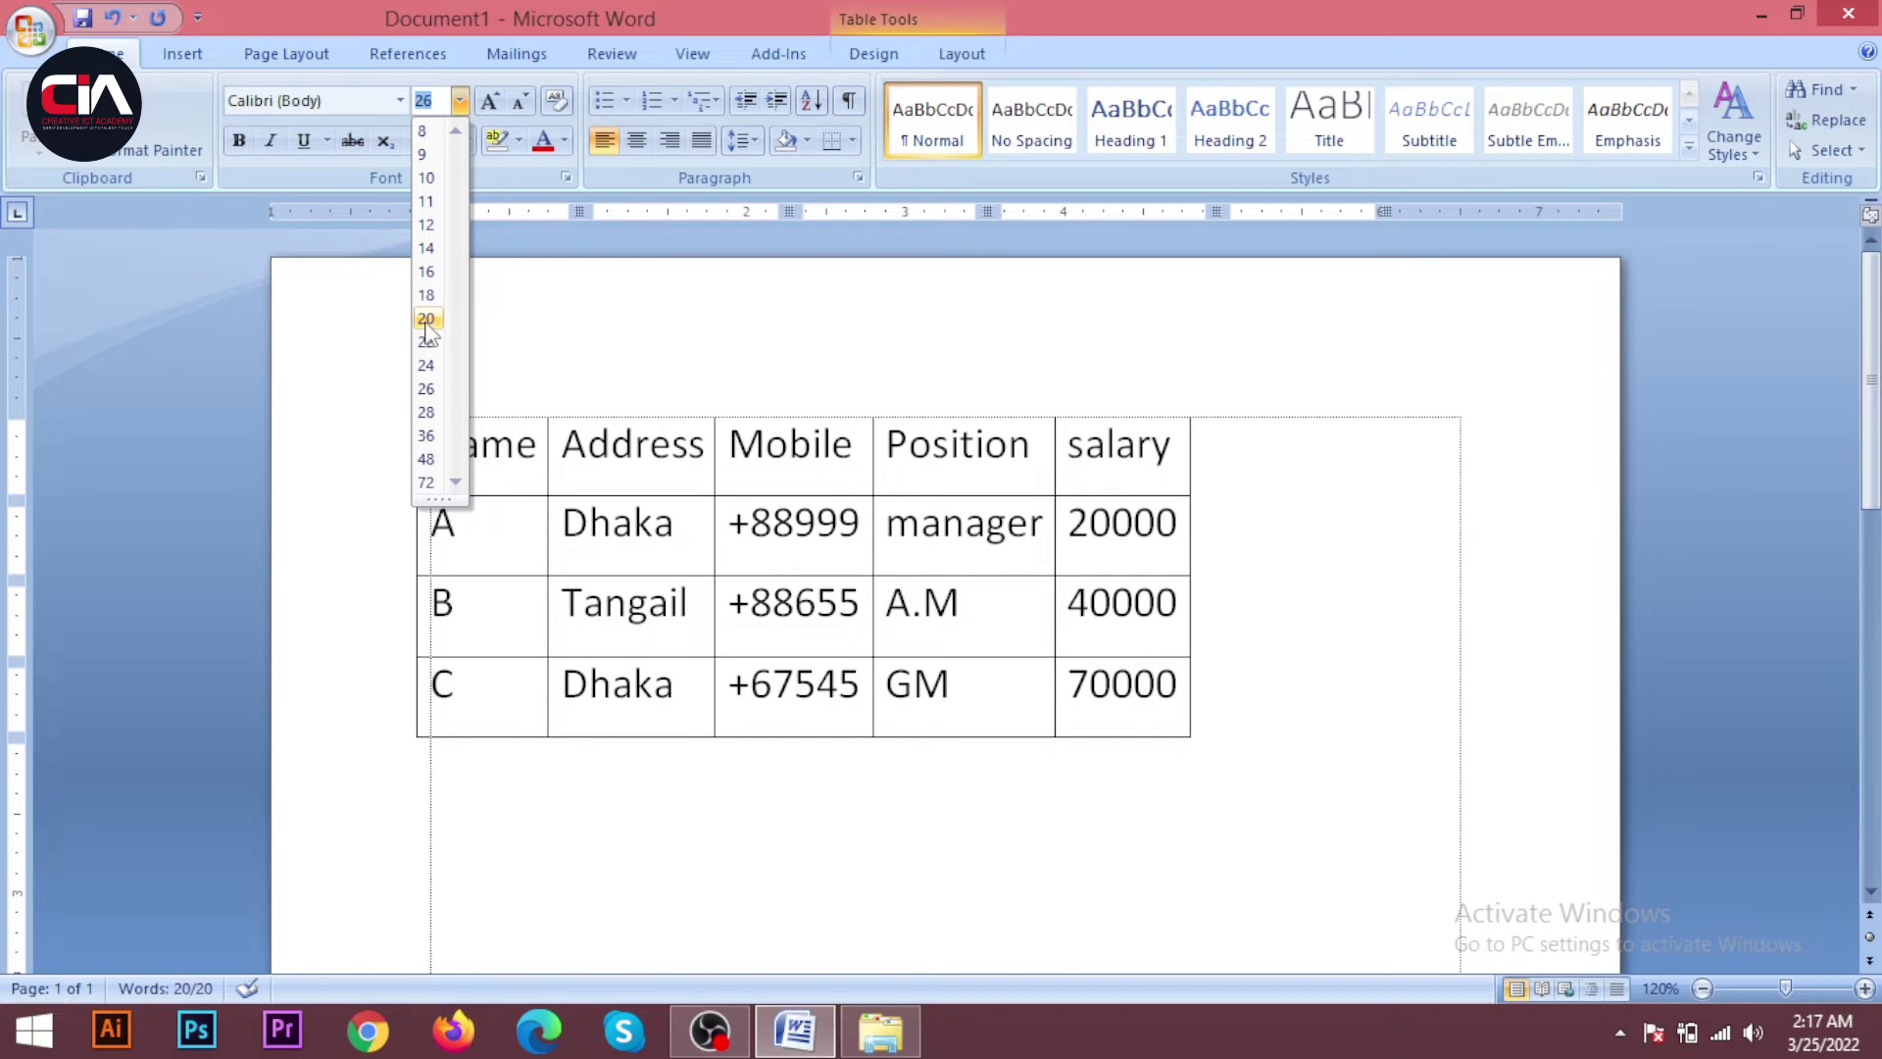
pyautogui.click(426, 271)
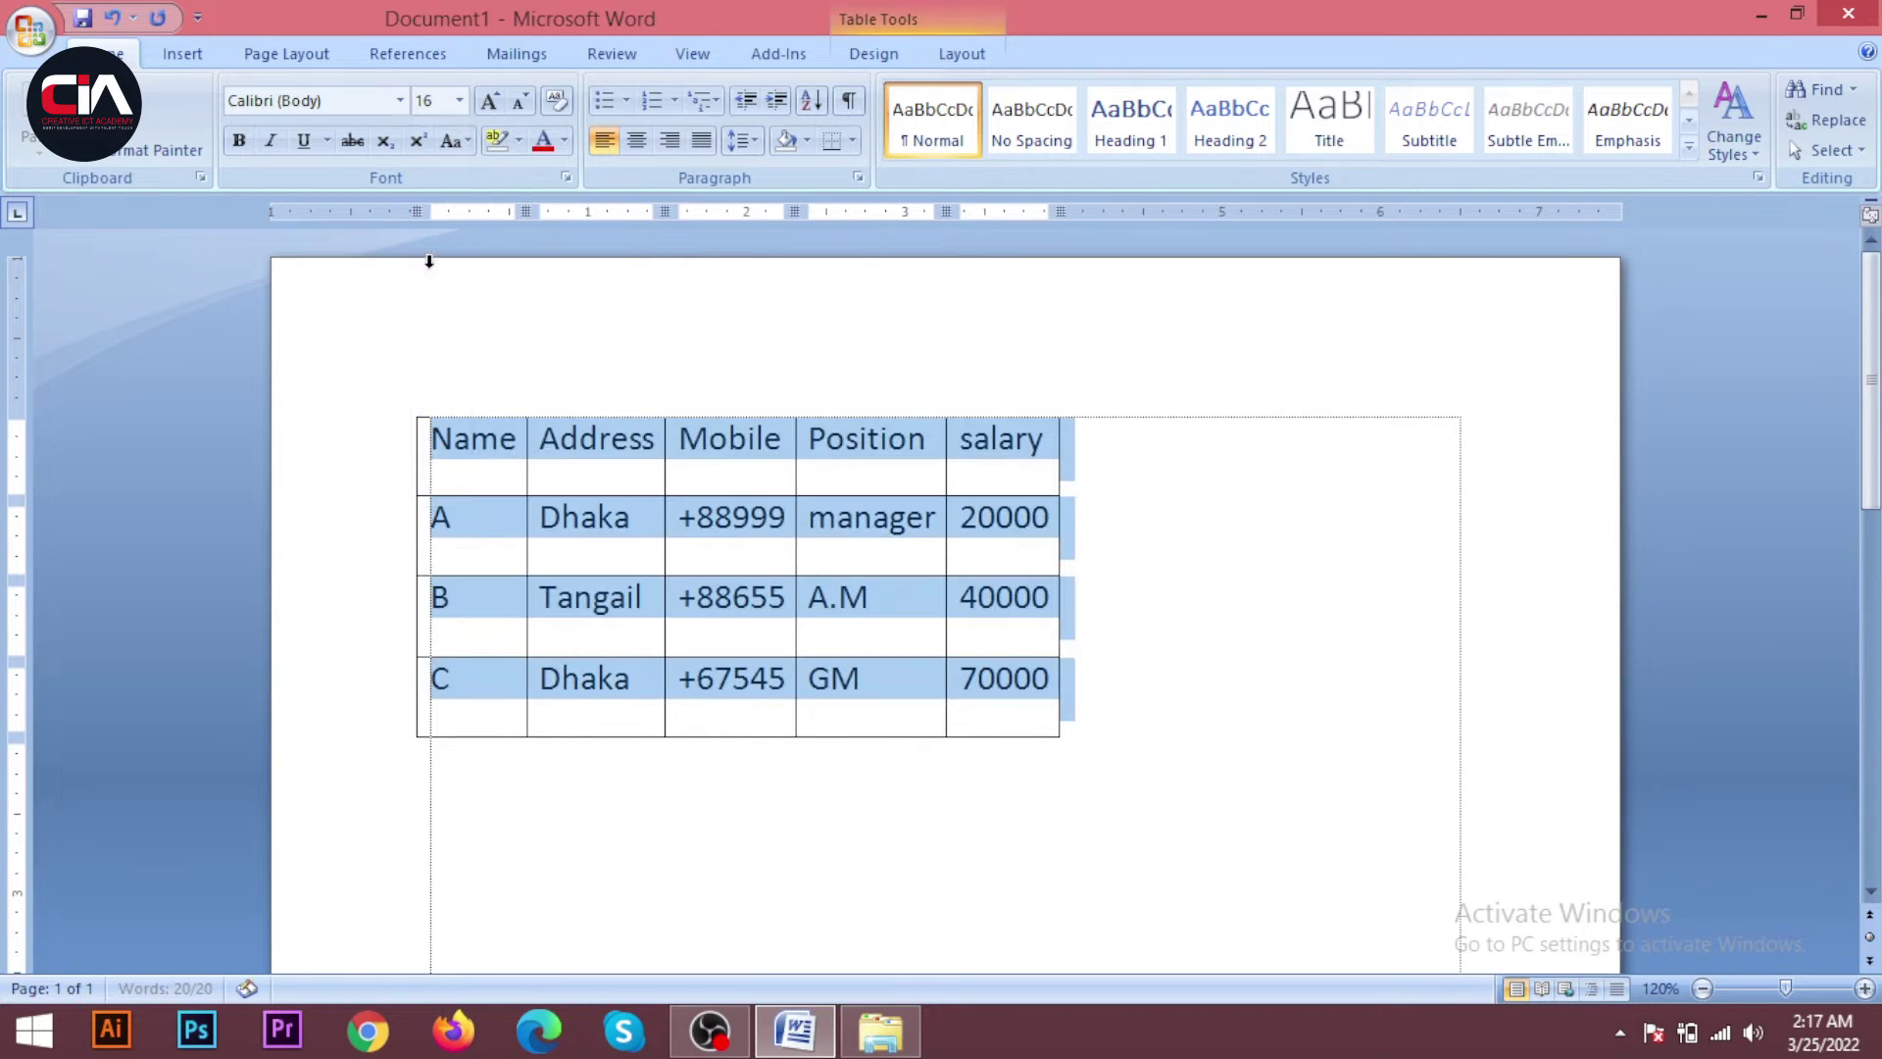
pyautogui.click(1015, 598)
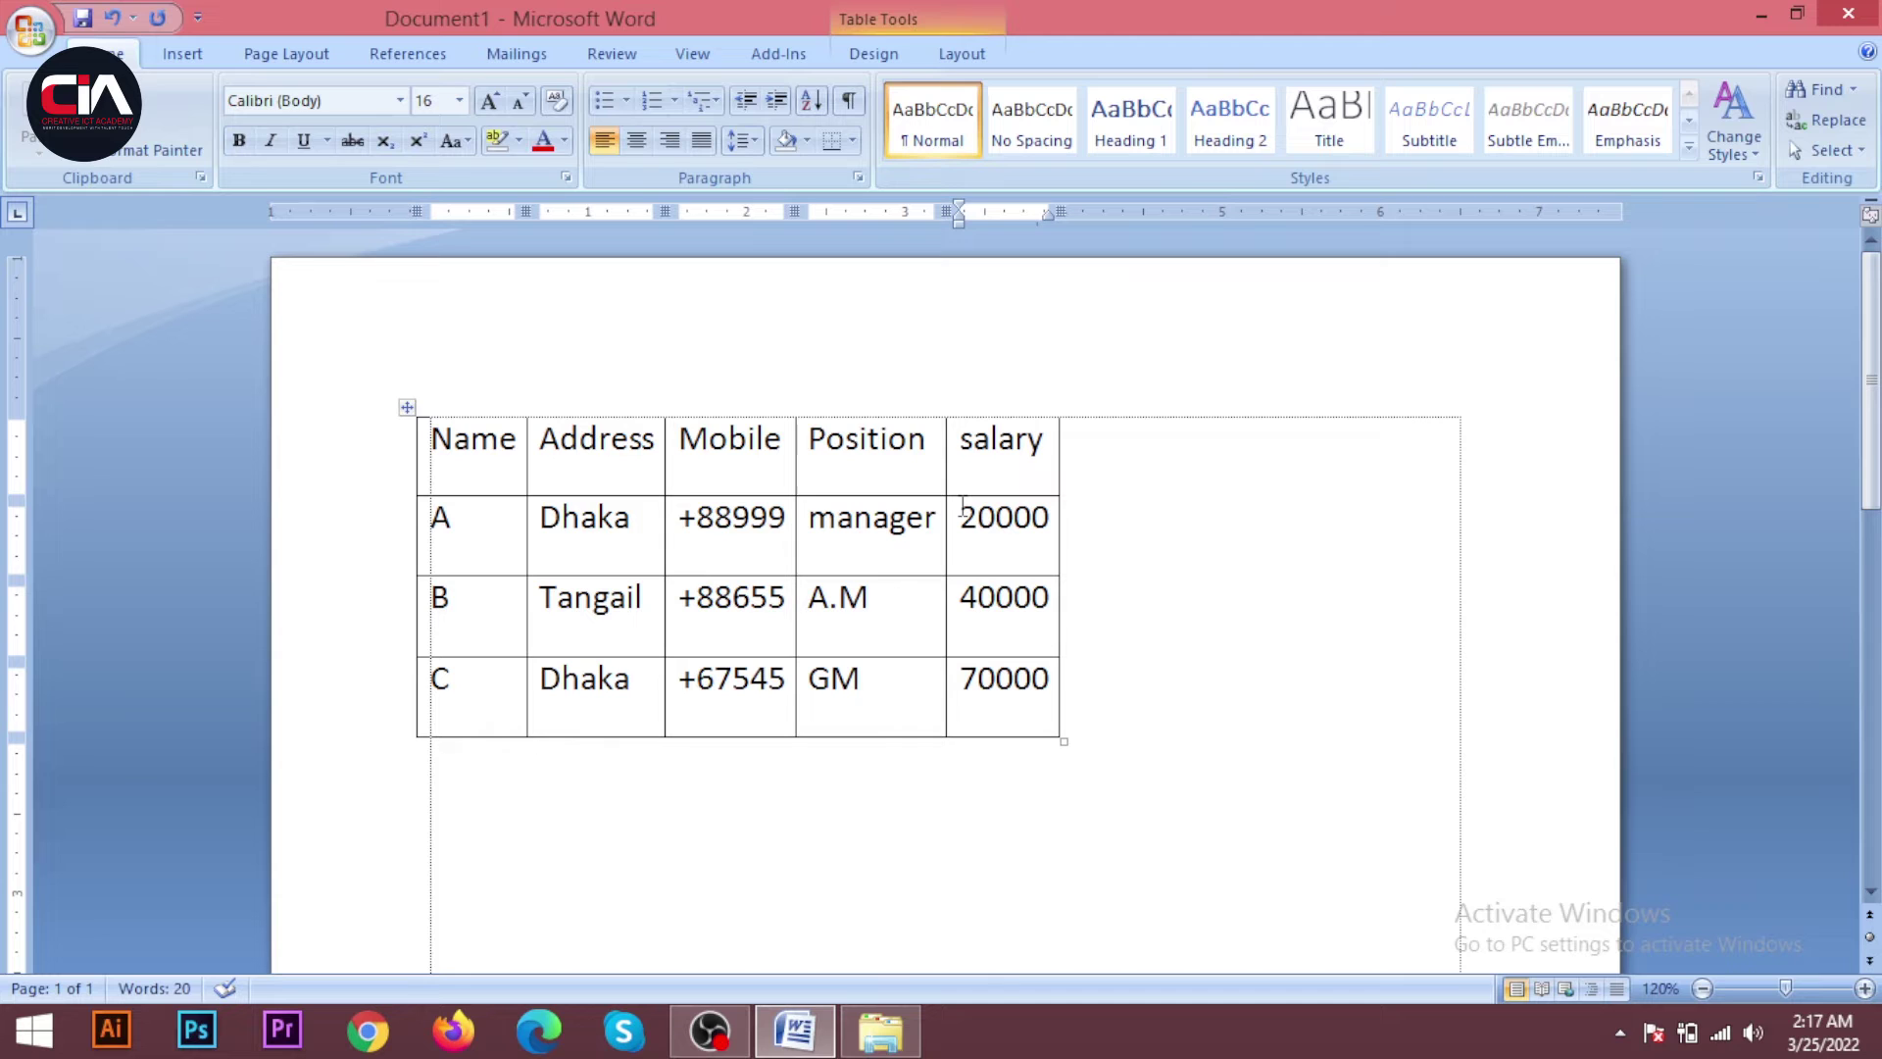
# Set the table's preferred width to 5 inches, then to 6 inches
pyautogui.click(962, 54)
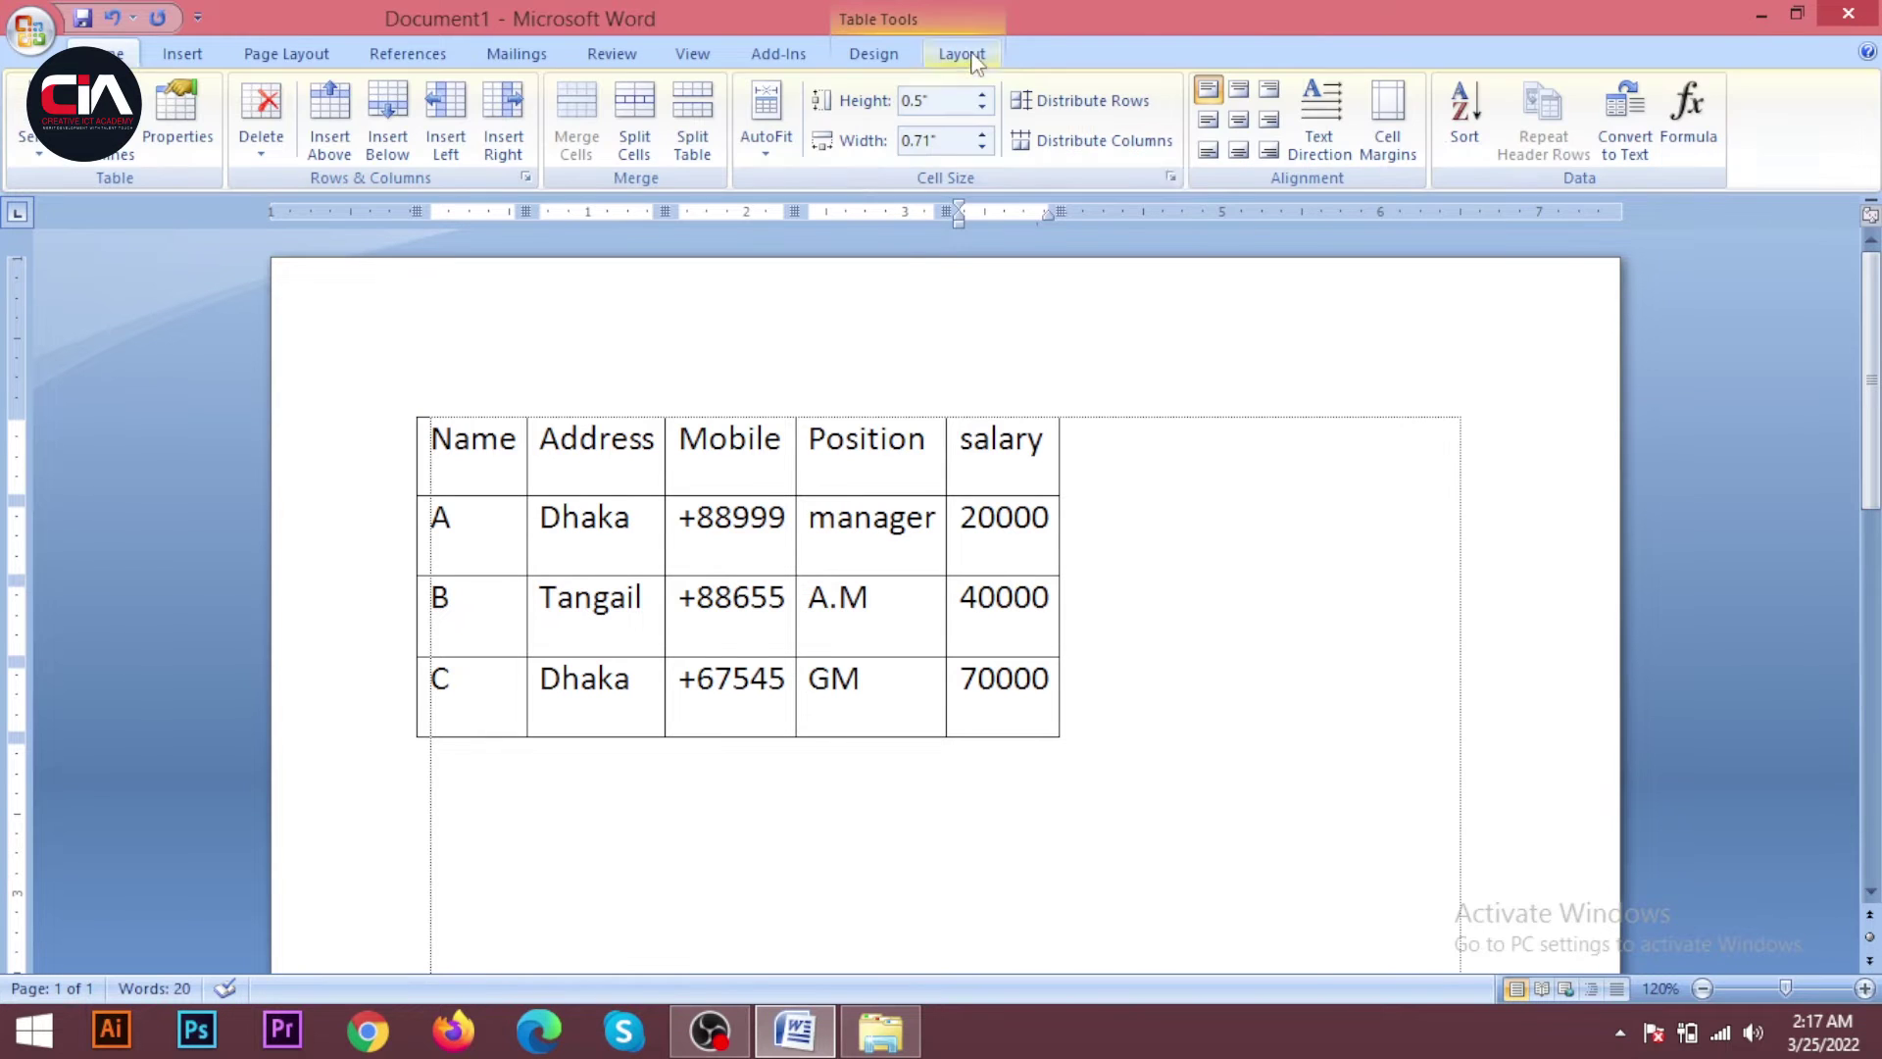
pyautogui.click(176, 113)
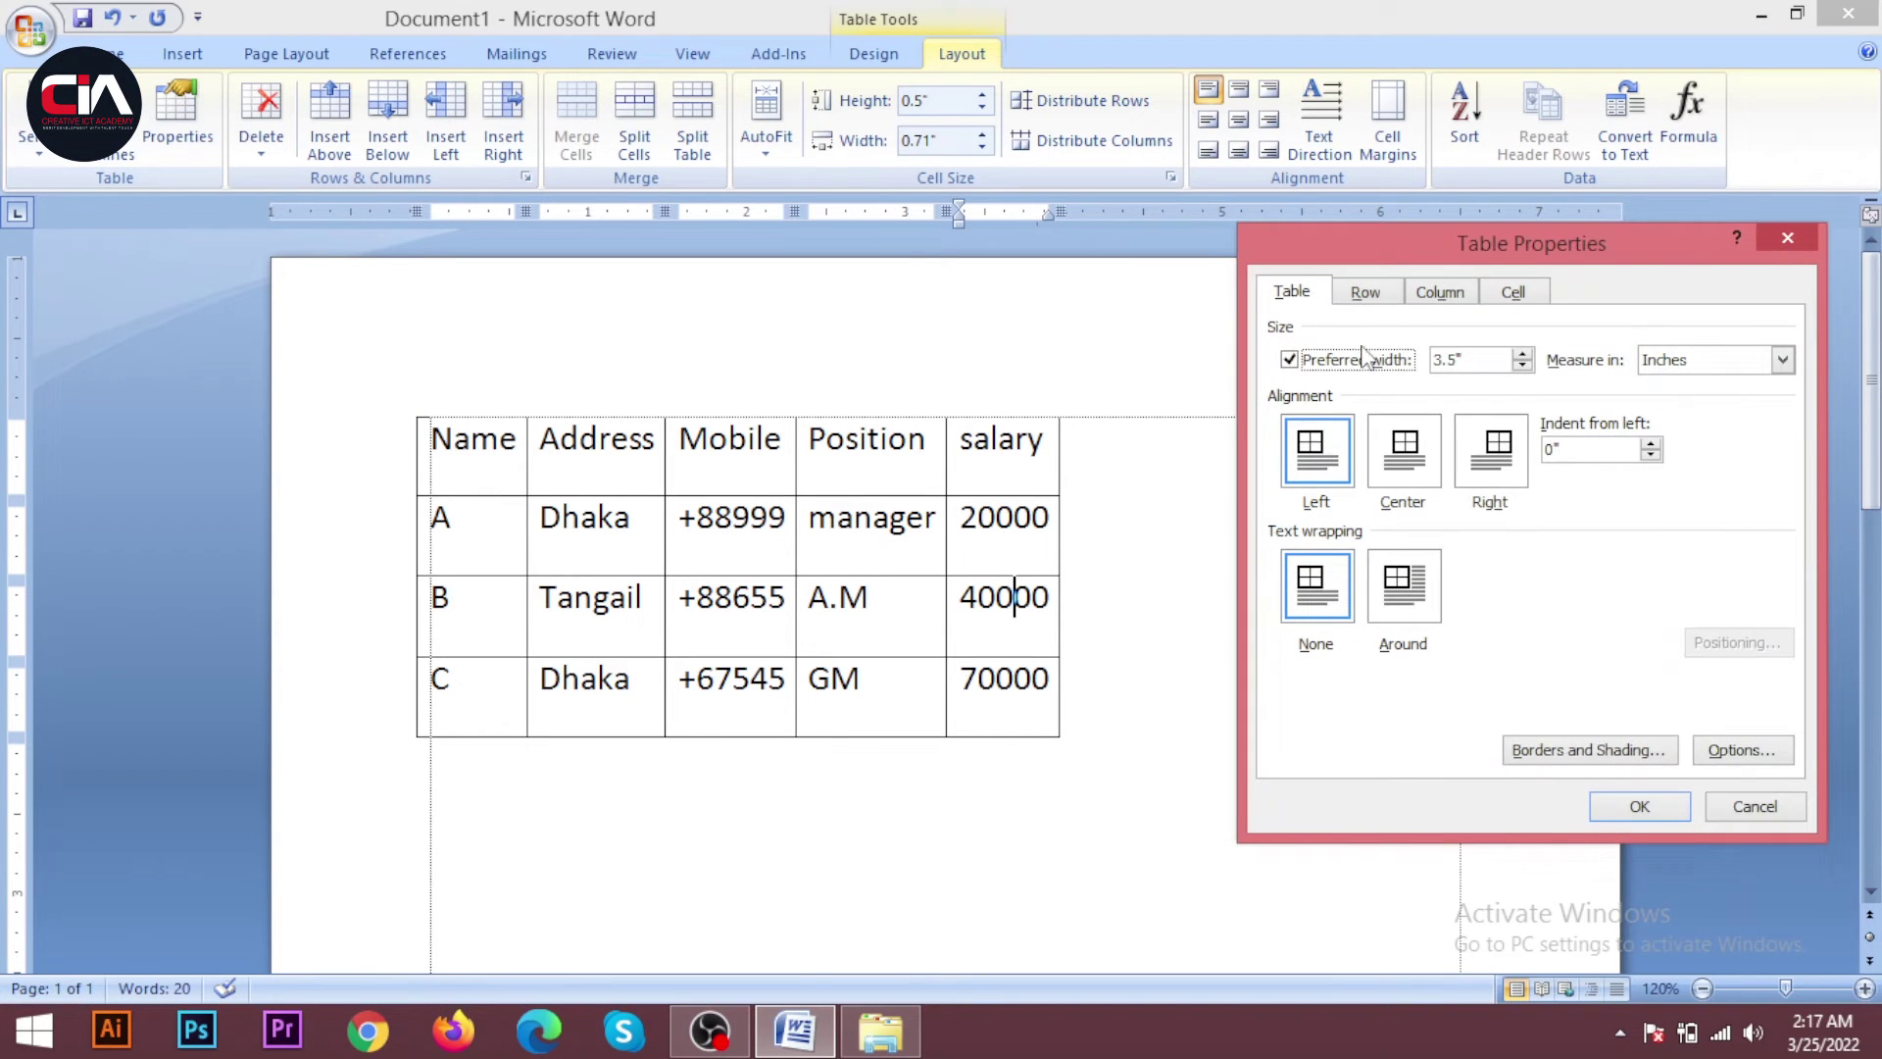
pyautogui.moveTo(1466, 360); pyautogui.dragTo(1400, 366)
pyautogui.write('5')
pyautogui.click(1627, 807)
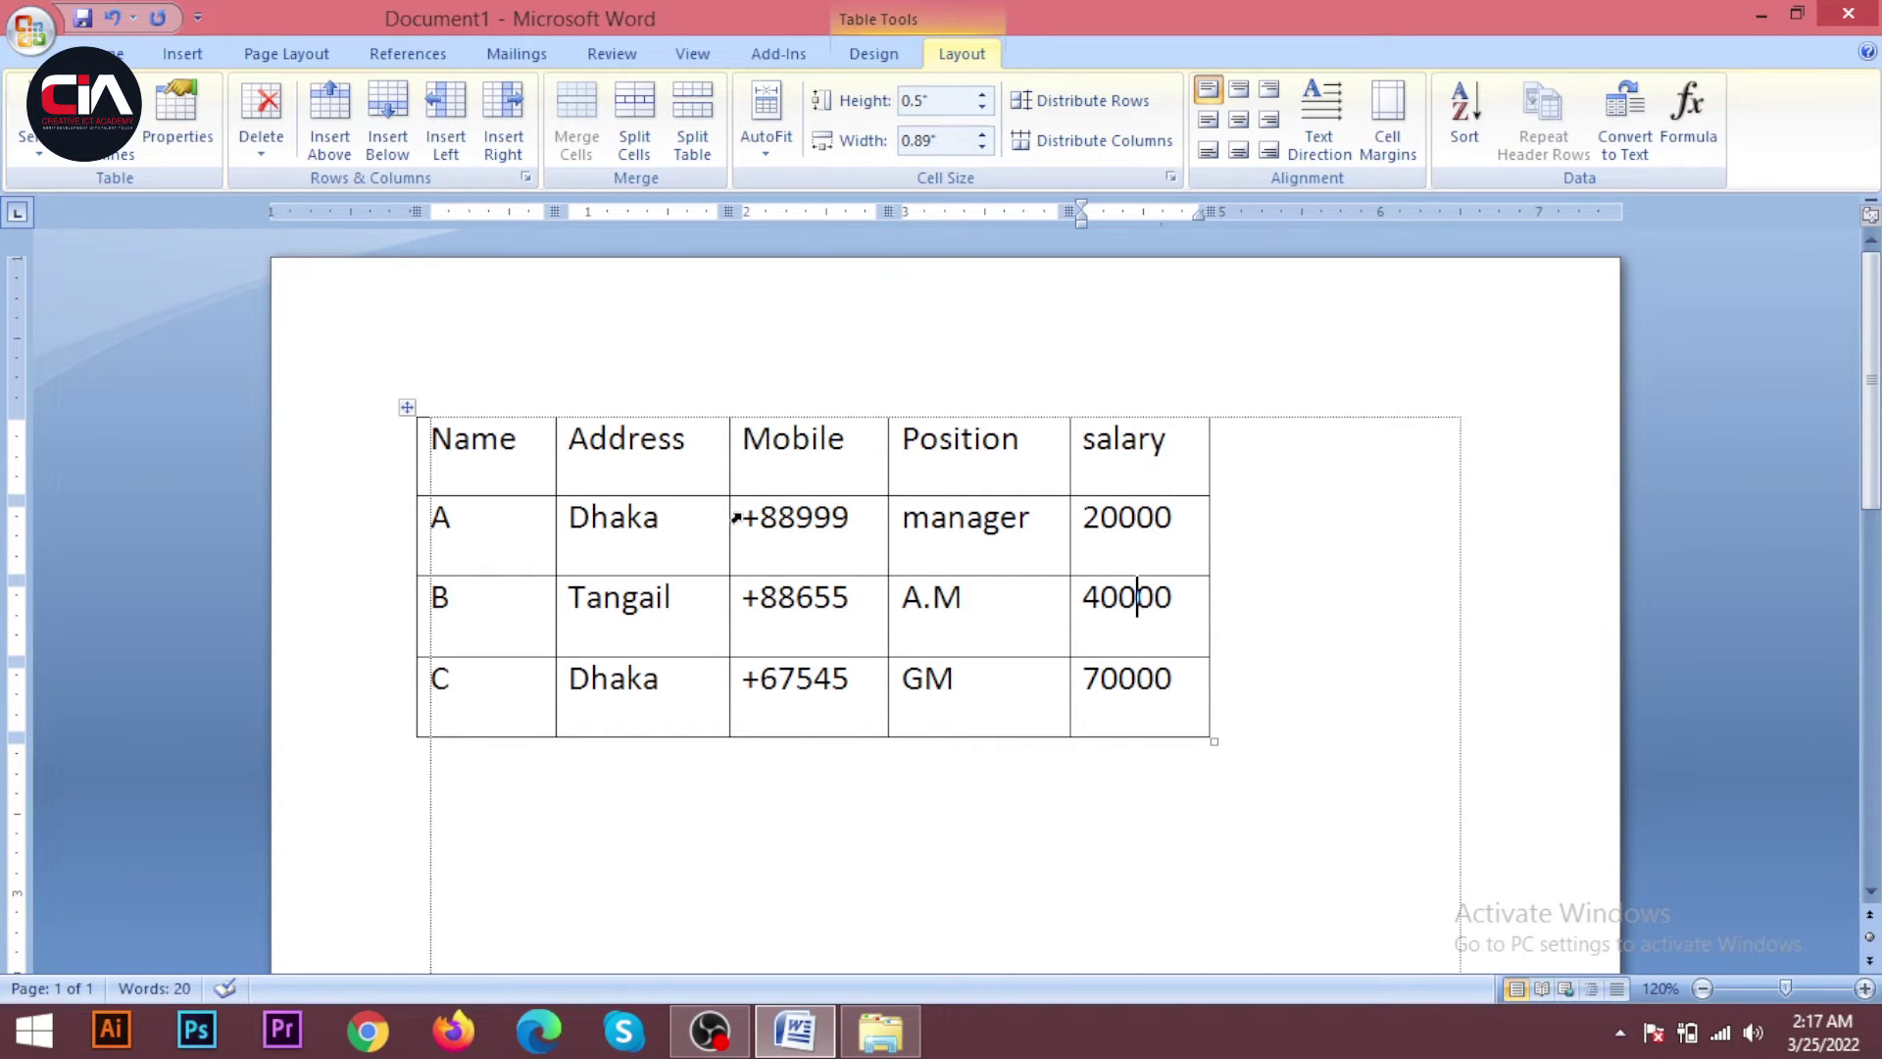
pyautogui.click(178, 118)
pyautogui.press('Tab')
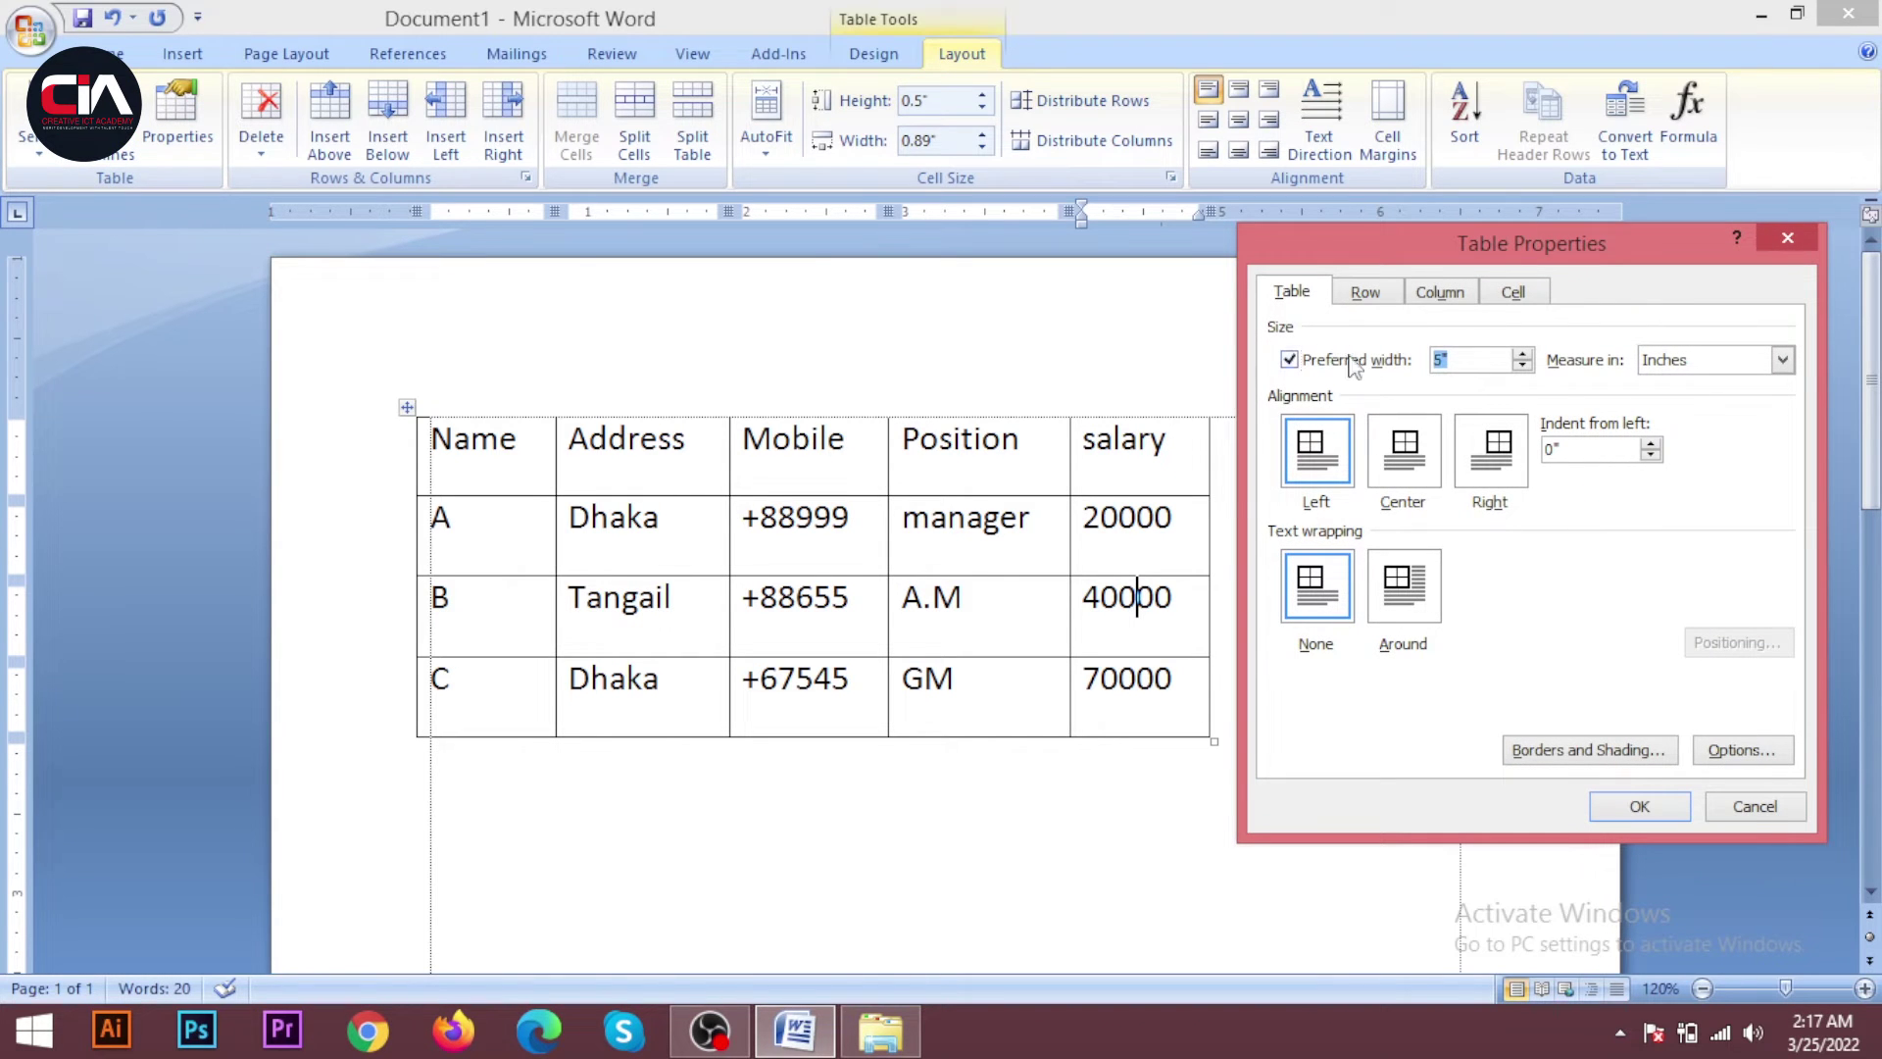
pyautogui.click(1639, 806)
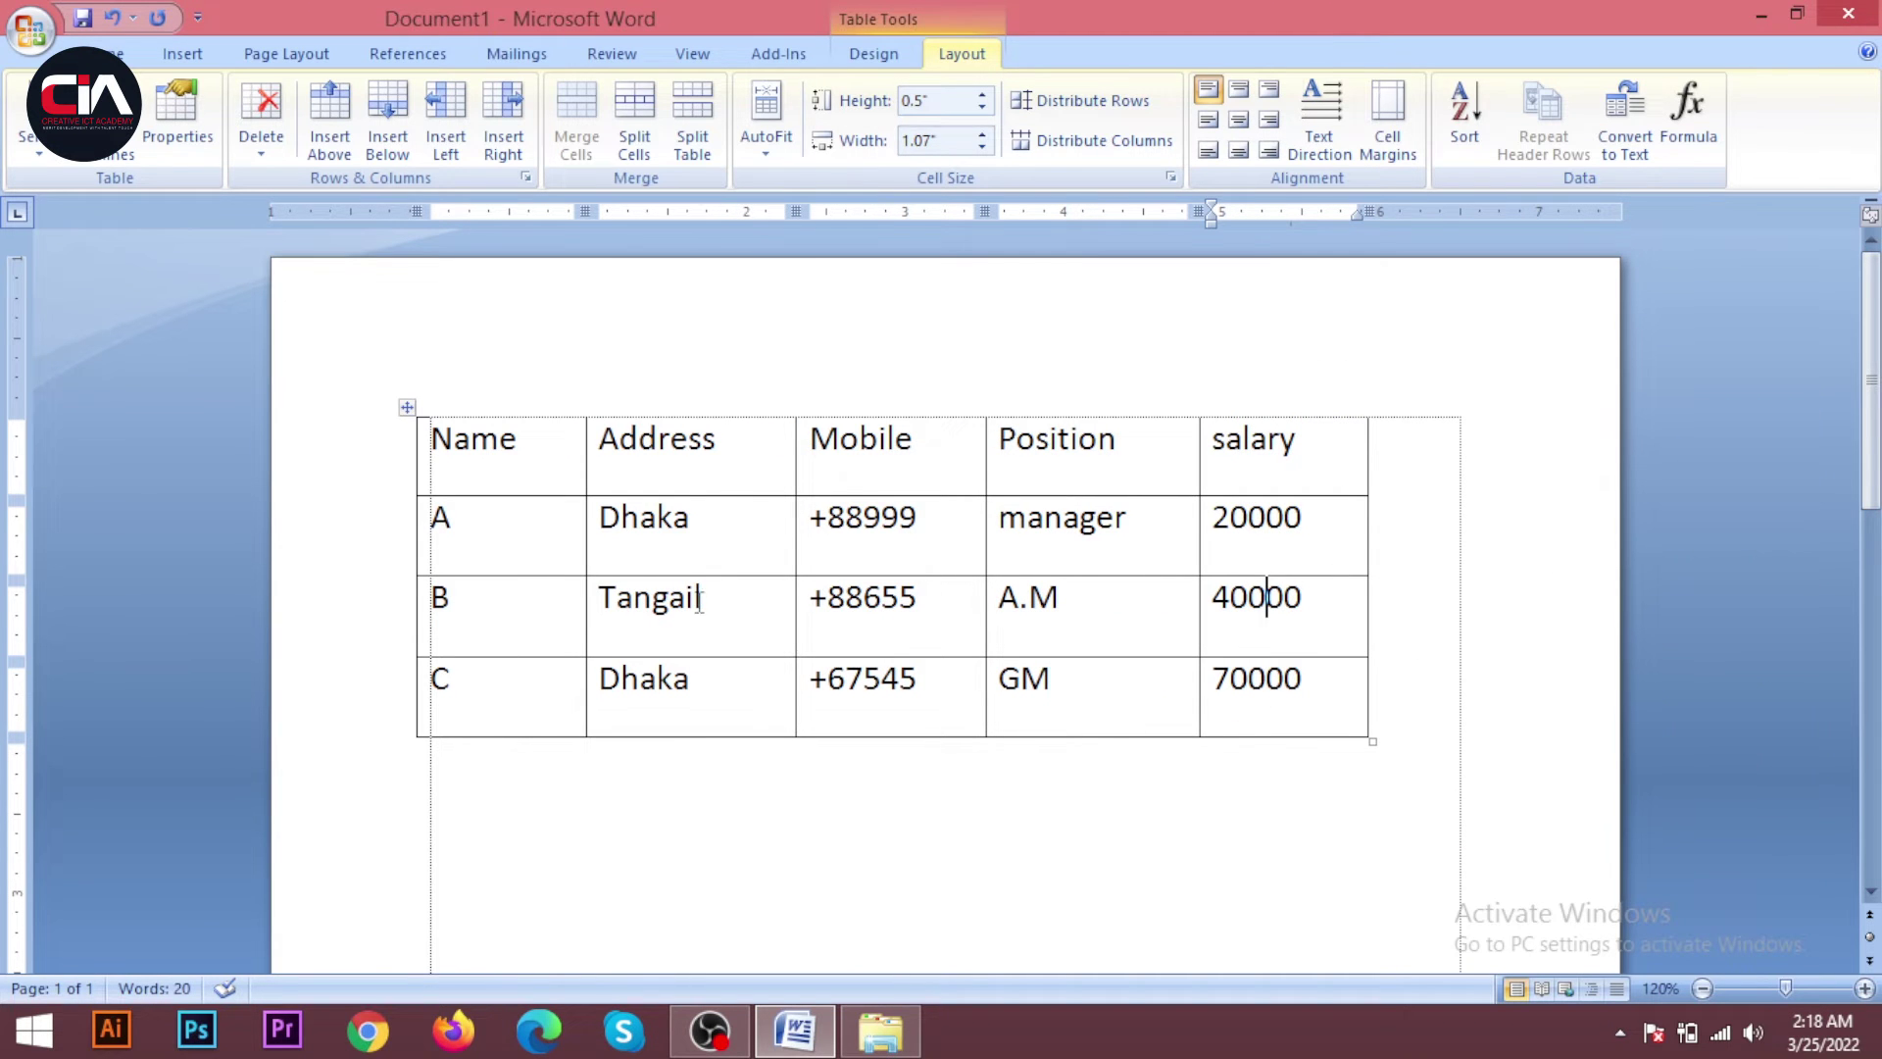
# Set the table's alignment to Center in Table Properties
pyautogui.click(160, 121)
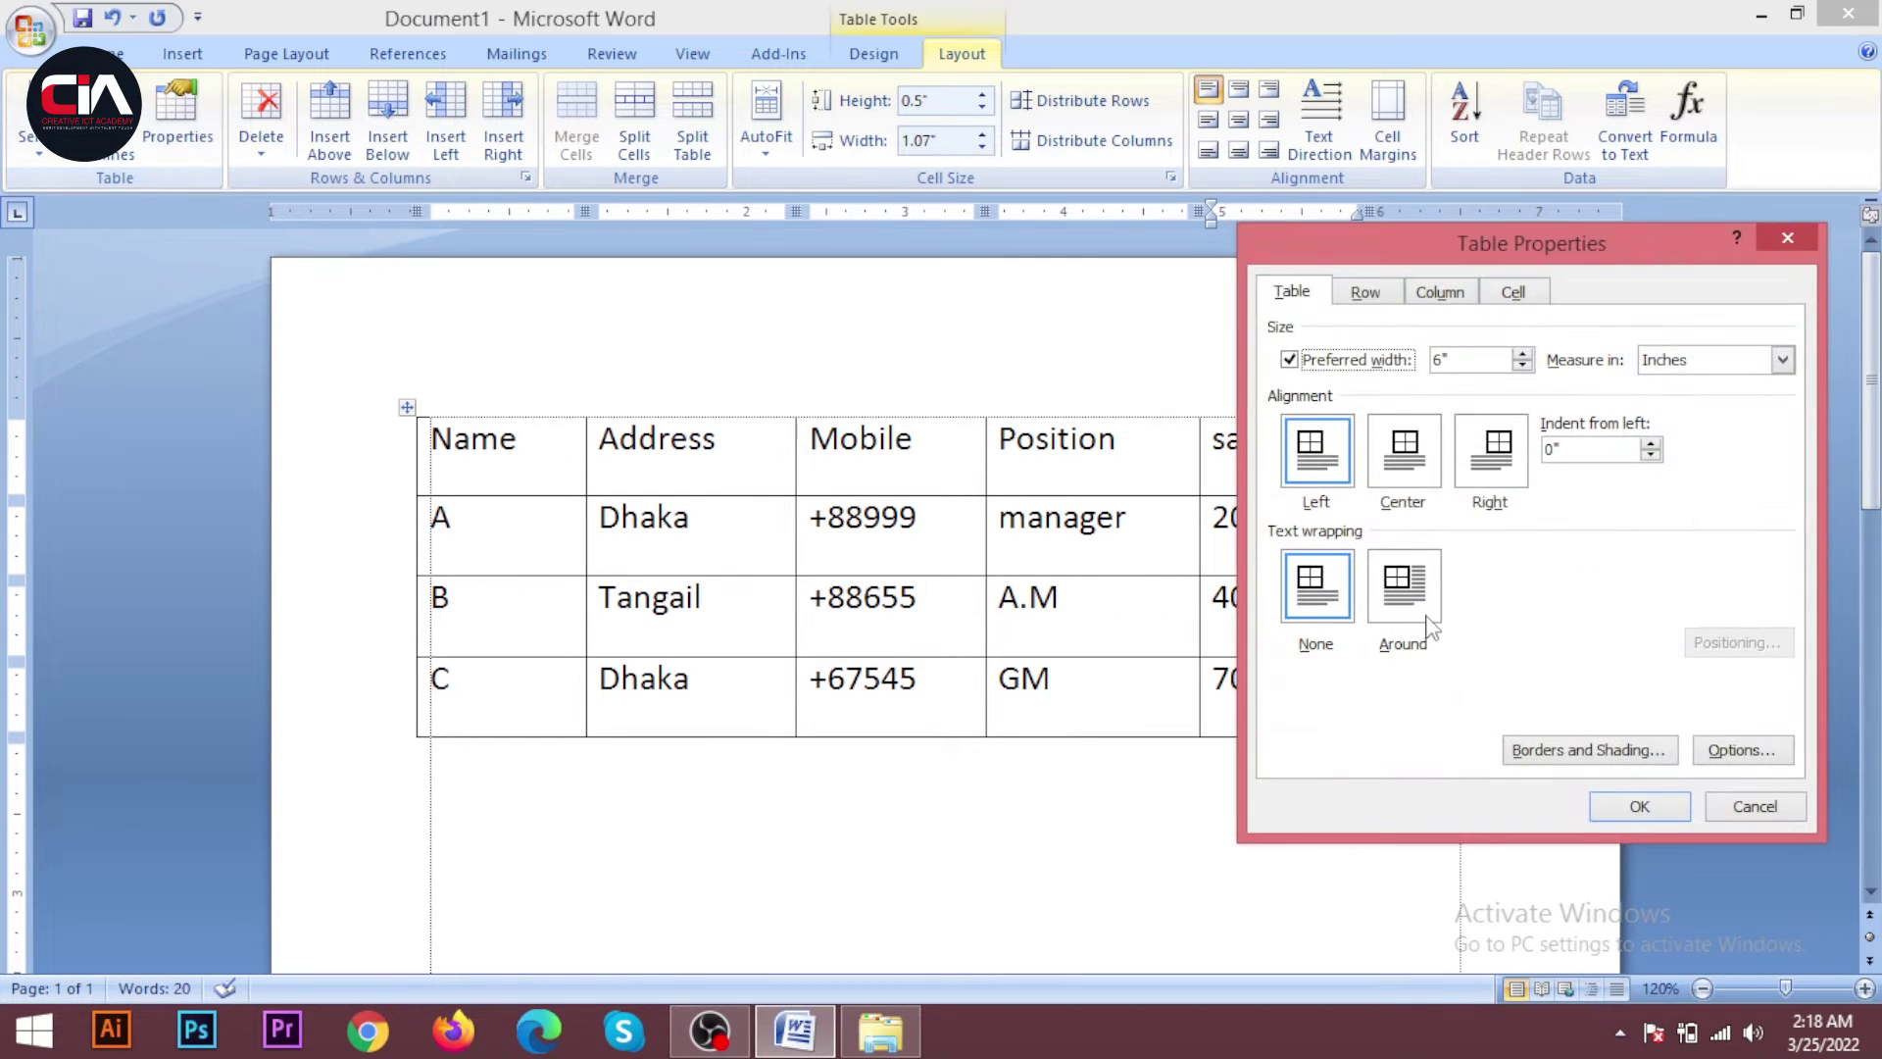
pyautogui.moveTo(1510, 254); pyautogui.dragTo(1199, 674)
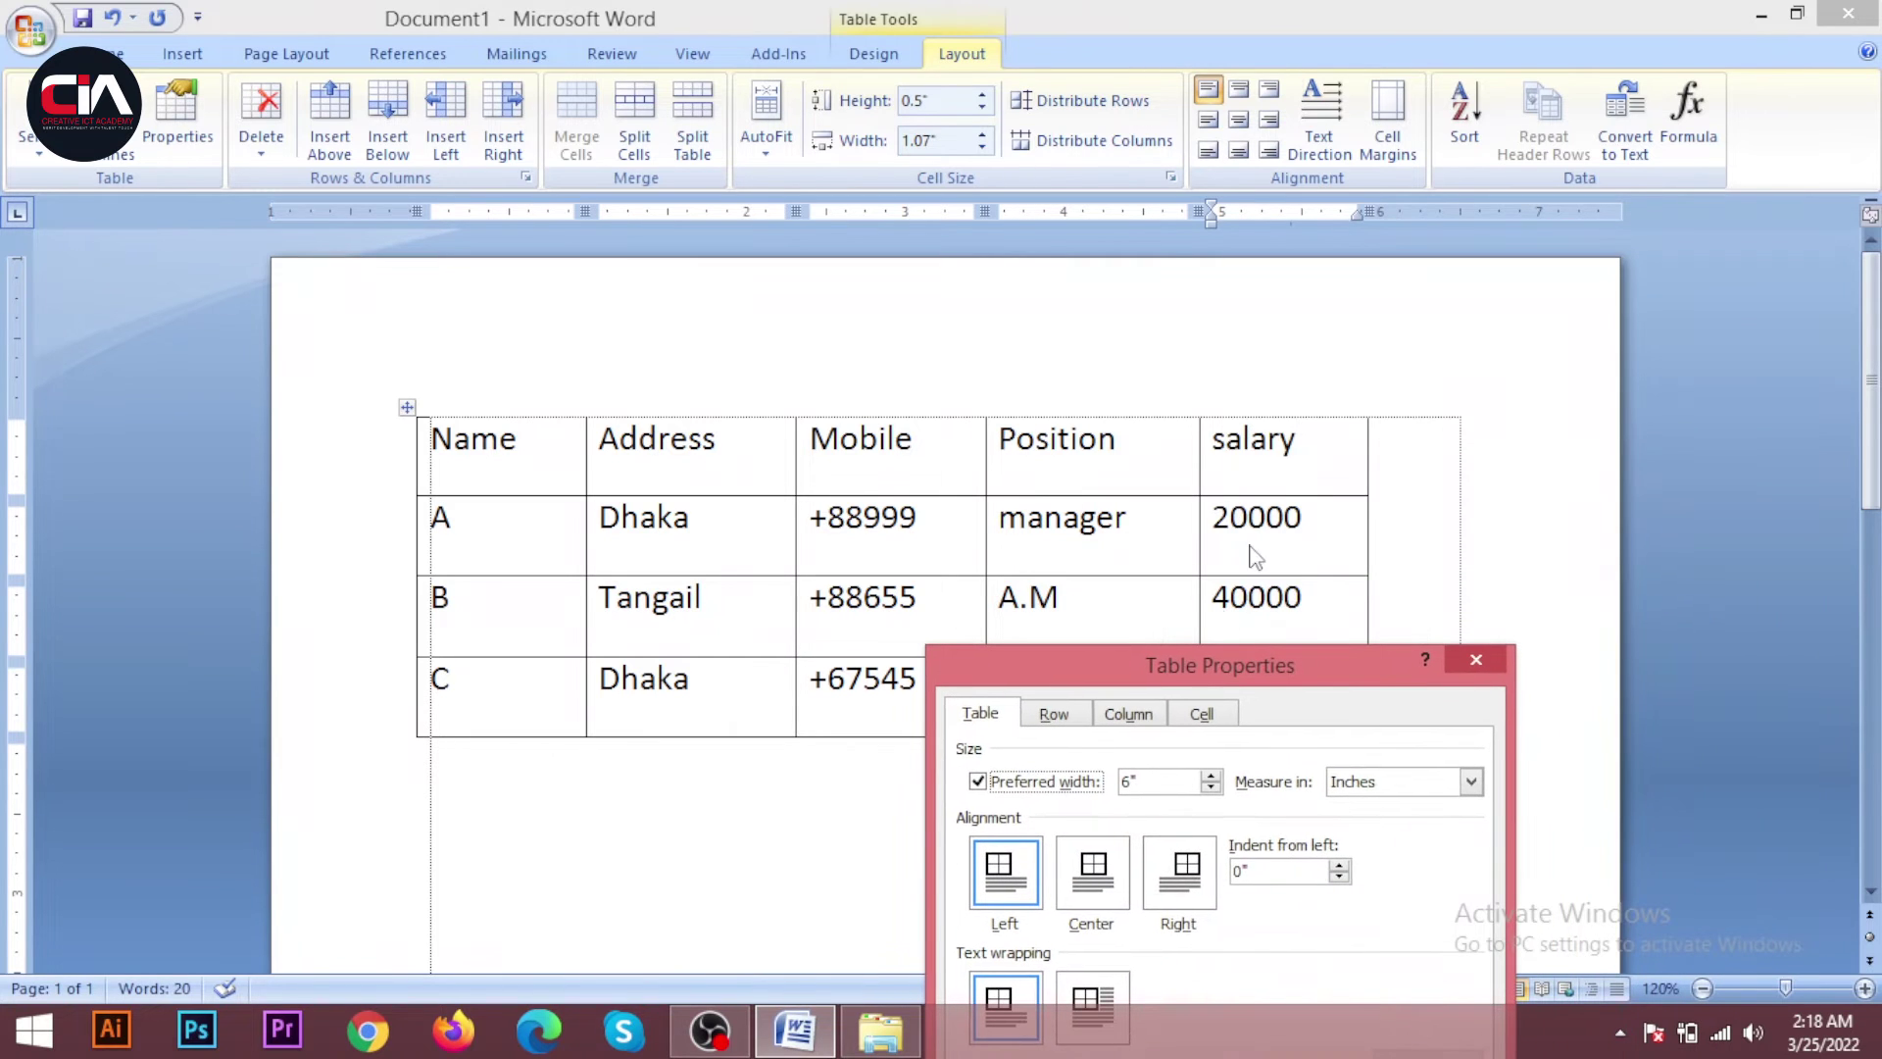
pyautogui.moveTo(1300, 674)
pyautogui.mouseDown()
pyautogui.moveTo(1409, 363)
pyautogui.moveTo(1516, 207)
pyautogui.mouseUp()
pyautogui.click(1318, 417)
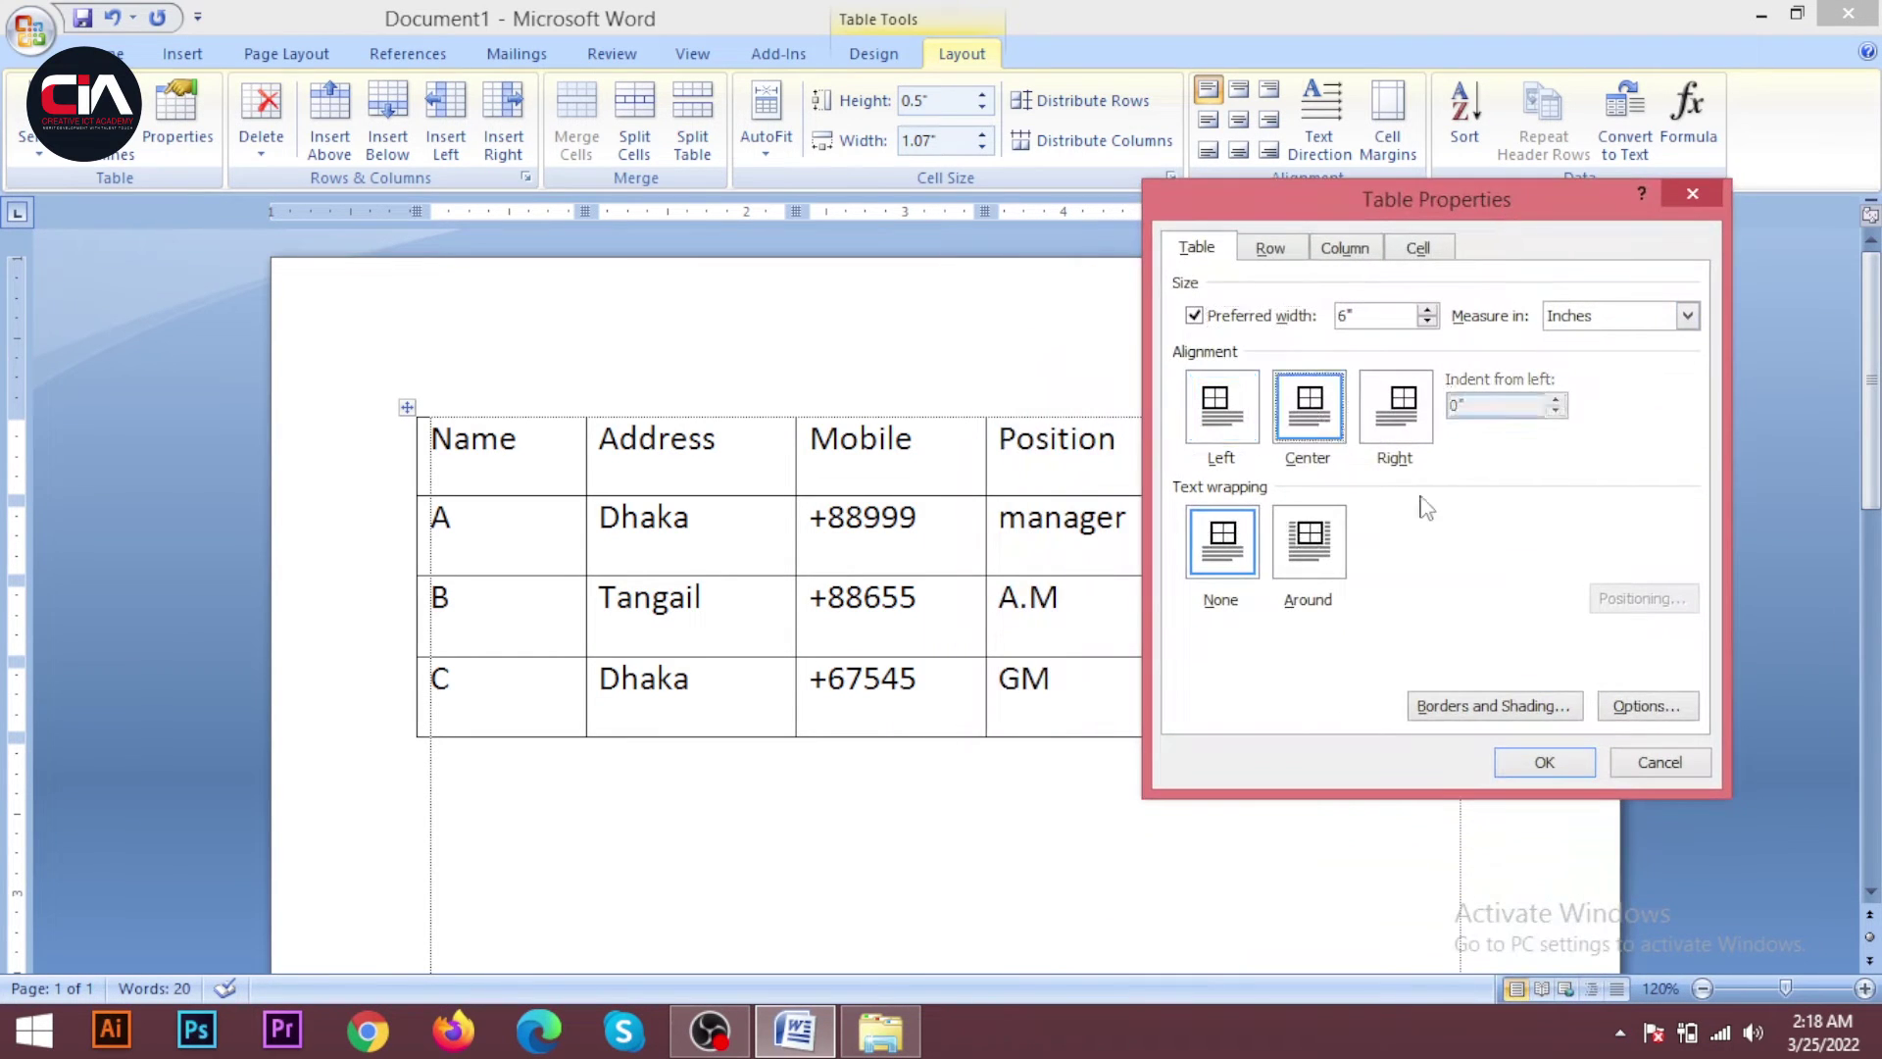
pyautogui.click(1544, 763)
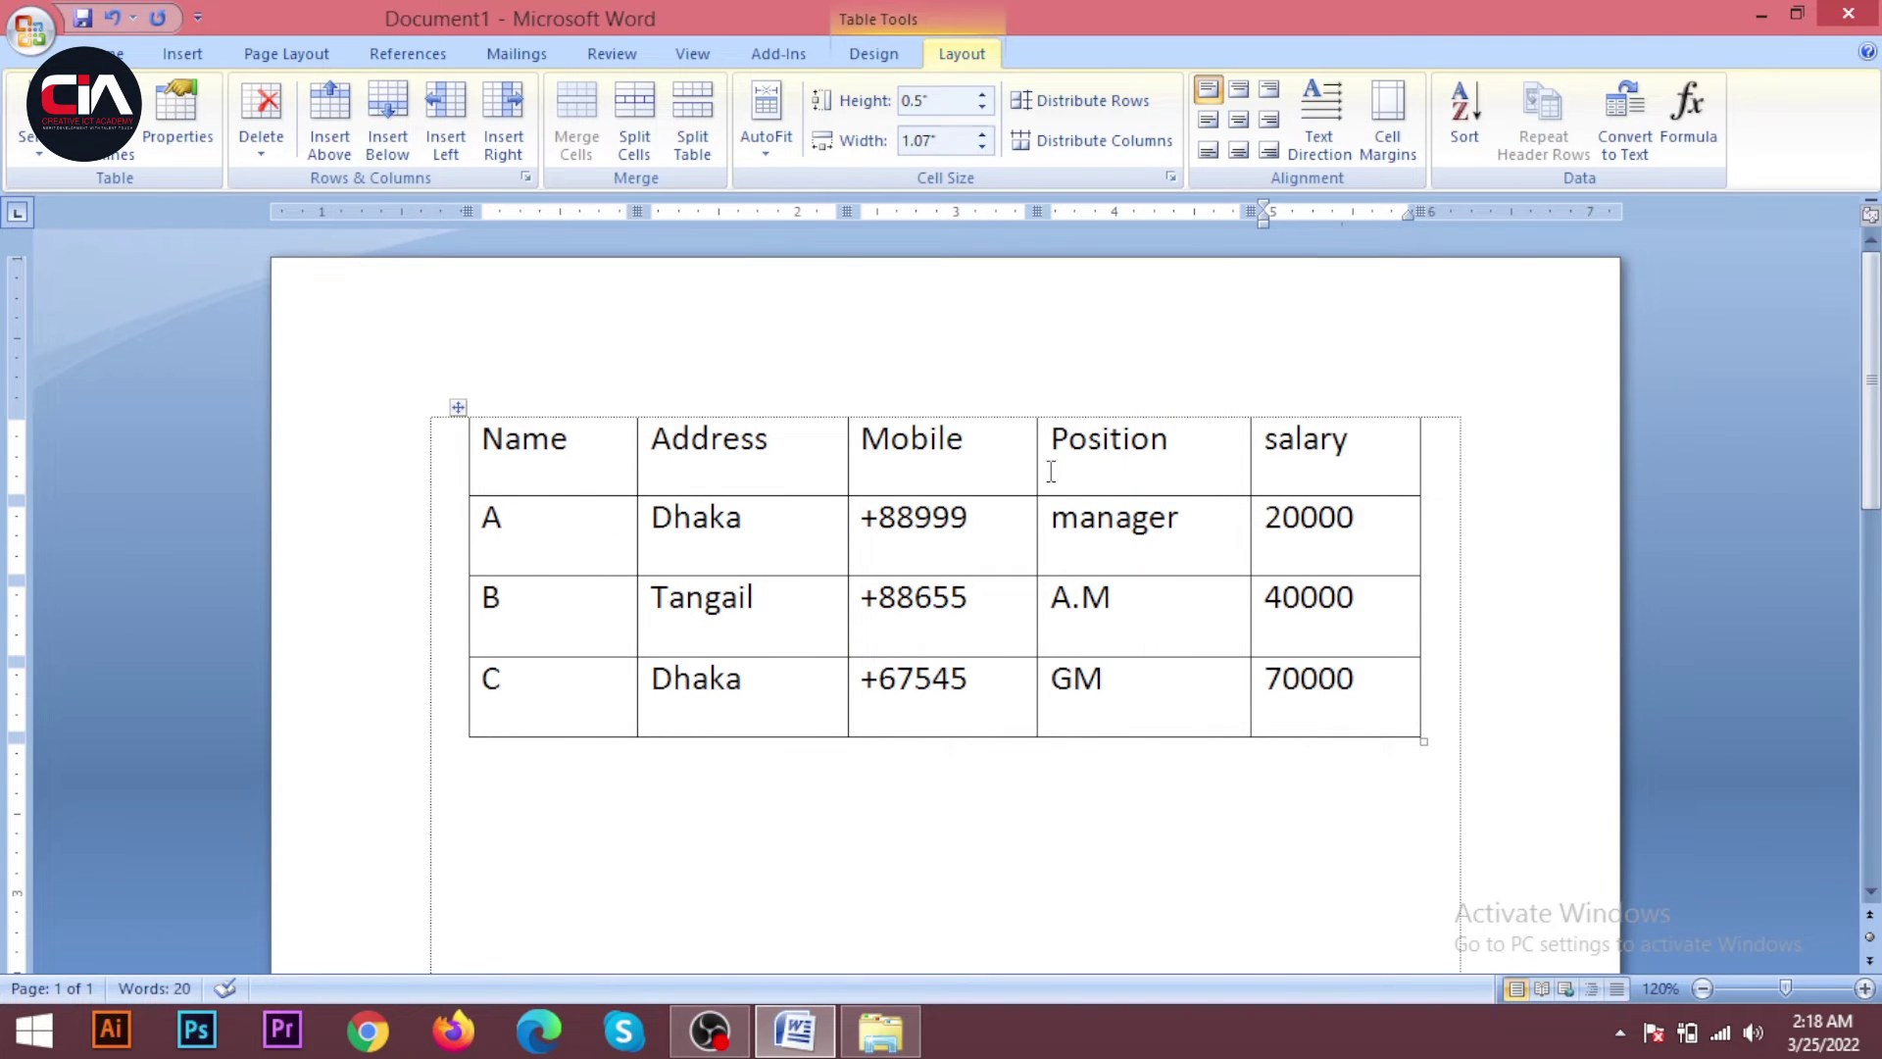
pyautogui.click(162, 132)
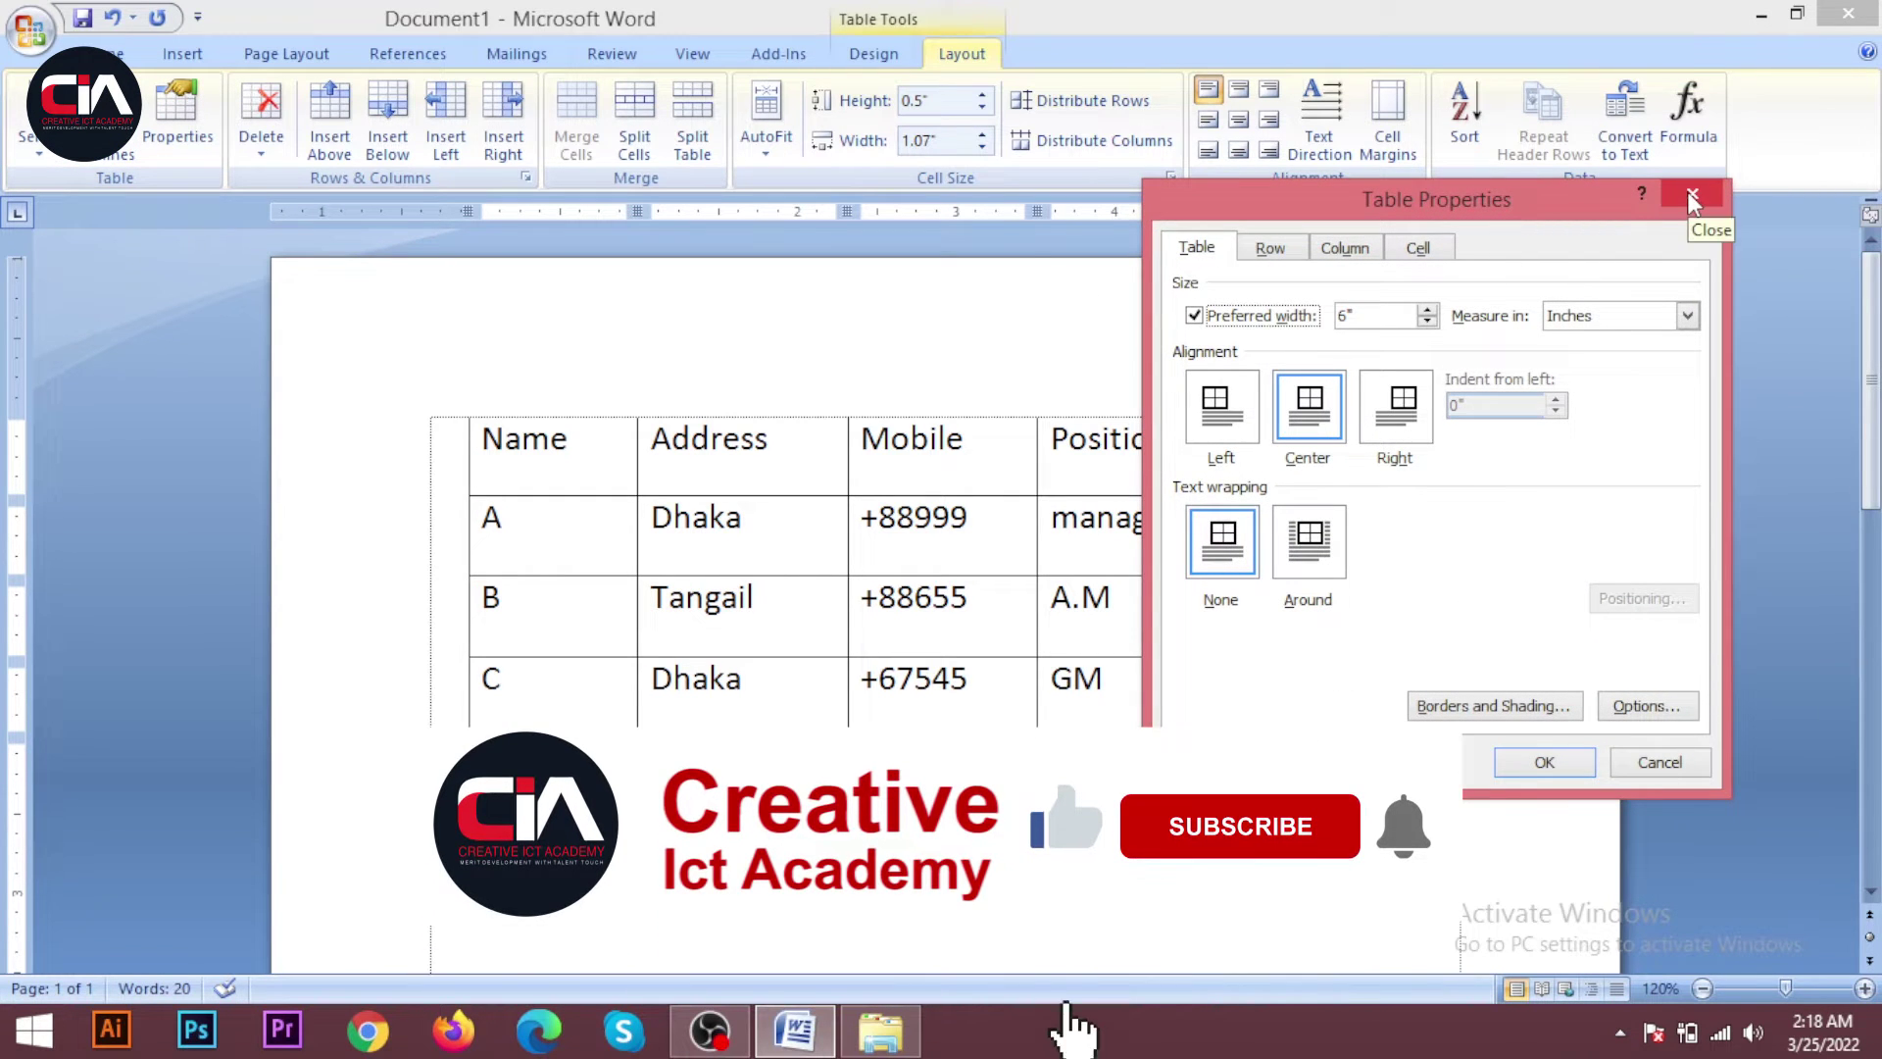
pyautogui.click(1691, 199)
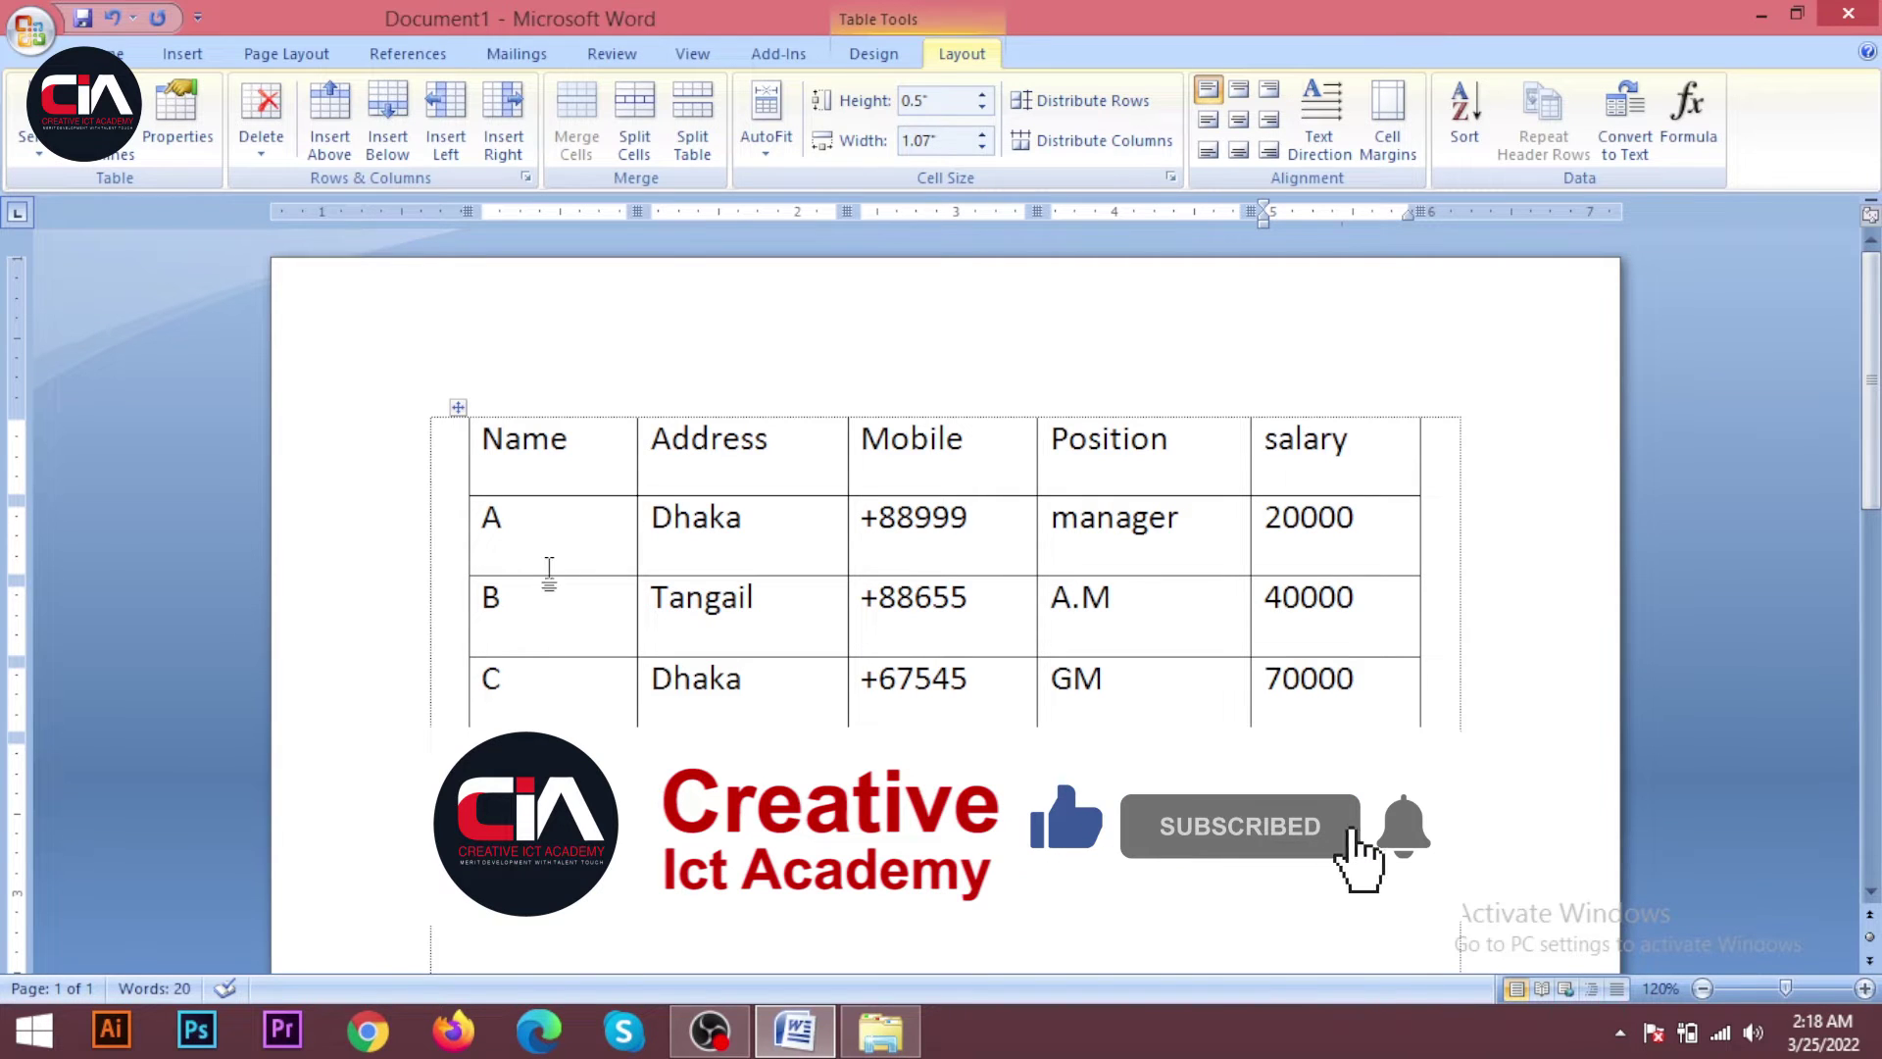
pyautogui.click(583, 439)
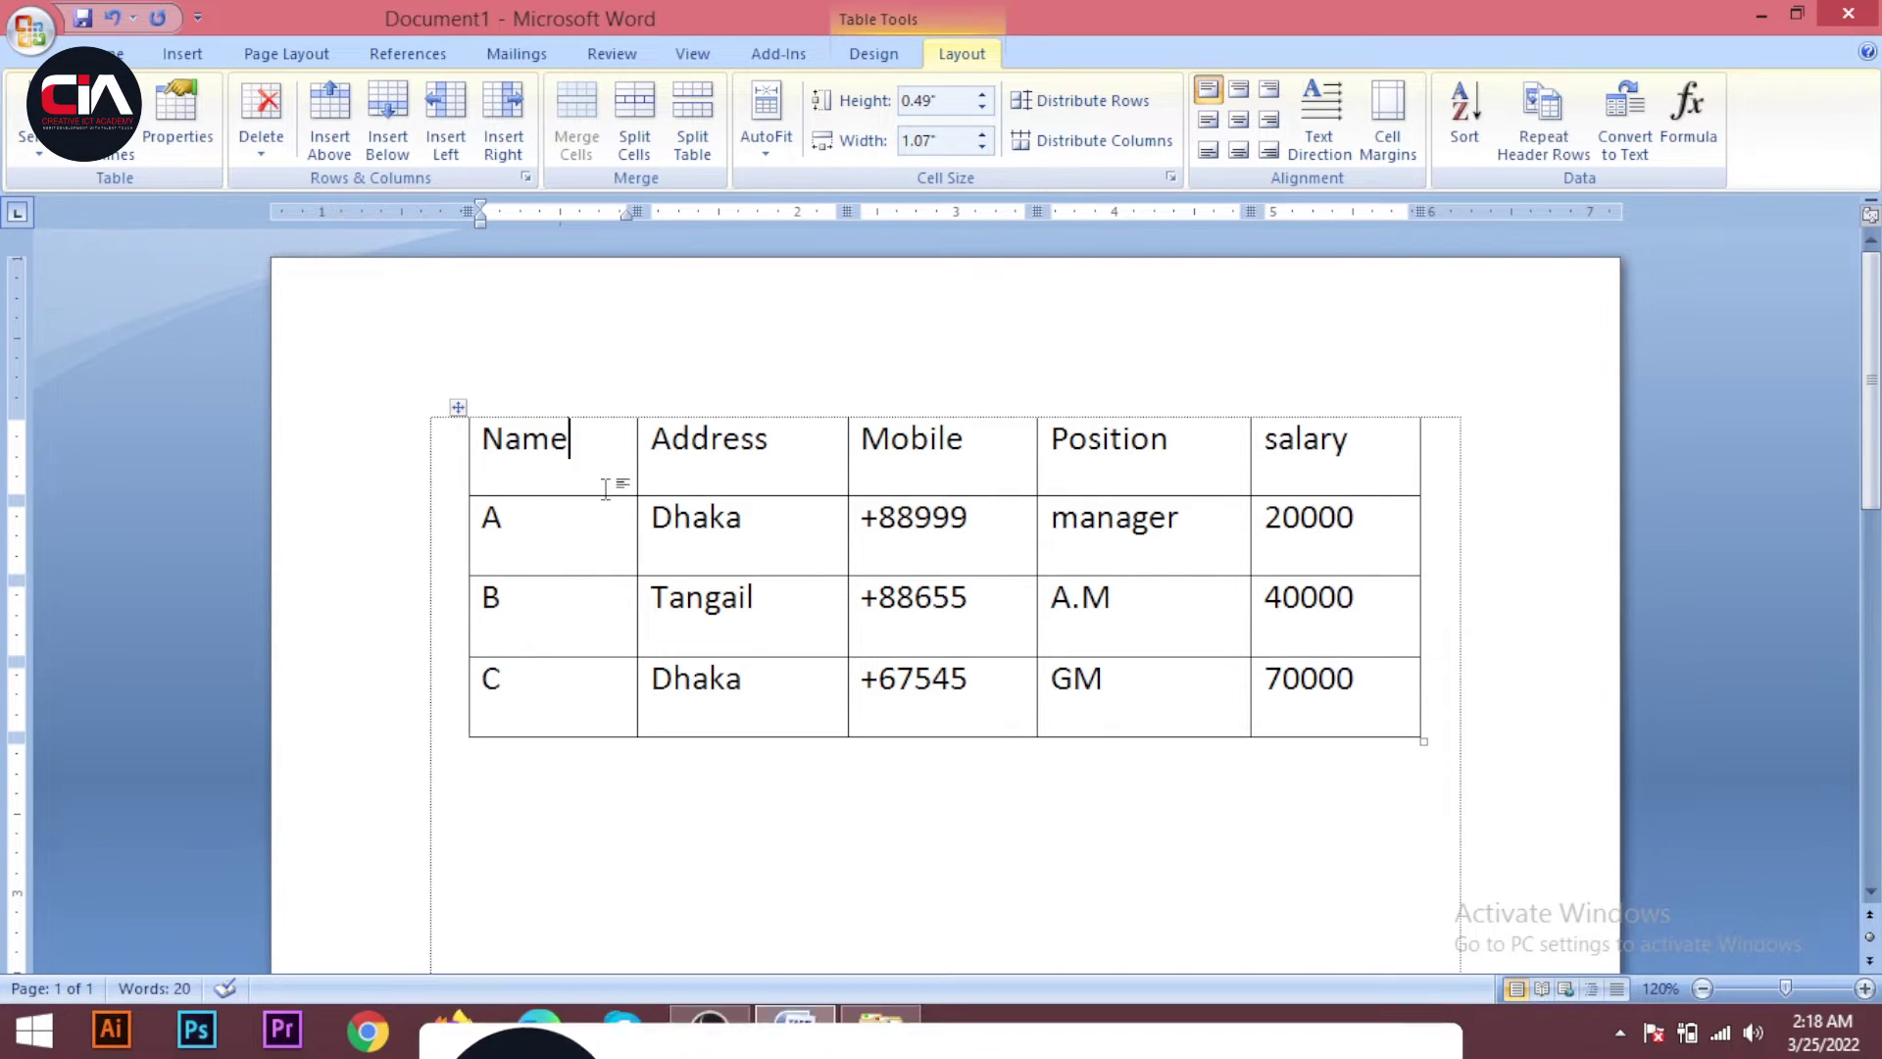
pyautogui.scroll(3, 576, 609)
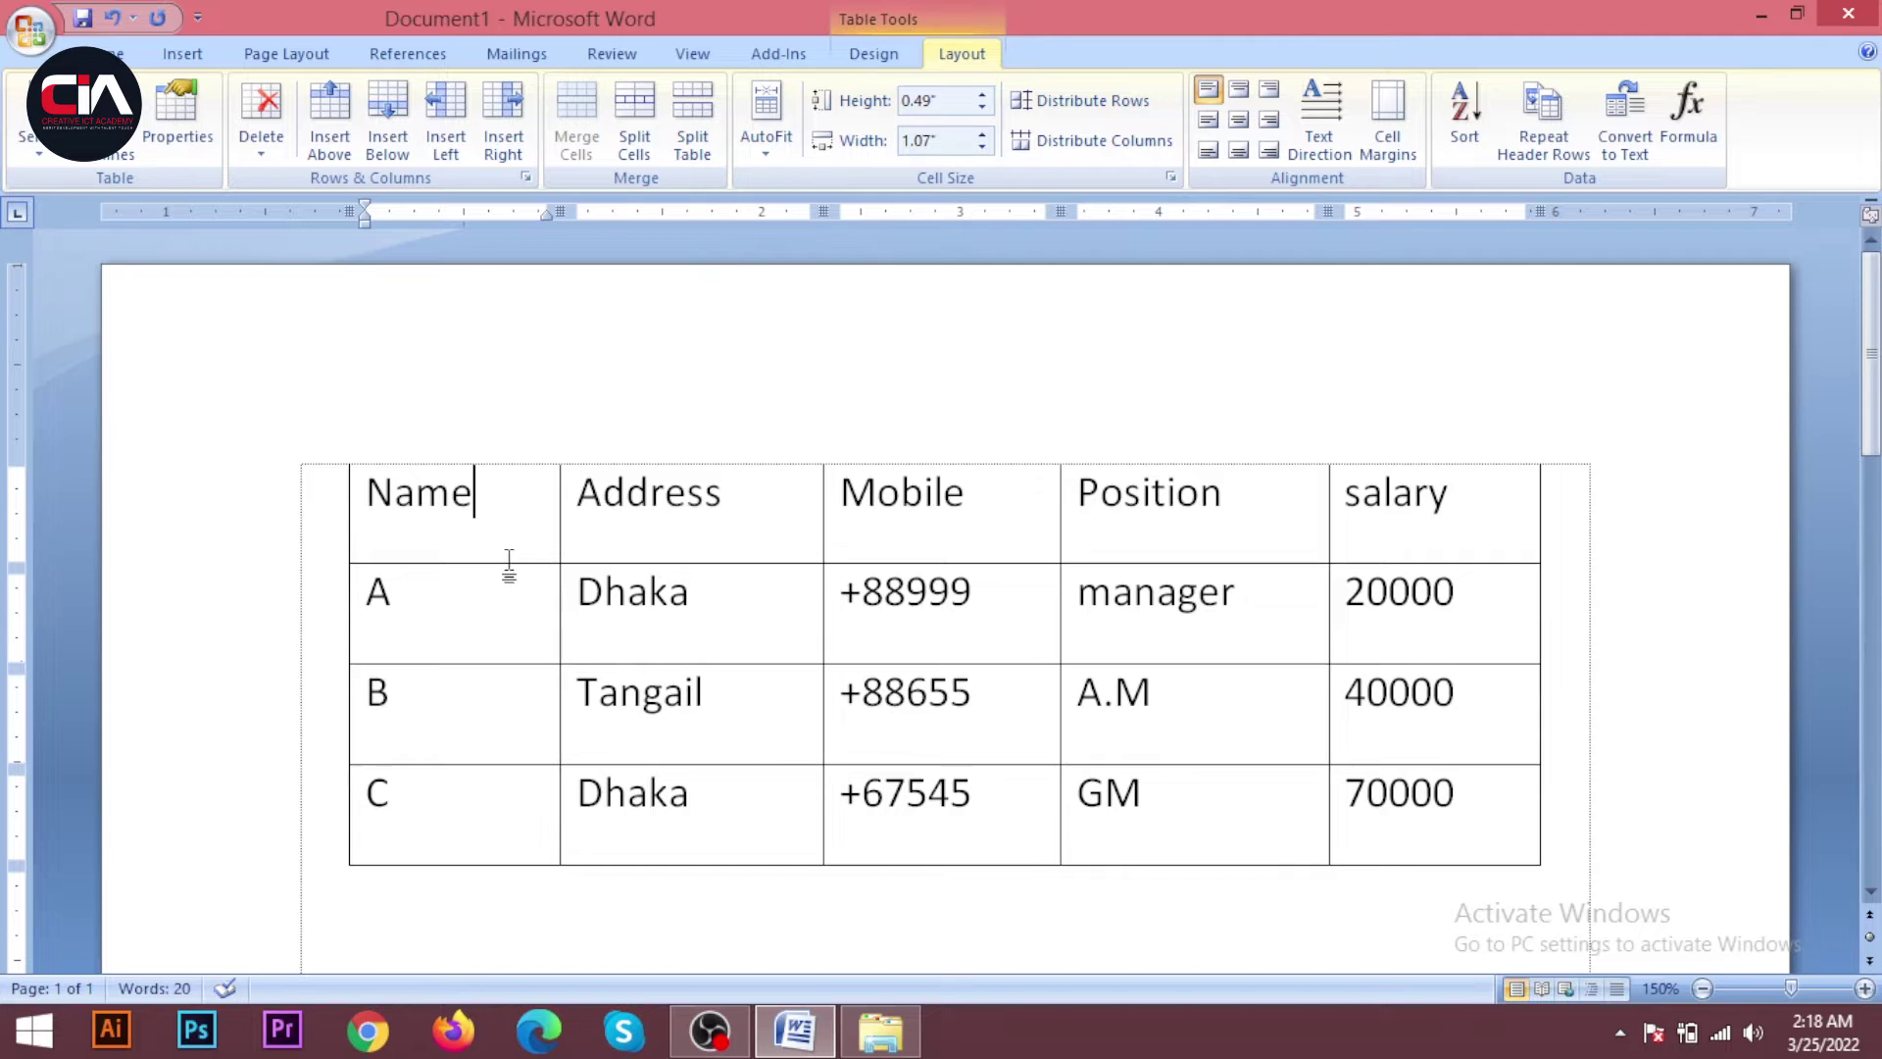
pyautogui.scroll(1, 510, 561)
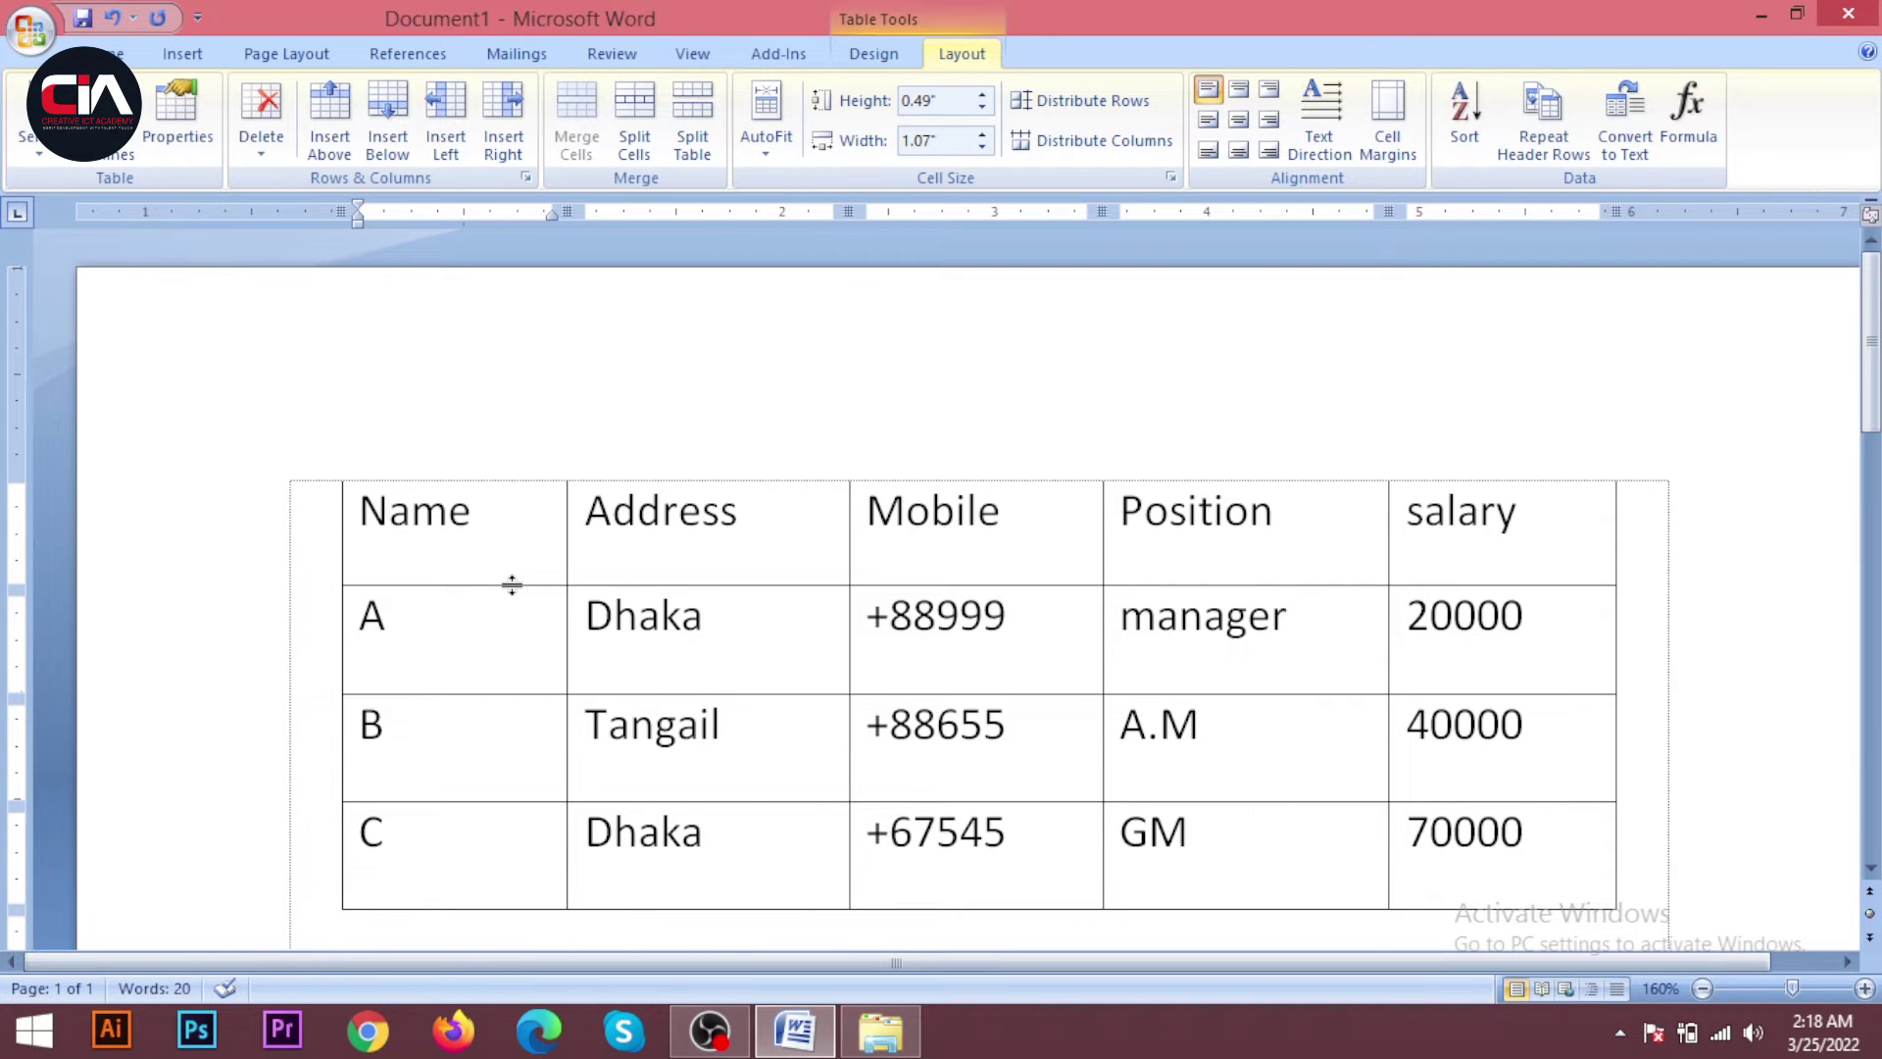
pyautogui.scroll(1, 512, 585)
pyautogui.scroll(2, 504, 588)
pyautogui.scroll(3, 638, 638)
pyautogui.scroll(3, 638, 651)
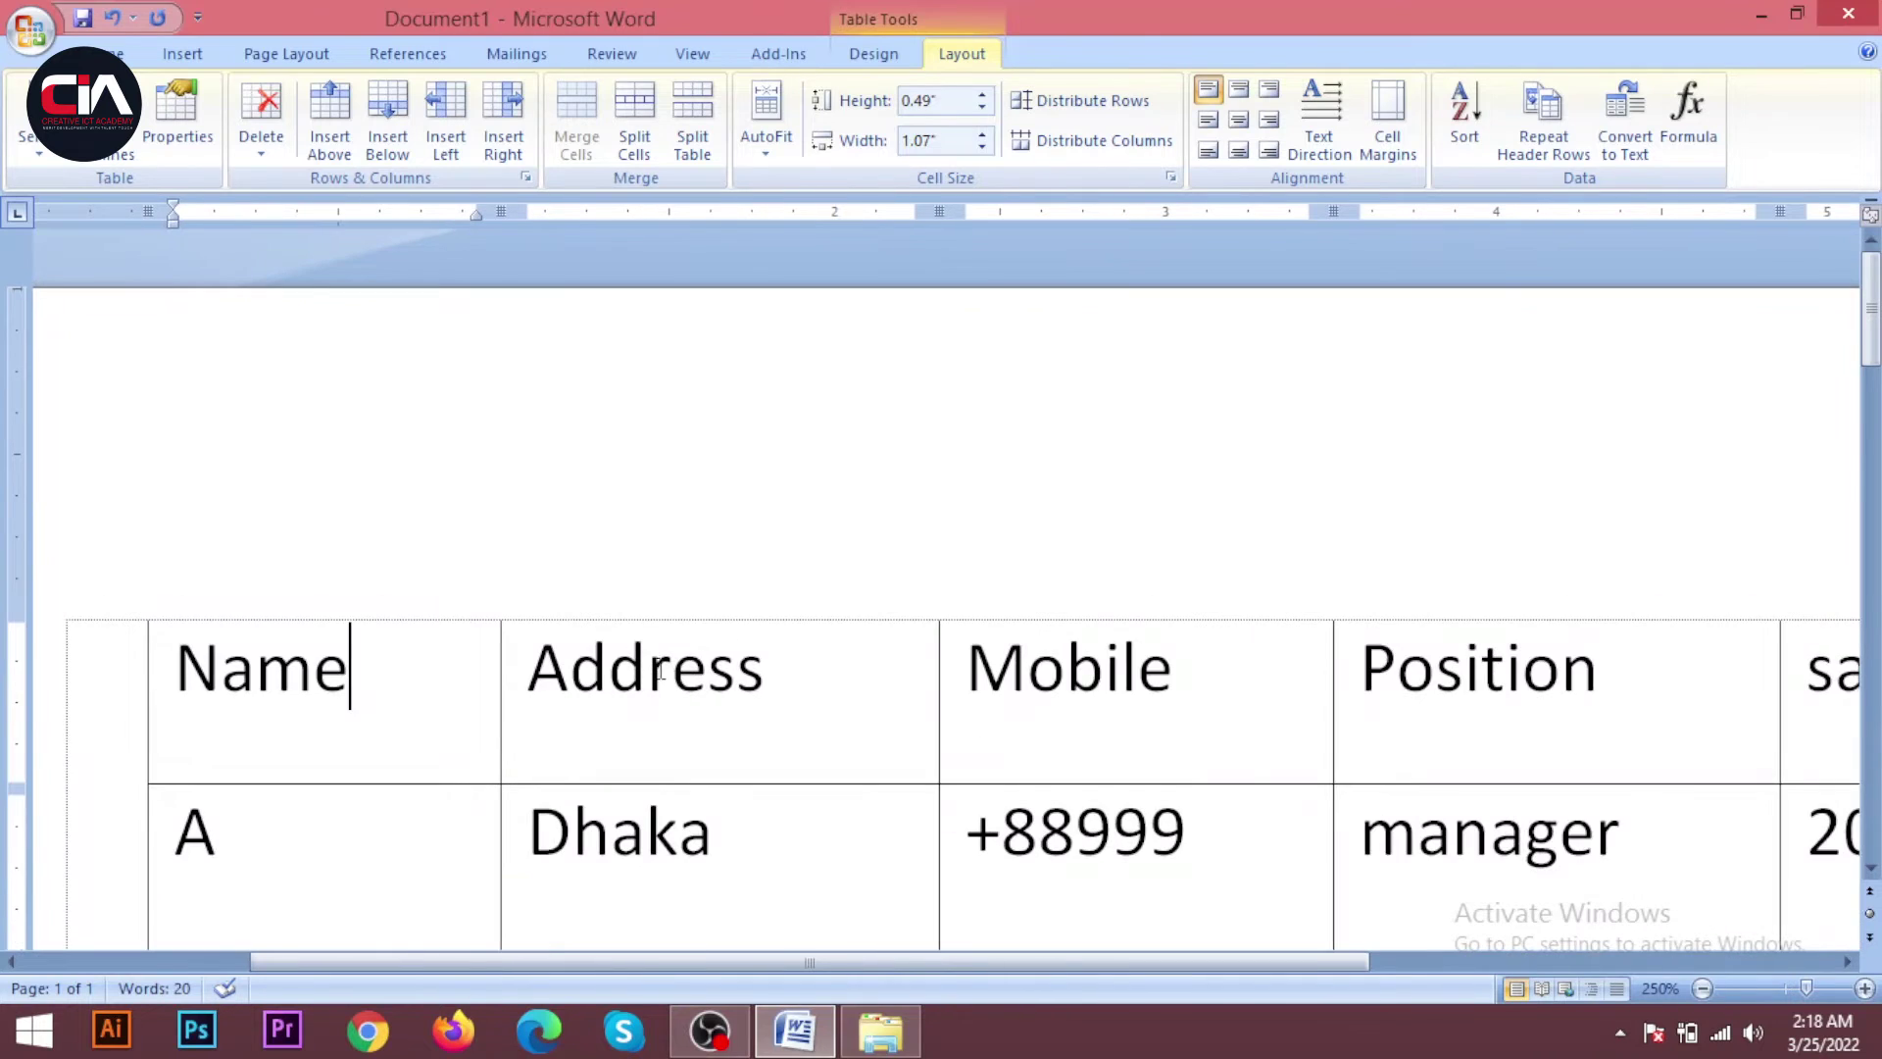
pyautogui.scroll(-3, 694, 740)
pyautogui.scroll(-1, 757, 770)
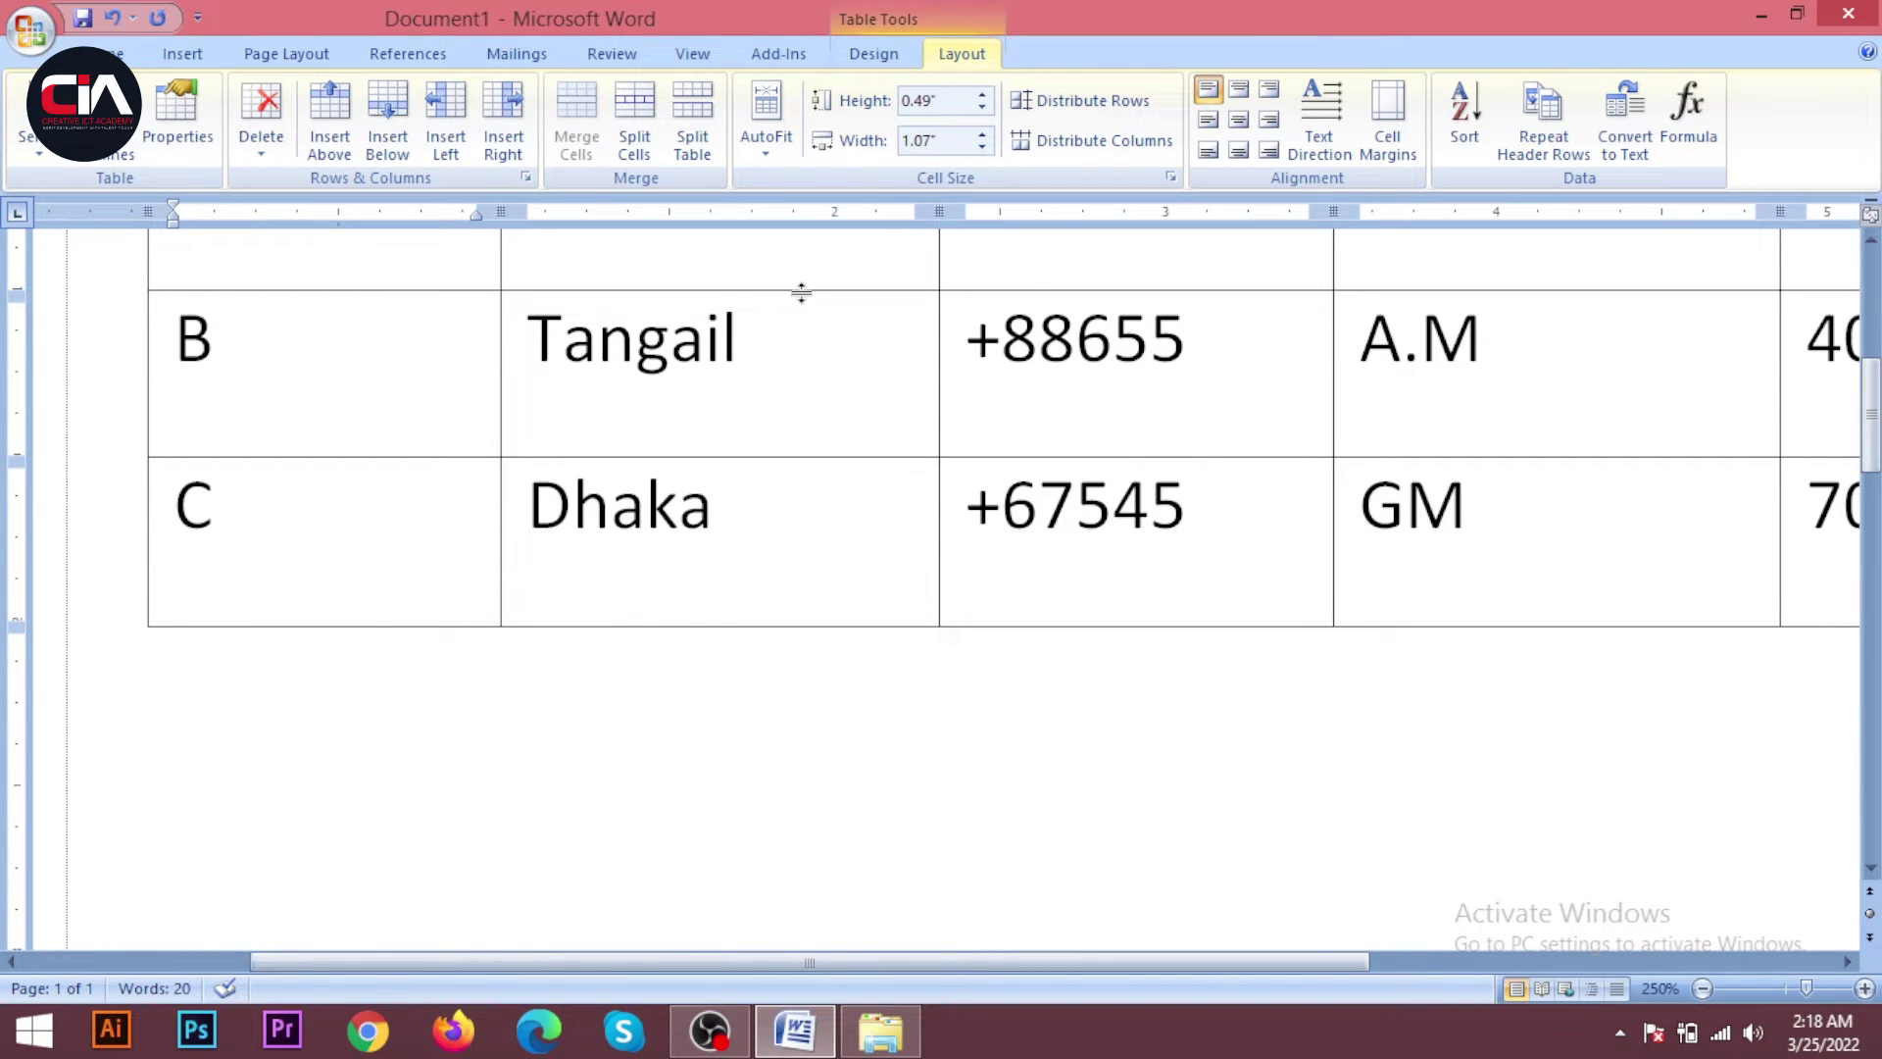
pyautogui.moveTo(801, 292); pyautogui.dragTo(801, 419)
pyautogui.scroll(3, 801, 460)
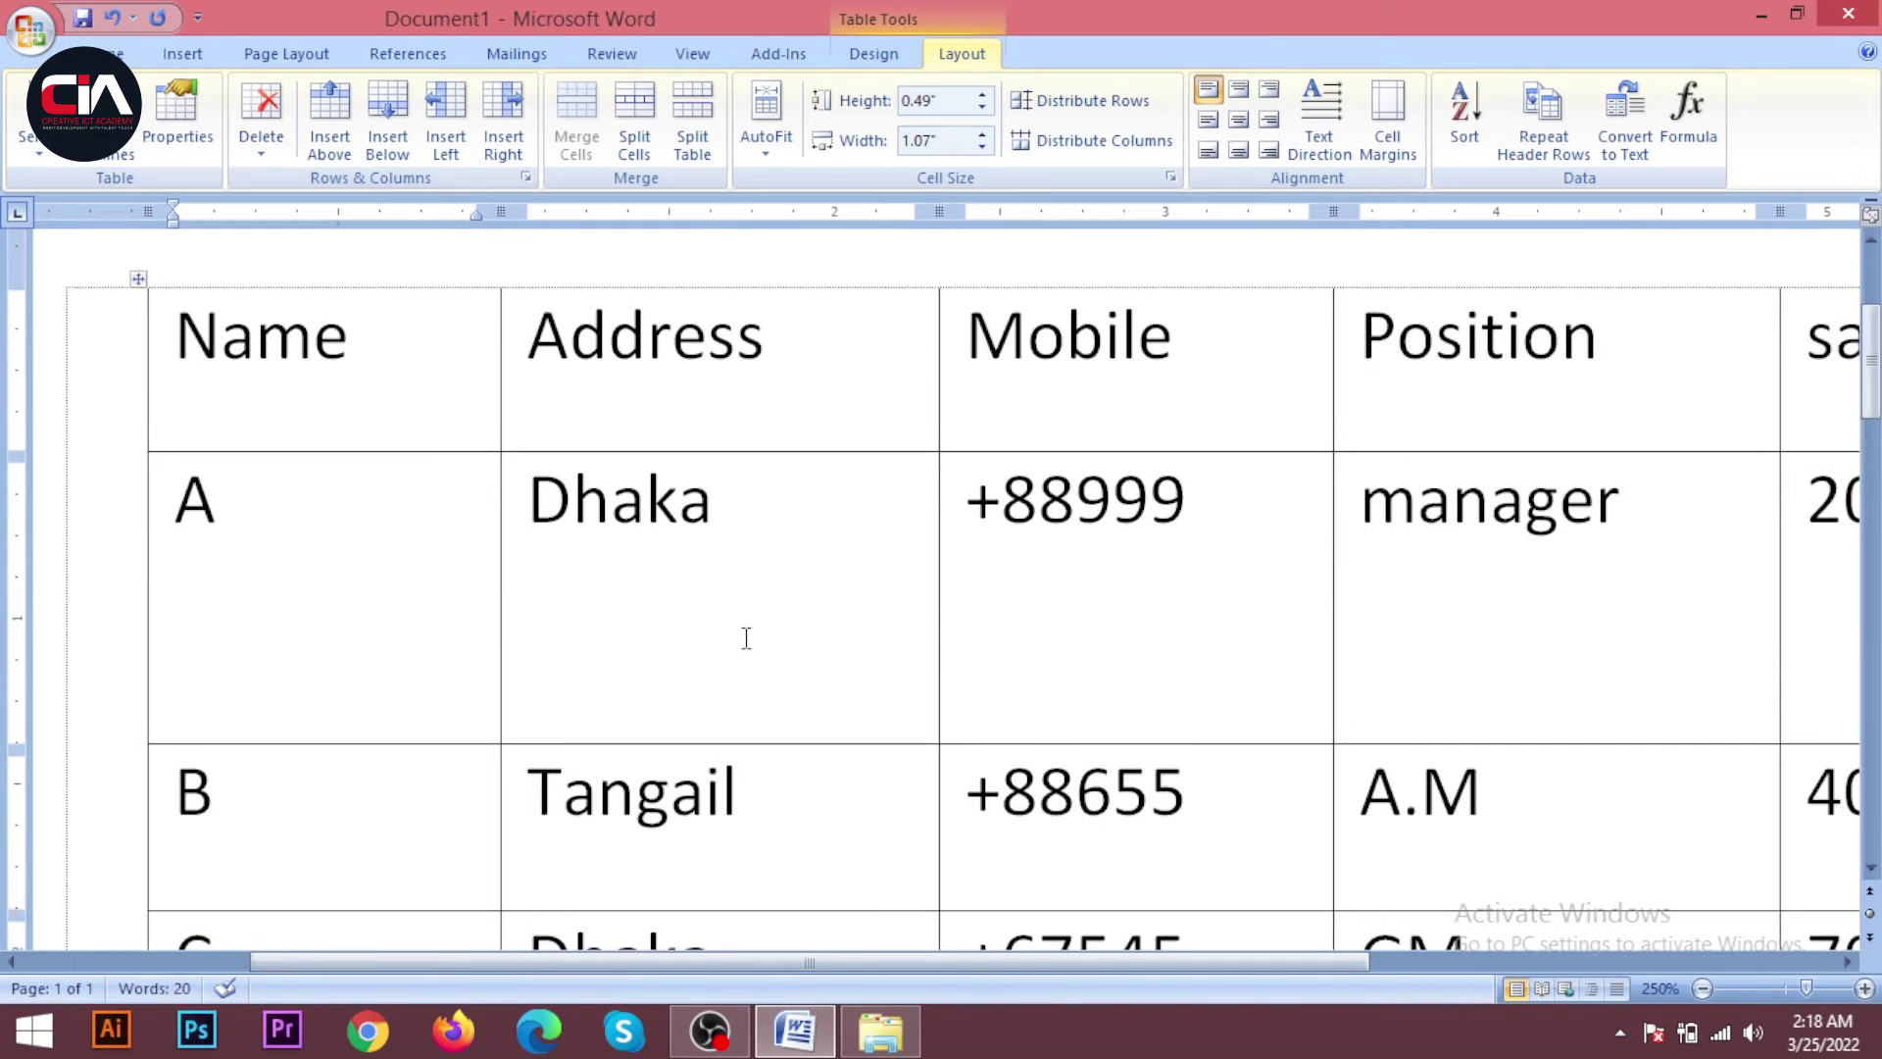
pyautogui.hotkey('ctrl', 'z')
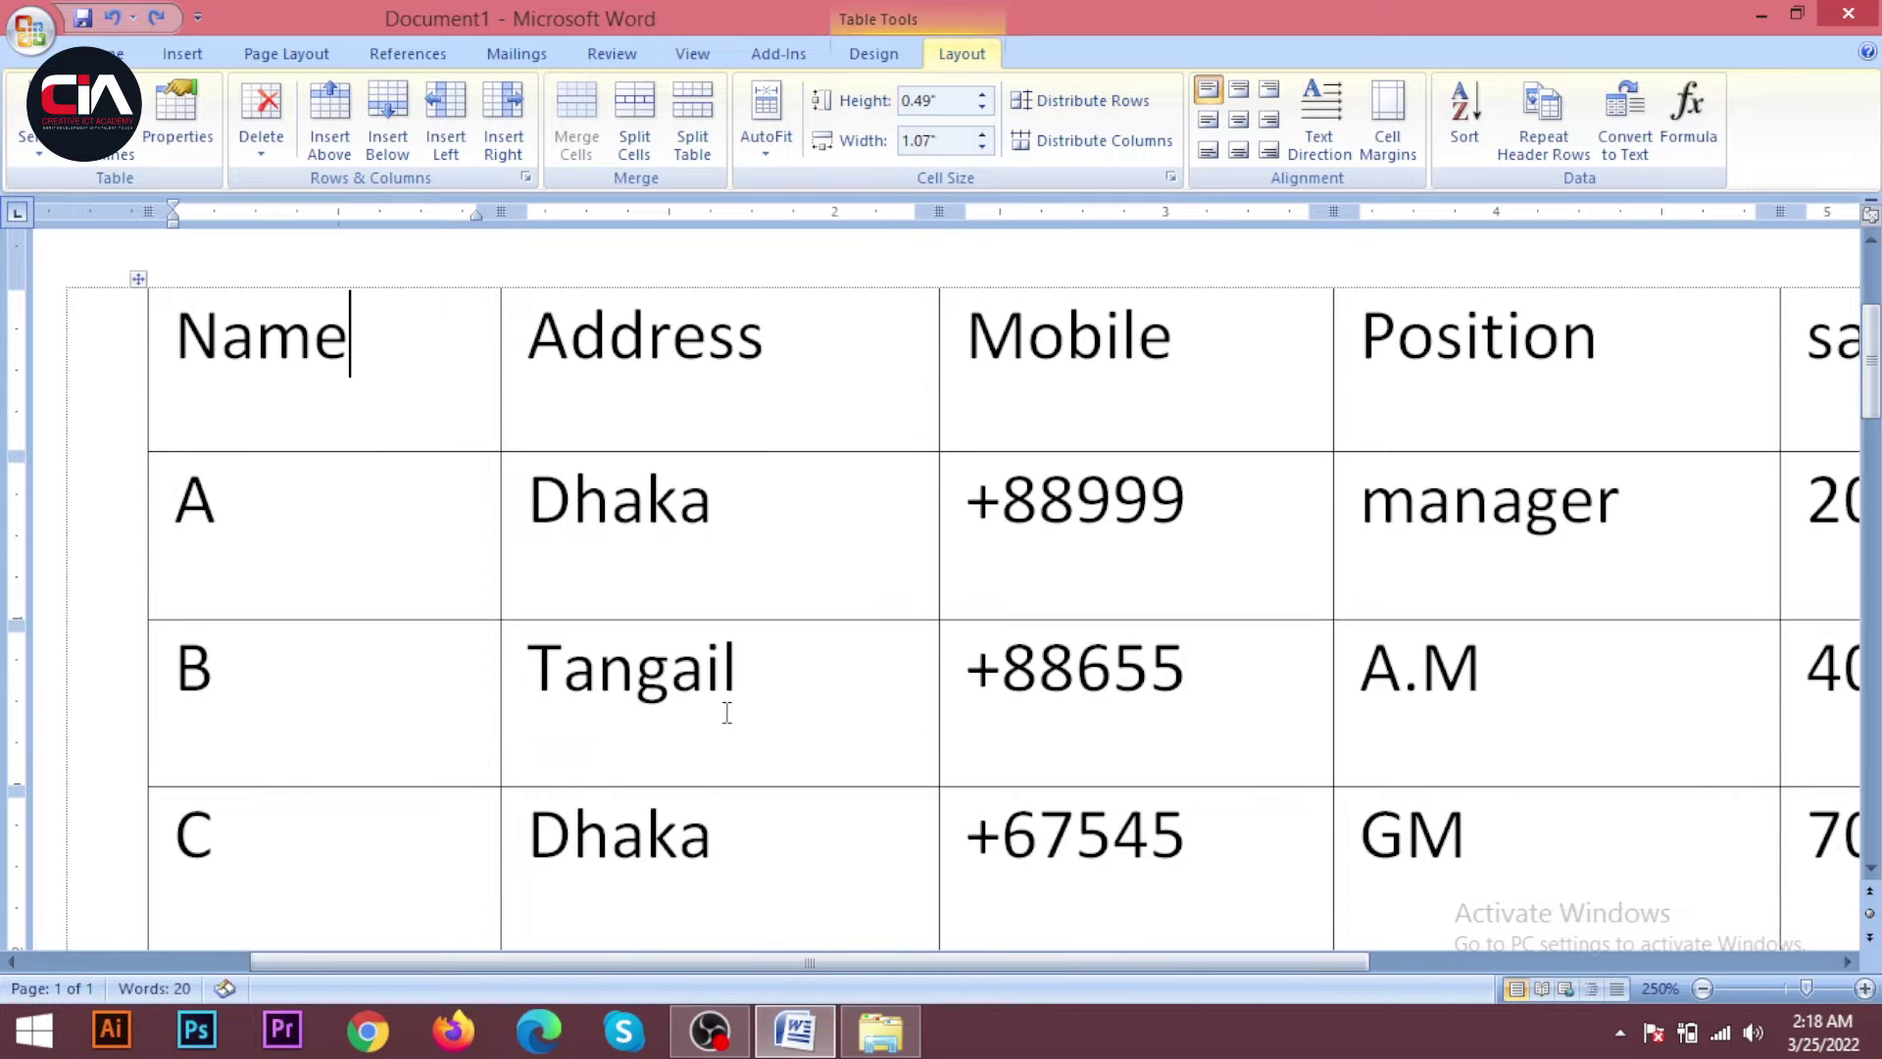
pyautogui.scroll(-5, 720, 706)
pyautogui.scroll(-3, 707, 695)
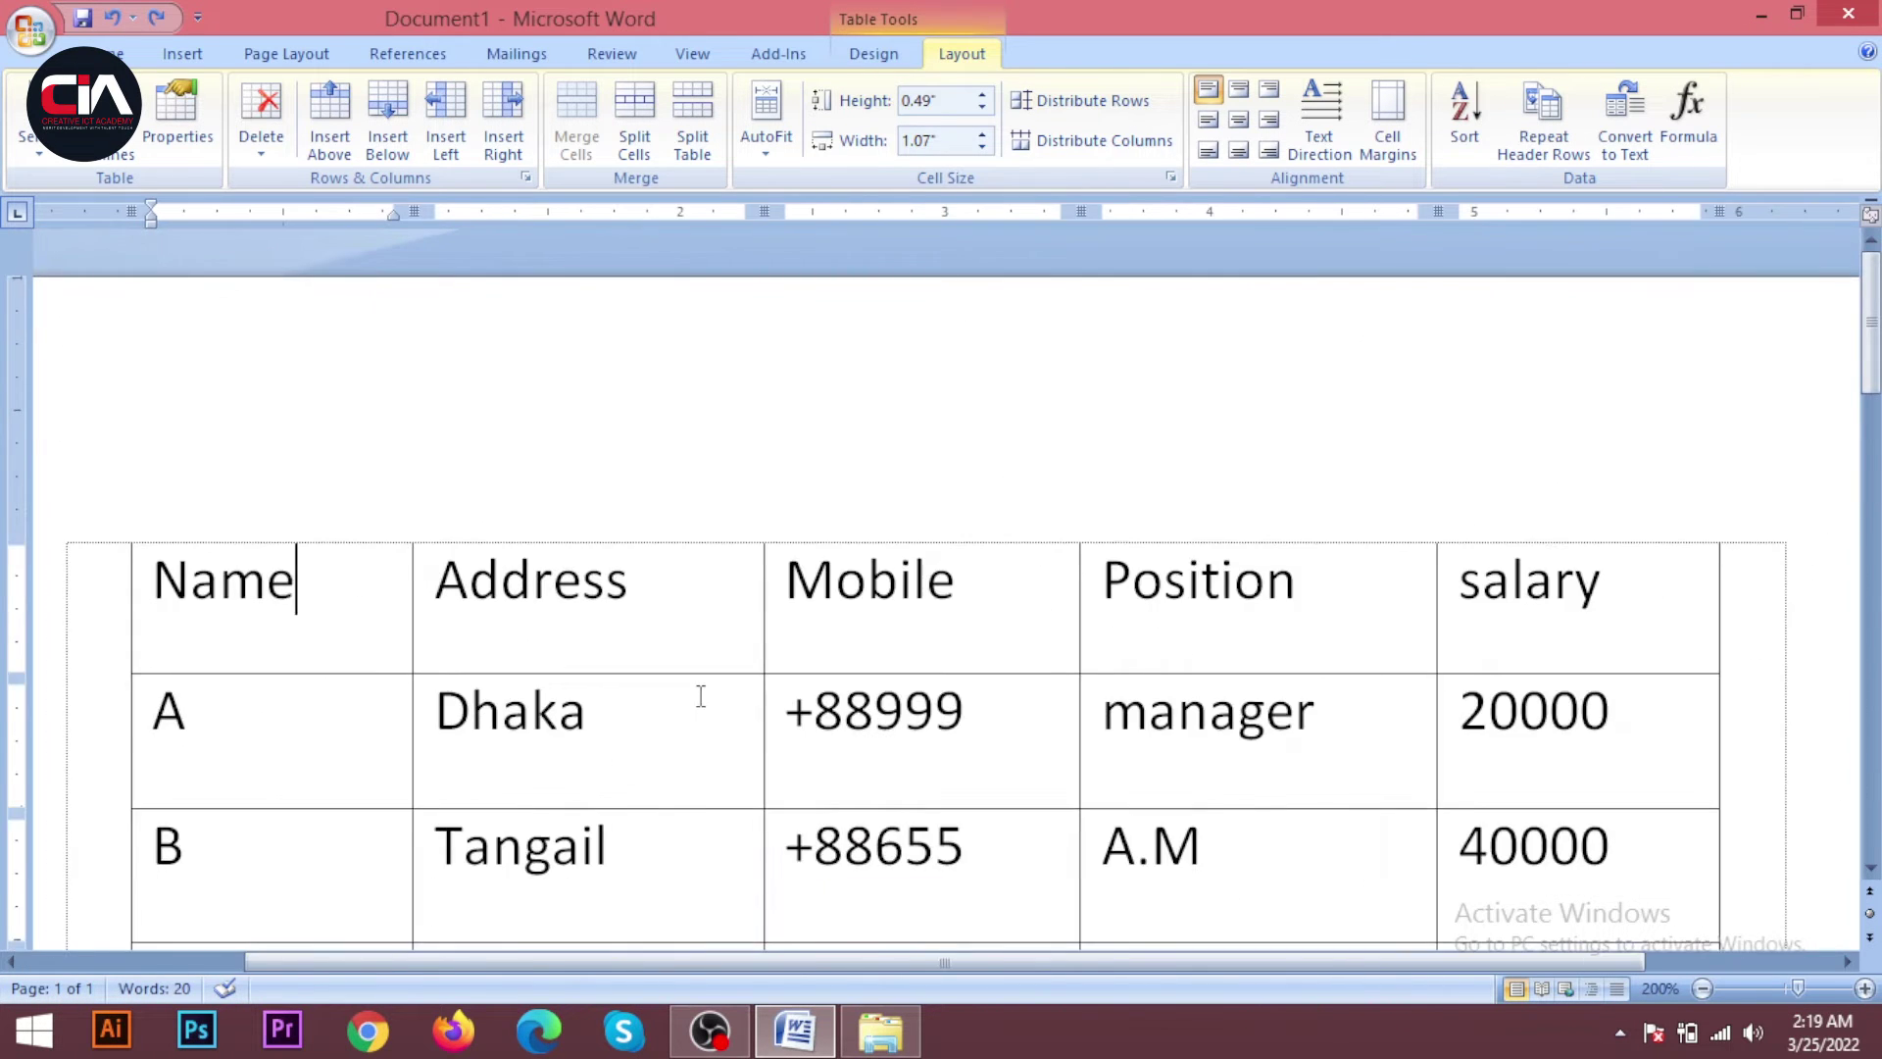
pyautogui.scroll(-3, 698, 697)
pyautogui.scroll(-3, 676, 676)
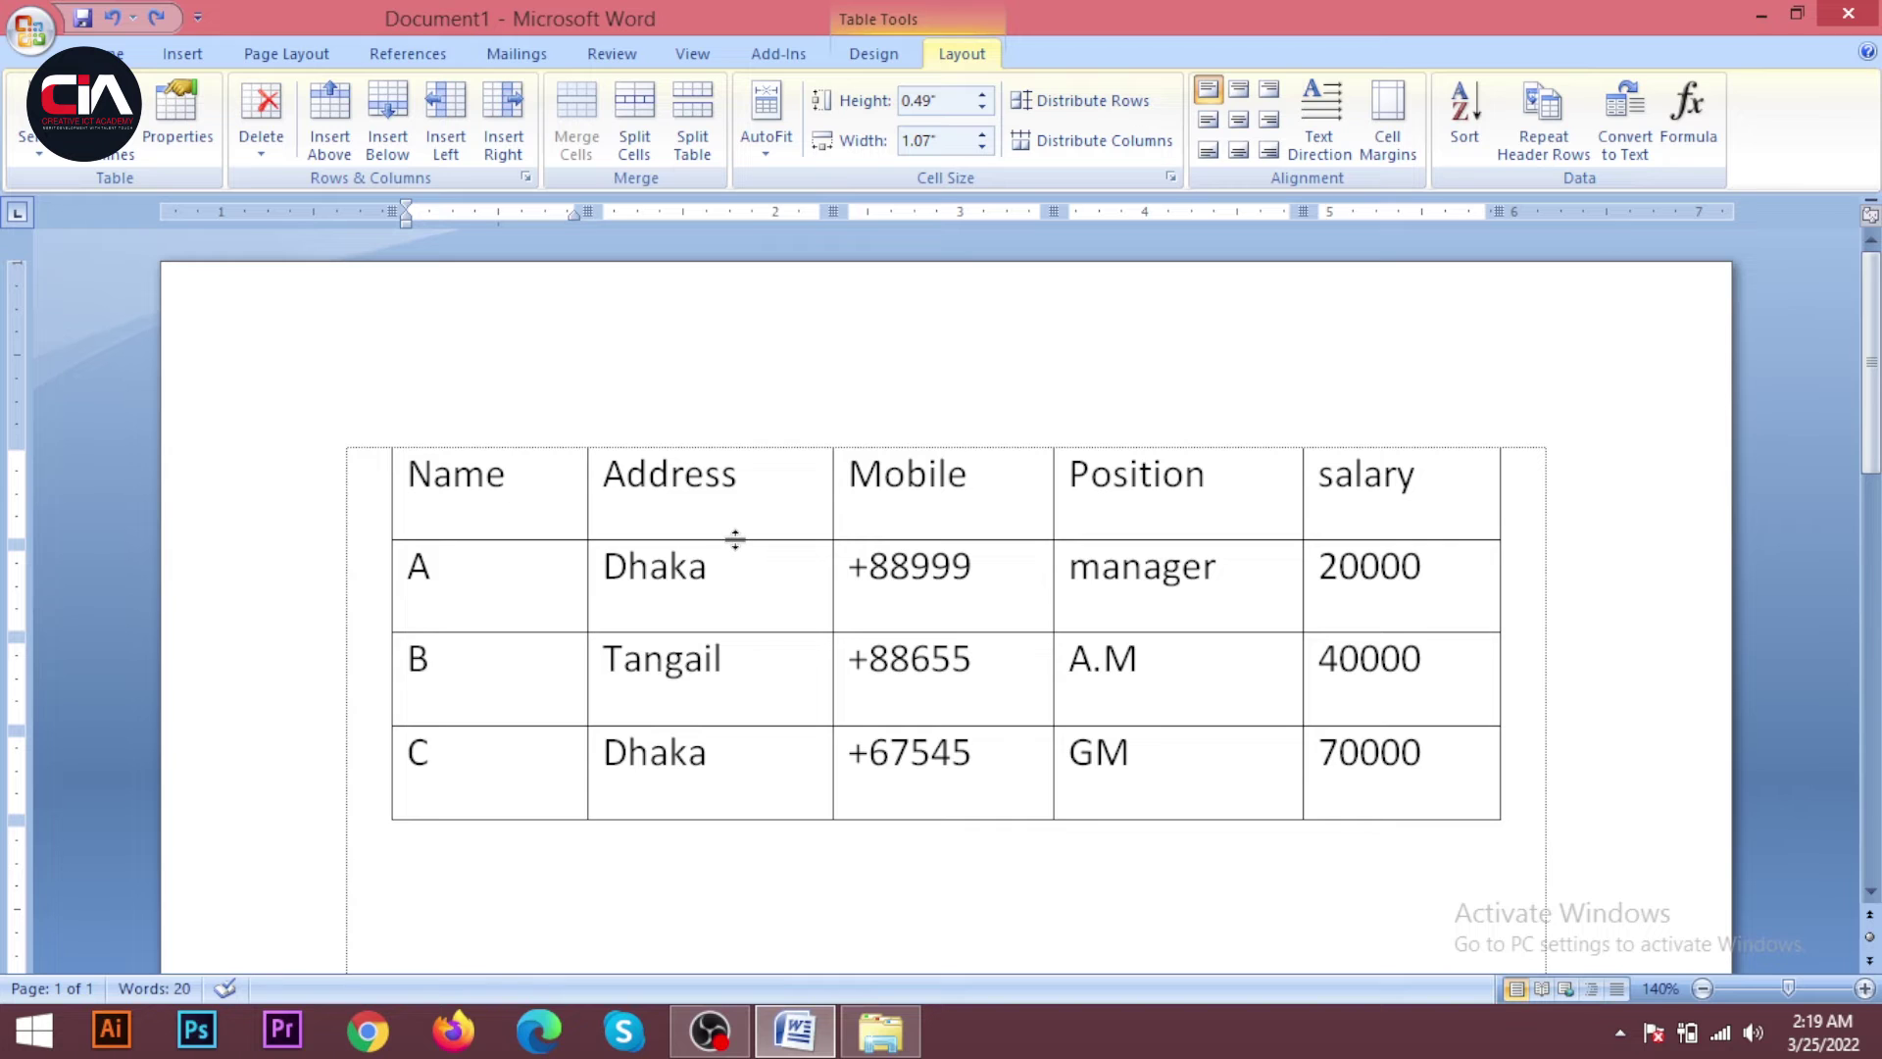
pyautogui.moveTo(738, 538); pyautogui.dragTo(755, 550)
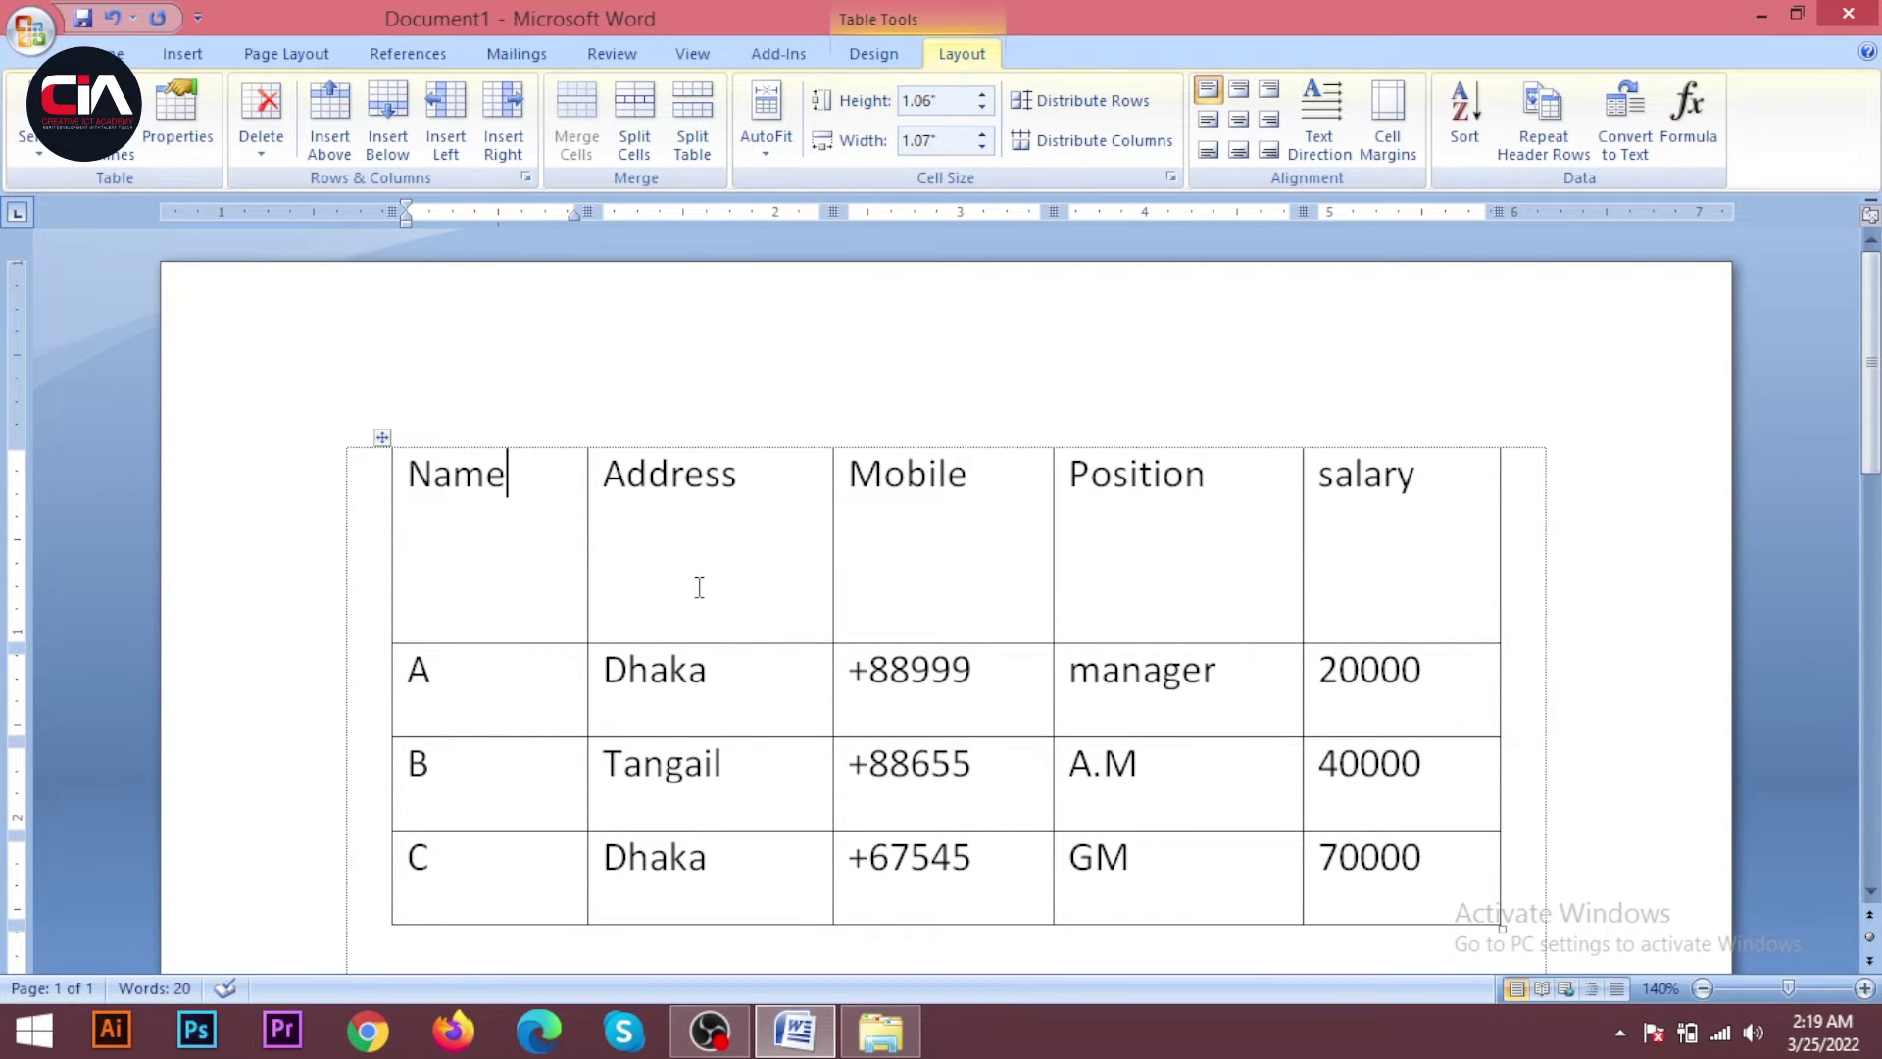
pyautogui.hotkey('ctrl', 'z')
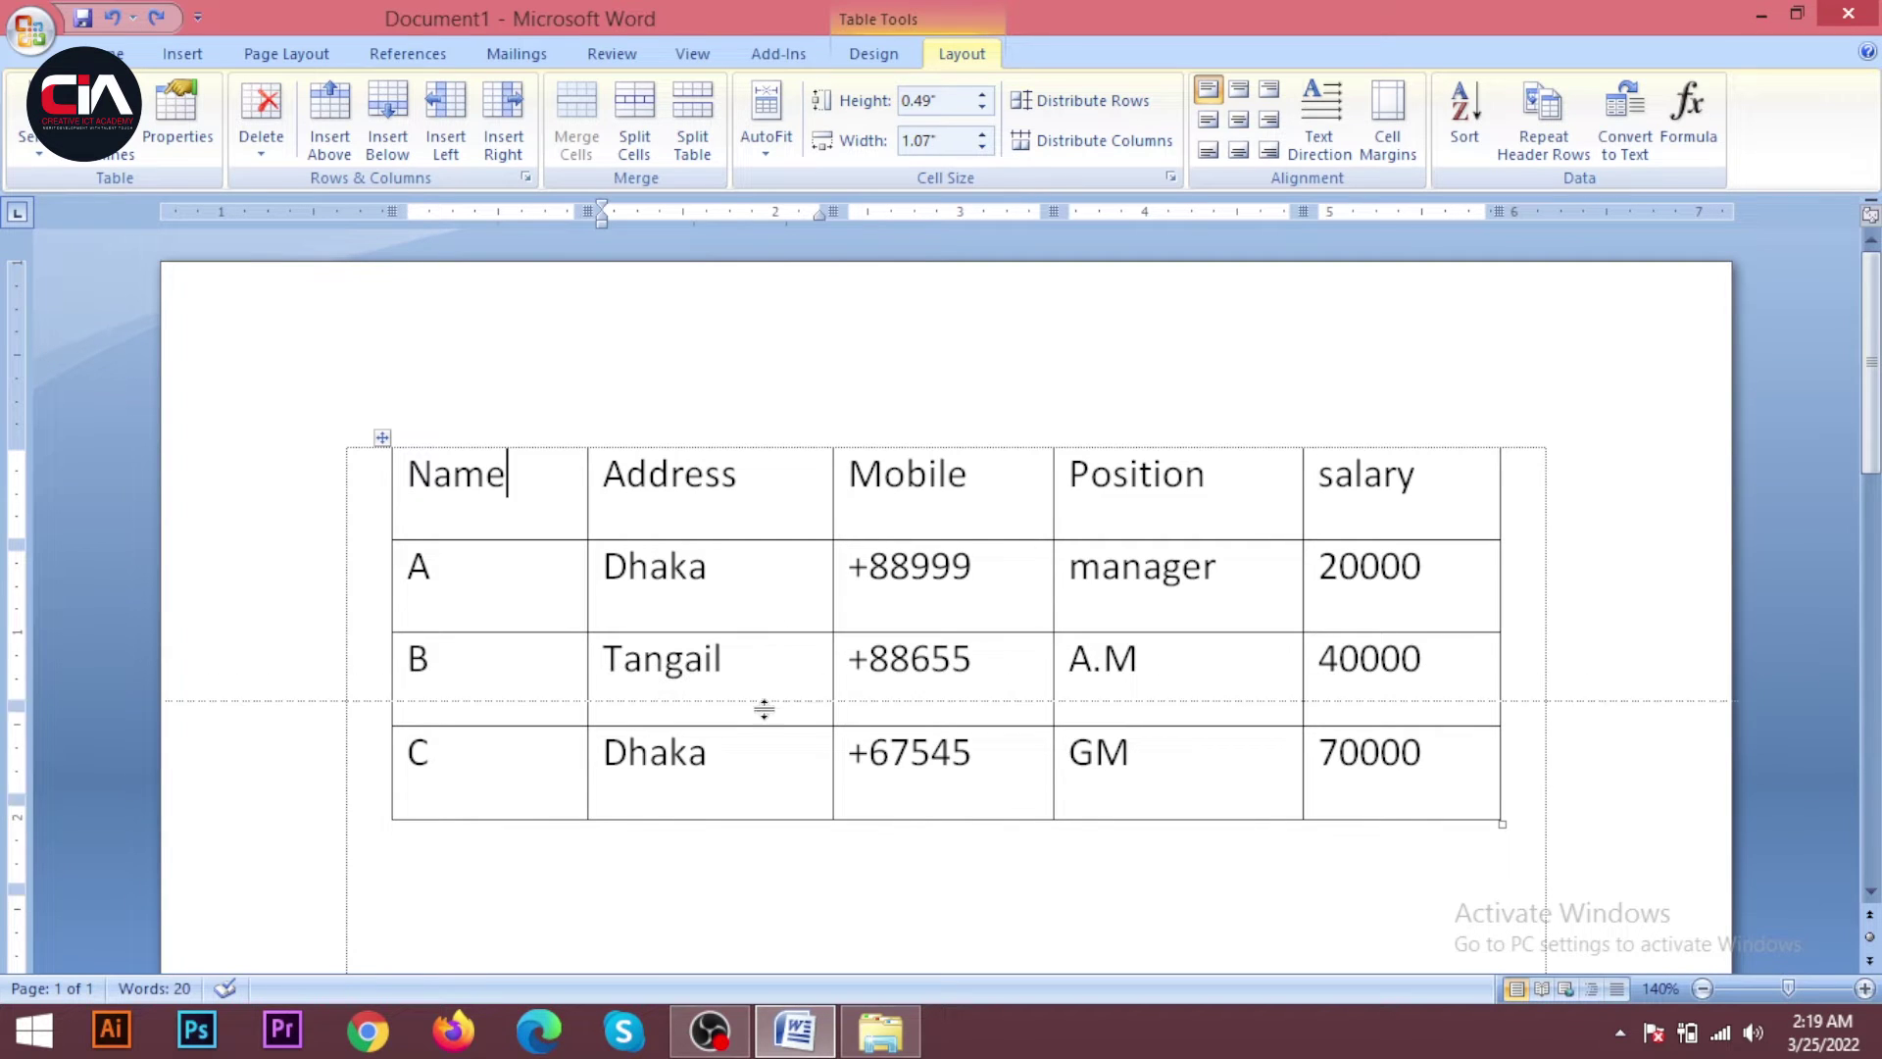
pyautogui.moveTo(772, 633); pyautogui.dragTo(764, 724)
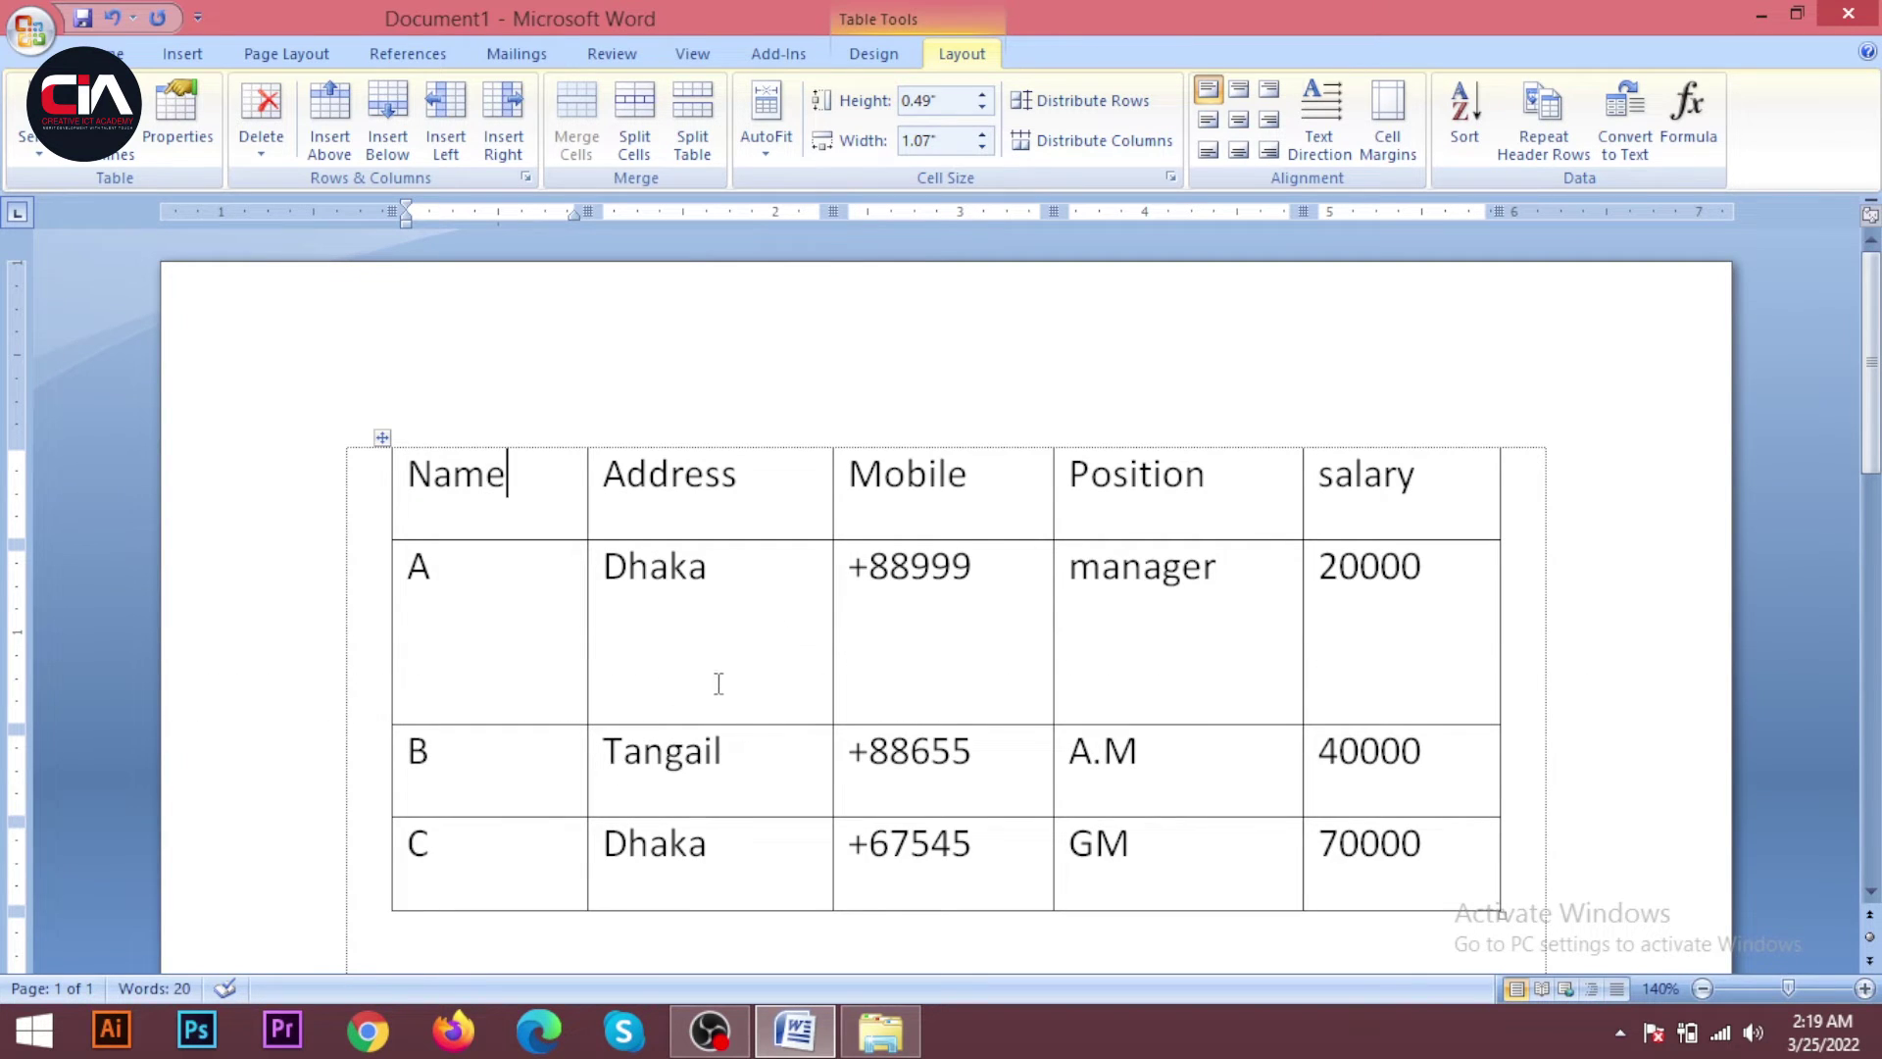
pyautogui.hotkey('ctrl', 'z')
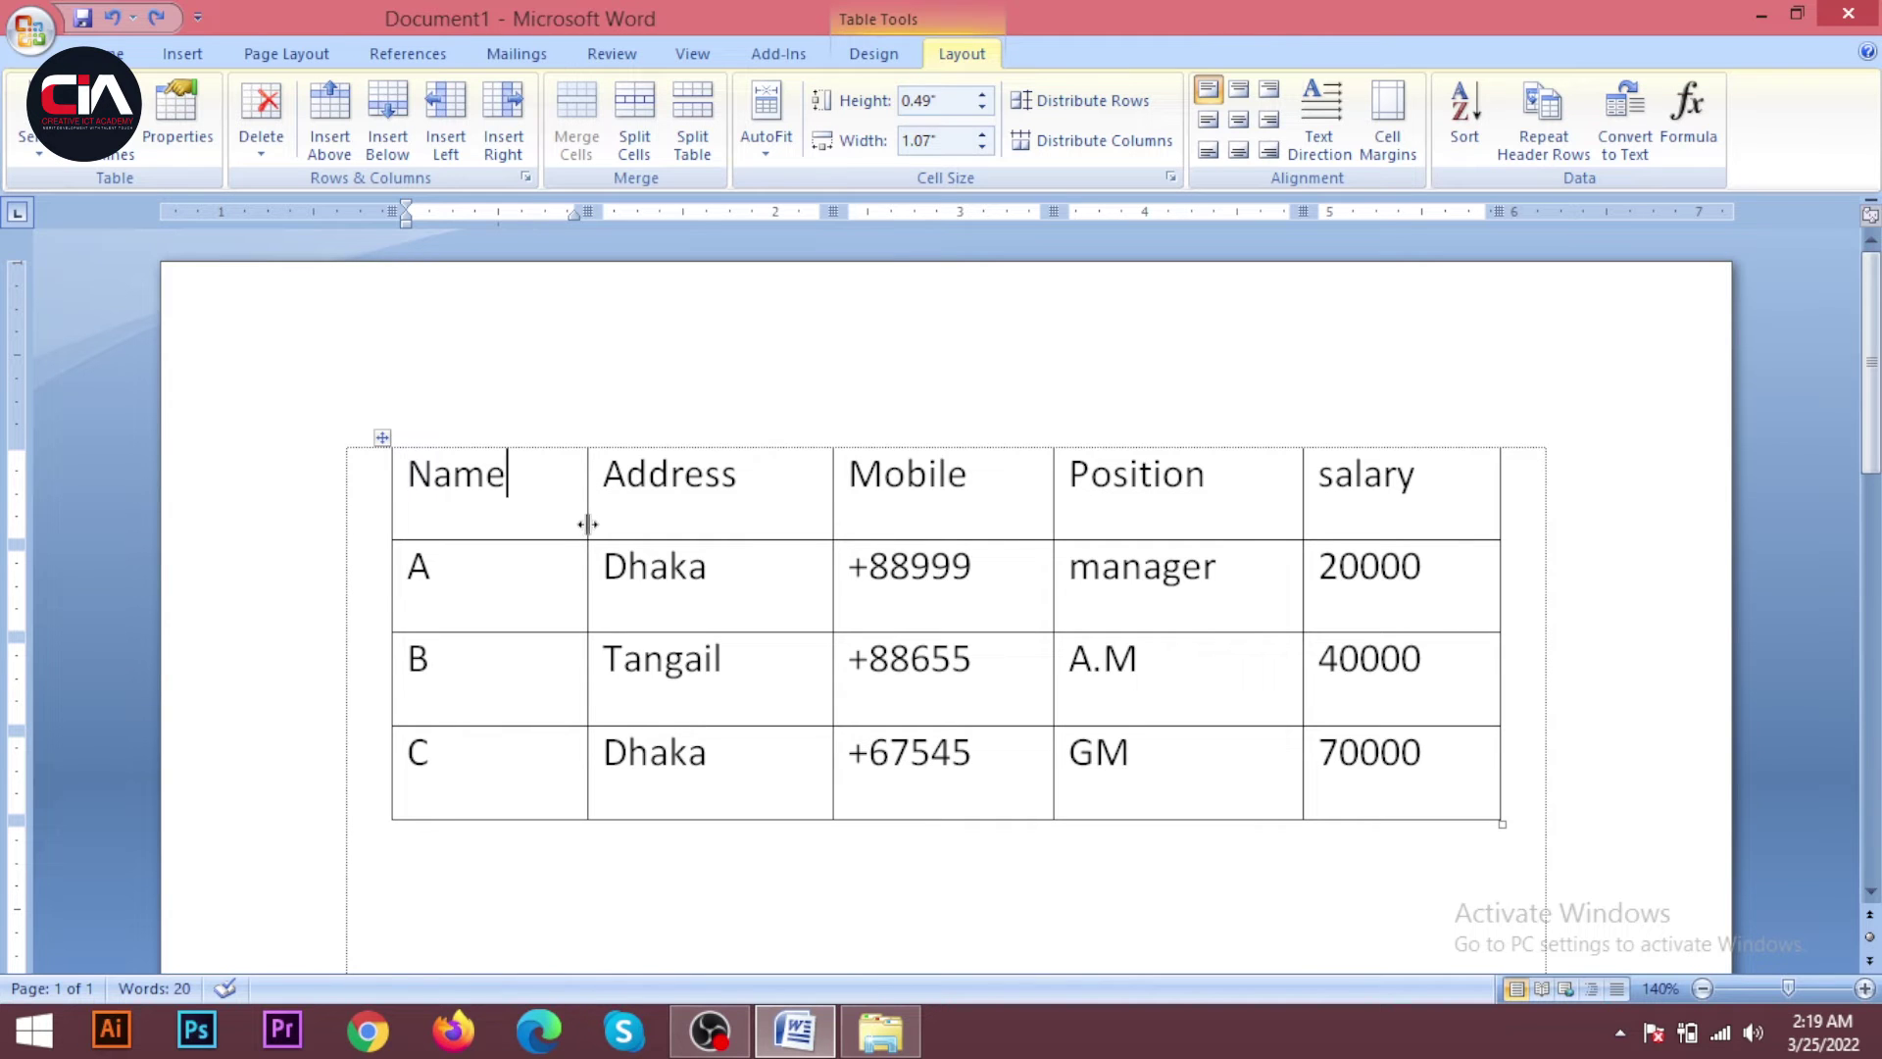
pyautogui.moveTo(586, 526); pyautogui.dragTo(721, 525)
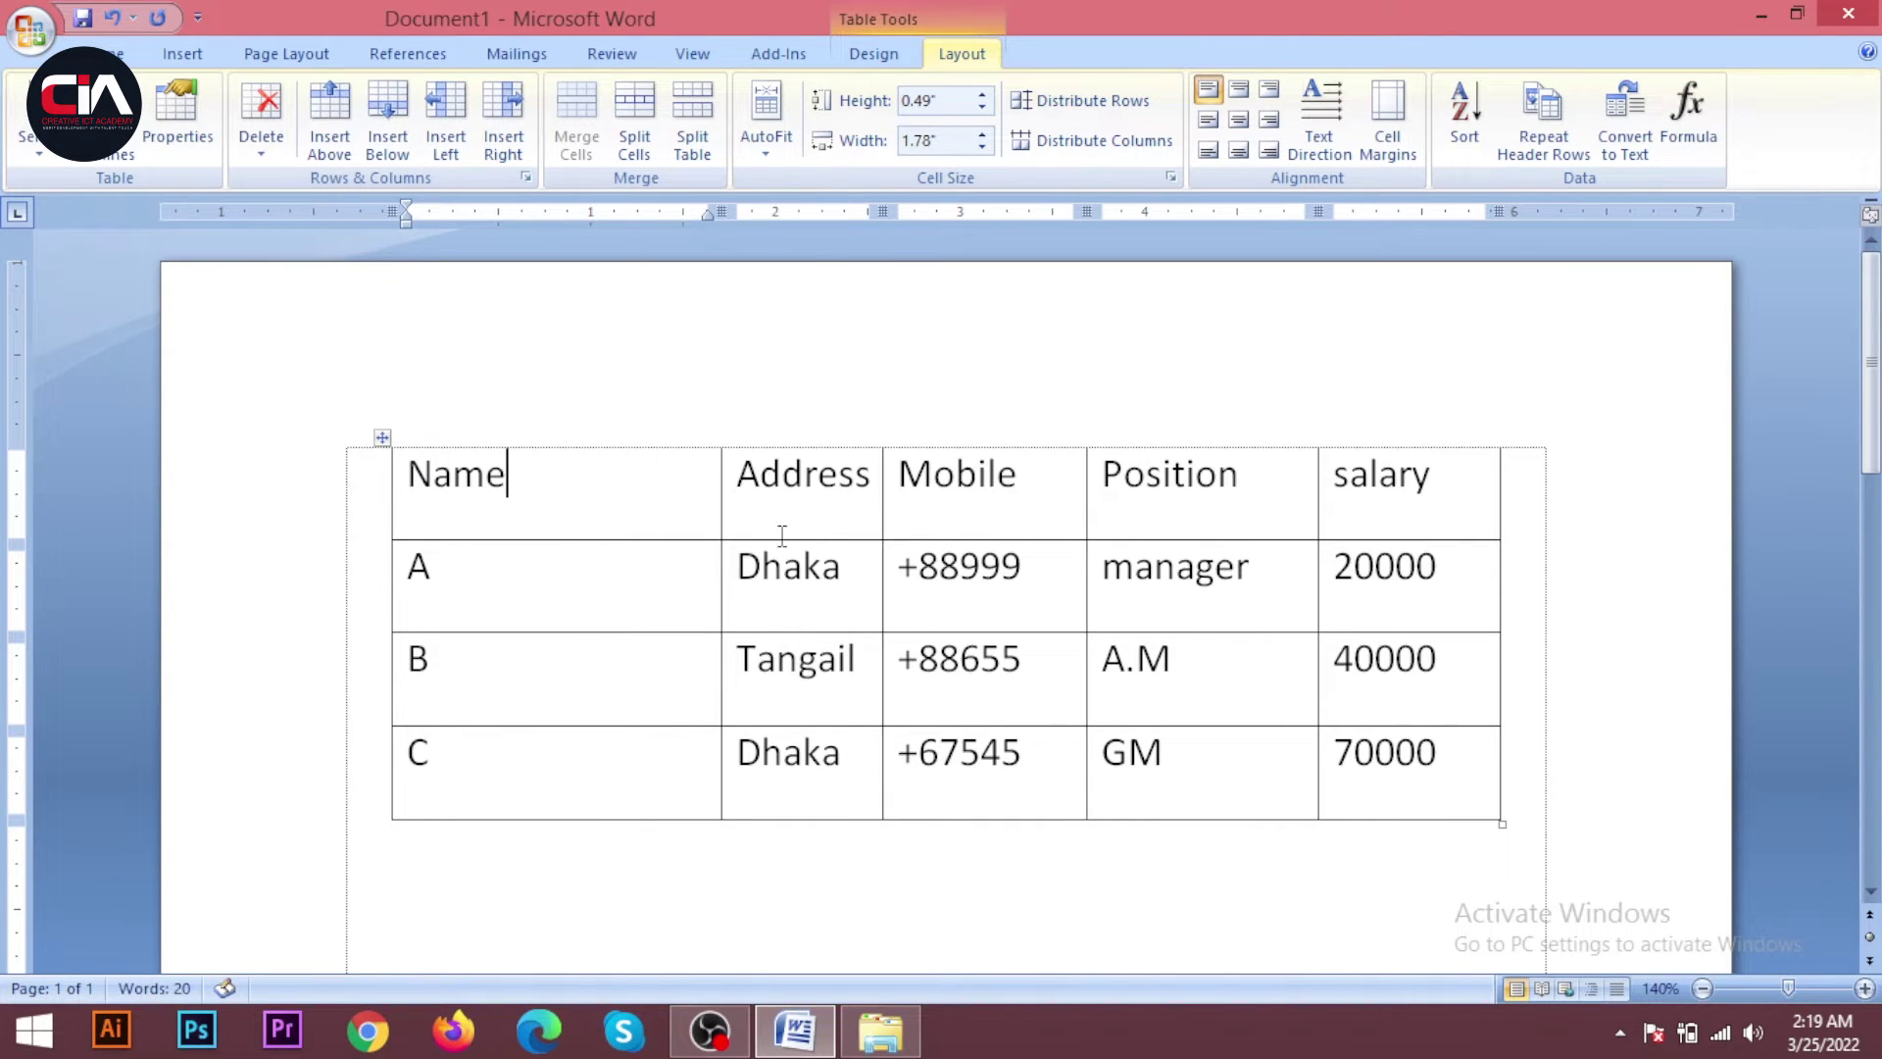
pyautogui.hotkey('ctrl', 'z')
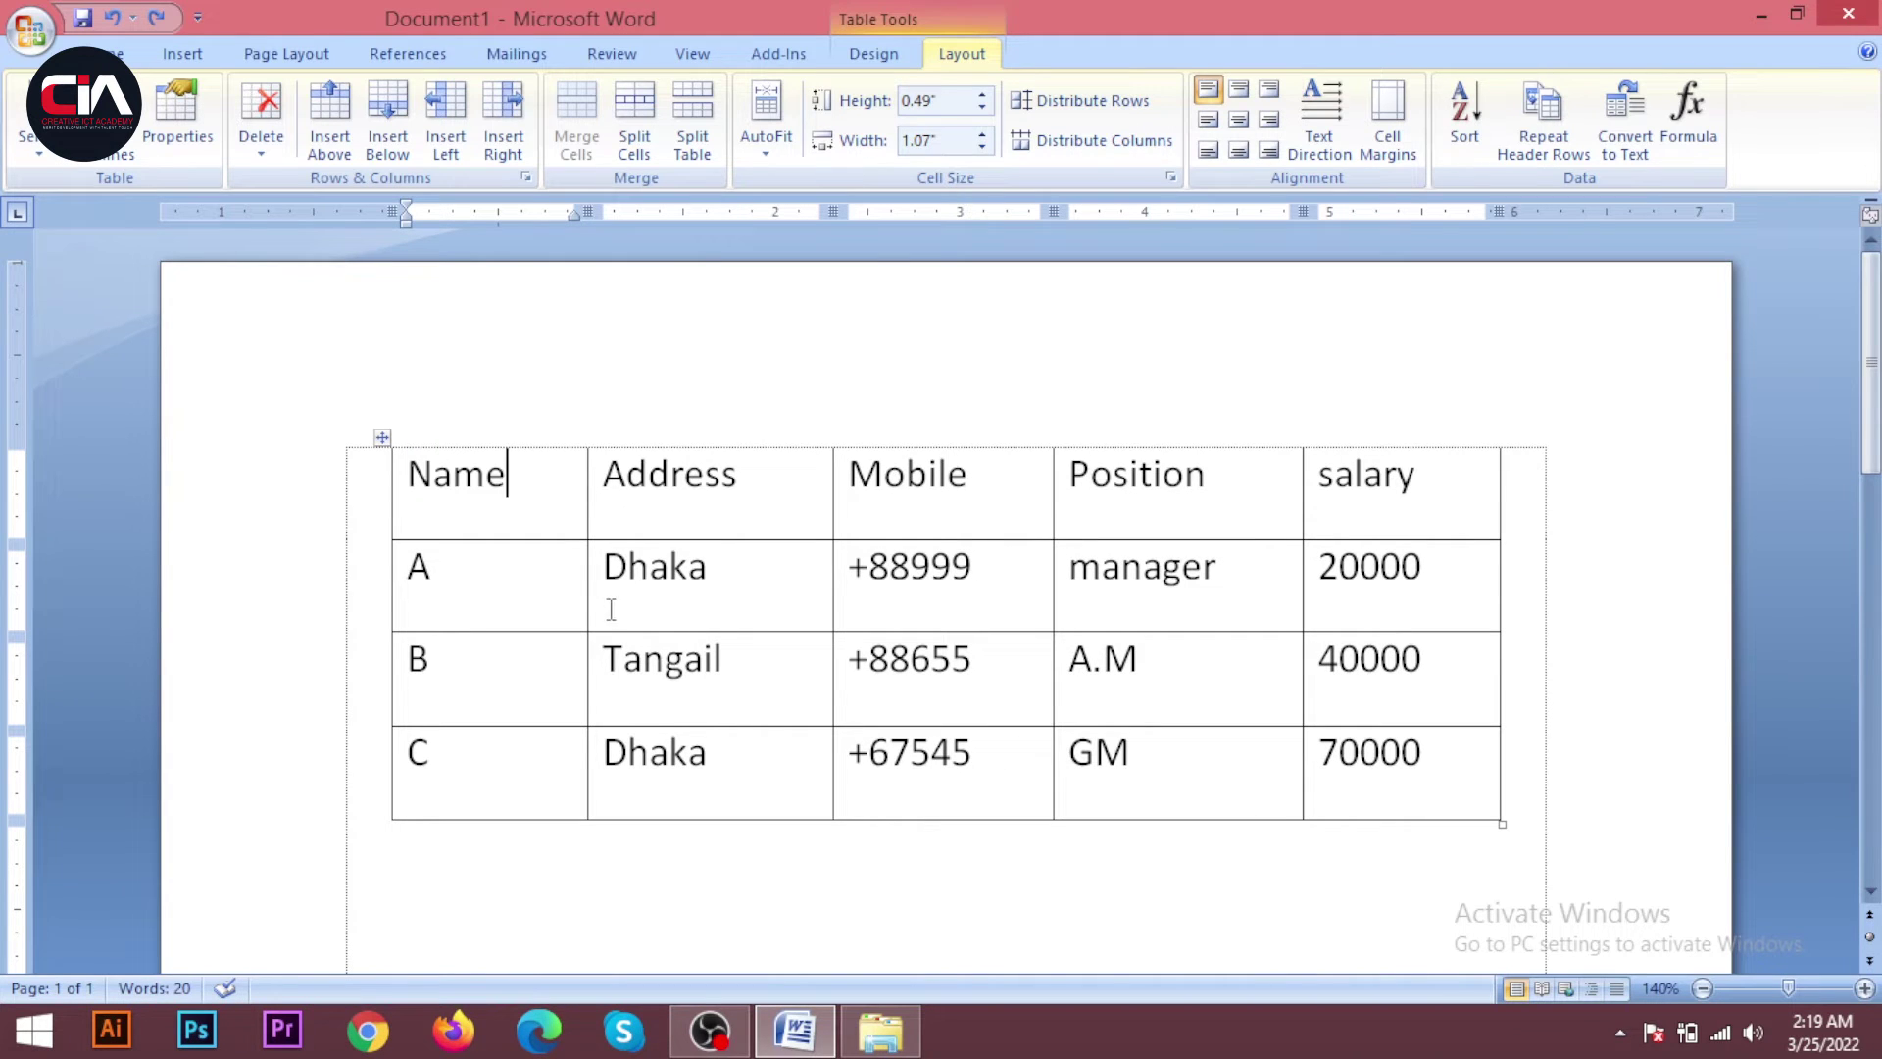
pyautogui.moveTo(588, 584); pyautogui.dragTo(707, 584)
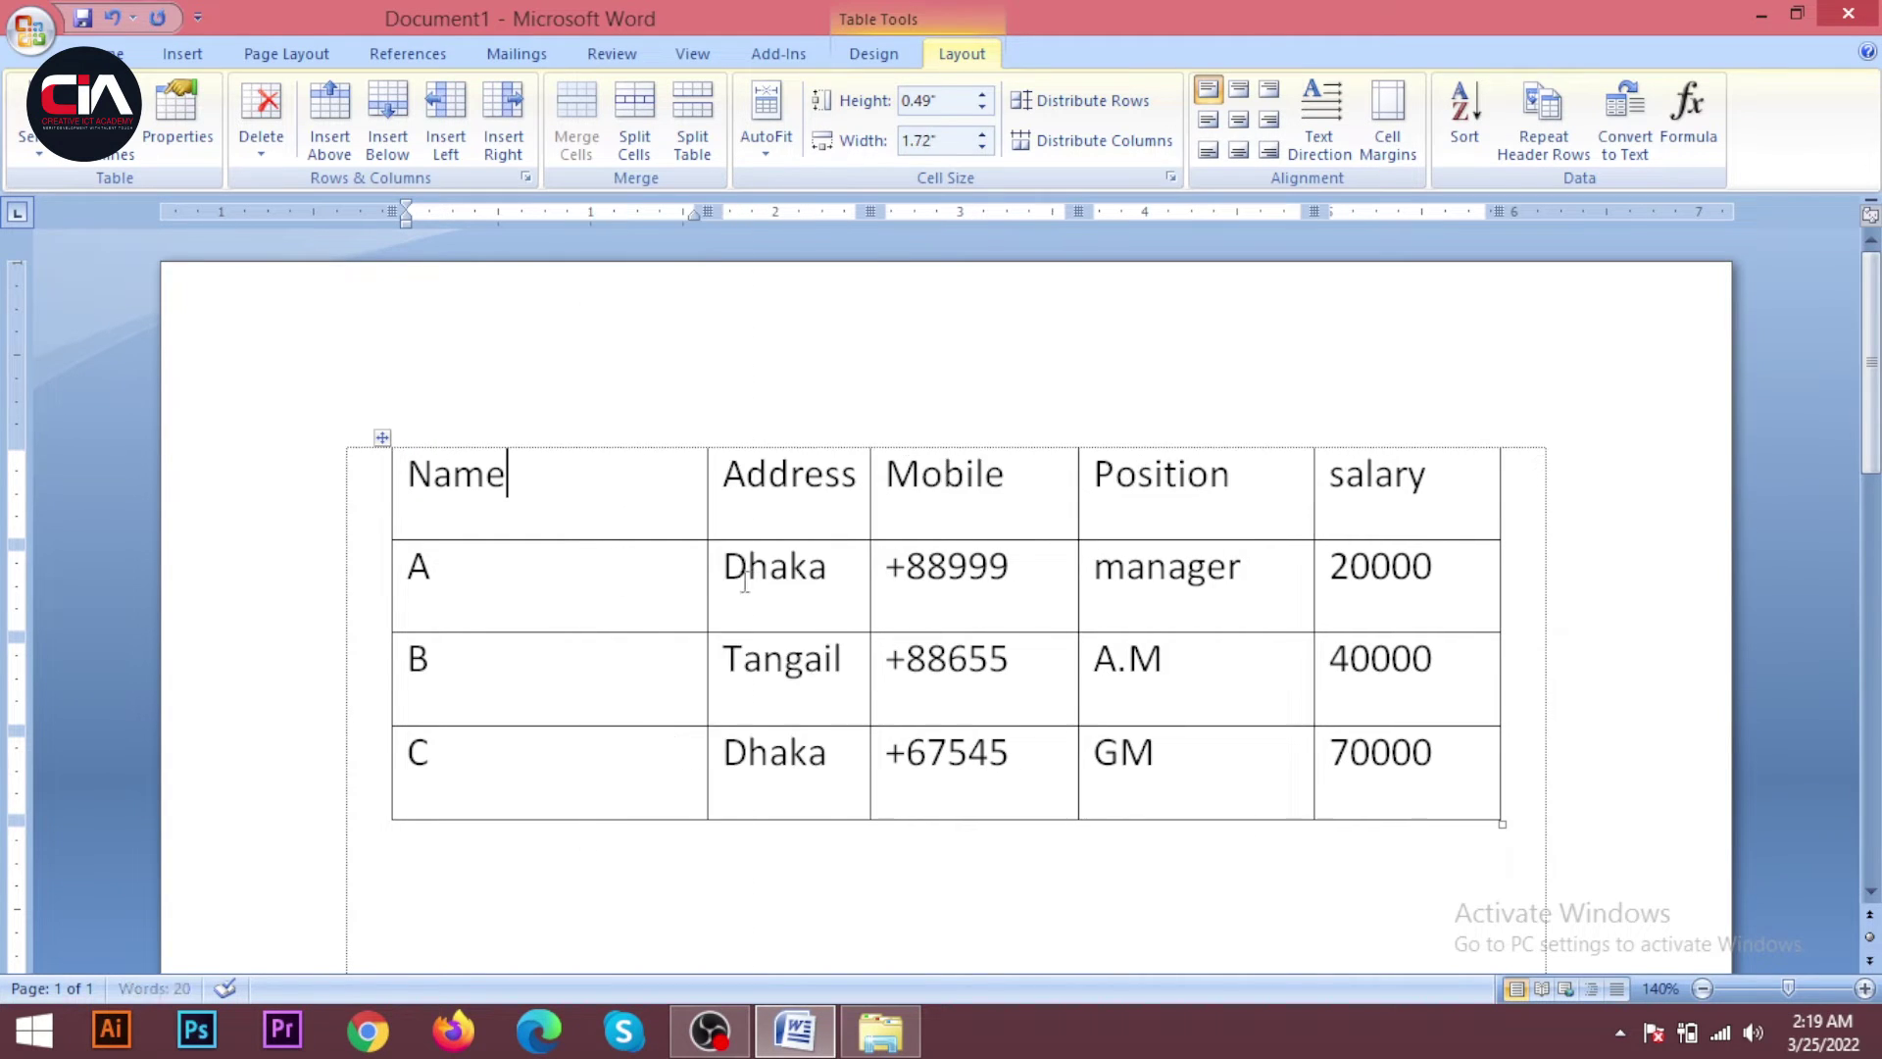
pyautogui.hotkey('ctrl', 'z')
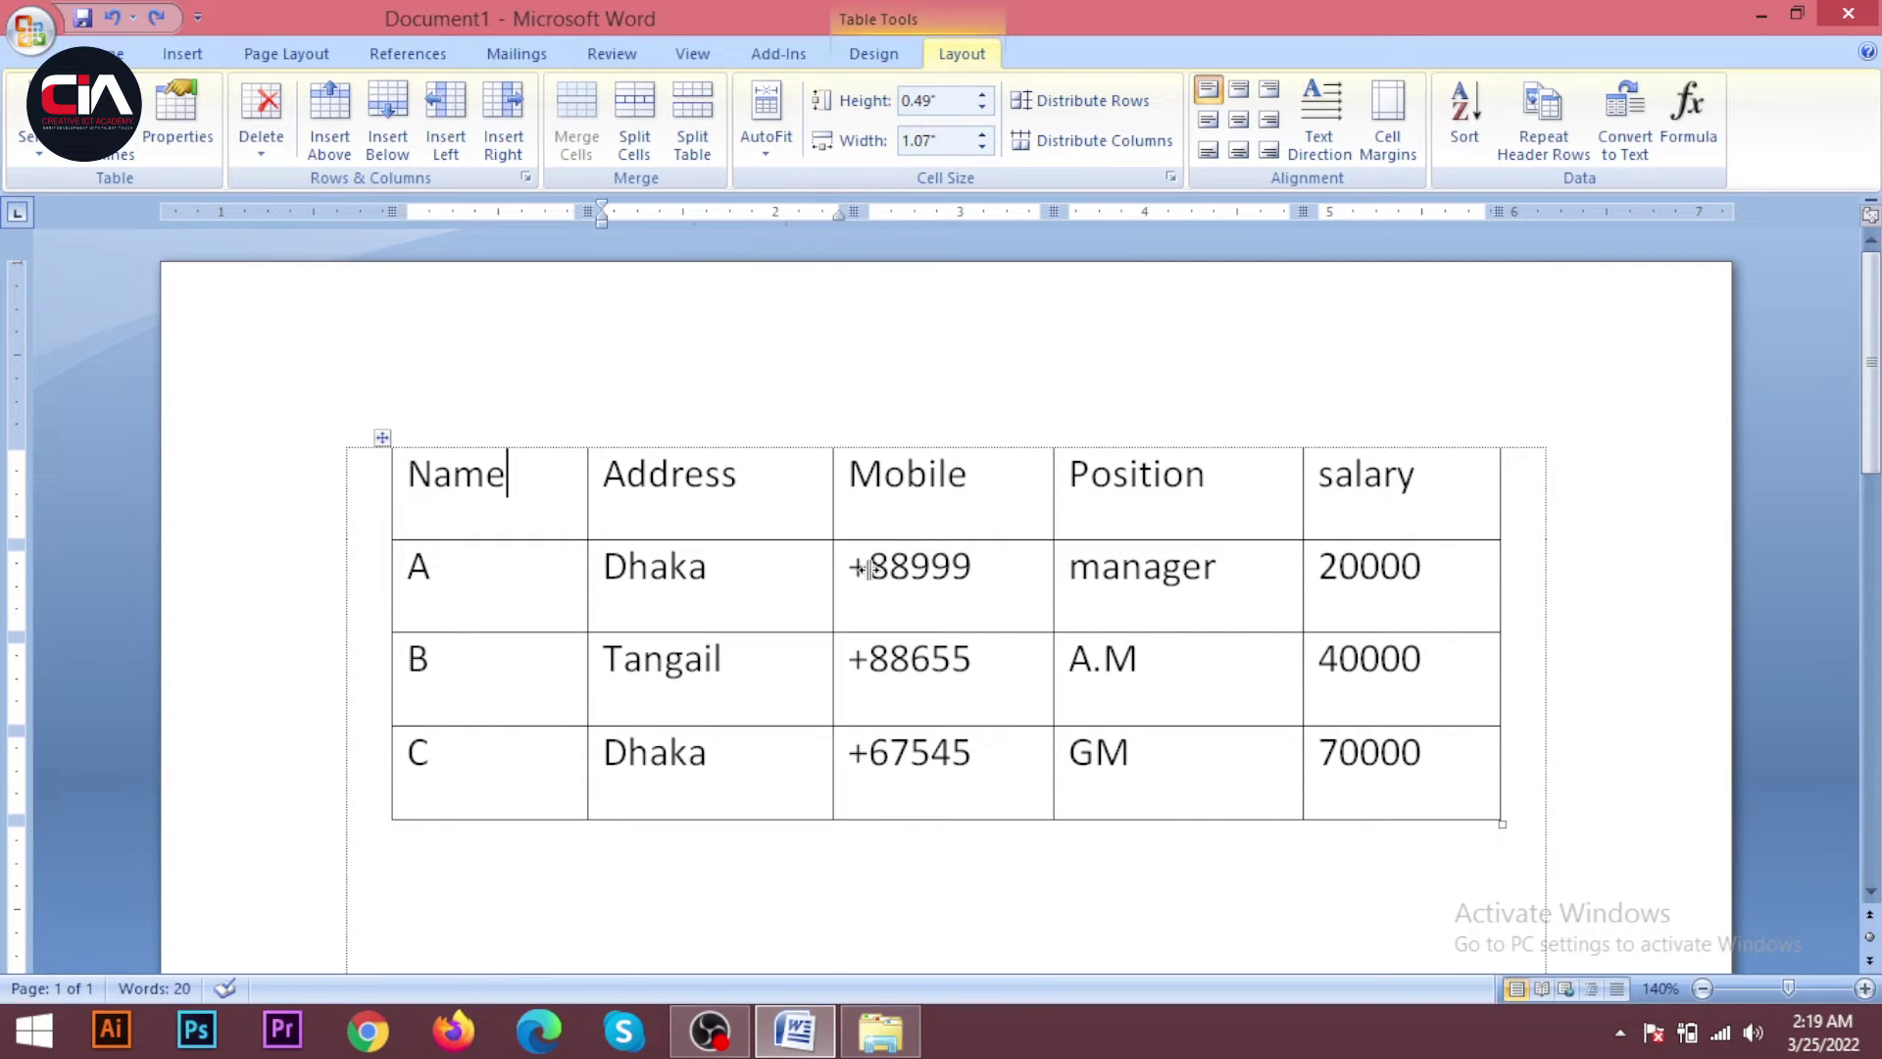
pyautogui.moveTo(830, 574); pyautogui.dragTo(936, 573)
pyautogui.hotkey('ctrl', 'z')
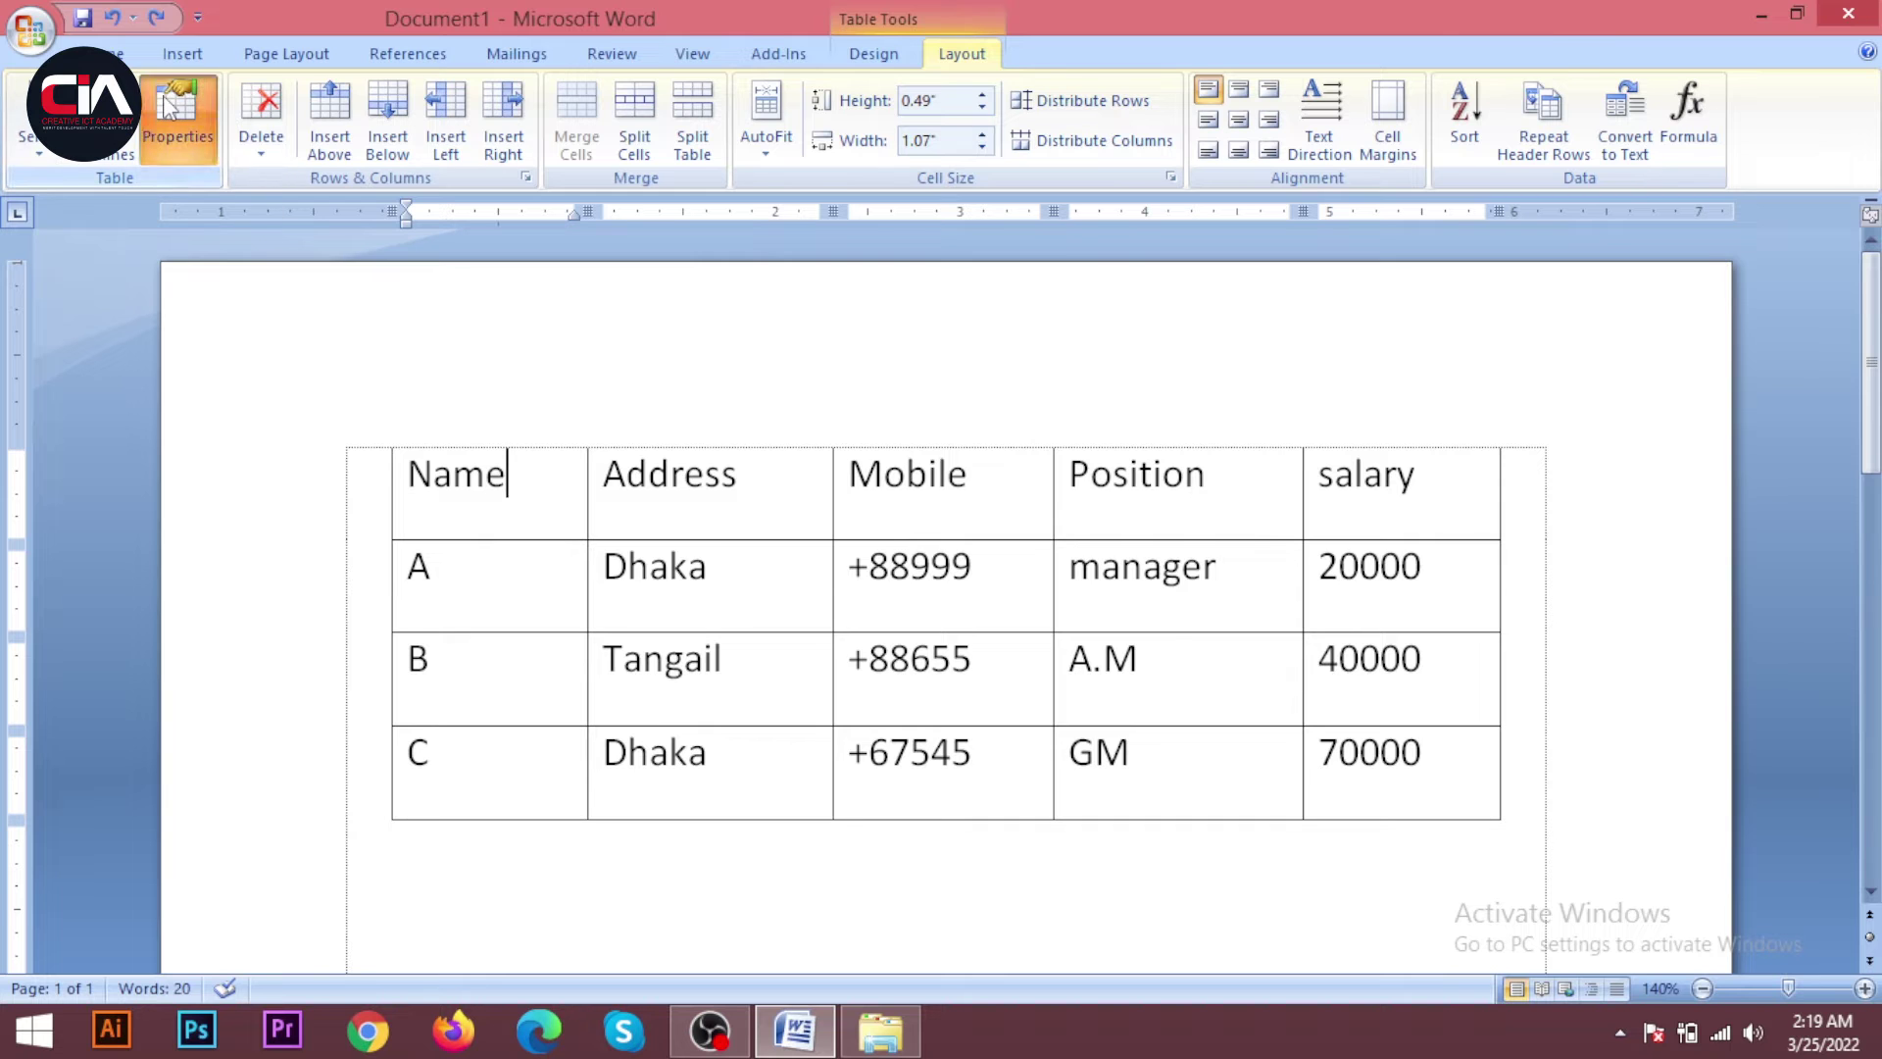
# Place the insertion point in the Address header cell
pyautogui.click(176, 116)
pyautogui.moveTo(1486, 213); pyautogui.dragTo(1269, 421)
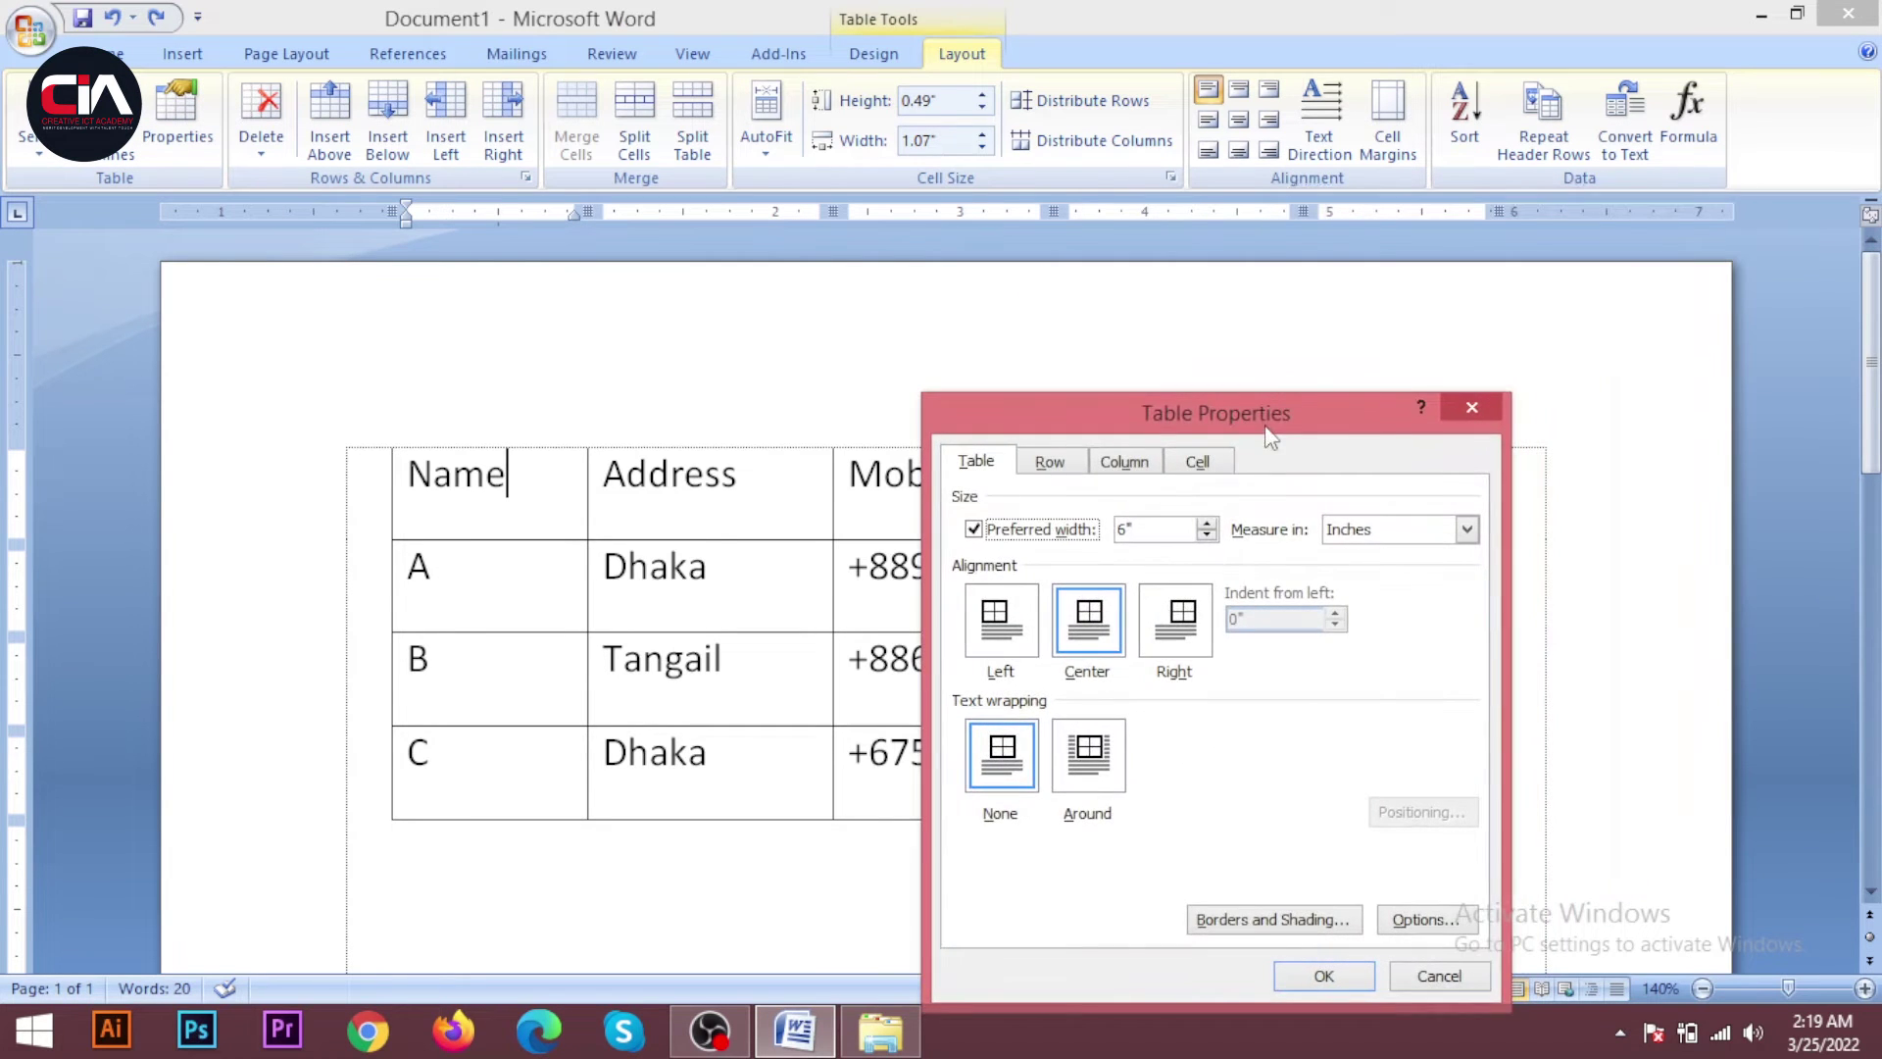
pyautogui.click(1490, 410)
pyautogui.click(757, 485)
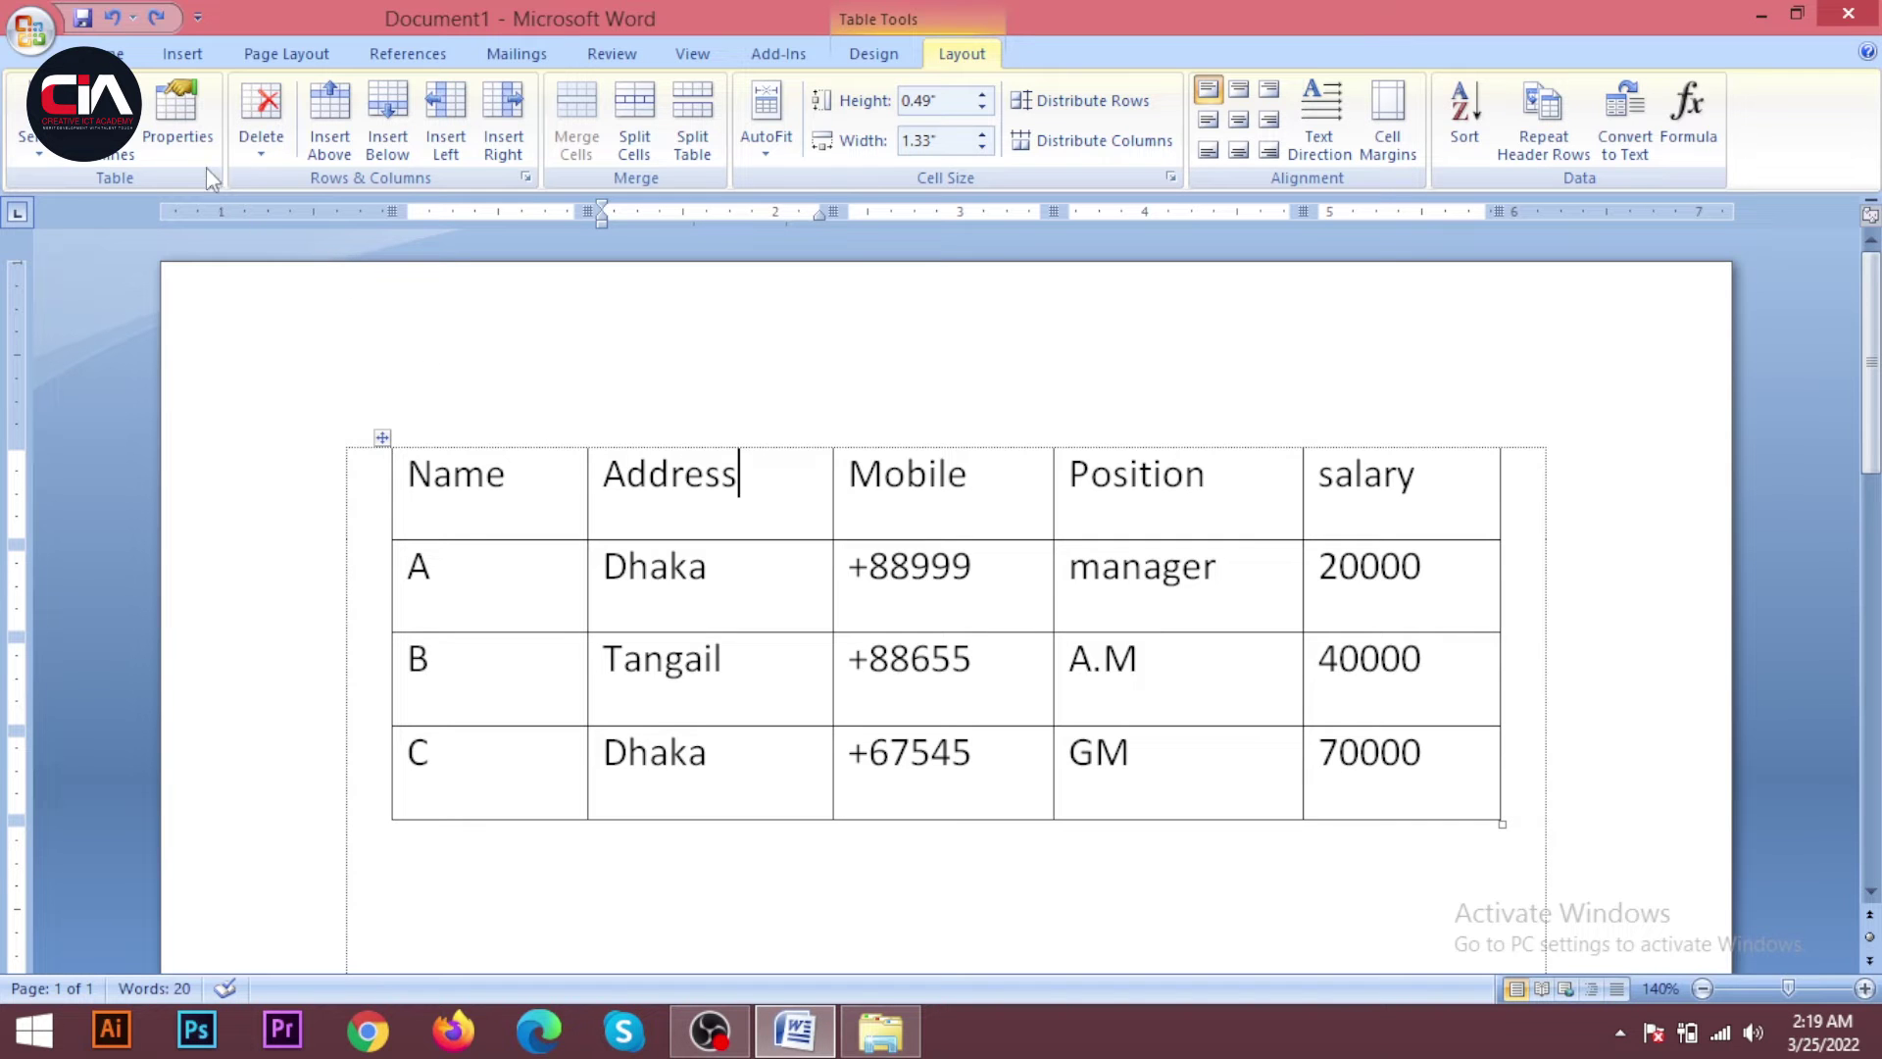
# Specify a 1-inch row height on the Row tab of Table Properties
pyautogui.click(188, 137)
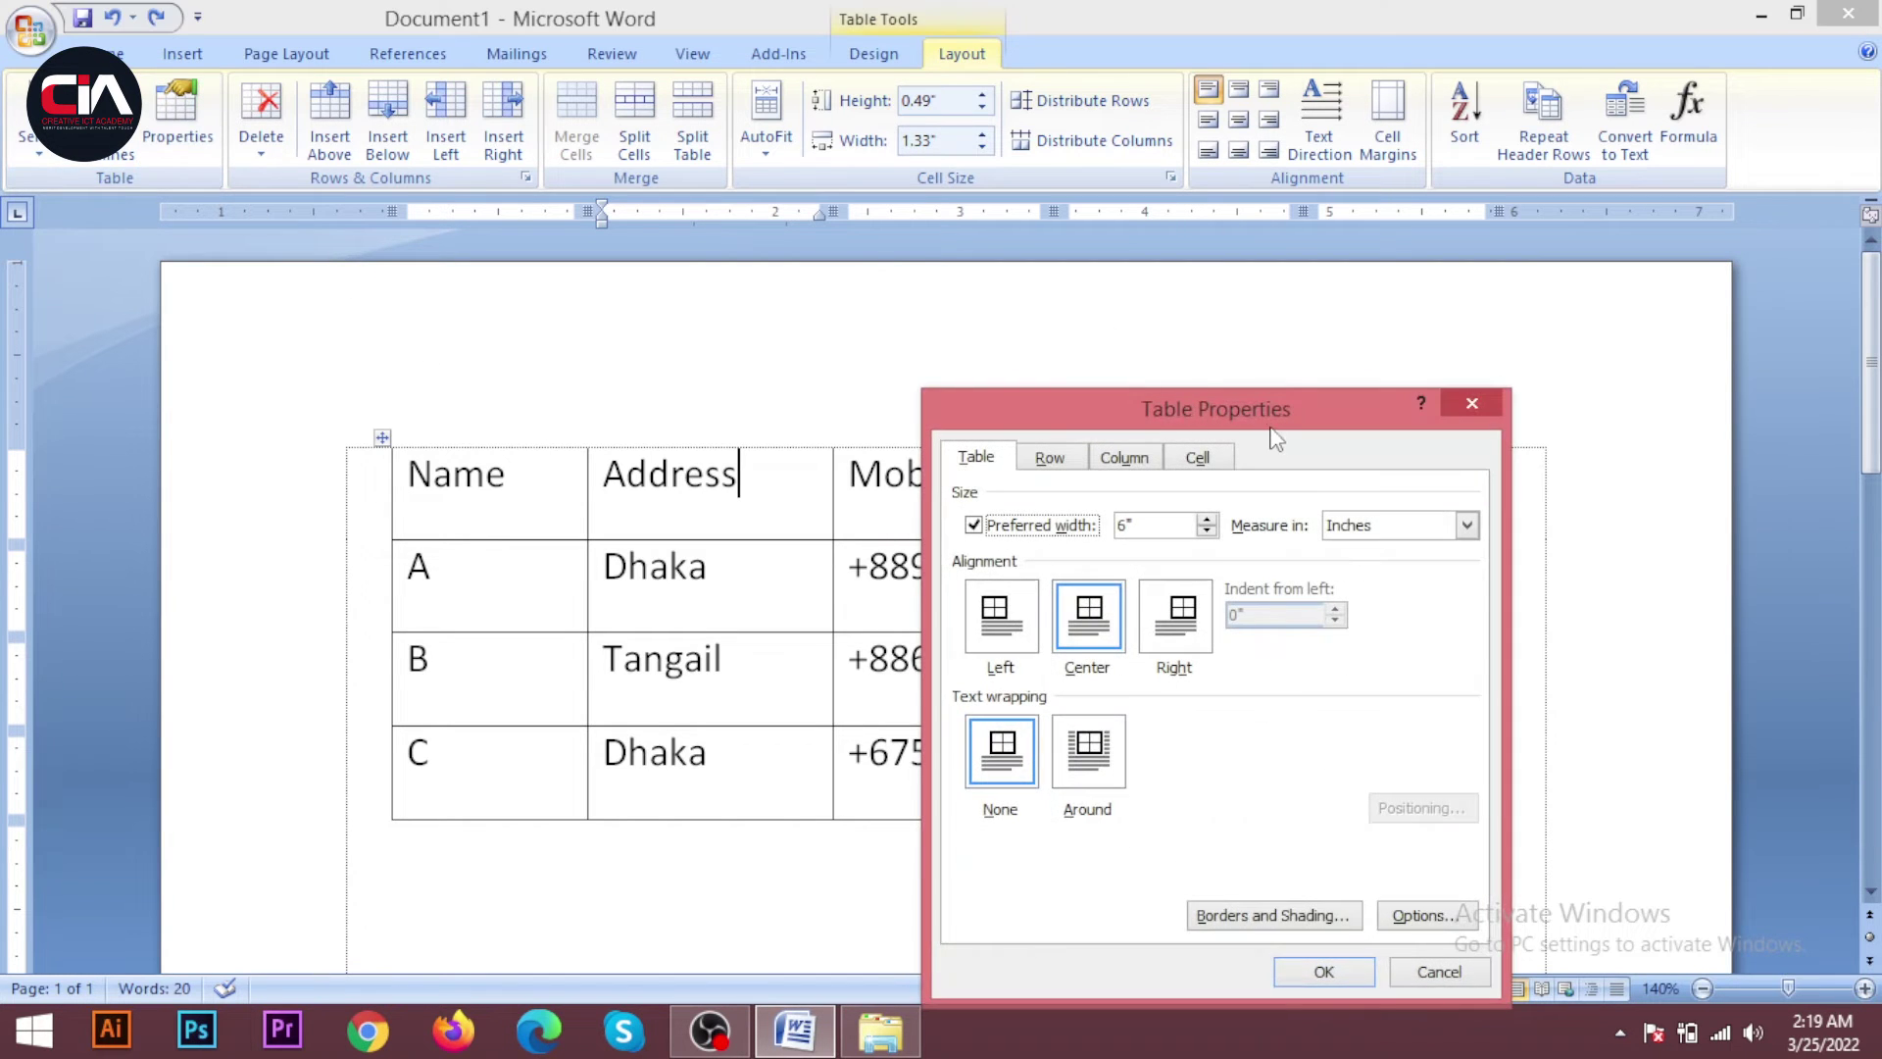
pyautogui.moveTo(1275, 411); pyautogui.dragTo(1494, 171)
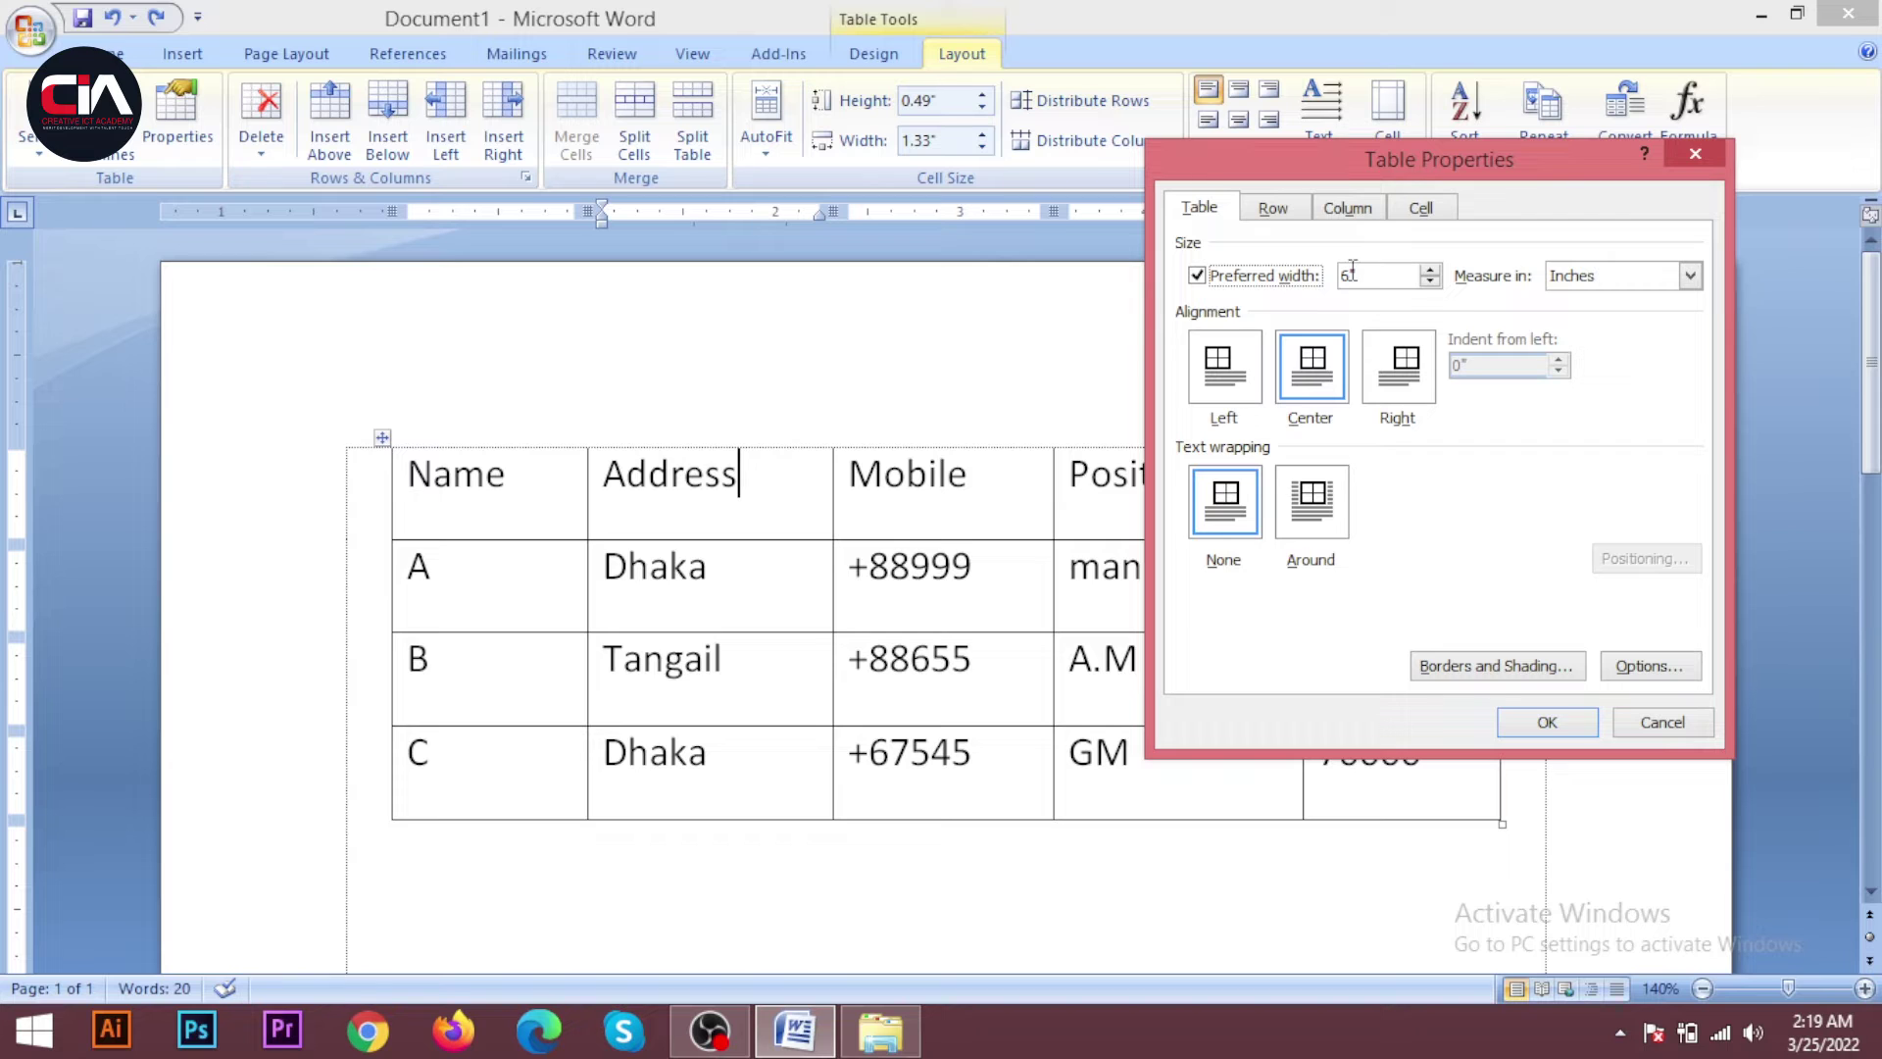
pyautogui.click(1294, 211)
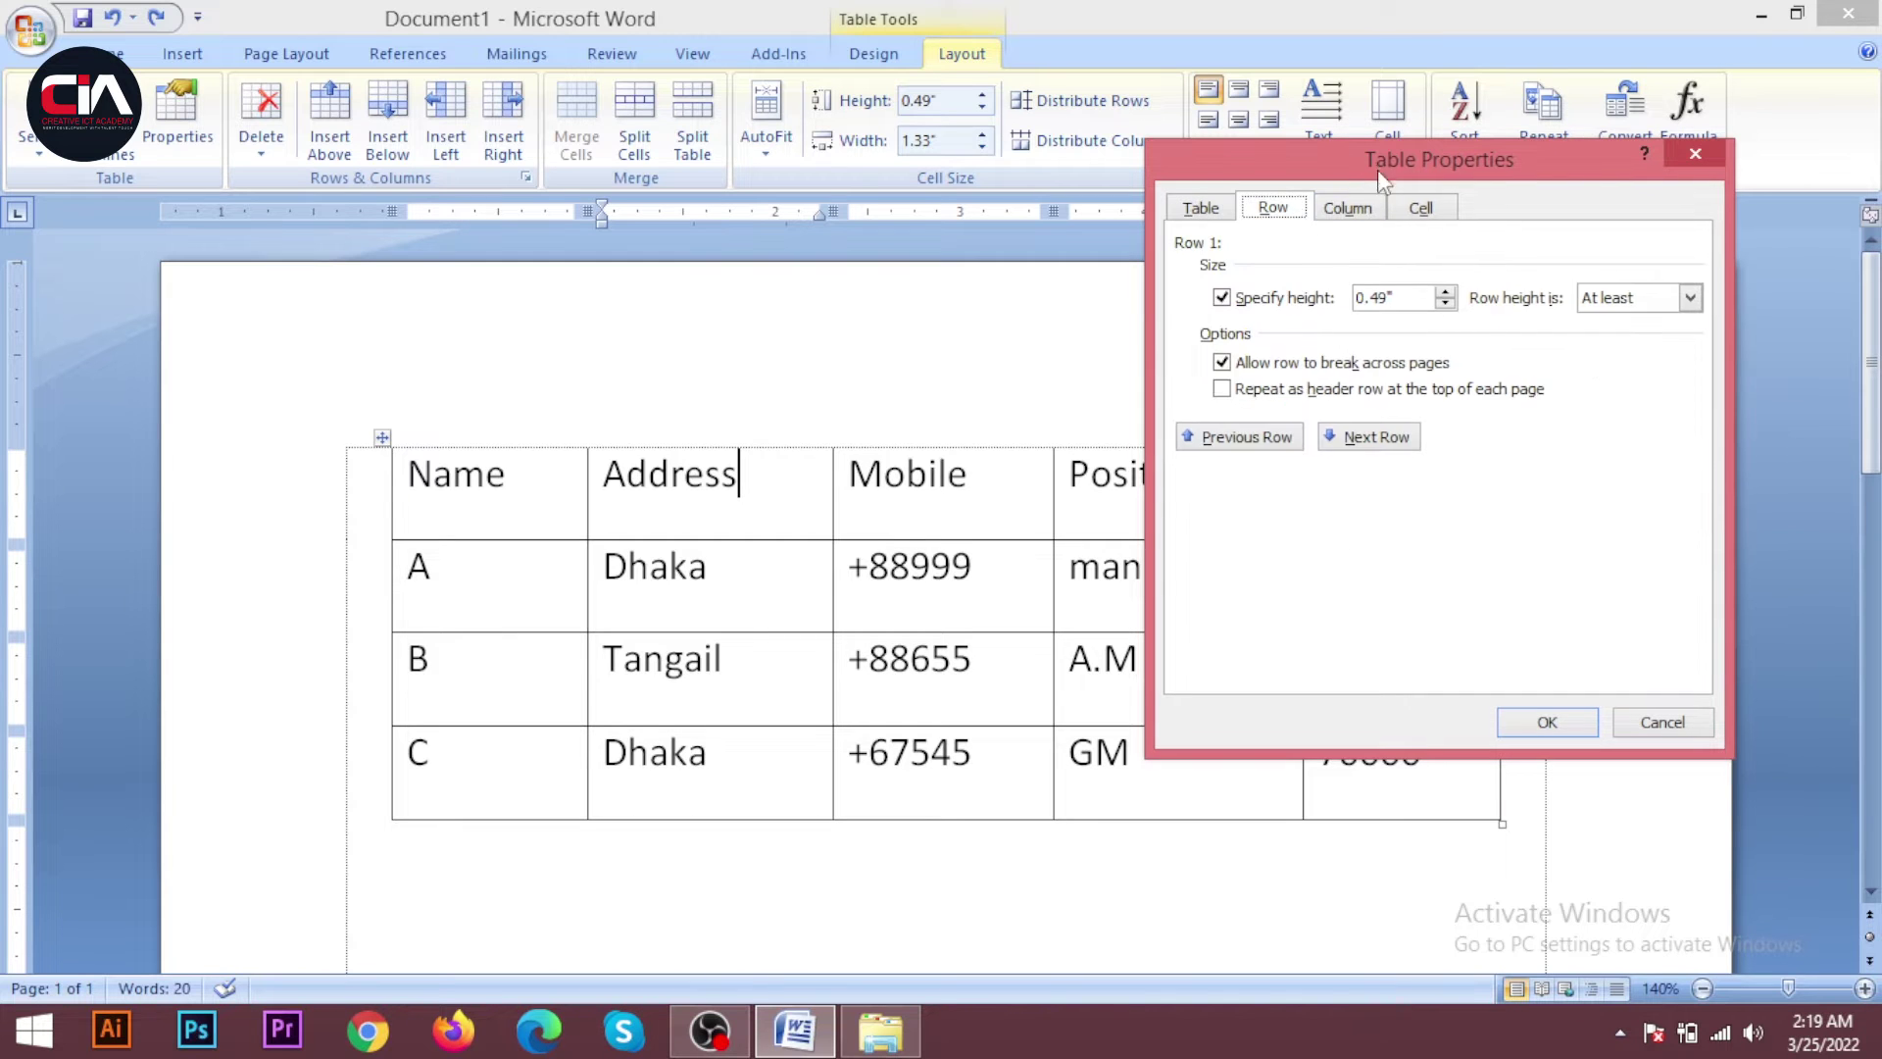
pyautogui.moveTo(1378, 159); pyautogui.dragTo(1310, 330)
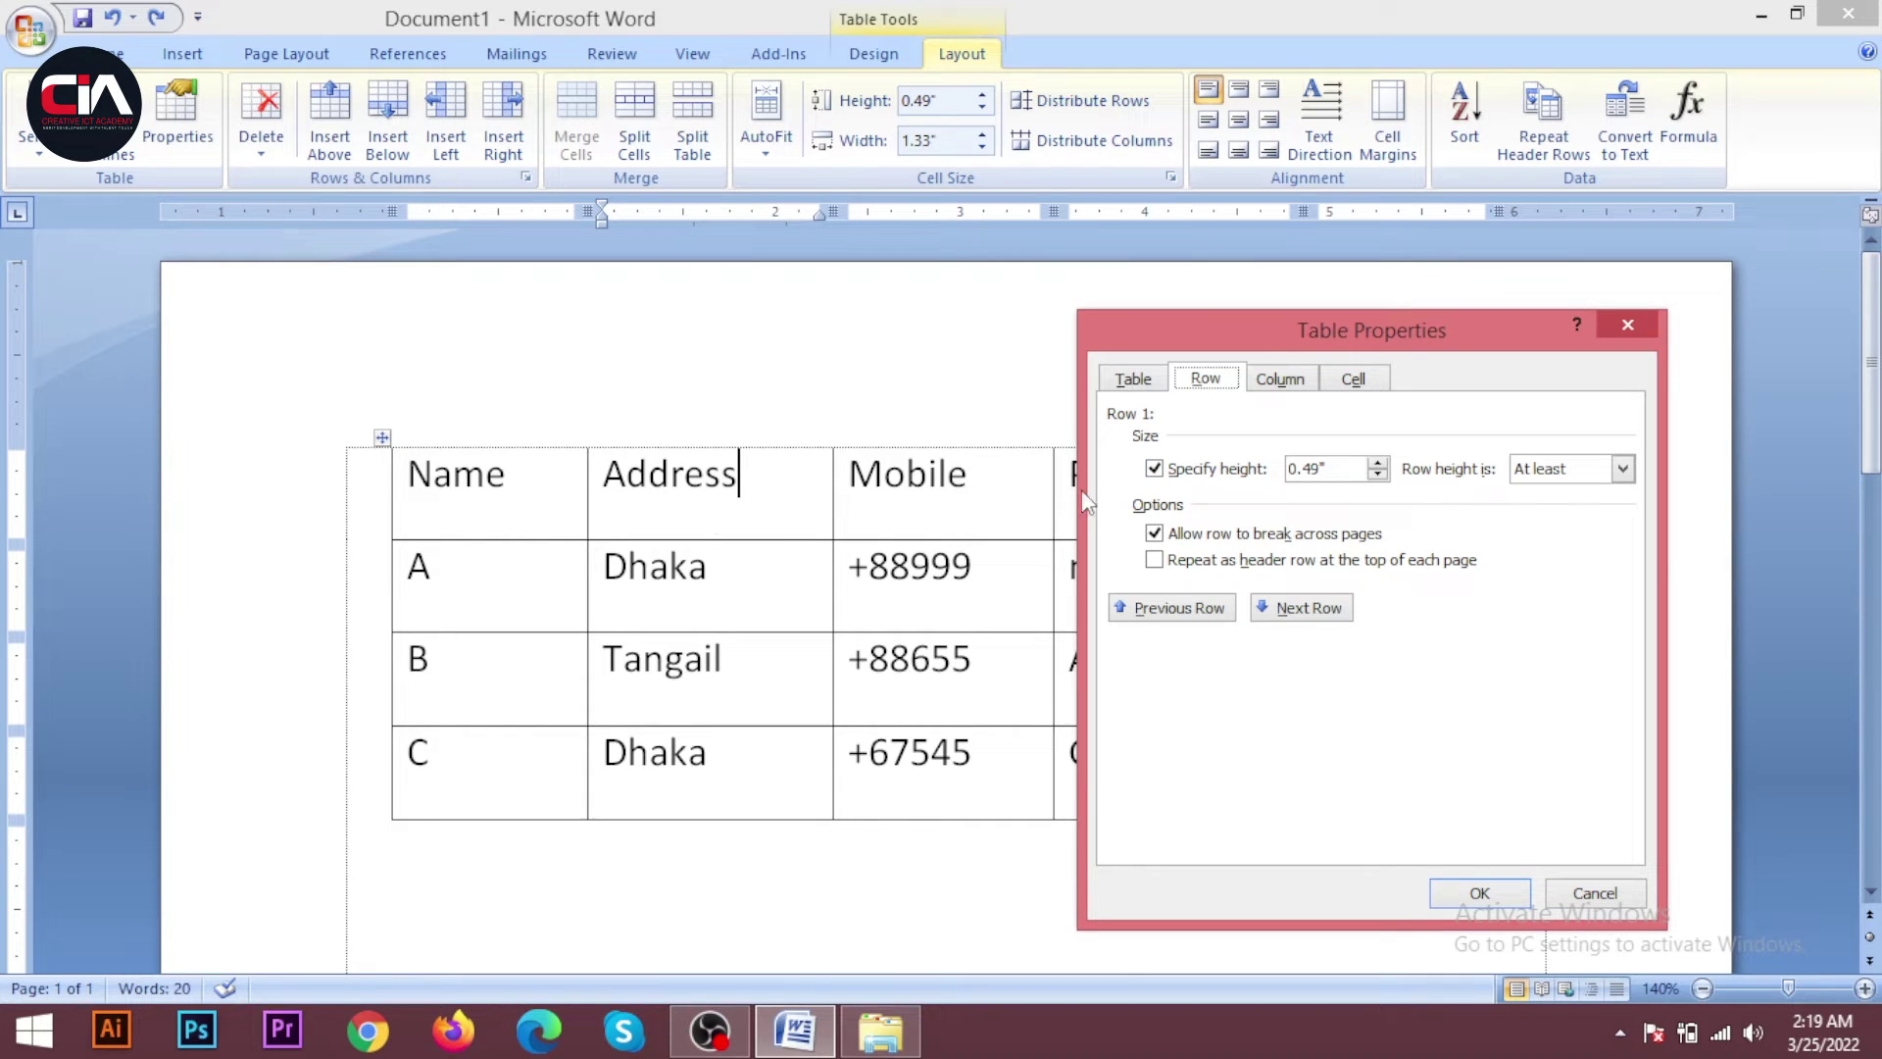
pyautogui.moveTo(1337, 469); pyautogui.dragTo(1279, 468)
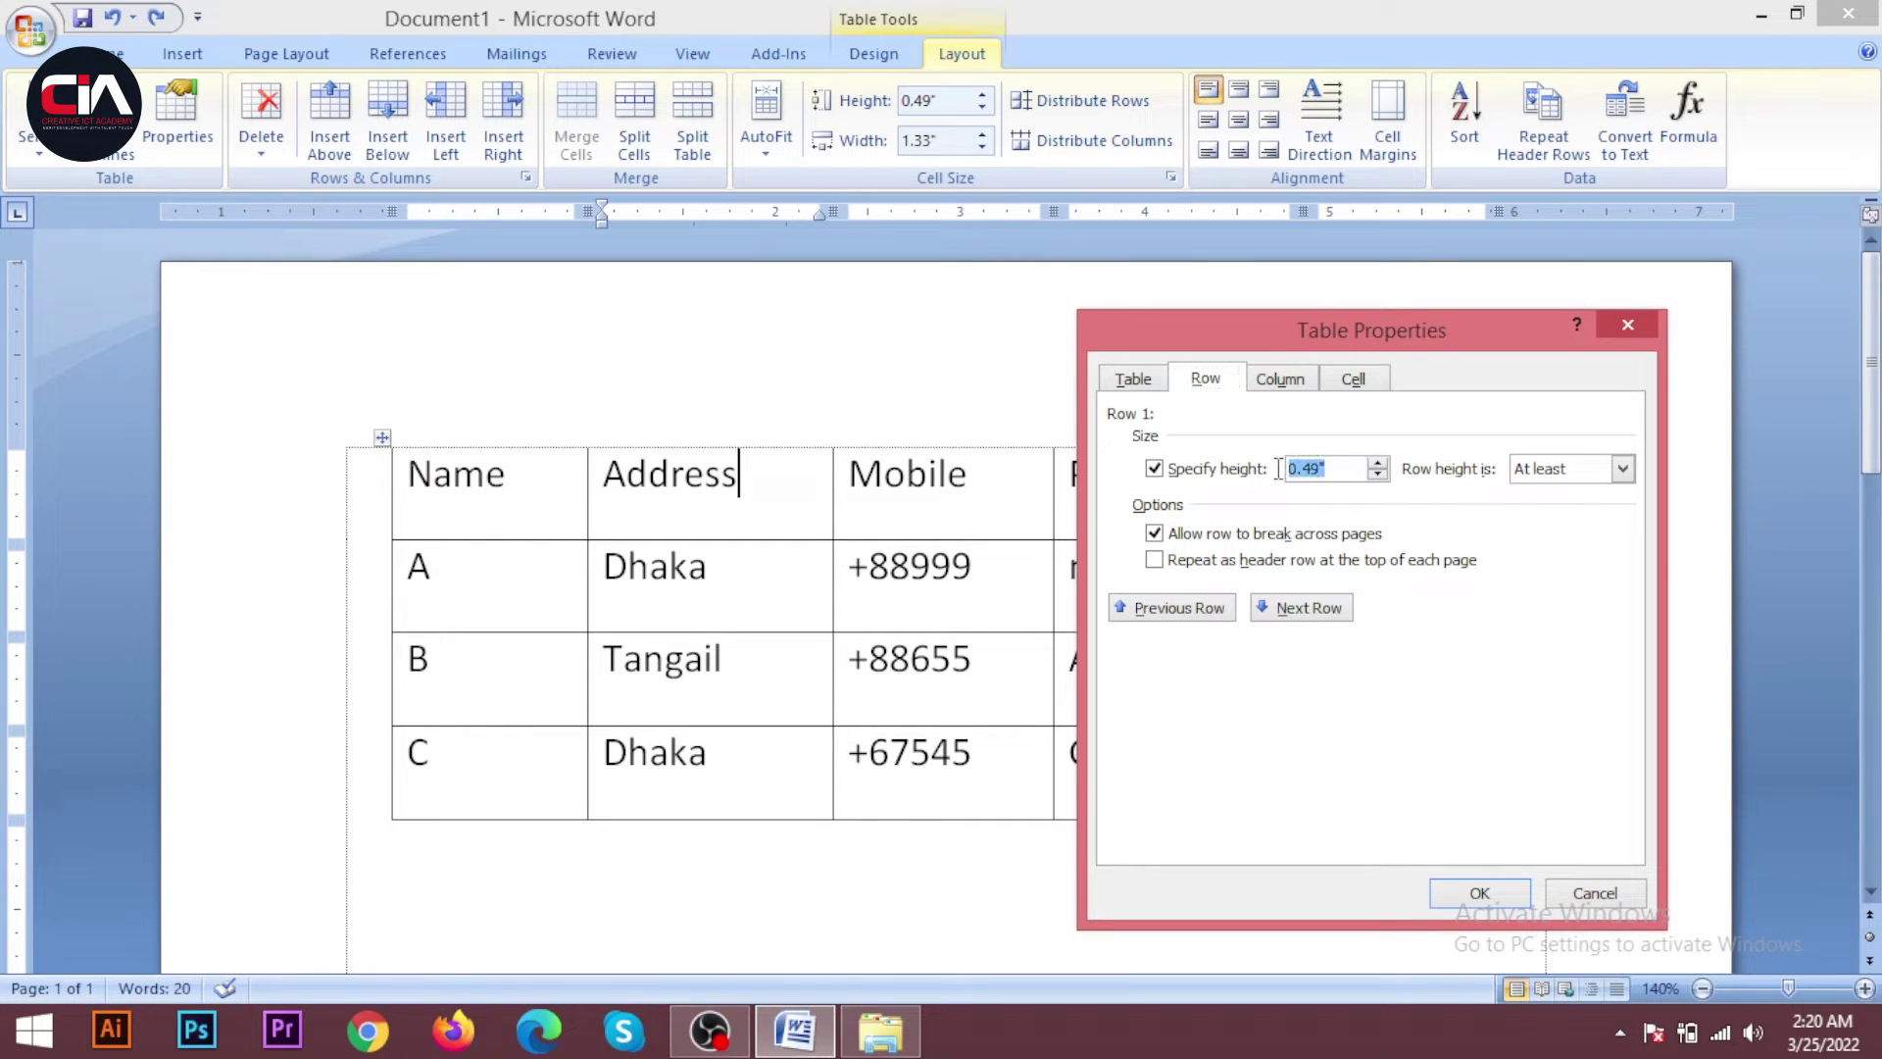
pyautogui.write('1')
pyautogui.click(1479, 892)
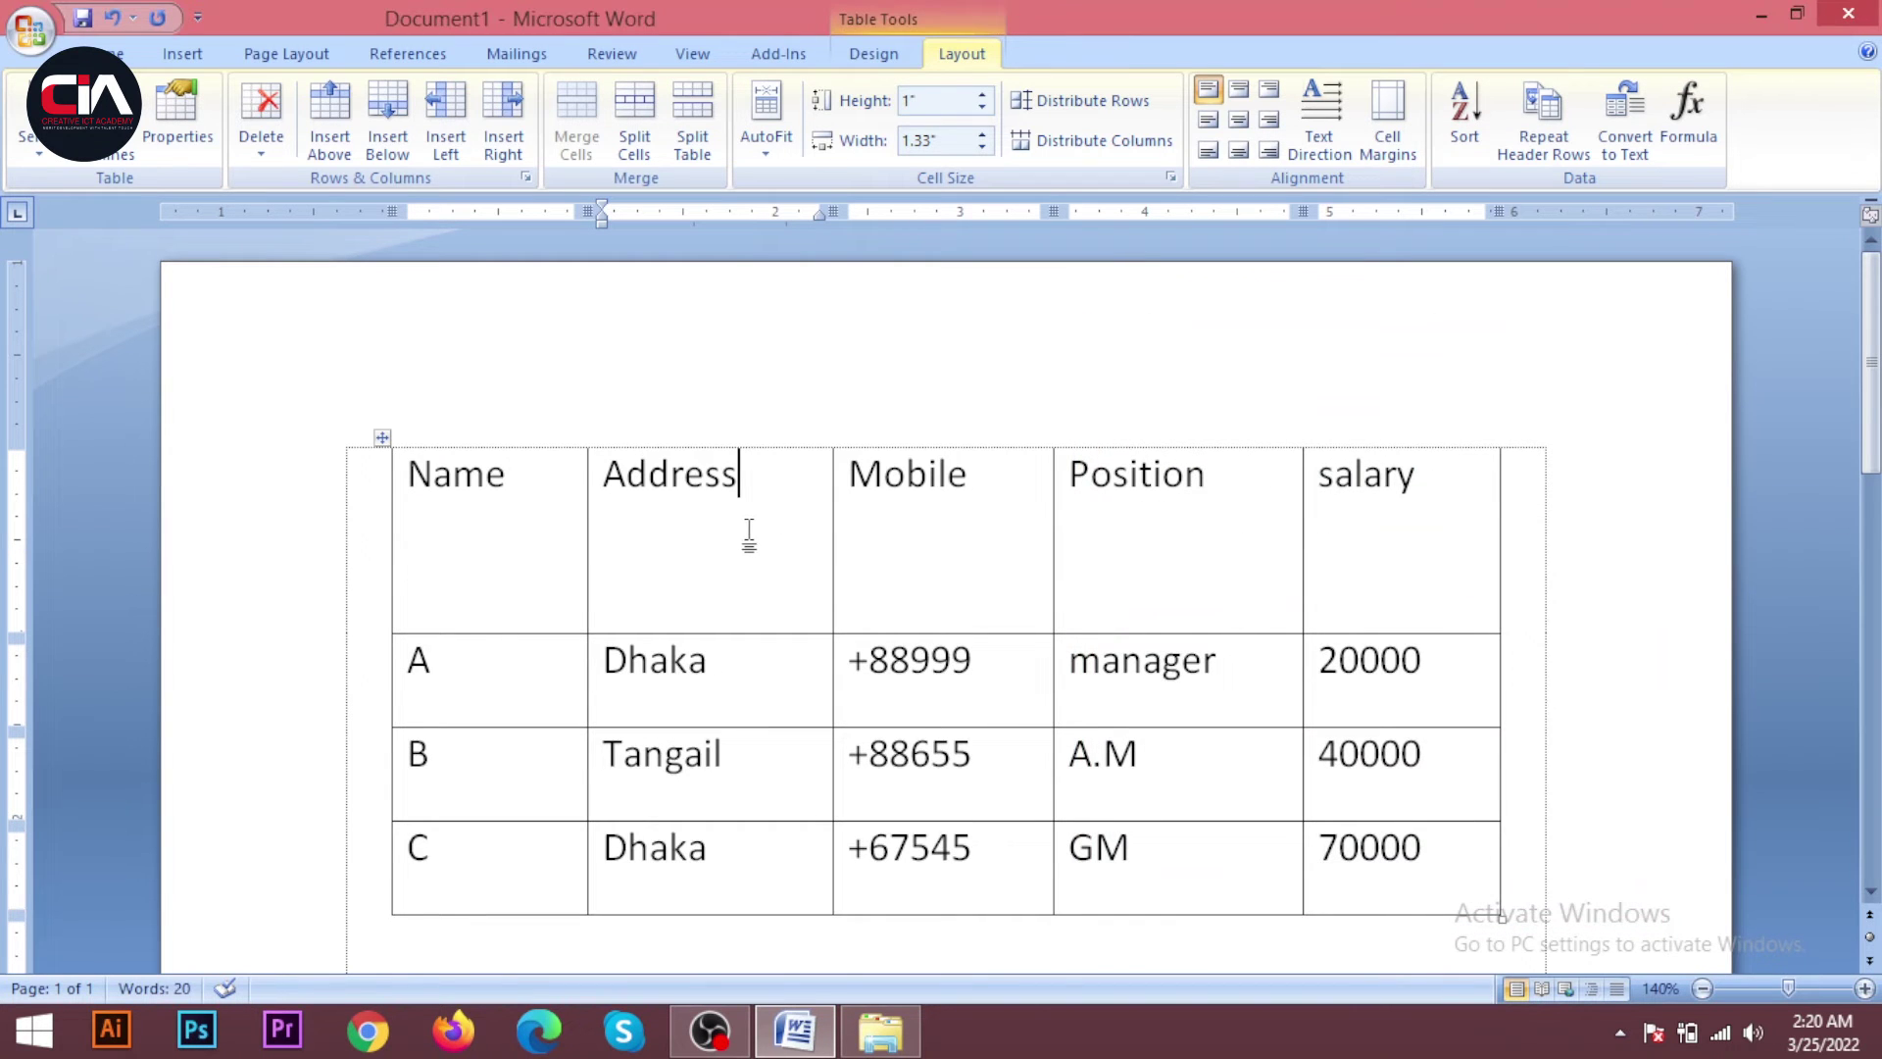
pyautogui.click(582, 680)
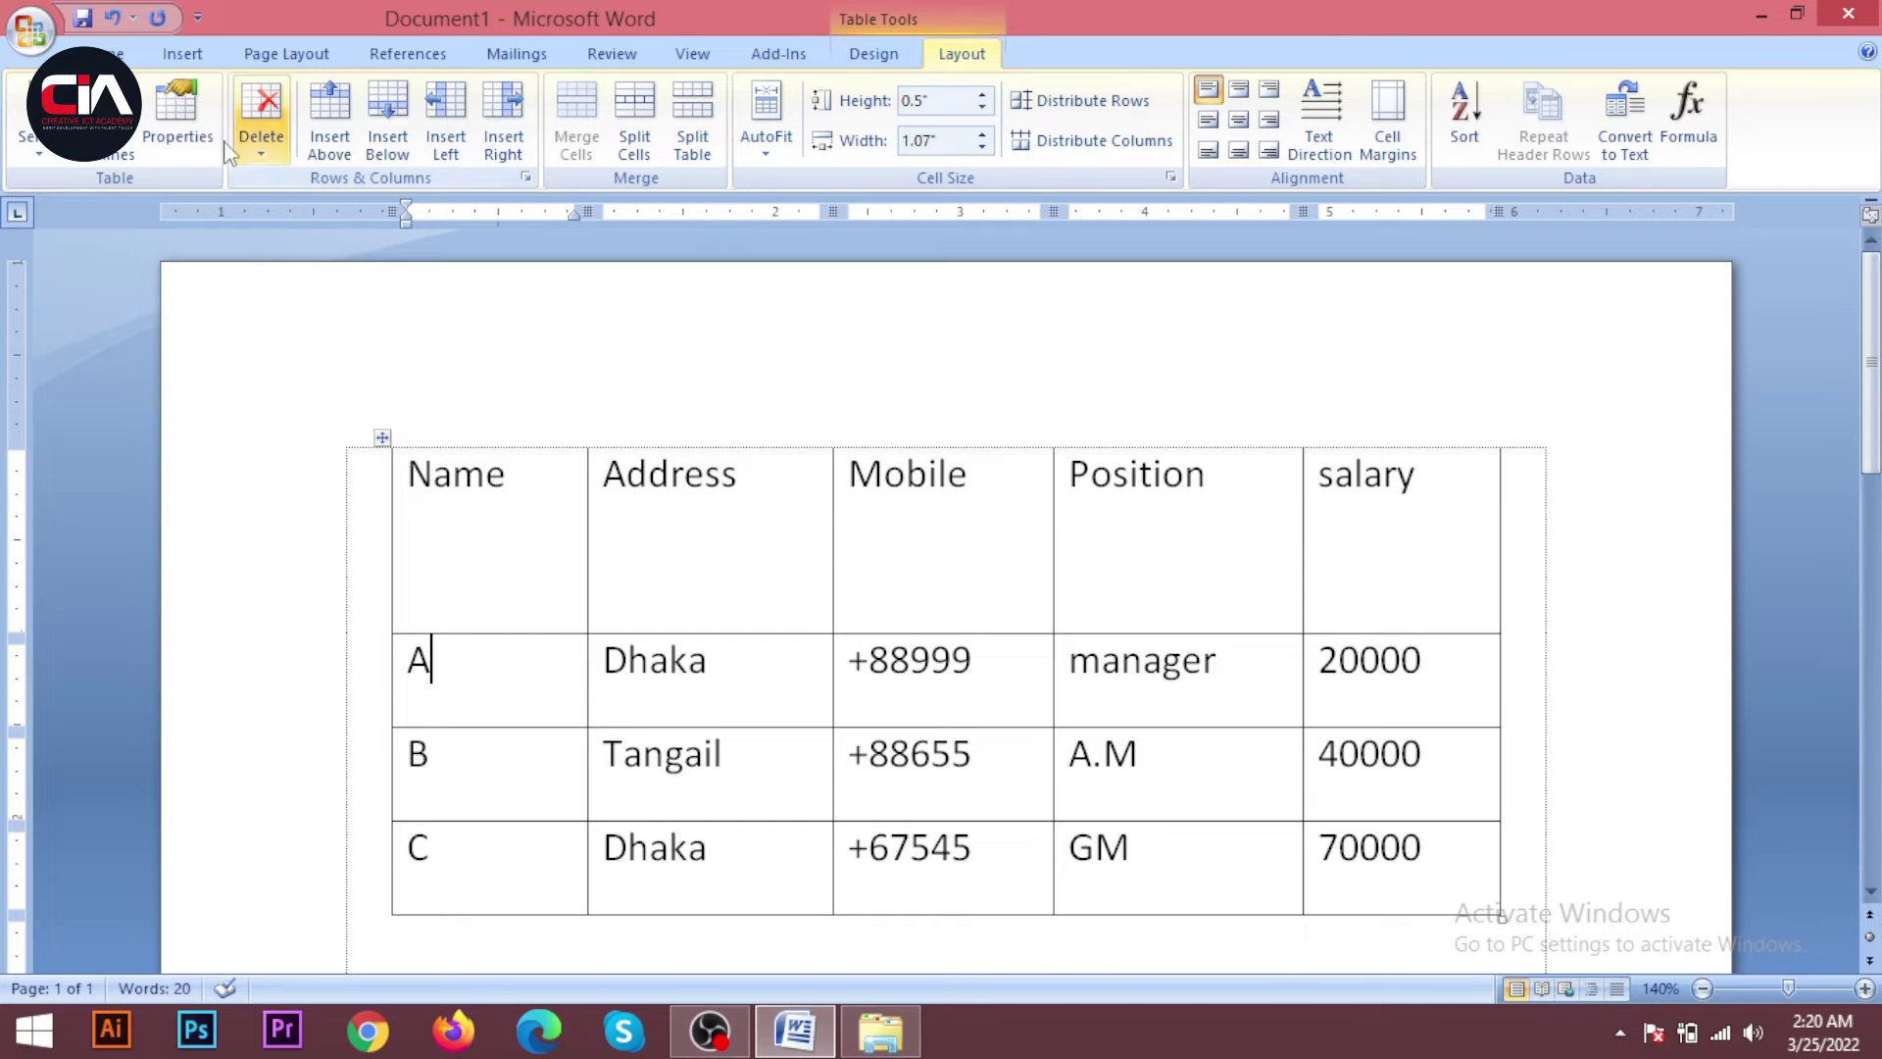
# Set row A's height to 1 inch in Row properties, matching the header row
pyautogui.click(177, 117)
pyautogui.moveTo(905, 334); pyautogui.dragTo(803, 345)
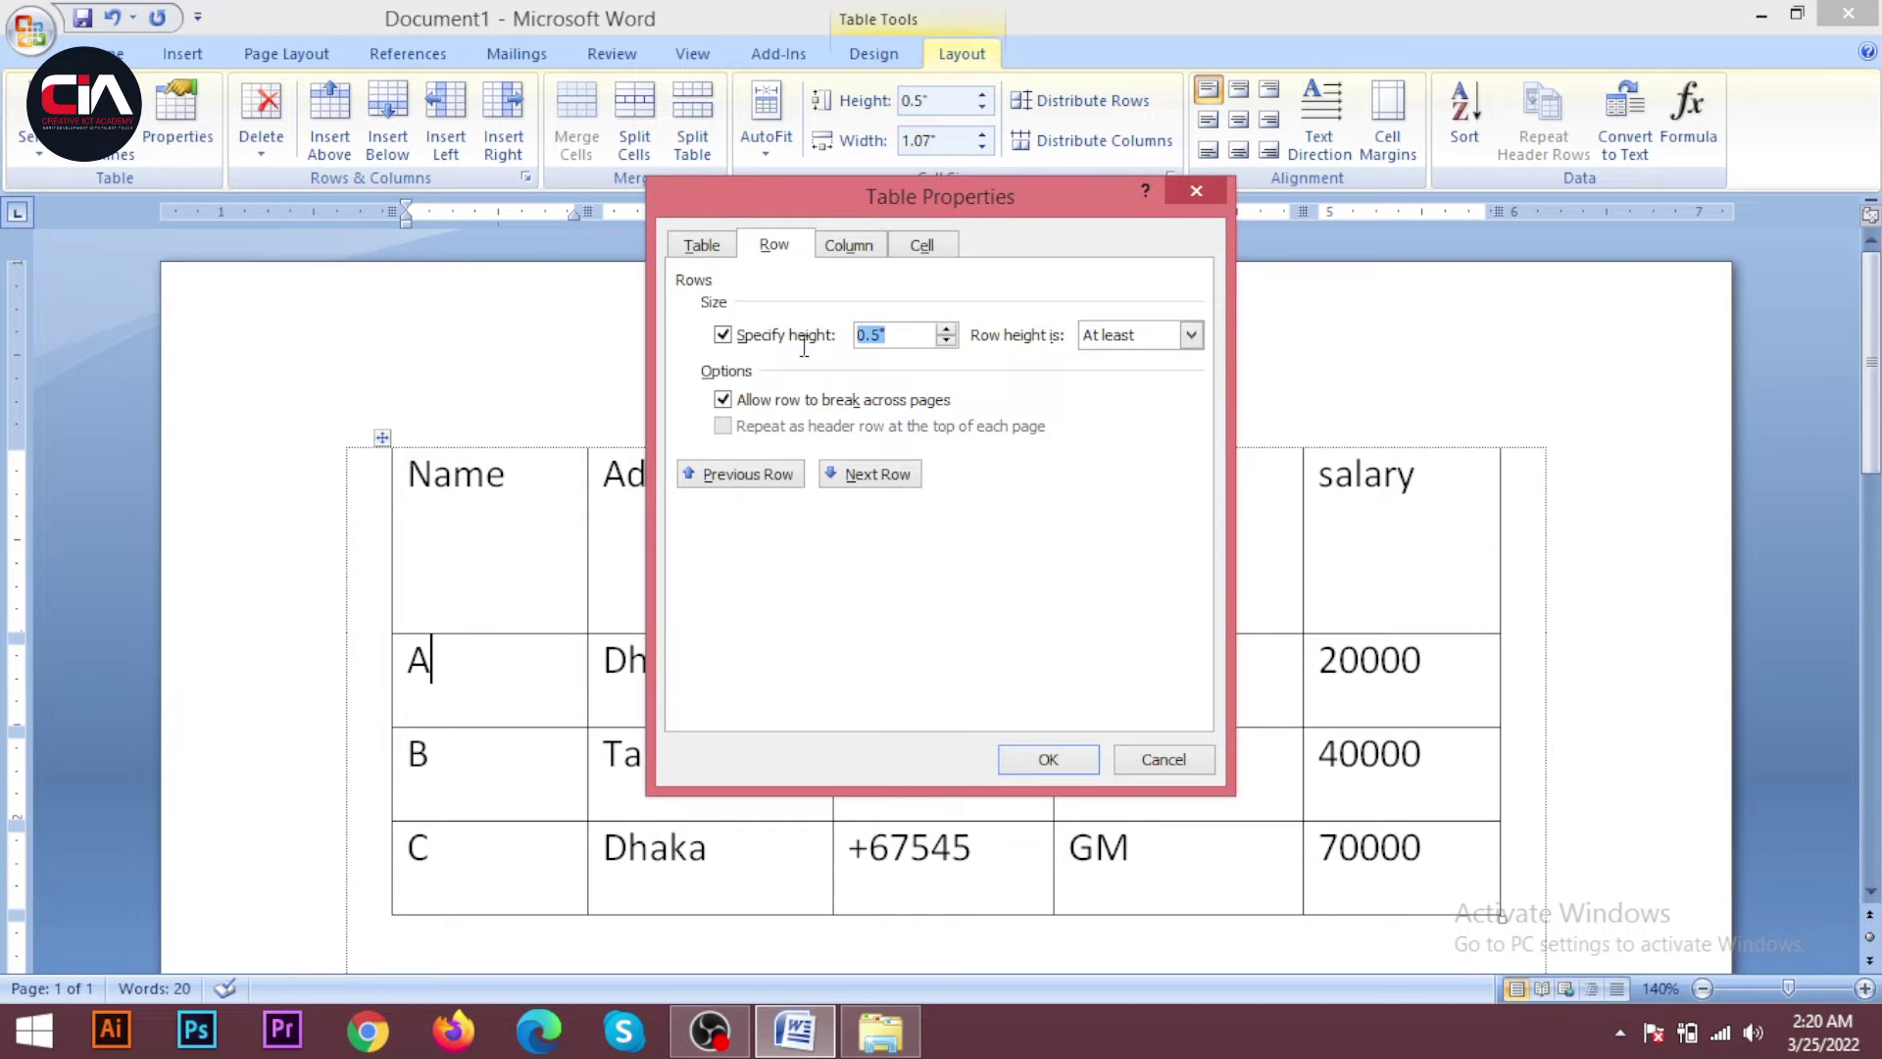
pyautogui.write('1')
pyautogui.click(1047, 759)
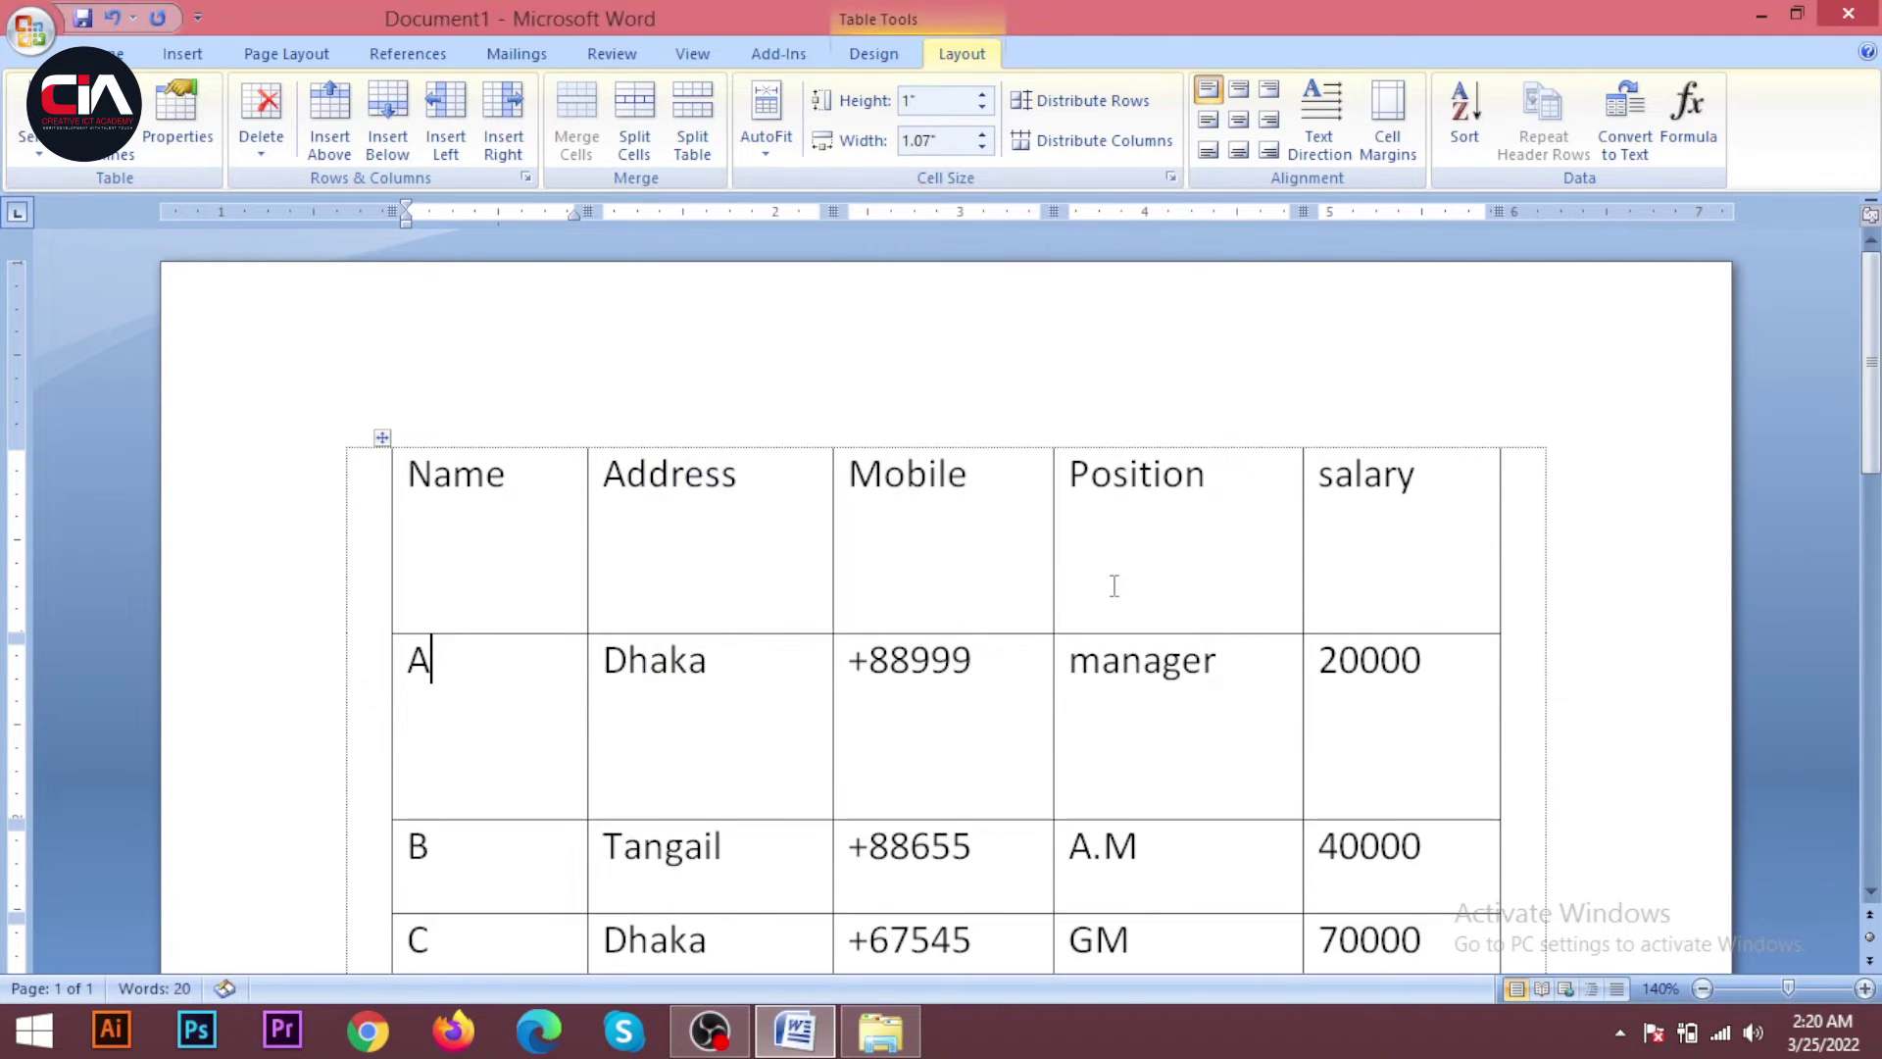
pyautogui.scroll(-1, 988, 628)
pyautogui.scroll(-2, 978, 601)
pyautogui.scroll(2, 861, 651)
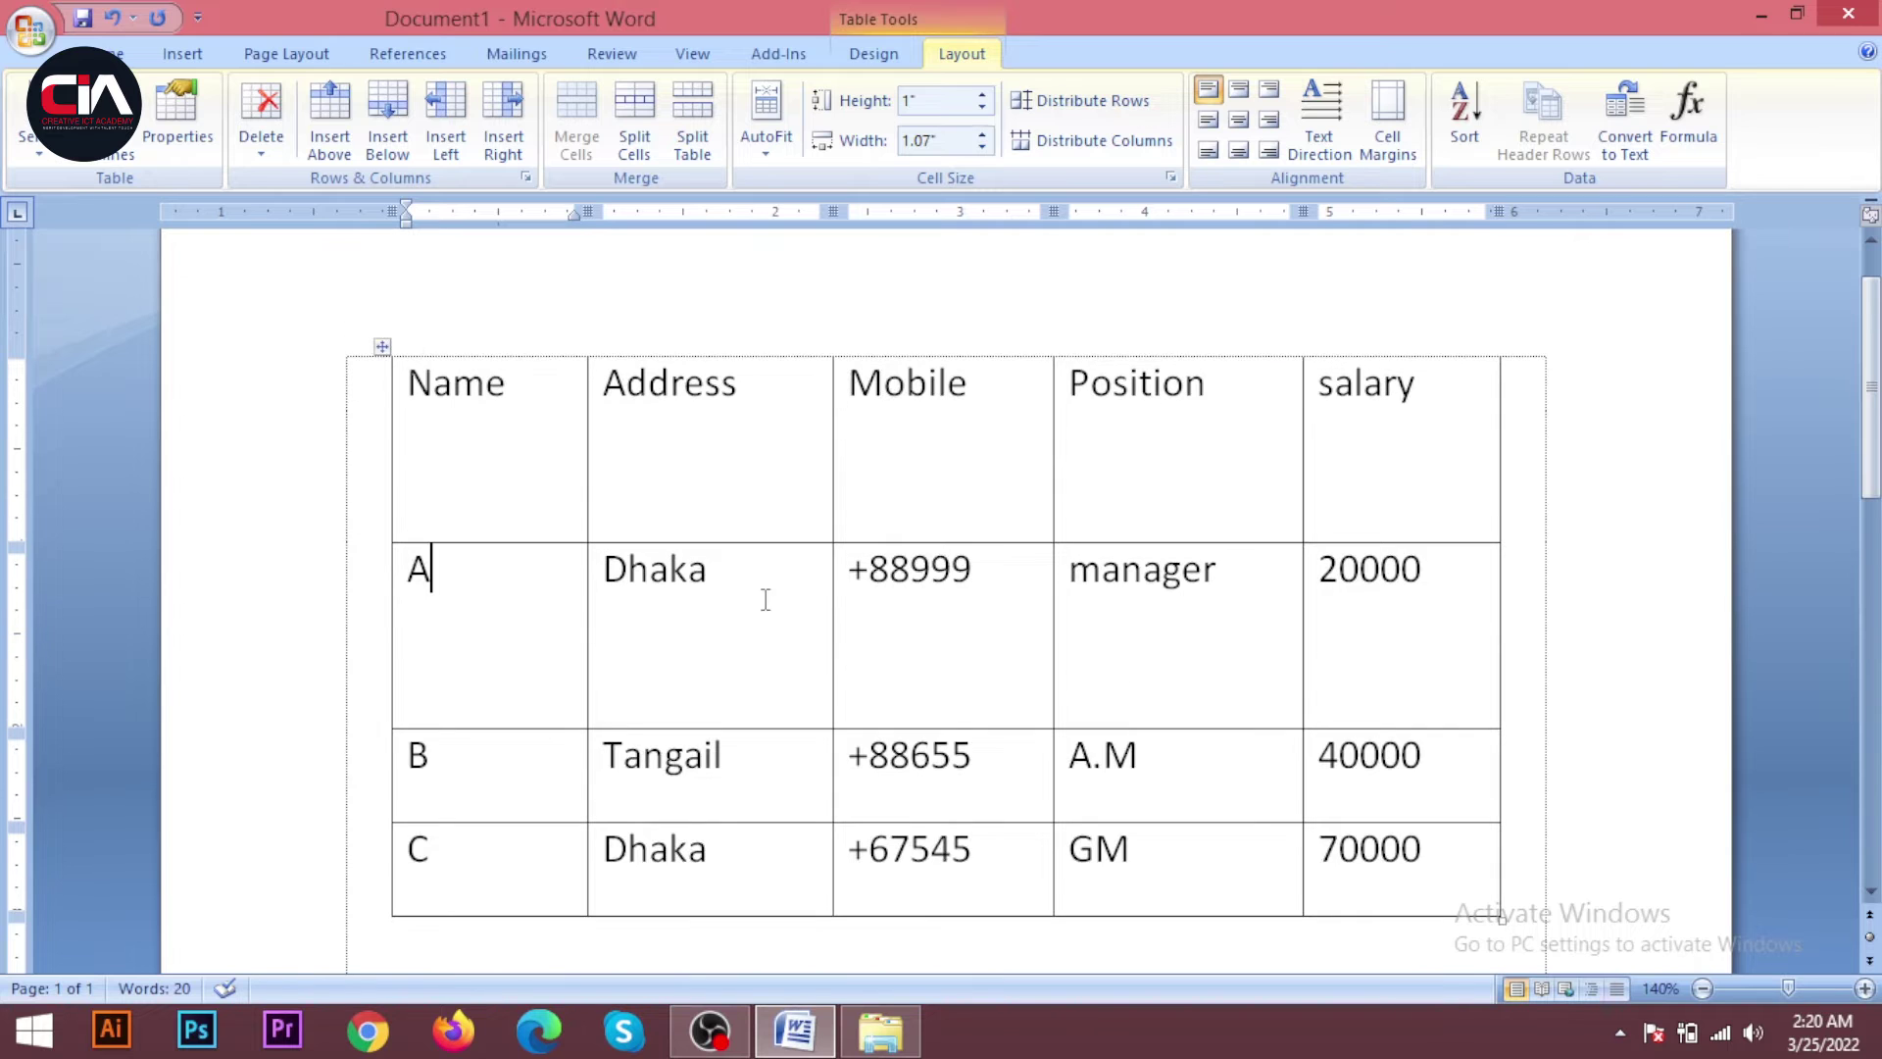
# Check row B's properties without changing them, then bring up Table Properties from the Name header
pyautogui.click(564, 774)
pyautogui.click(176, 118)
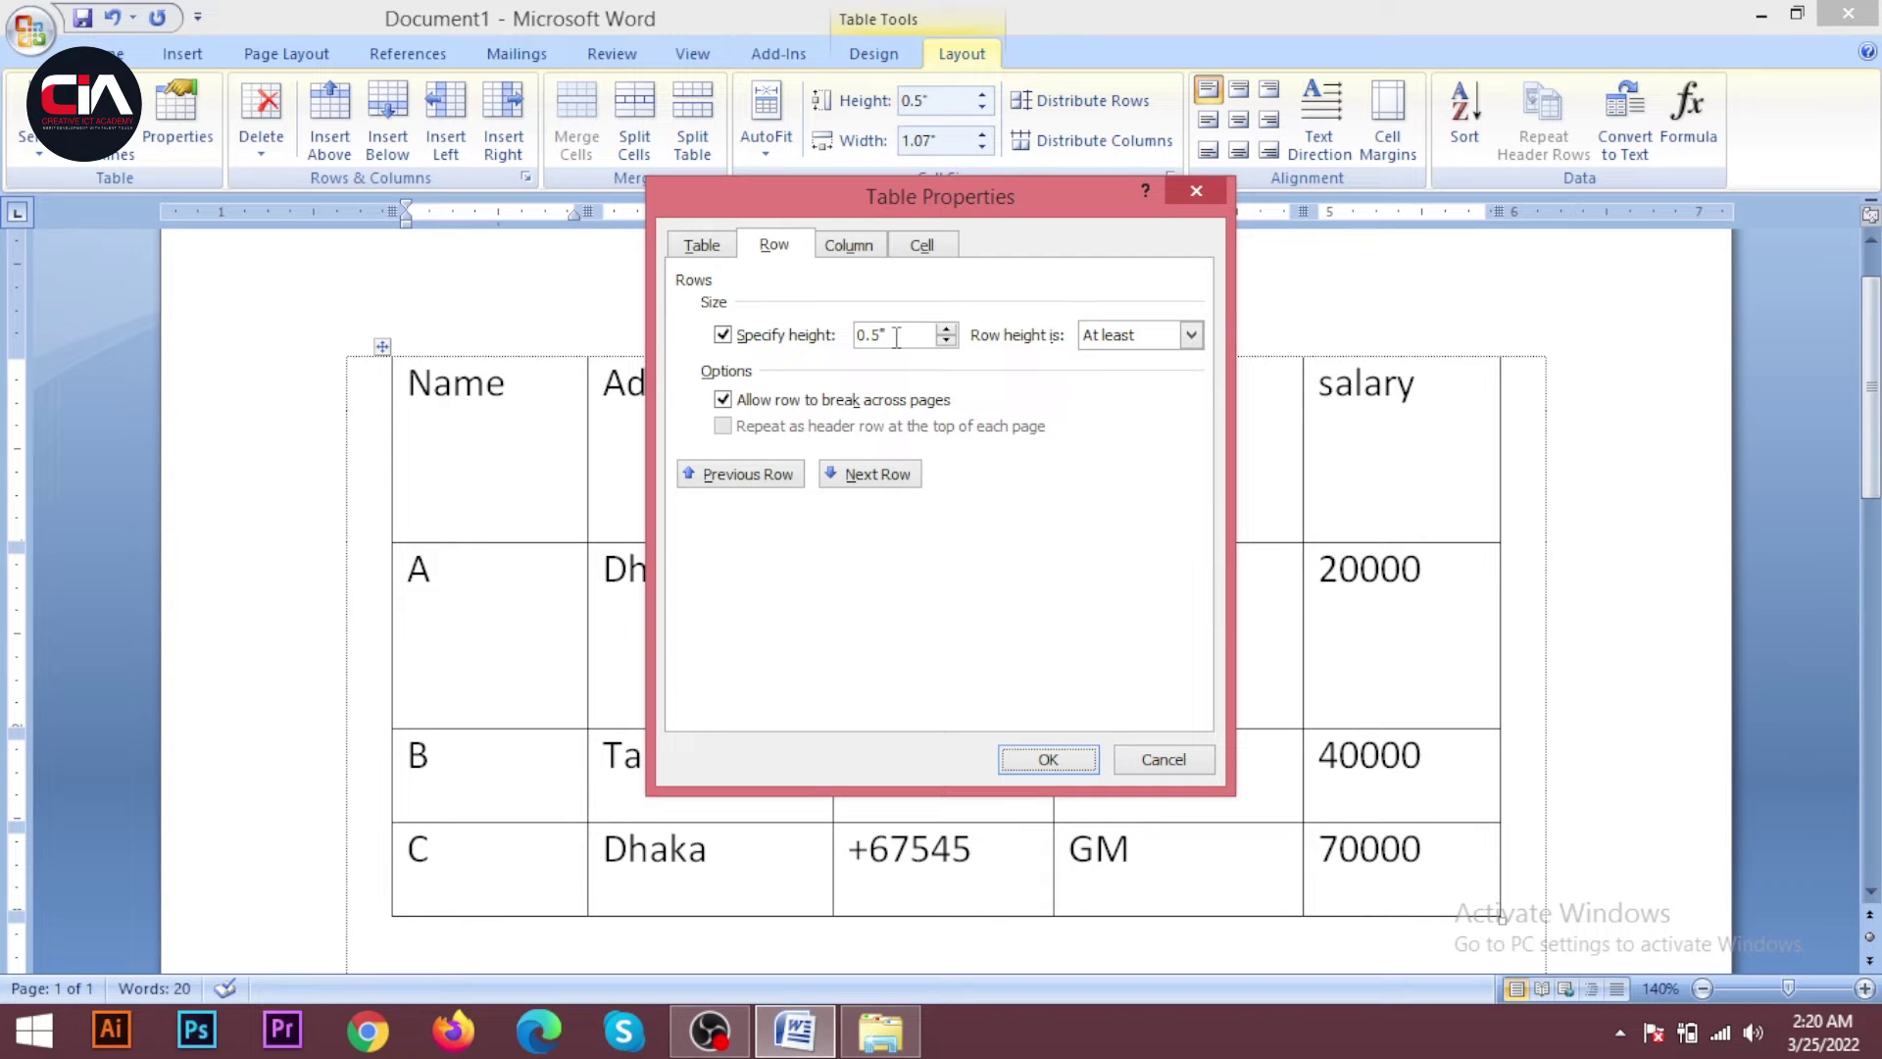
pyautogui.click(1135, 763)
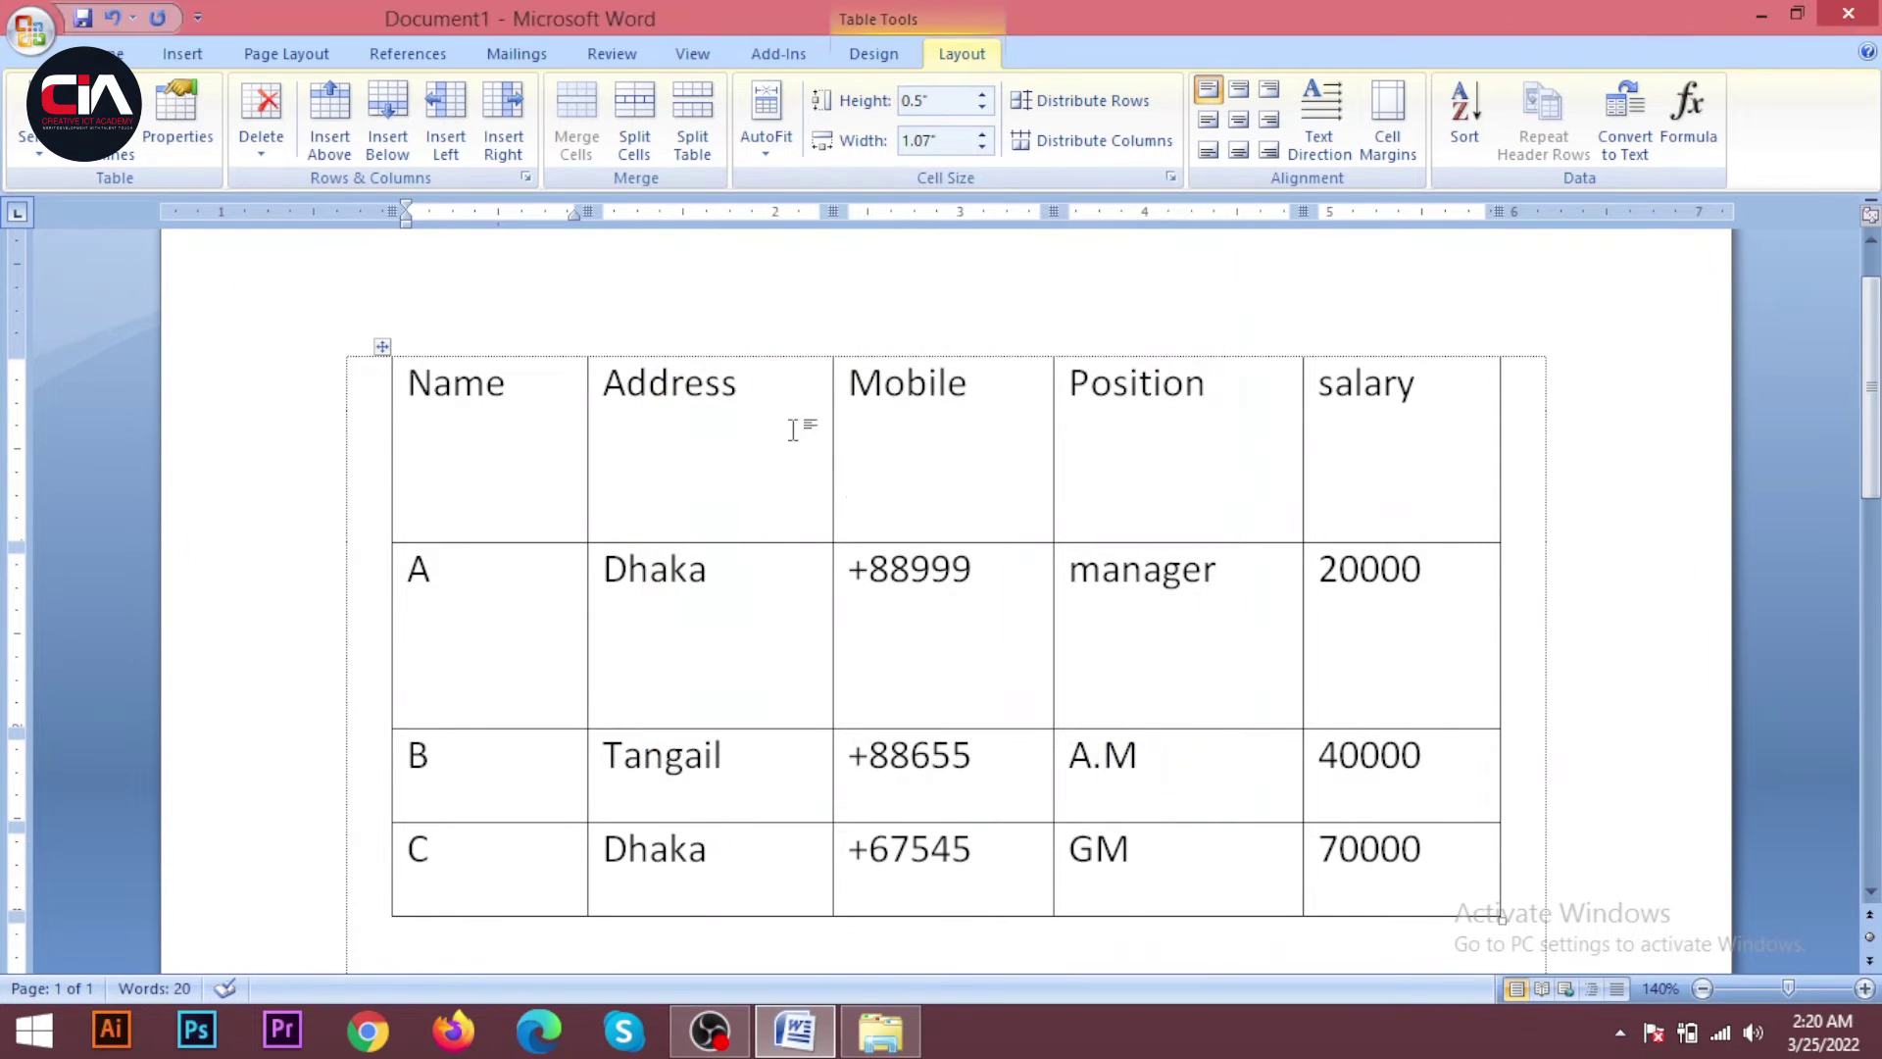
pyautogui.click(515, 485)
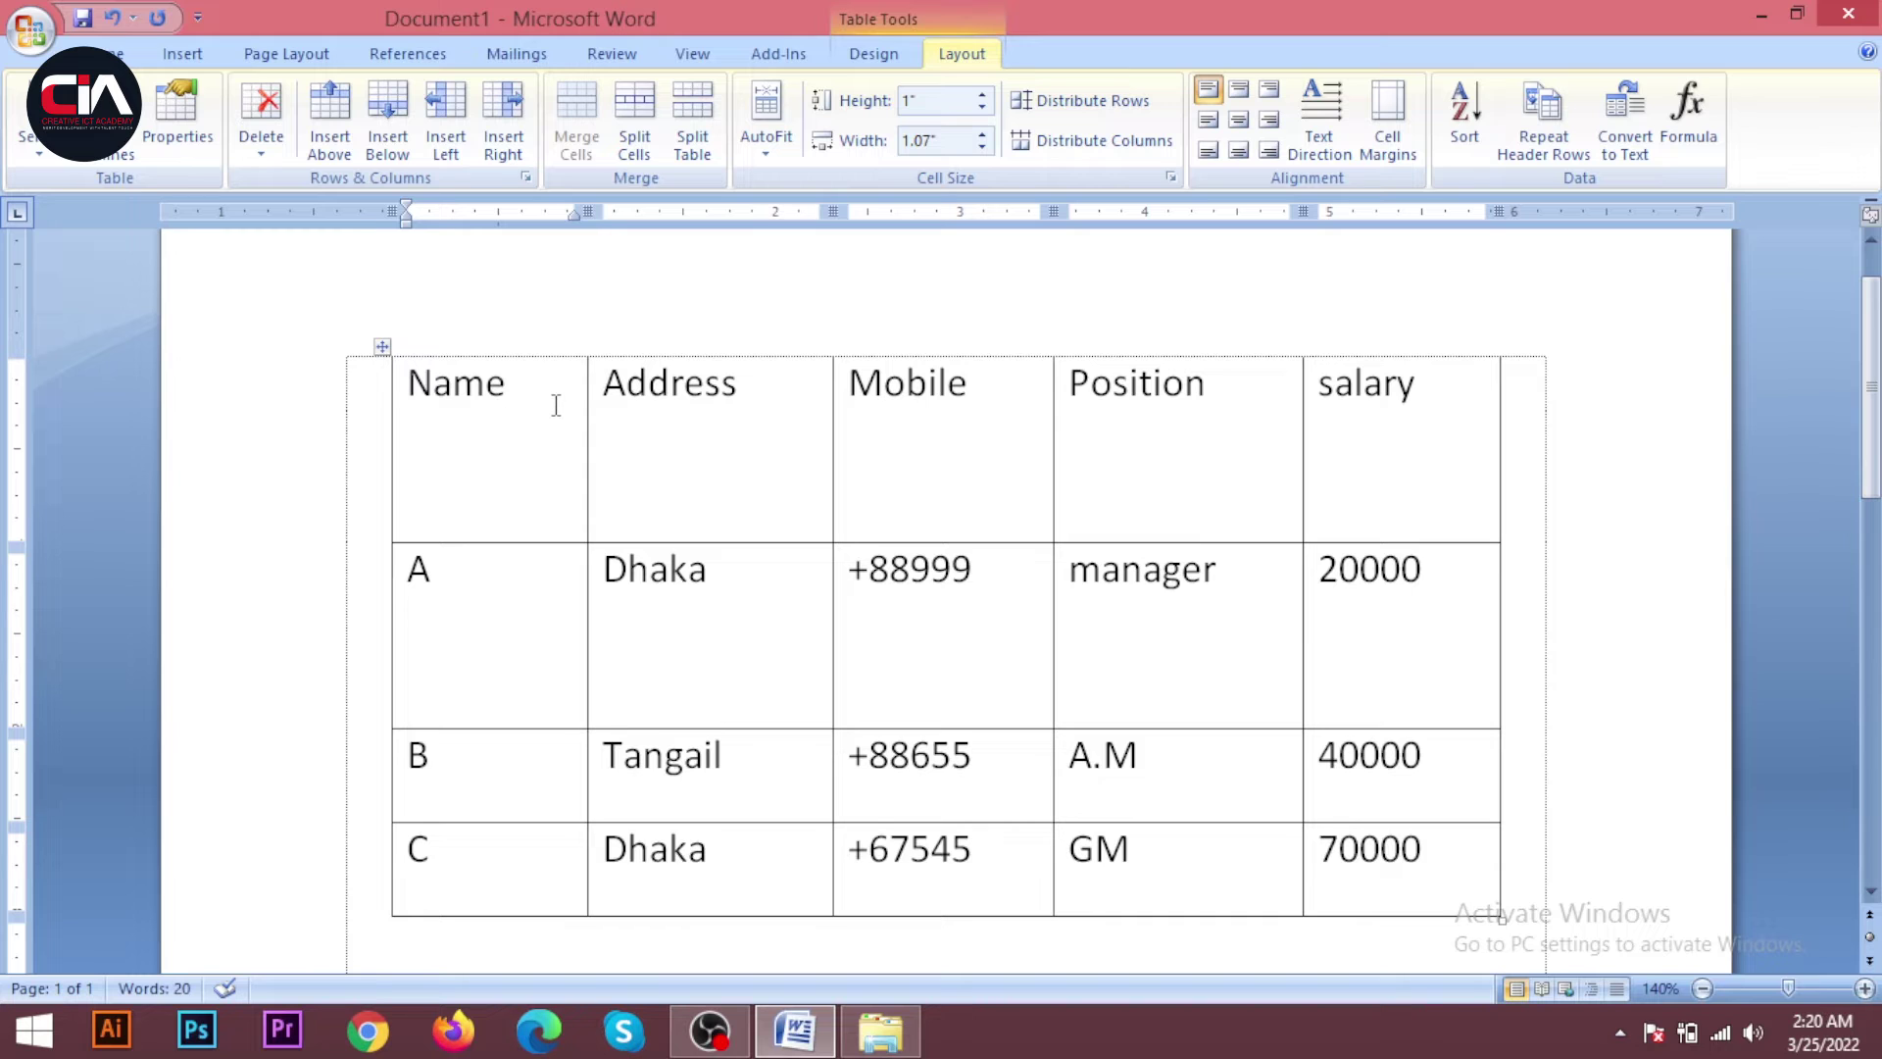
pyautogui.click(179, 110)
# Narrow the Name column's width on the Column tab of Table Properties
pyautogui.click(868, 246)
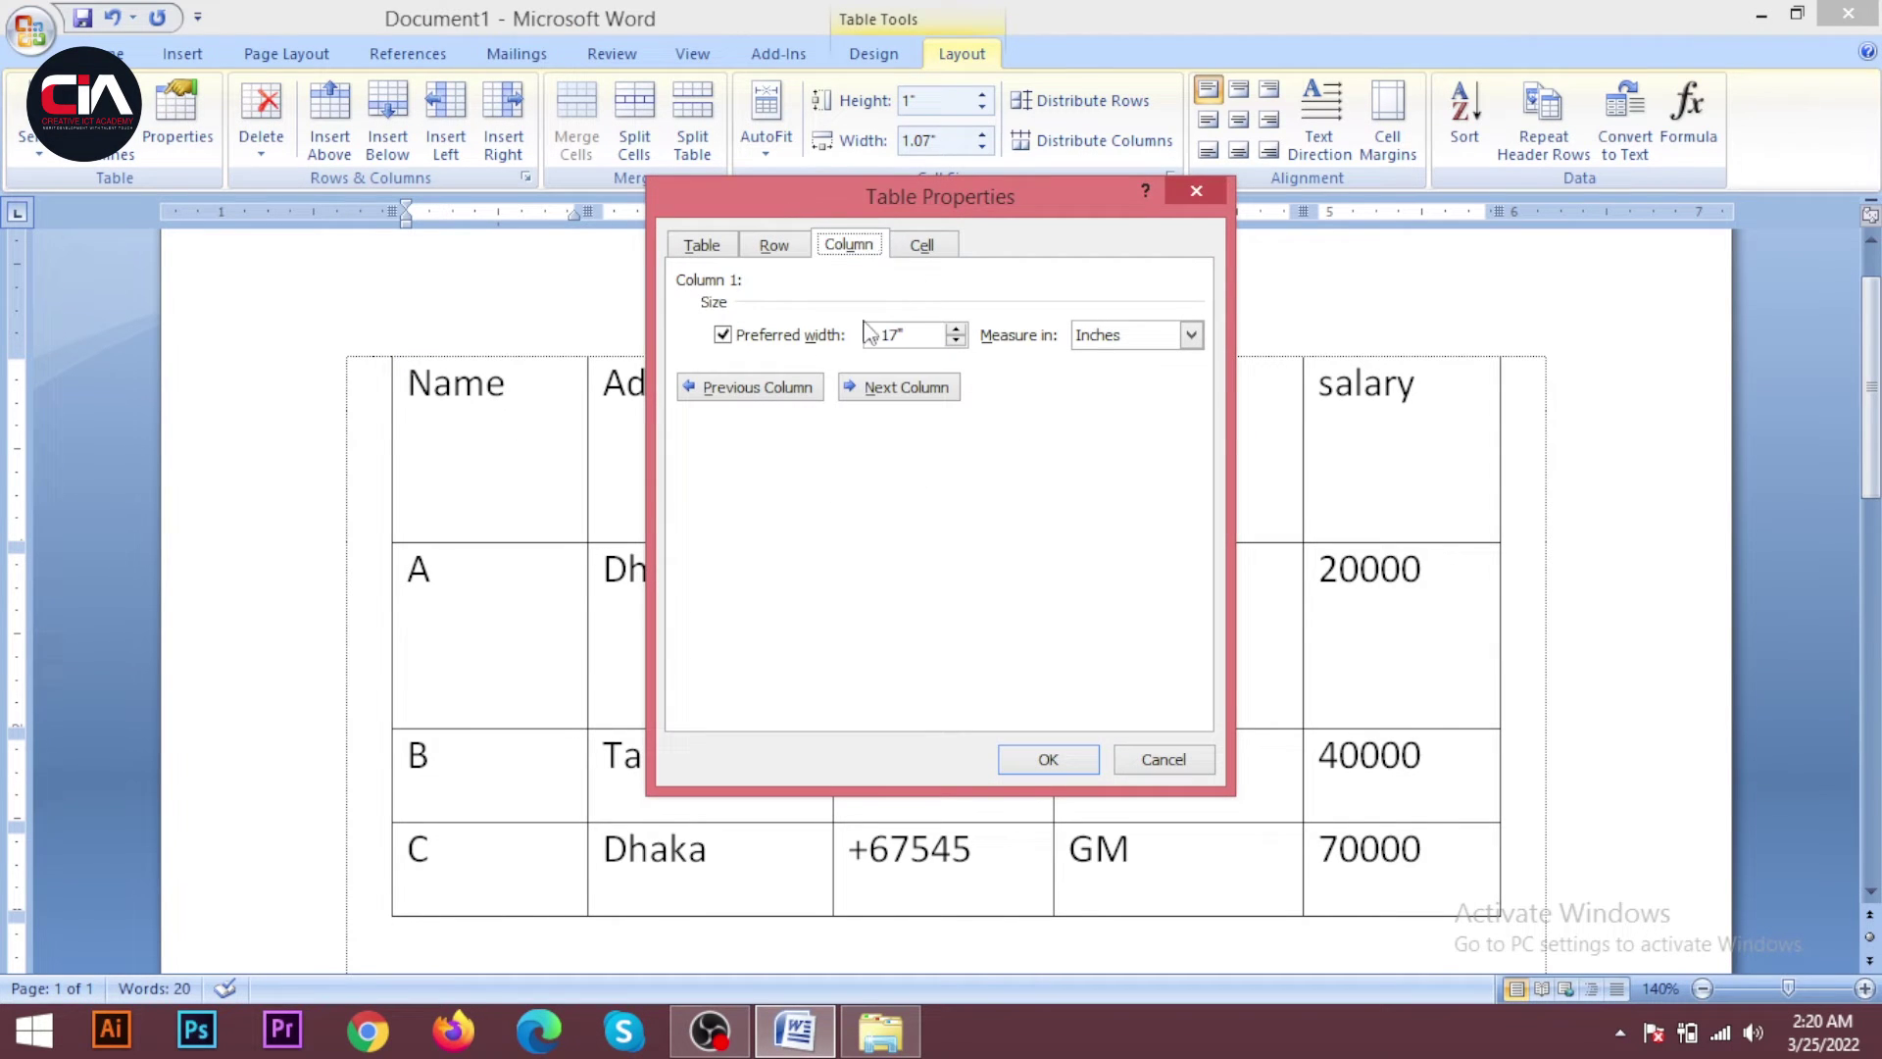
pyautogui.doubleClick(914, 333)
pyautogui.write('.5')
pyautogui.click(1066, 759)
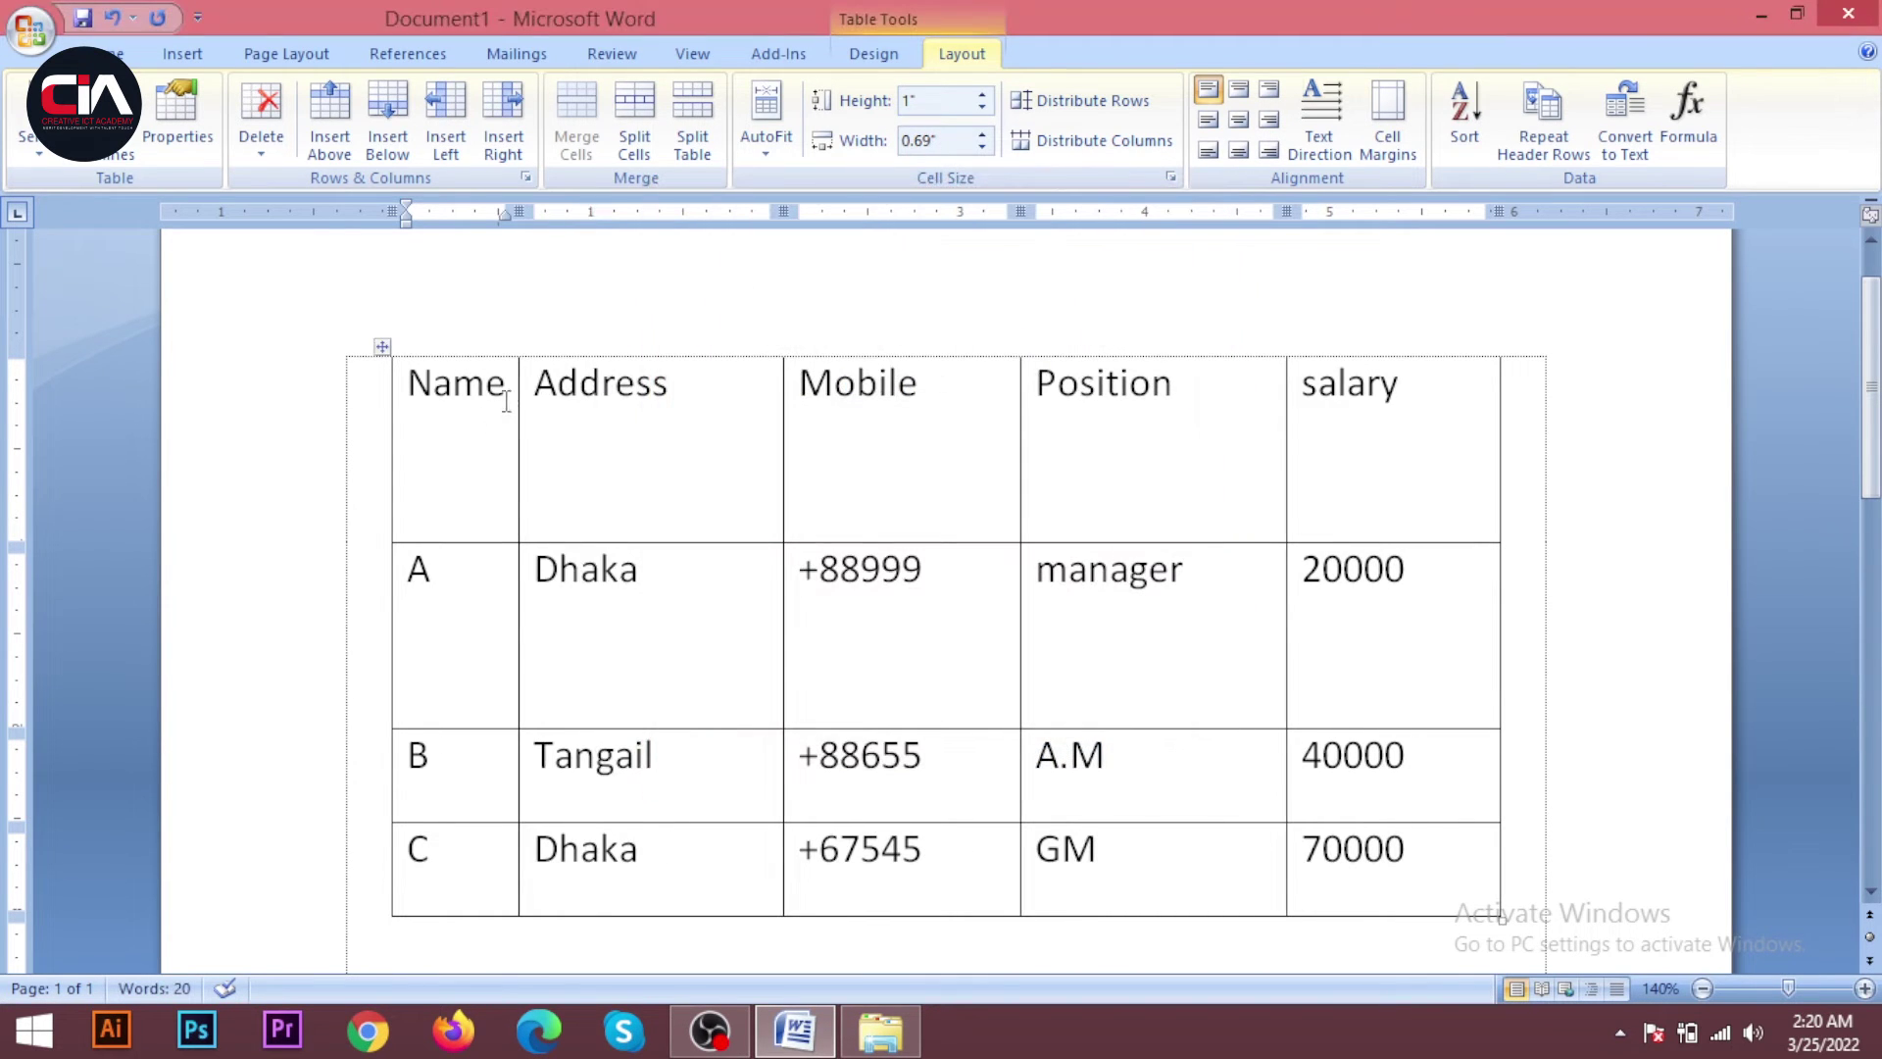
# Review the Address header's Cell and Table alignment settings, then close Table Properties
pyautogui.moveTo(569, 414); pyautogui.dragTo(1302, 441)
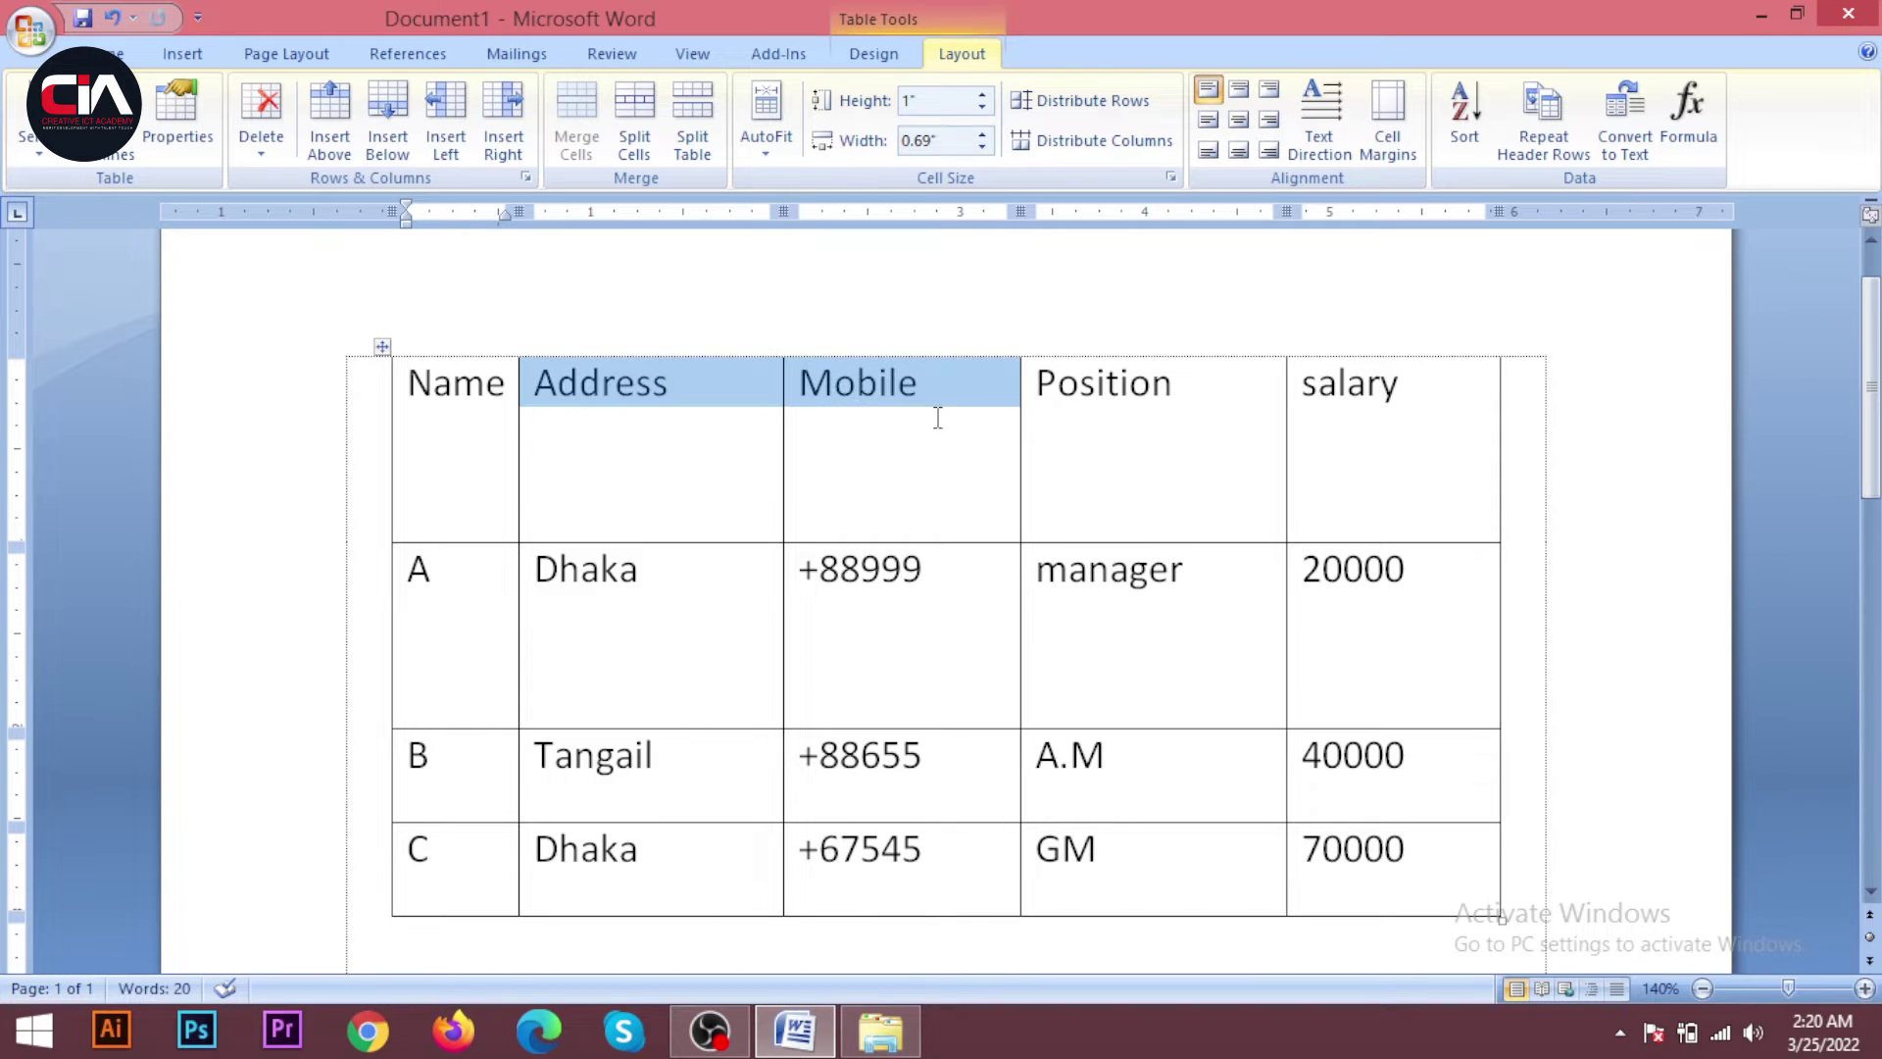
pyautogui.click(482, 421)
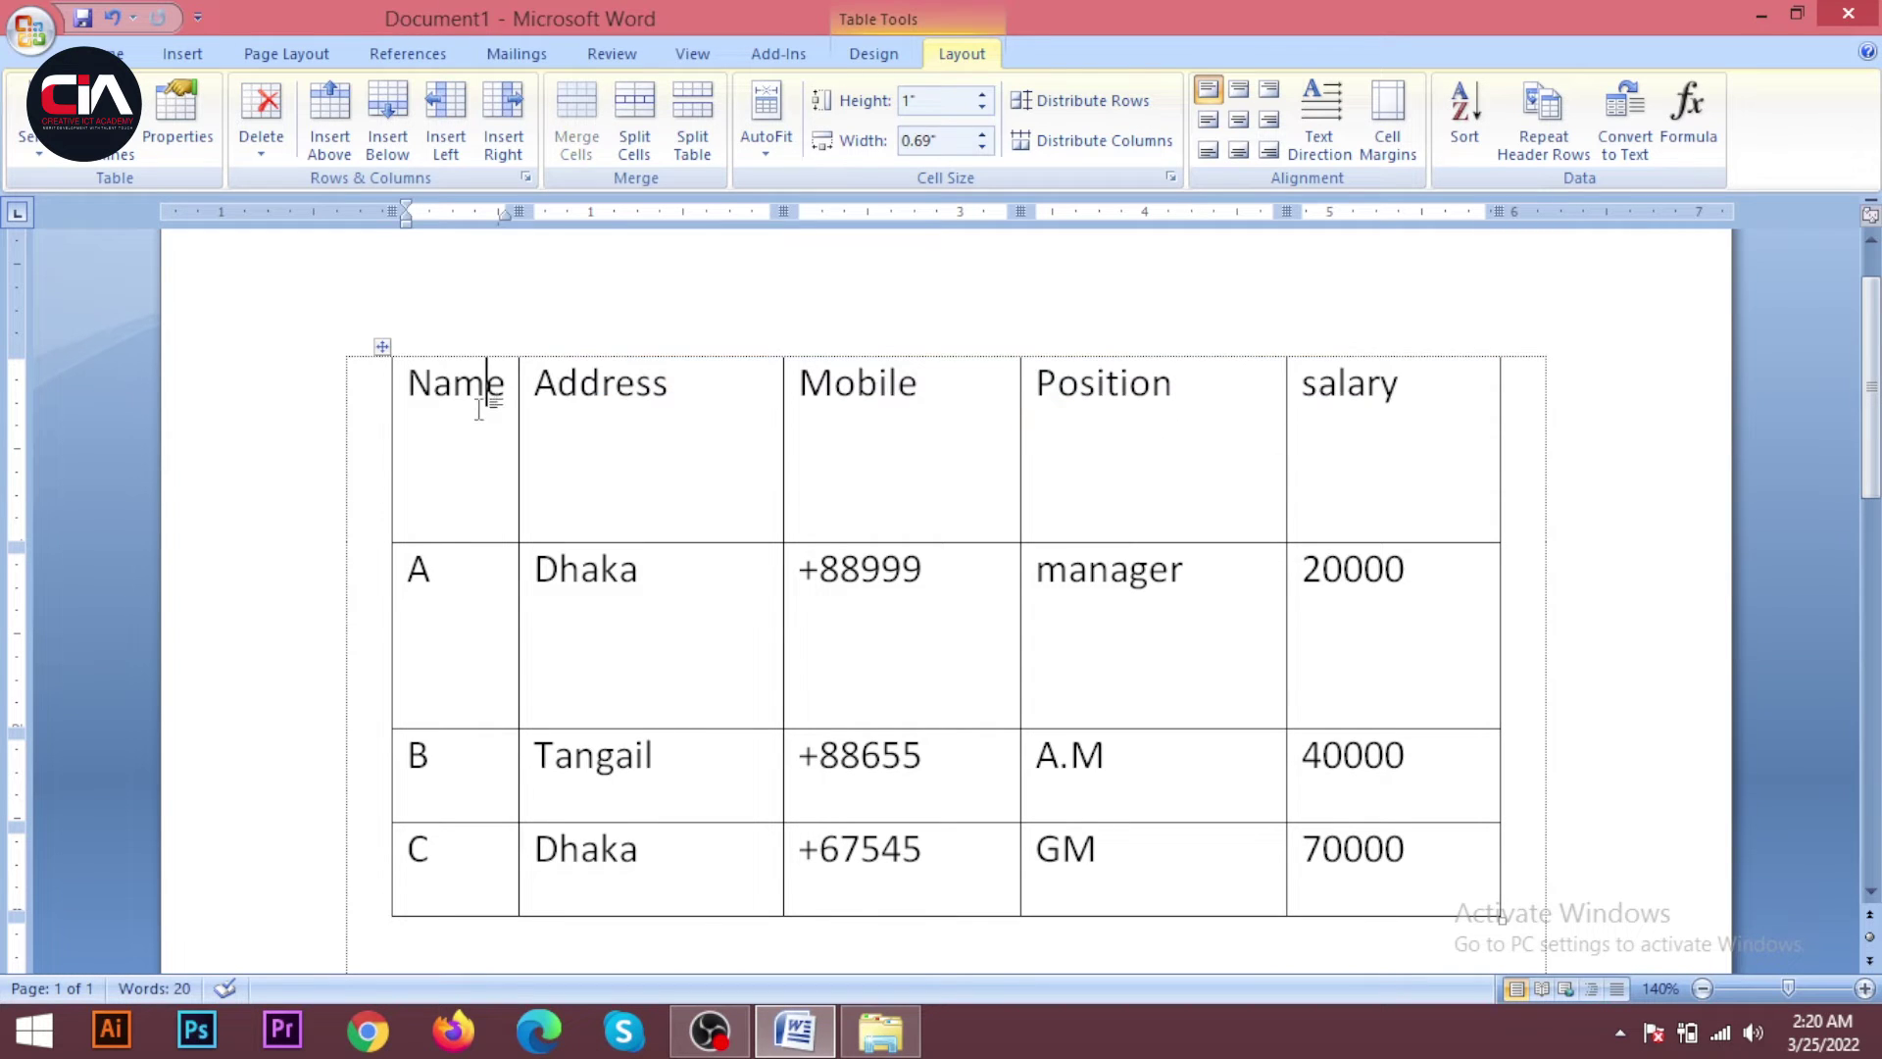
pyautogui.click(637, 387)
pyautogui.click(176, 115)
pyautogui.click(926, 245)
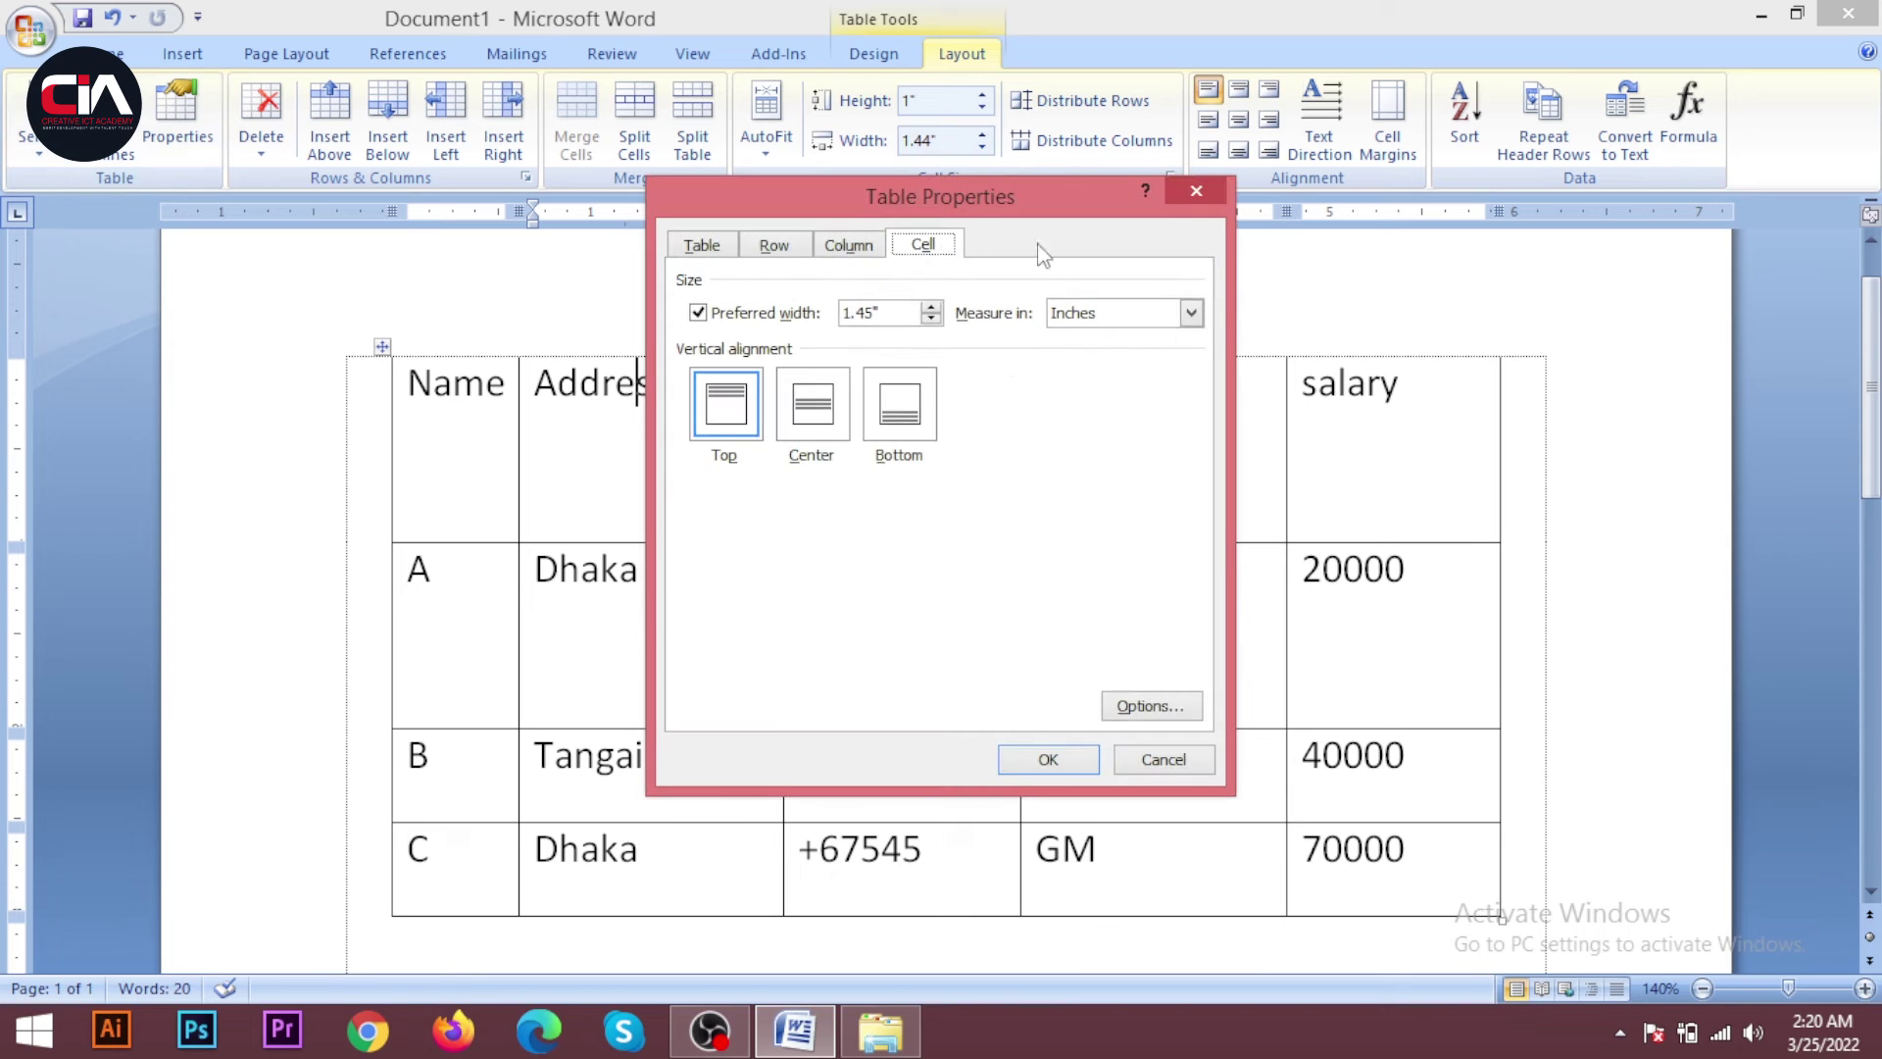
pyautogui.click(708, 245)
pyautogui.click(1196, 192)
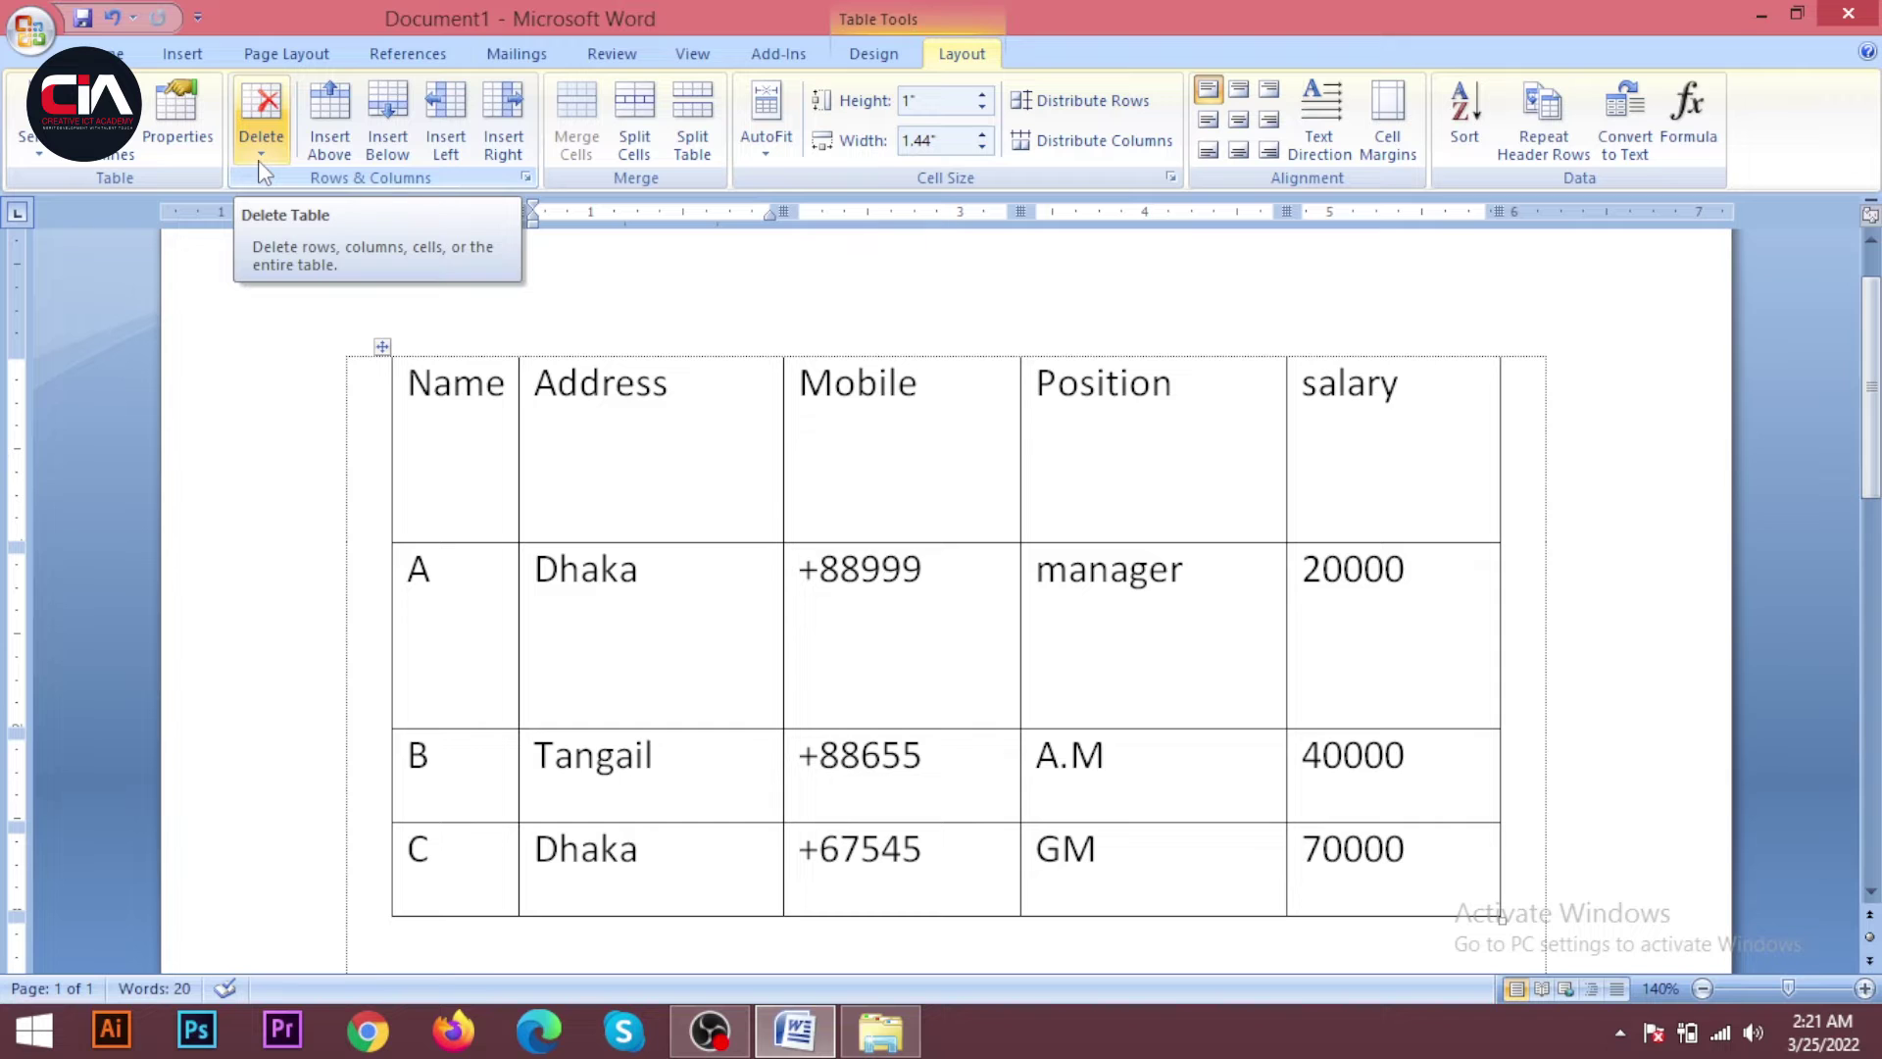
# Undo the resizing so all rows return to about 0.5 inch, then show Delete options from row B's Mobile cell
pyautogui.hotkey('ctrl', 'z')
pyautogui.hotkey('ctrl', 'z')
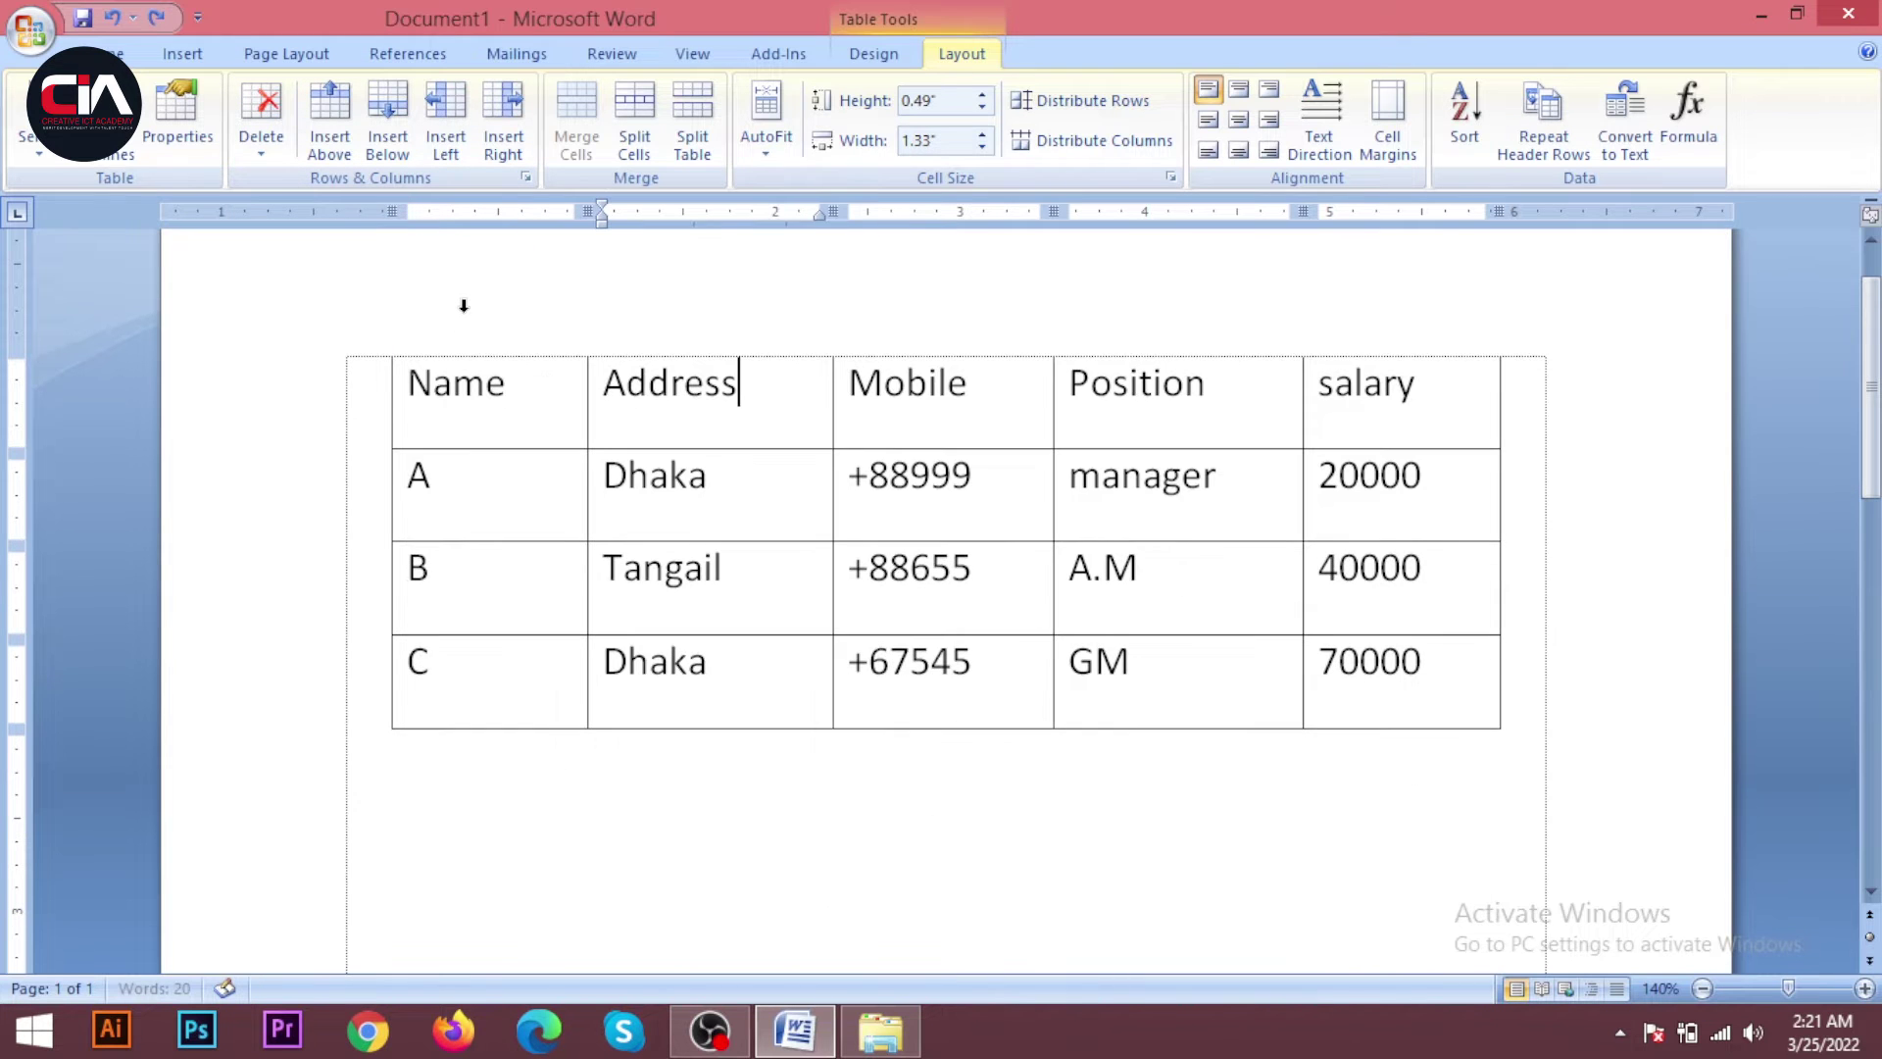
pyautogui.keyDown('ctrl'); pyautogui.scroll(1, 926, 595); pyautogui.keyUp('ctrl')
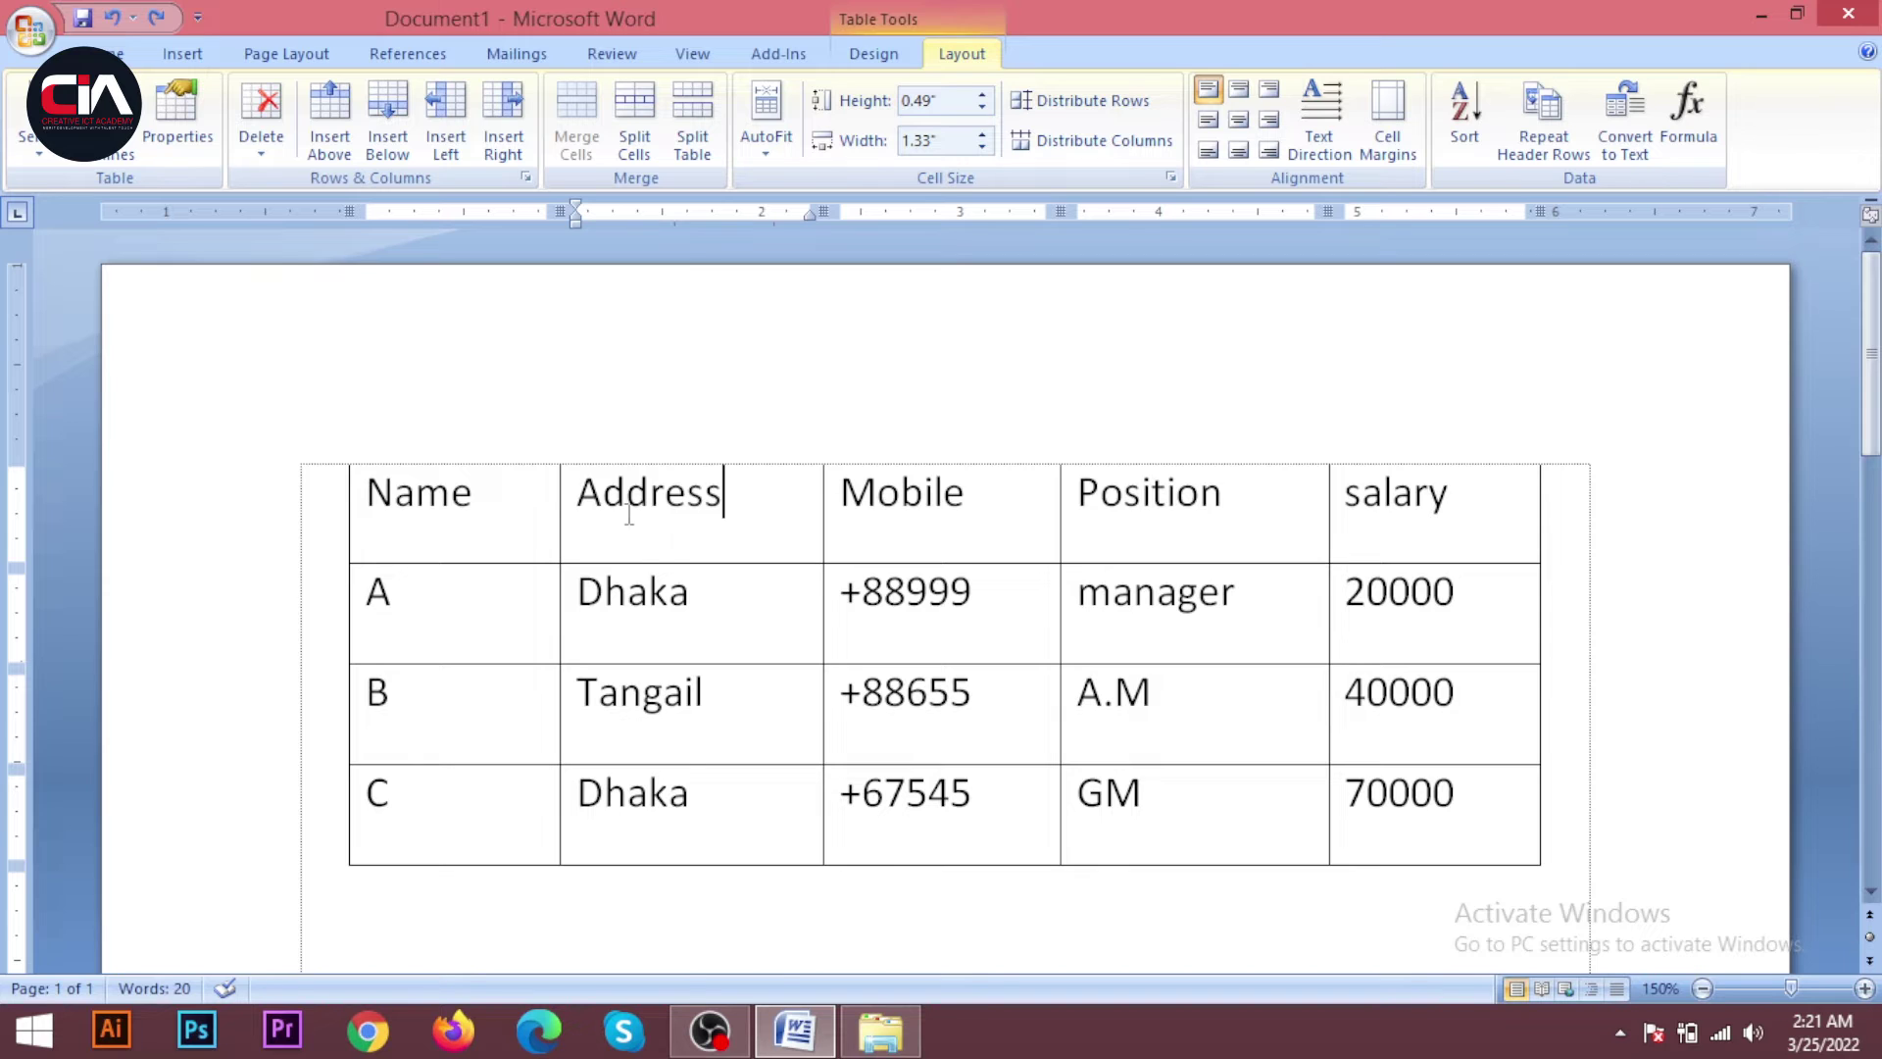
pyautogui.click(756, 579)
pyautogui.click(858, 675)
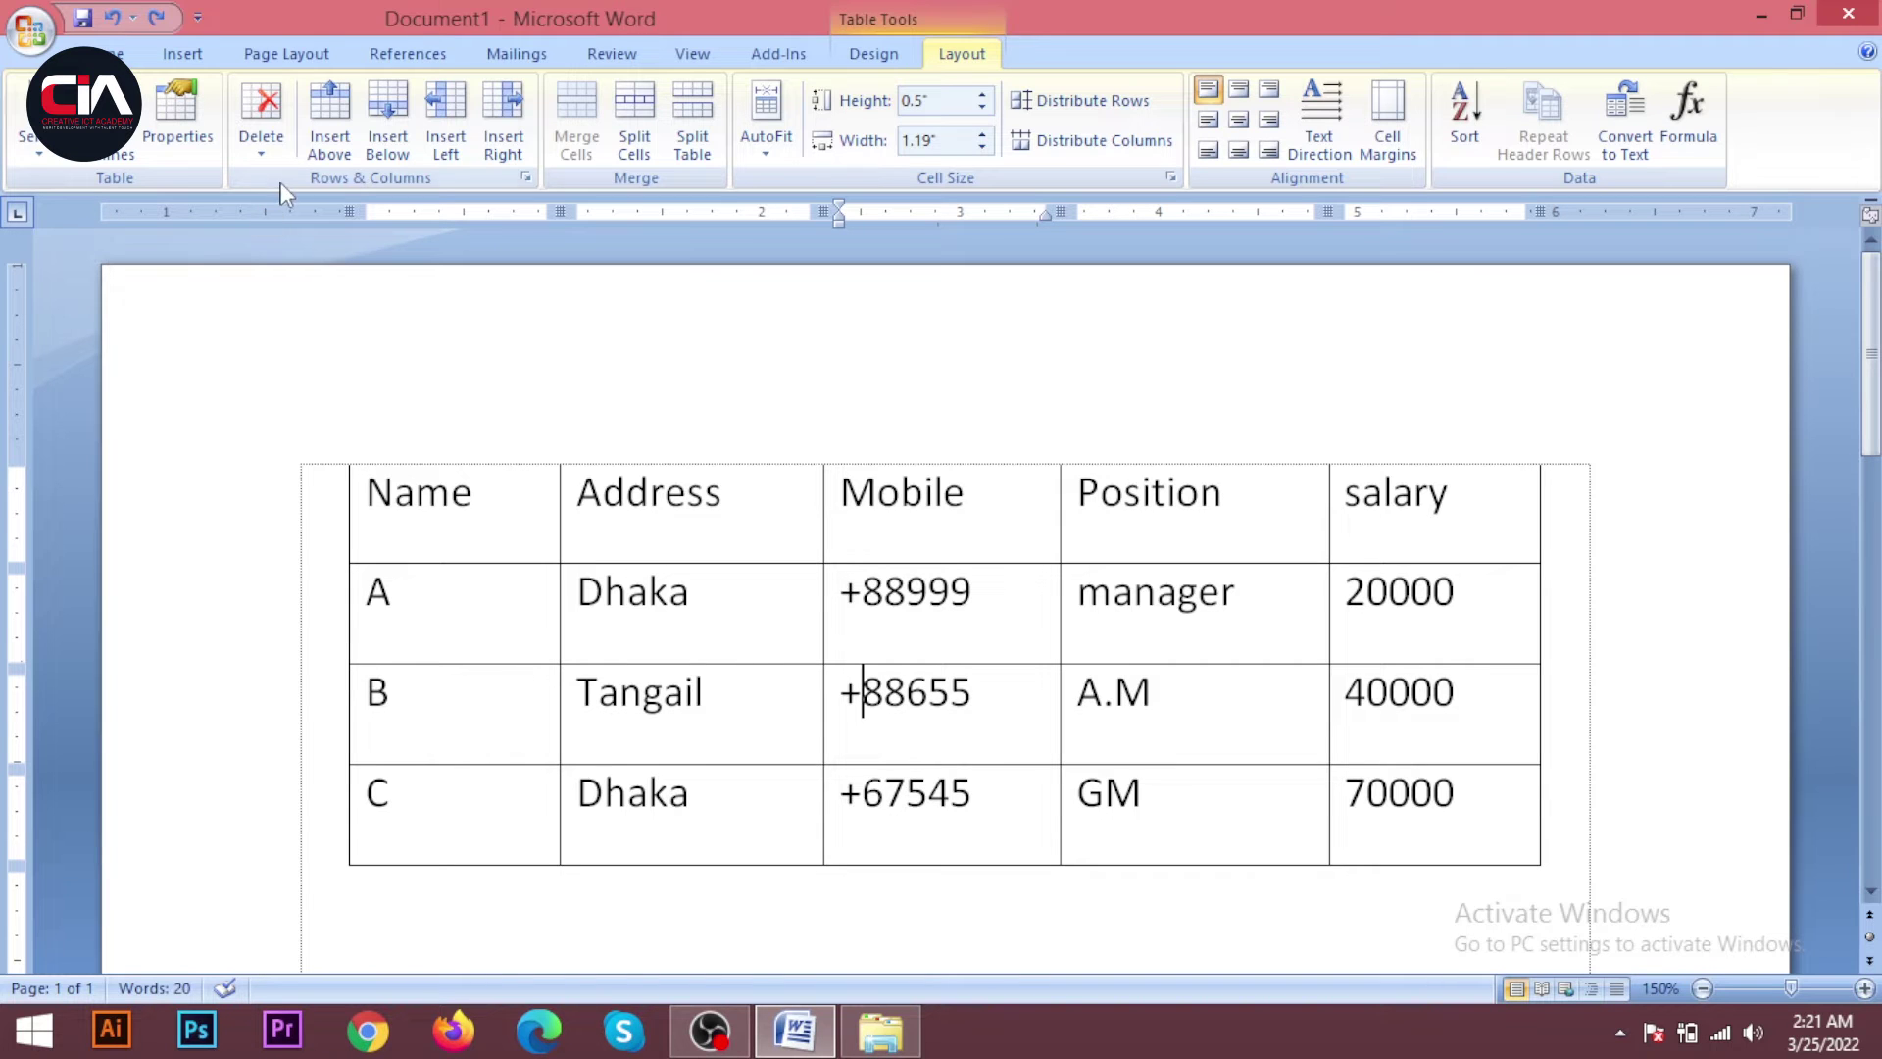
pyautogui.click(253, 152)
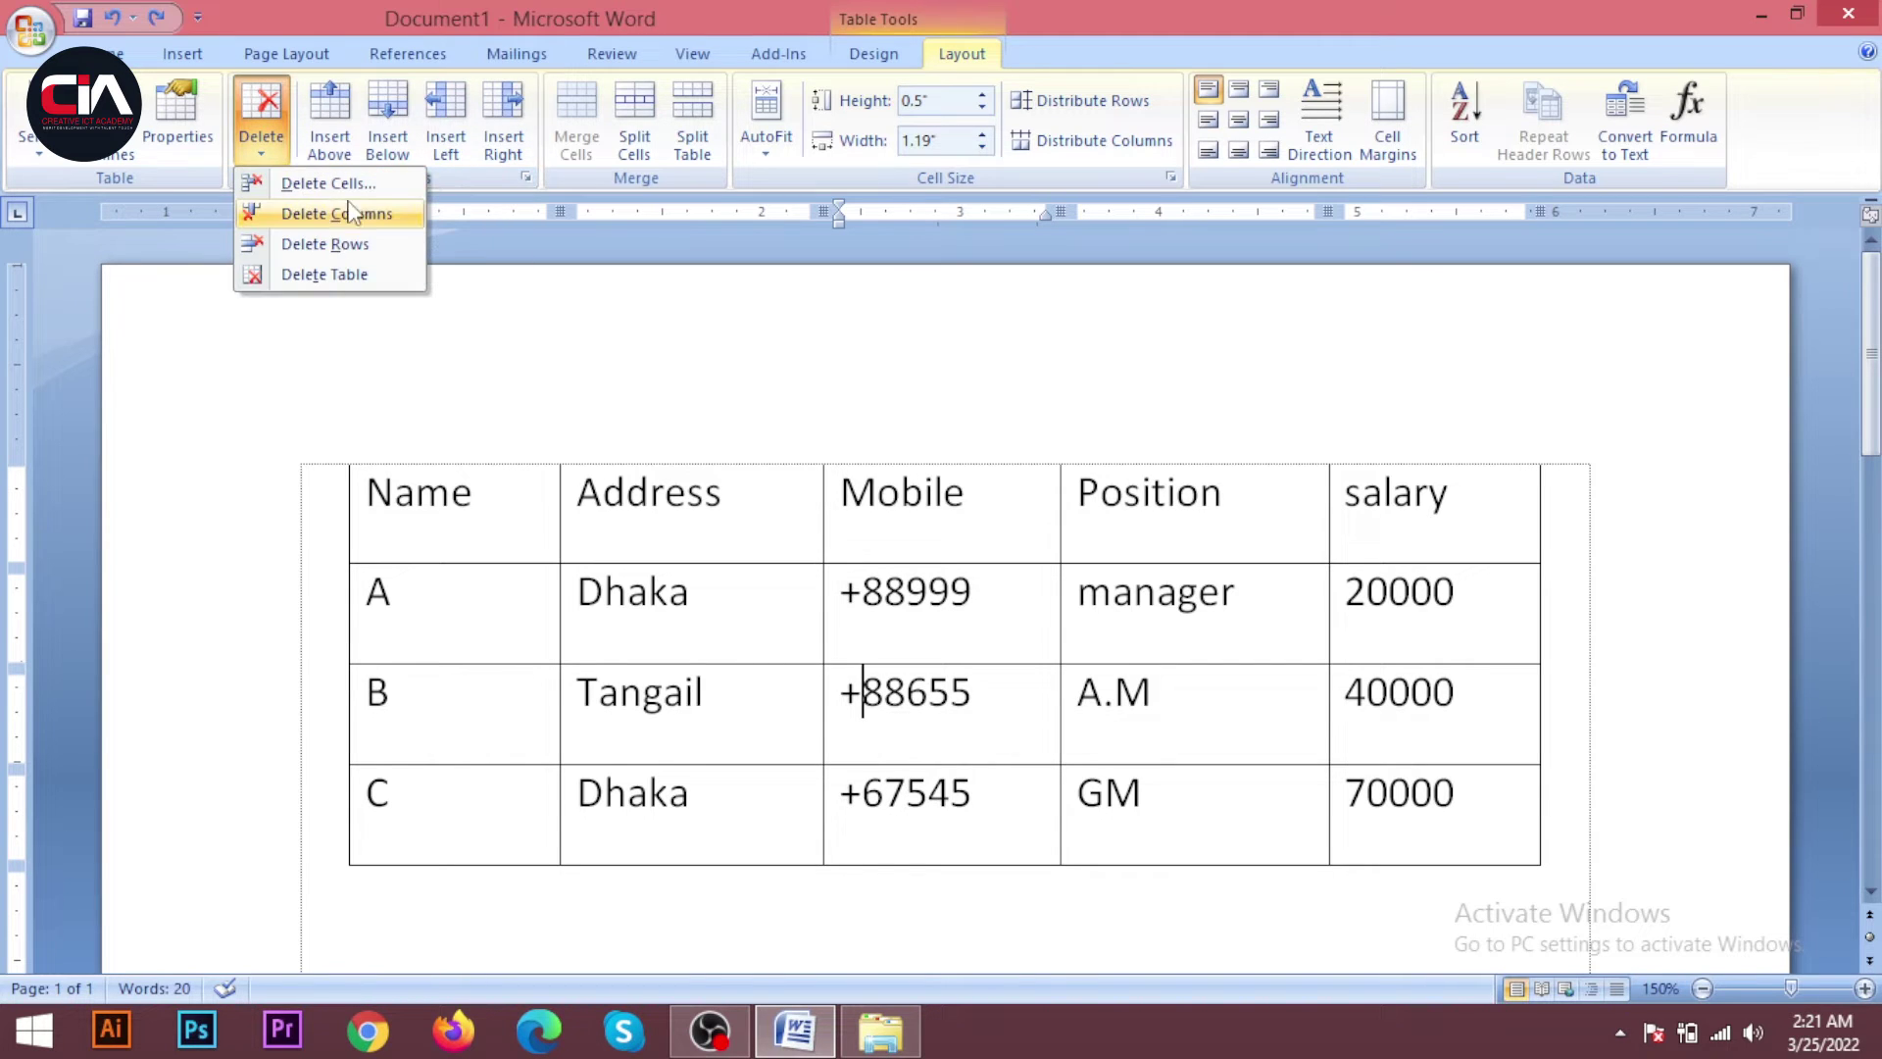
# Select and explore the Address column cells, opening and dismissing the Delete options
pyautogui.click(663, 635)
pyautogui.click(482, 498)
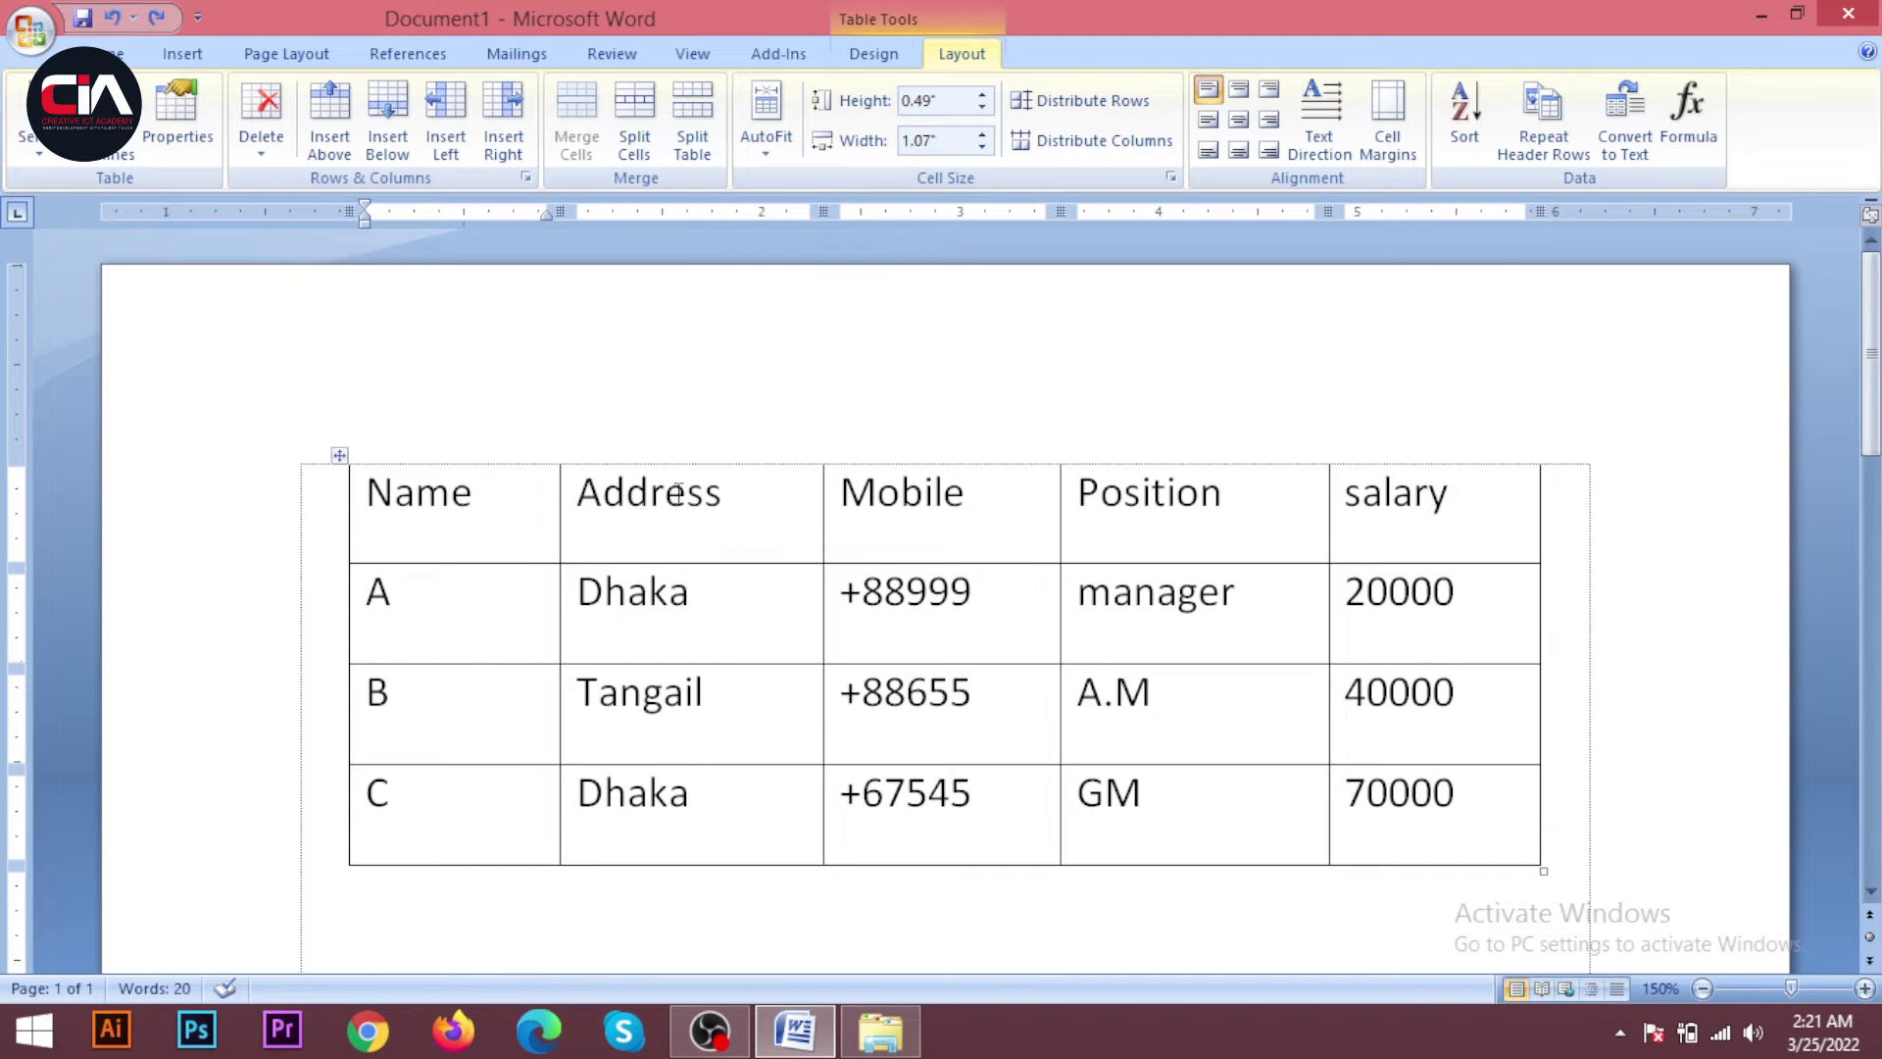
pyautogui.moveTo(696, 478); pyautogui.dragTo(704, 824)
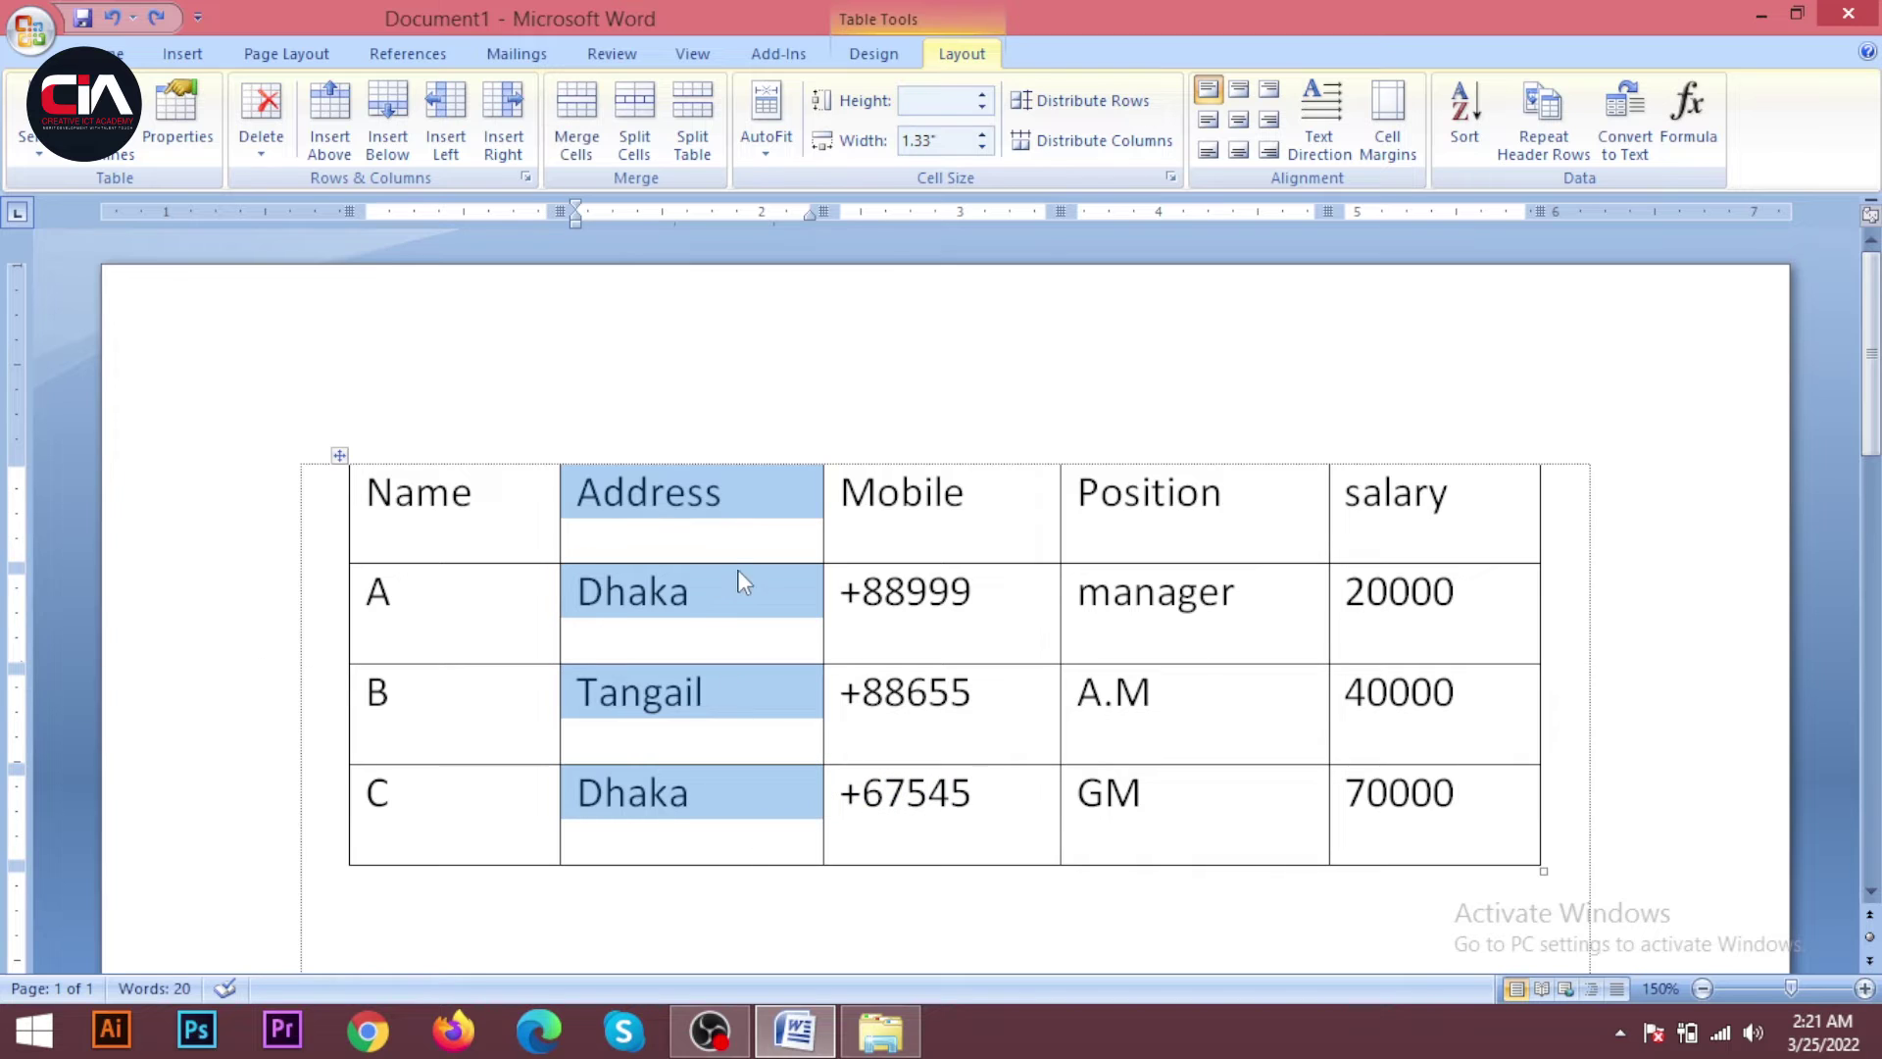
pyautogui.click(740, 579)
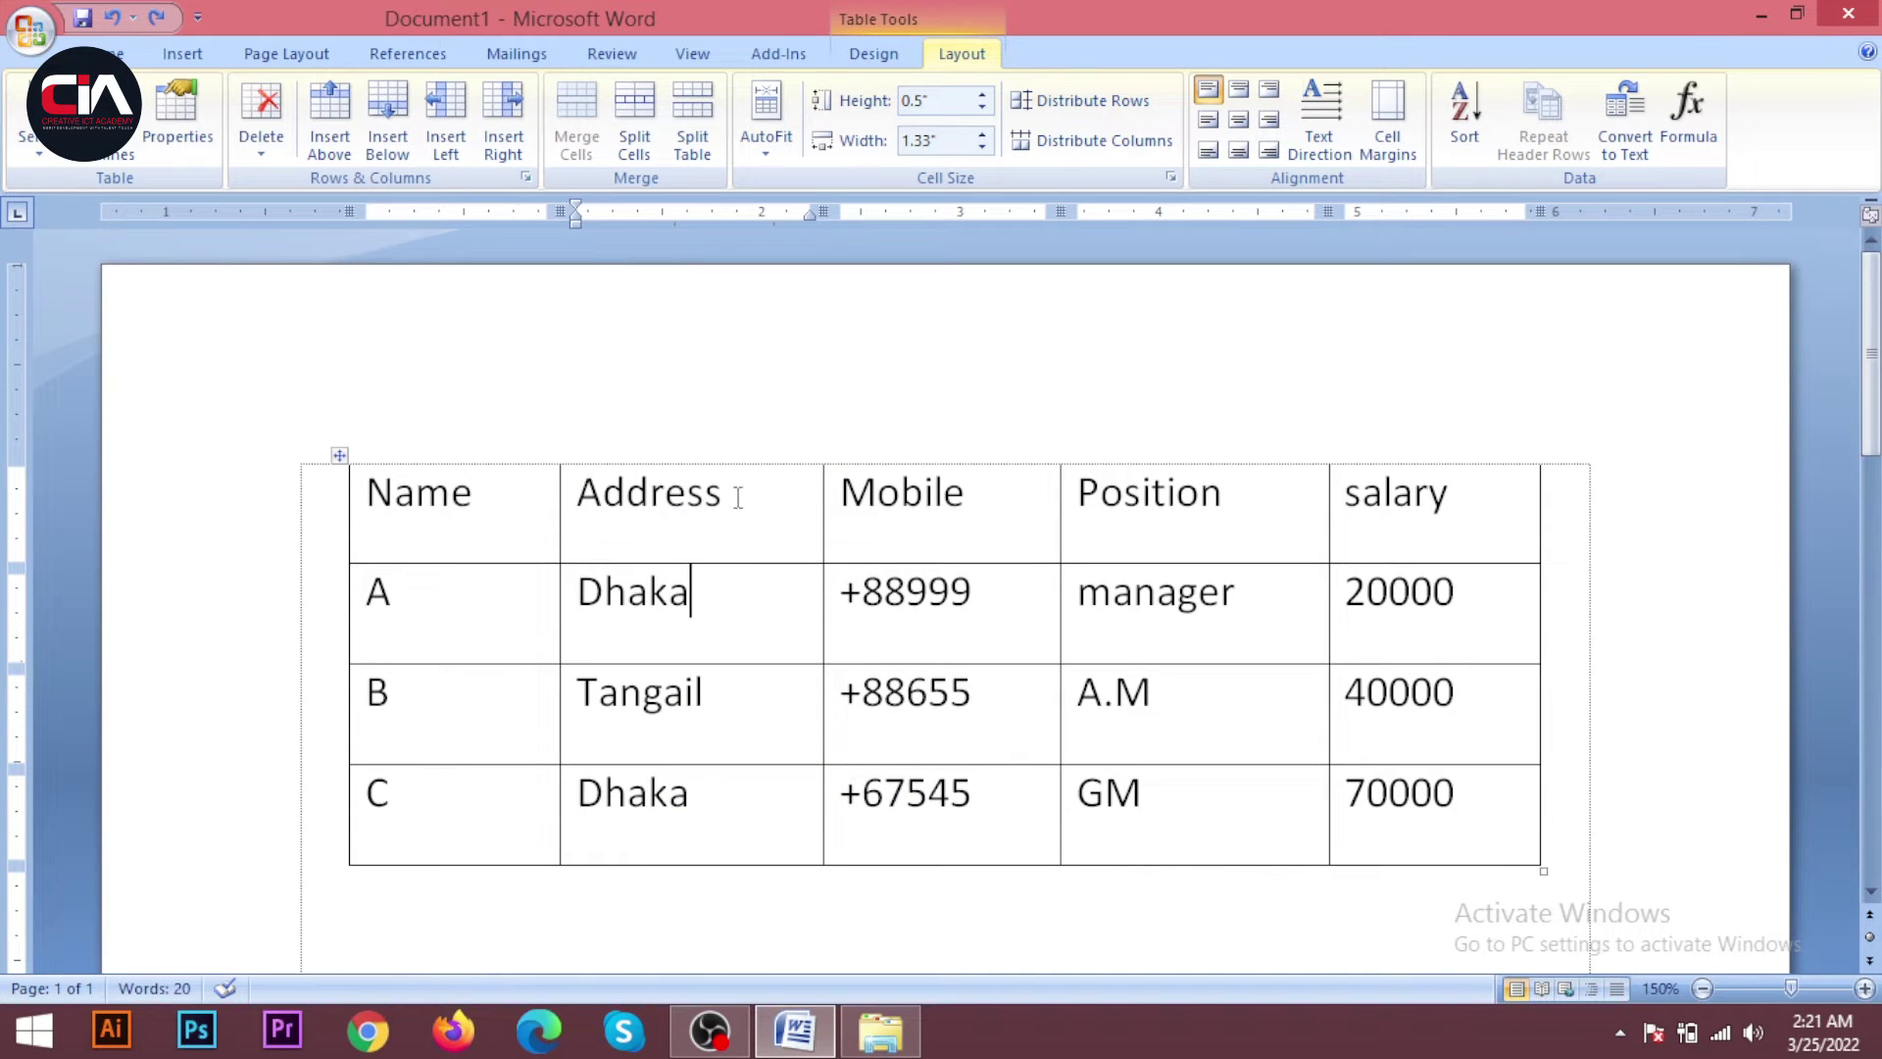
pyautogui.click(725, 519)
pyautogui.click(727, 706)
pyautogui.click(735, 563)
pyautogui.click(735, 529)
pyautogui.click(738, 745)
pyautogui.click(251, 159)
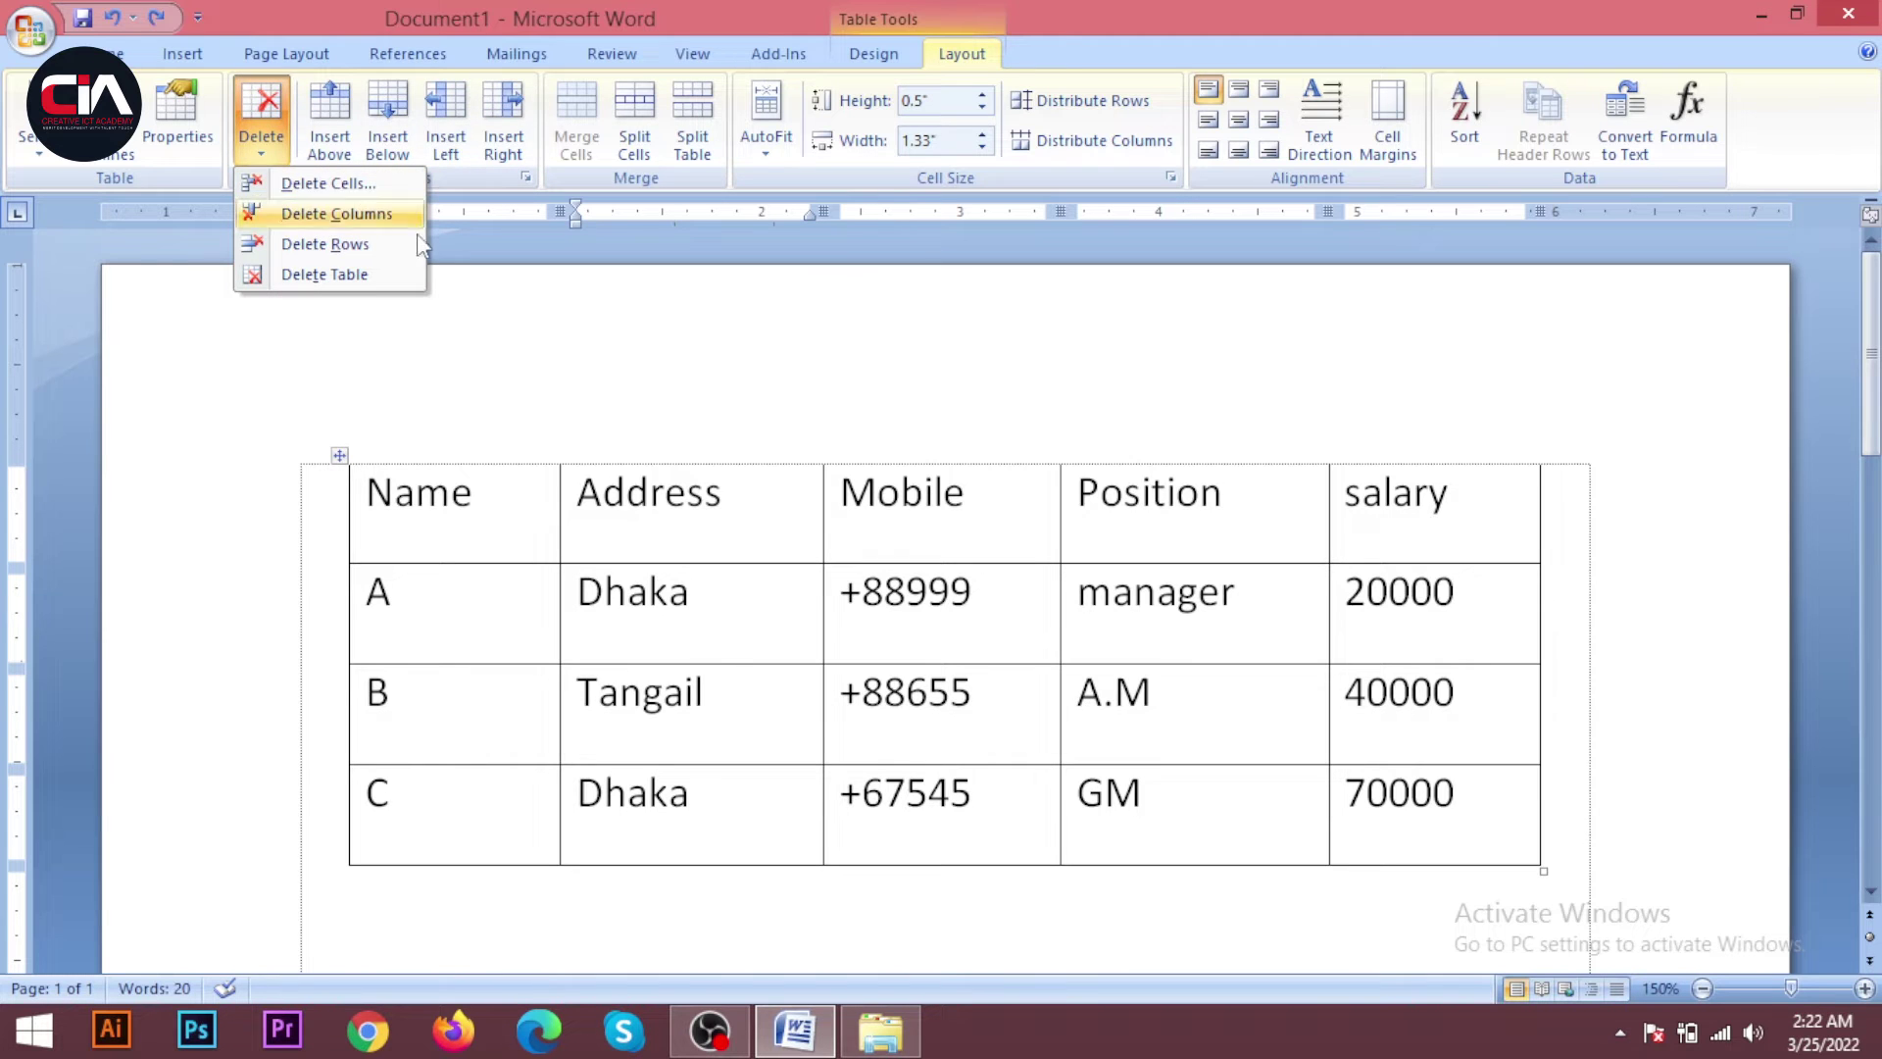
pyautogui.click(638, 518)
# Delete the Address column from row A's Dhaka cell, then undo to restore it
pyautogui.moveTo(715, 496); pyautogui.dragTo(733, 849)
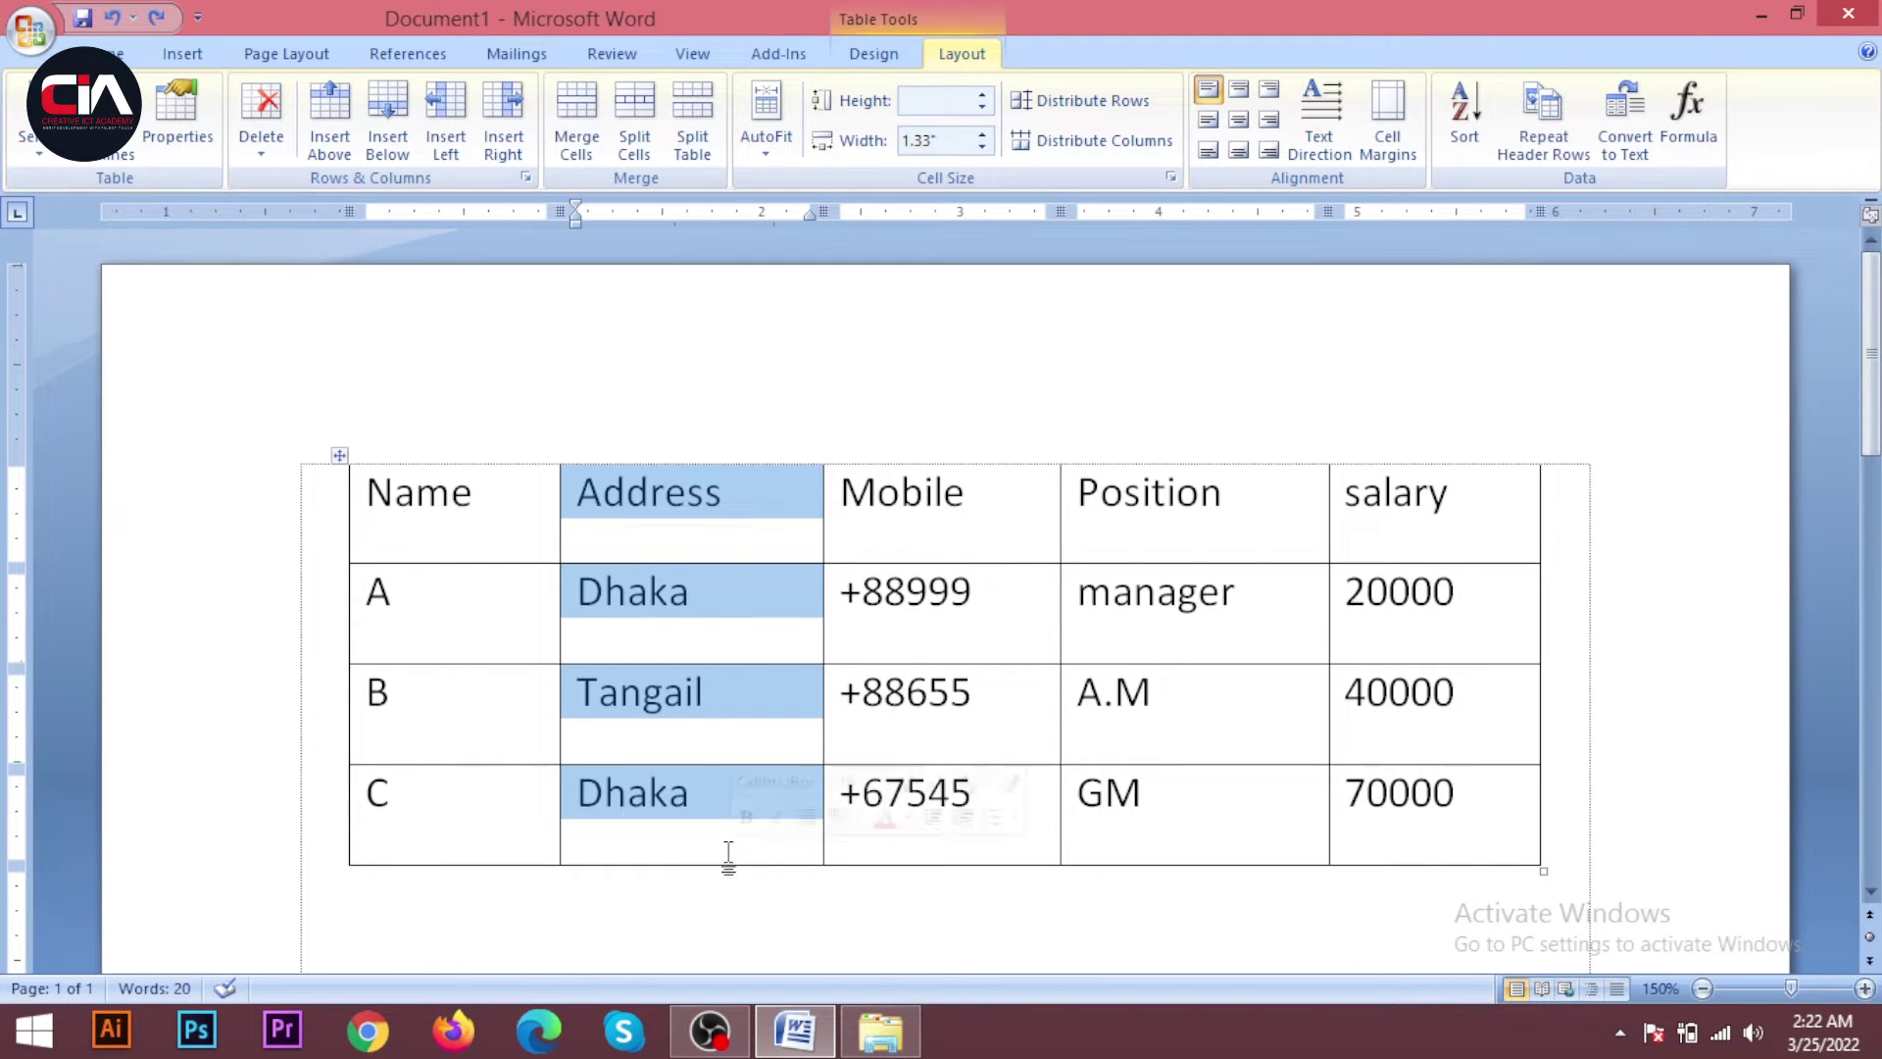
pyautogui.click(730, 539)
pyautogui.click(737, 652)
pyautogui.click(733, 736)
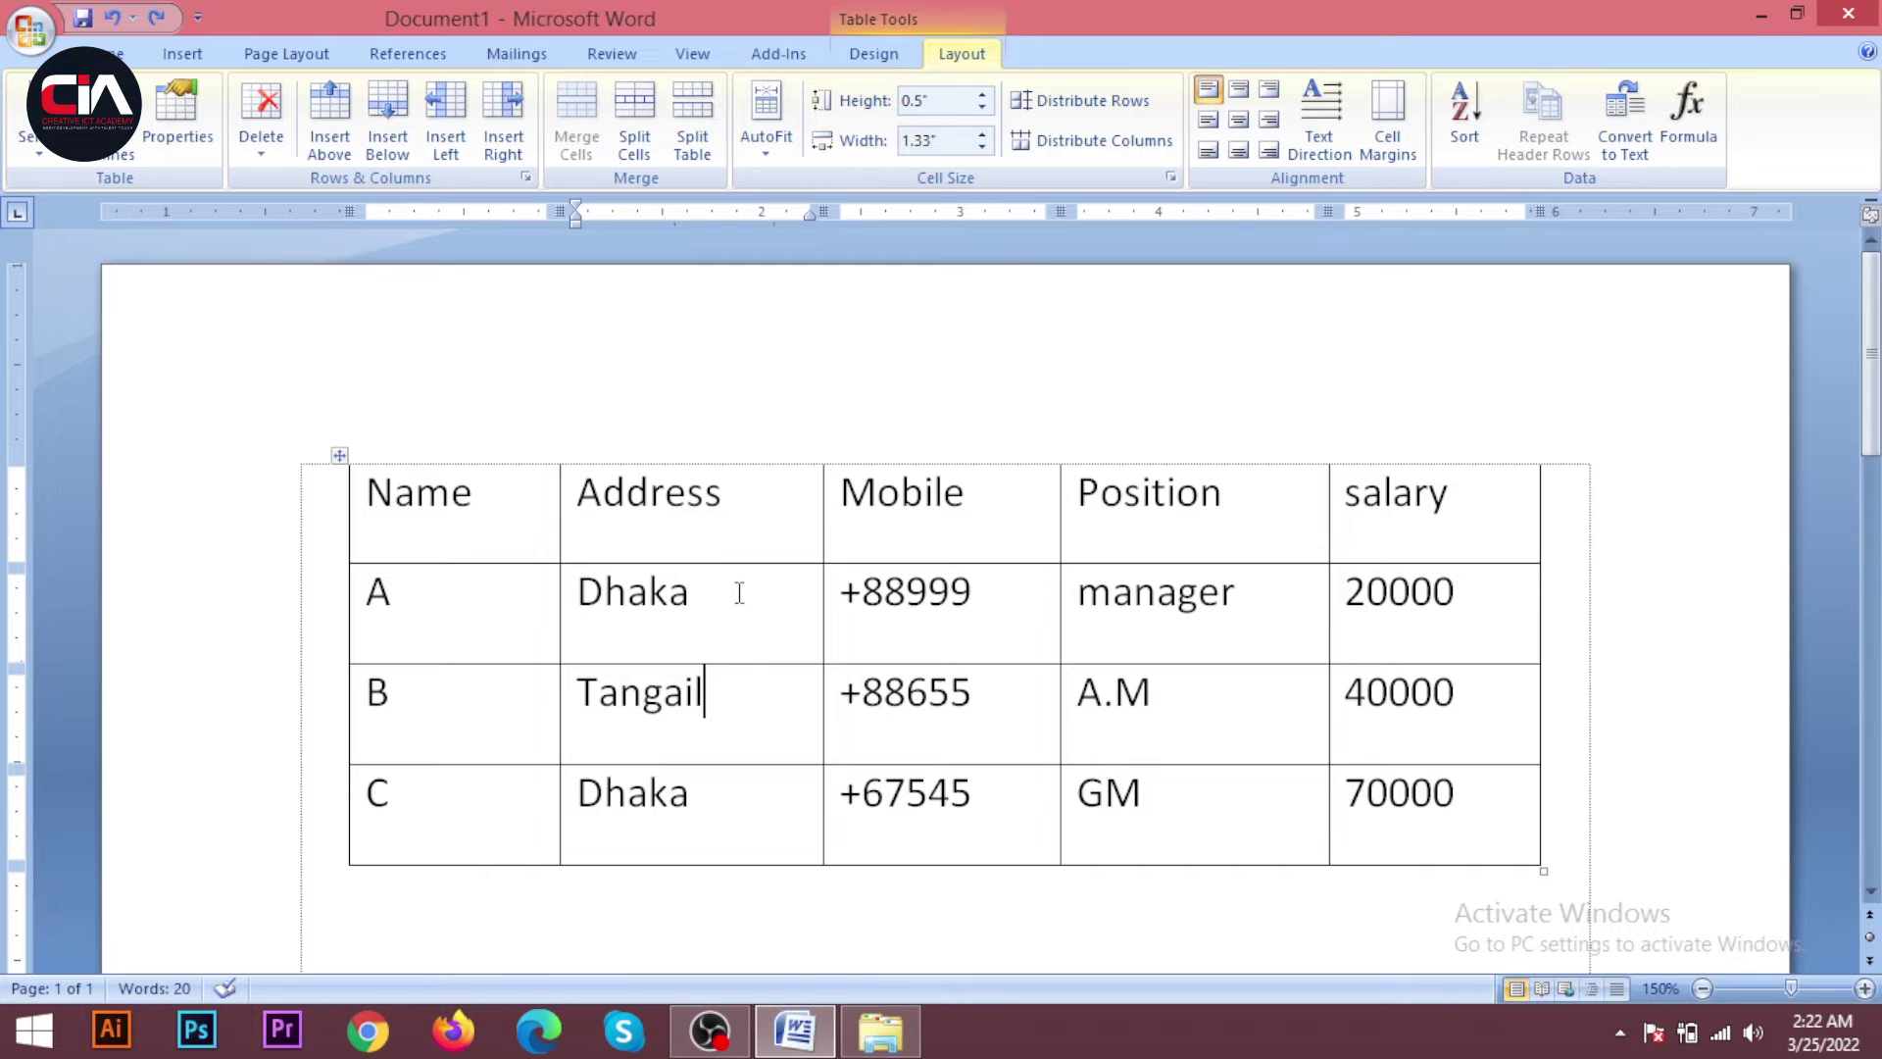
pyautogui.click(733, 595)
pyautogui.click(262, 157)
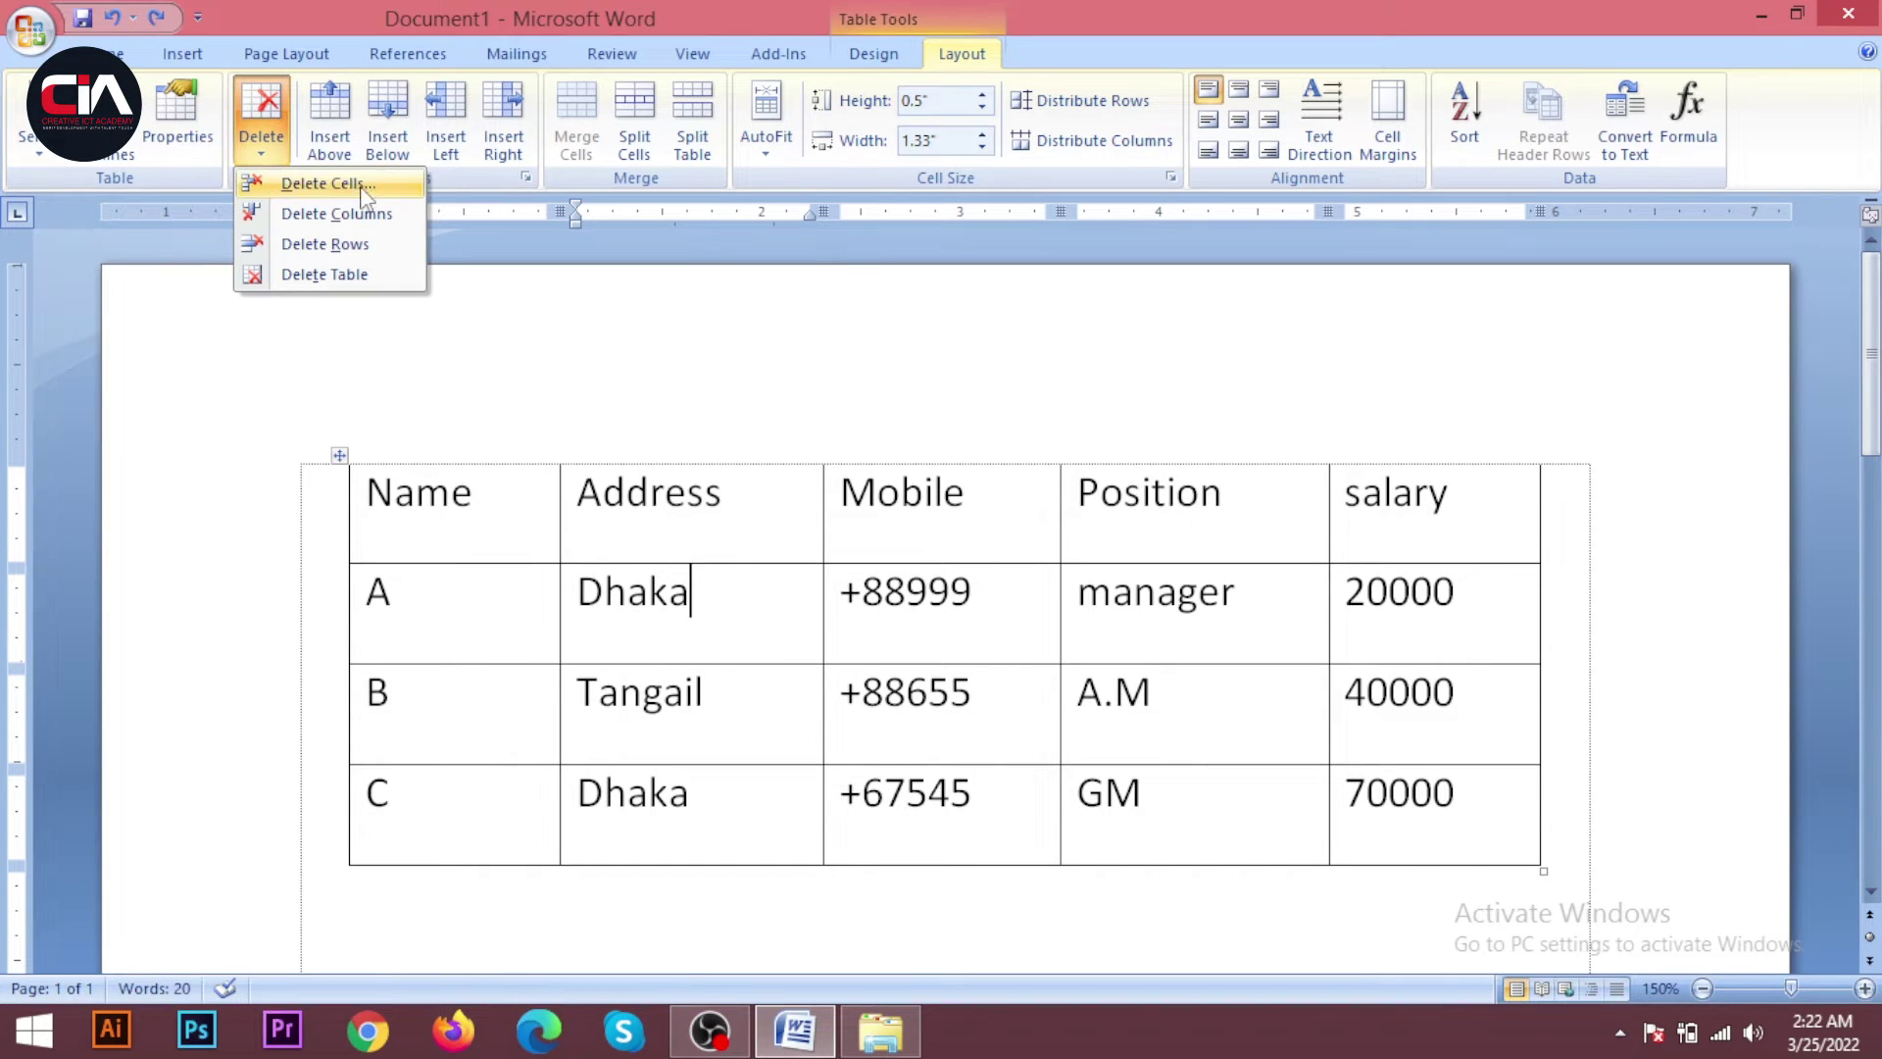
pyautogui.click(328, 214)
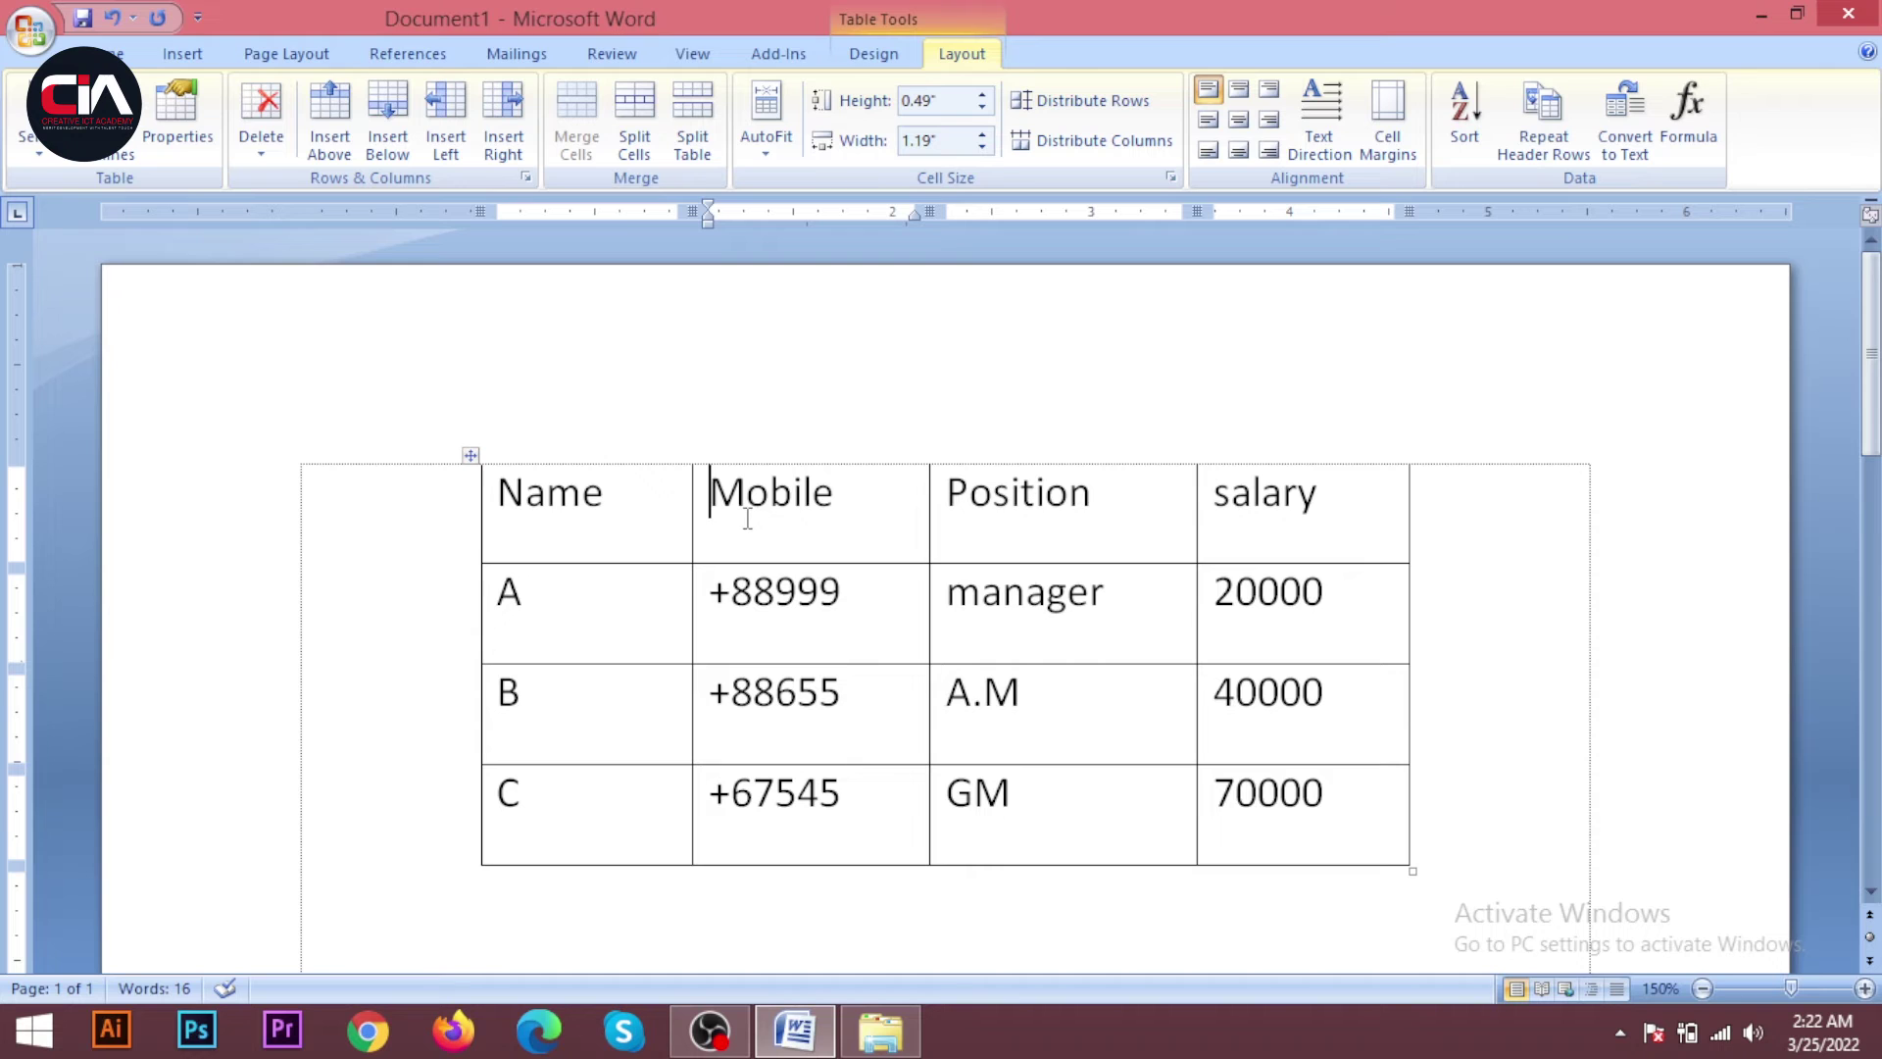
pyautogui.hotkey('ctrl', 'z')
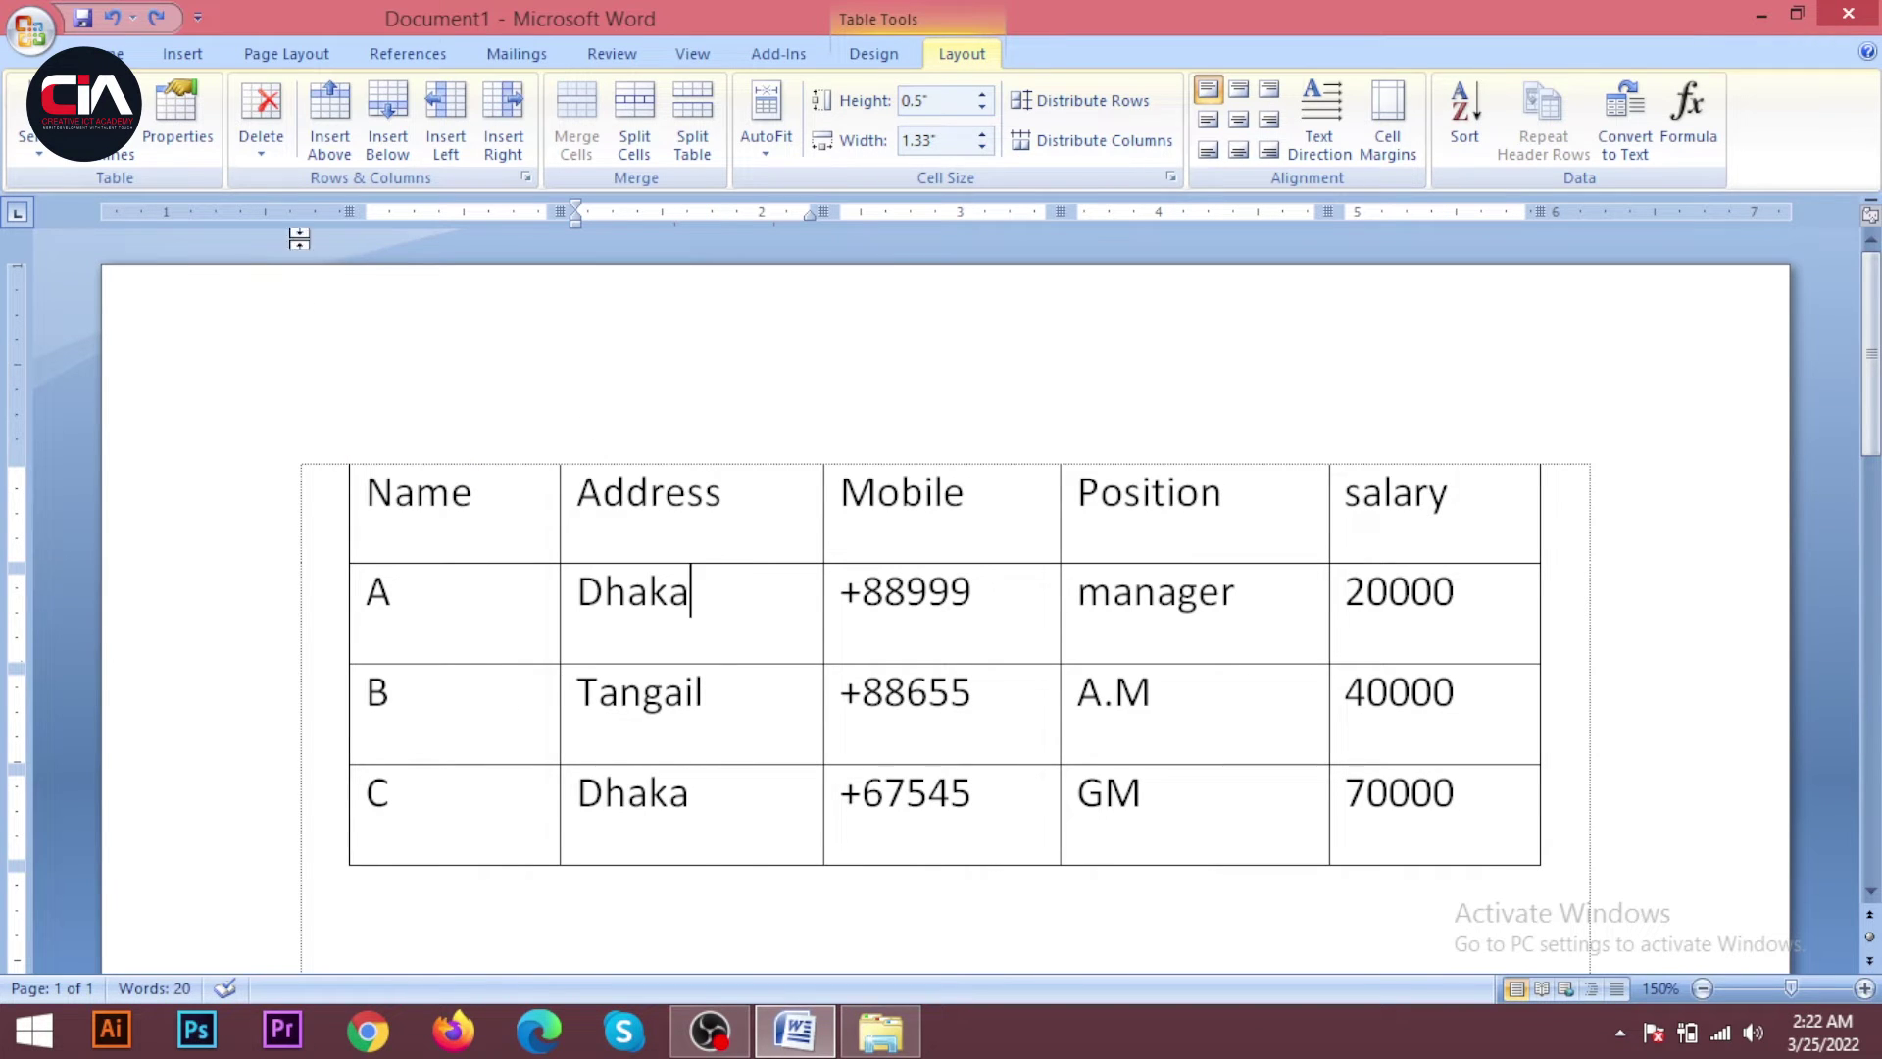
# Delete row B from the table using Delete Rows
pyautogui.click(263, 161)
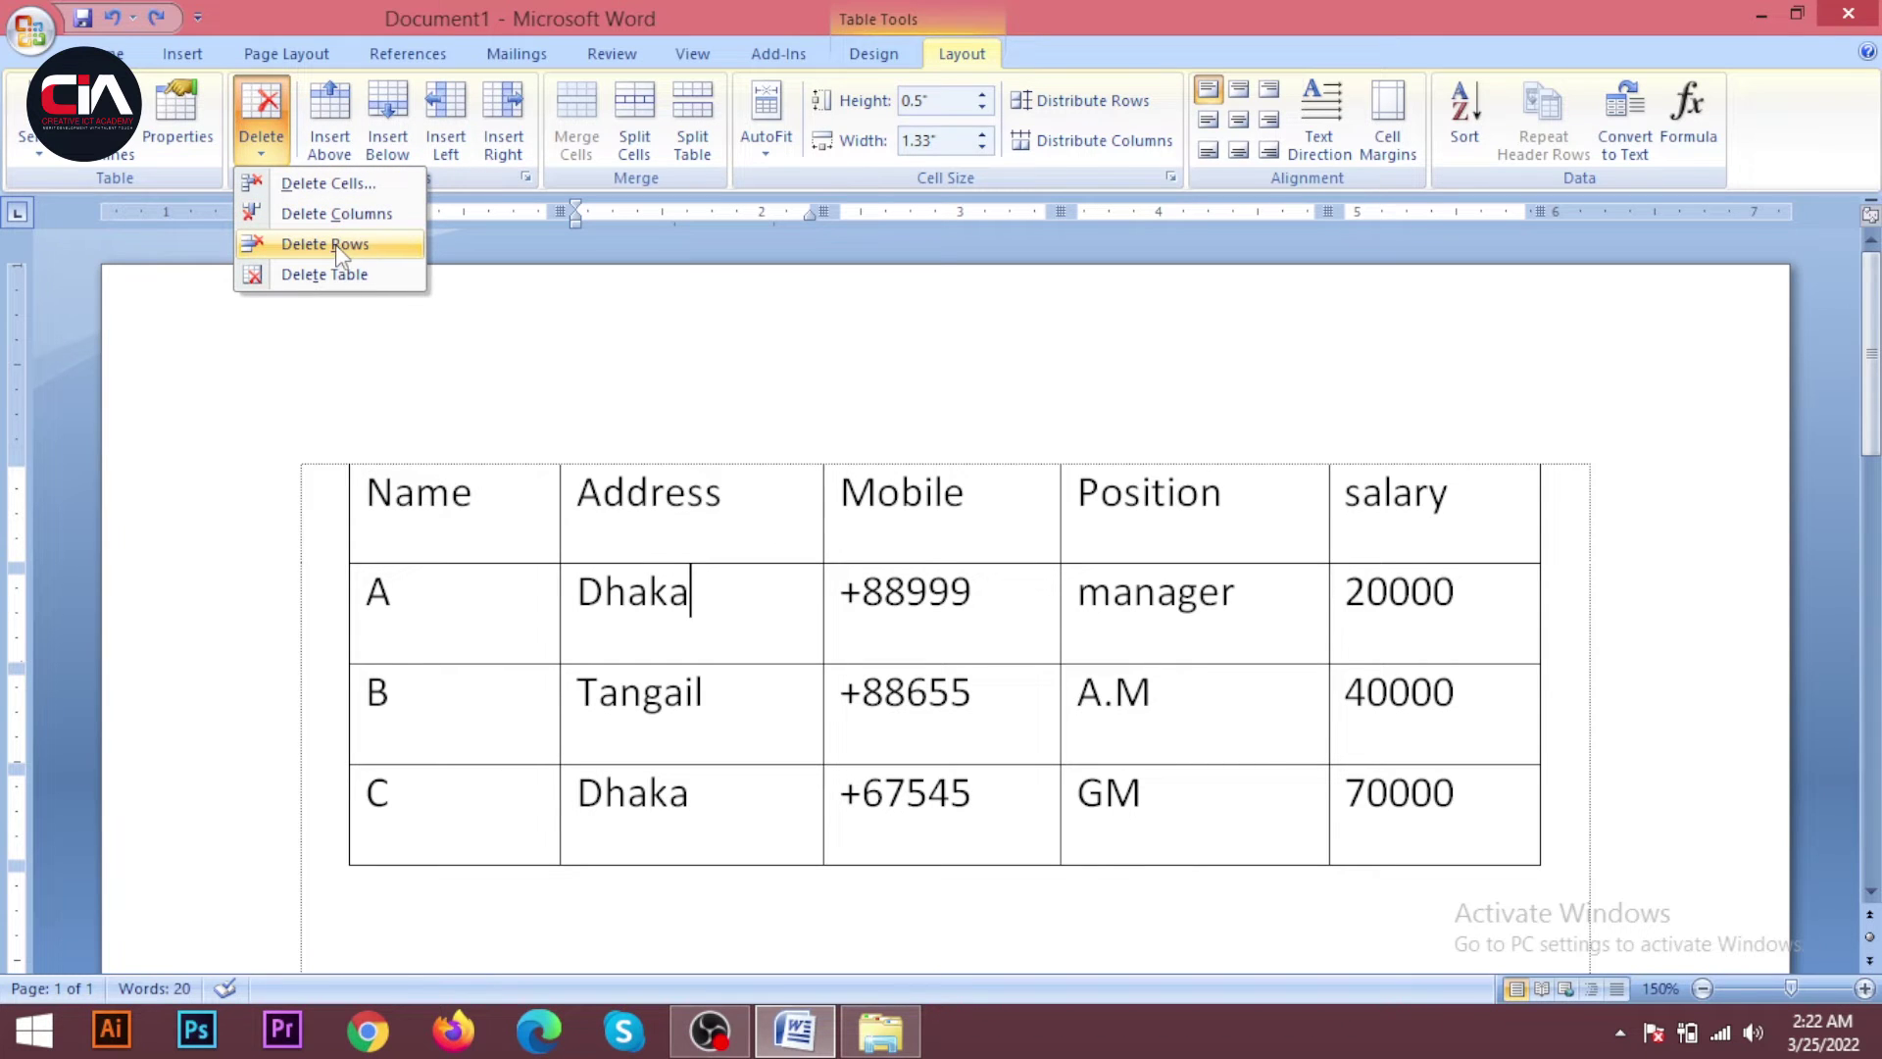
pyautogui.click(721, 624)
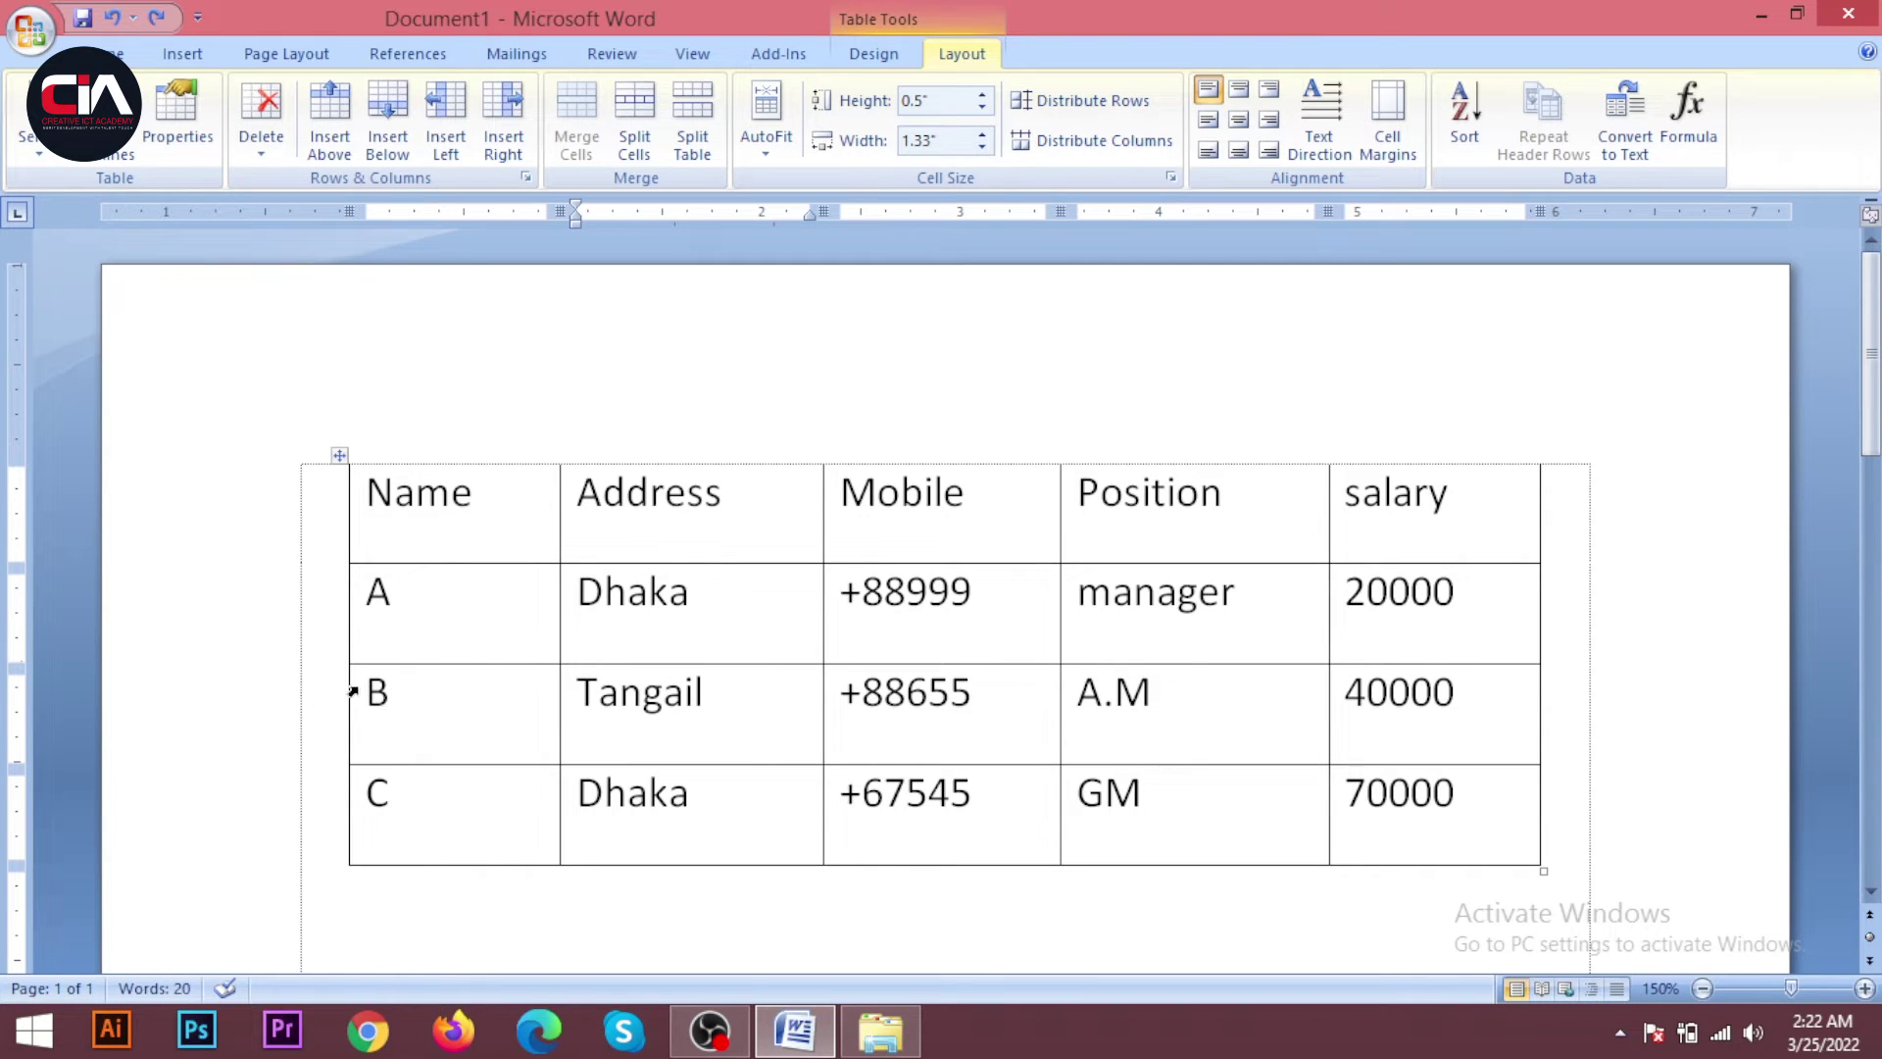
pyautogui.moveTo(365, 692); pyautogui.dragTo(1348, 718)
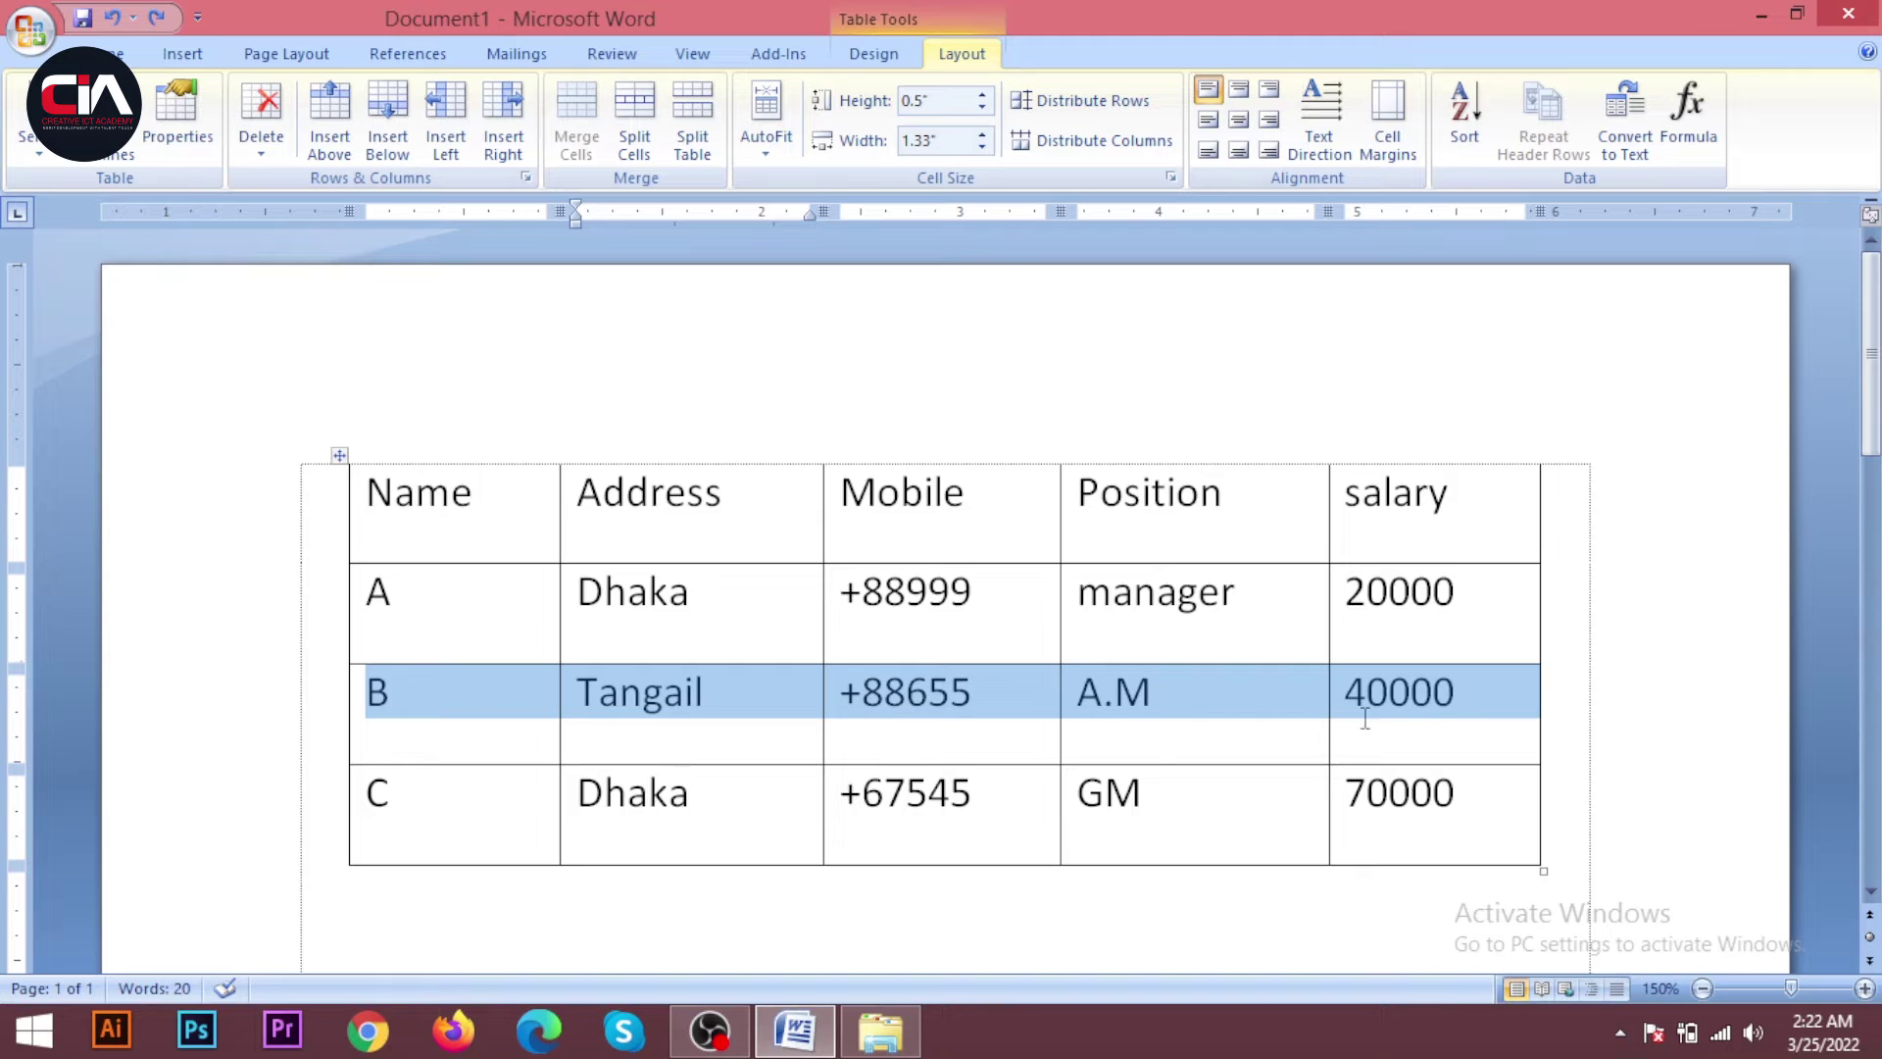
pyautogui.click(979, 708)
pyautogui.click(620, 692)
pyautogui.click(1162, 696)
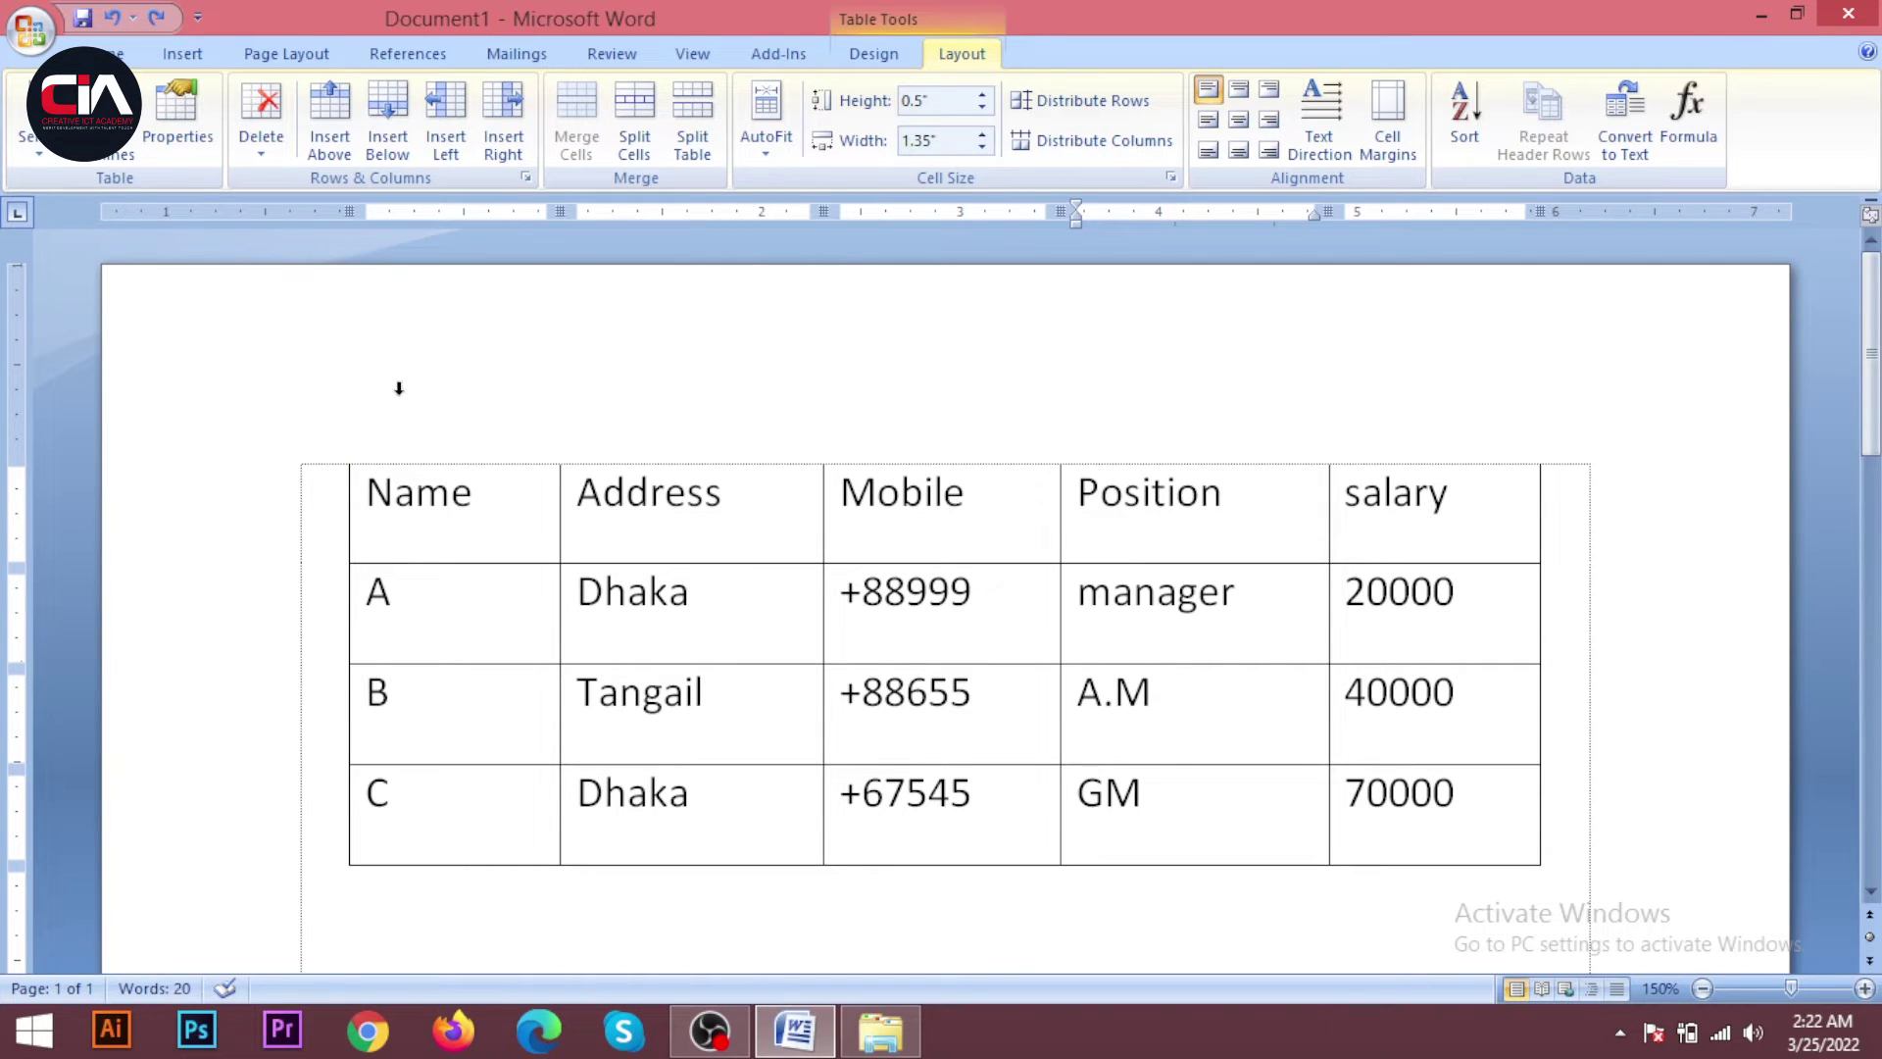
pyautogui.click(259, 147)
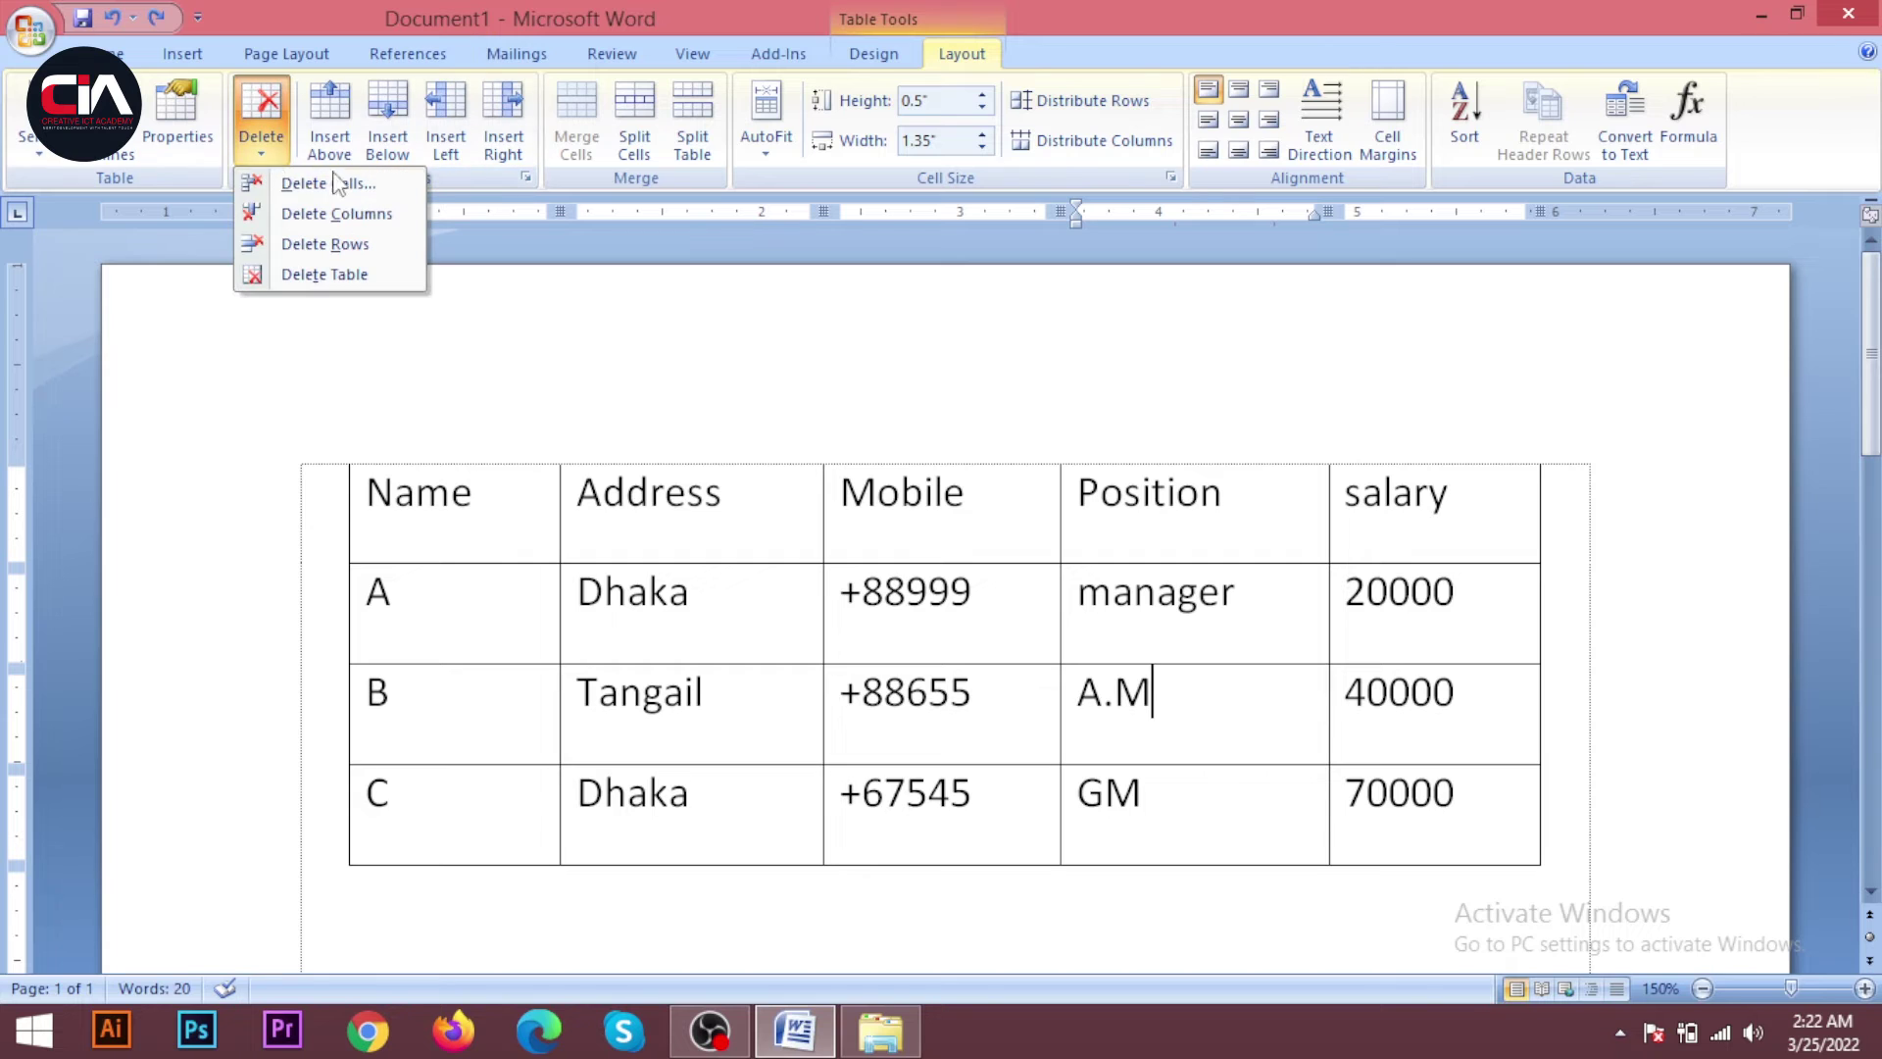
pyautogui.click(338, 245)
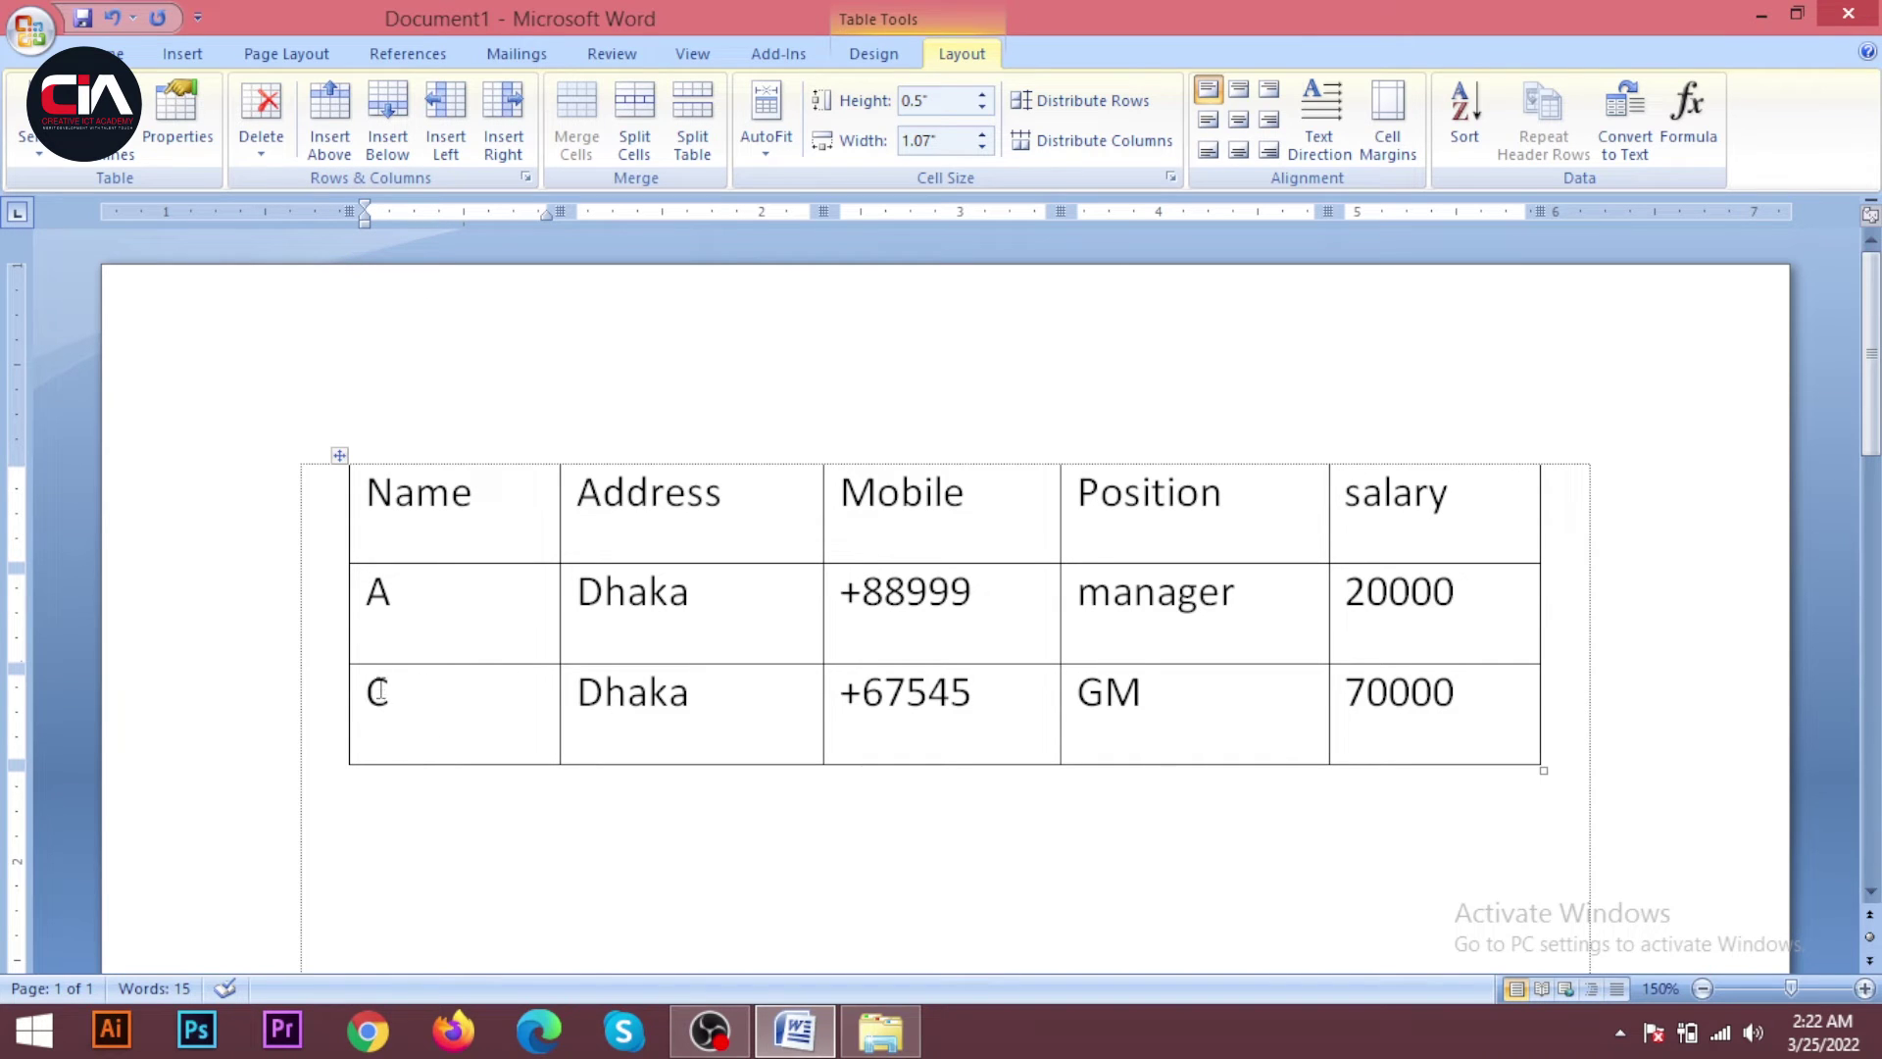
# Delete row C too, then undo to restore rows B and C
pyautogui.click(701, 678)
pyautogui.click(257, 156)
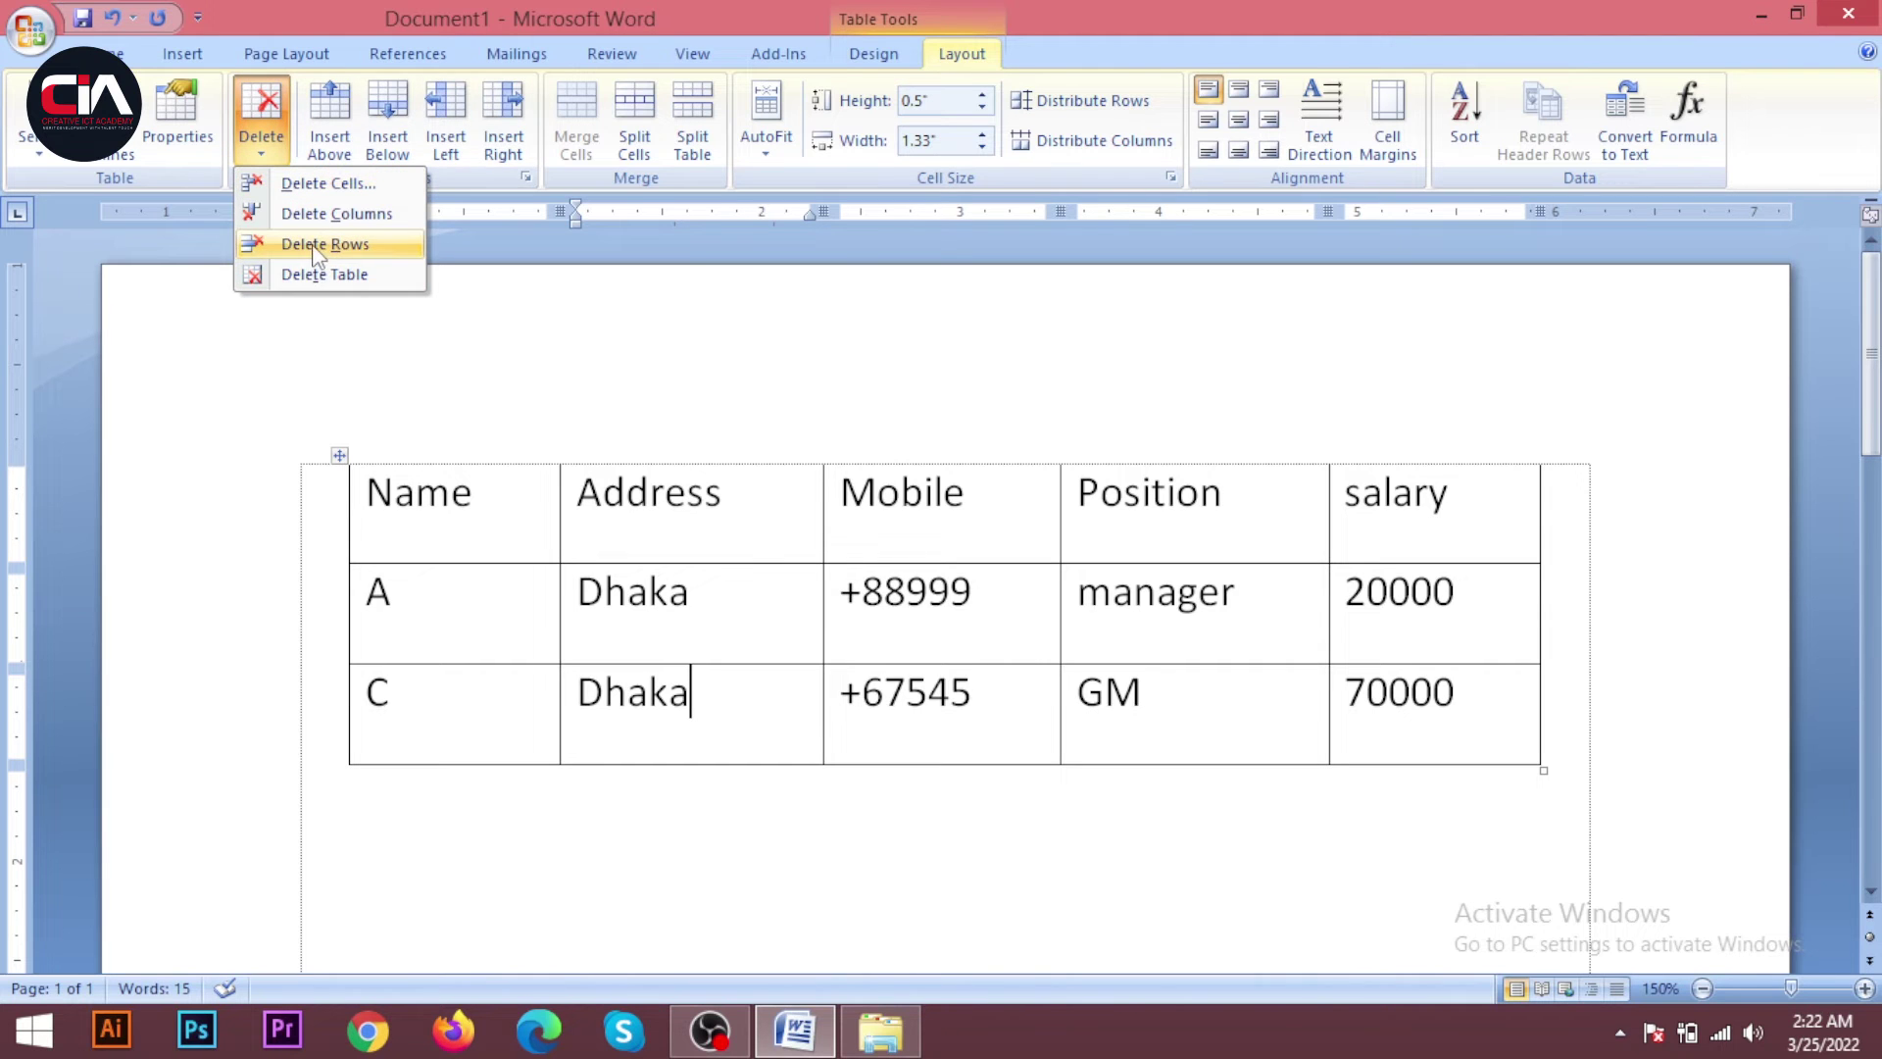
pyautogui.click(313, 244)
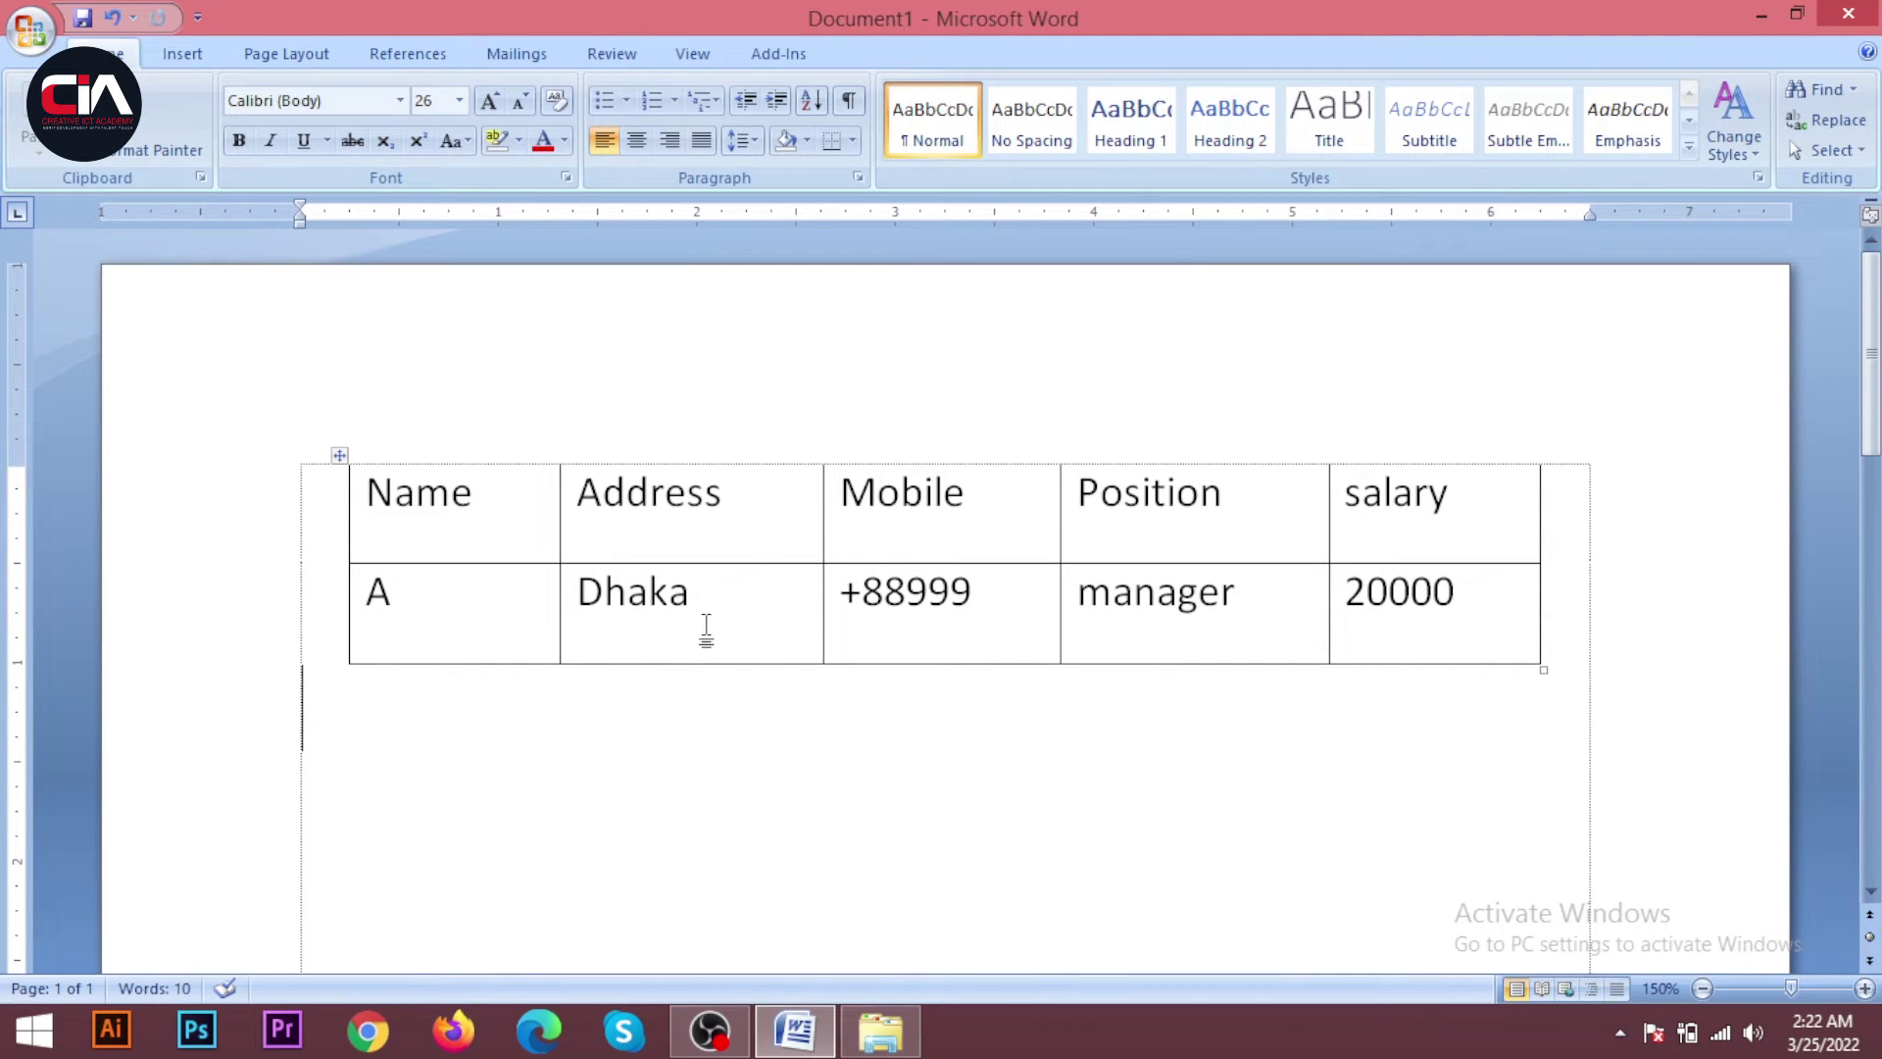
pyautogui.hotkey('ctrl', 'z')
pyautogui.hotkey('ctrl', 'z')
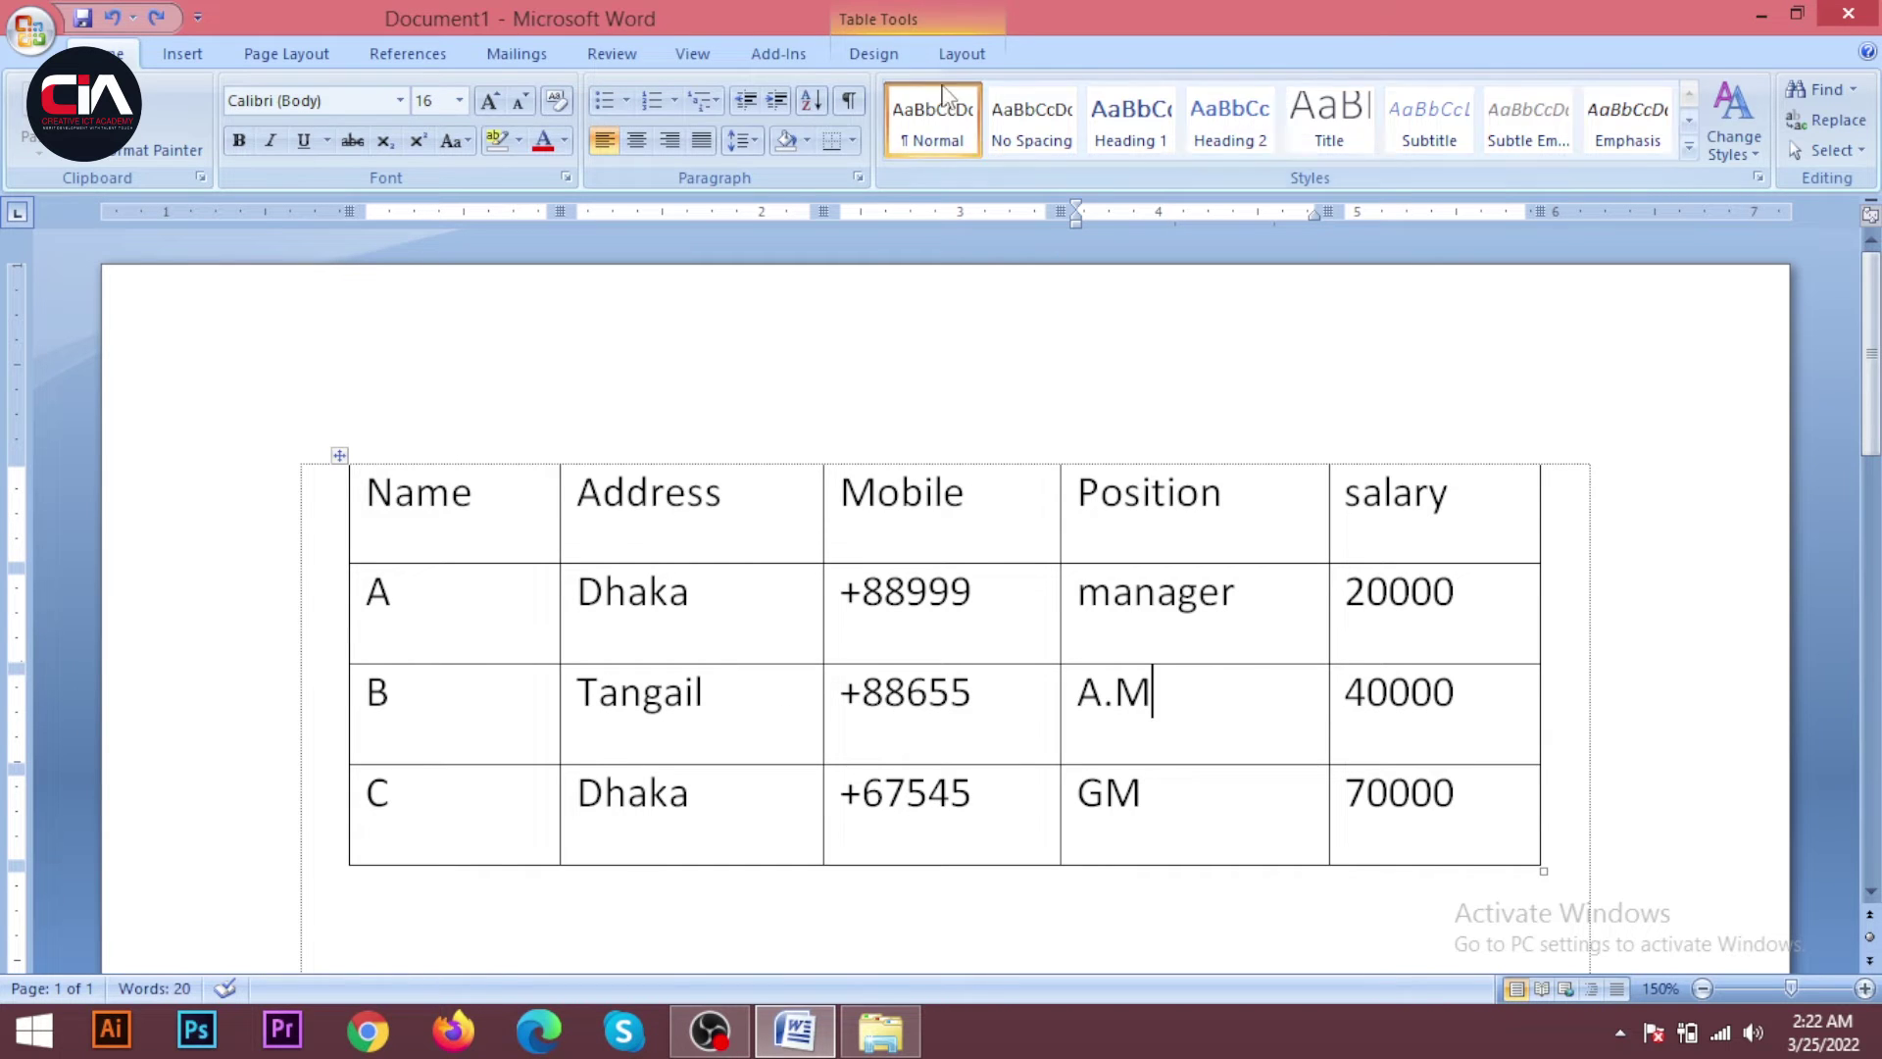
pyautogui.click(961, 54)
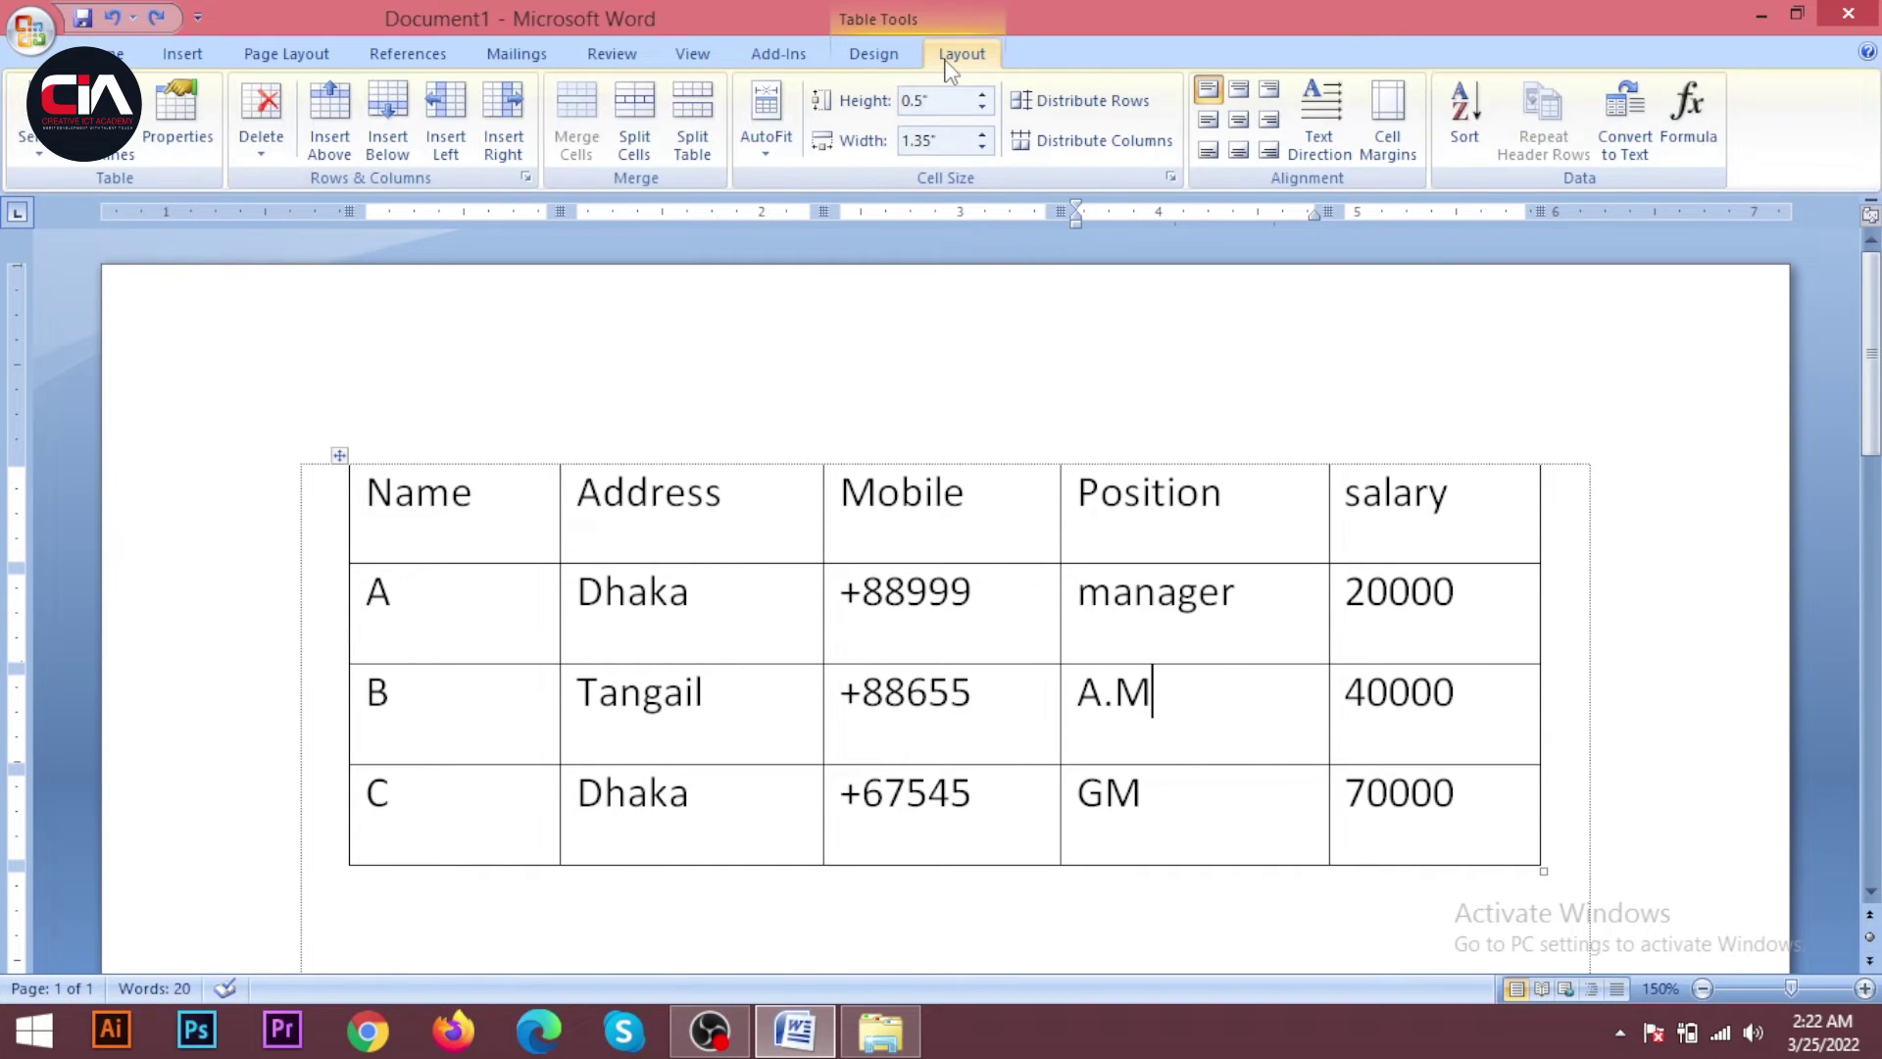
pyautogui.click(265, 147)
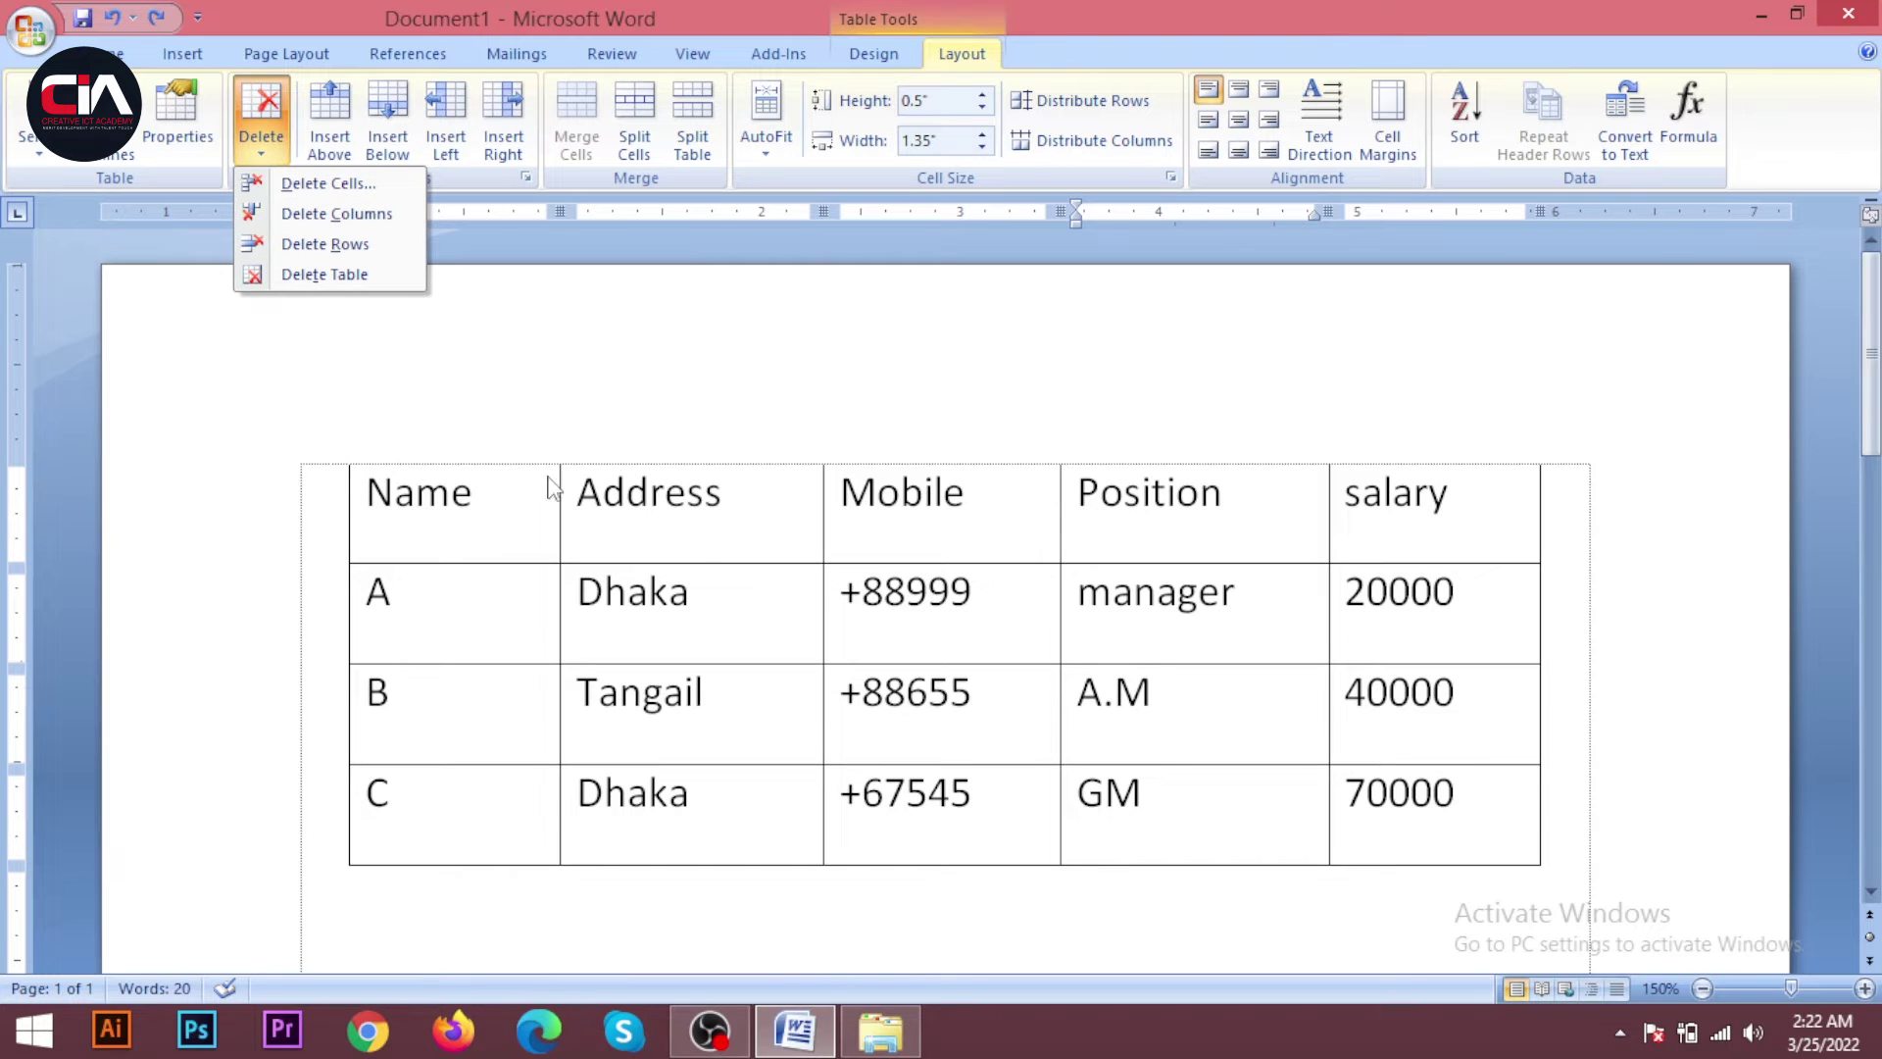
pyautogui.click(941, 539)
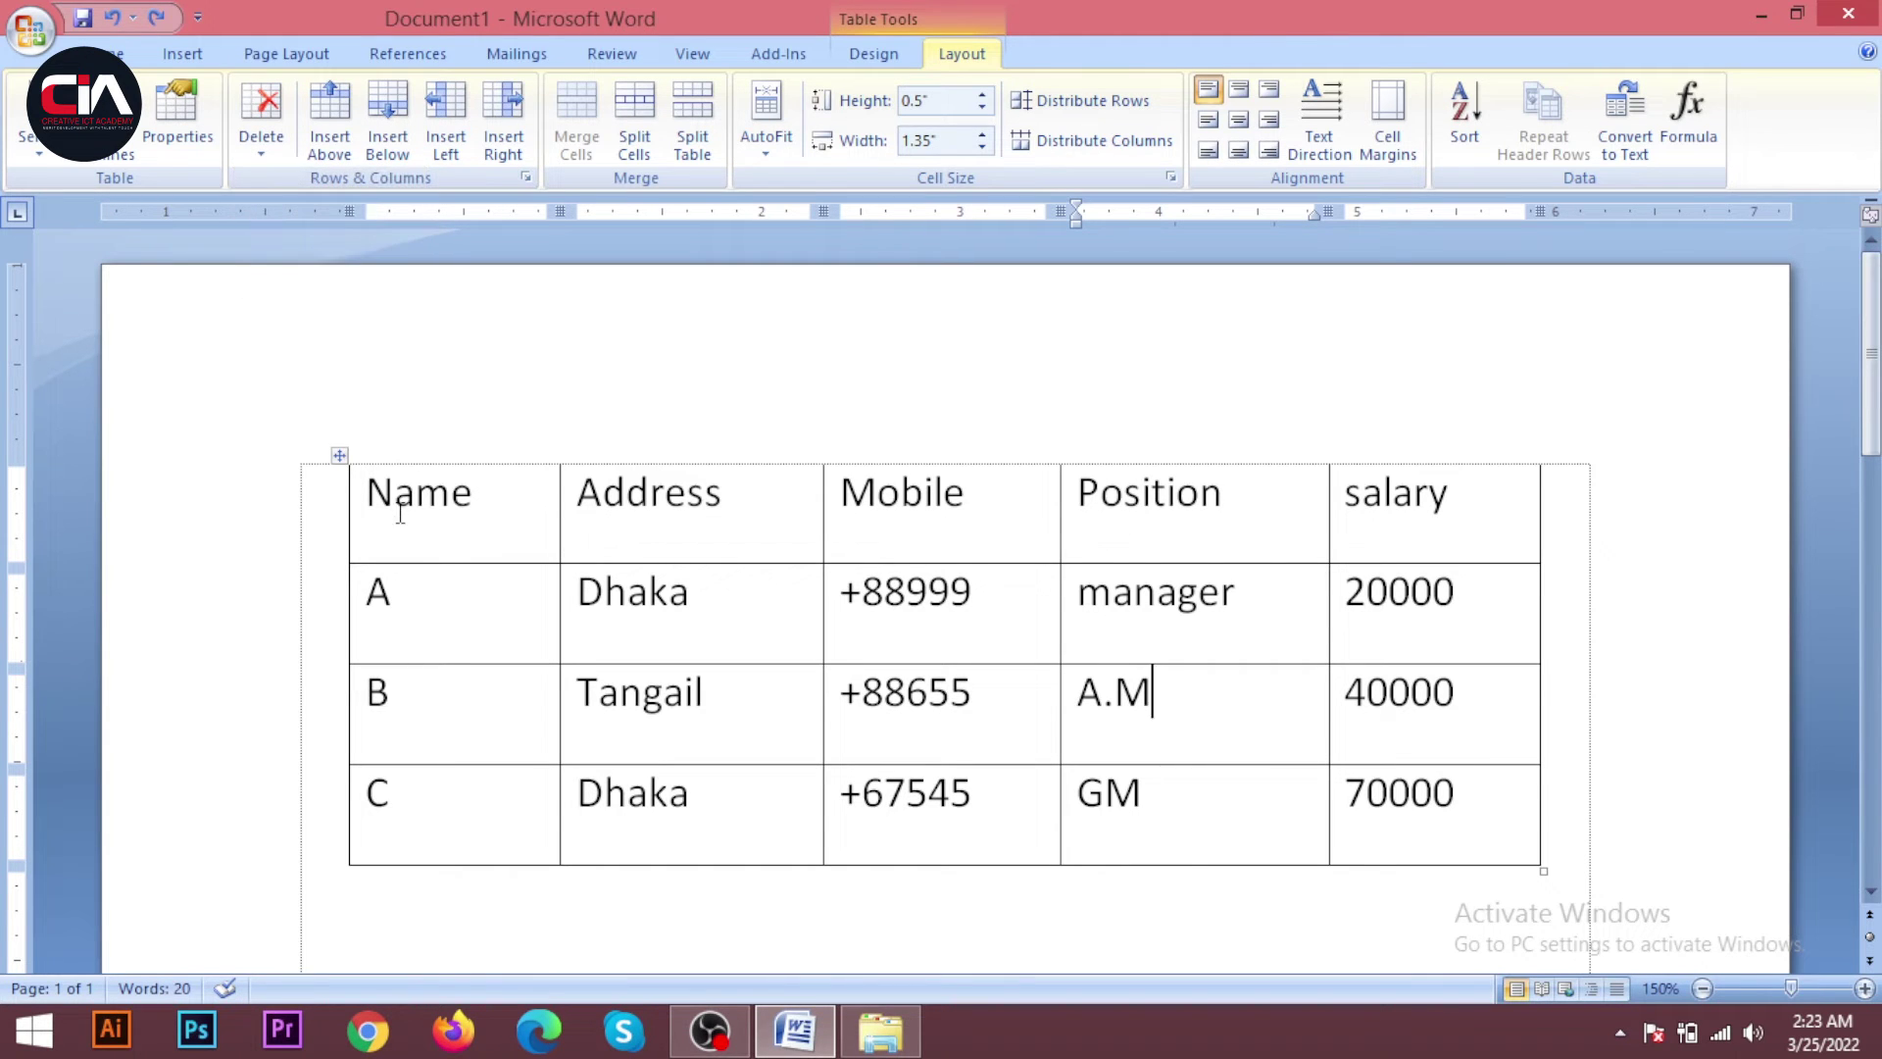
# Delete the Name header cell with Shift cells left, then open Print Preview with Ctrl+F2
pyautogui.click(468, 497)
pyautogui.click(992, 516)
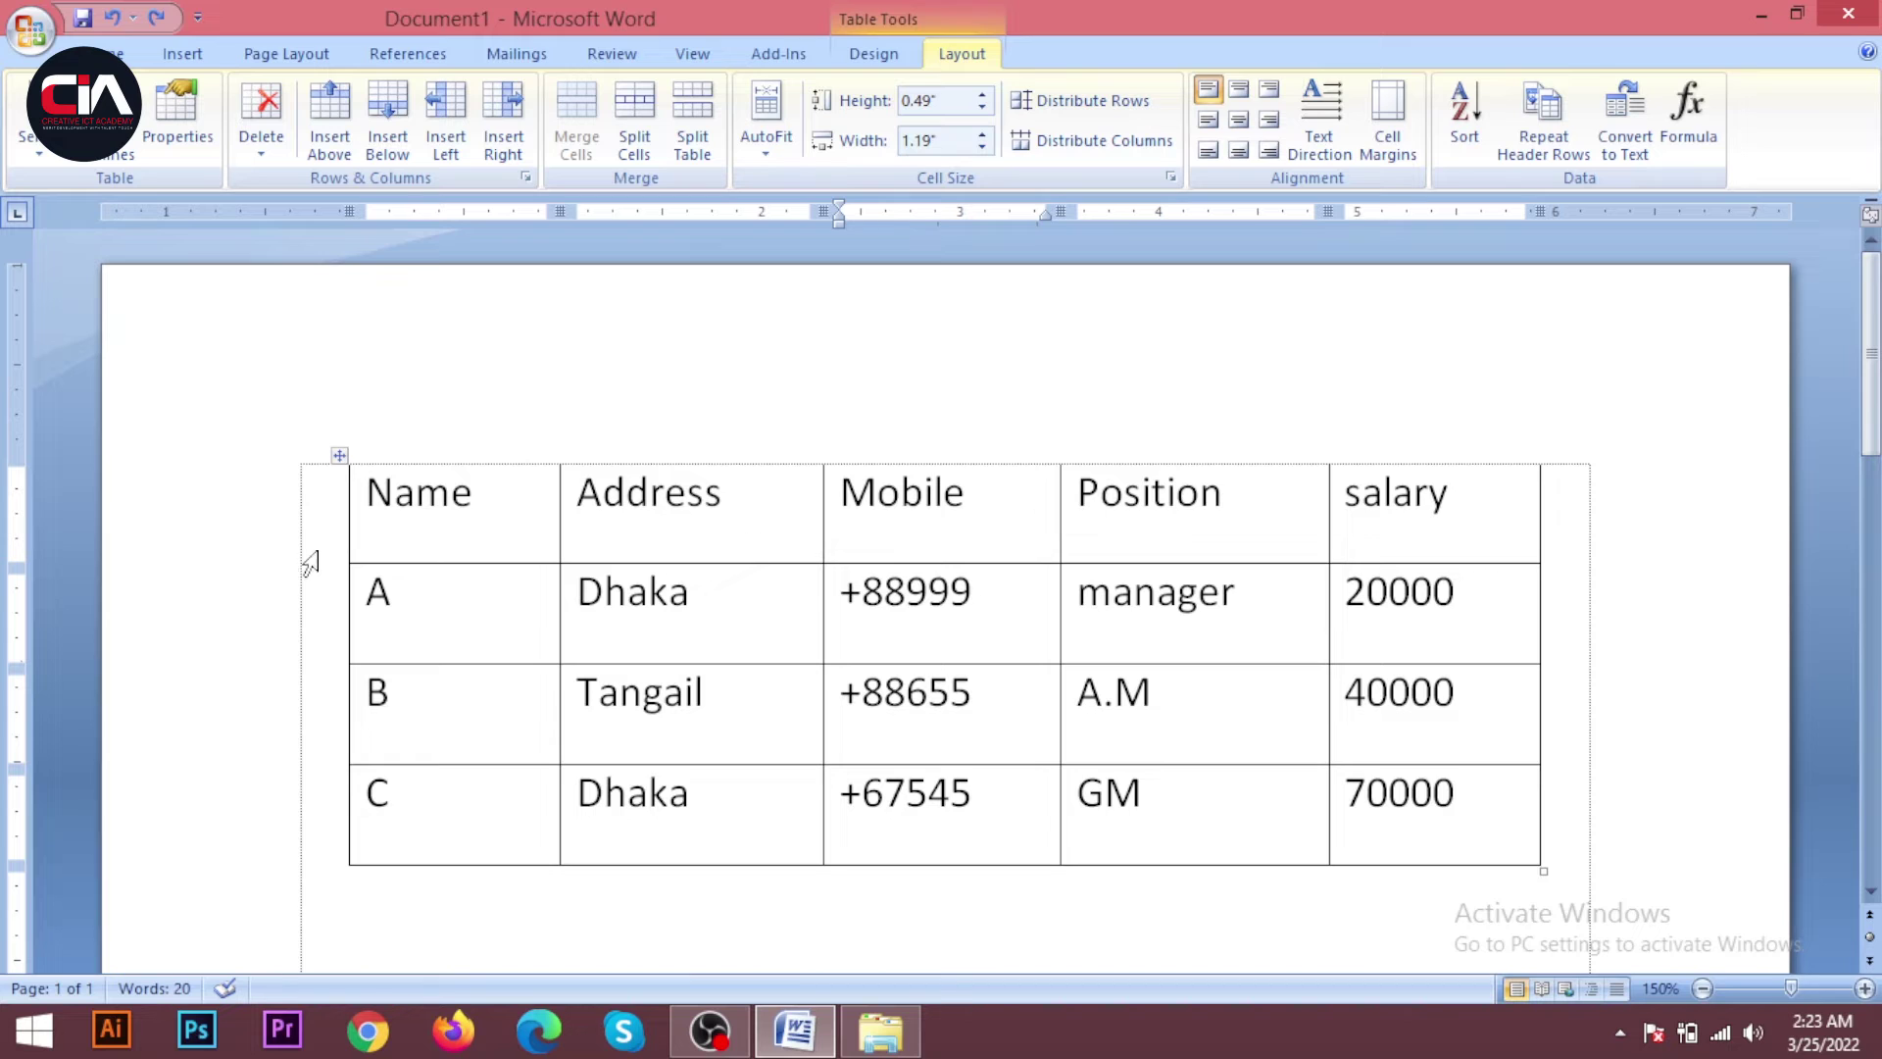
pyautogui.click(468, 514)
pyautogui.doubleClick(475, 493)
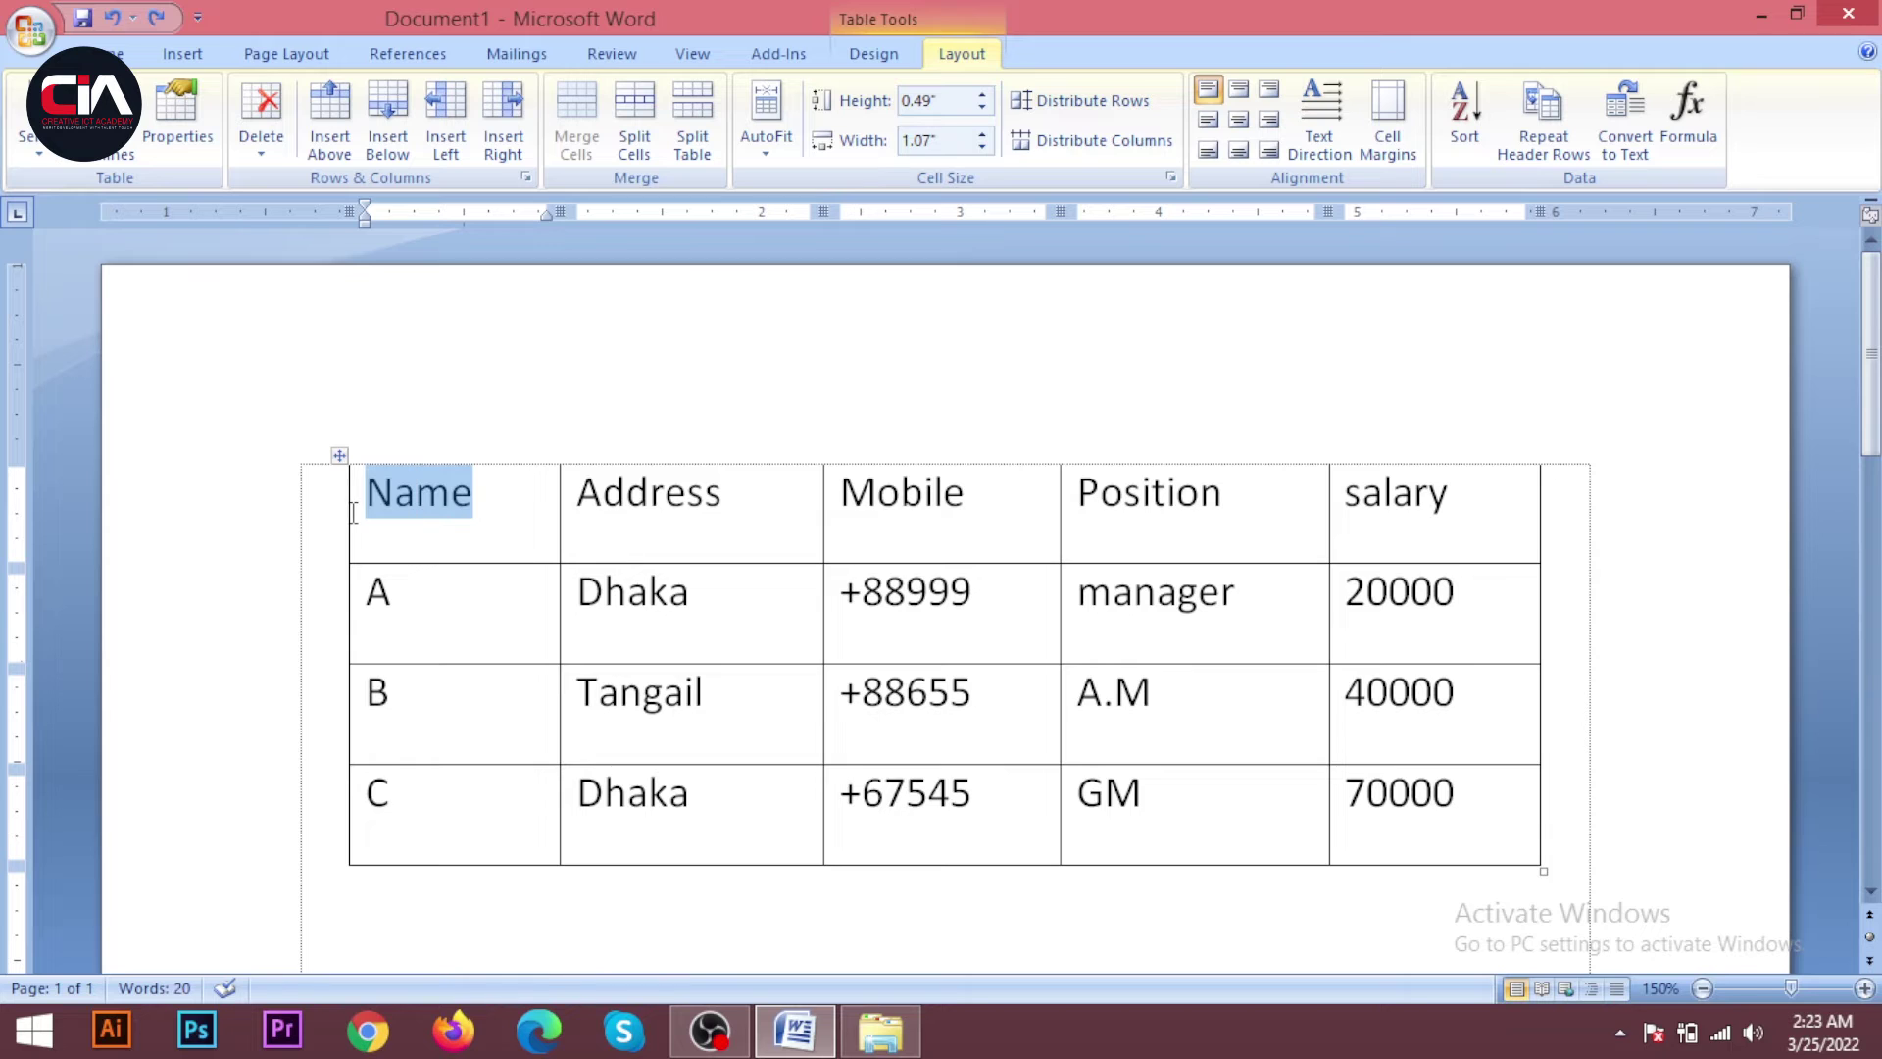
pyautogui.click(1476, 513)
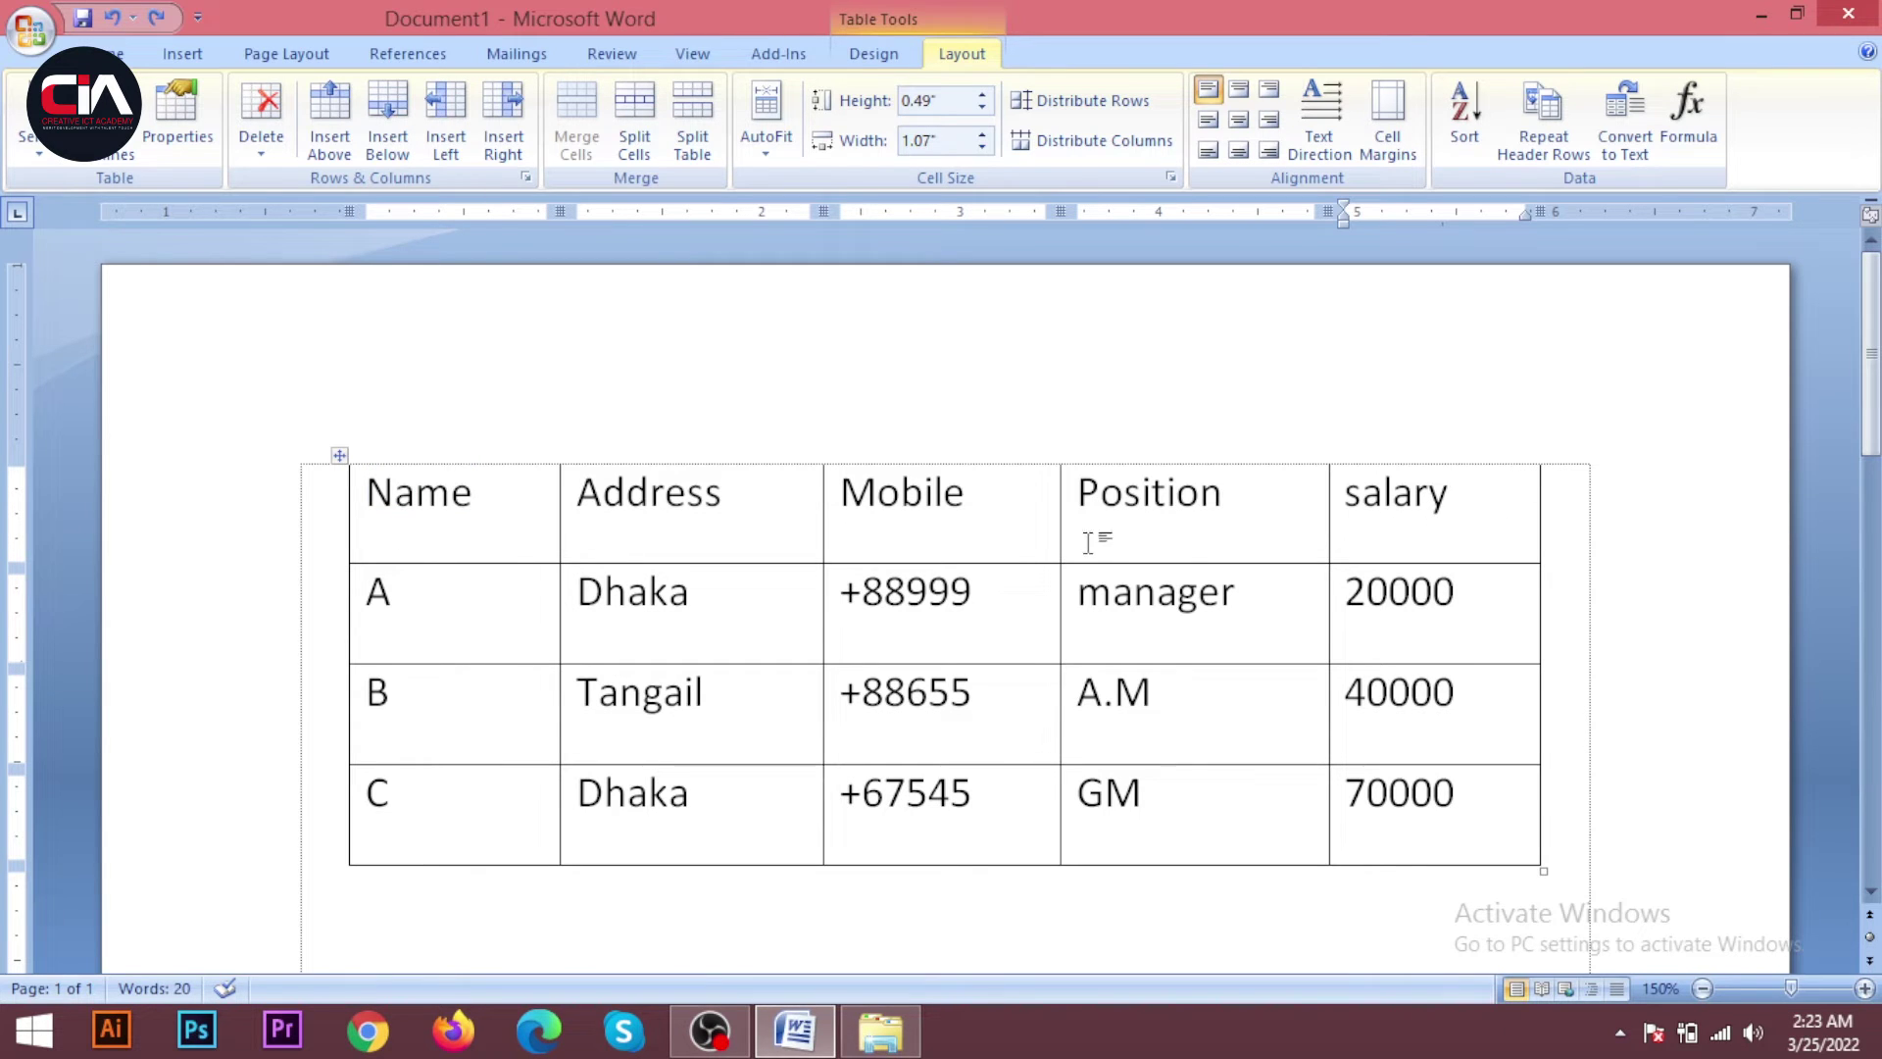
pyautogui.click(512, 508)
pyautogui.click(261, 123)
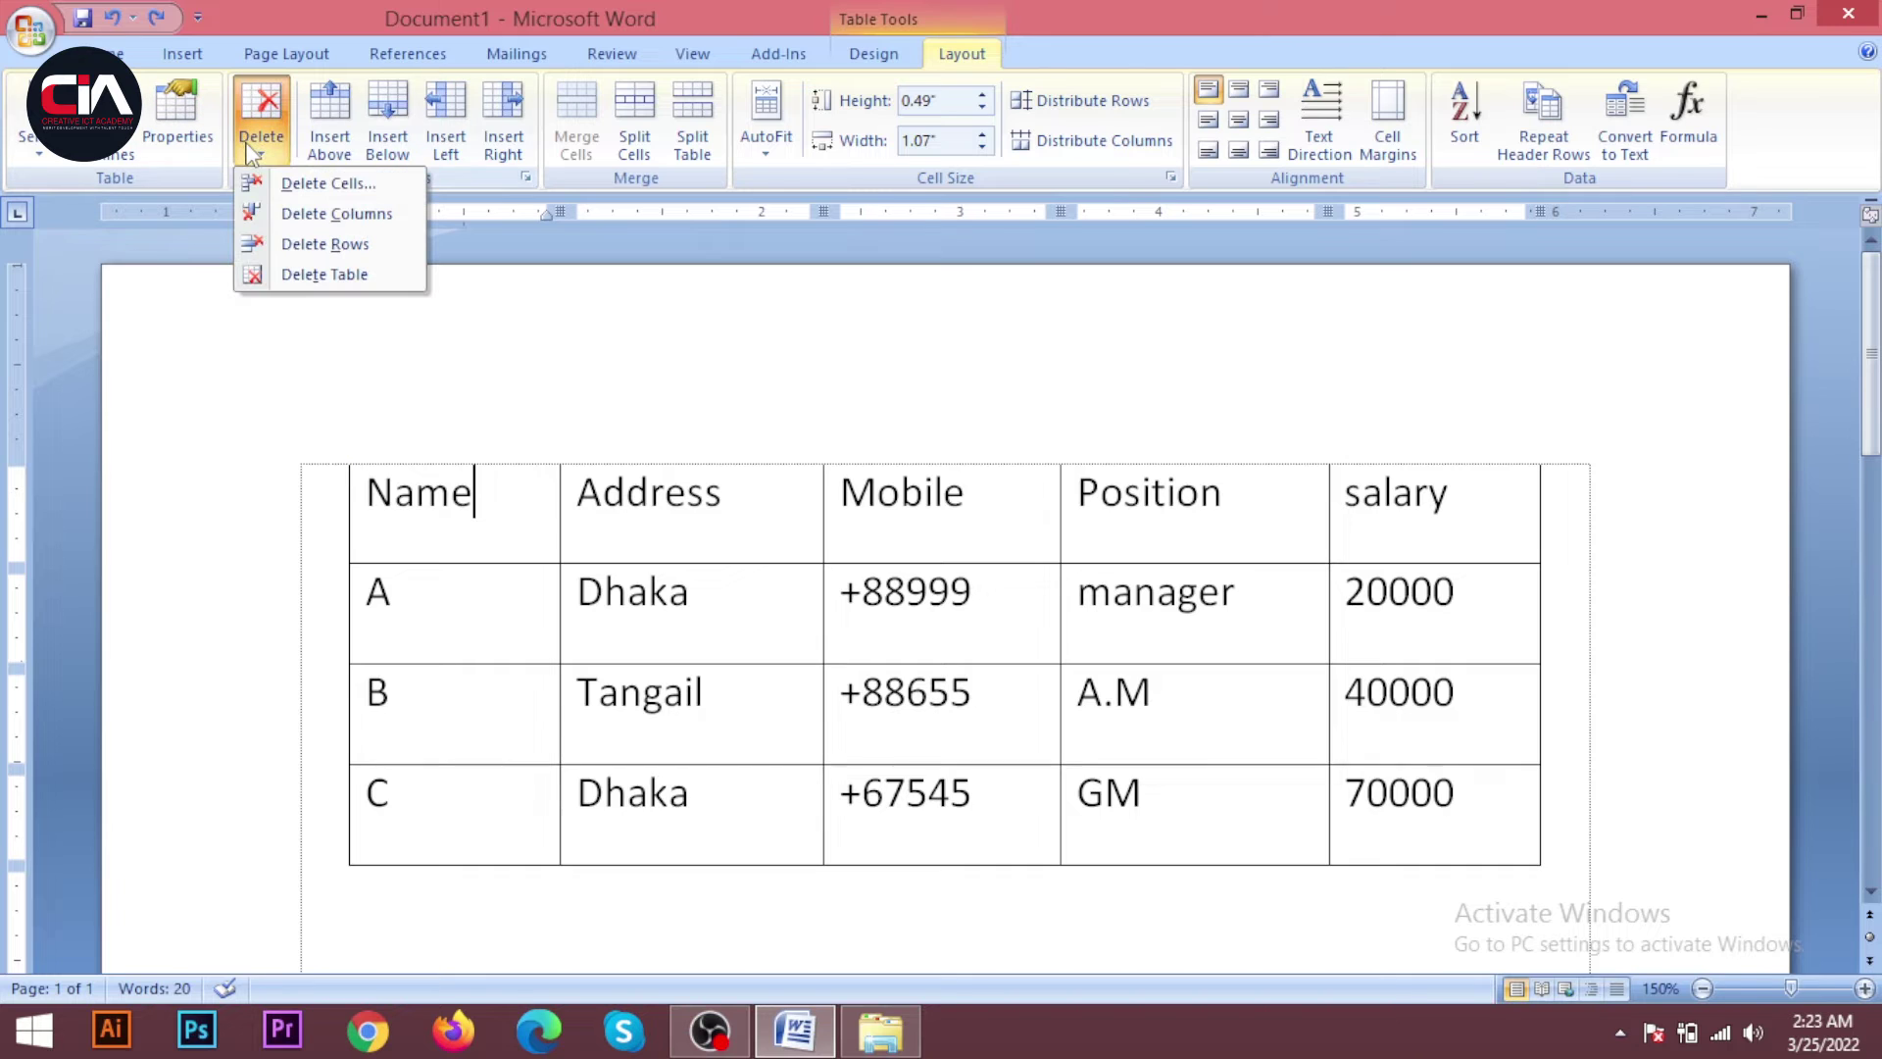
pyautogui.click(361, 186)
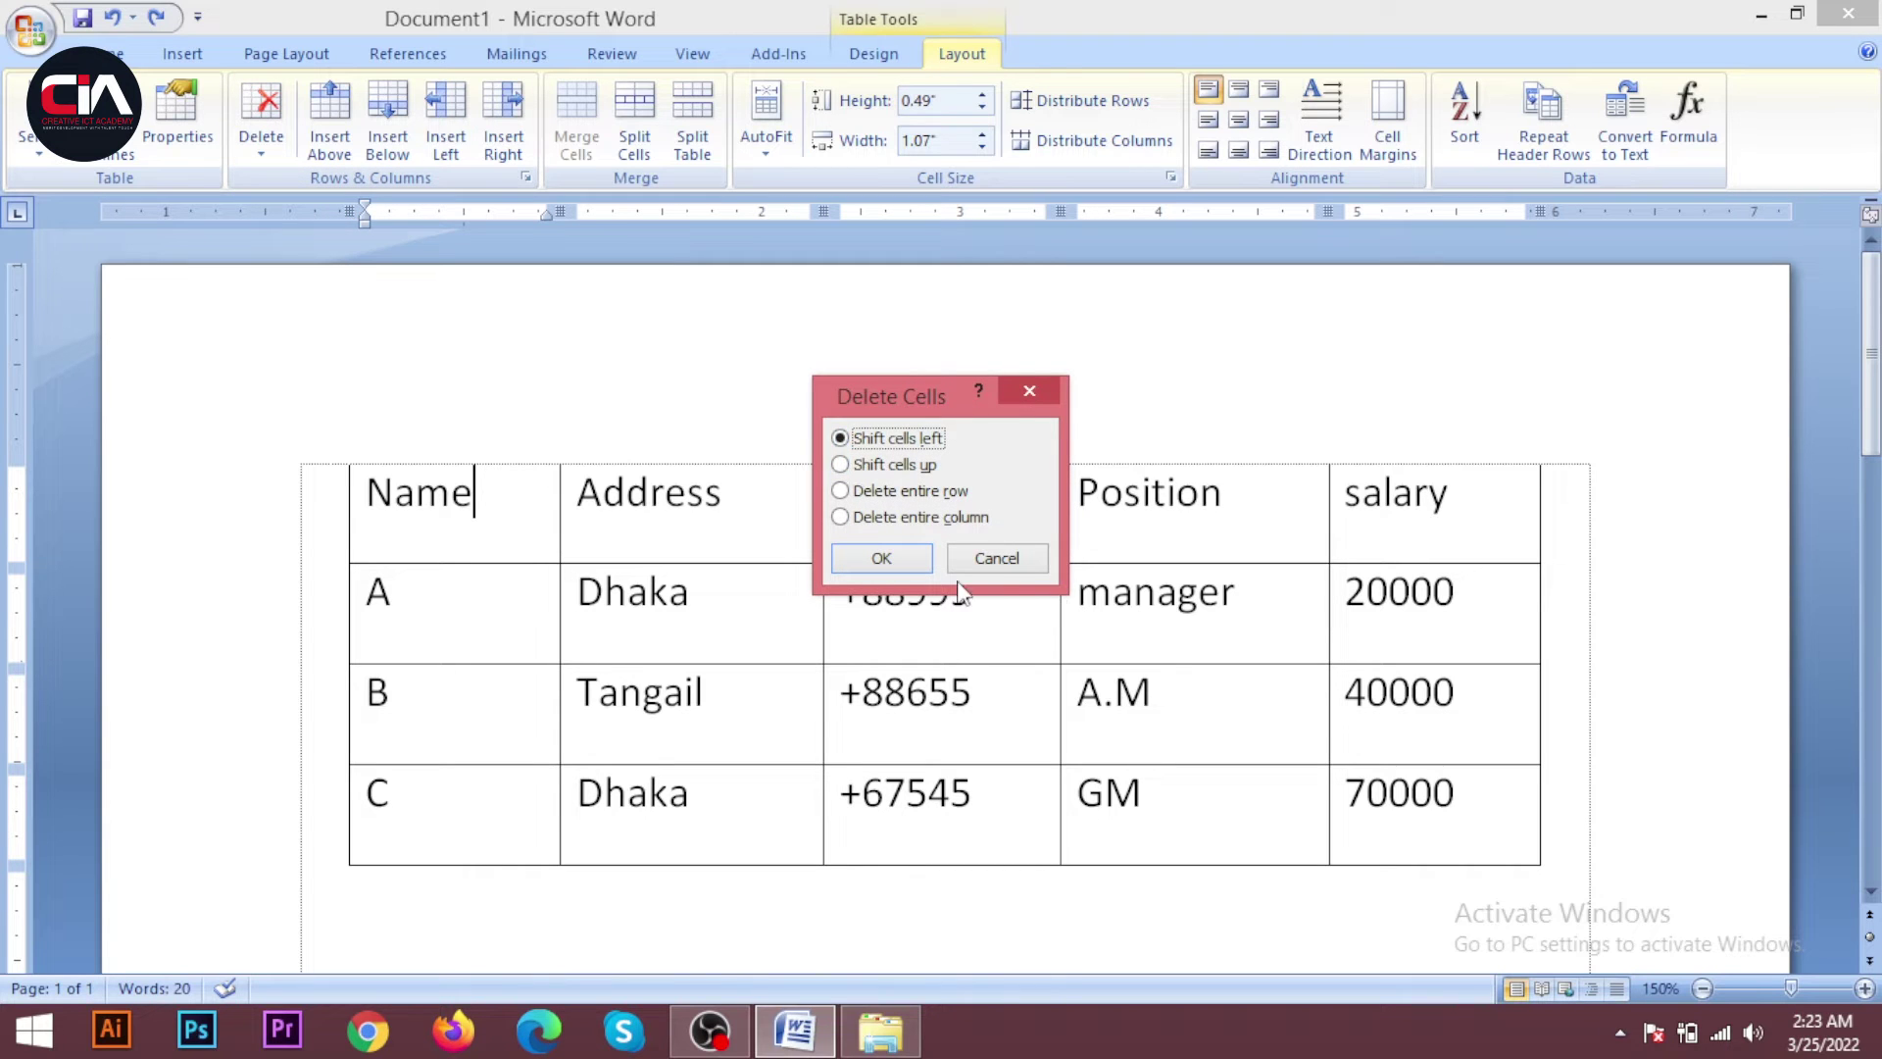
pyautogui.click(882, 560)
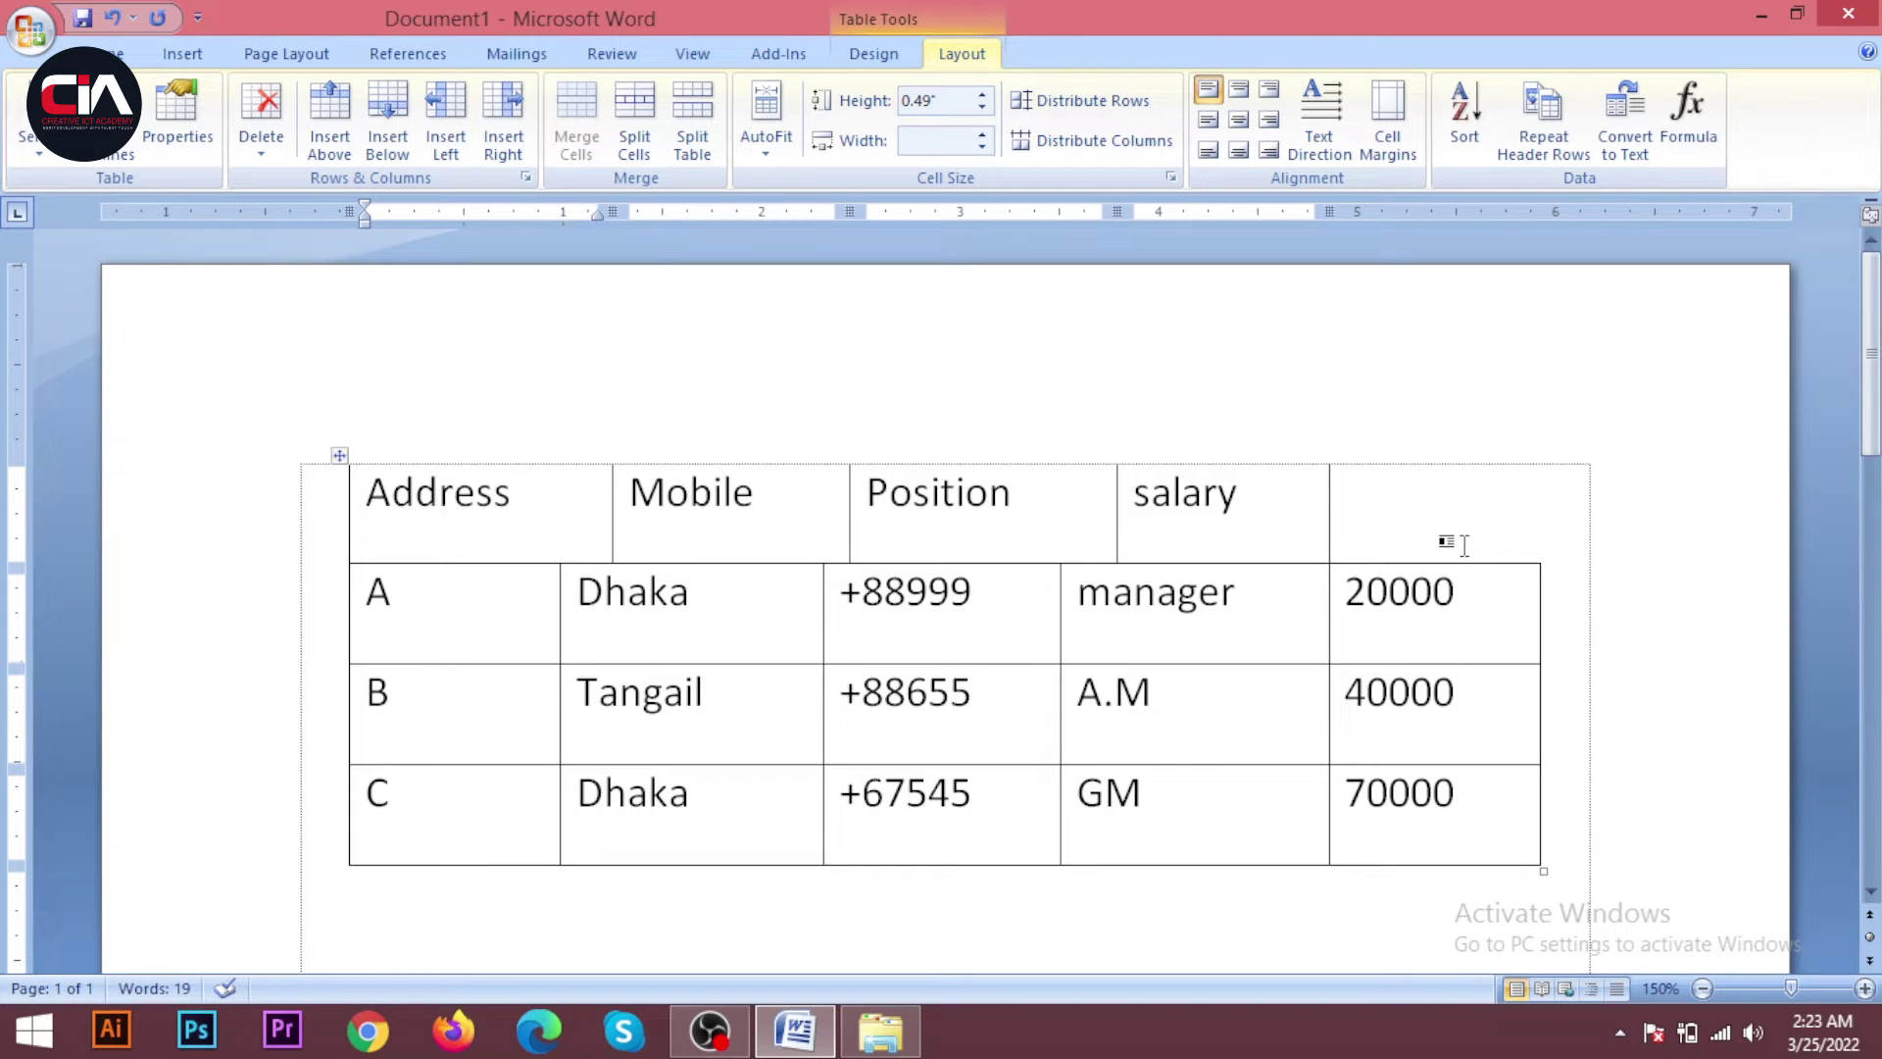
pyautogui.hotkey('ctrl', 'F2')
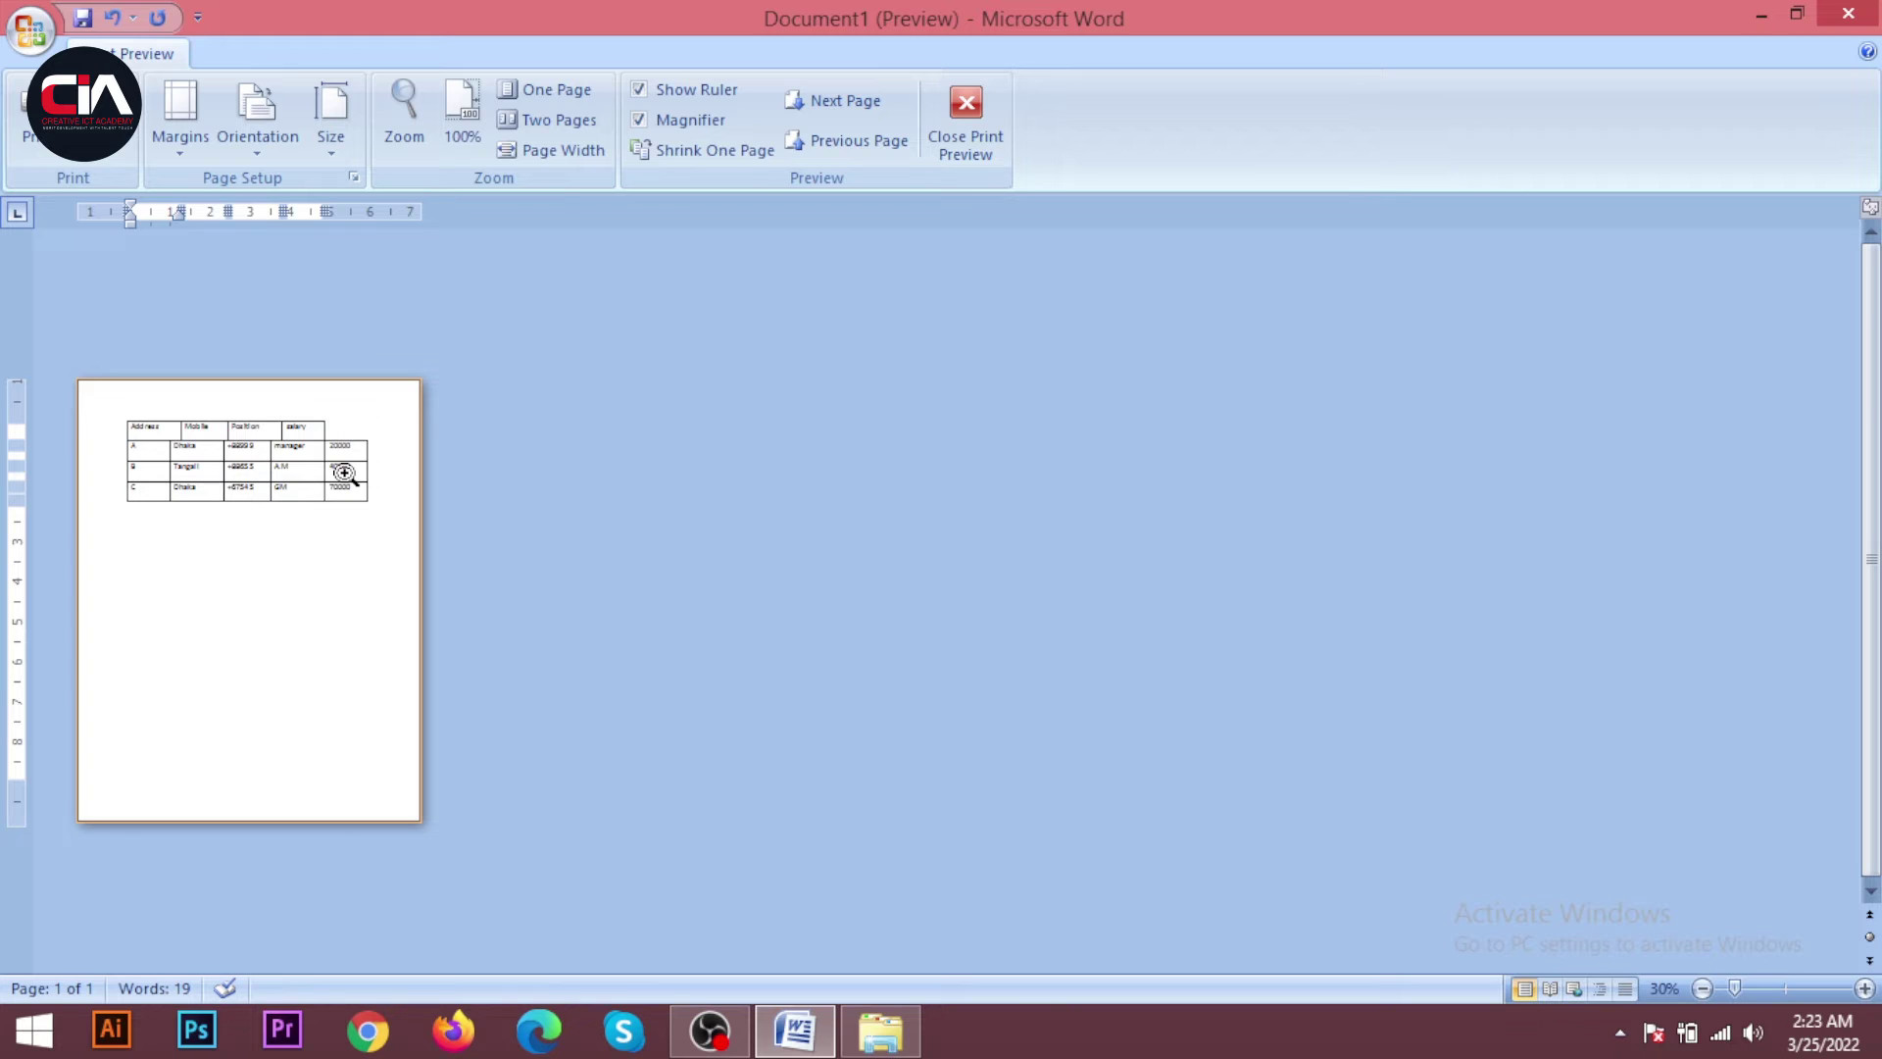
# Zoom the print preview to 100%, close it, and undo the header cell deletion
pyautogui.click(344, 473)
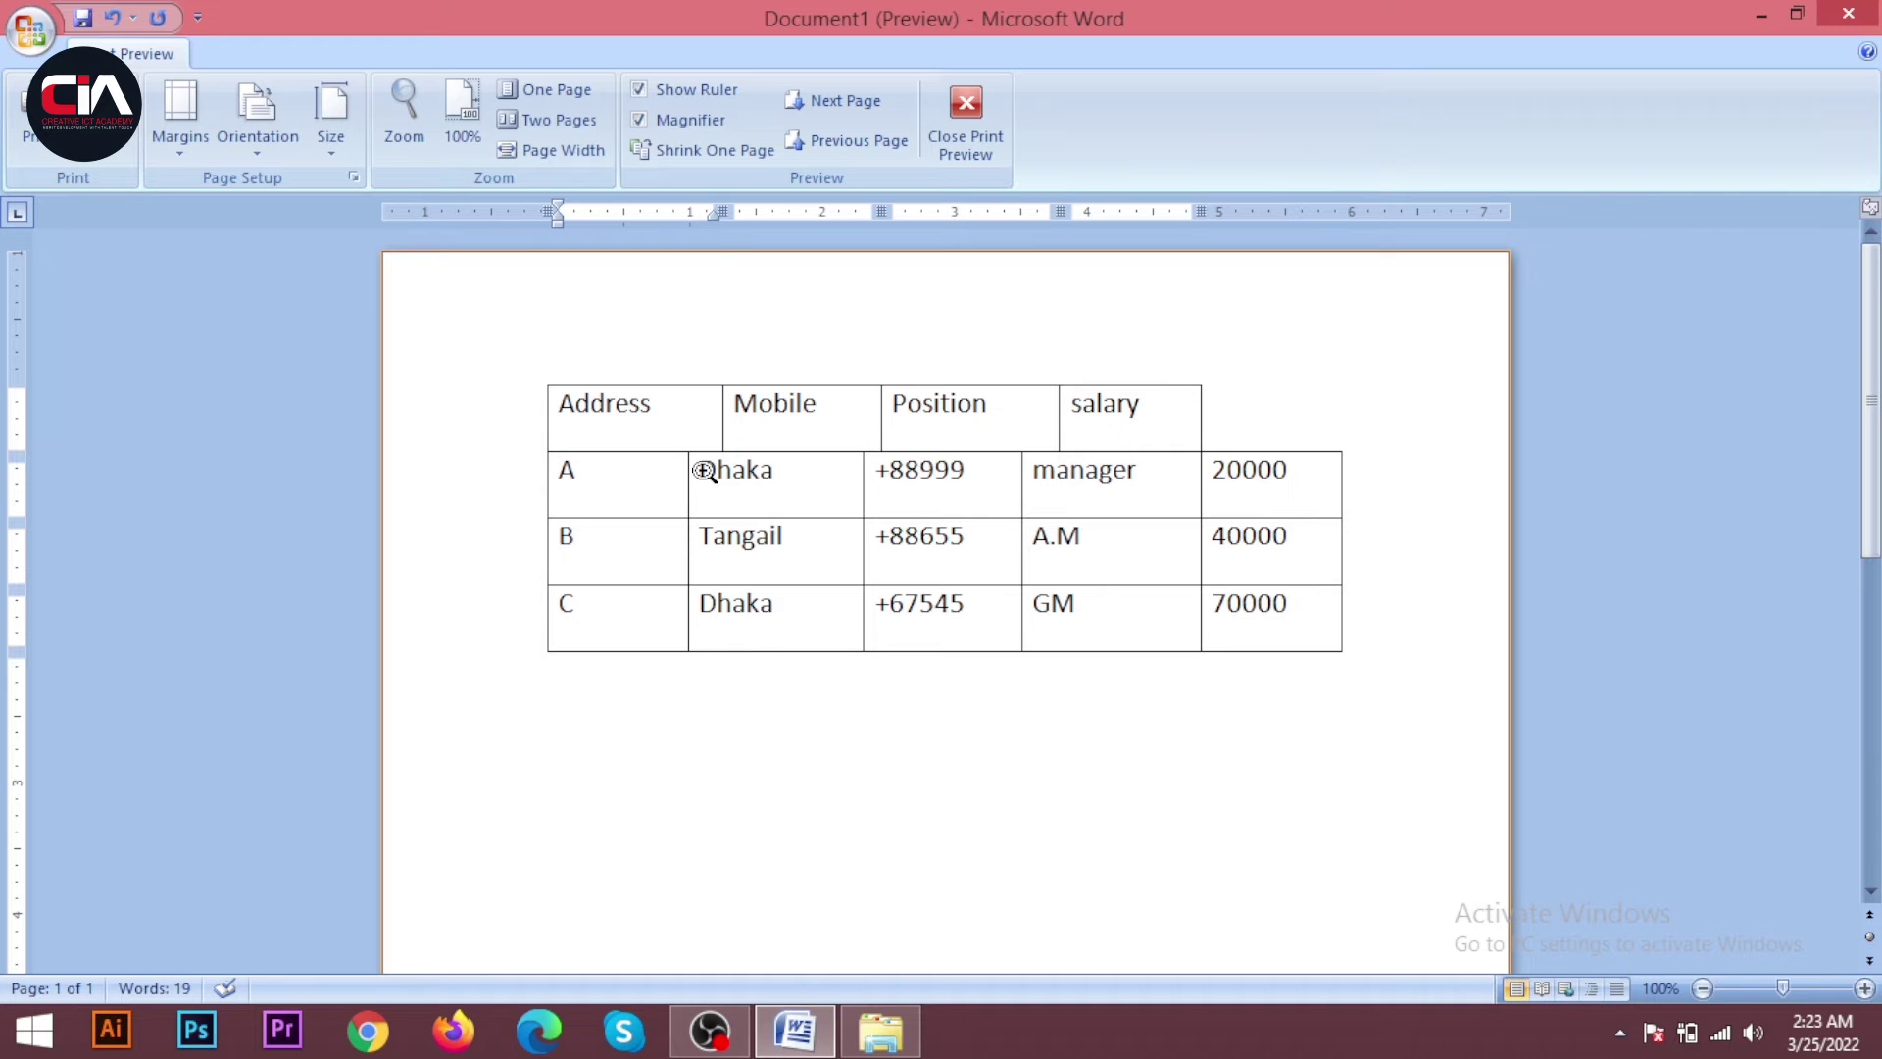
pyautogui.click(968, 111)
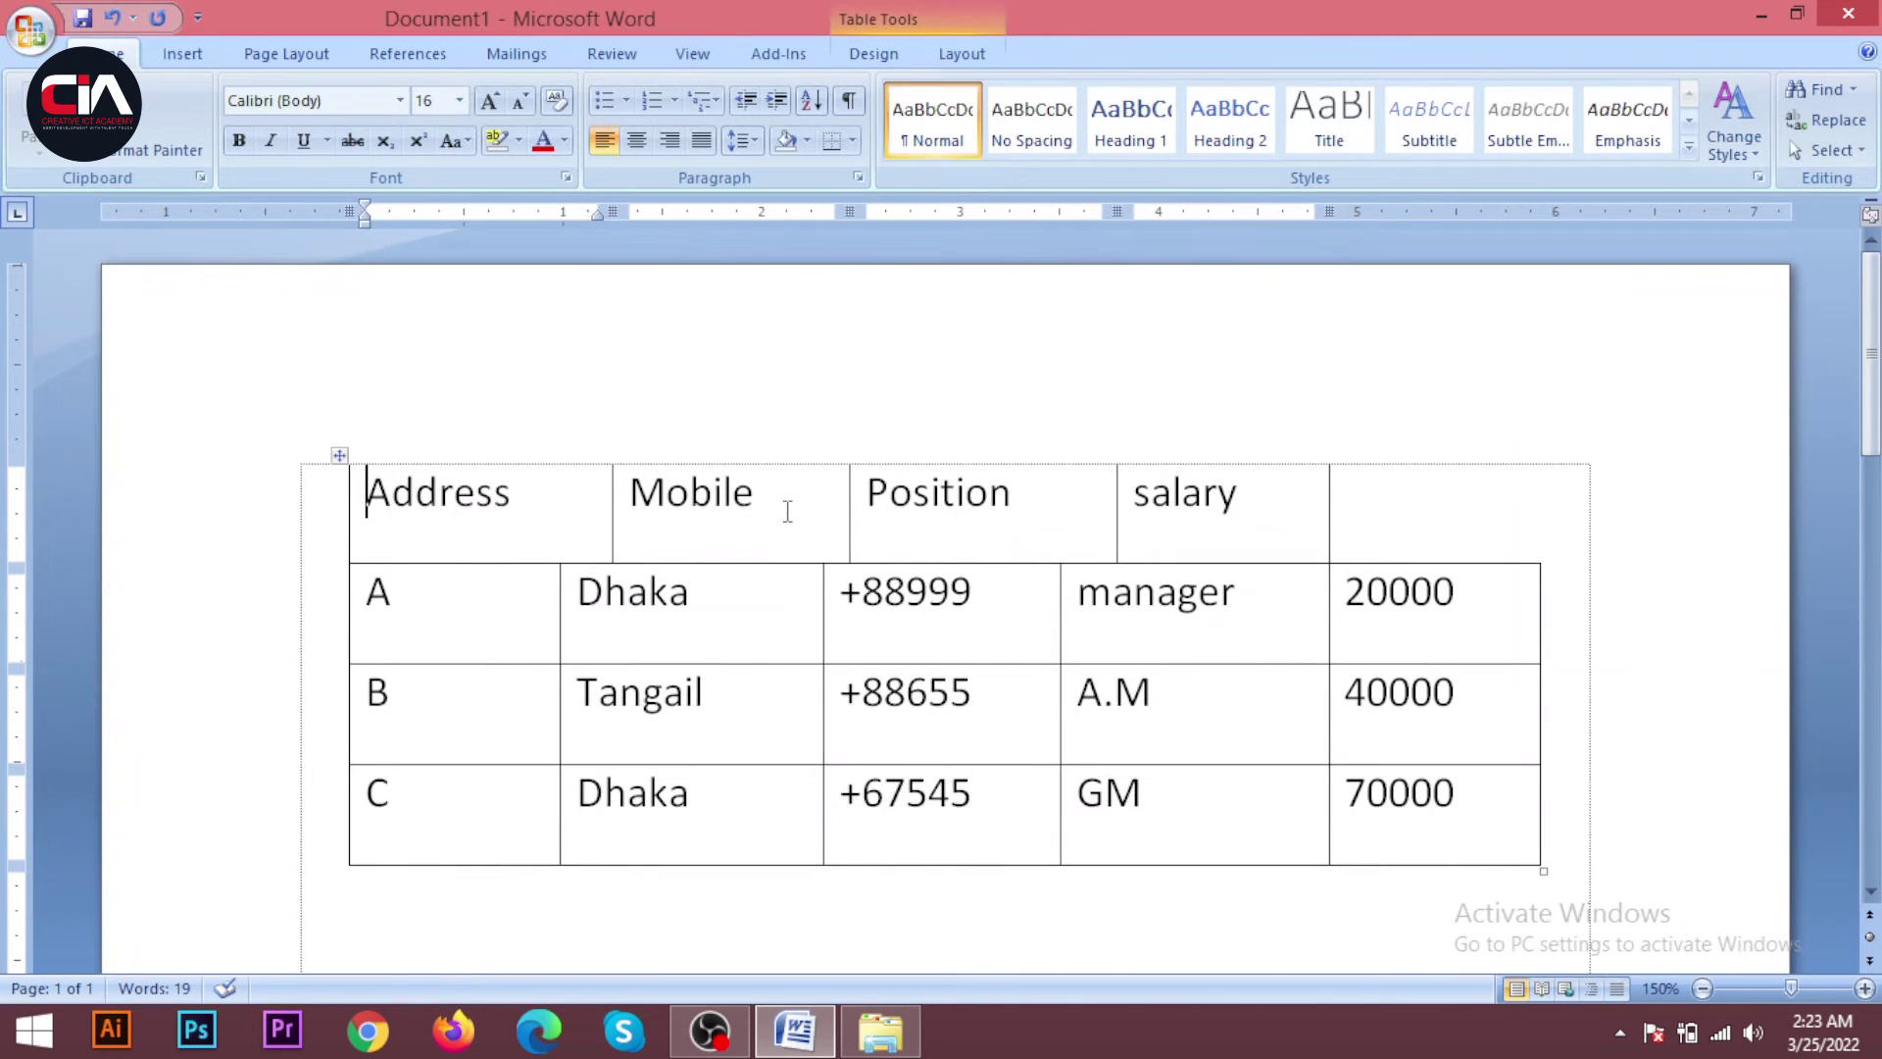
pyautogui.hotkey('ctrl', 'z')
# Delete the entire employee table with Delete Table, then undo to bring it back
pyautogui.click(792, 549)
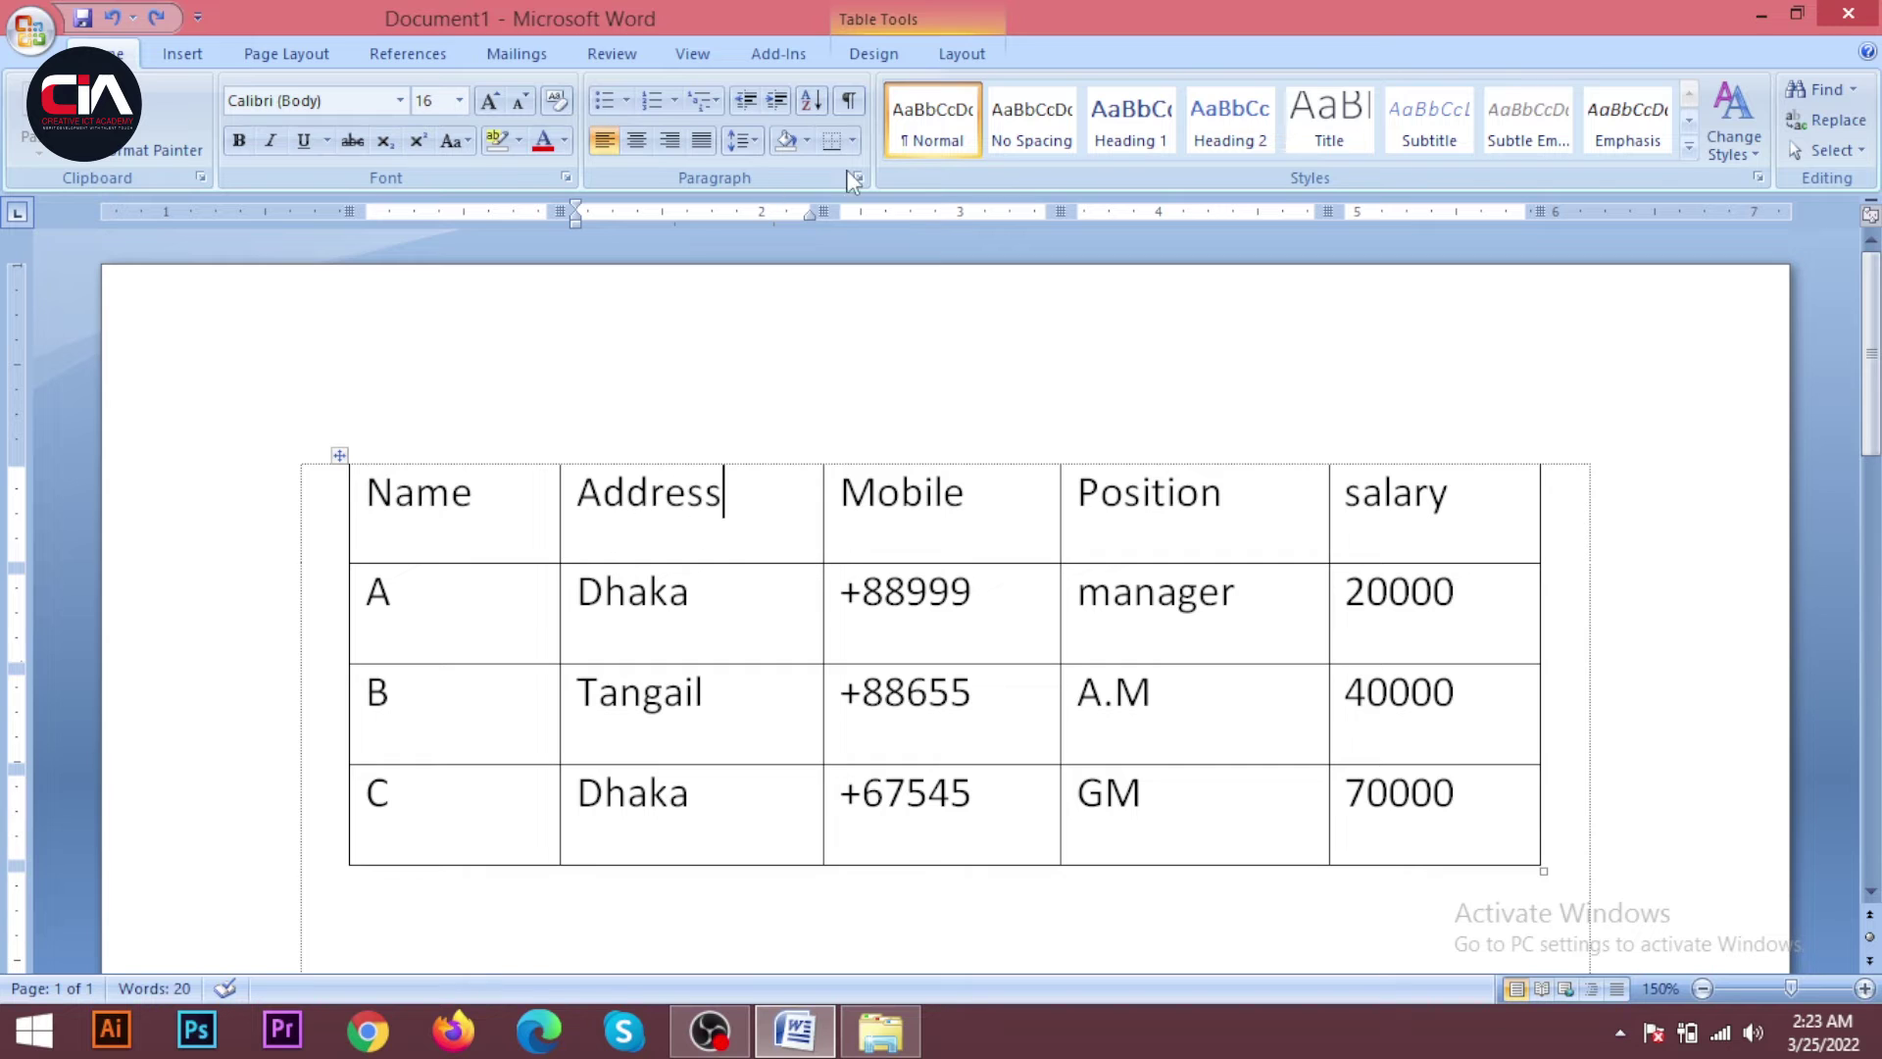
pyautogui.click(992, 55)
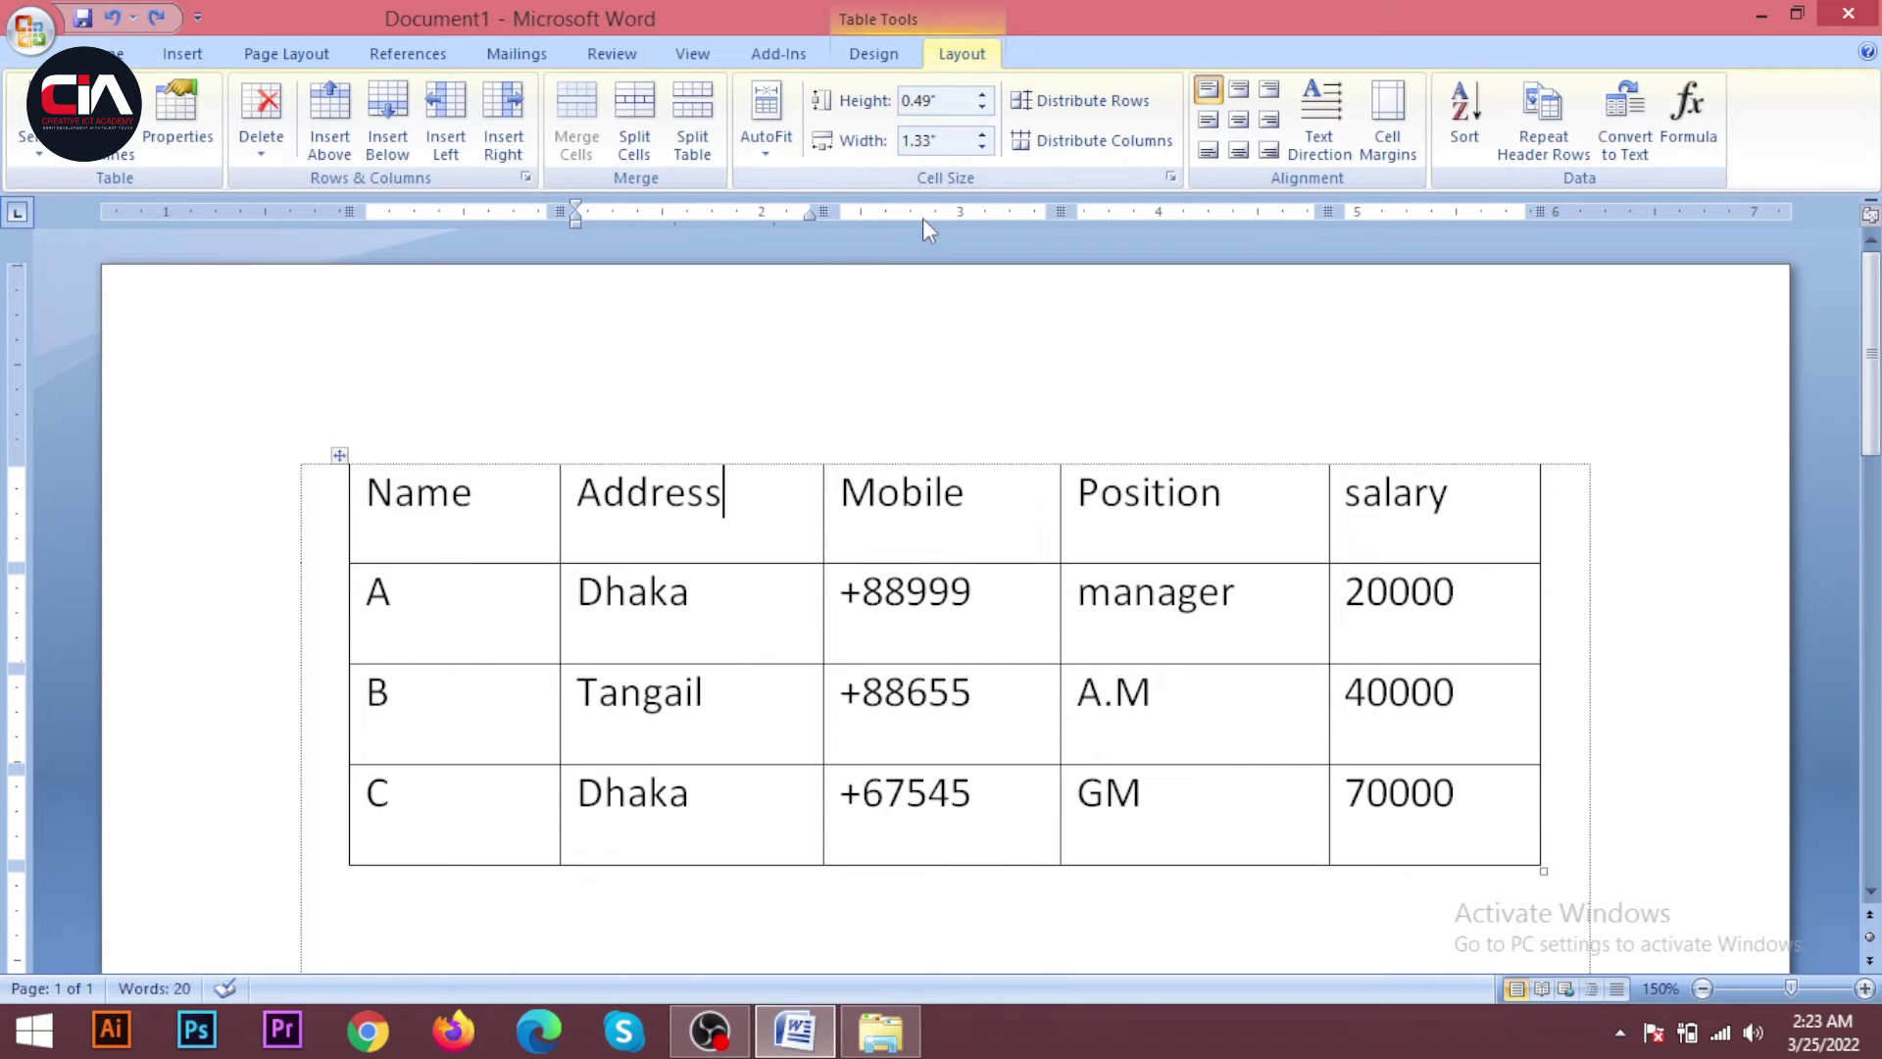
pyautogui.click(261, 117)
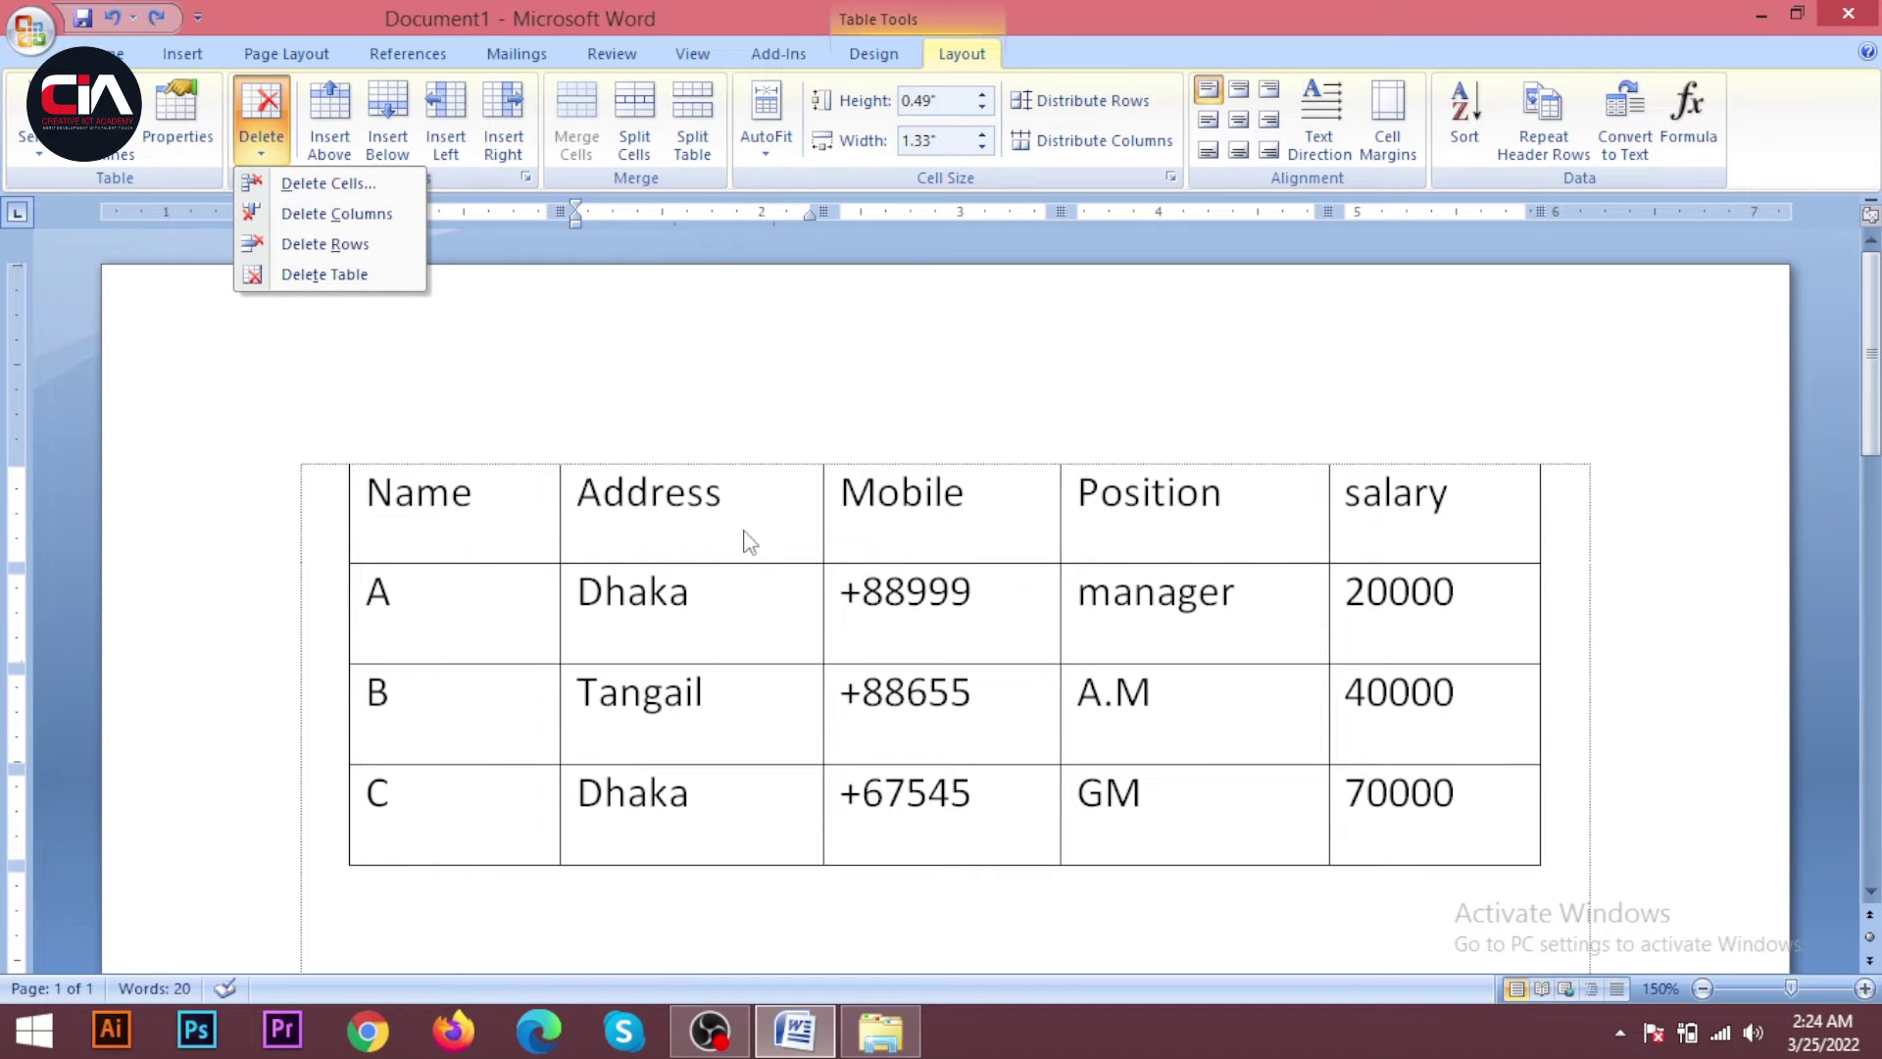
pyautogui.click(492, 324)
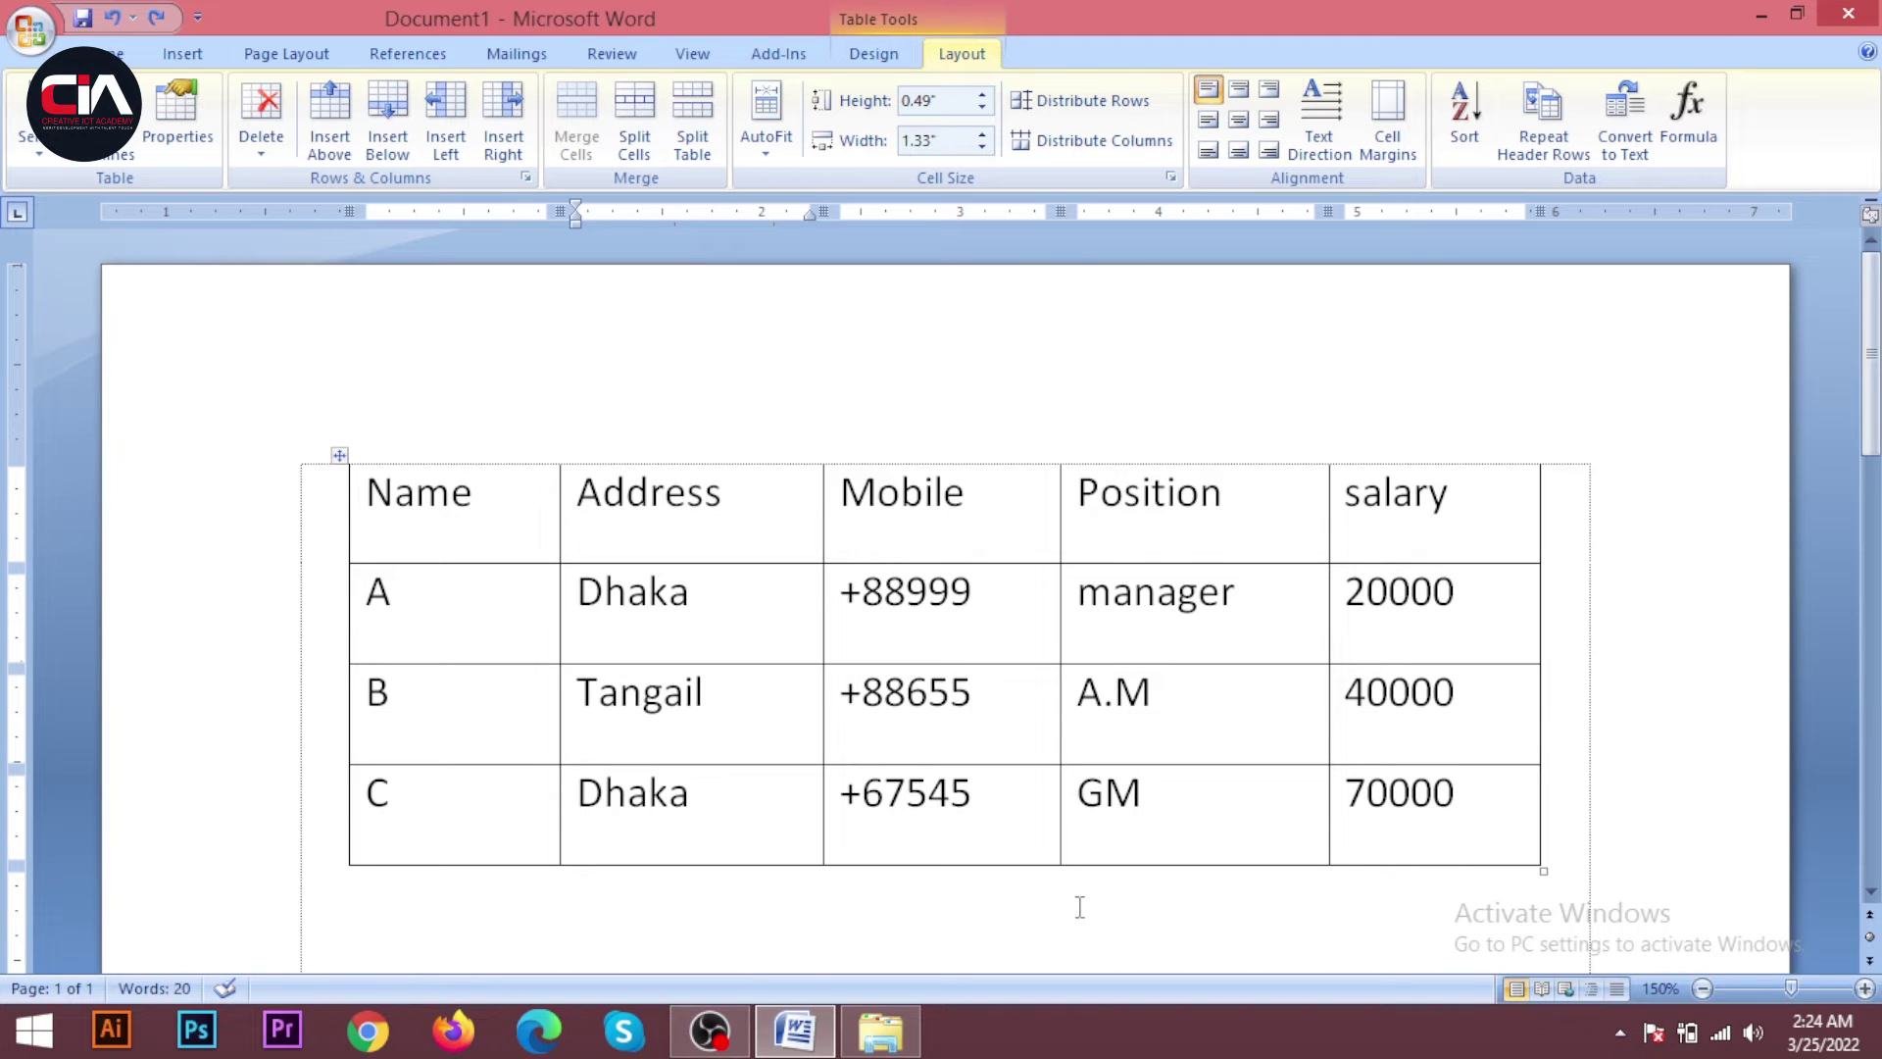
pyautogui.click(1253, 708)
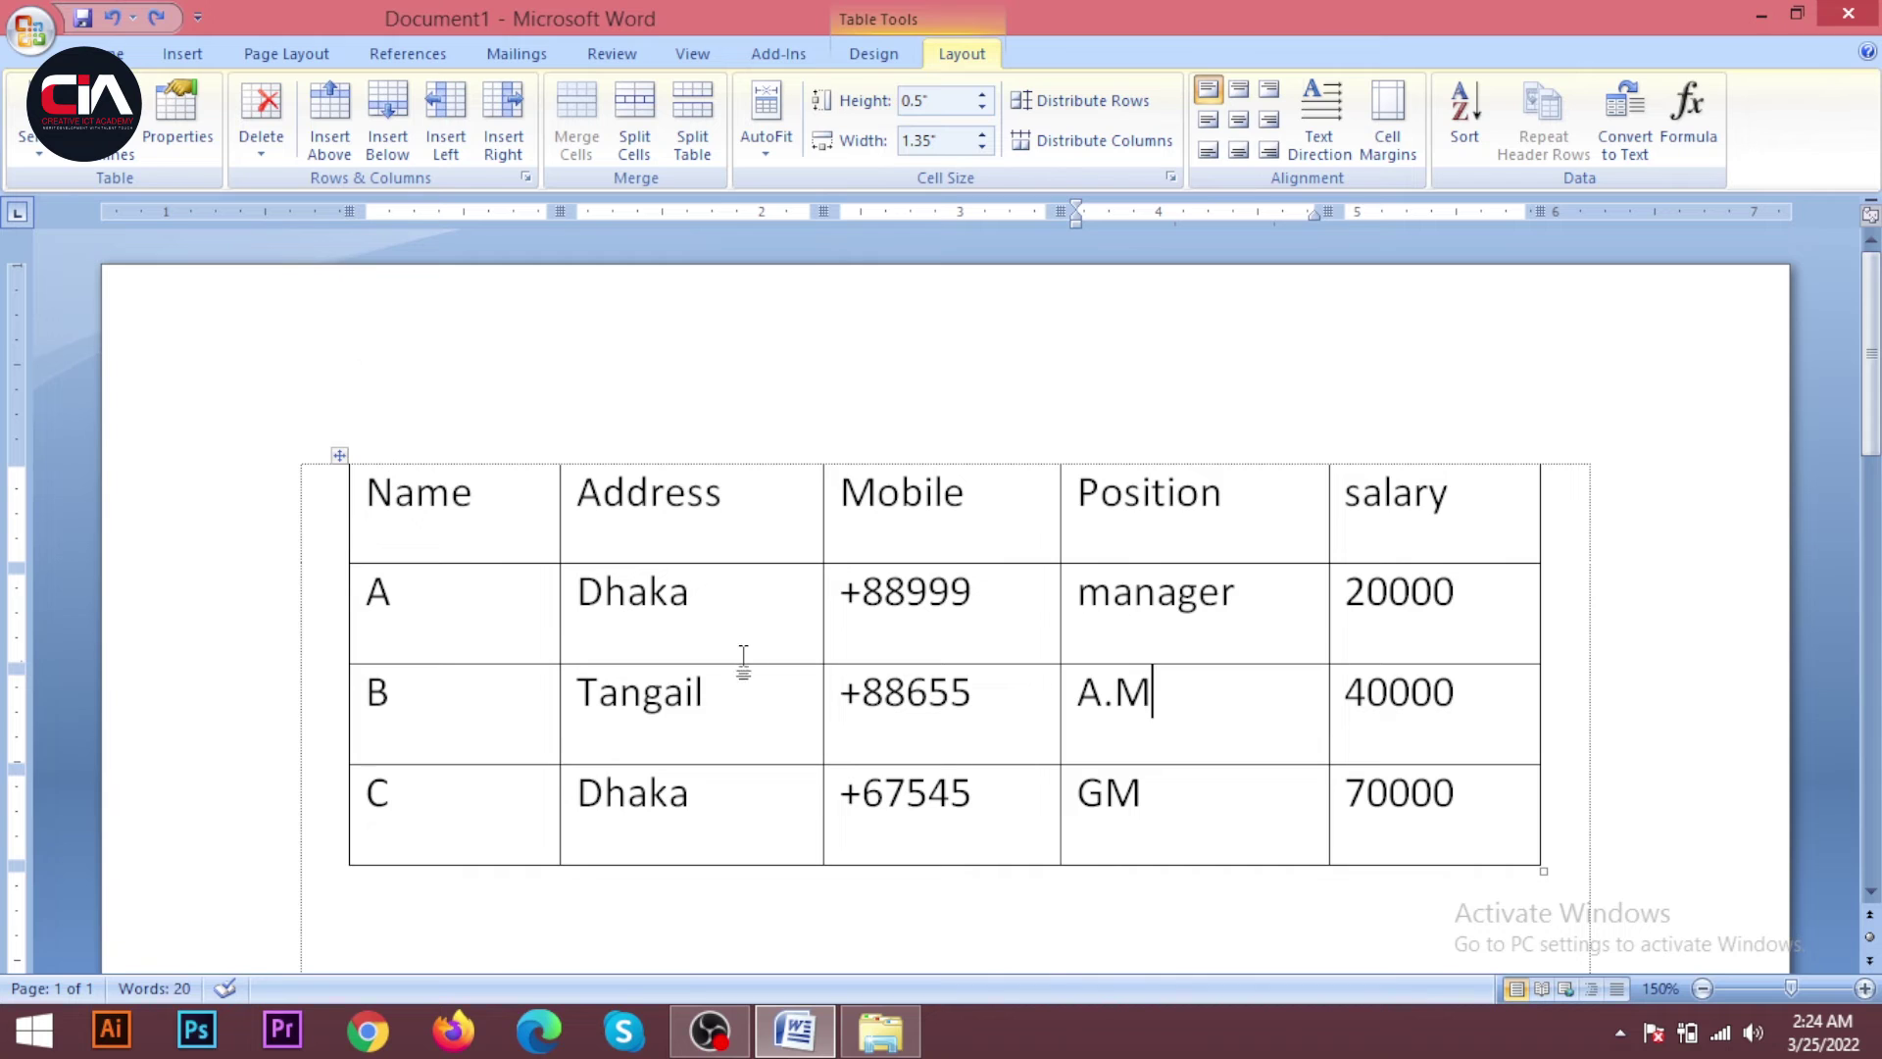
pyautogui.click(979, 686)
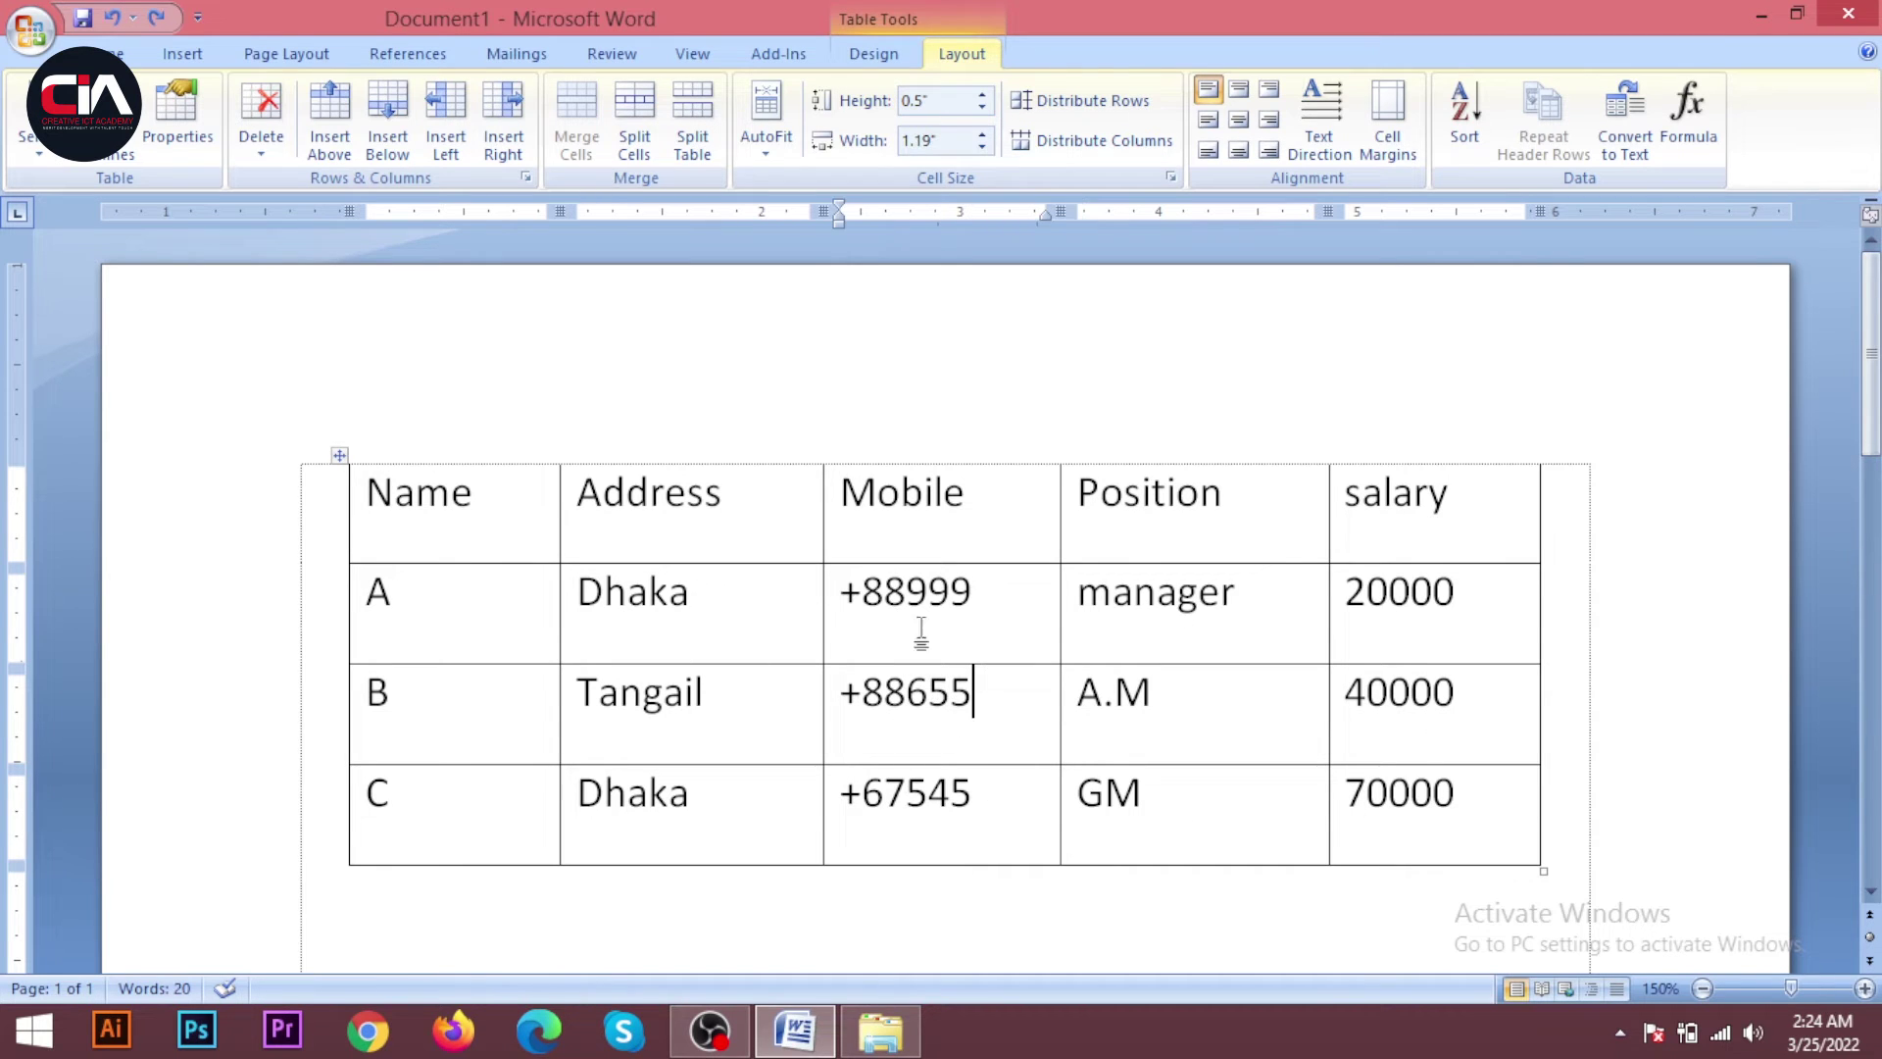
pyautogui.click(258, 147)
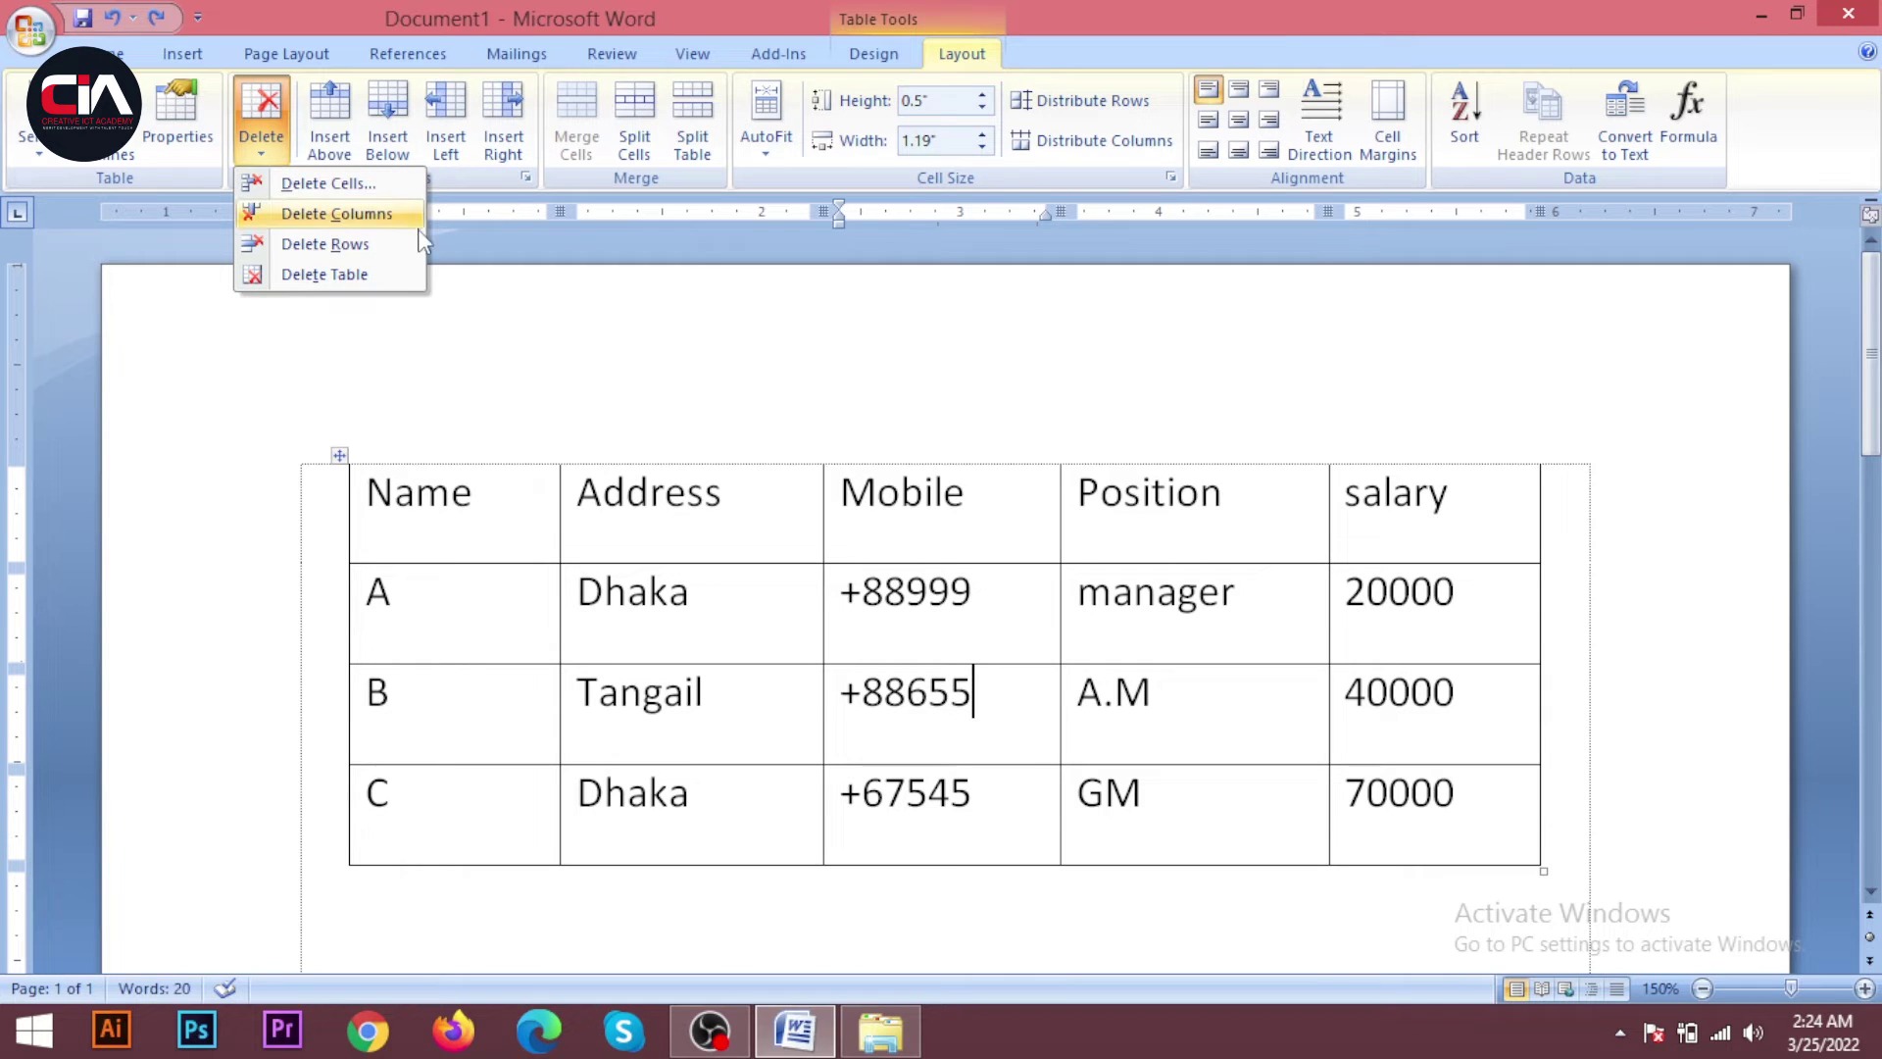
pyautogui.click(319, 275)
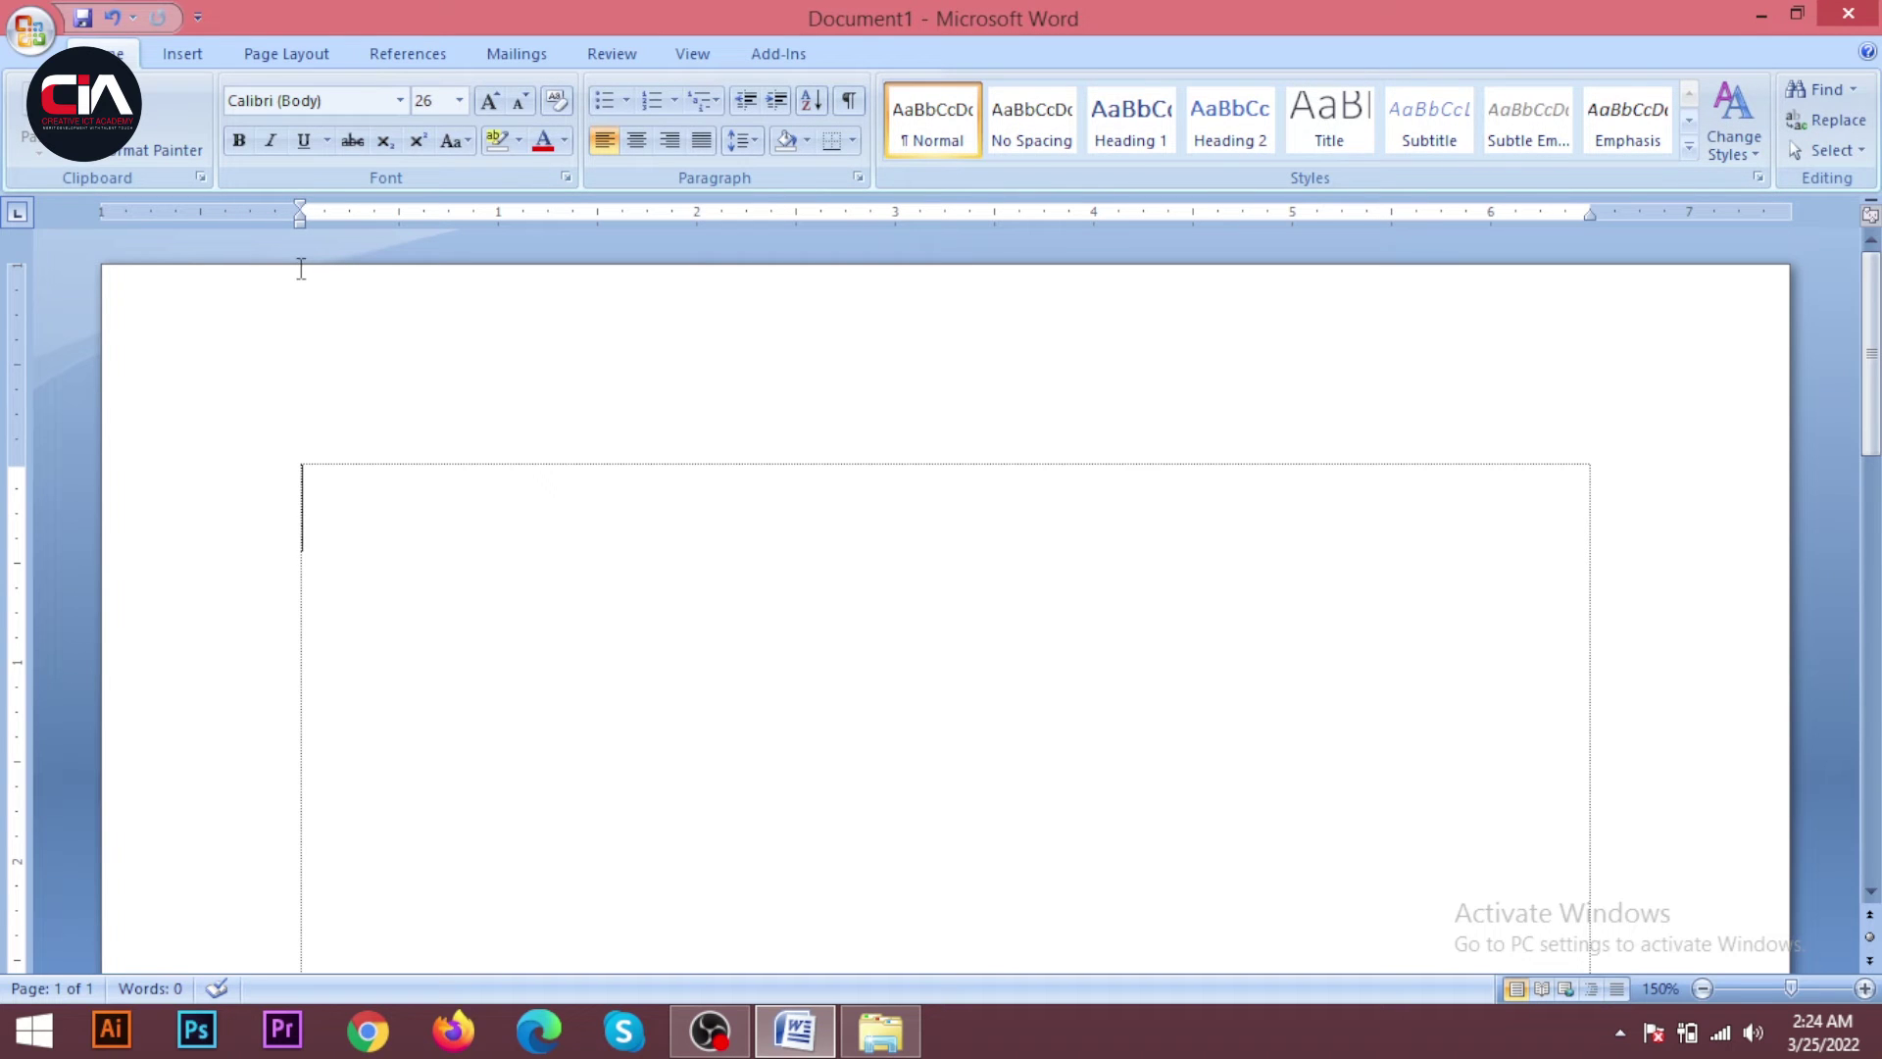
pyautogui.hotkey('ctrl', 'z')
# Open and dismiss the Insert Table grid from the Position header without inserting anything
pyautogui.click(1154, 495)
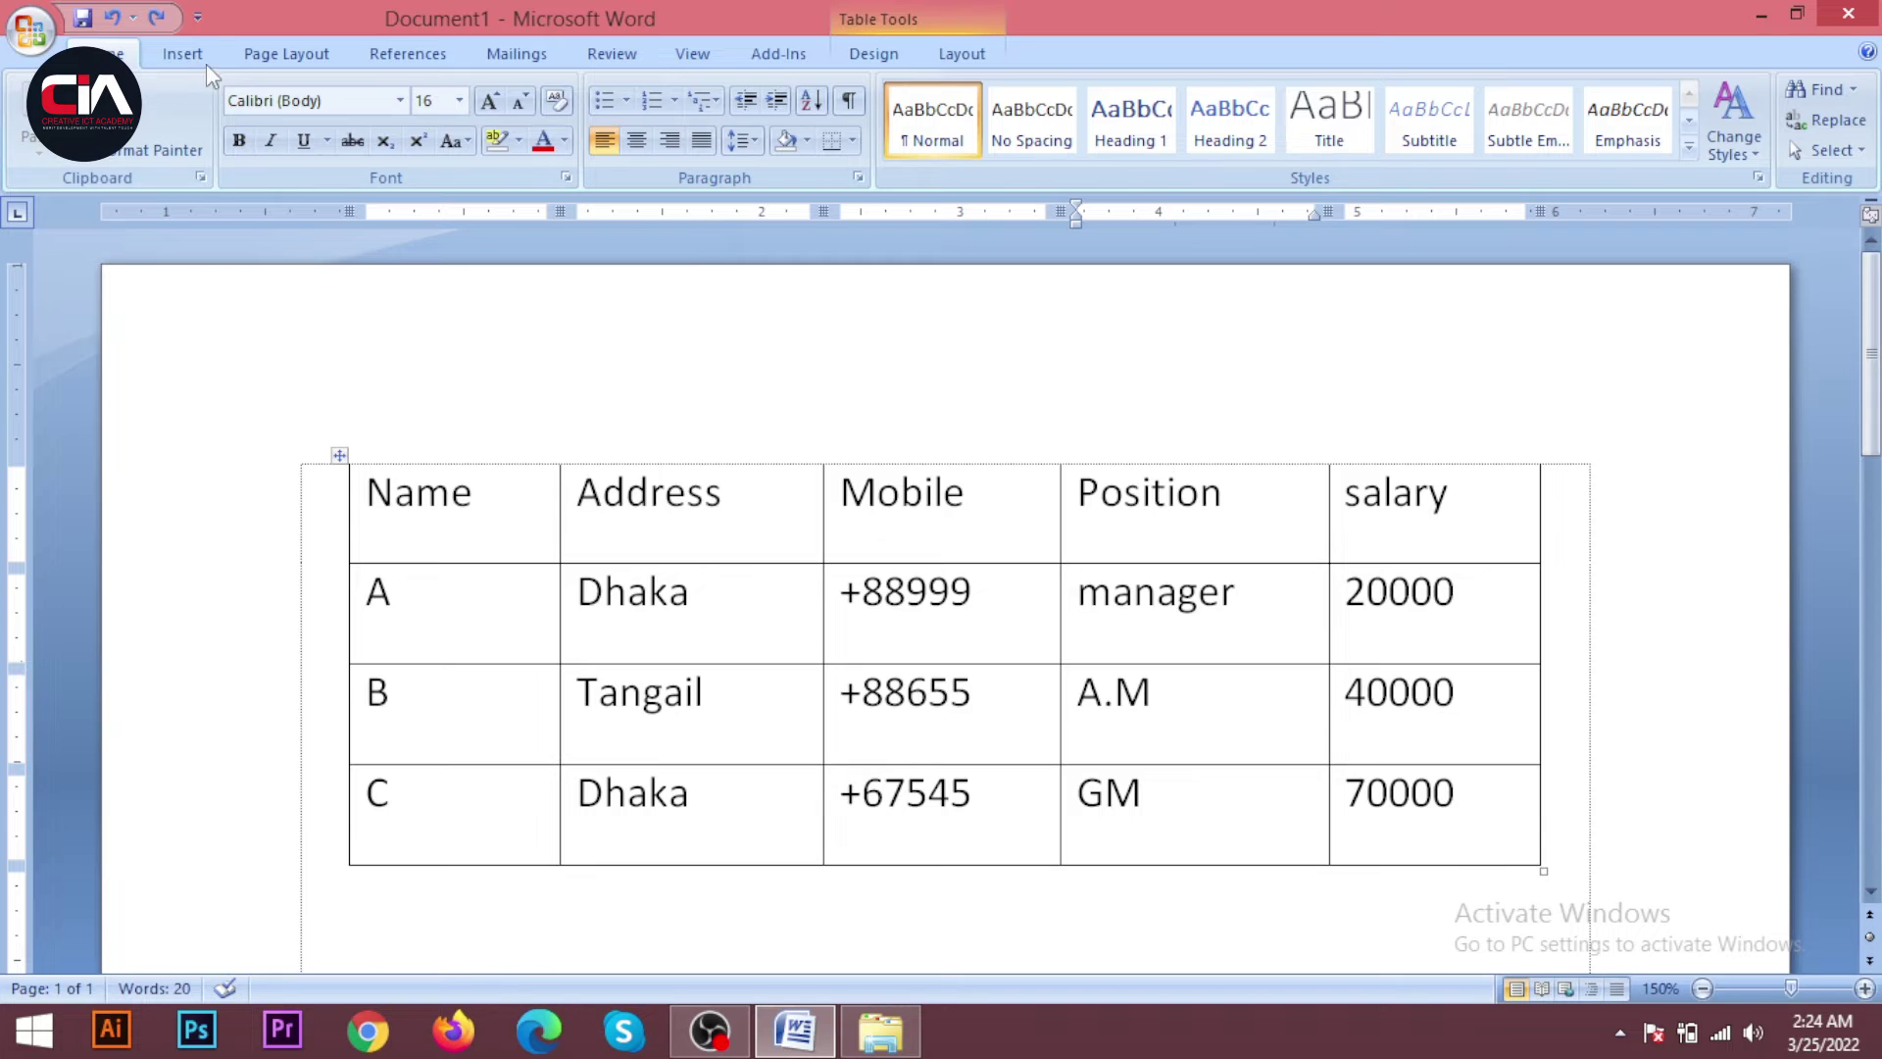
pyautogui.click(182, 55)
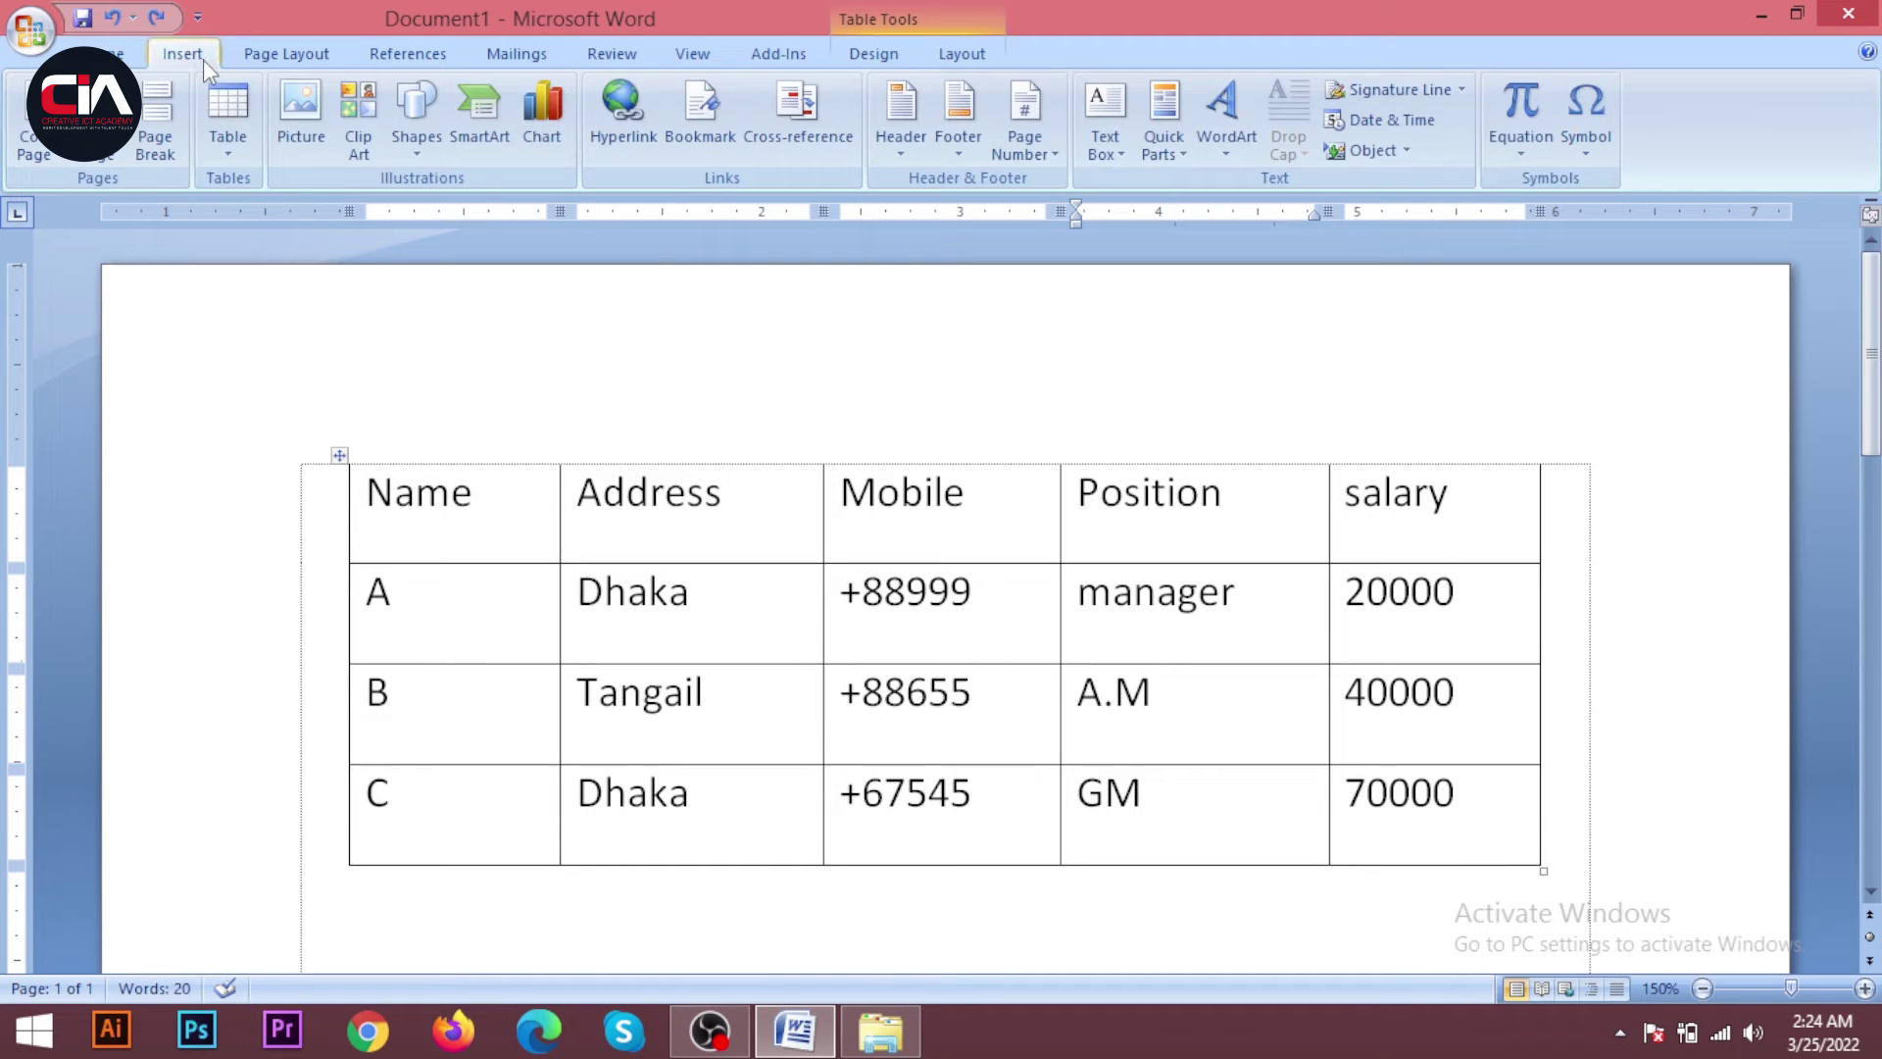
pyautogui.click(243, 149)
pyautogui.click(1009, 720)
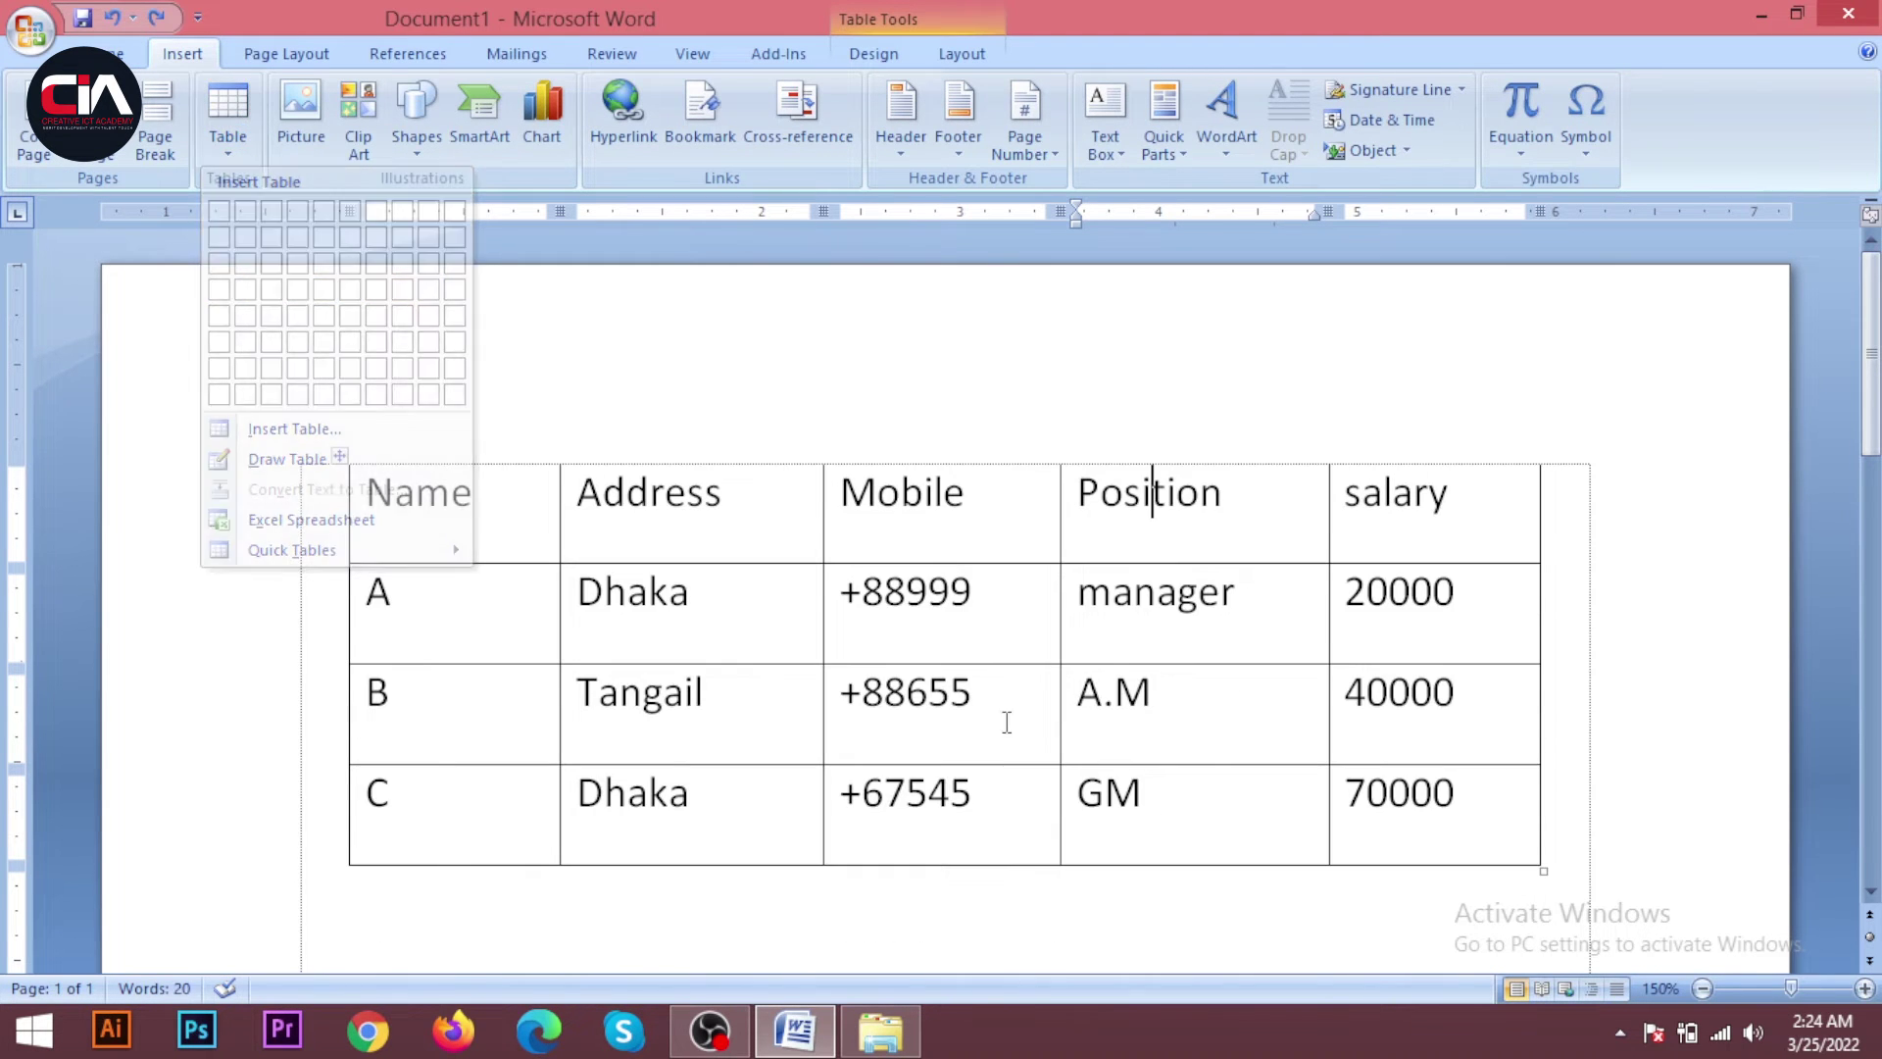
# Delete the whole table again, undo to restore it, and show Table Tools Layout
pyautogui.click(954, 55)
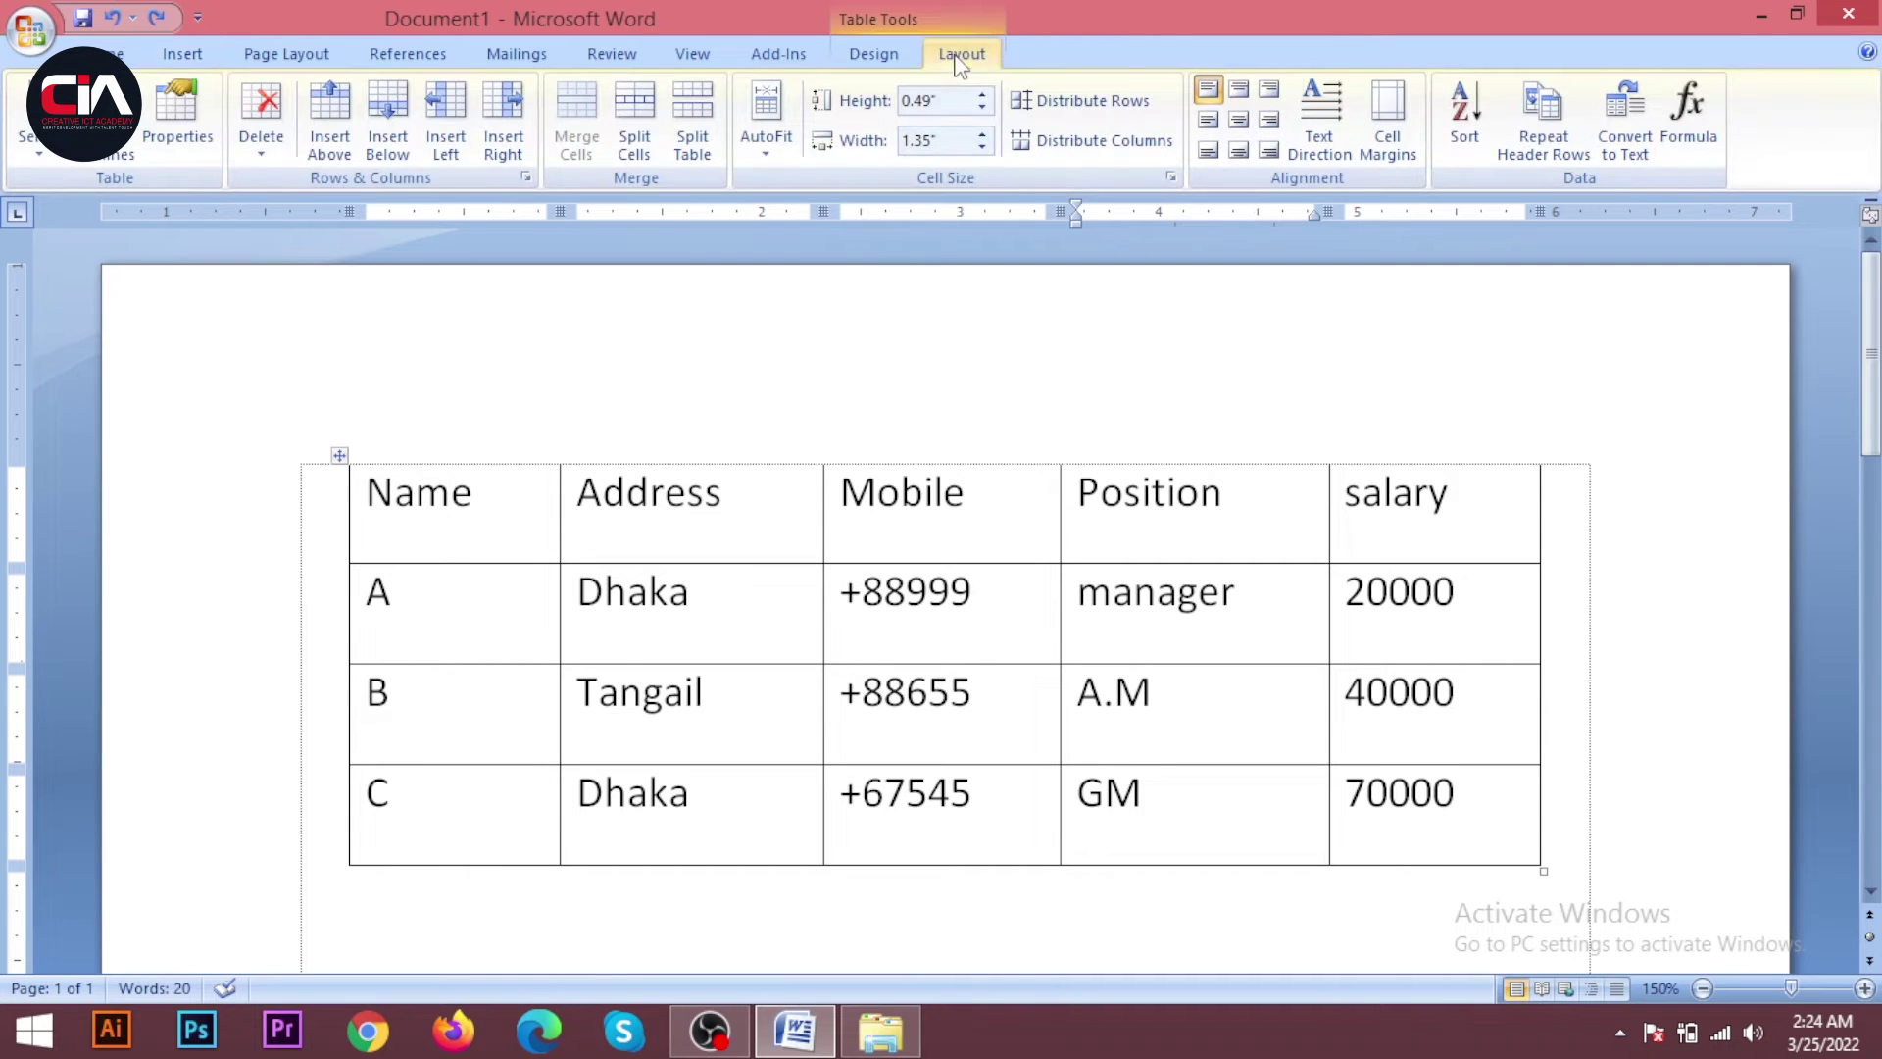
pyautogui.click(264, 147)
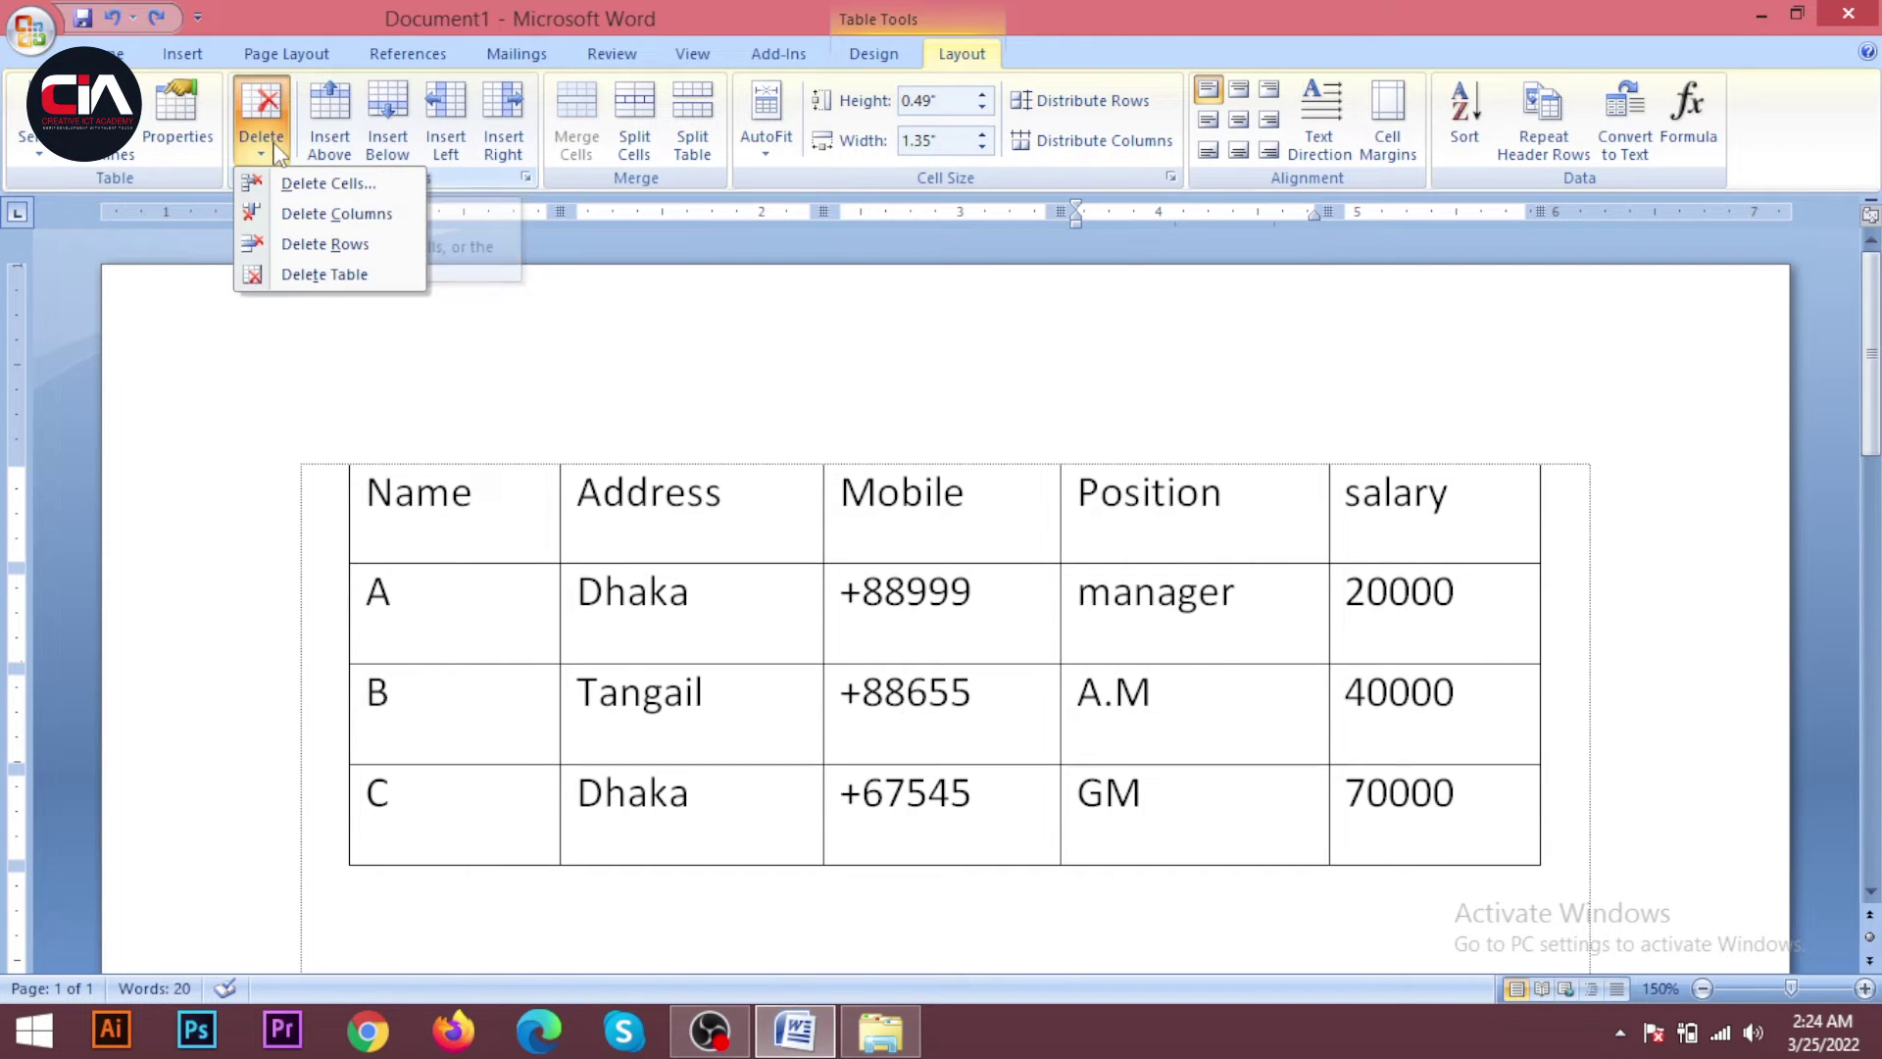
pyautogui.click(324, 274)
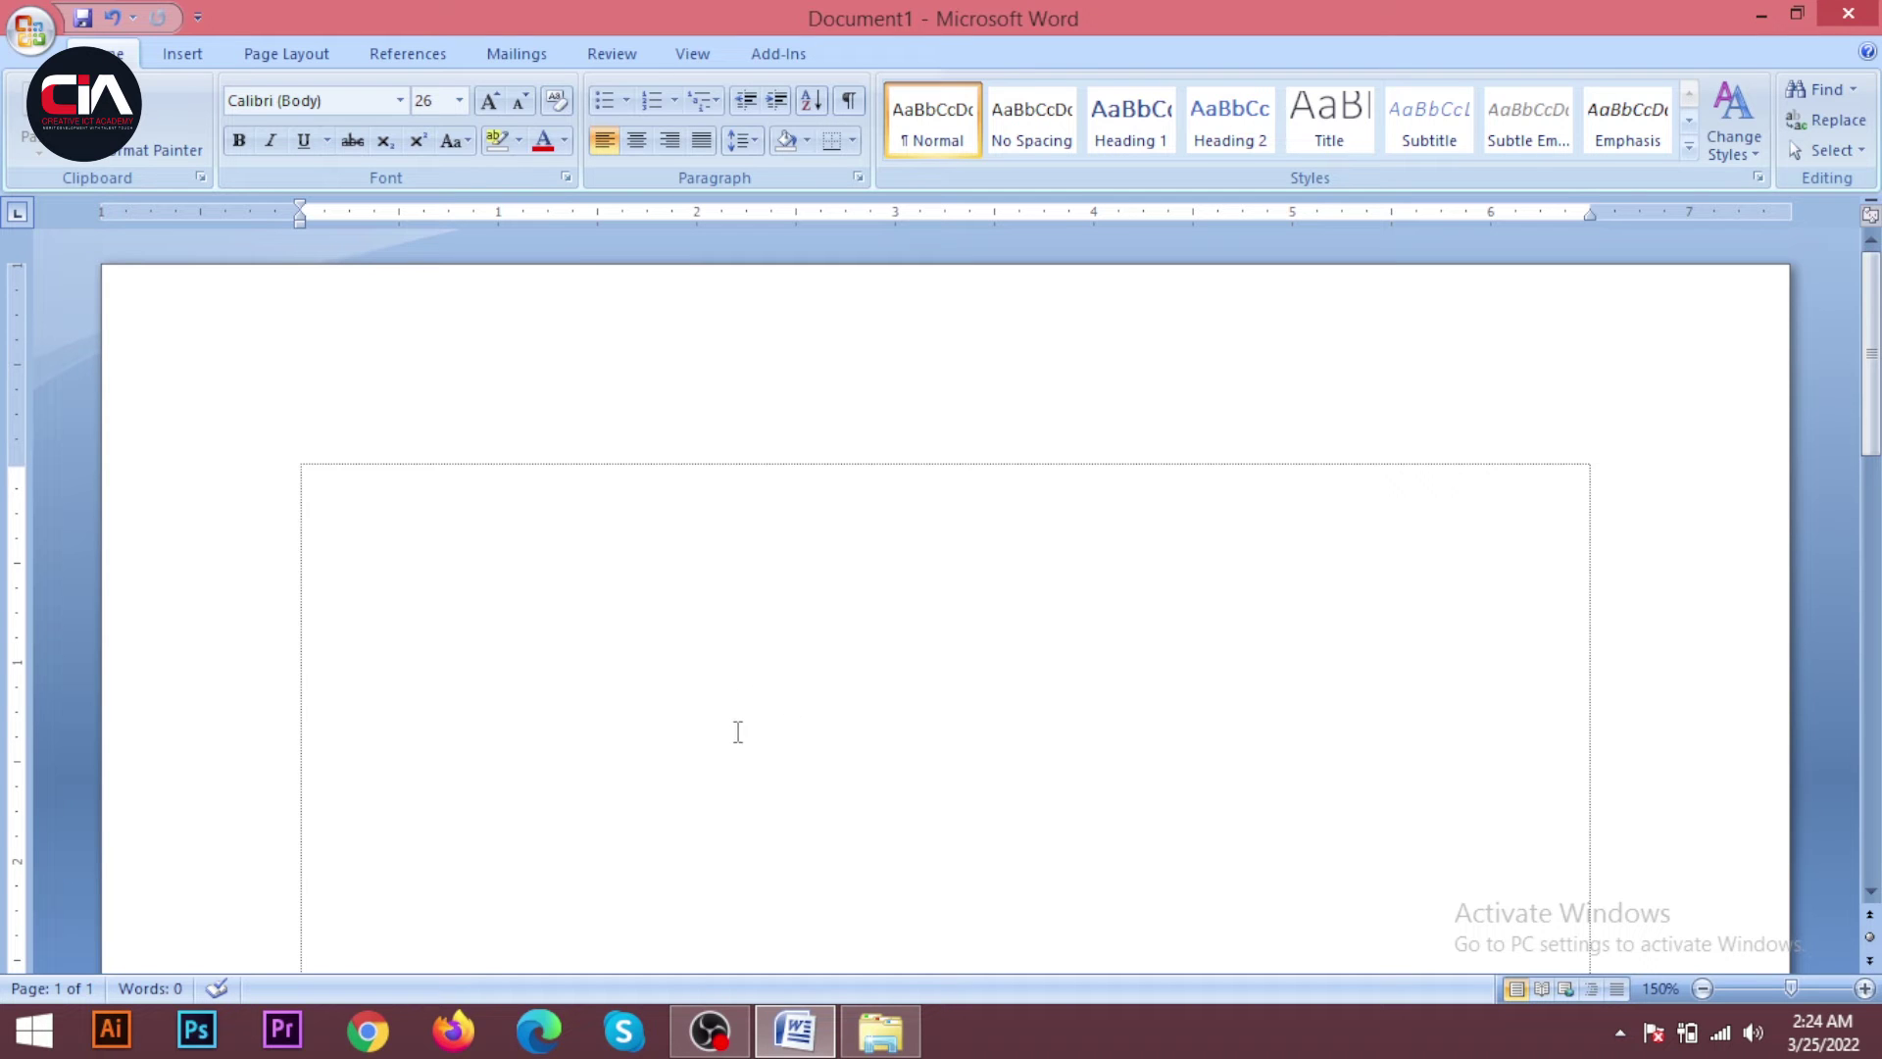
pyautogui.hotkey('ctrl', 'z')
pyautogui.click(717, 740)
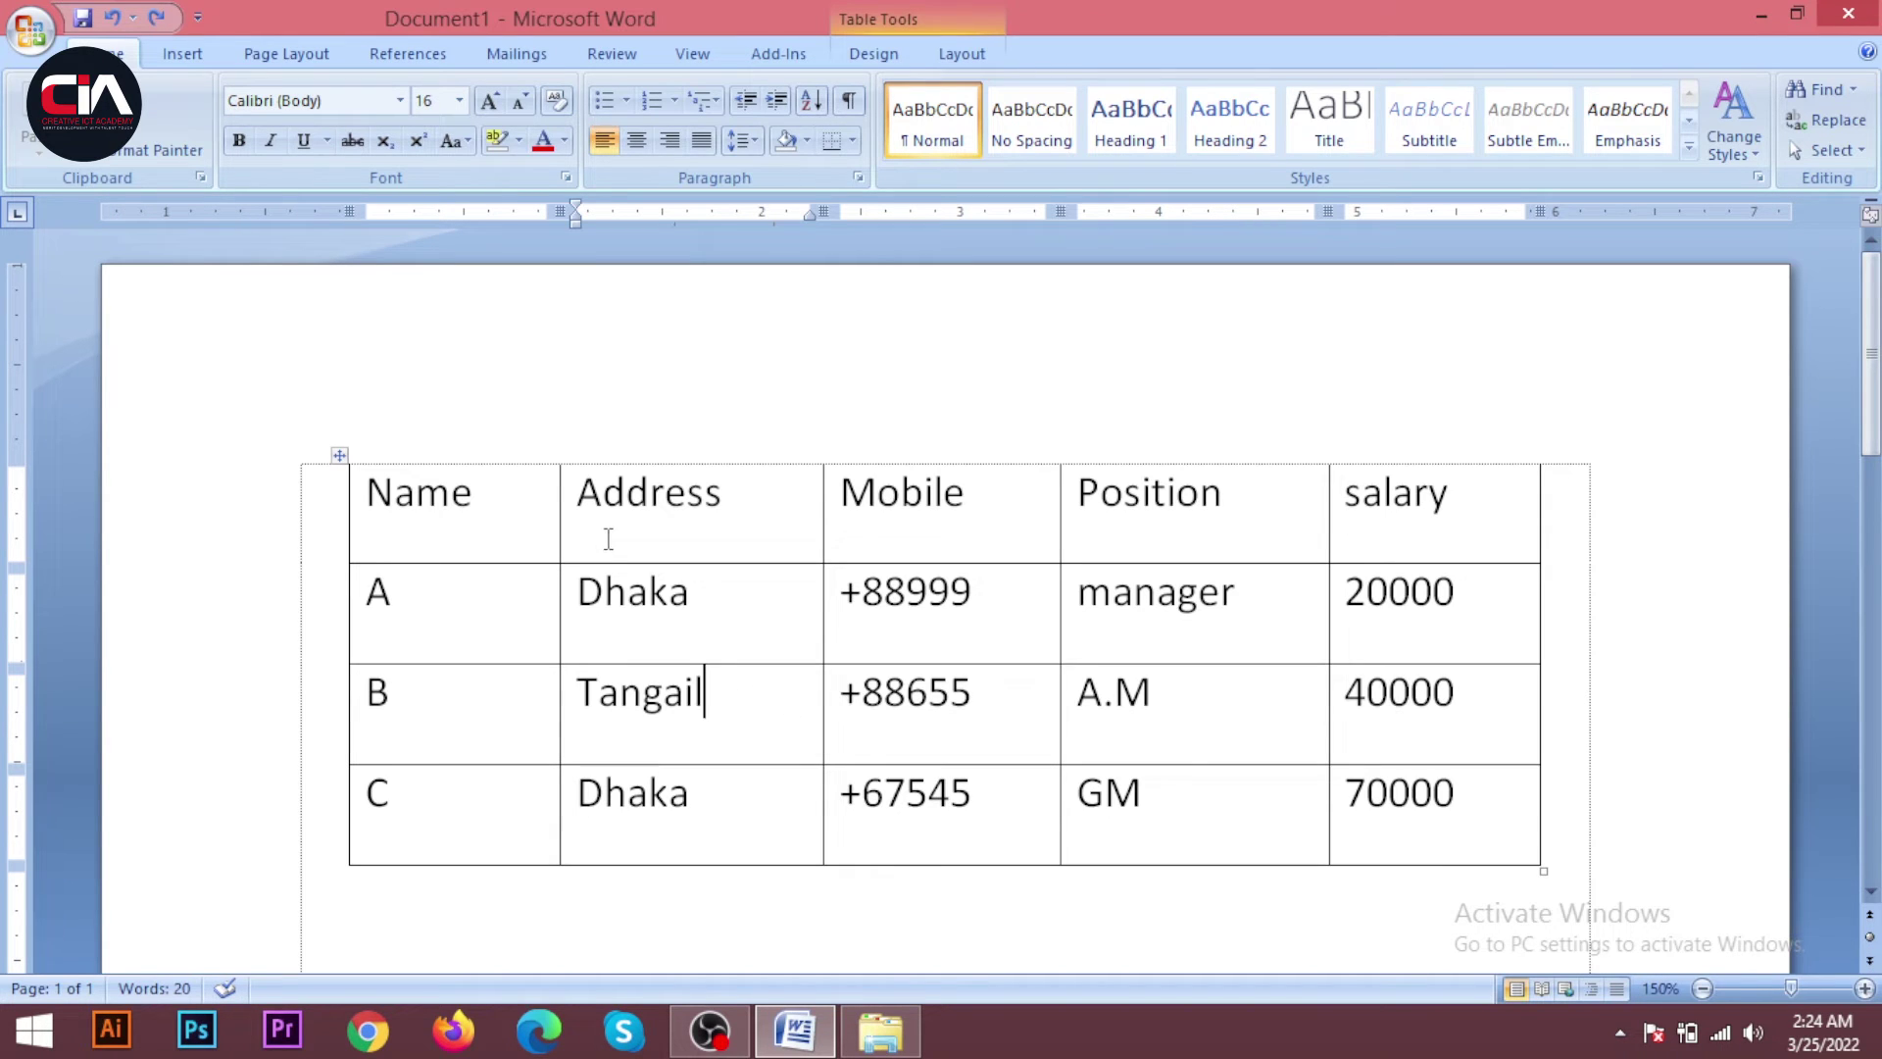
pyautogui.click(961, 54)
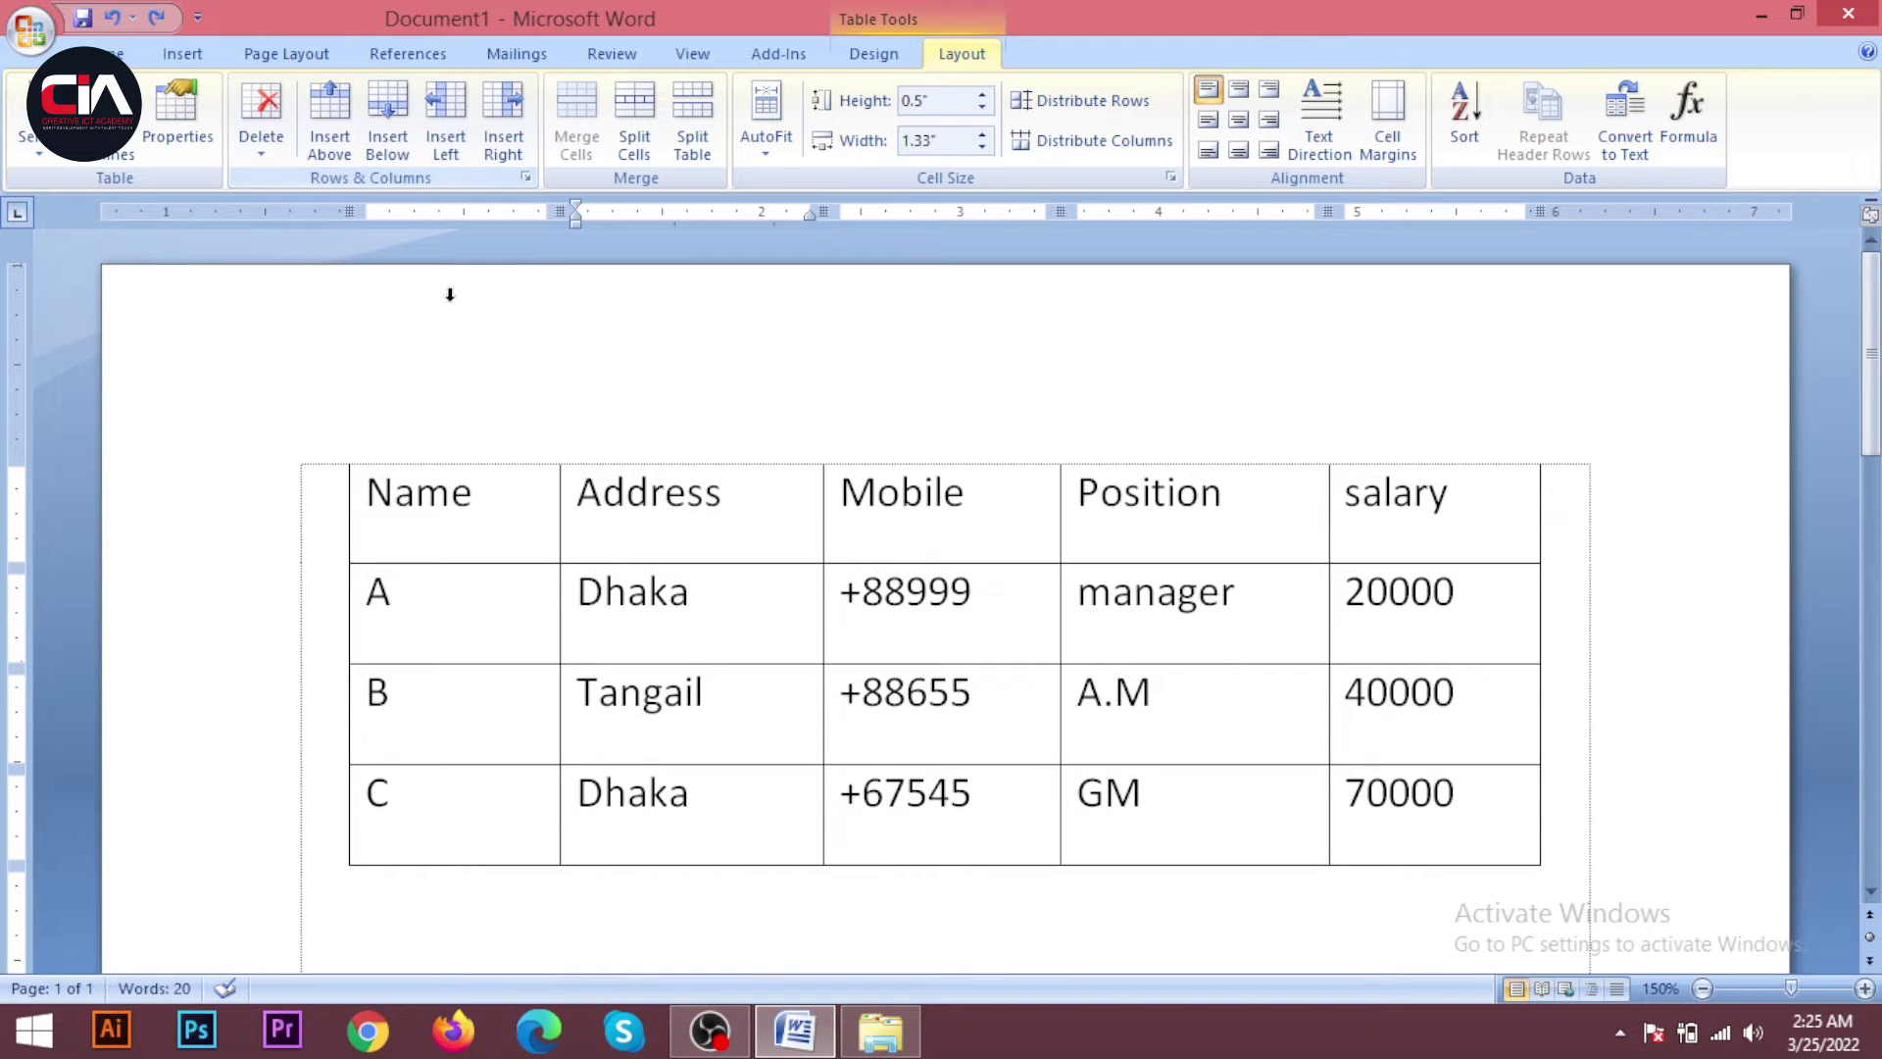
pyautogui.moveTo(477, 513); pyautogui.dragTo(1438, 542)
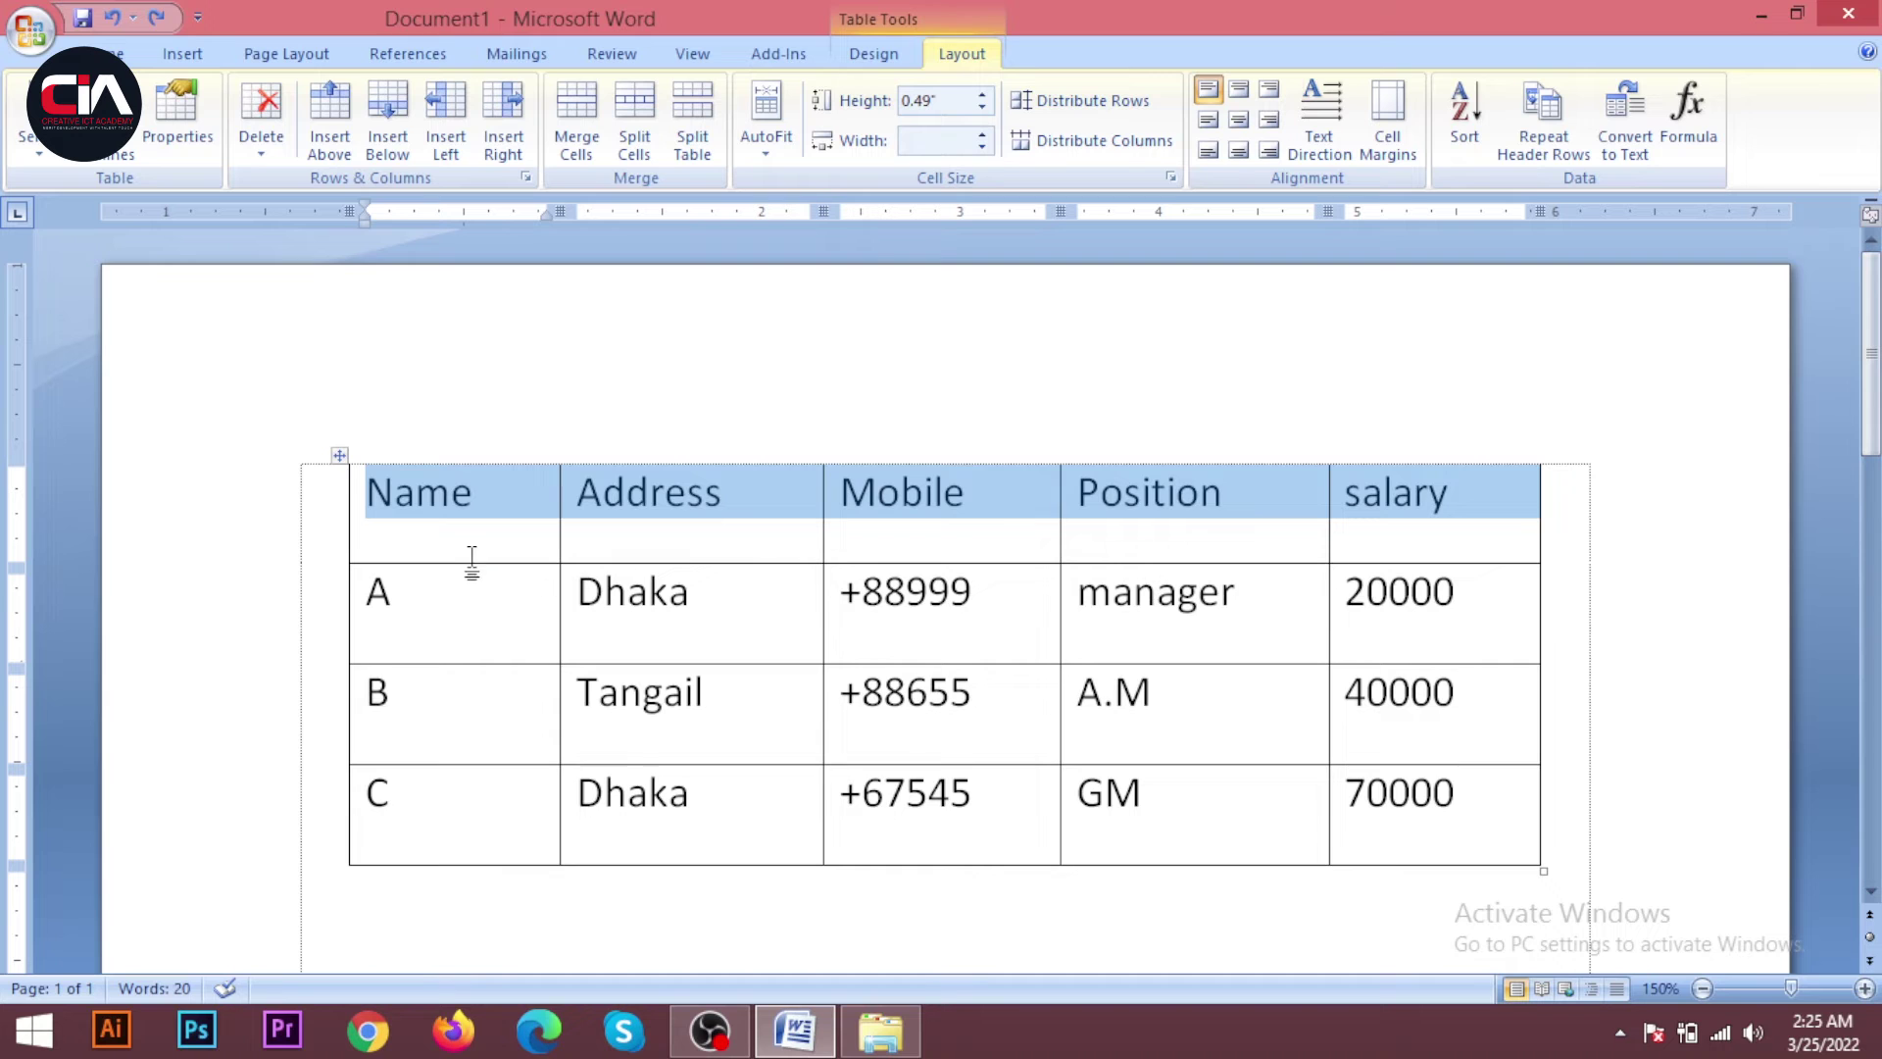
pyautogui.moveTo(484, 502); pyautogui.dragTo(505, 676)
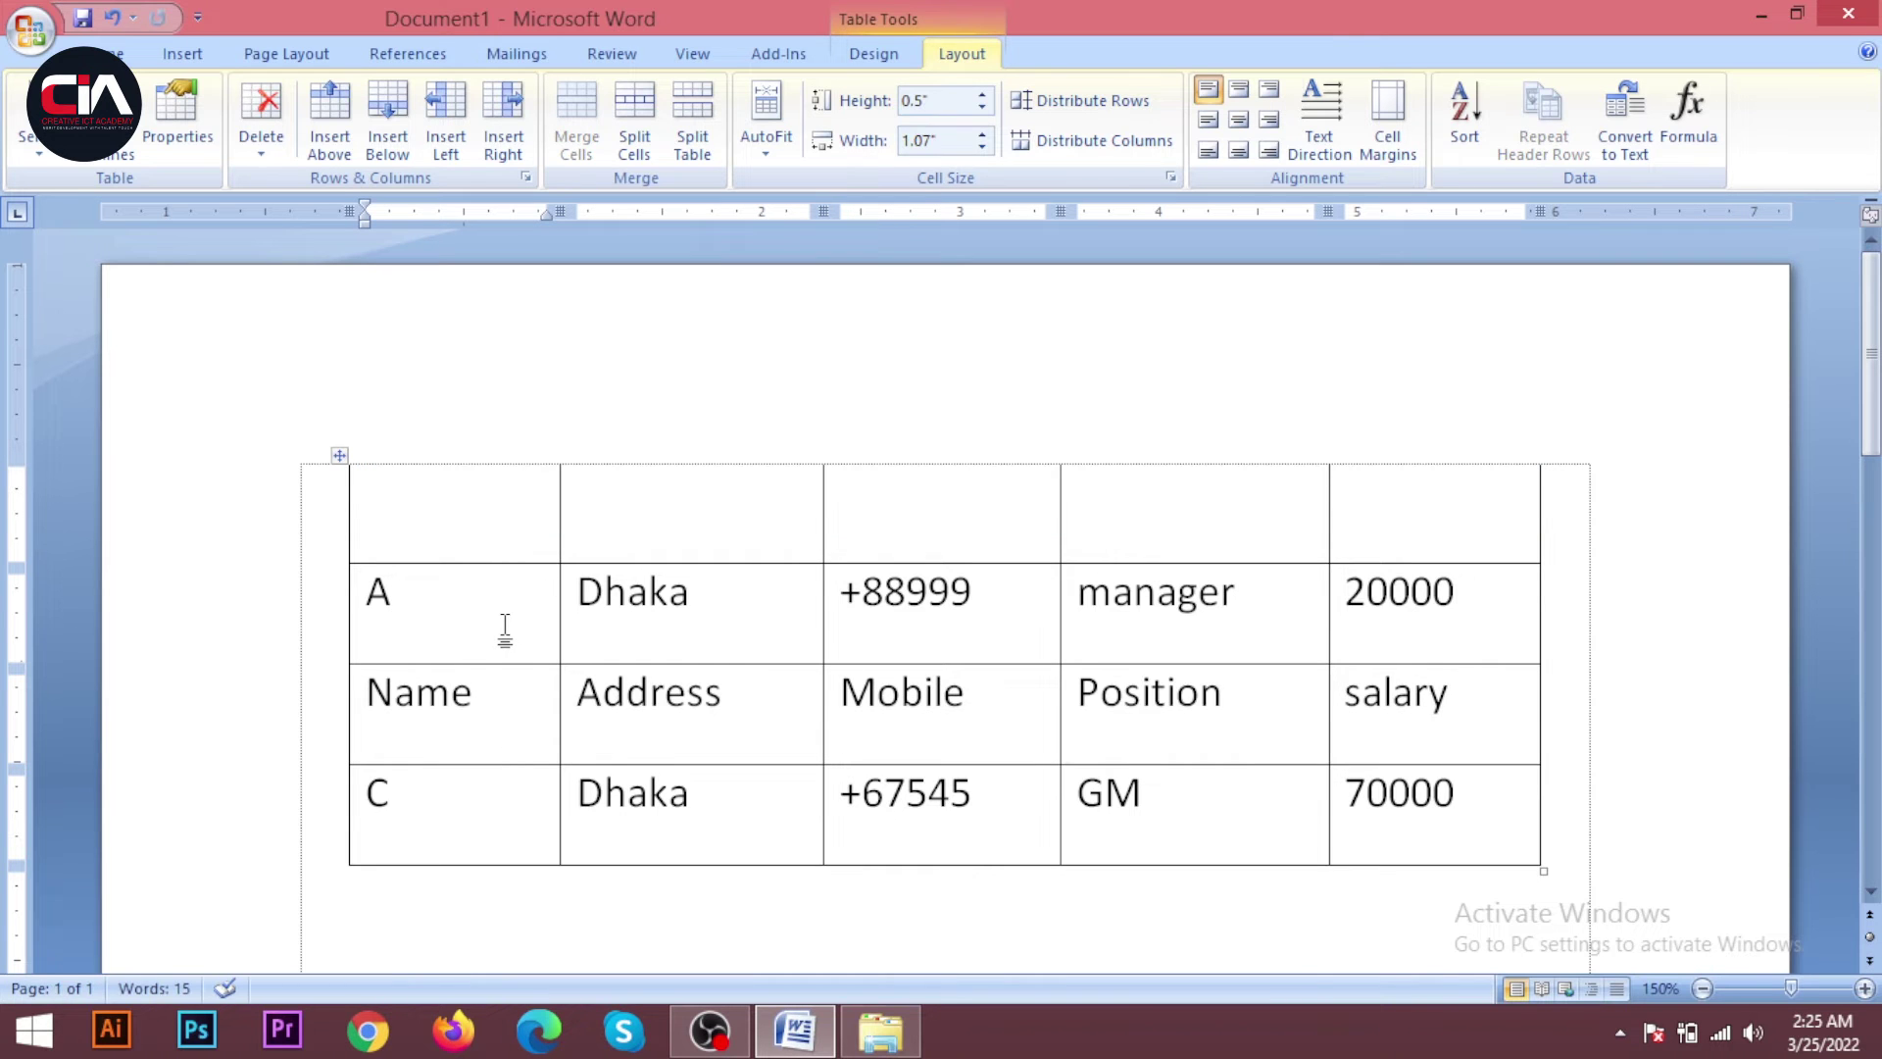
pyautogui.hotkey('ctrl', 'z')
pyautogui.click(506, 512)
pyautogui.moveTo(510, 577); pyautogui.dragTo(504, 843)
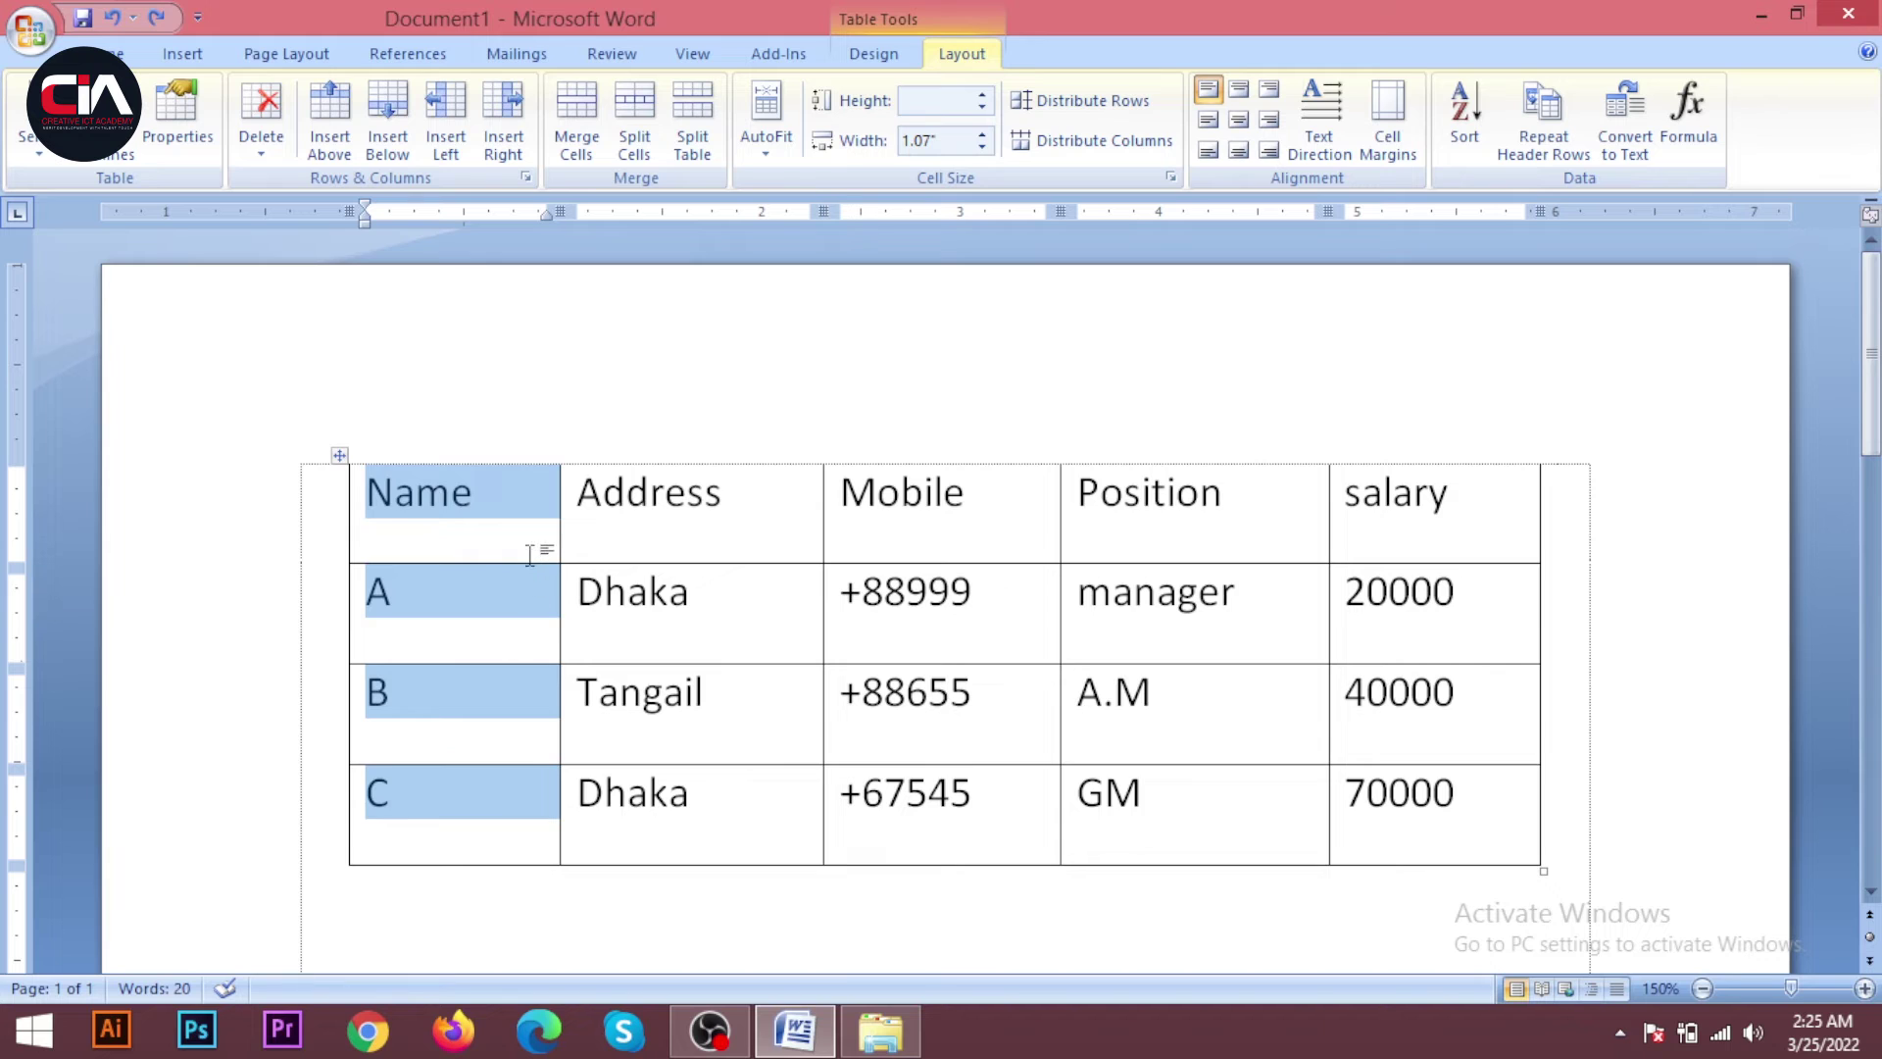
pyautogui.click(497, 529)
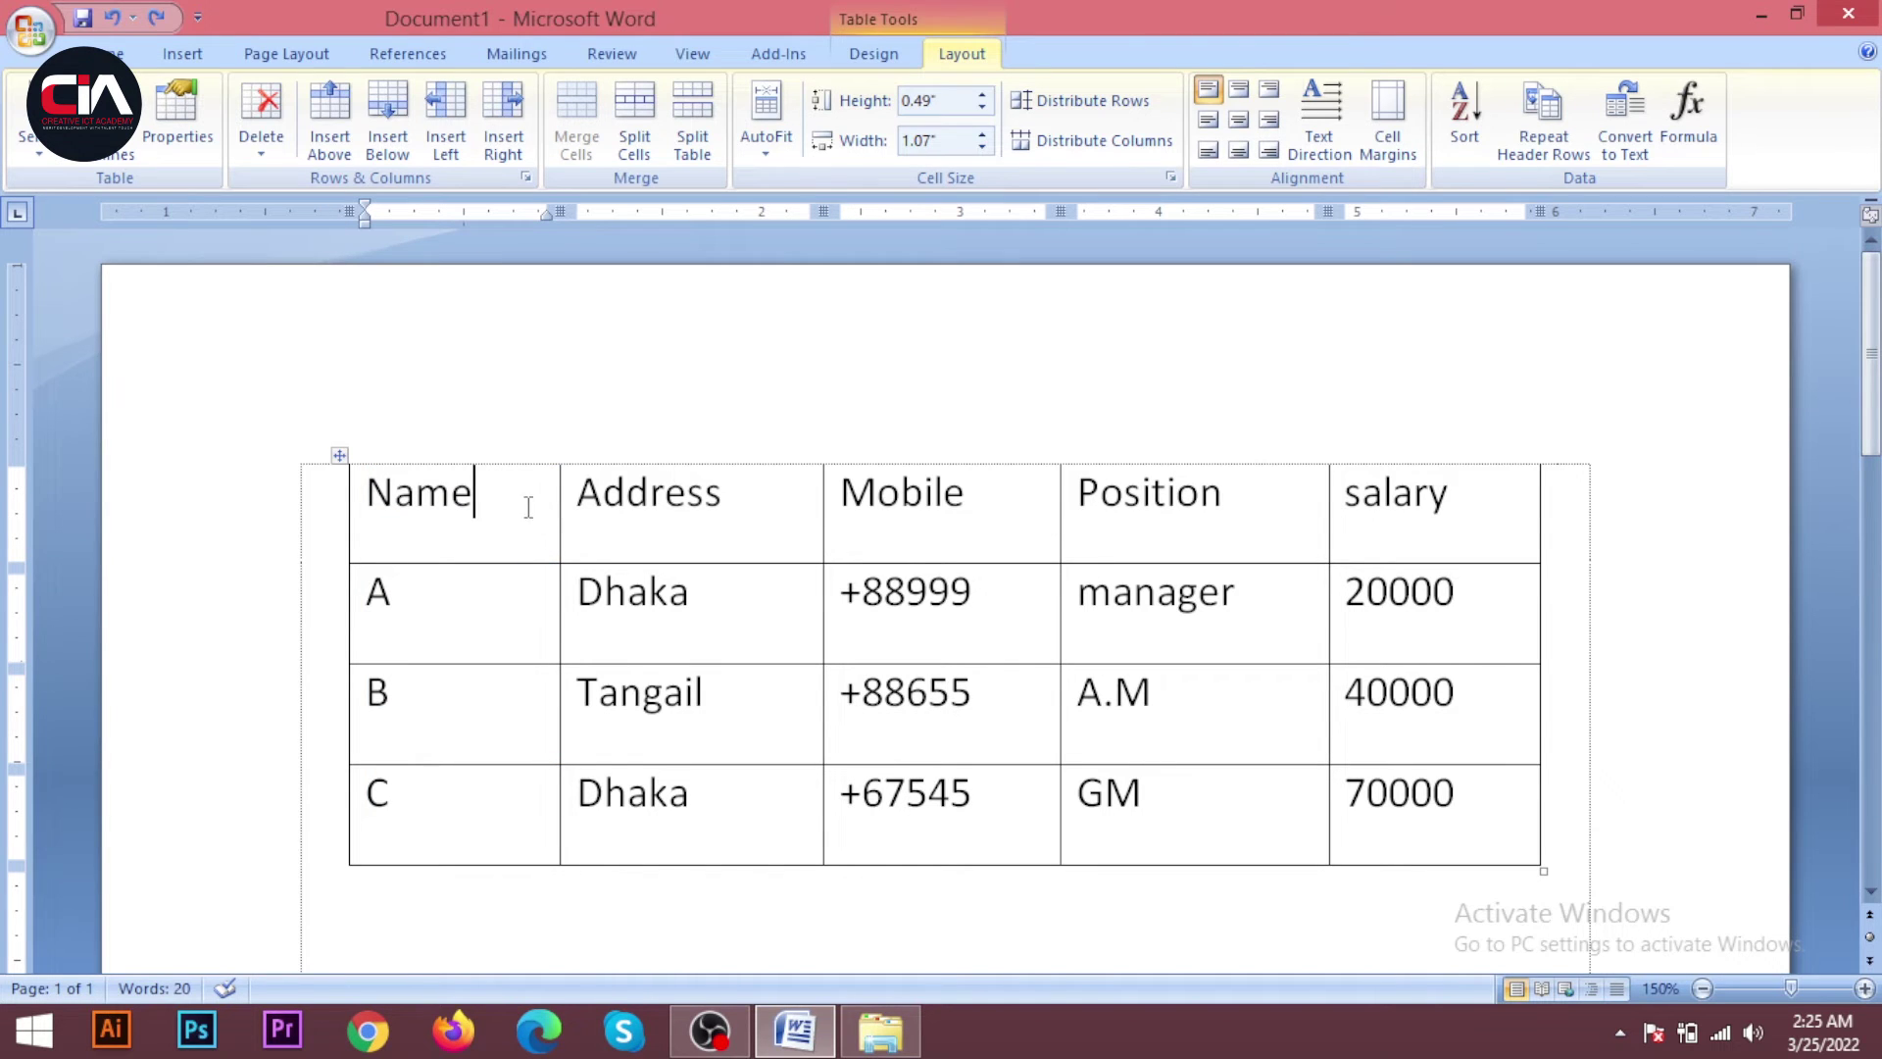
pyautogui.moveTo(510, 500); pyautogui.dragTo(1377, 502)
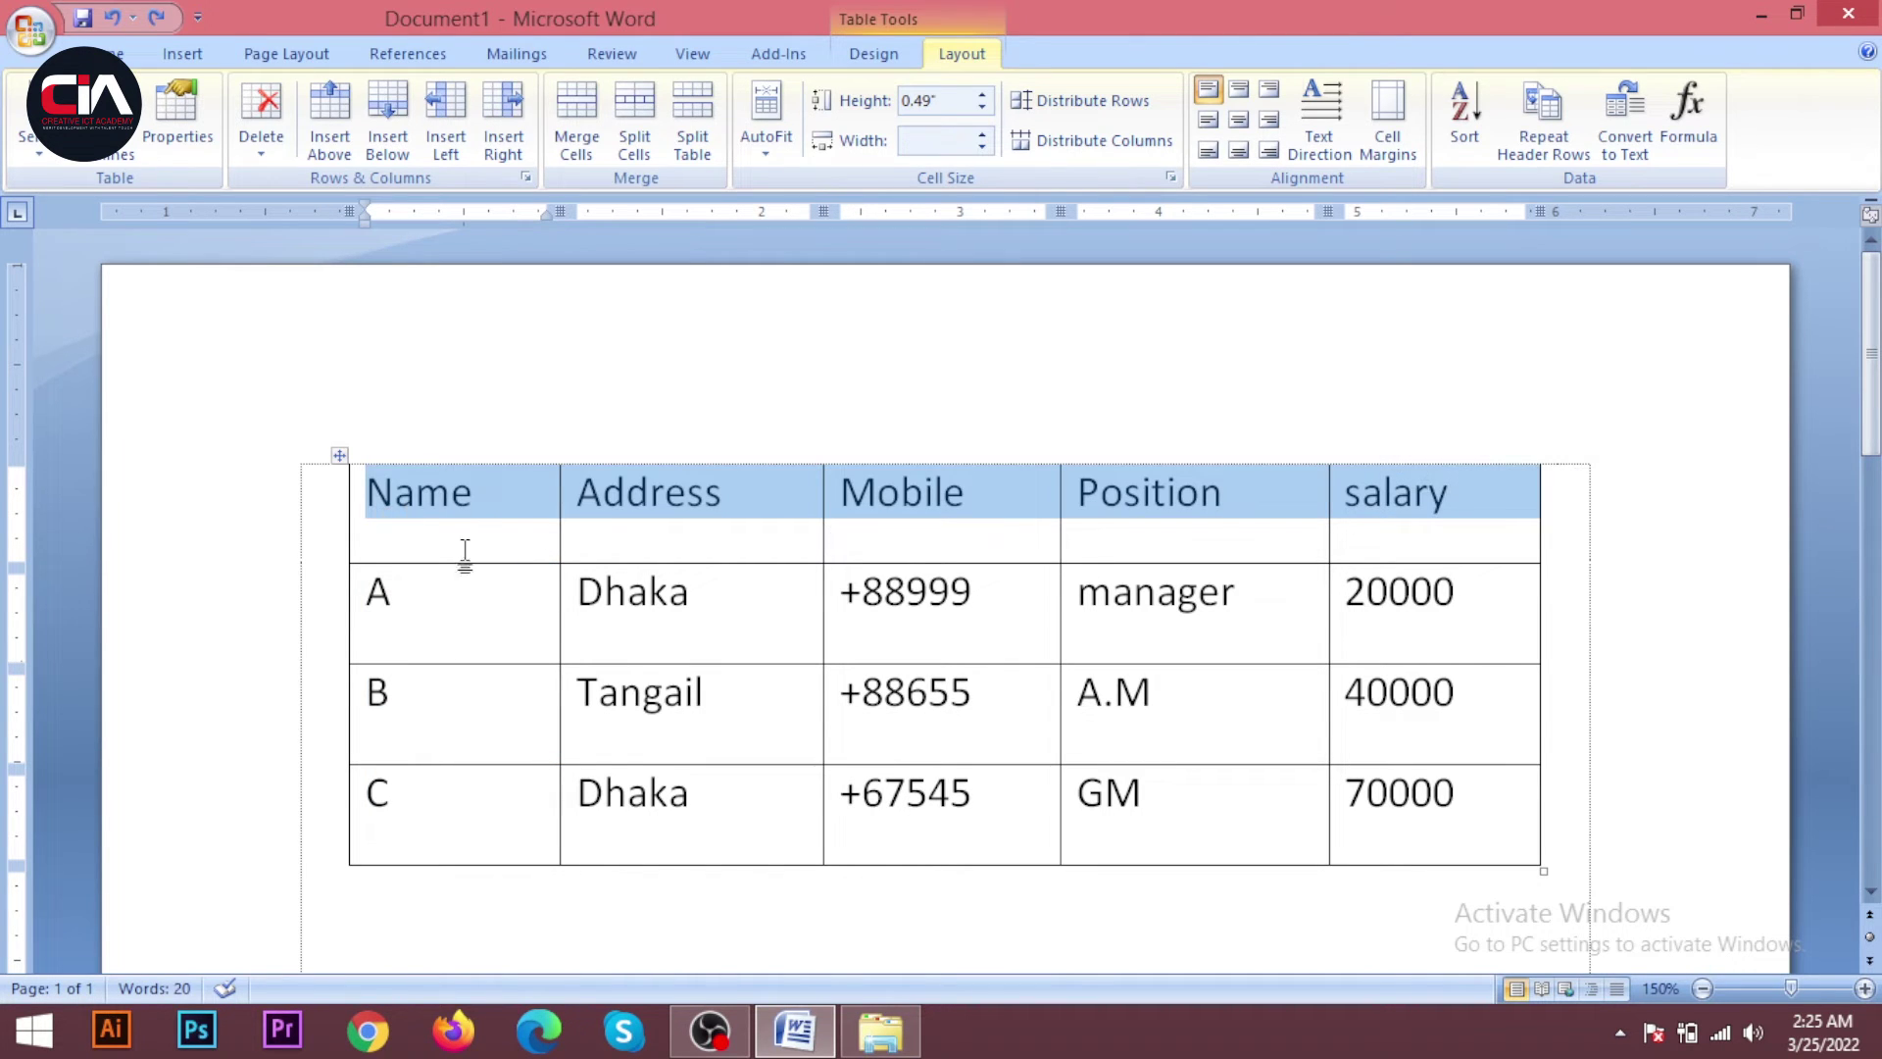
pyautogui.click(742, 520)
pyautogui.click(545, 503)
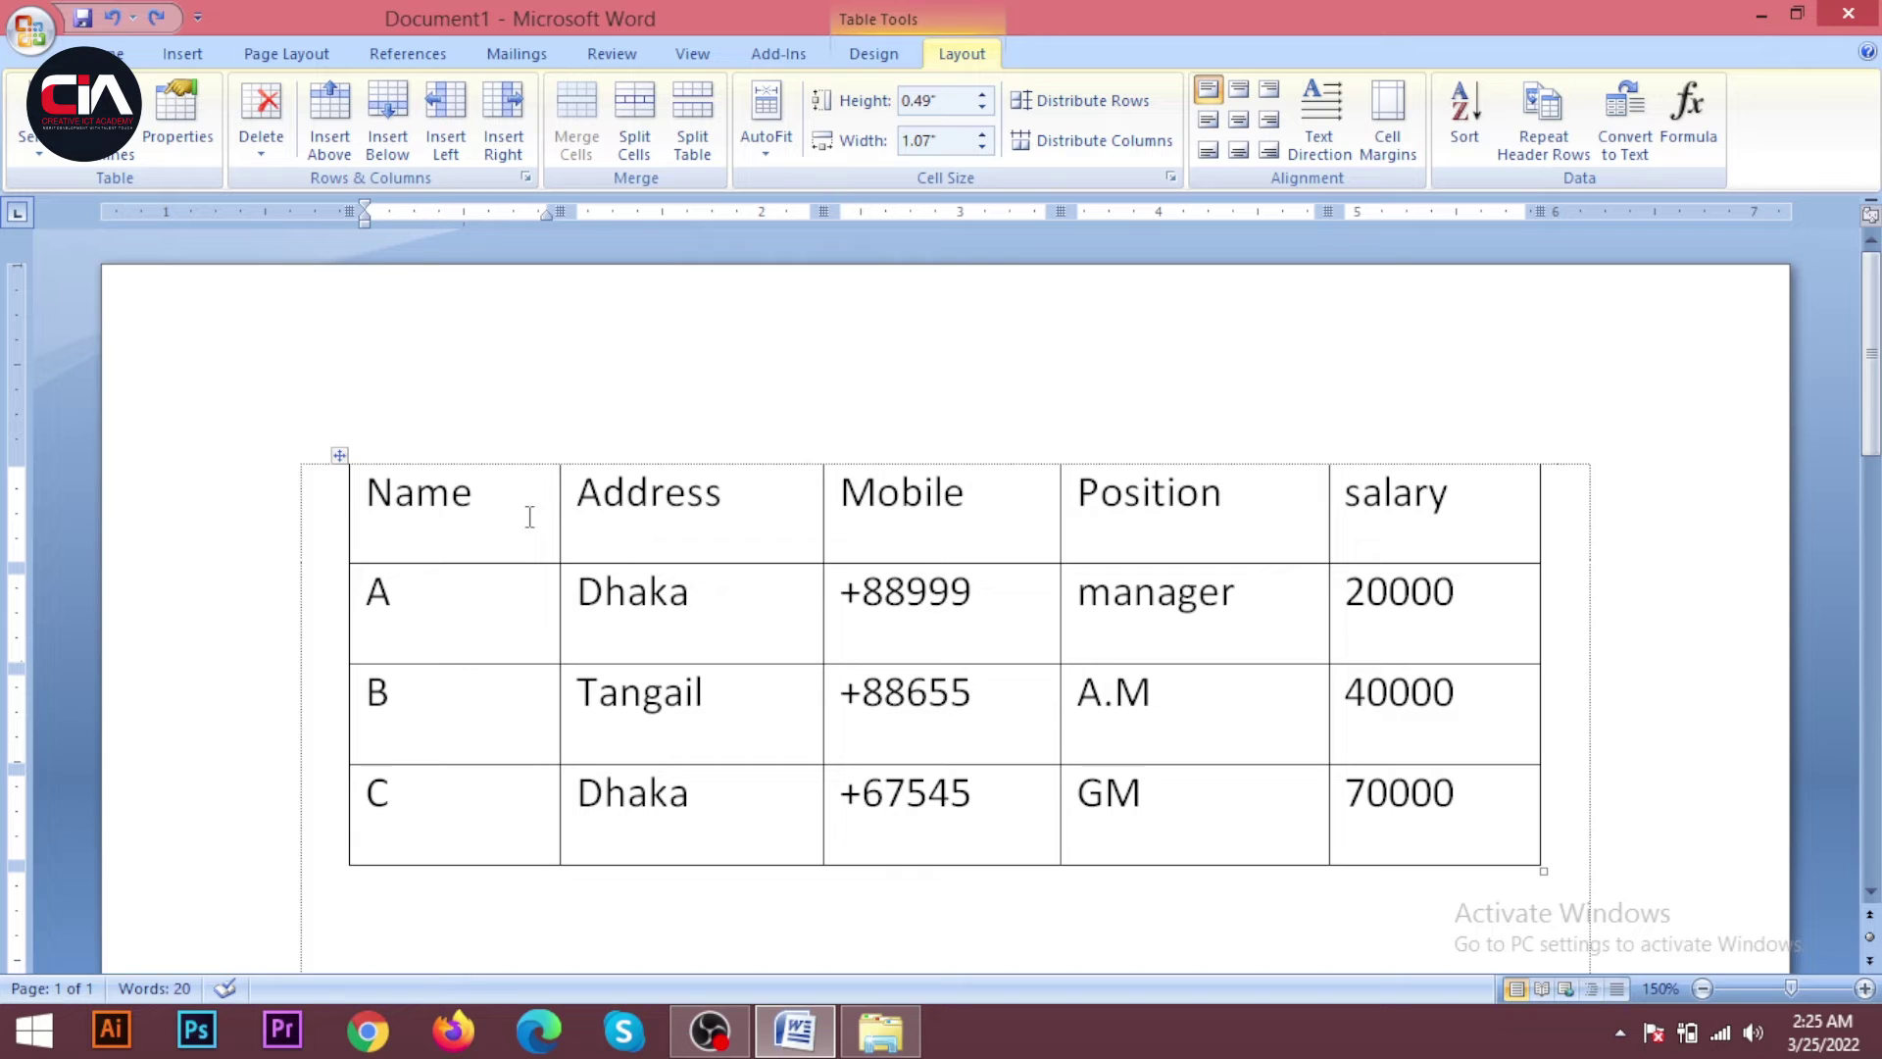
pyautogui.click(411, 602)
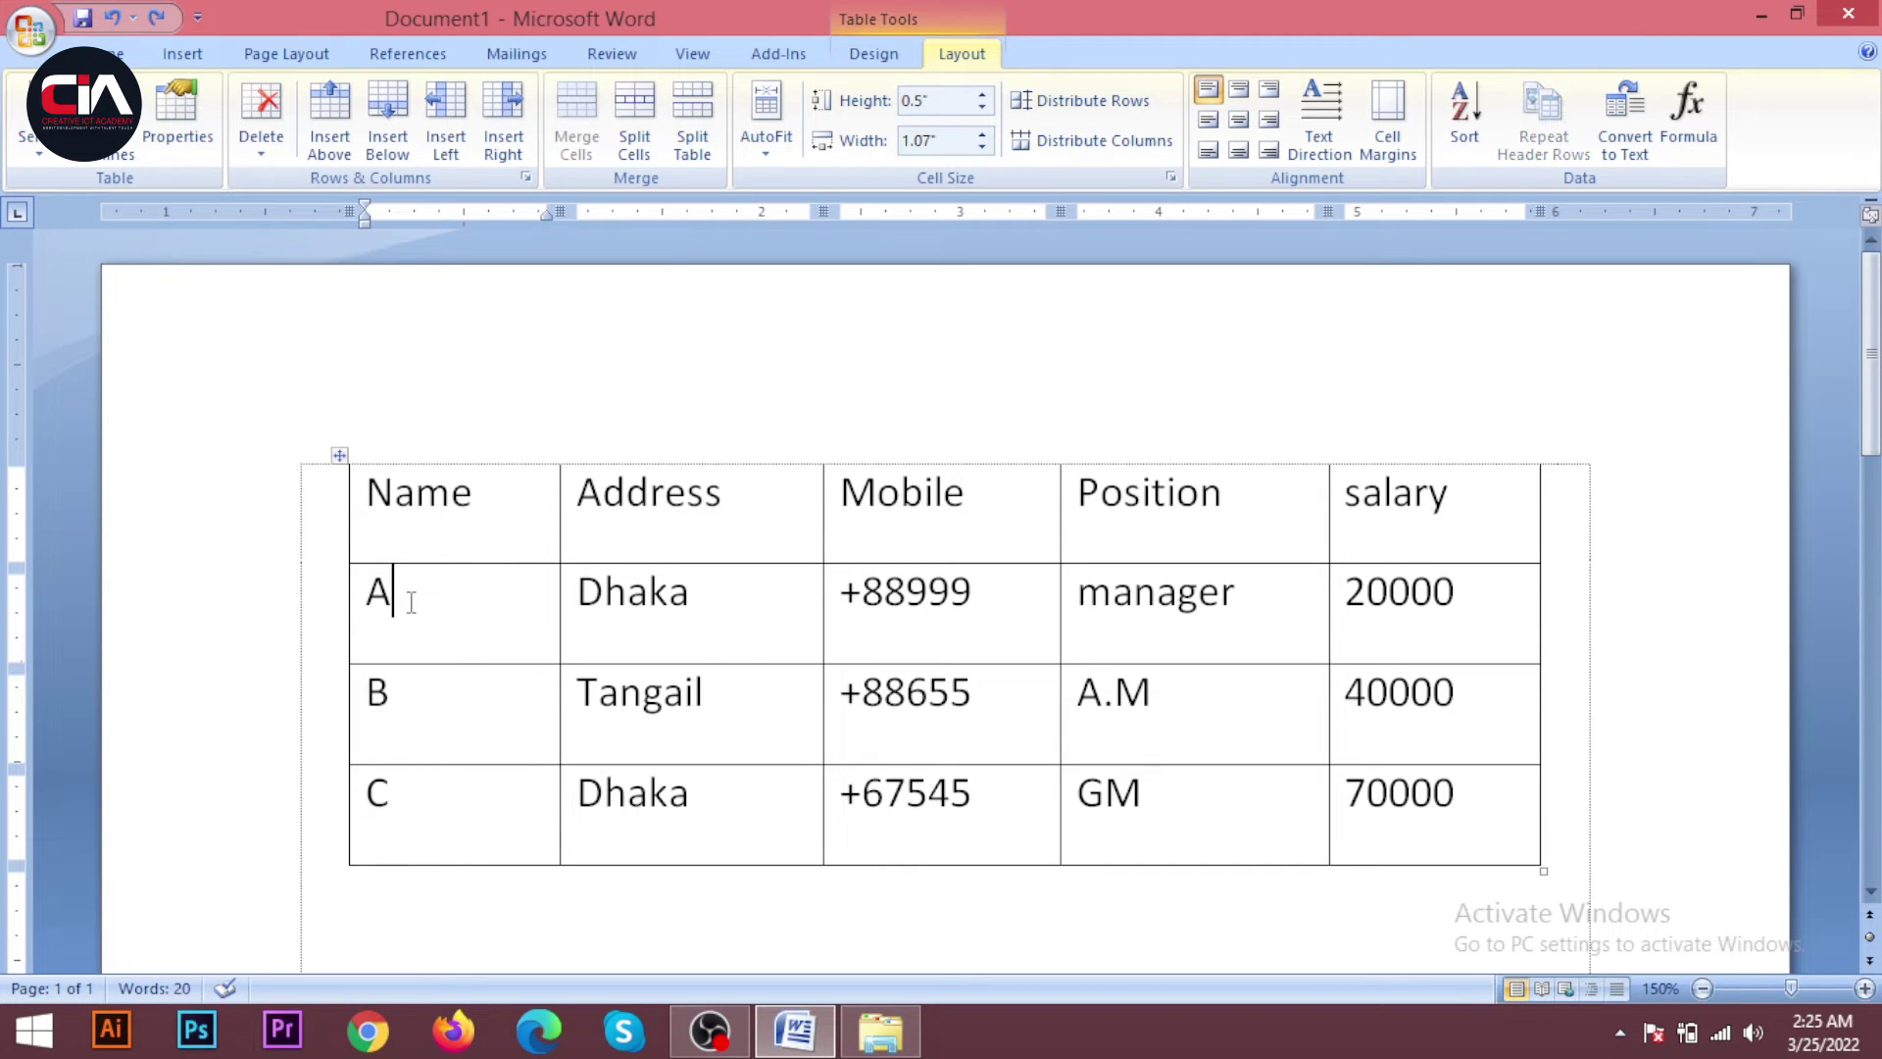
pyautogui.press('BackSpace')
pyautogui.write('b')
pyautogui.click(413, 685)
pyautogui.press('BackSpace')
pyautogui.write('c')
pyautogui.click(429, 776)
pyautogui.press('BackSpace')
pyautogui.write('d')
pyautogui.click(478, 495)
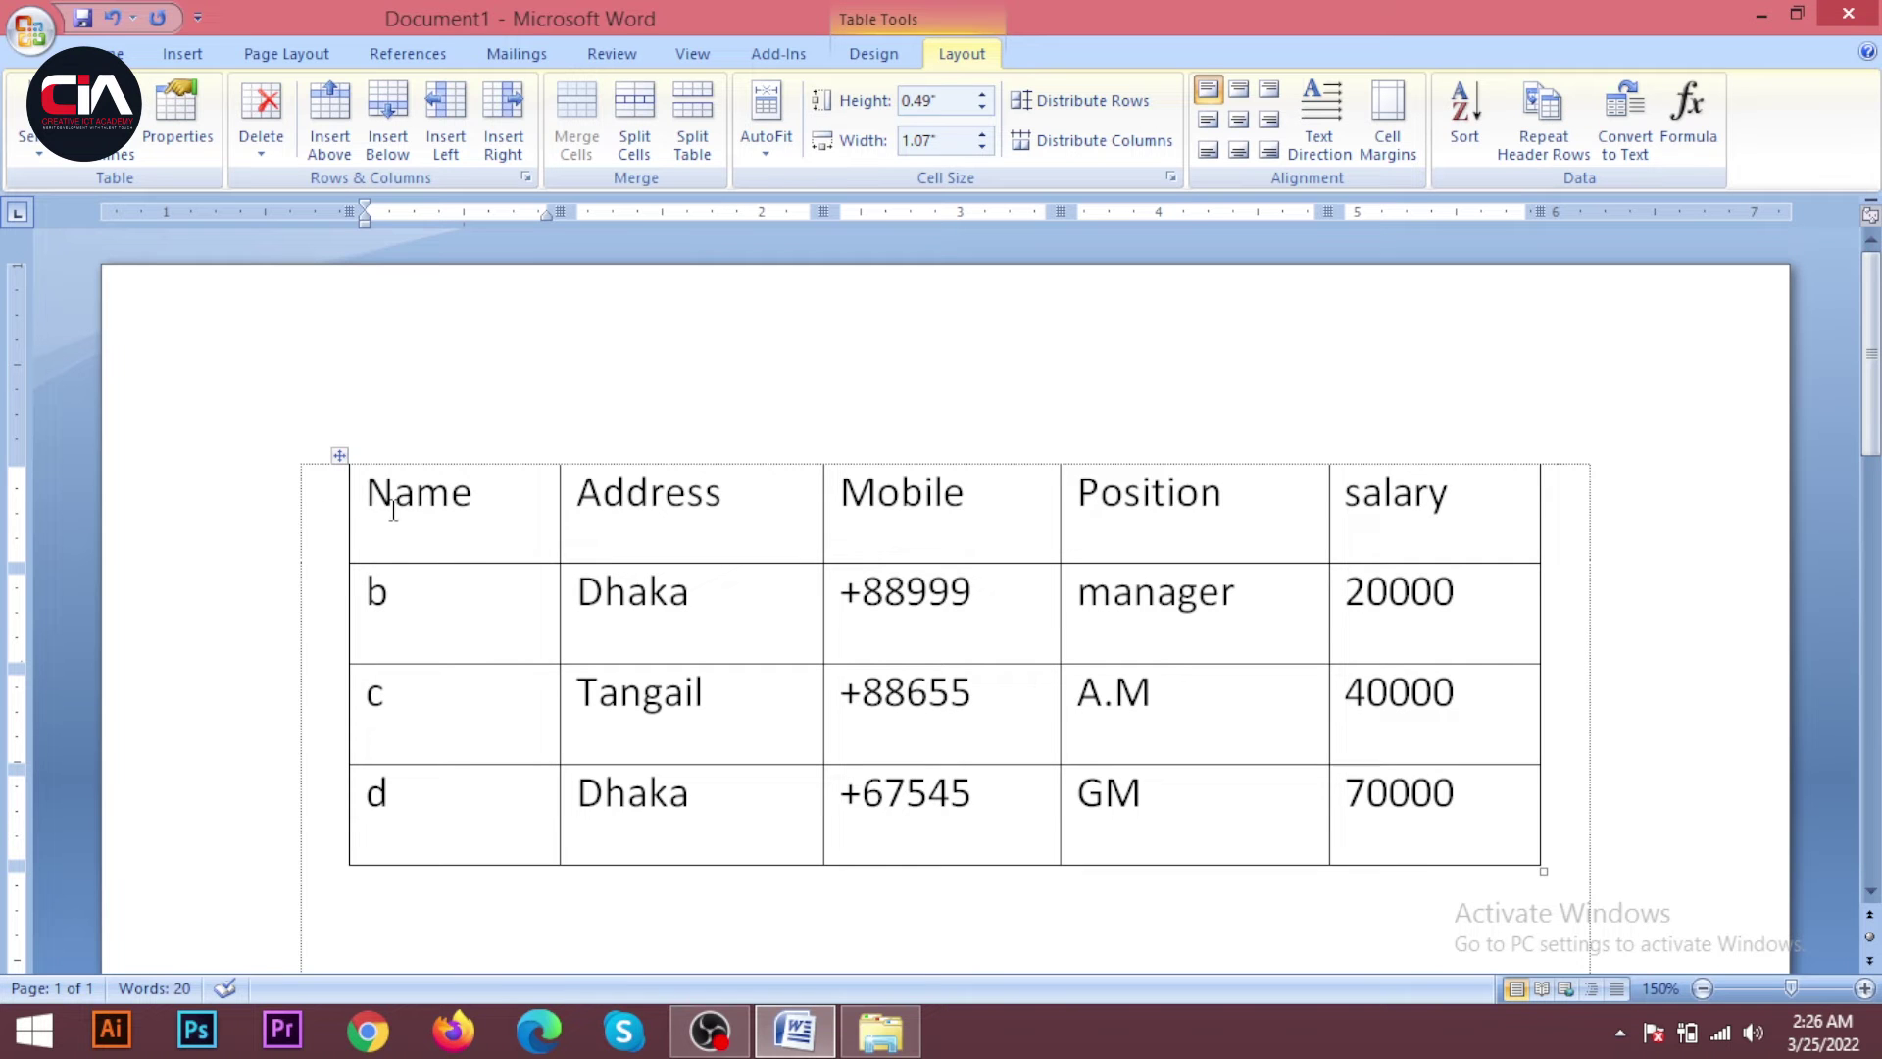
pyautogui.press('Left')
pyautogui.click(454, 637)
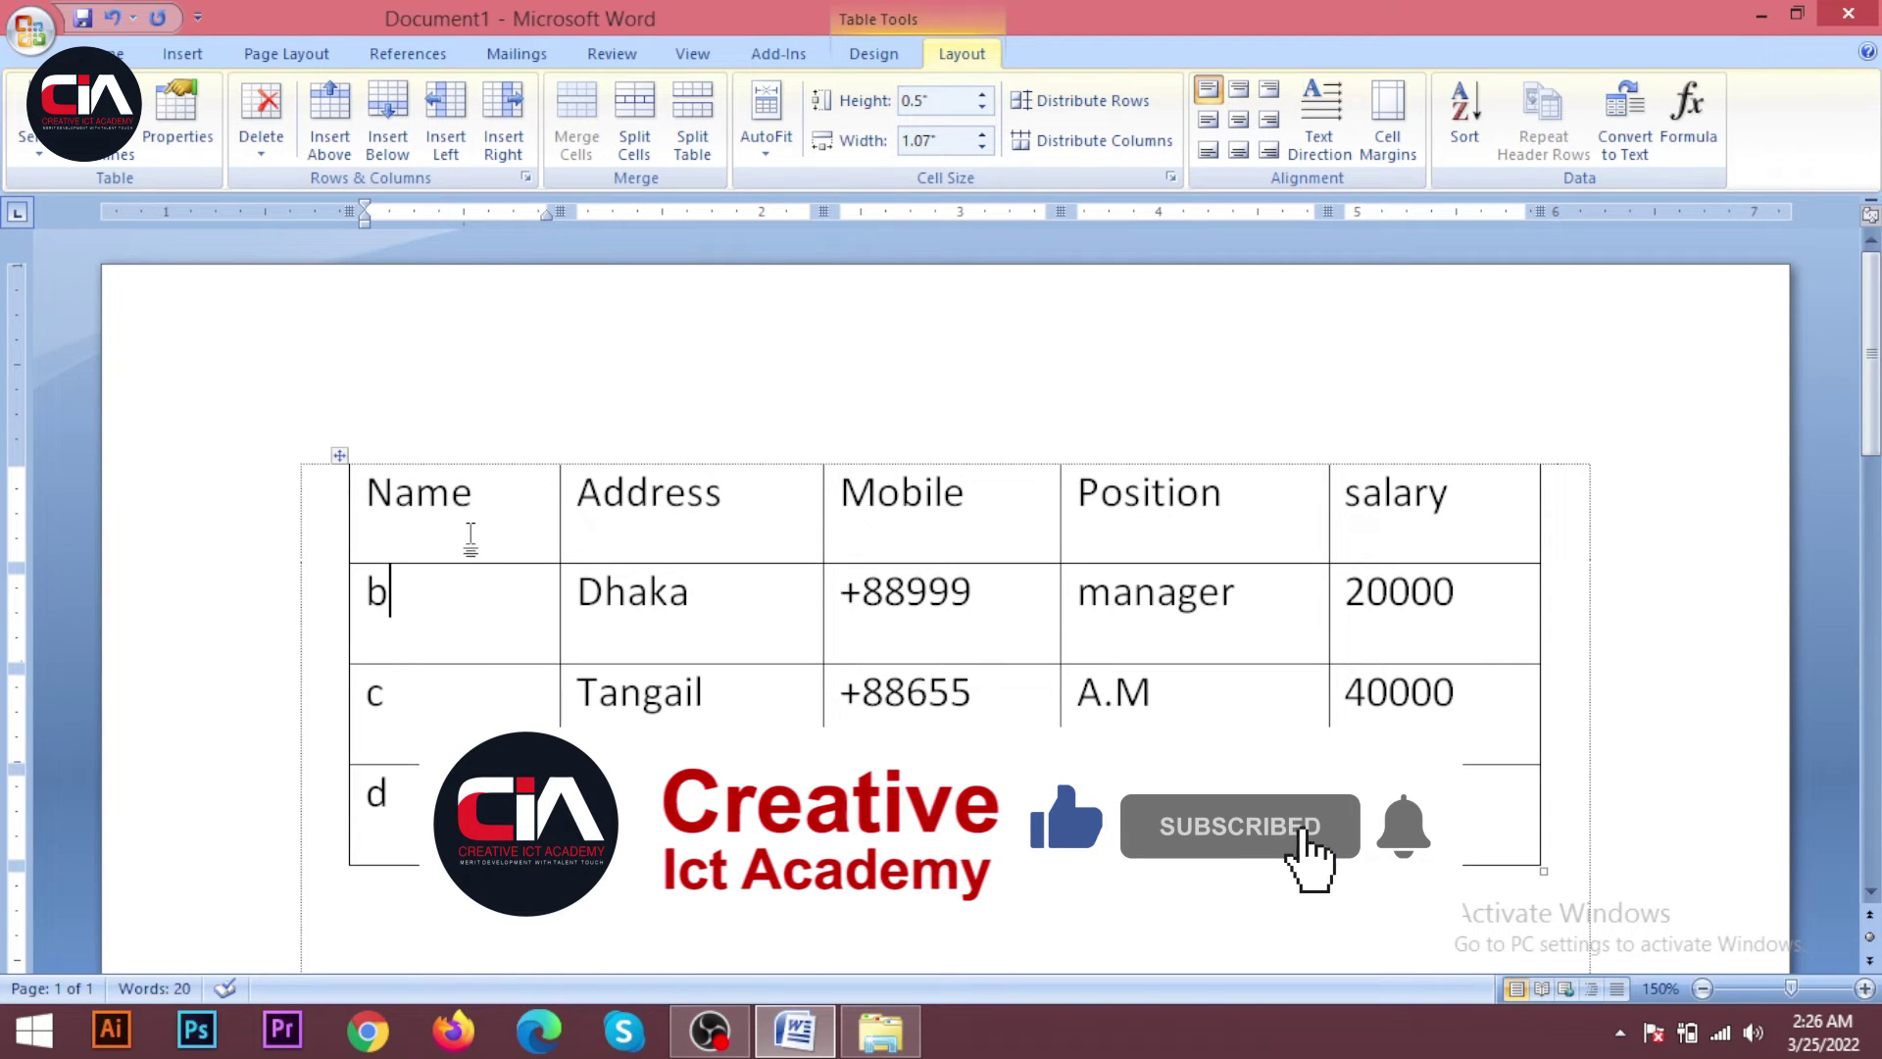
pyautogui.click(506, 500)
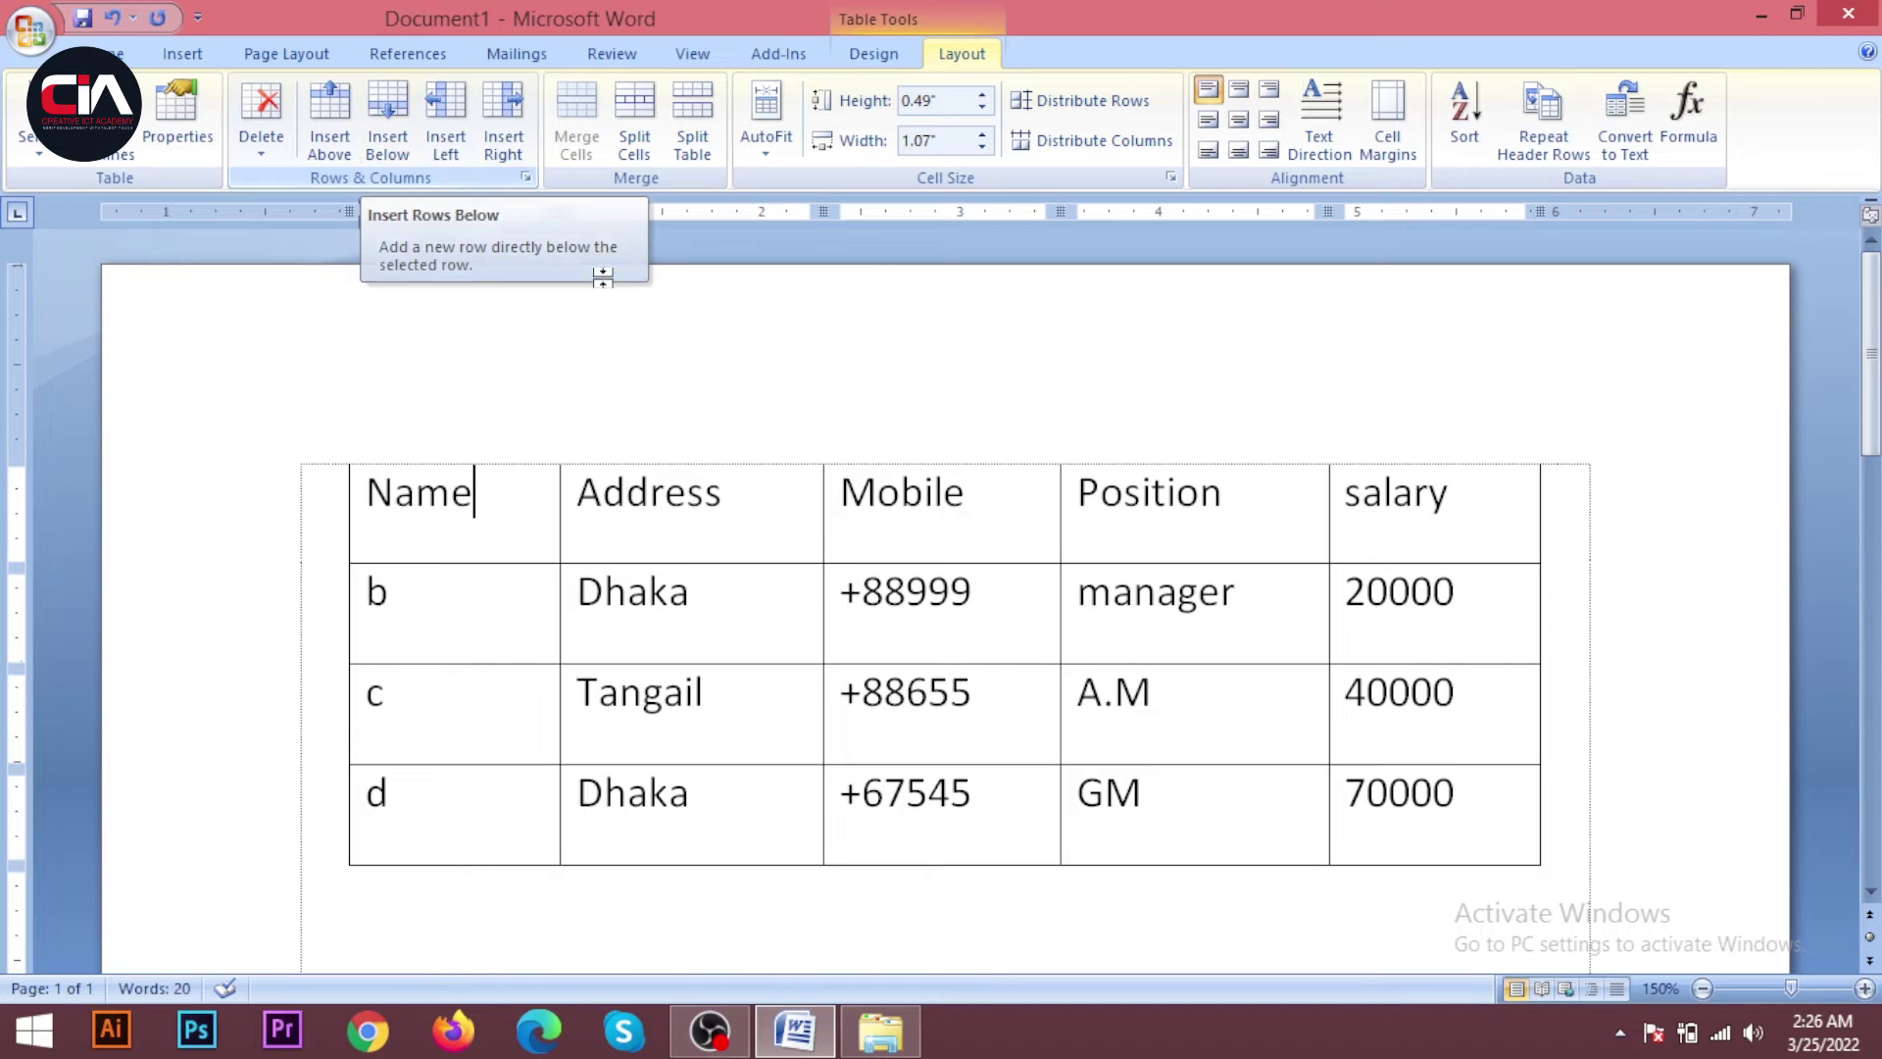
pyautogui.moveTo(503, 507); pyautogui.dragTo(833, 495)
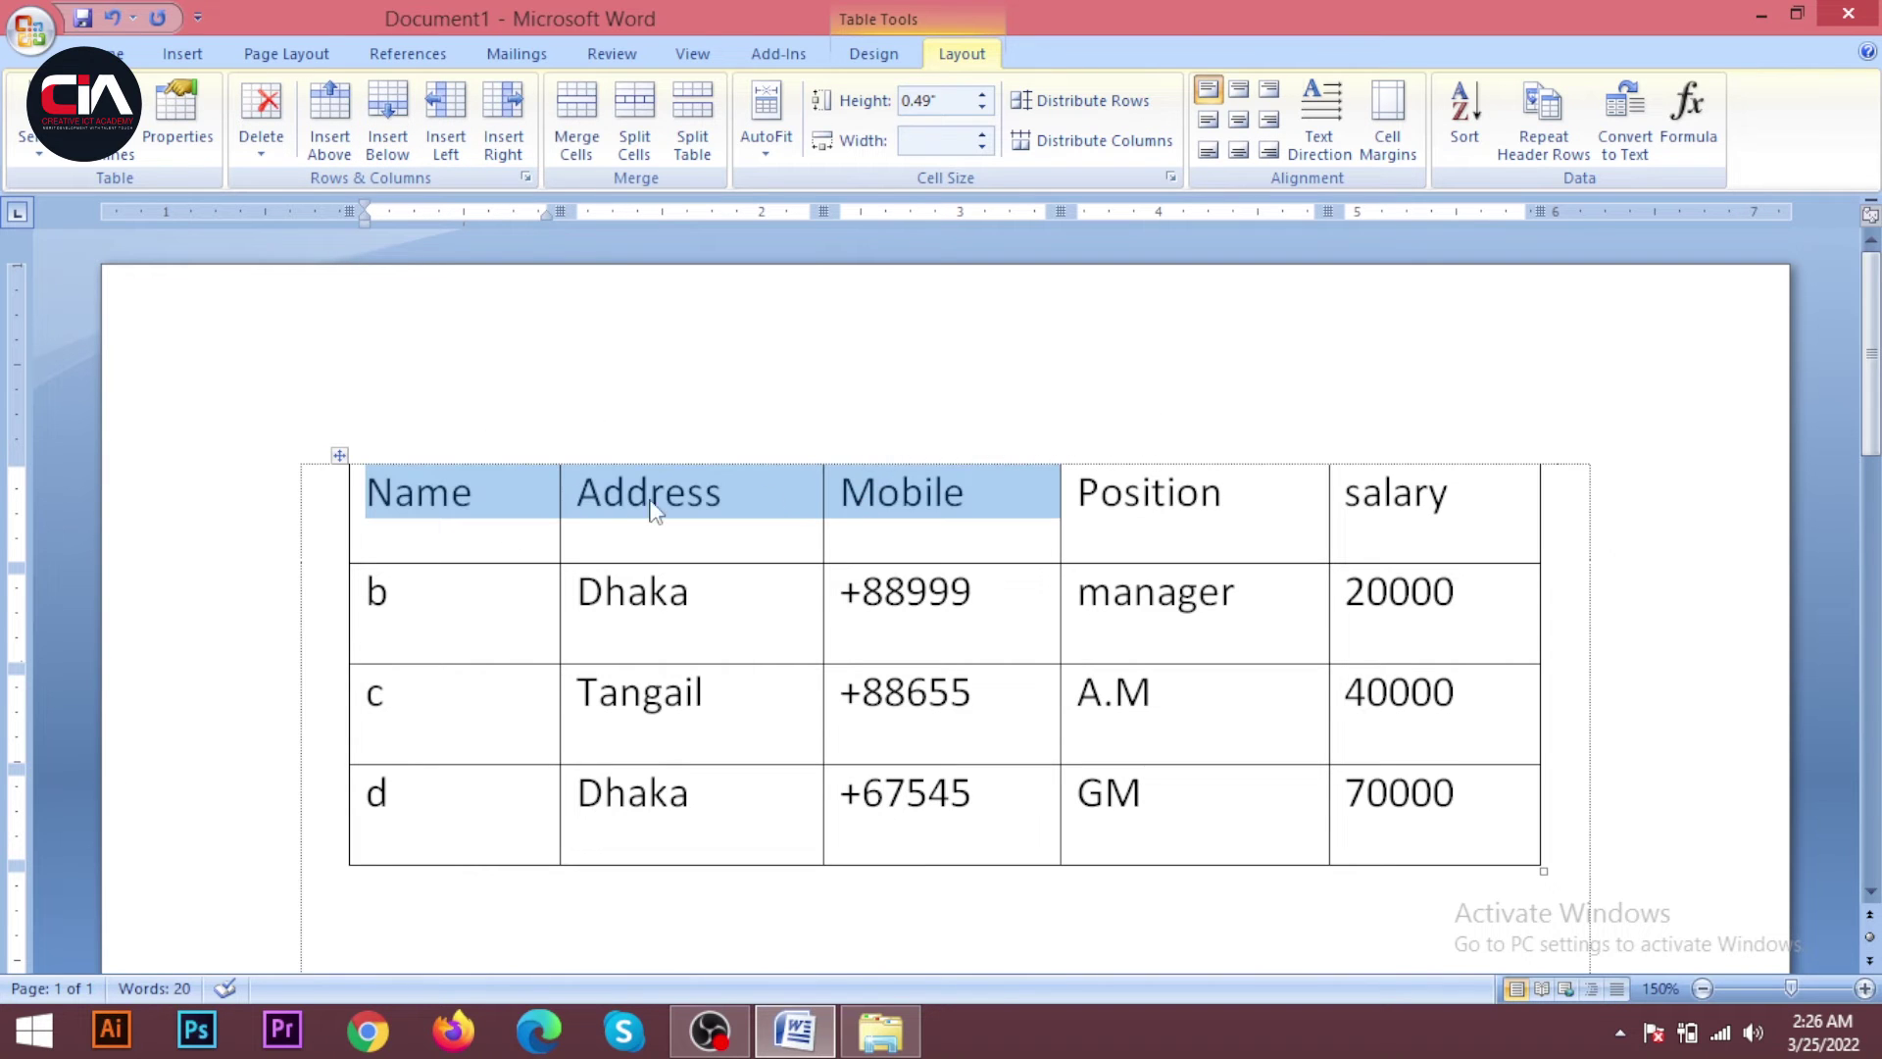
pyautogui.click(503, 498)
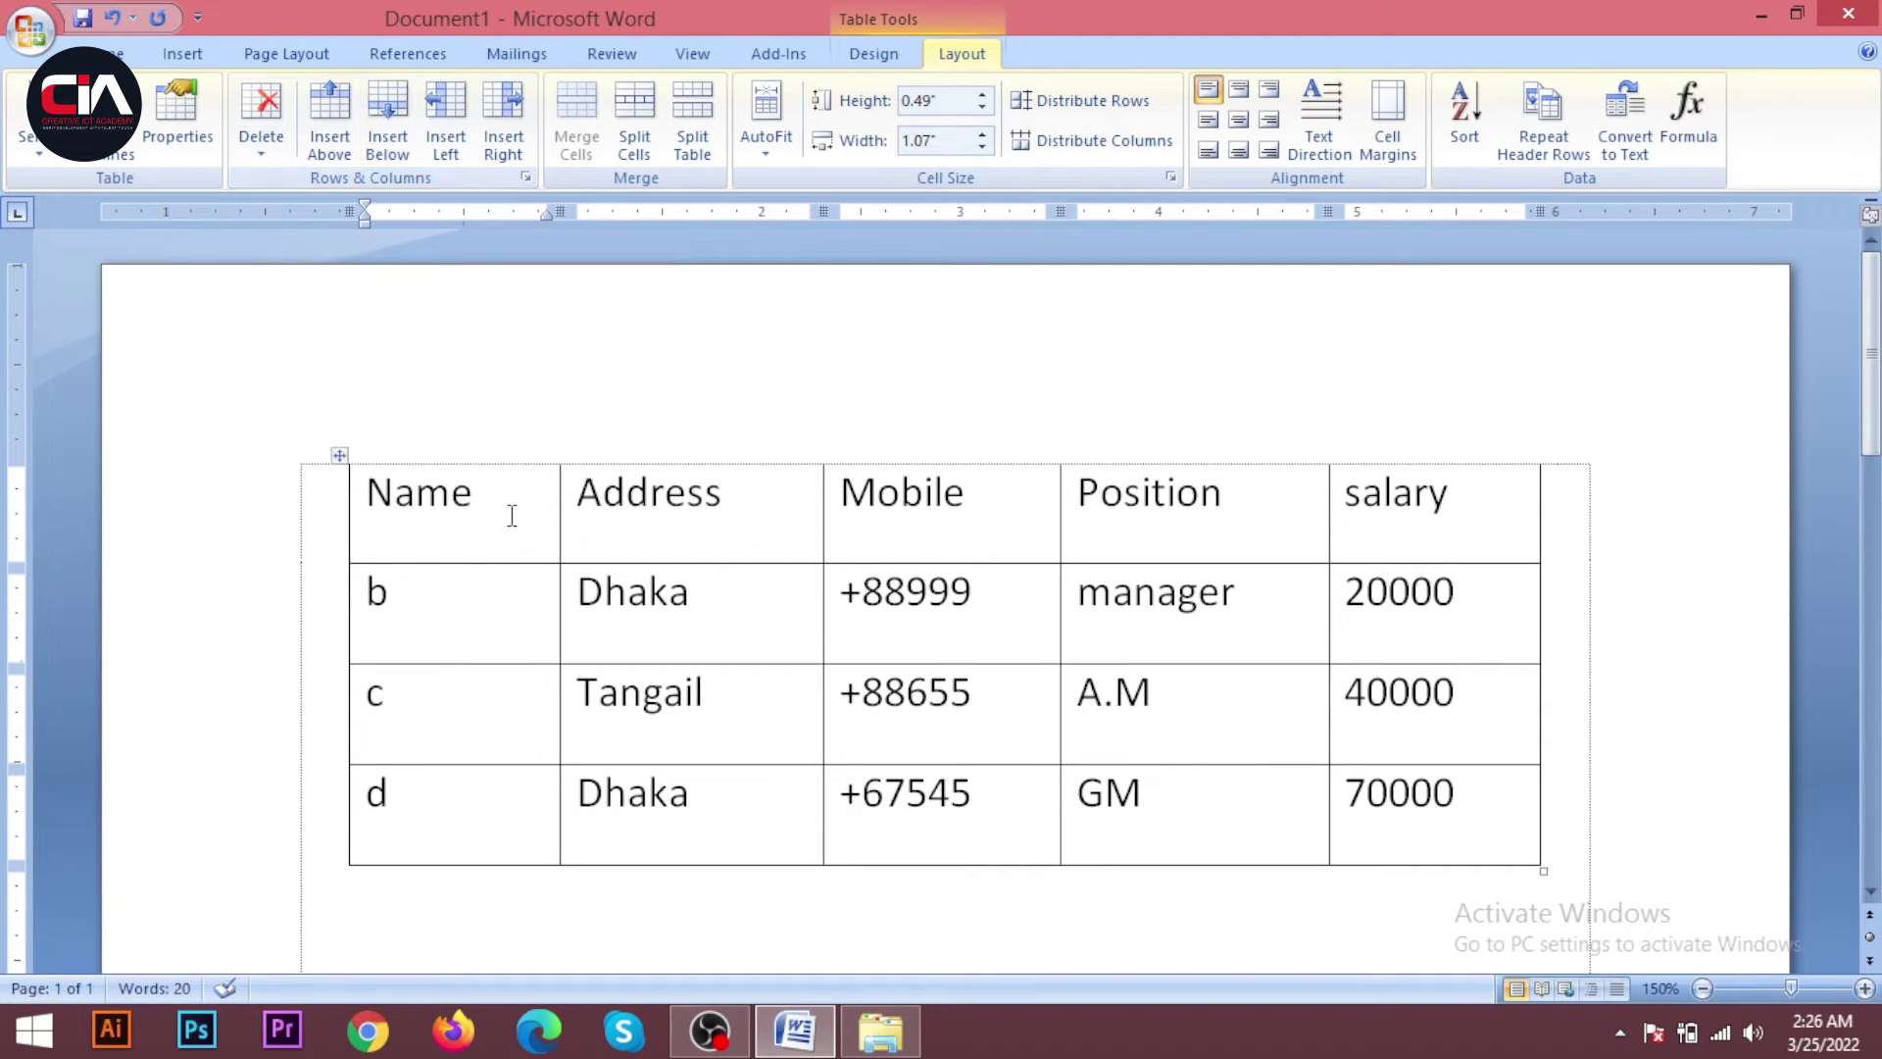
pyautogui.click(390, 122)
pyautogui.click(498, 619)
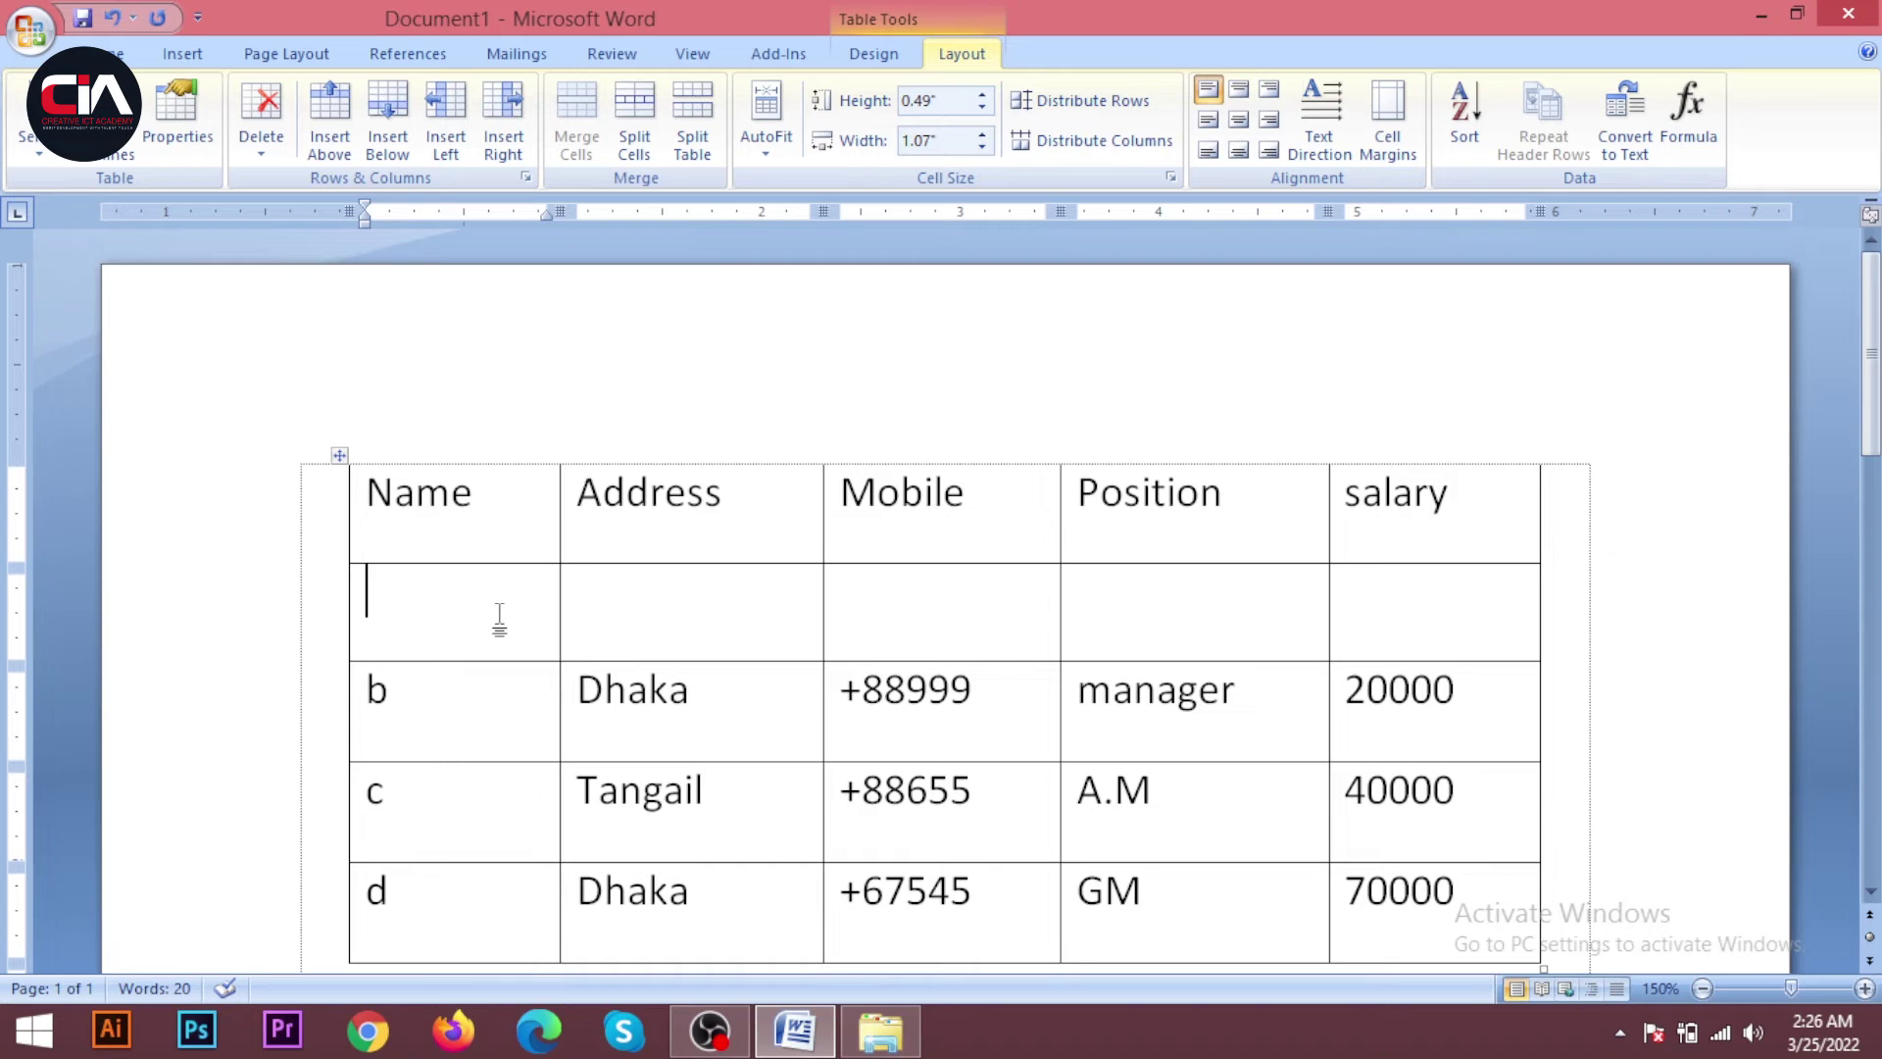
pyautogui.hotkey('ctrl', 'z')
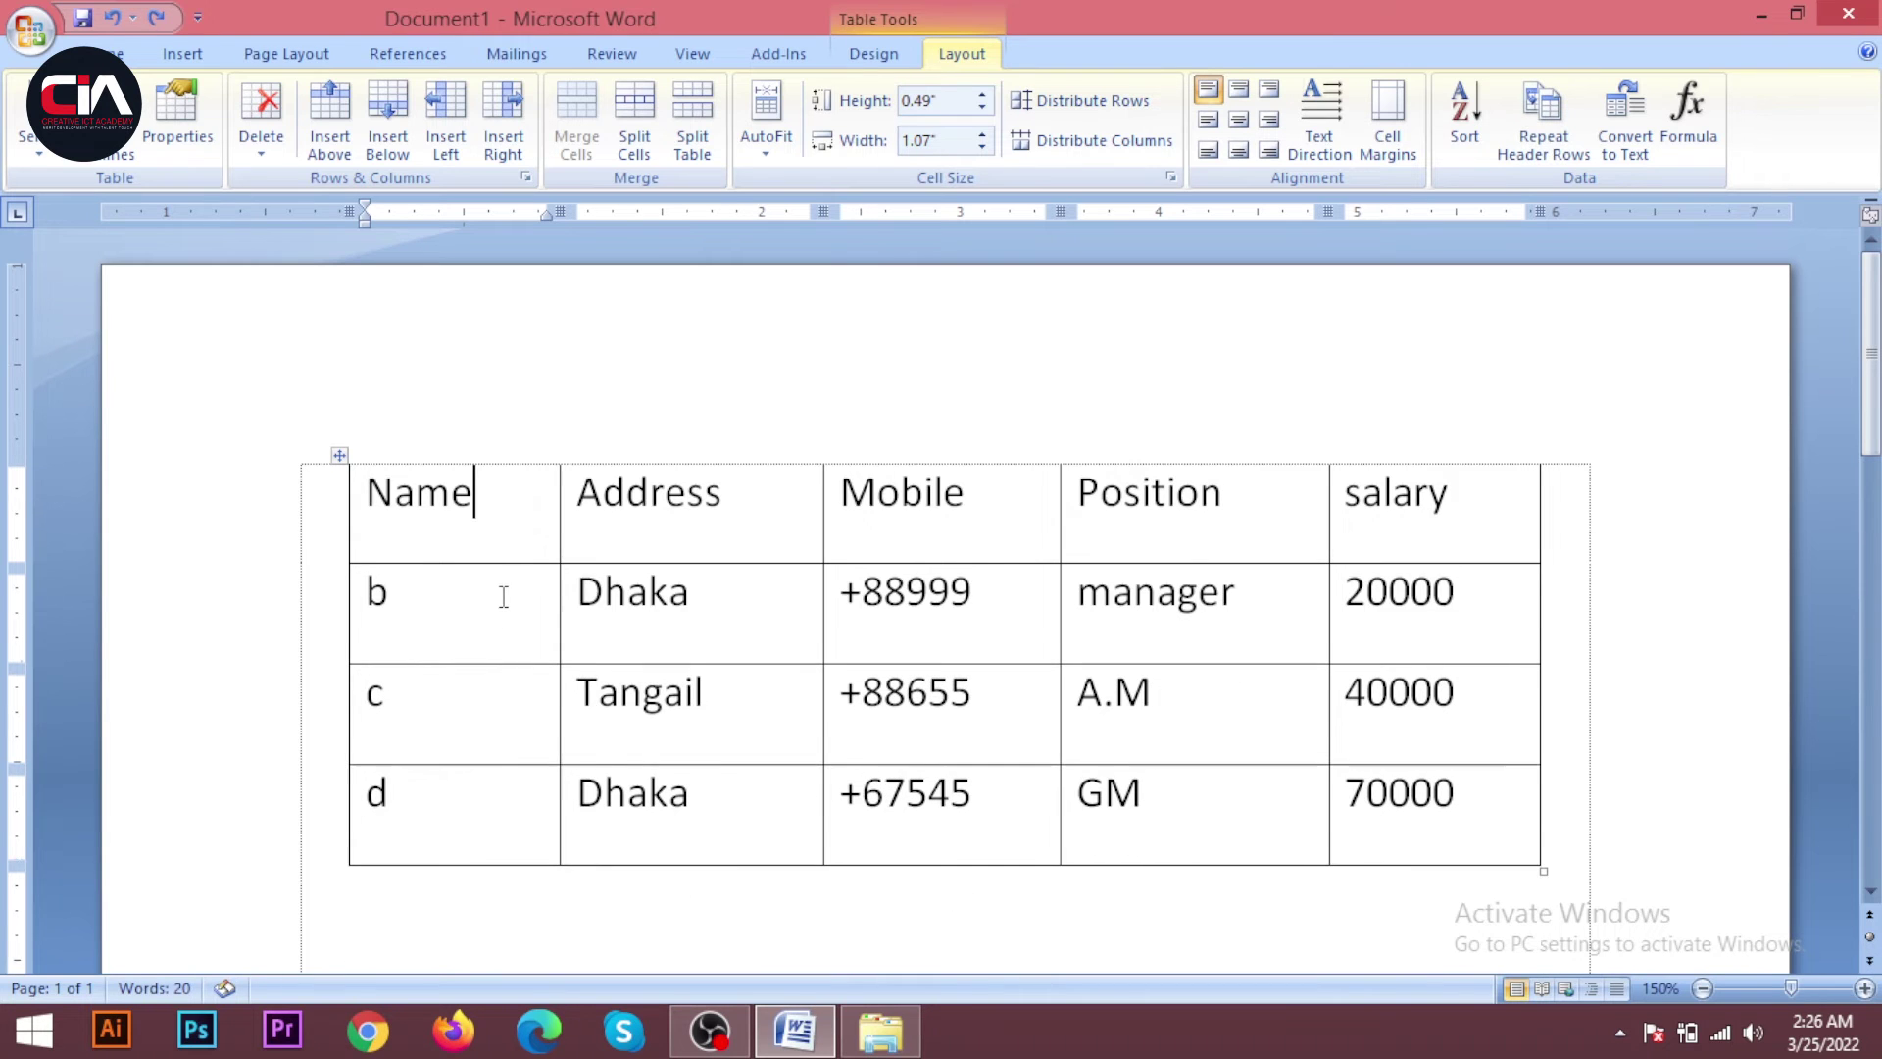
pyautogui.click(428, 598)
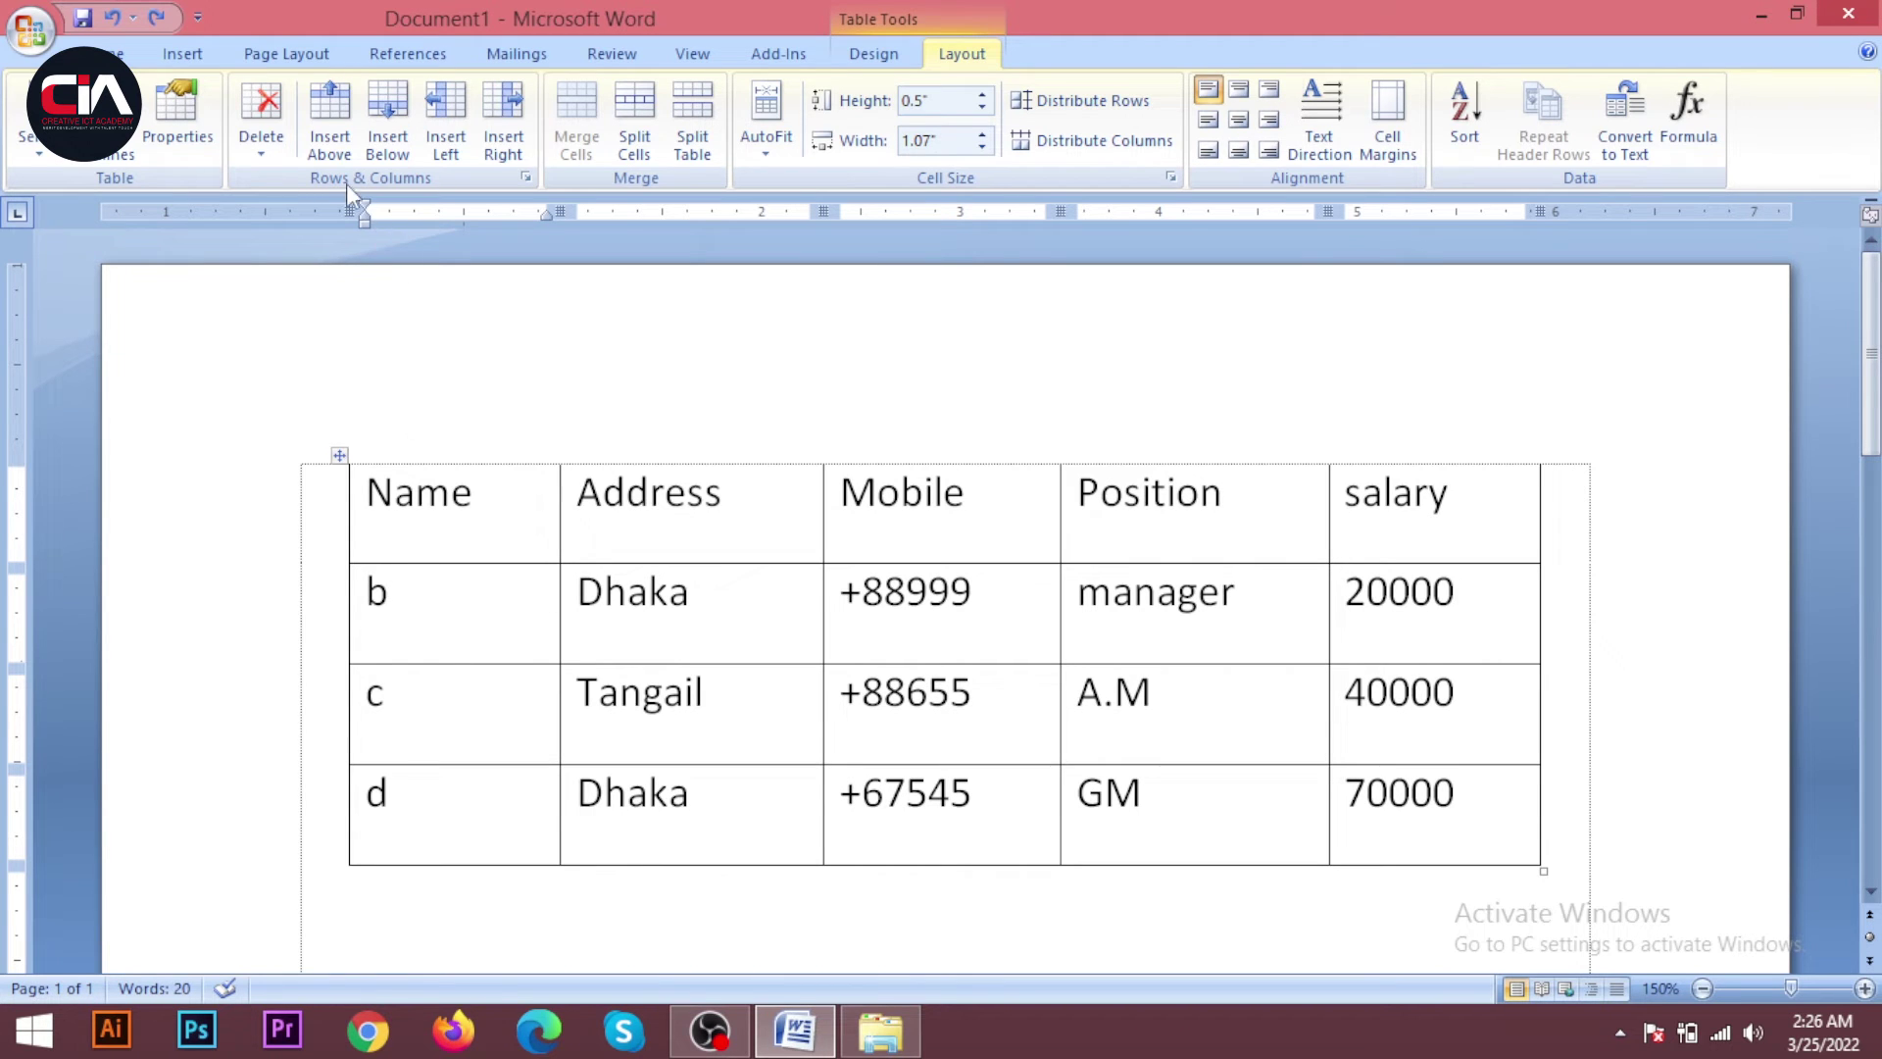
pyautogui.click(333, 137)
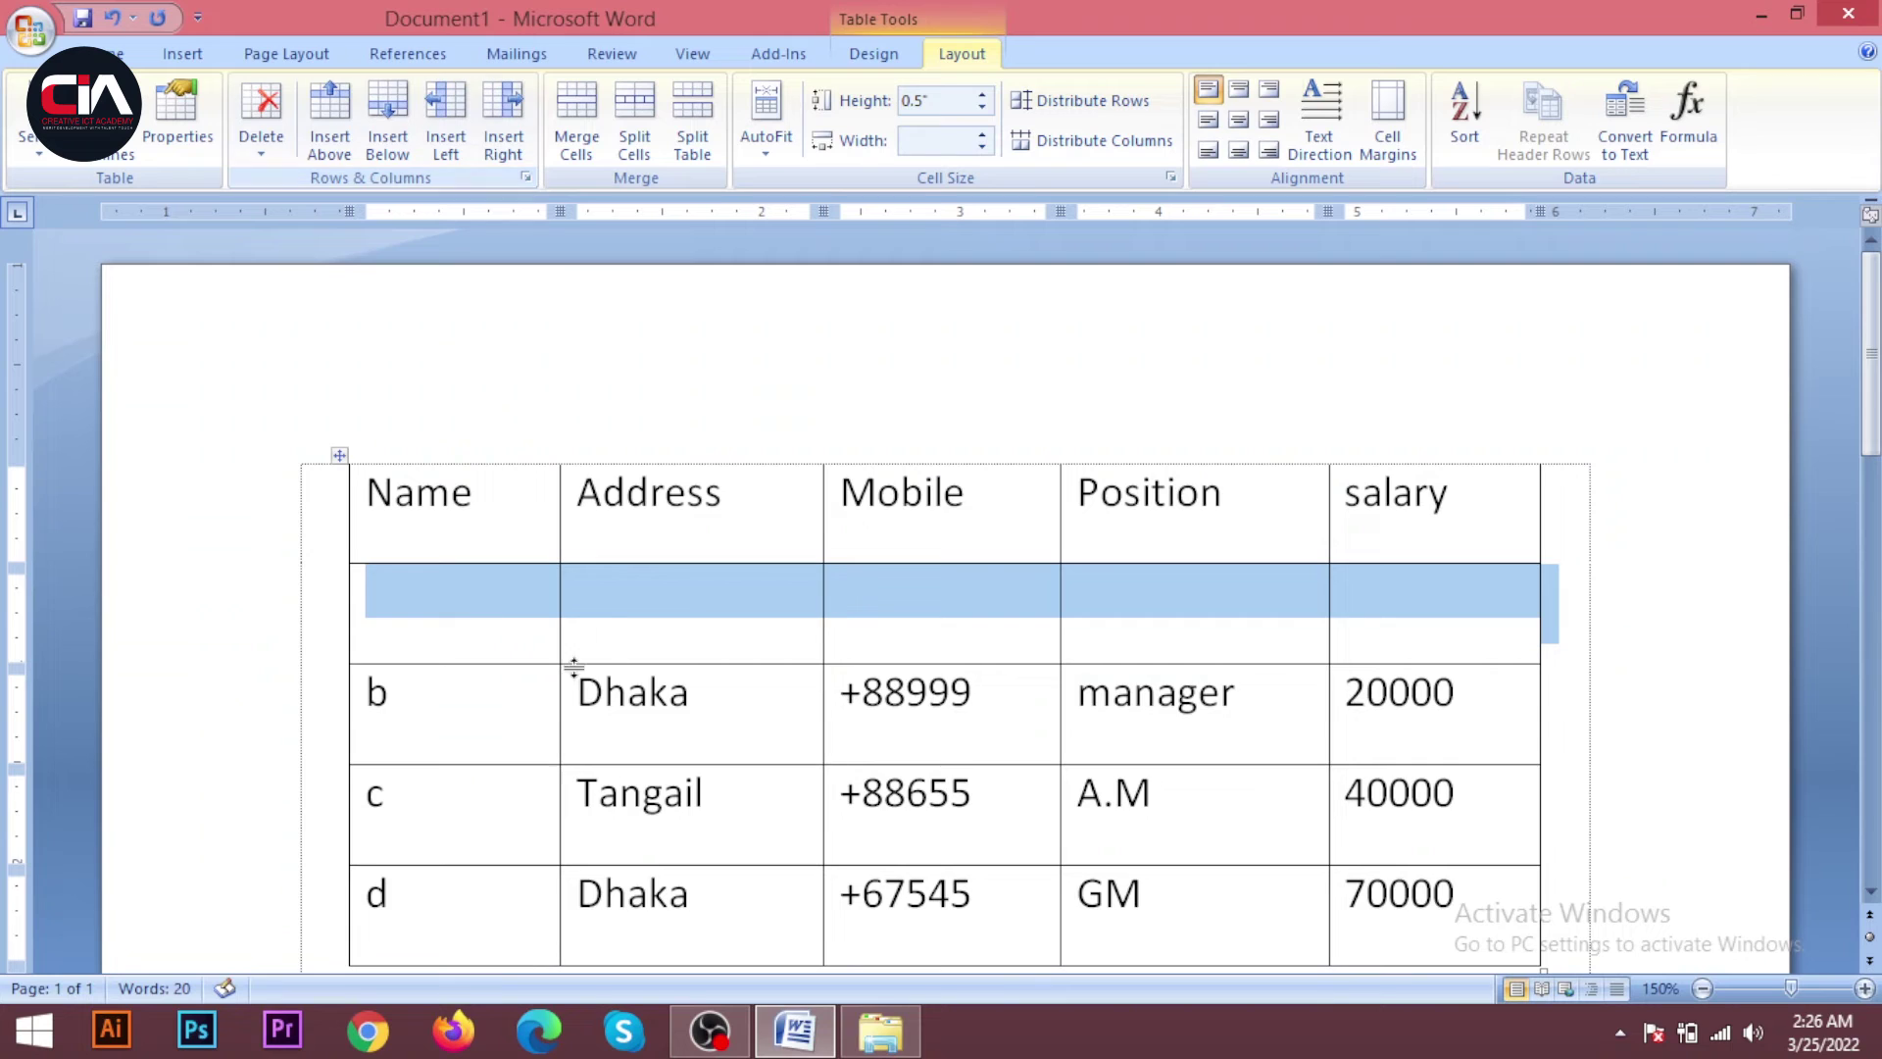
pyautogui.click(514, 625)
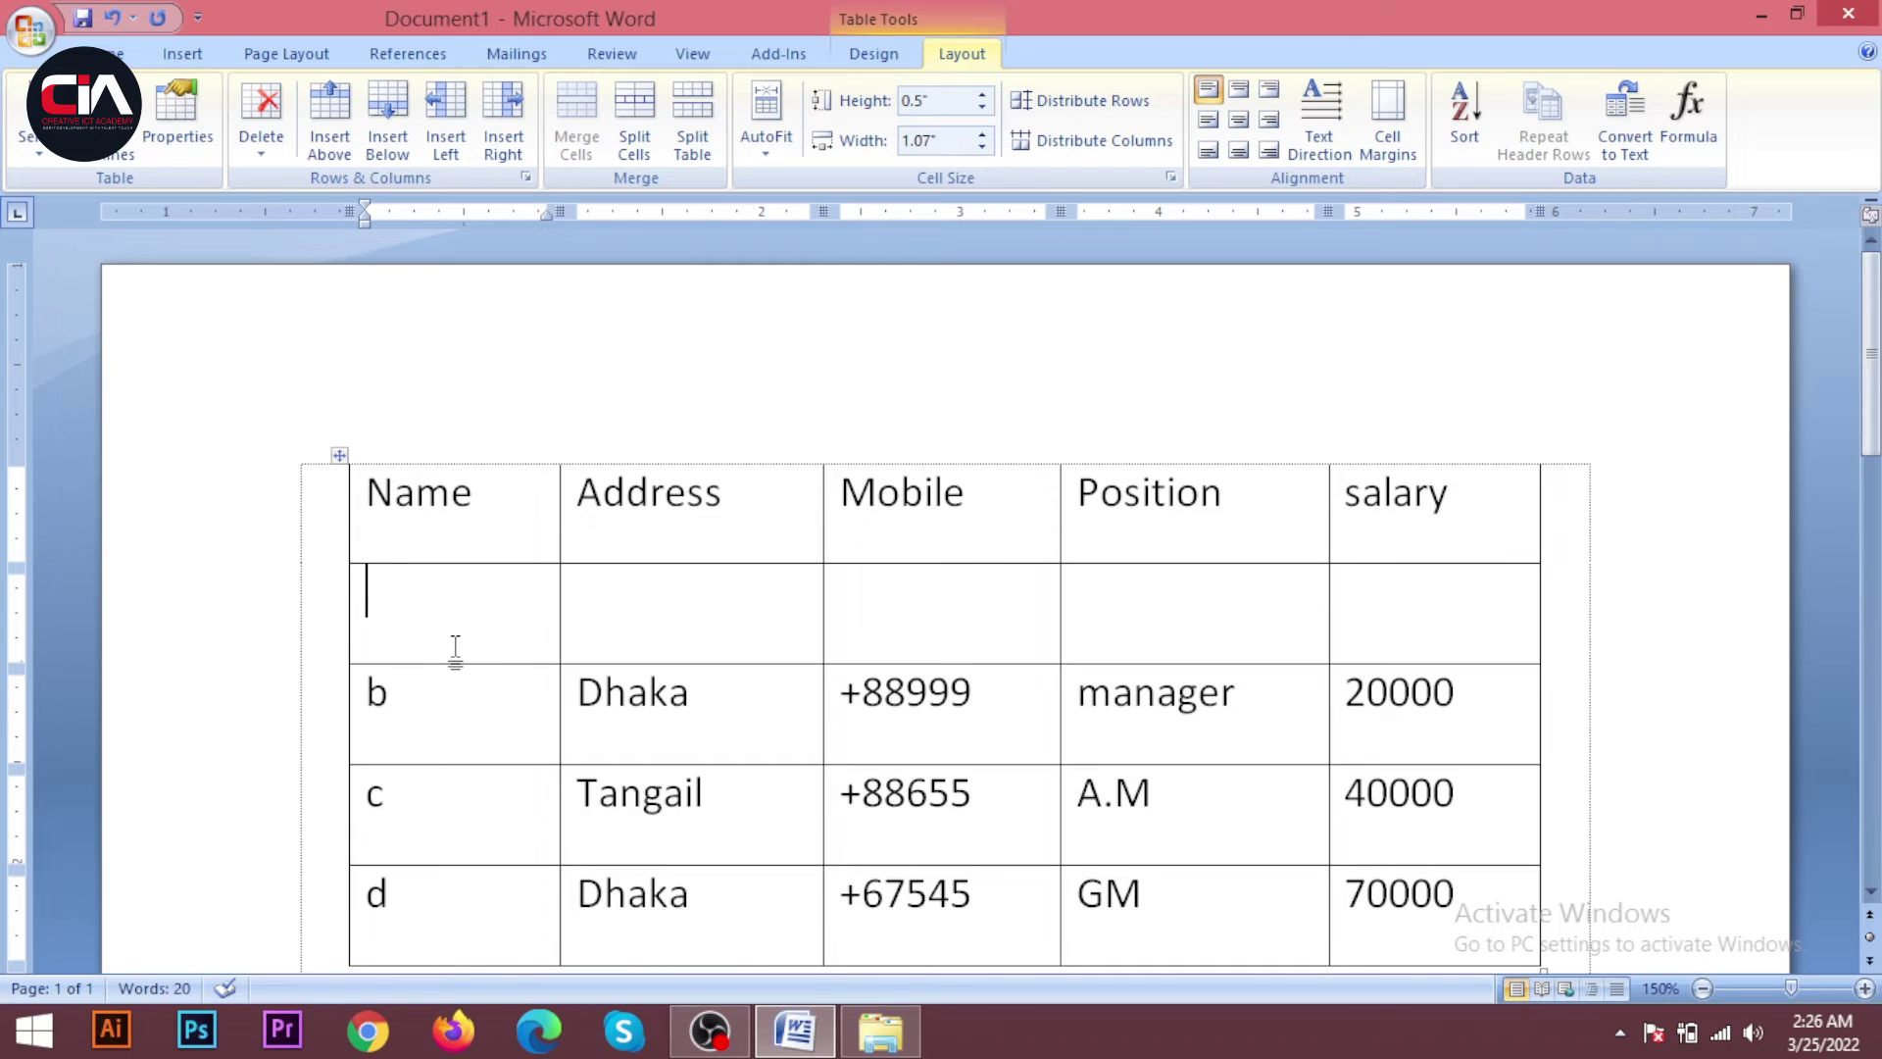
pyautogui.hotkey('ctrl', 'z')
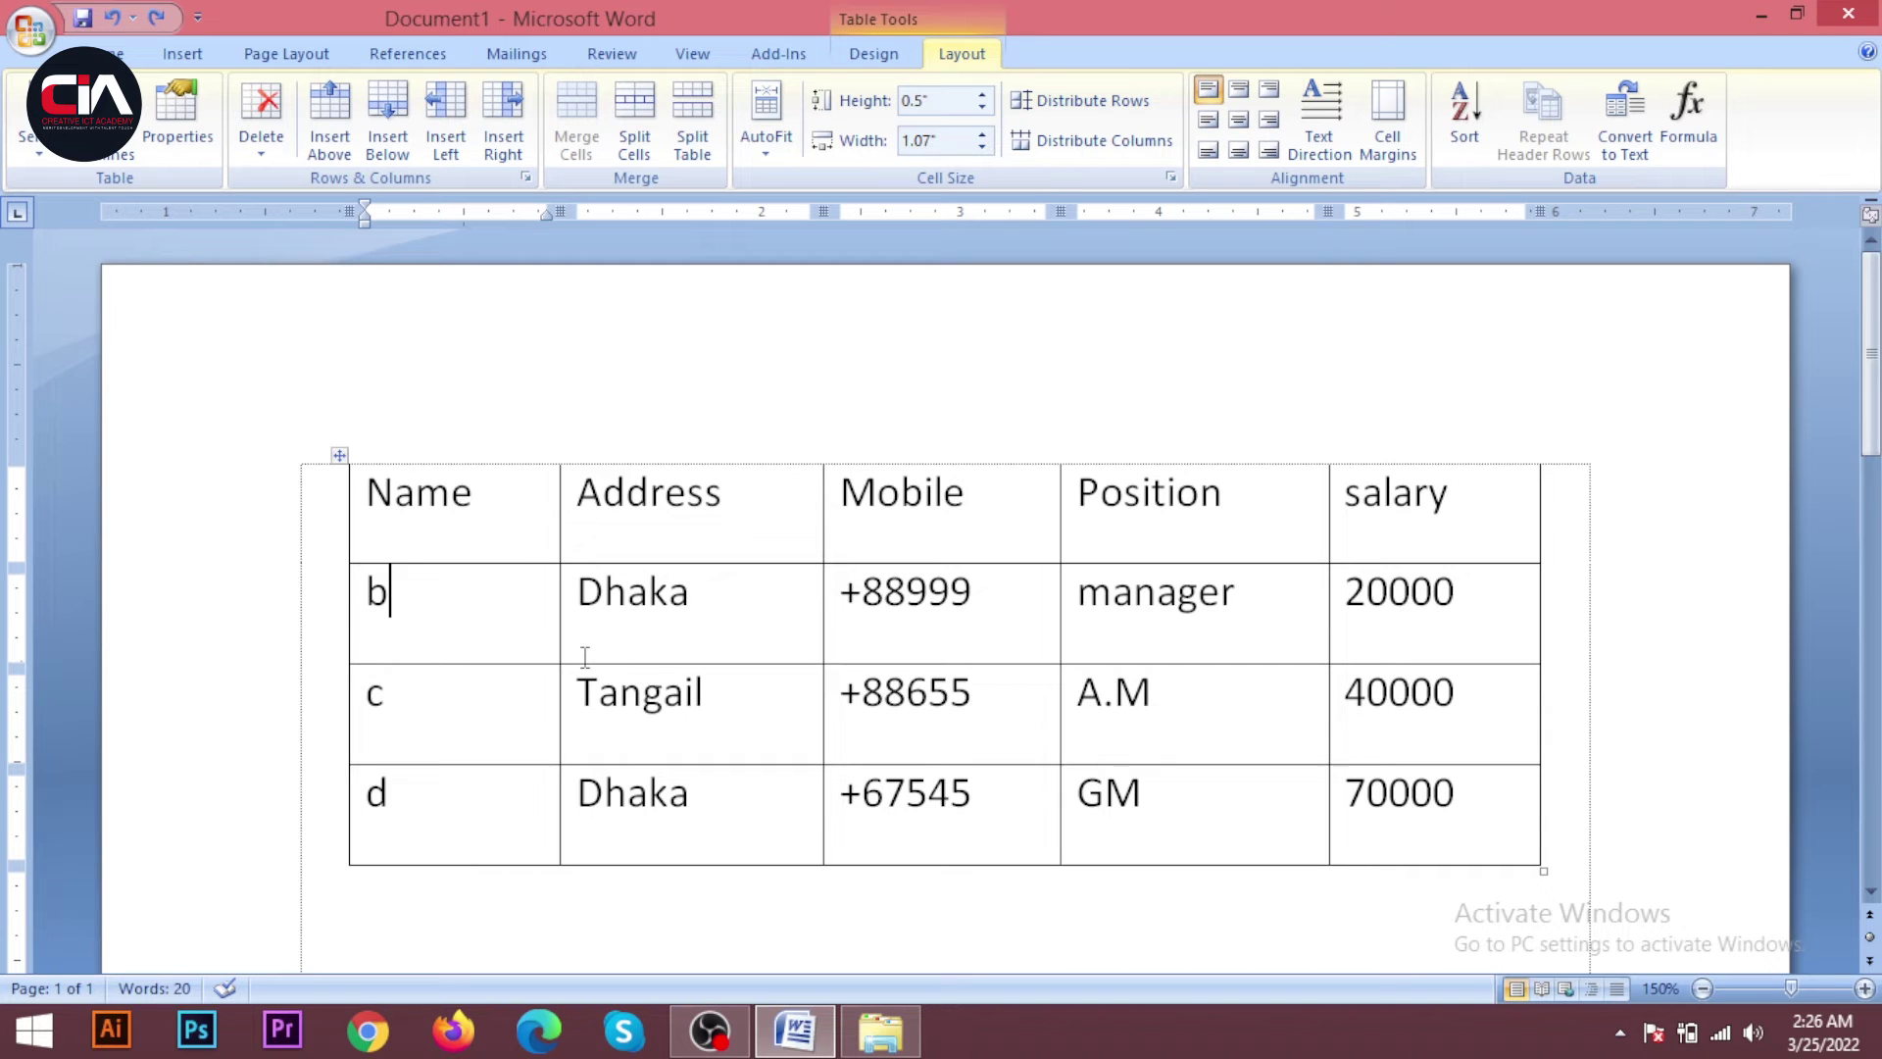
pyautogui.moveTo(508, 538); pyautogui.dragTo(508, 845)
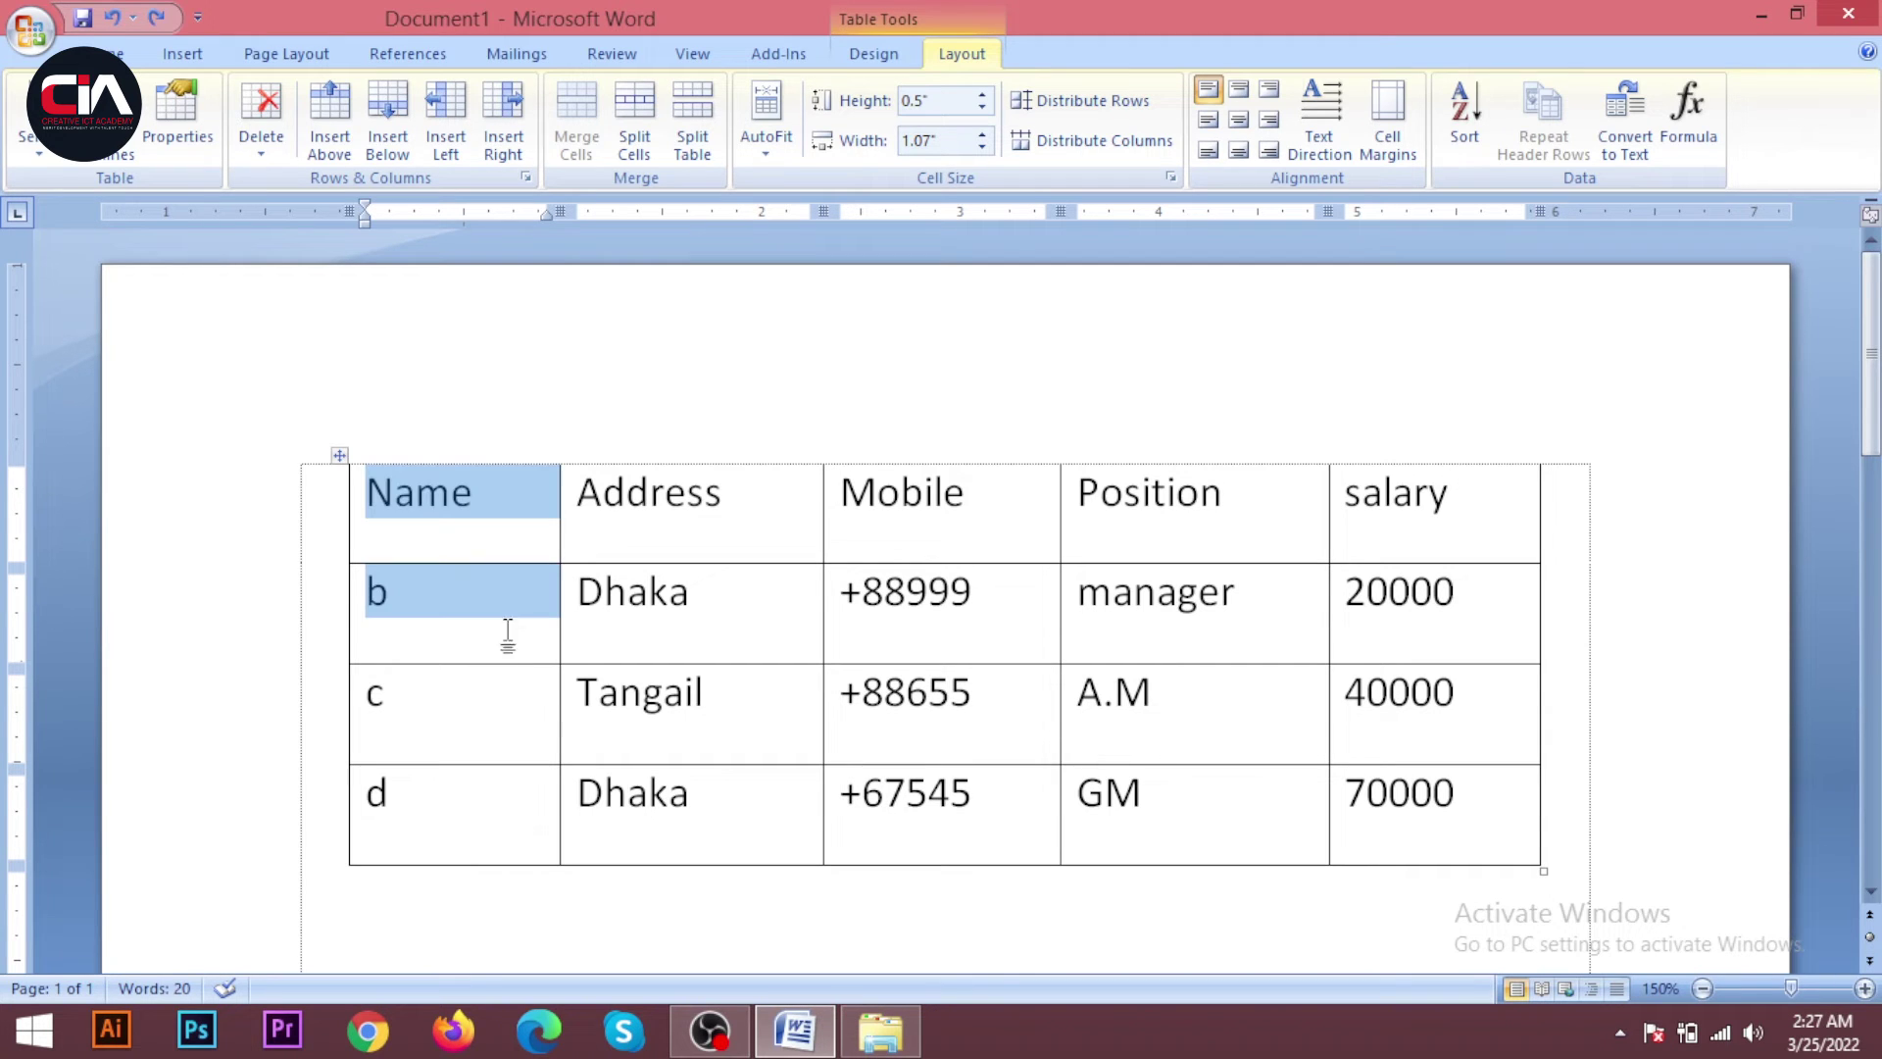
pyautogui.moveTo(785, 525); pyautogui.dragTo(789, 789)
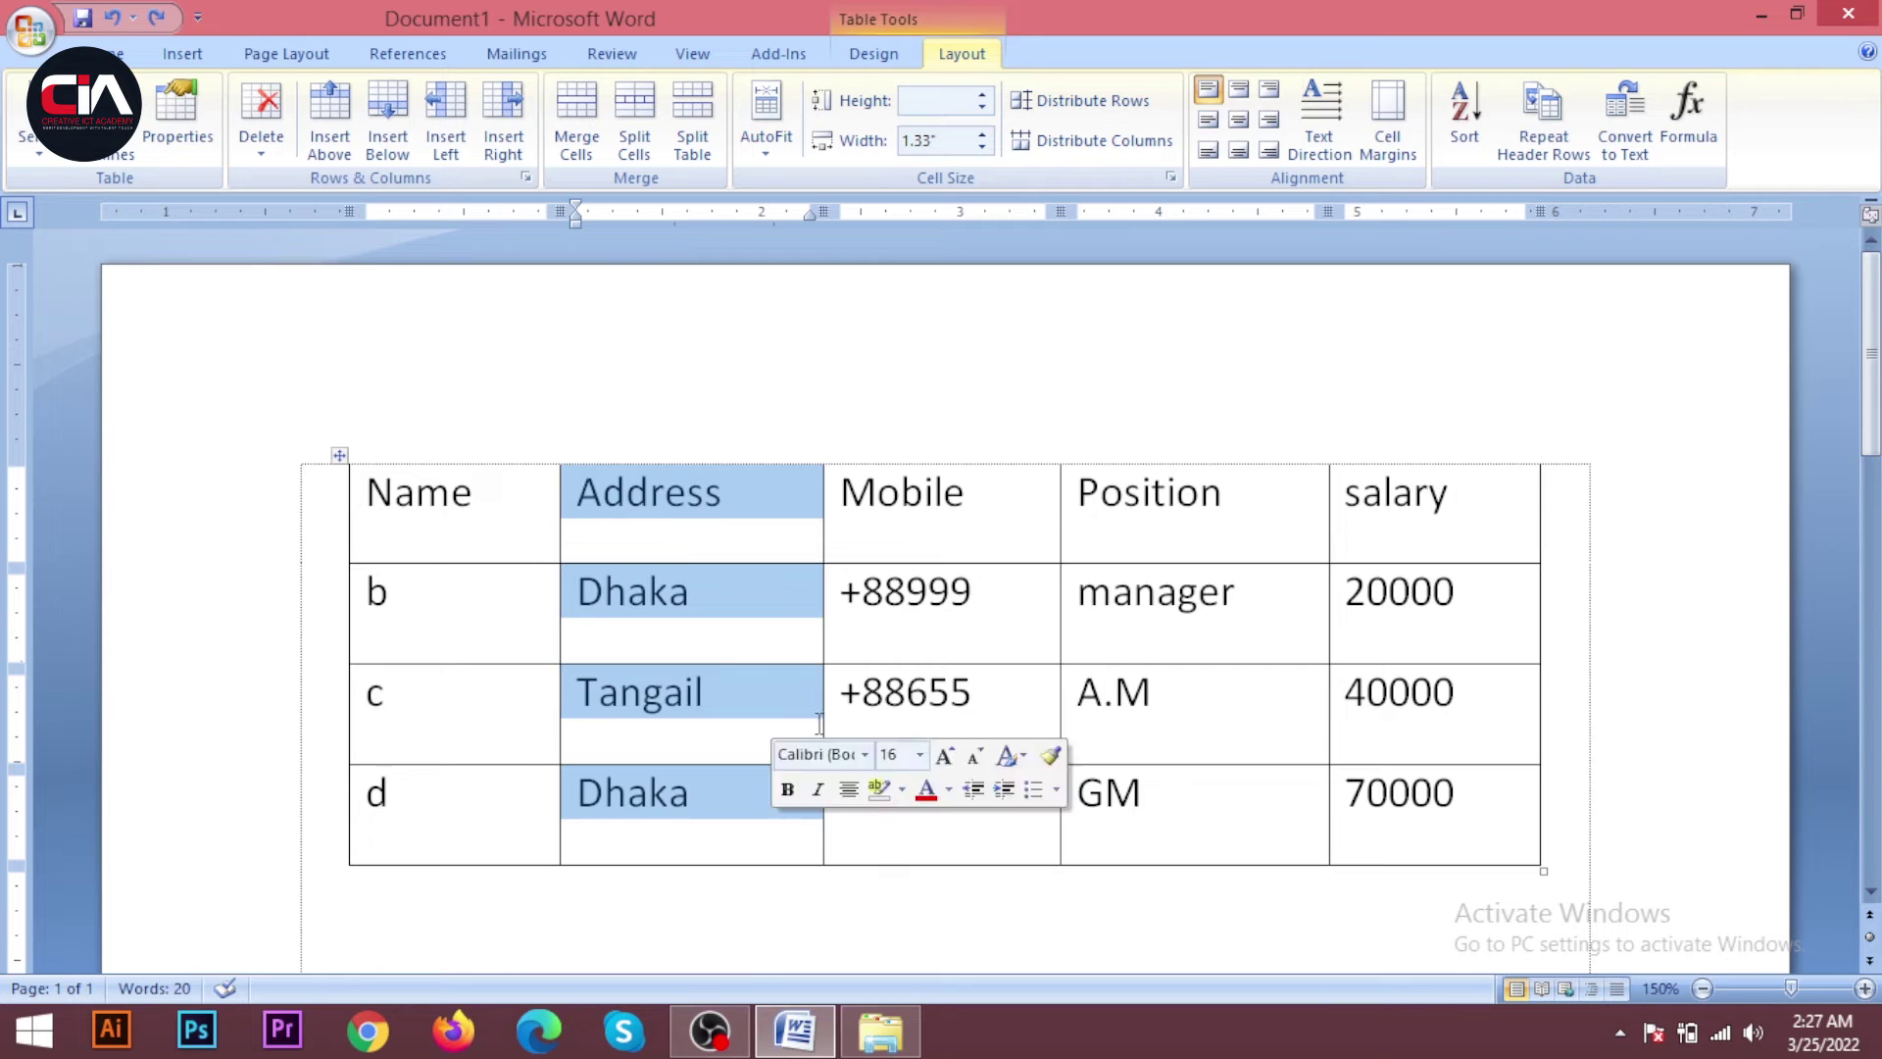
pyautogui.click(1012, 505)
pyautogui.moveTo(1017, 627); pyautogui.dragTo(1021, 824)
pyautogui.click(468, 520)
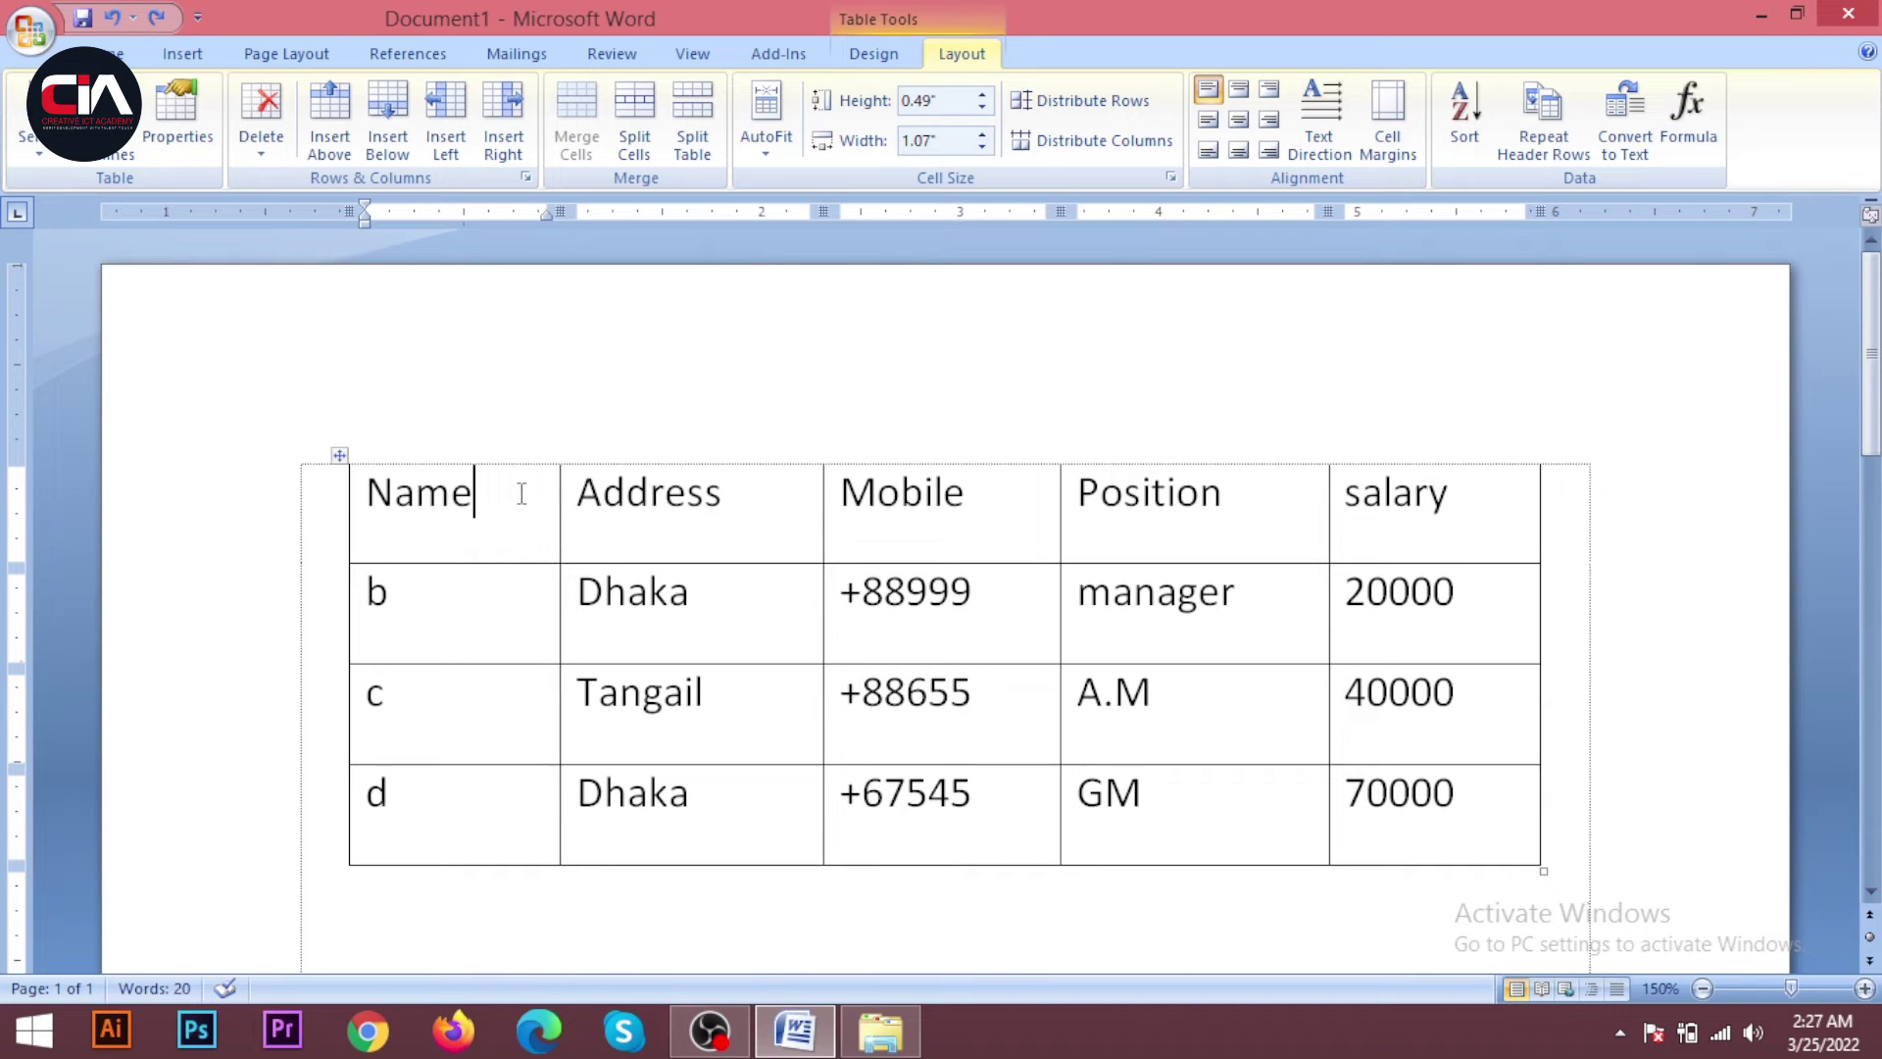
pyautogui.moveTo(499, 495); pyautogui.dragTo(500, 839)
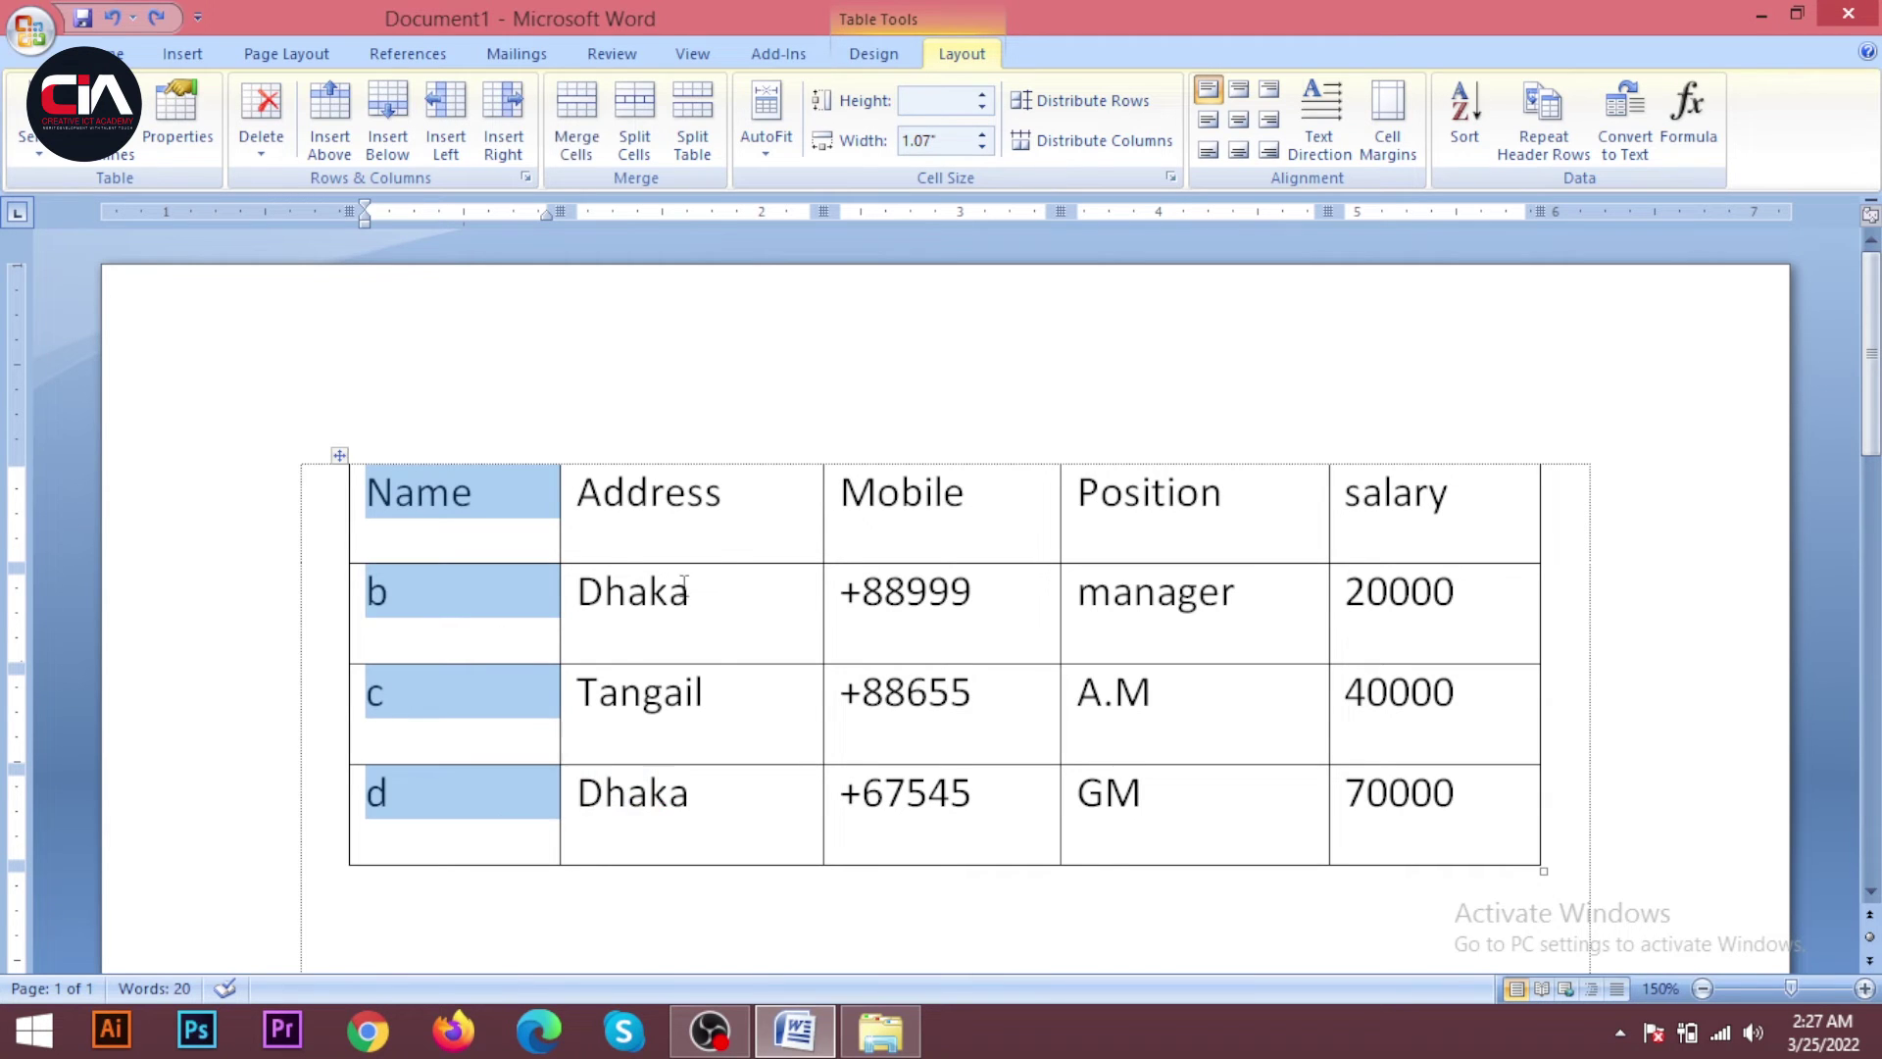
pyautogui.moveTo(722, 538); pyautogui.dragTo(752, 797)
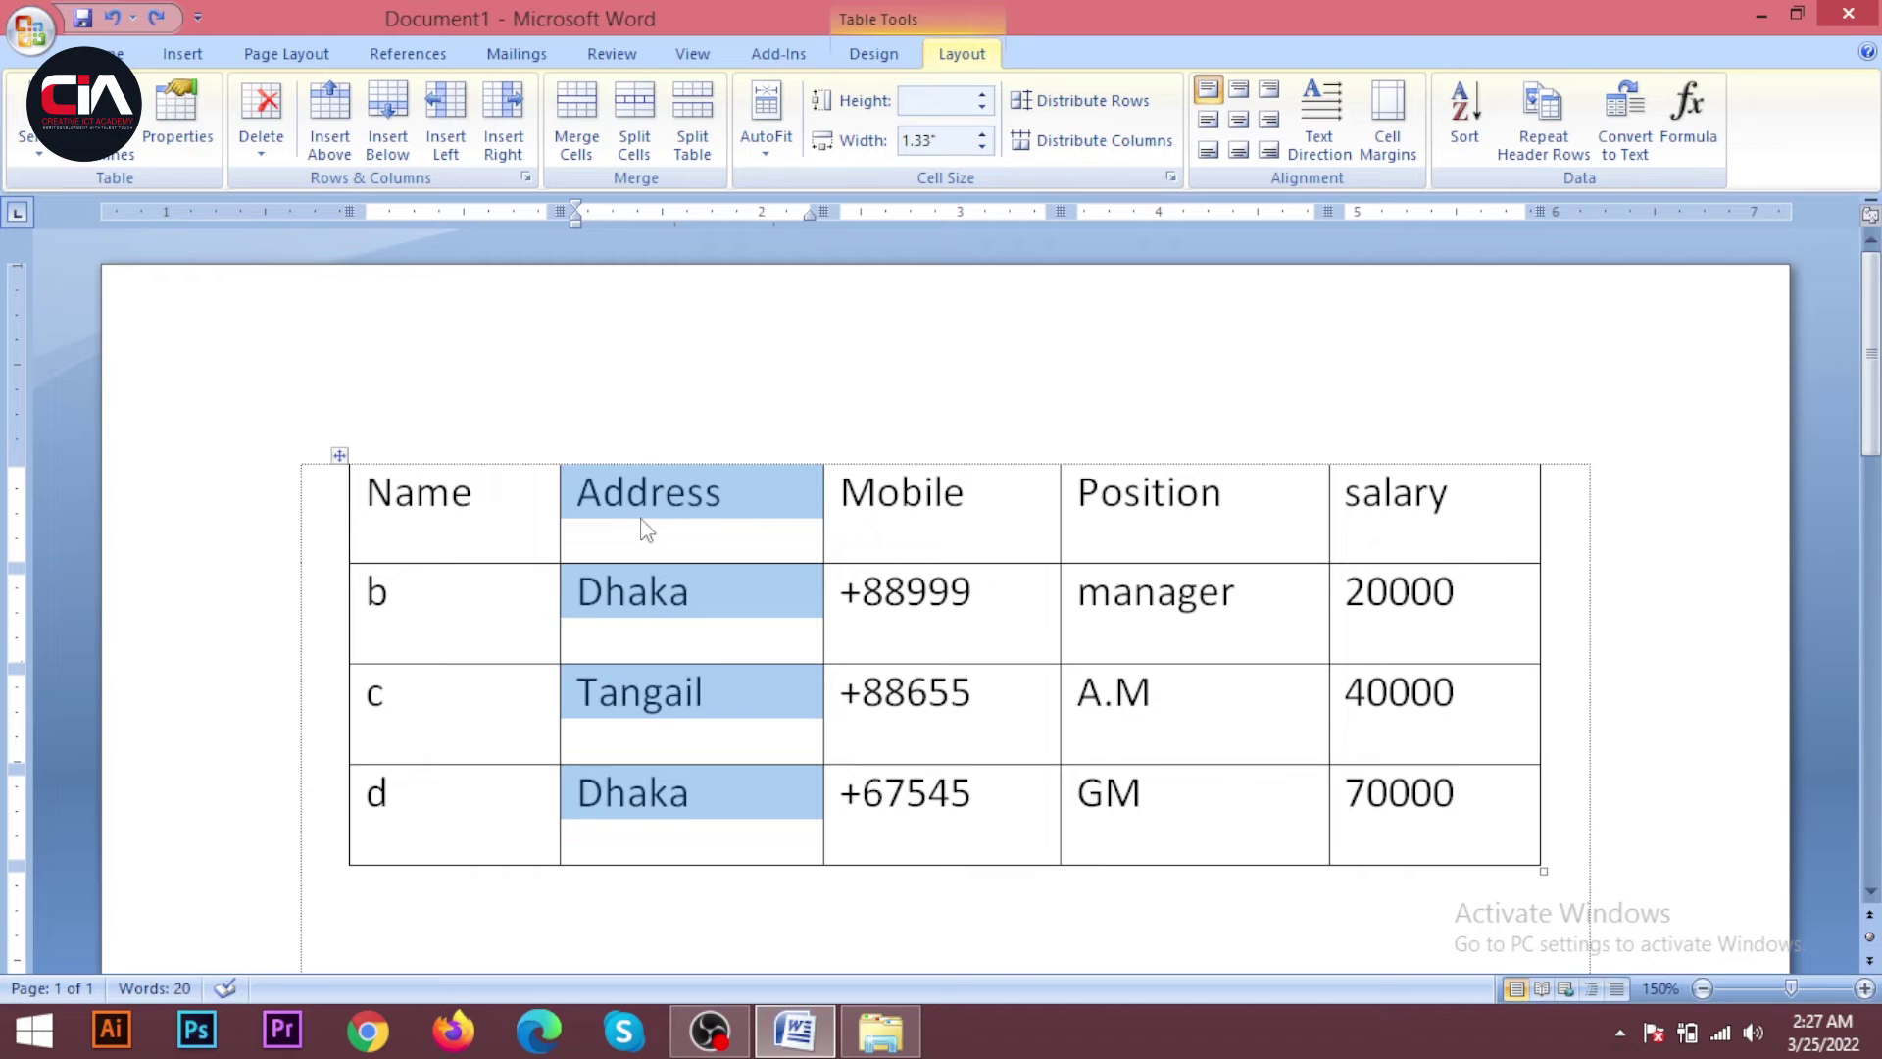
pyautogui.click(519, 520)
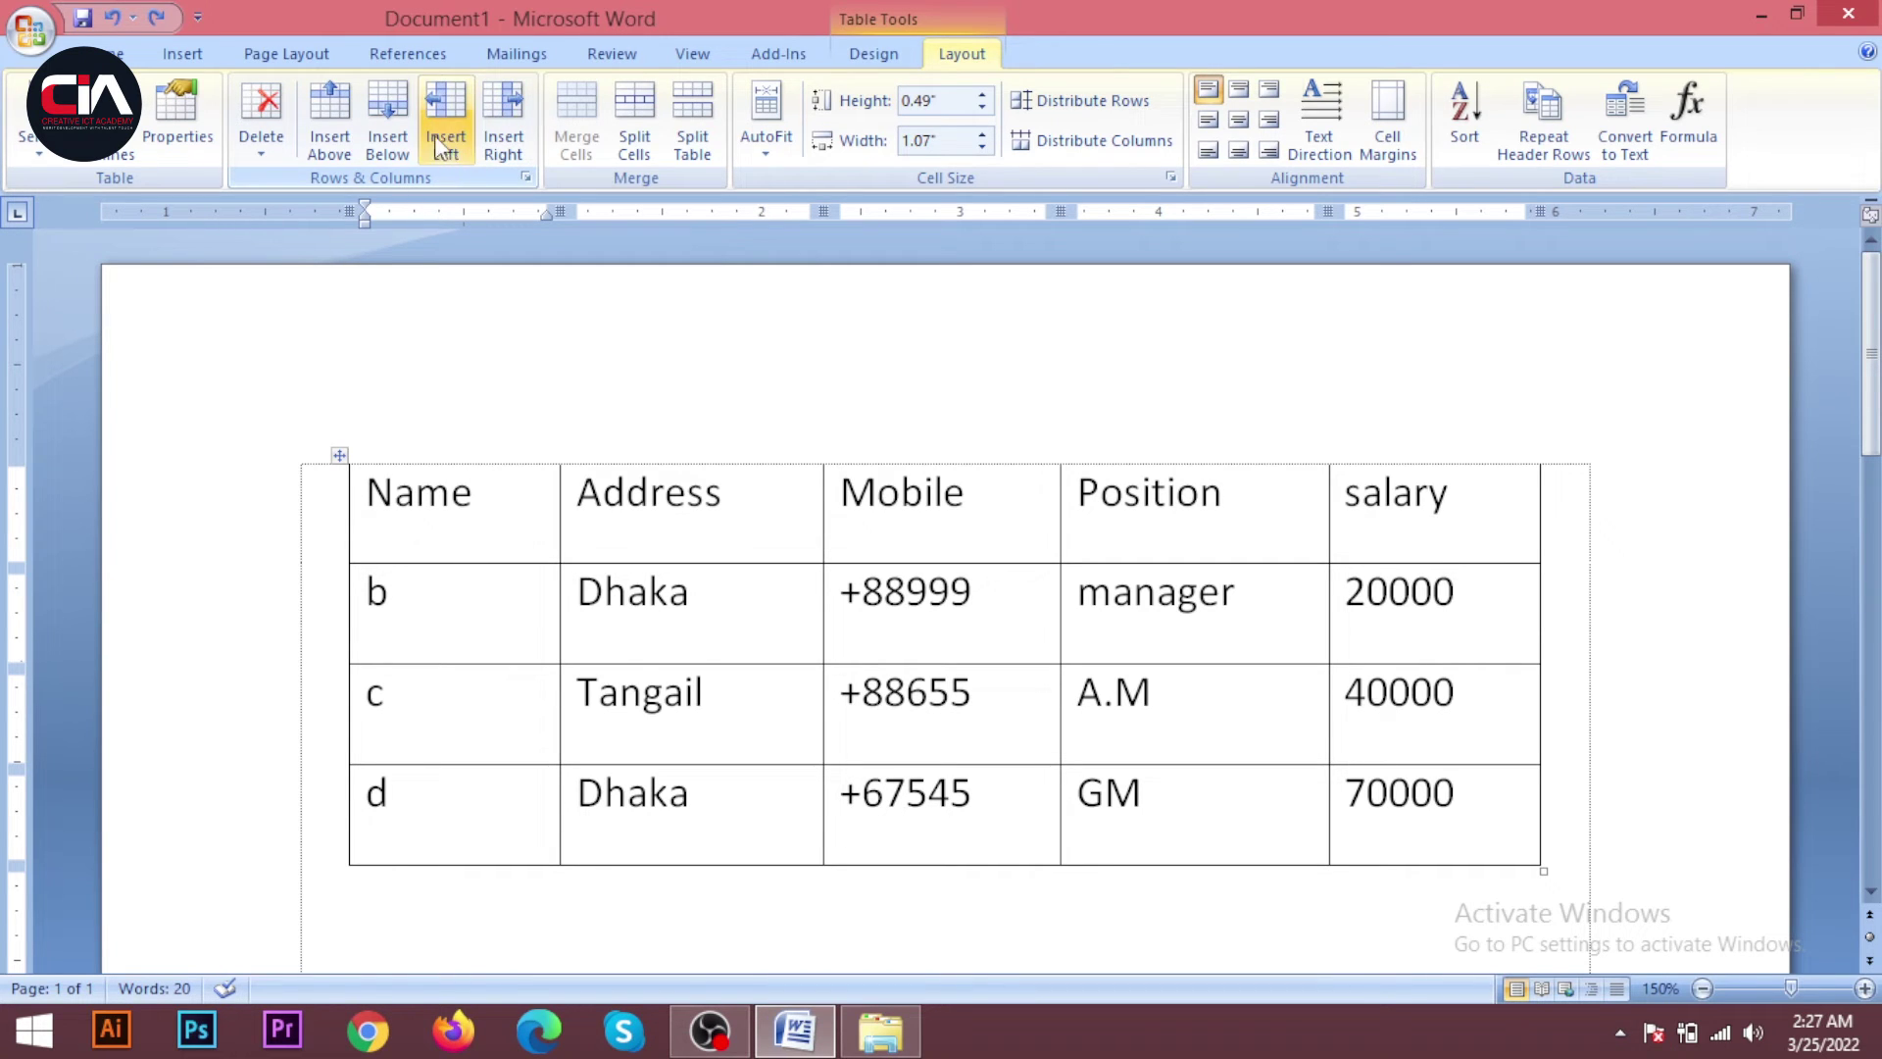
pyautogui.moveTo(487, 510); pyautogui.dragTo(504, 784)
# Insert a column left of Address, type 'hdyhd' and 'dt' in it, then delete it
pyautogui.click(520, 520)
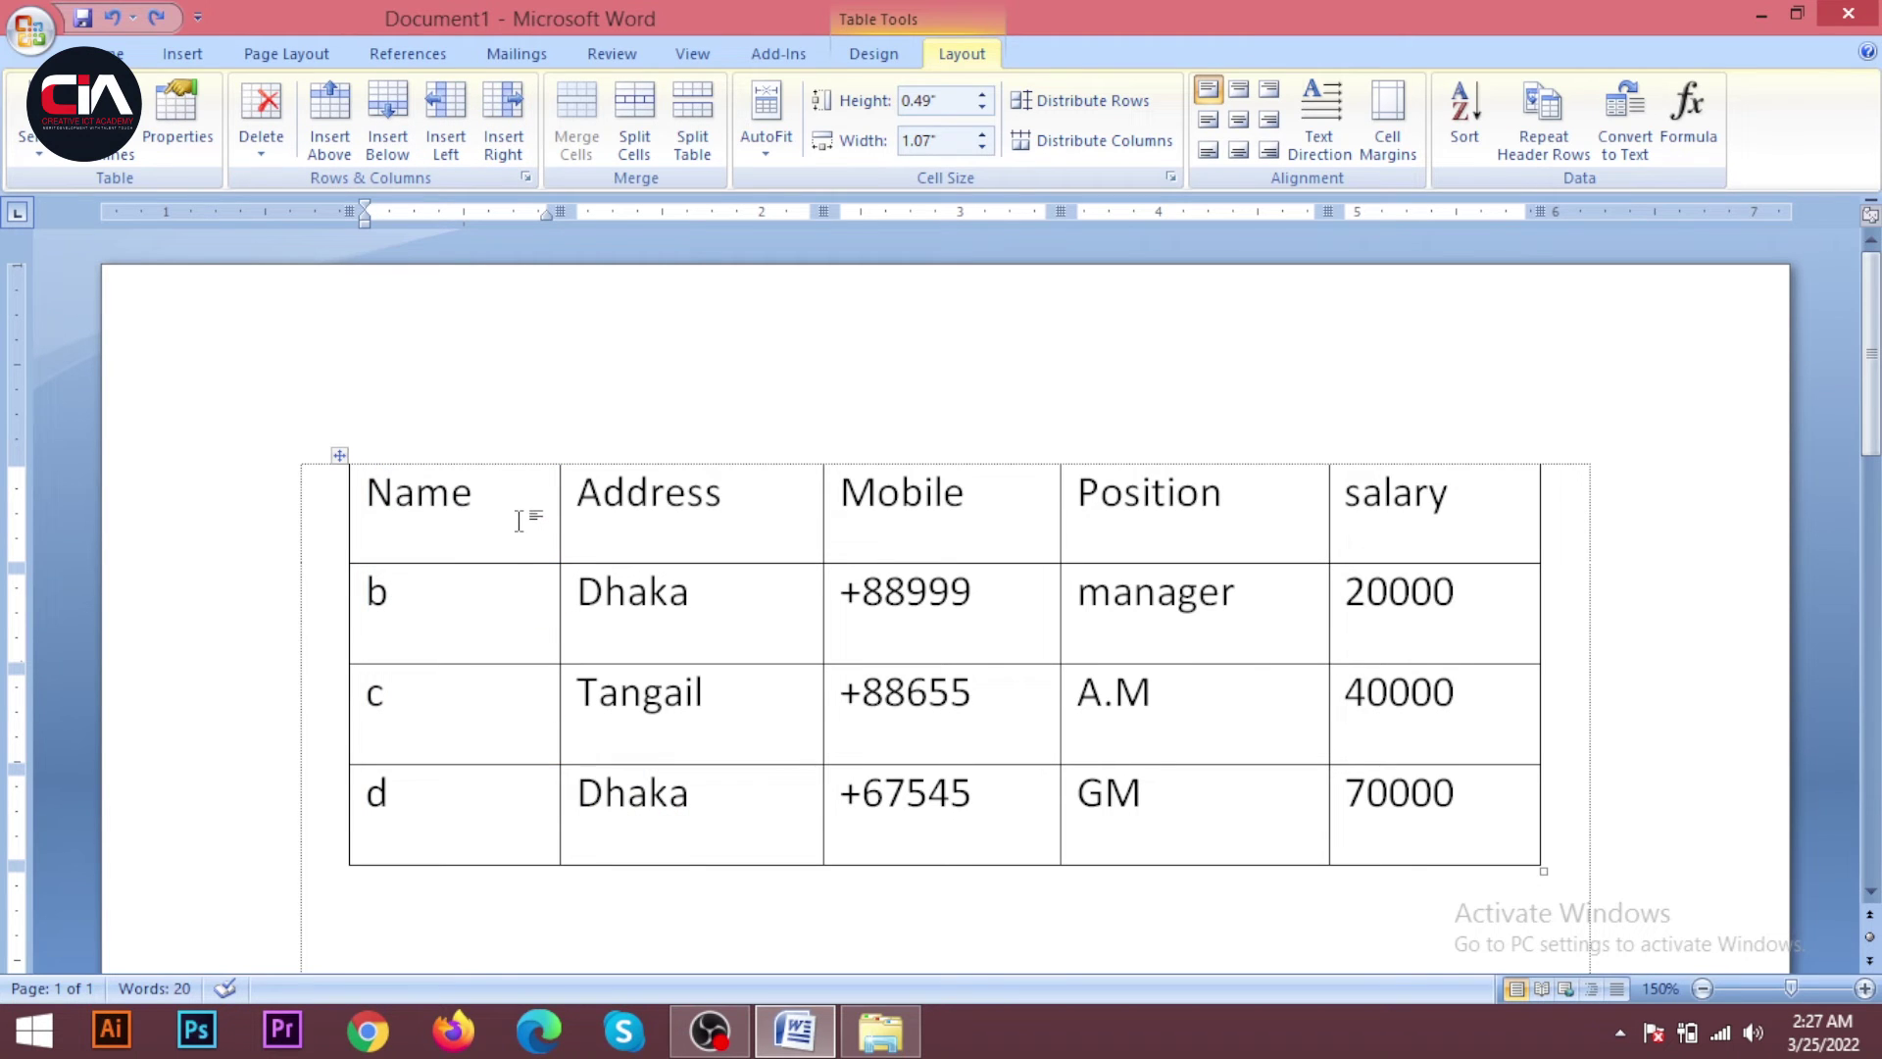
pyautogui.click(750, 490)
pyautogui.click(446, 145)
pyautogui.click(654, 502)
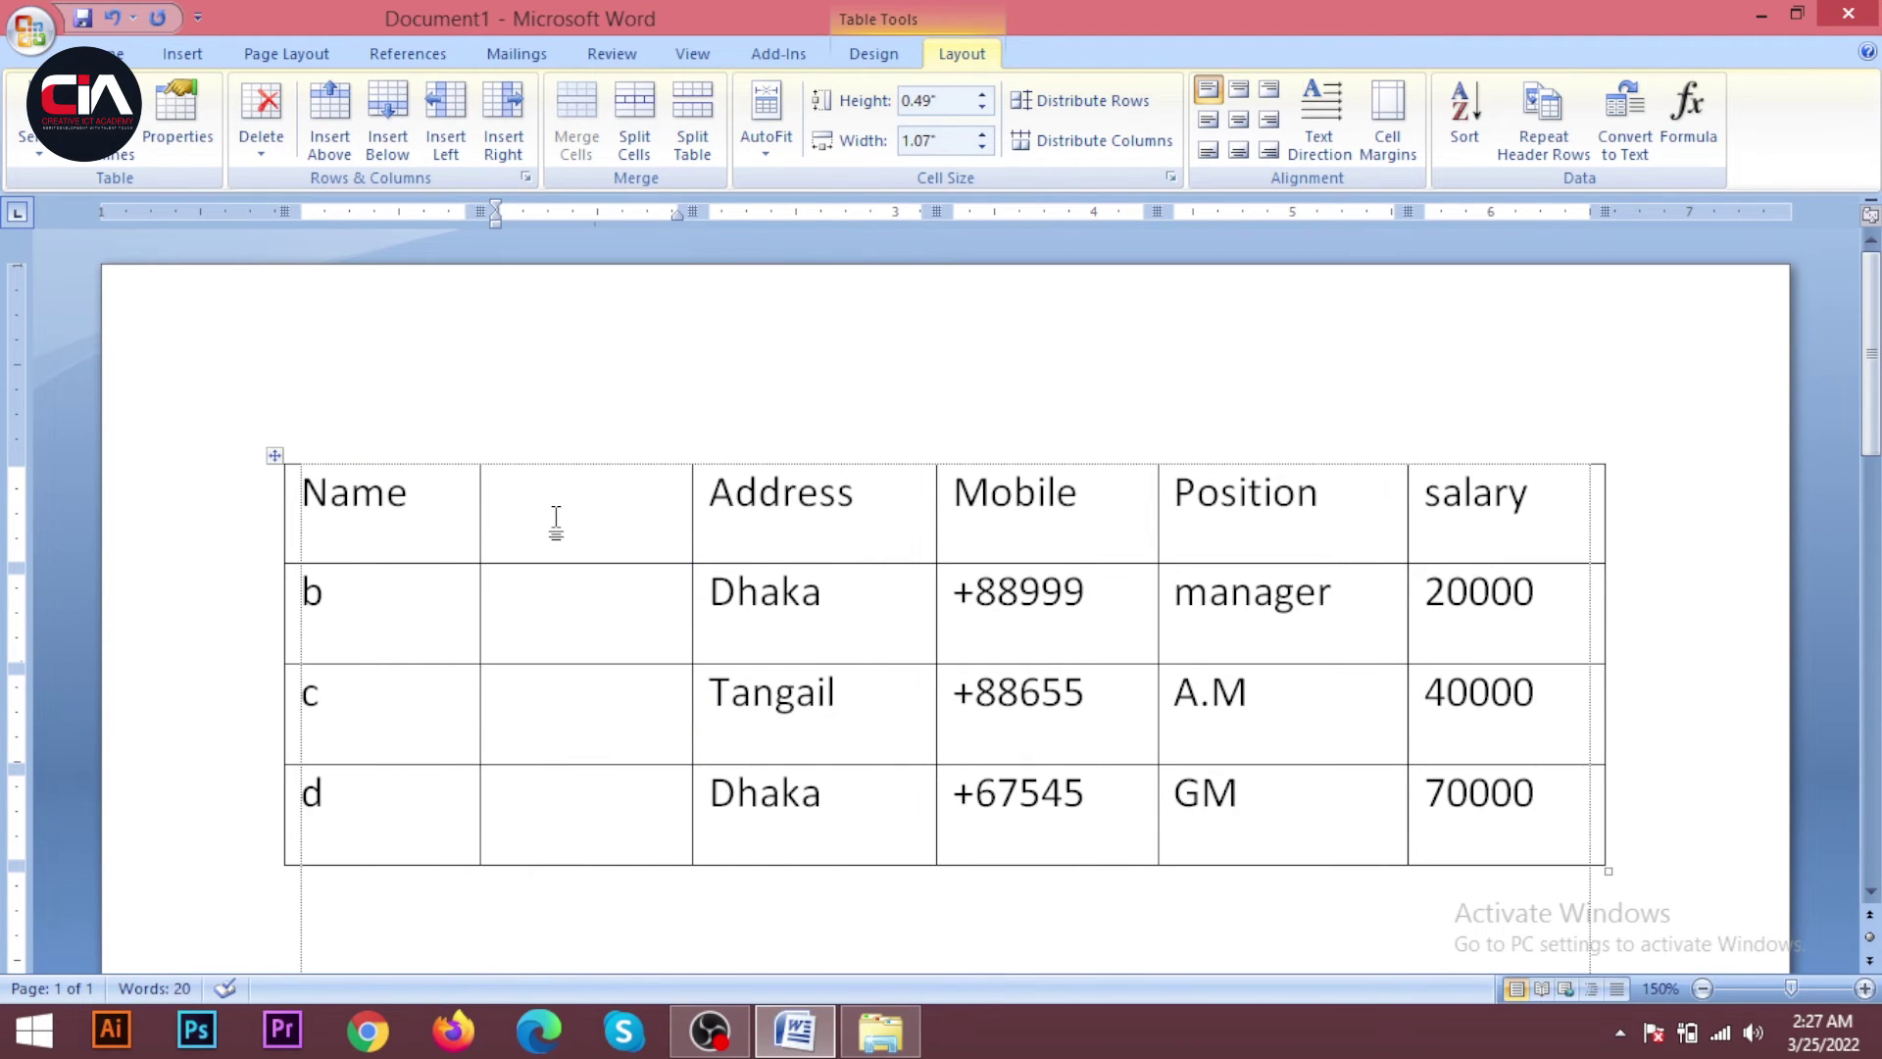
pyautogui.write('hdyhd')
pyautogui.click(588, 594)
pyautogui.write('dt')
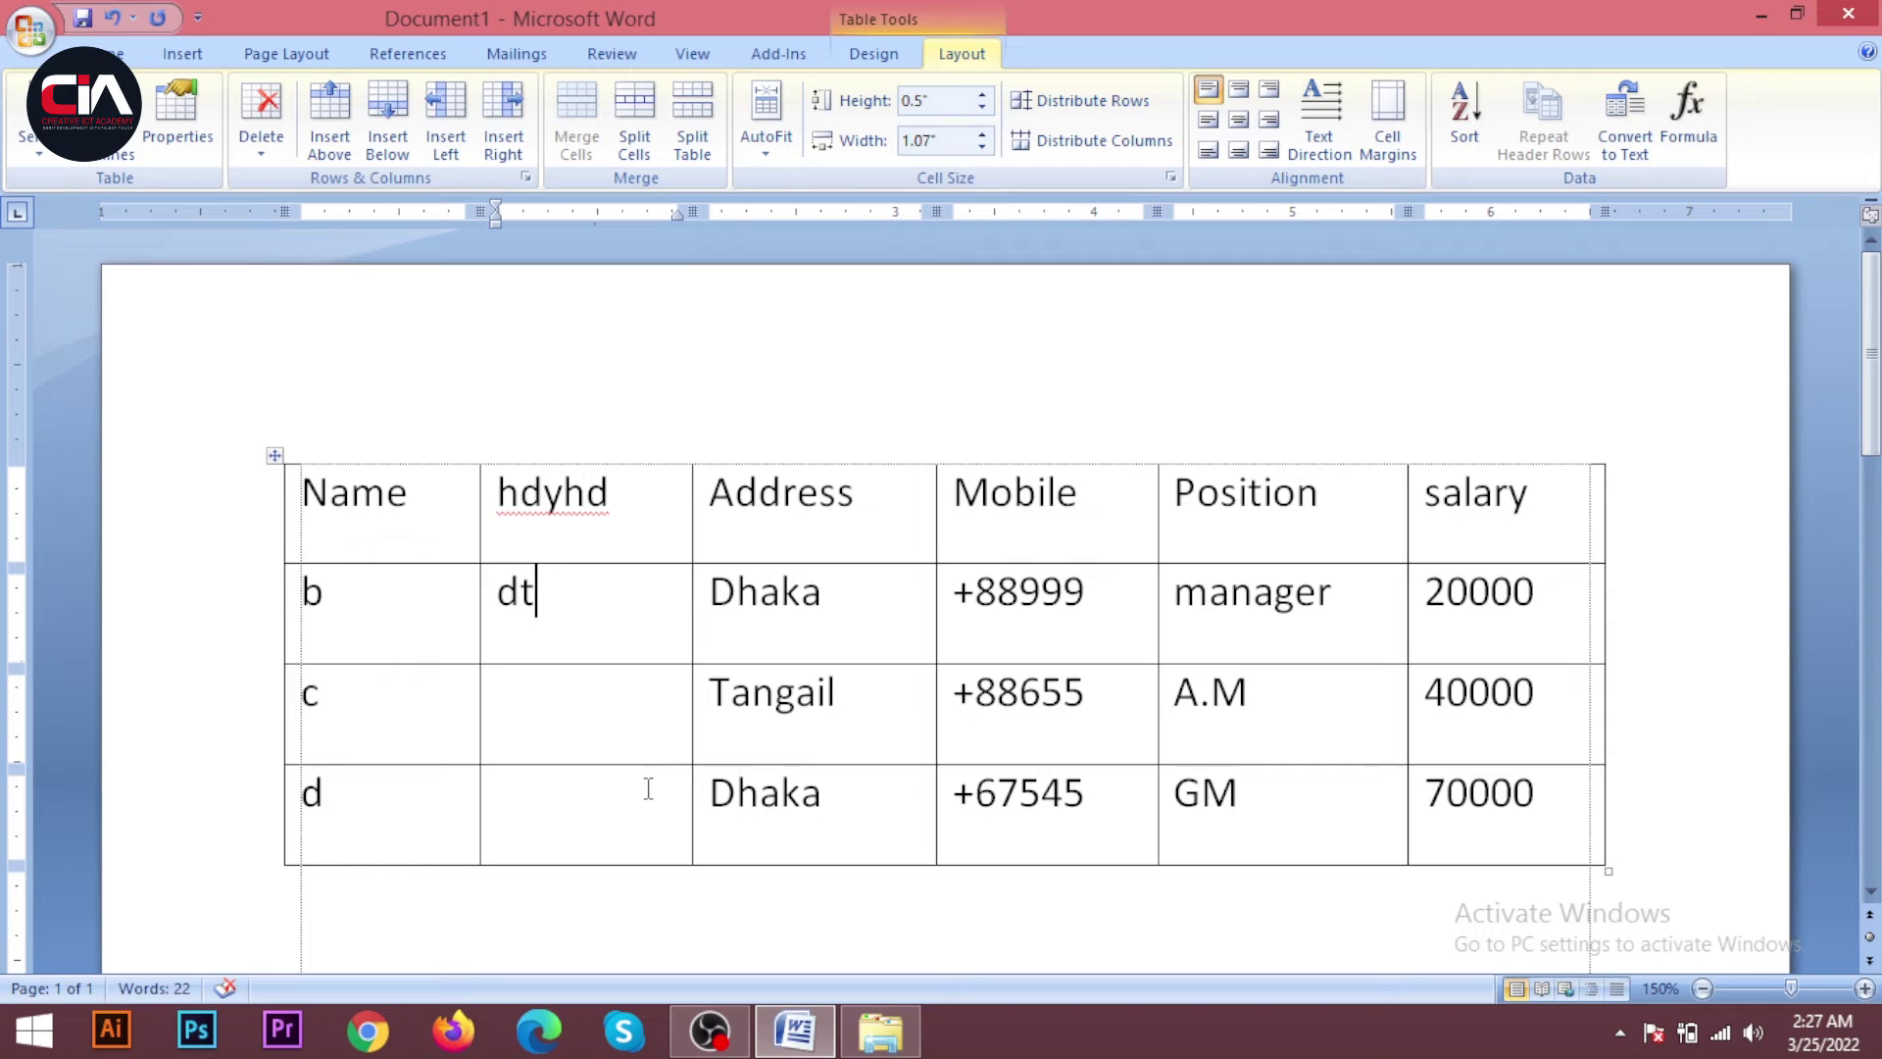
pyautogui.click(267, 149)
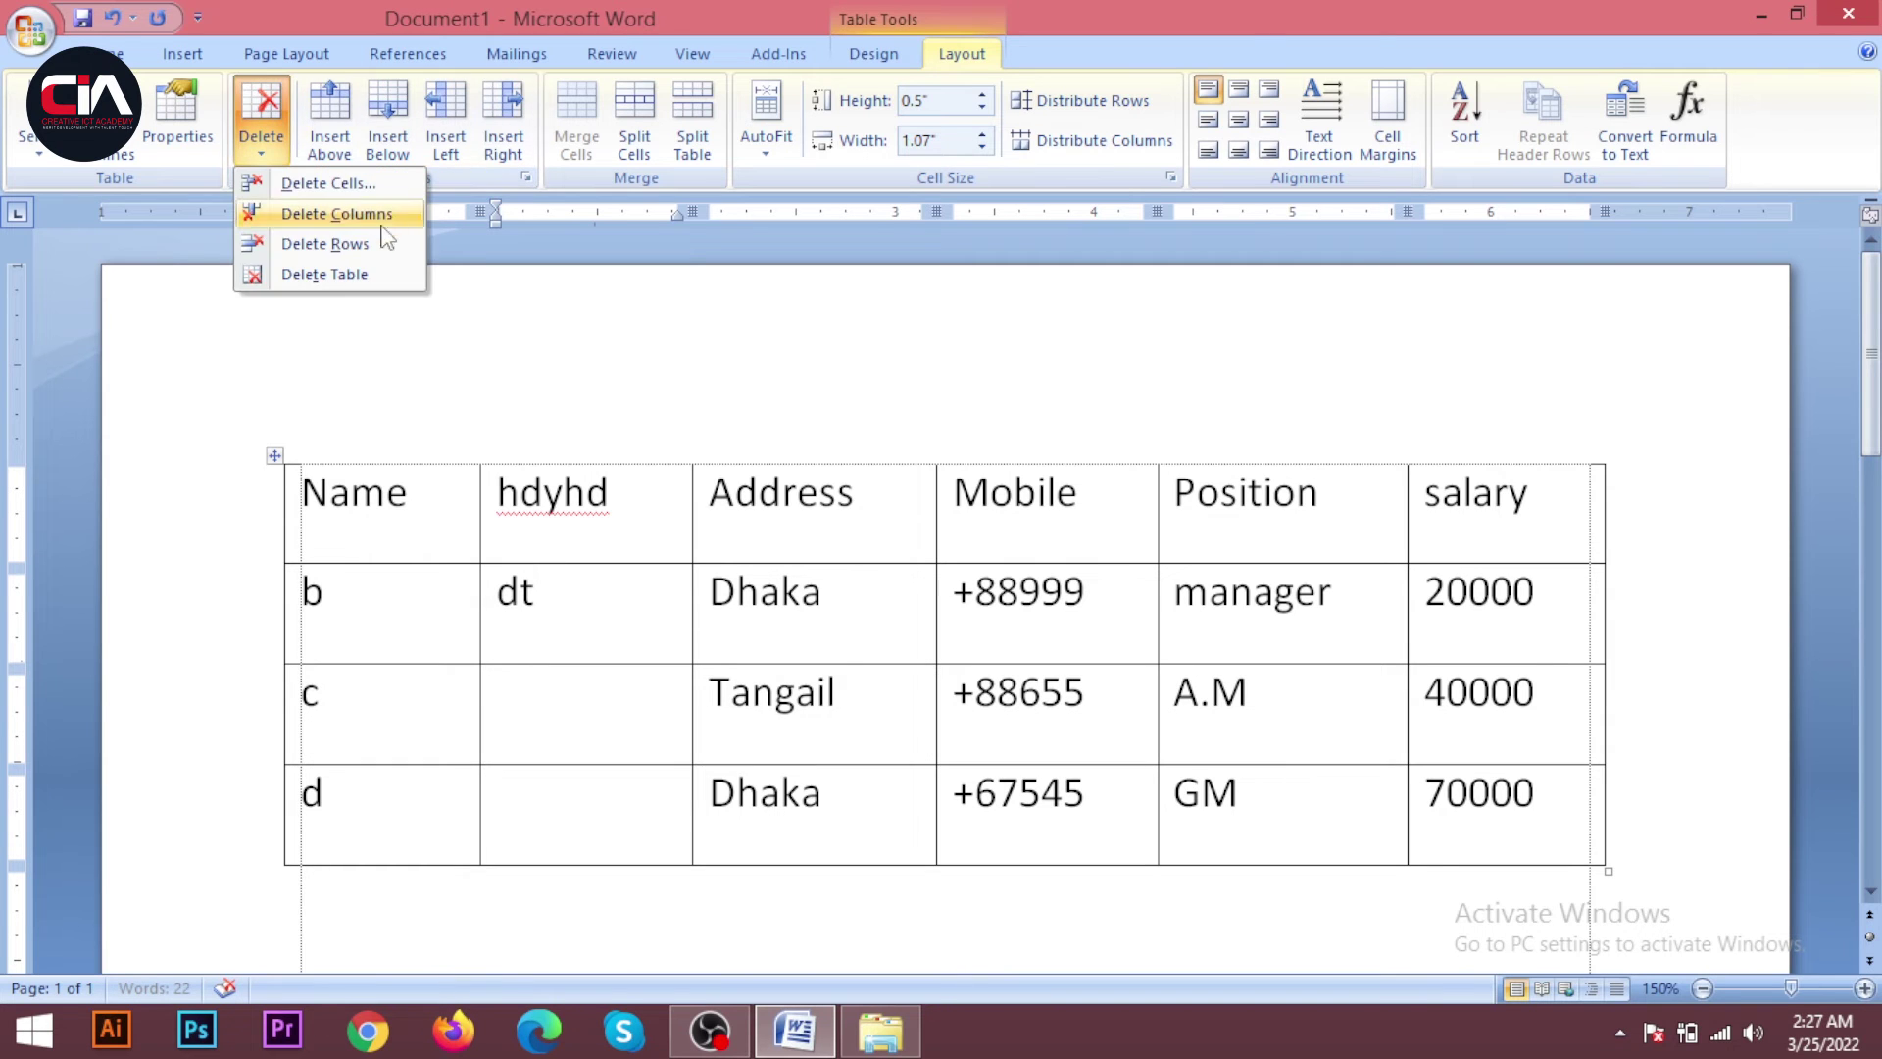
pyautogui.click(373, 213)
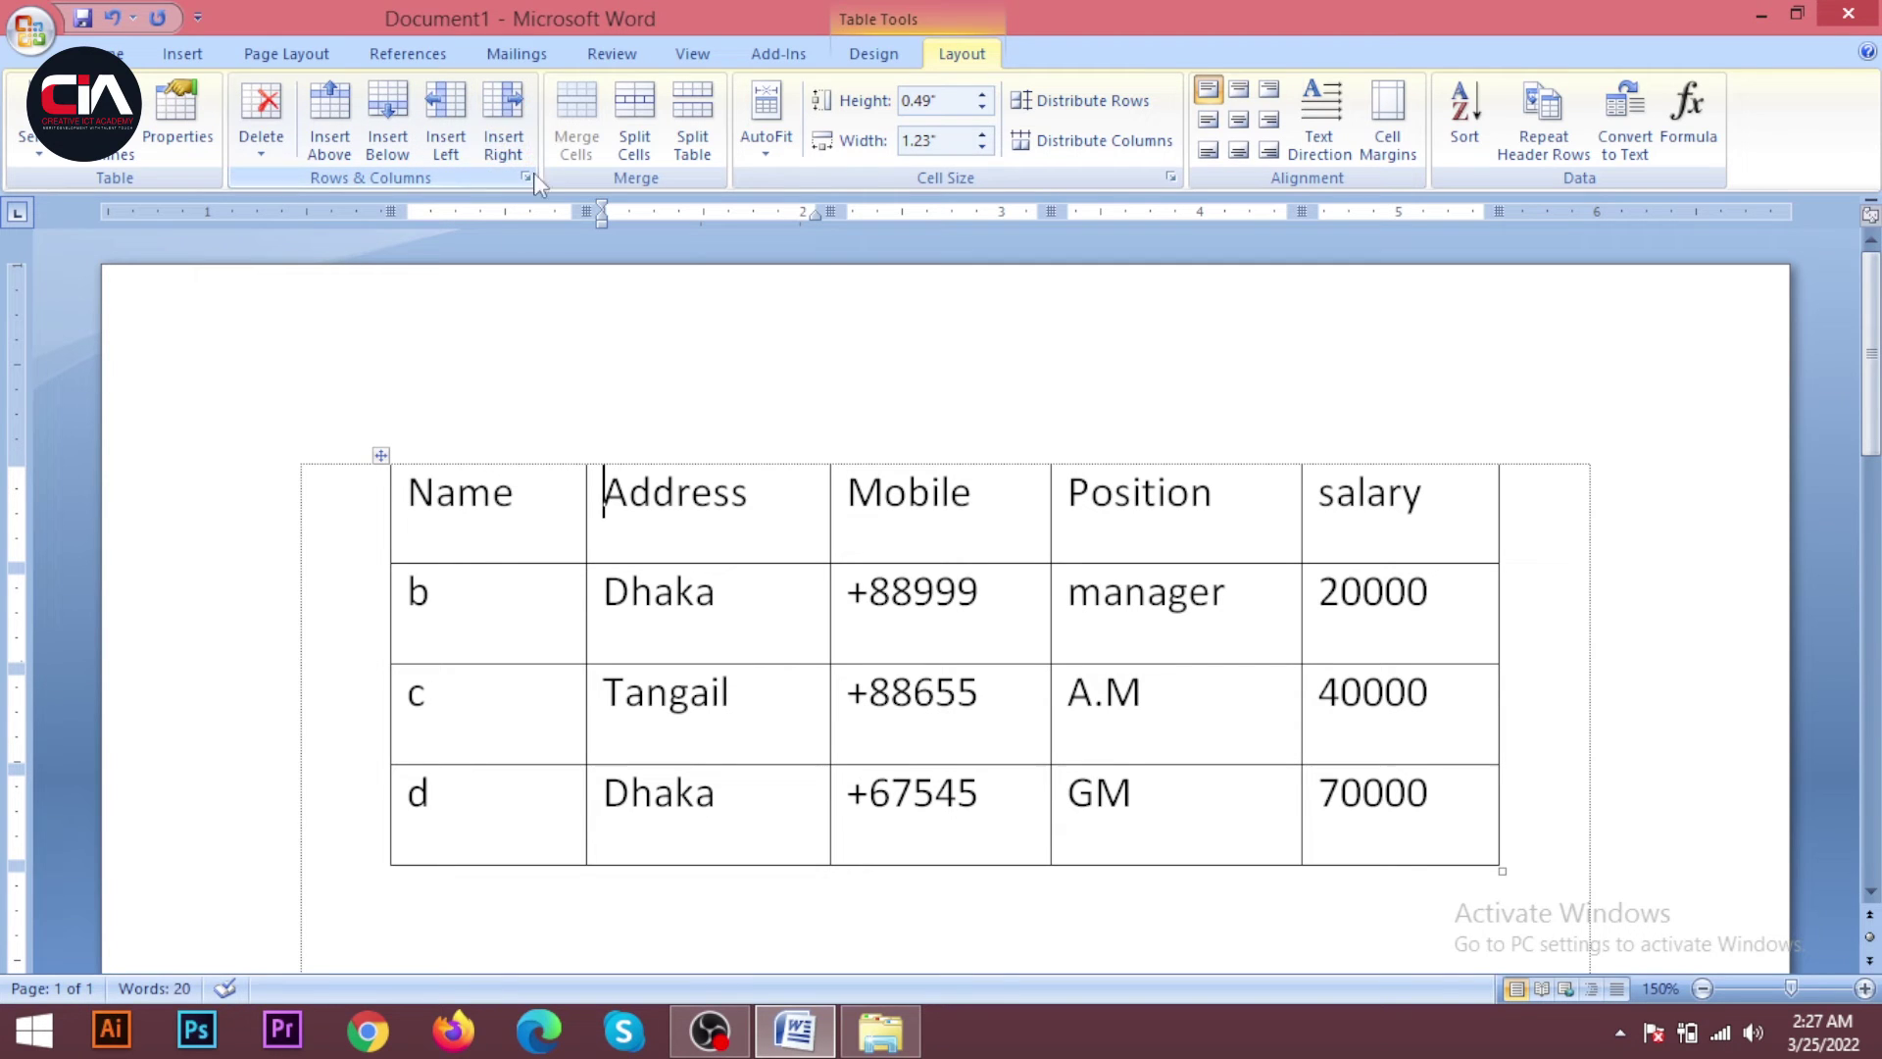
# Insert a column right of Name, type 'gdgrg', then undo to remove it
pyautogui.click(556, 491)
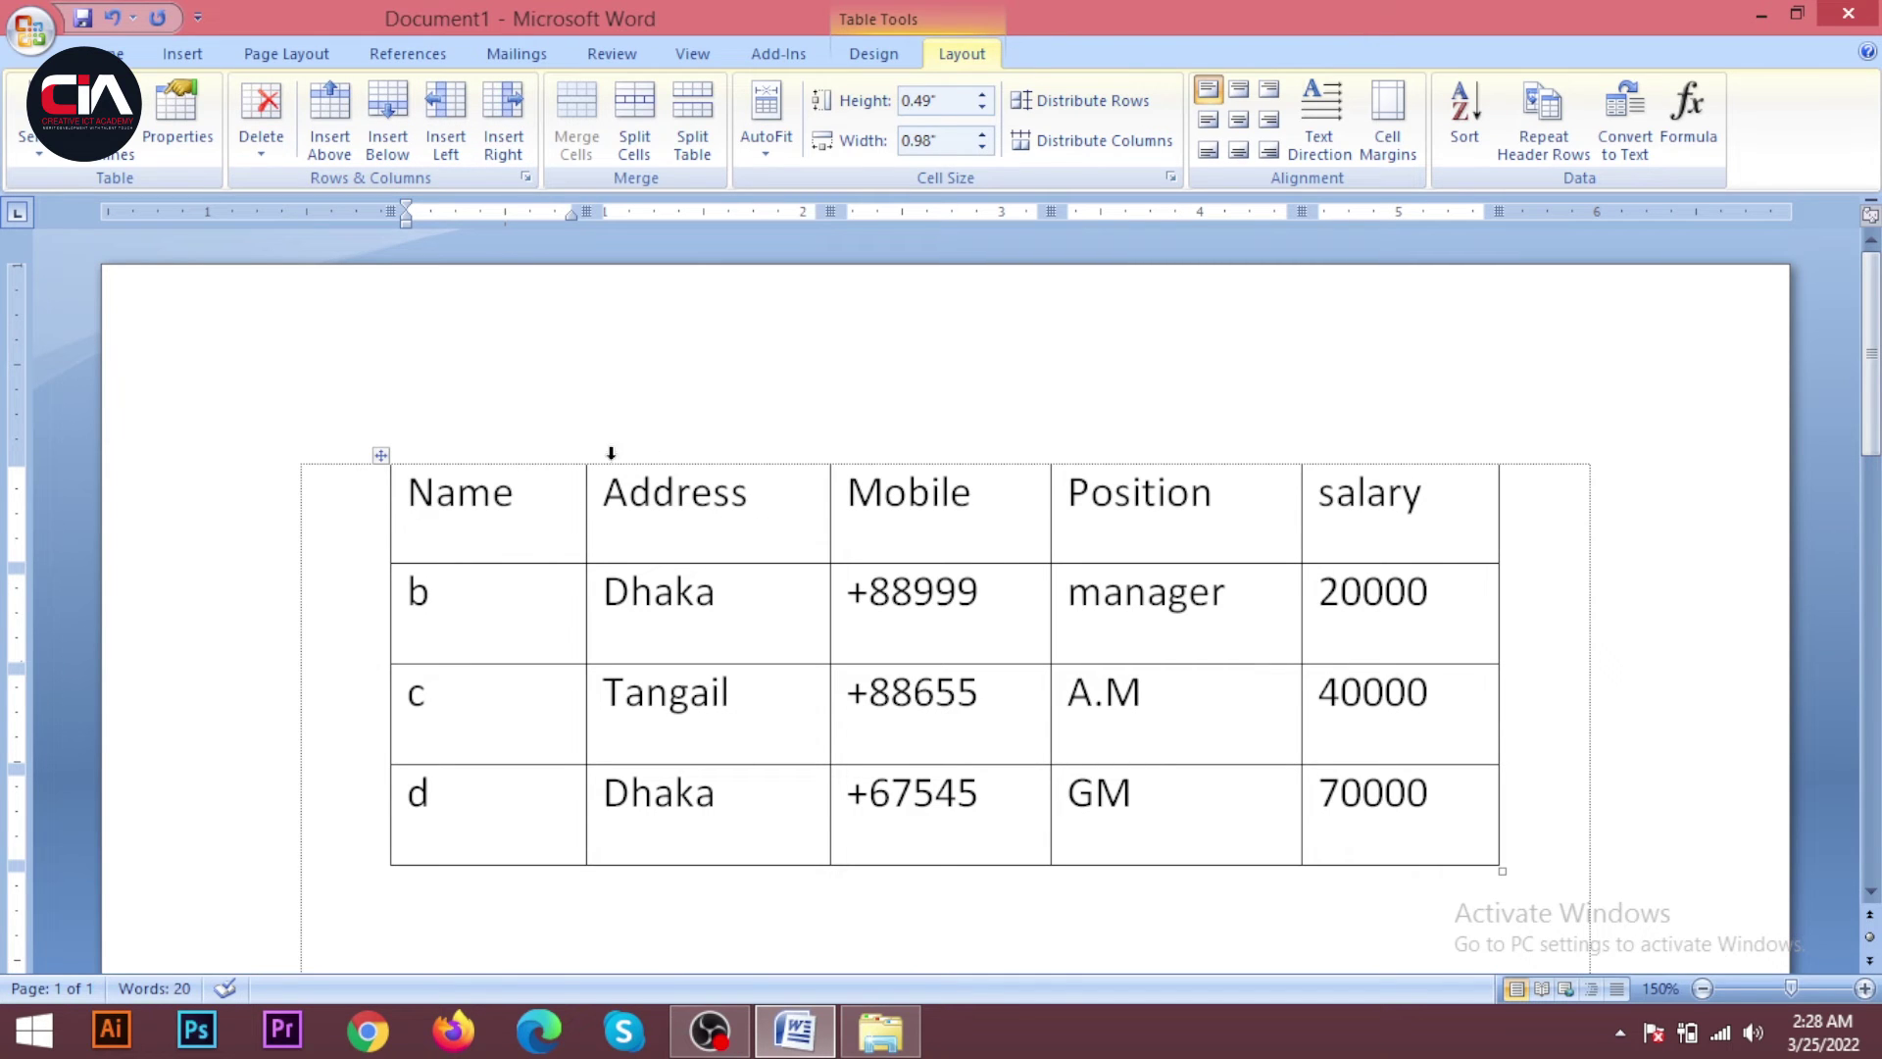
pyautogui.click(502, 118)
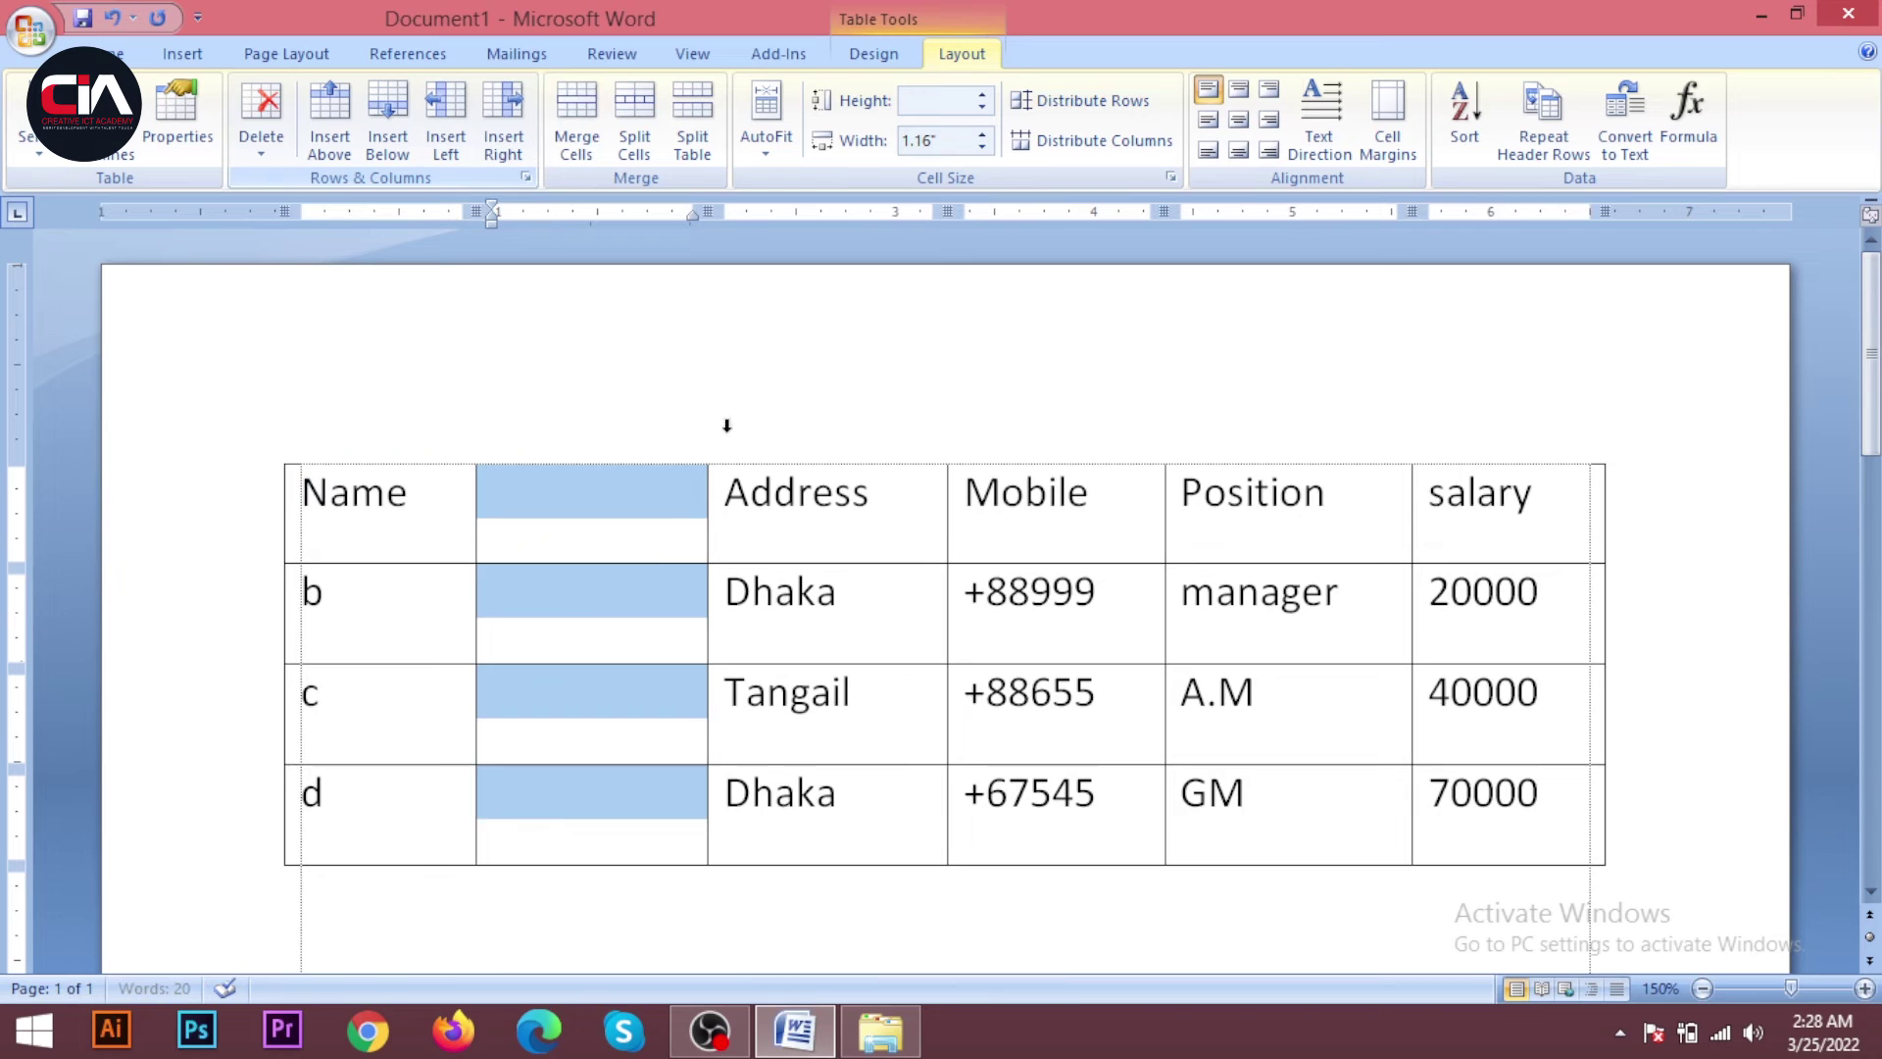
pyautogui.click(637, 513)
pyautogui.write('gdgrg')
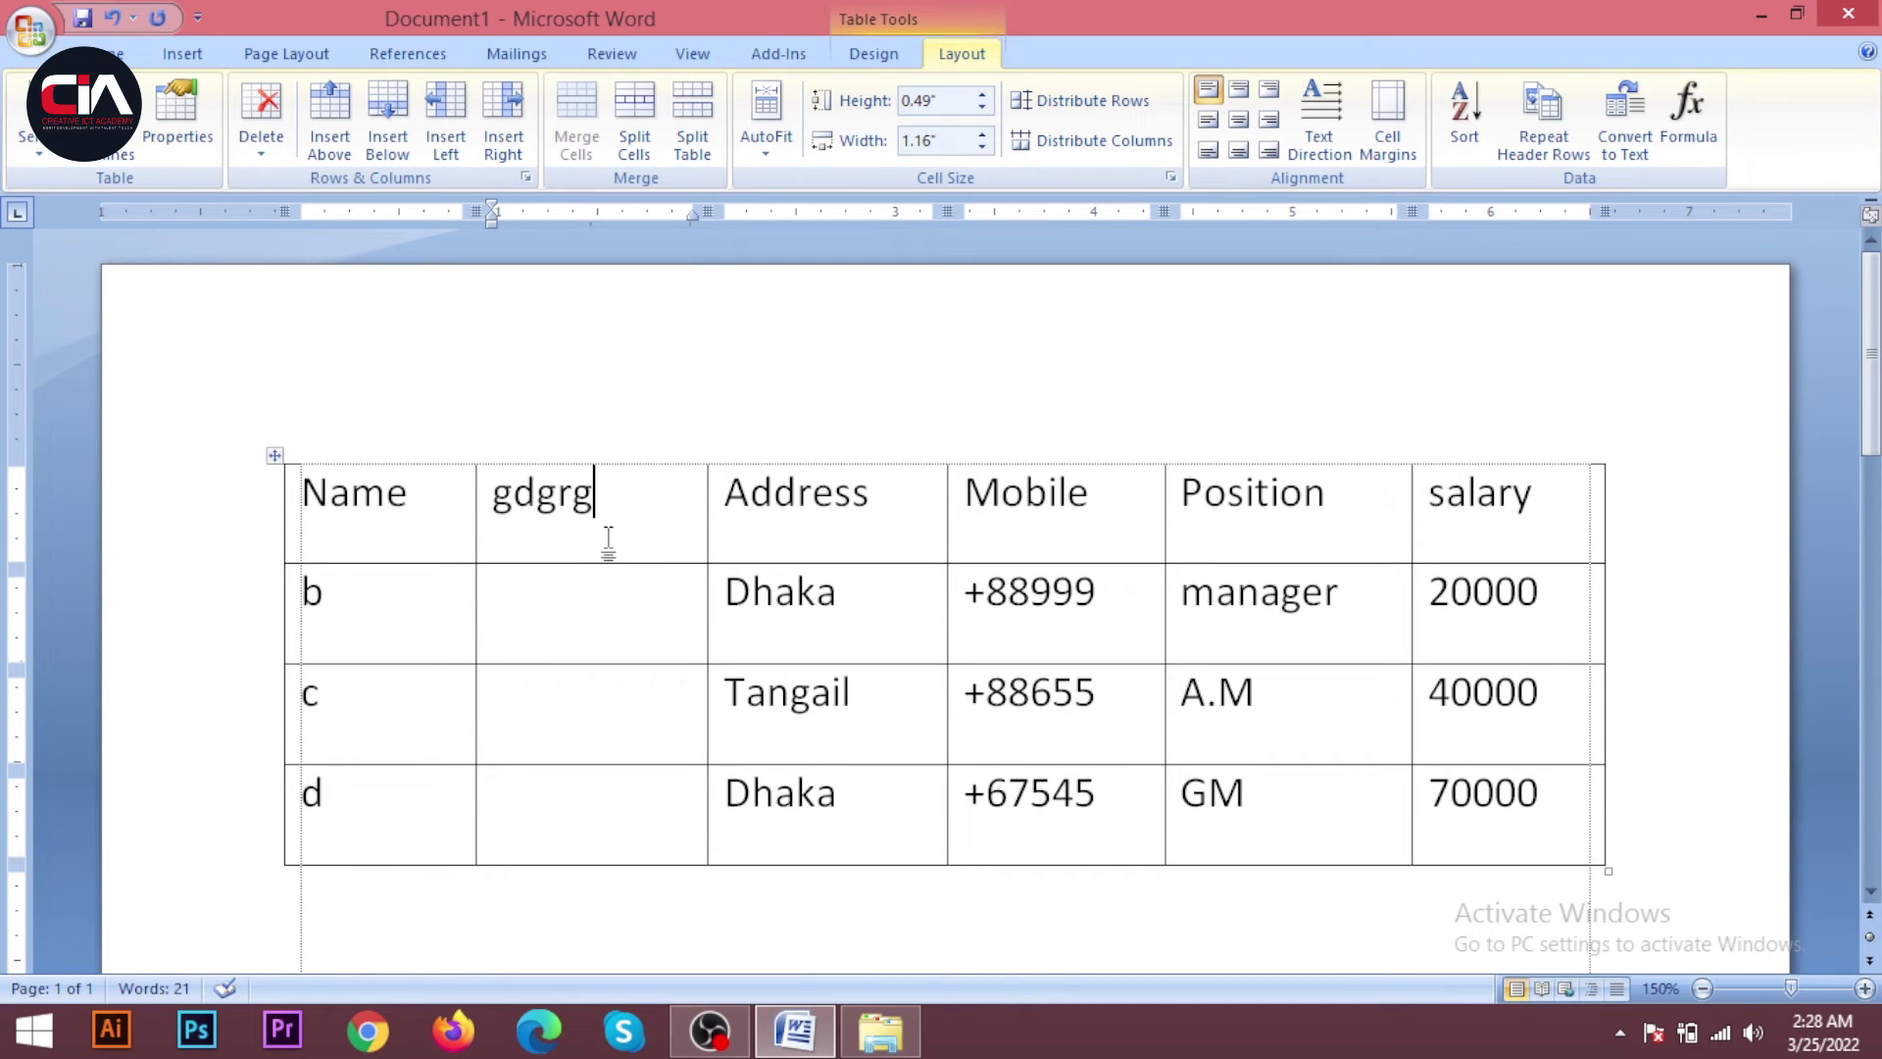
pyautogui.hotkey('ctrl', 'z')
pyautogui.hotkey('ctrl', 'z')
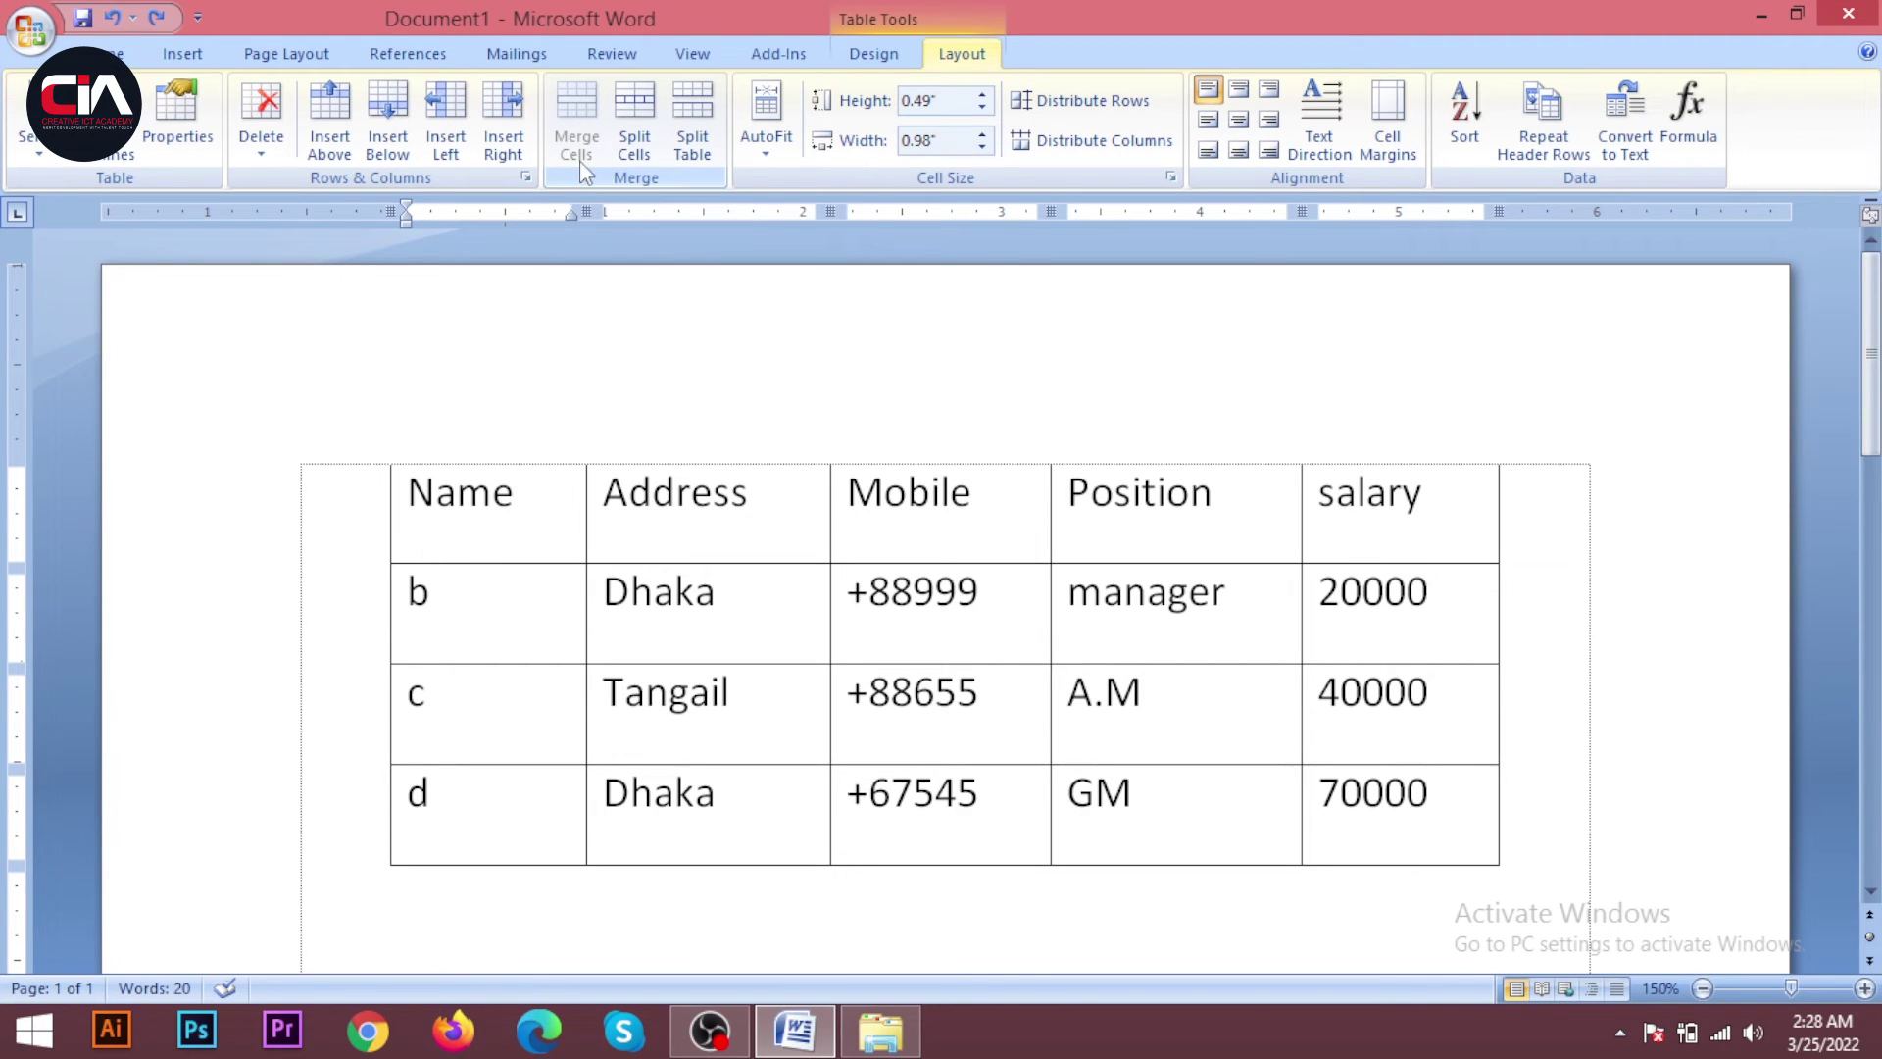
pyautogui.scroll(-1, 872, 714)
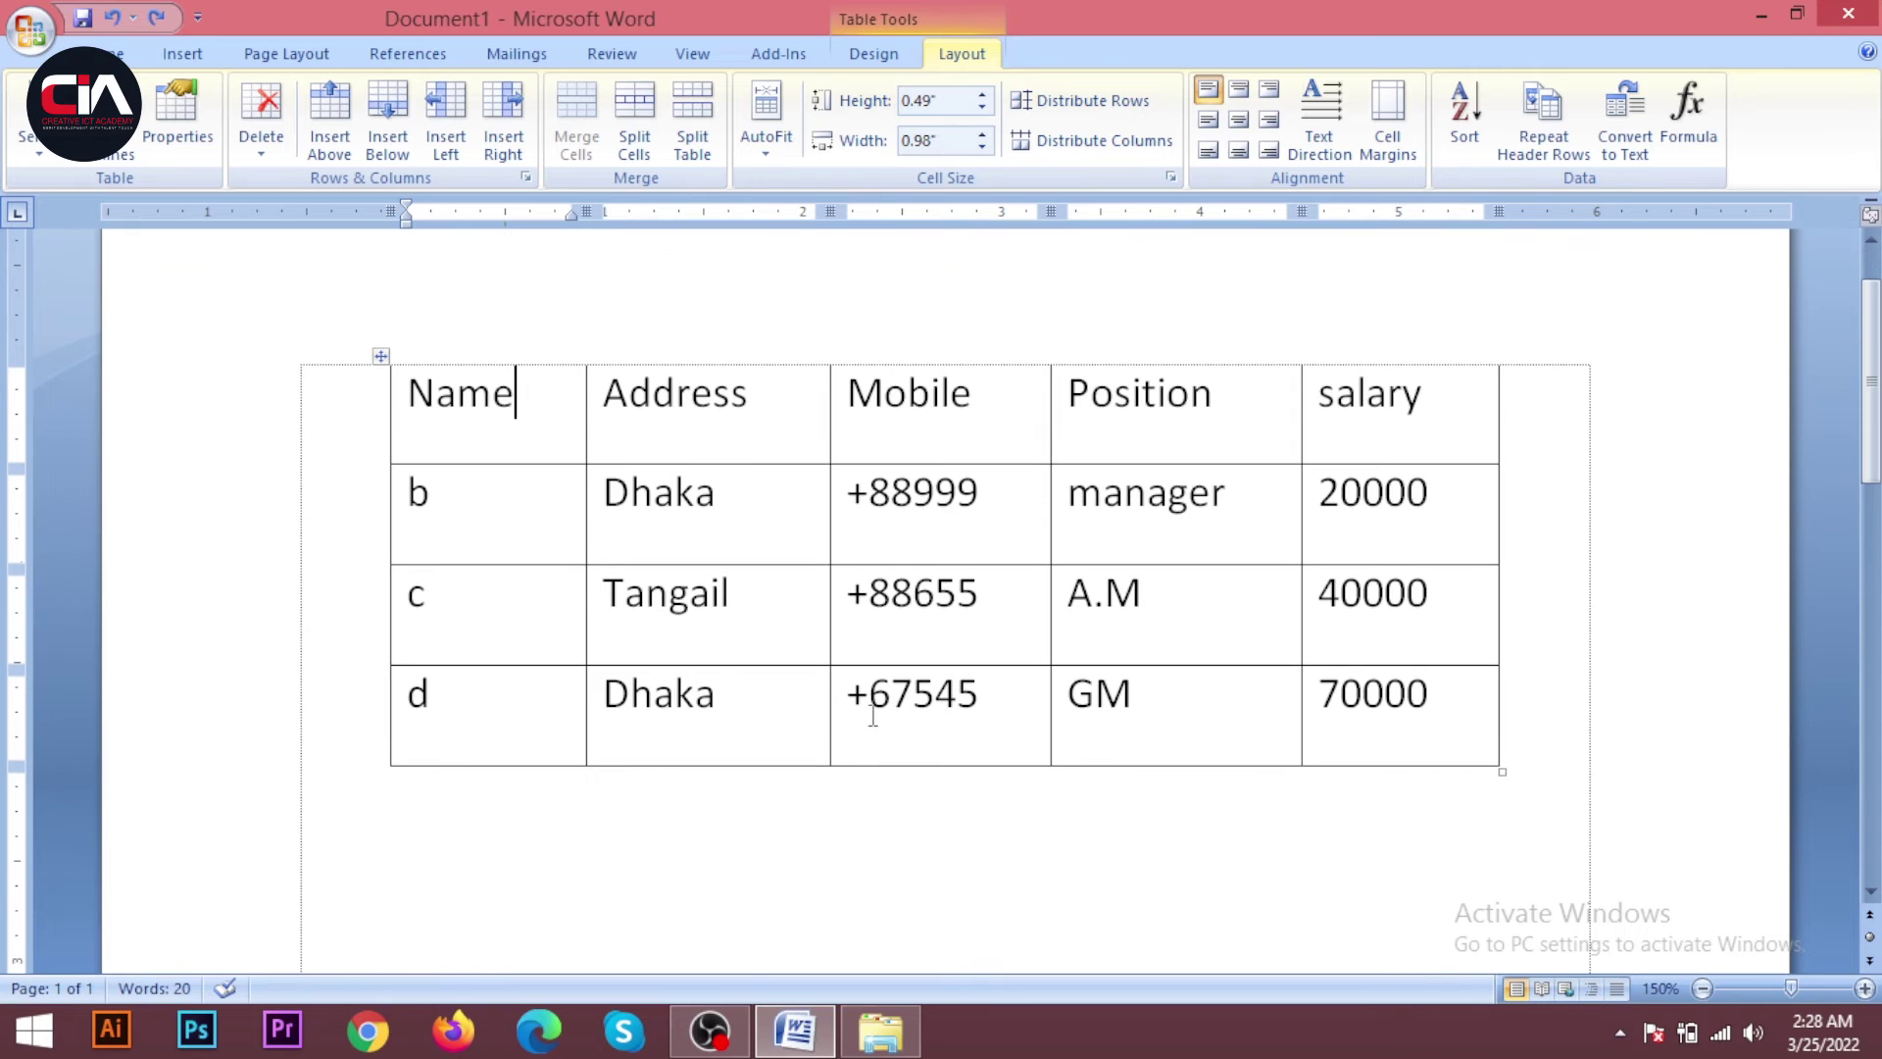
# Erase the borders between Address, Dhaka and Tangail to merge them into one cell
pyautogui.click(874, 63)
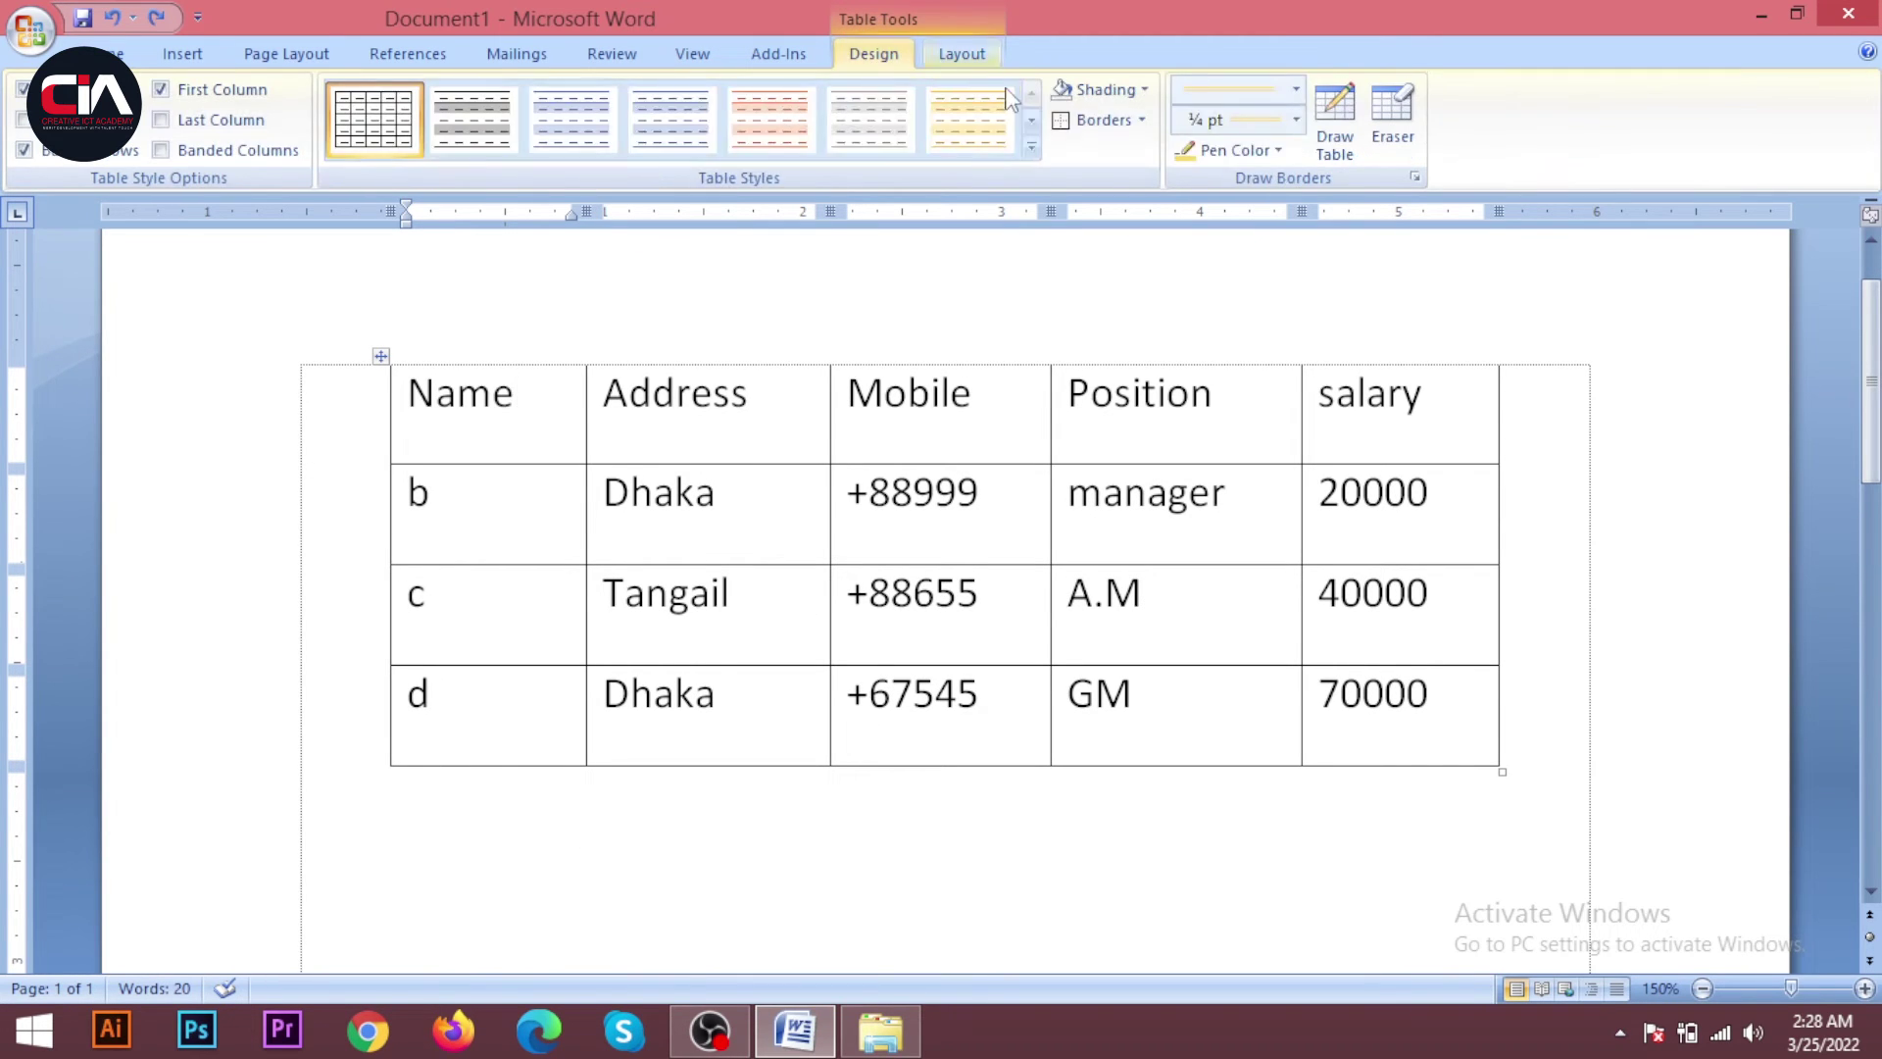
pyautogui.click(1393, 120)
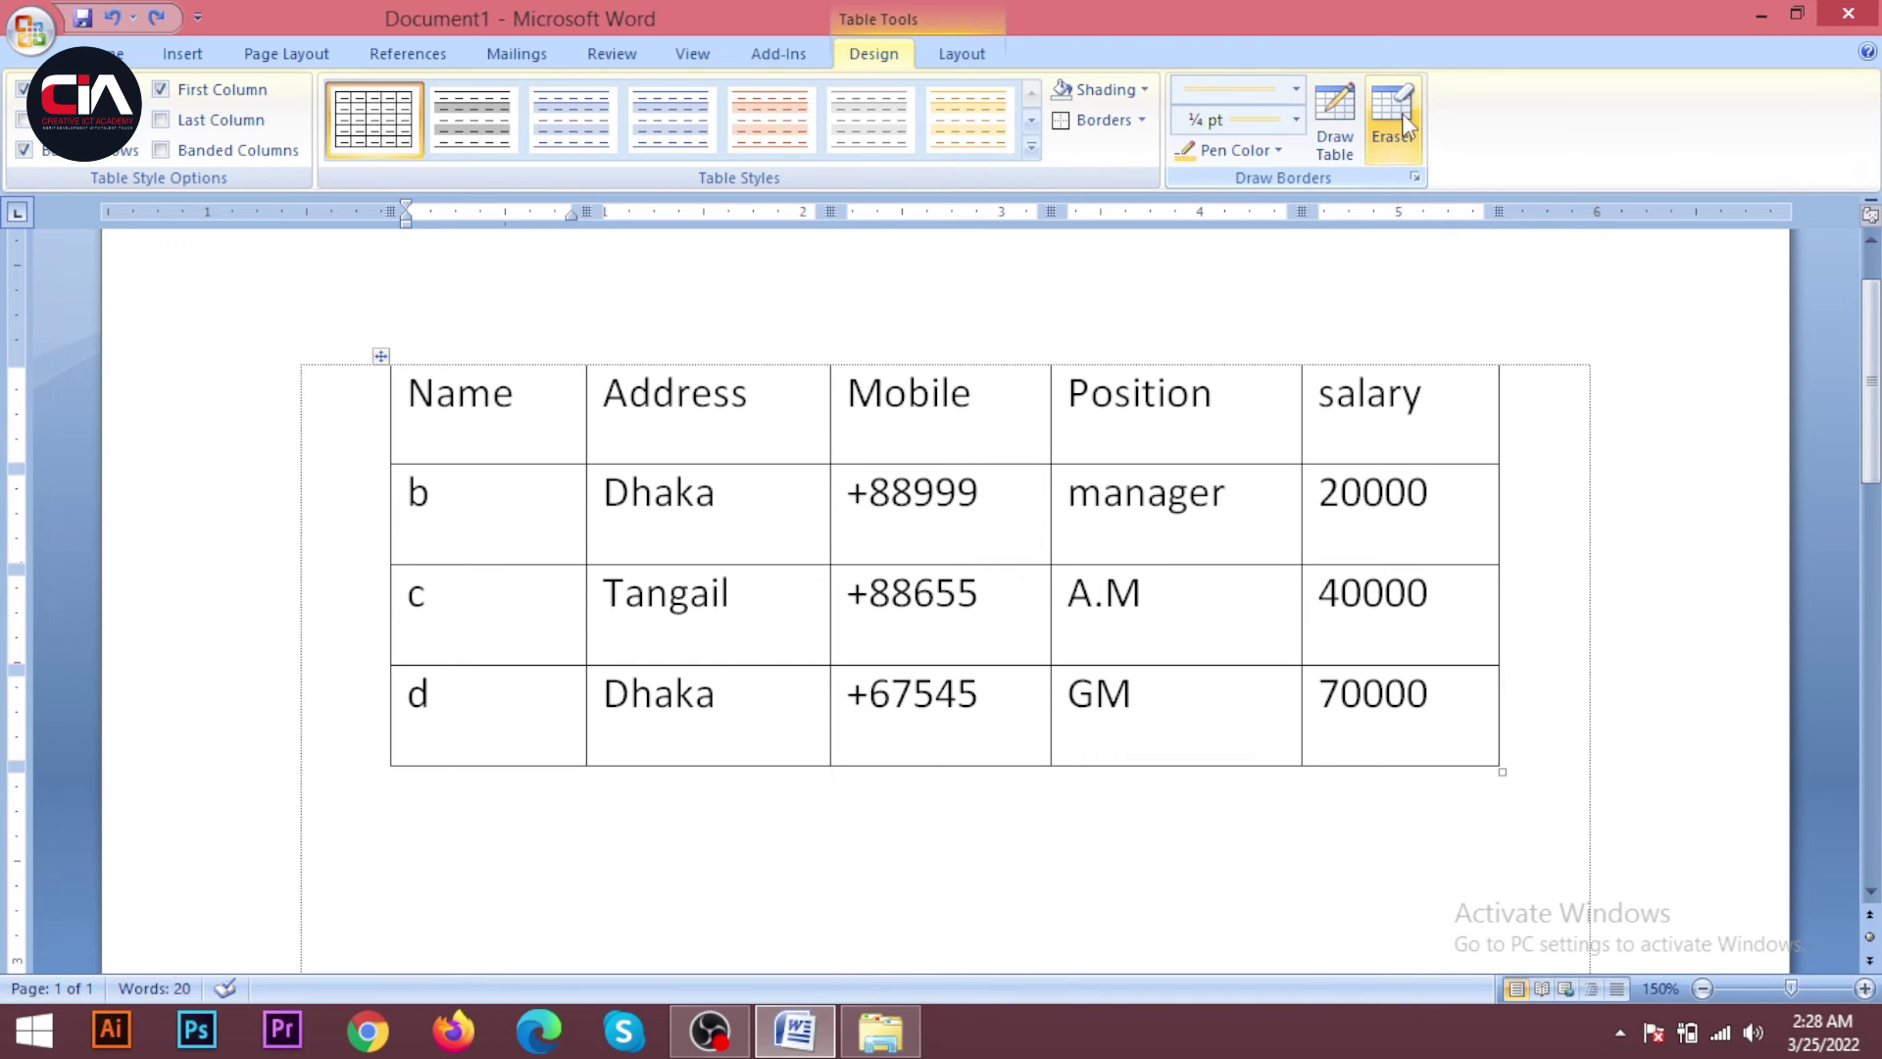
pyautogui.moveTo(698, 407); pyautogui.dragTo(763, 651)
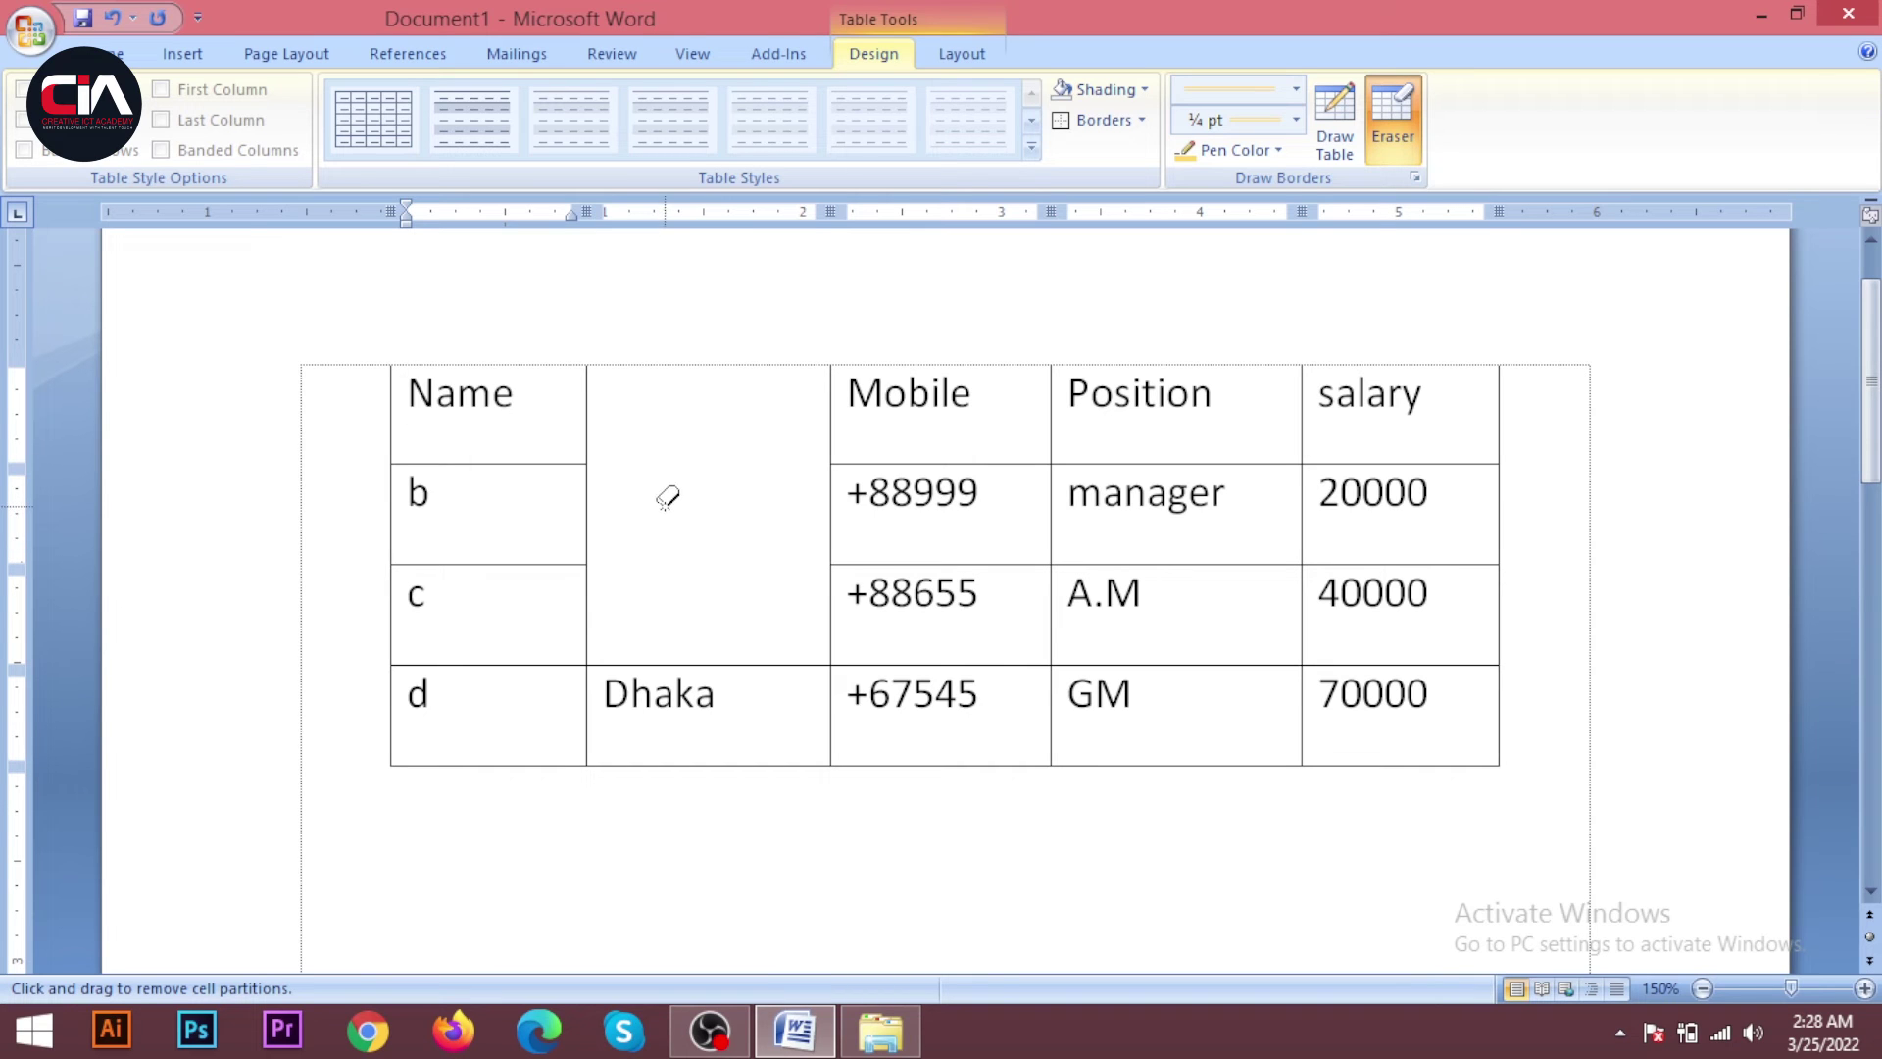
# Undo the merge so Address, Dhaka and Tangail are back in separate cells
pyautogui.hotkey('ctrl', 'z')
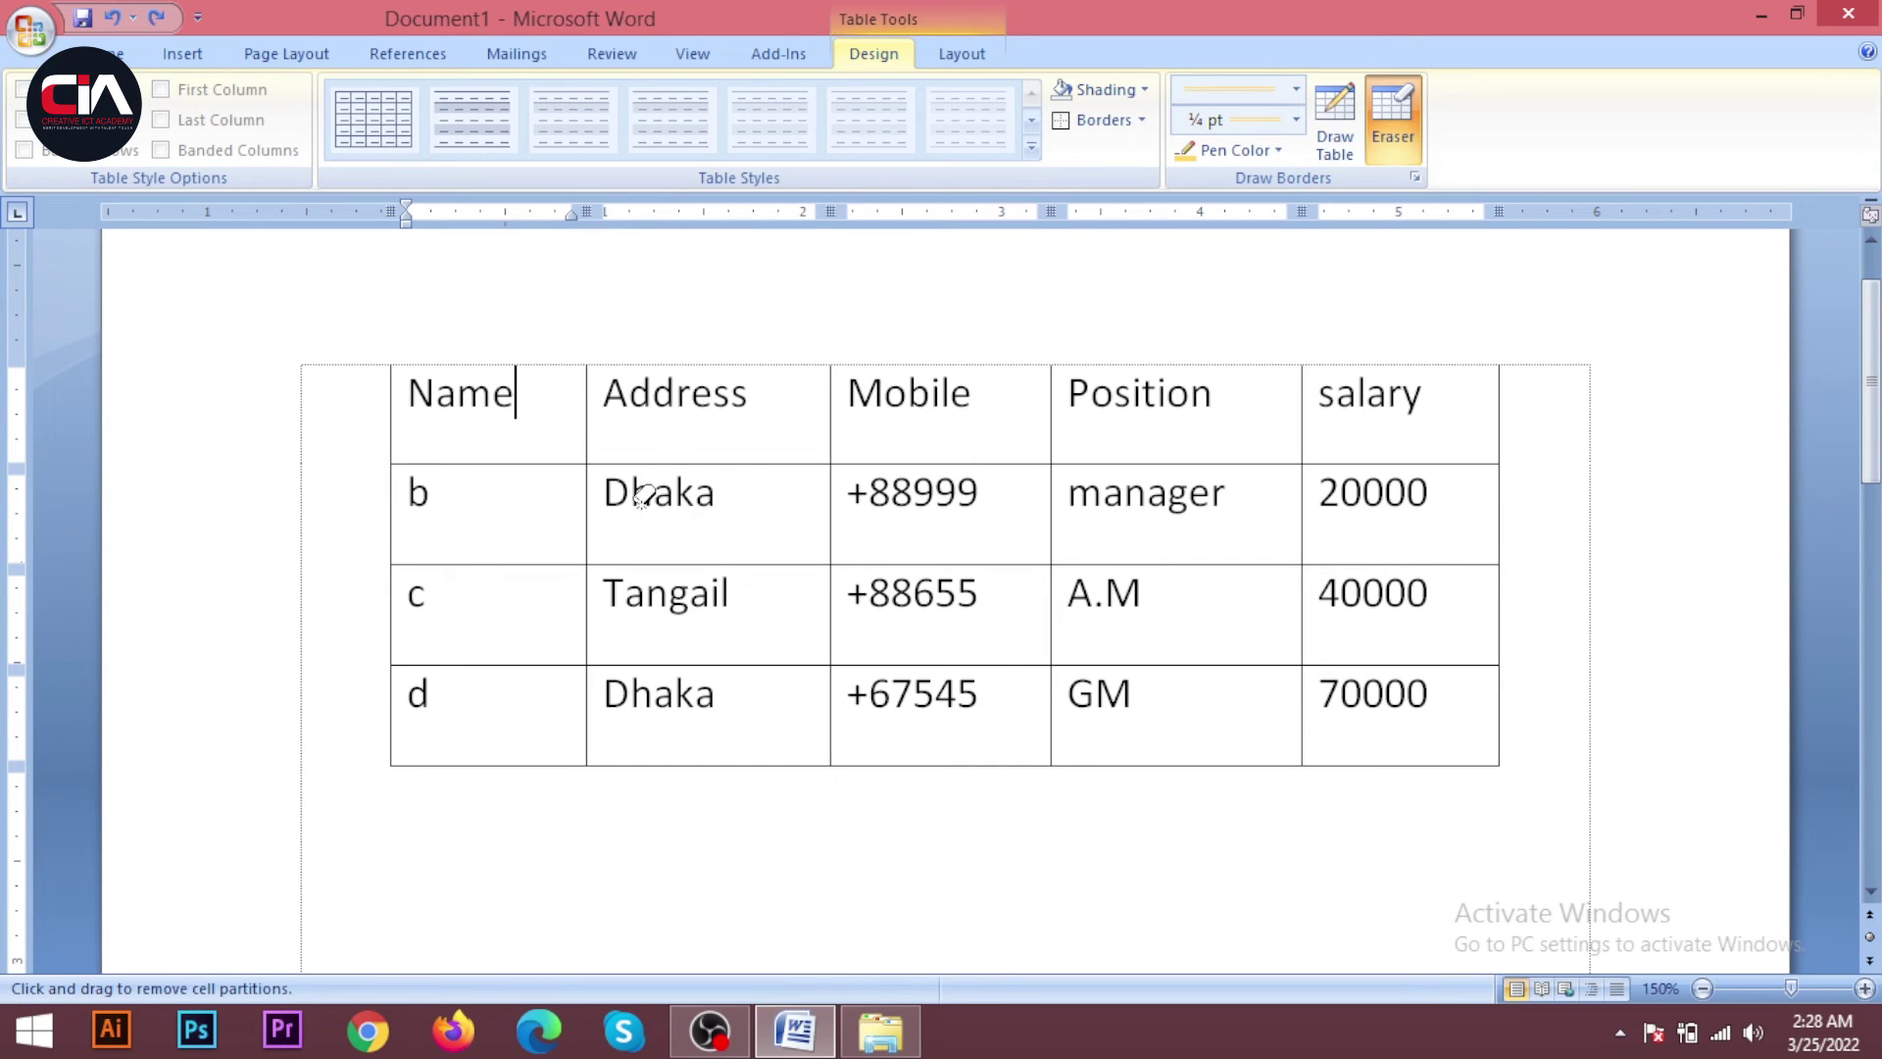
pyautogui.click(1384, 126)
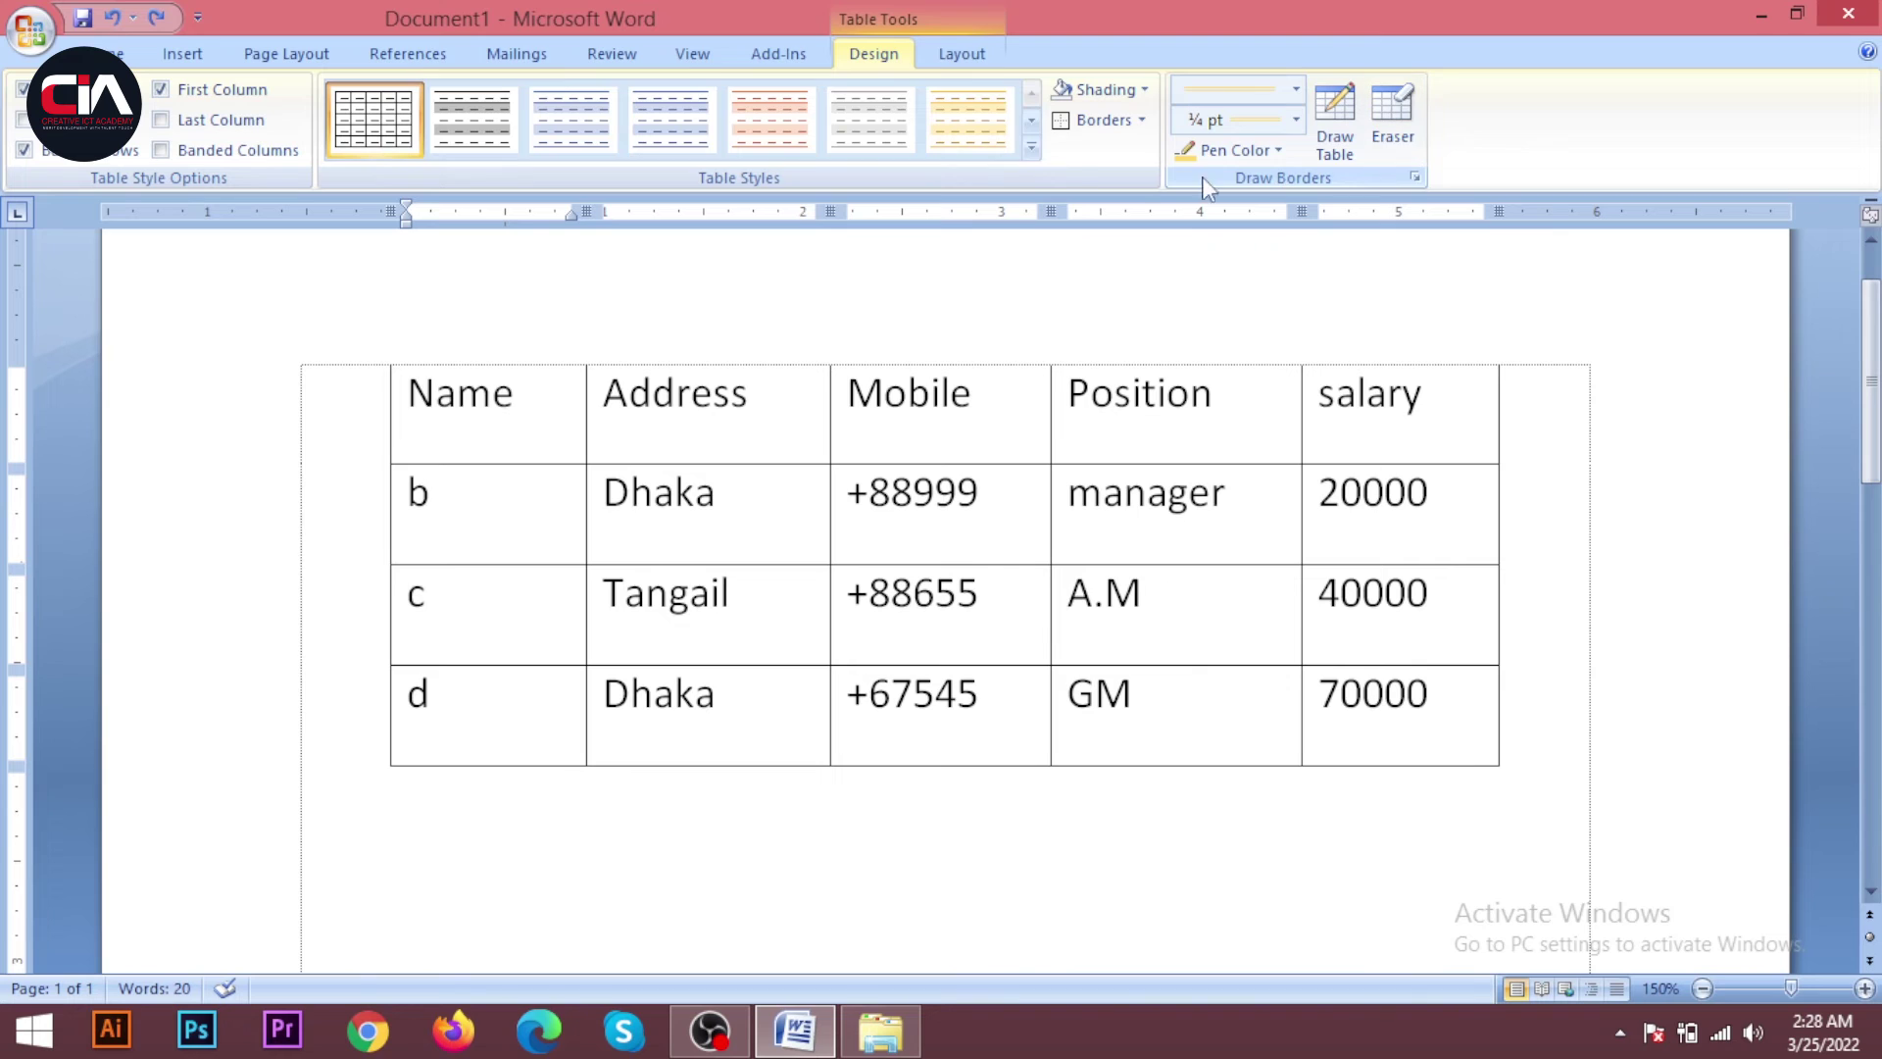
pyautogui.click(961, 54)
pyautogui.moveTo(739, 423); pyautogui.dragTo(748, 600)
pyautogui.click(748, 627)
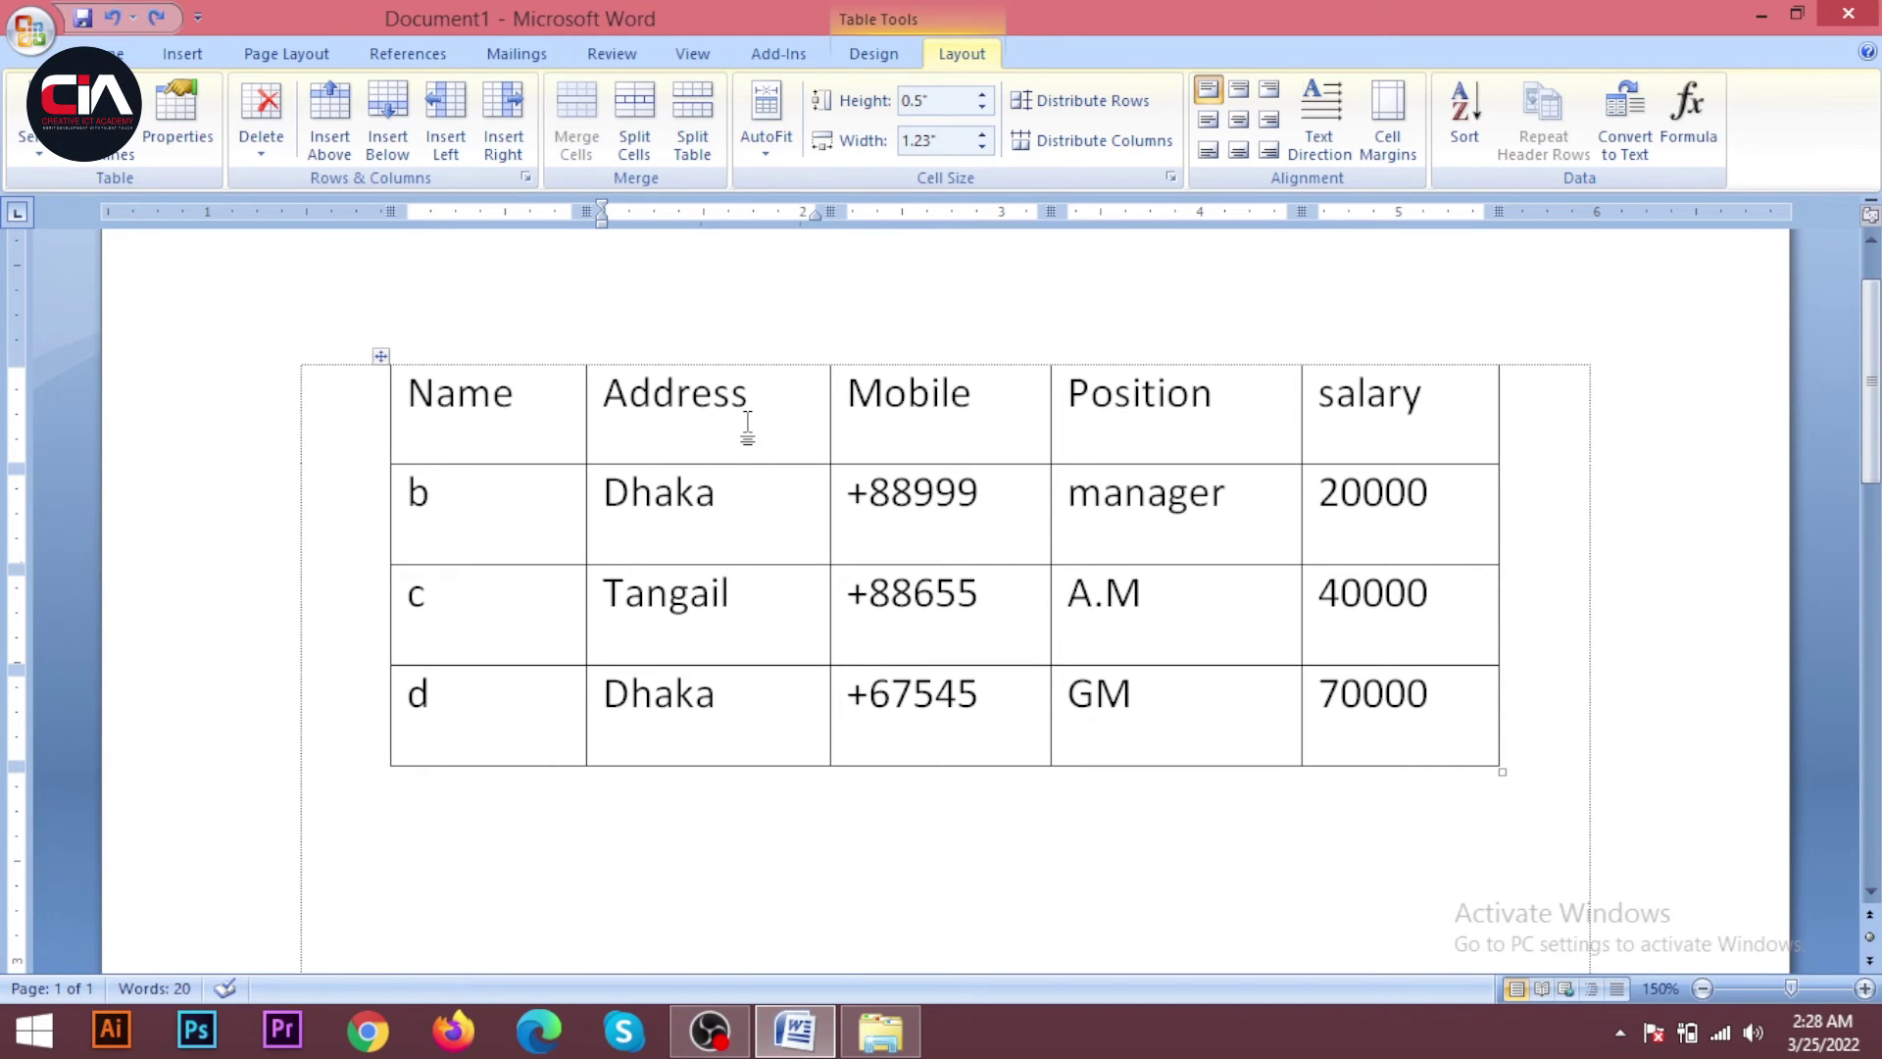
pyautogui.click(764, 522)
pyautogui.click(692, 395)
pyautogui.moveTo(701, 470); pyautogui.dragTo(709, 536)
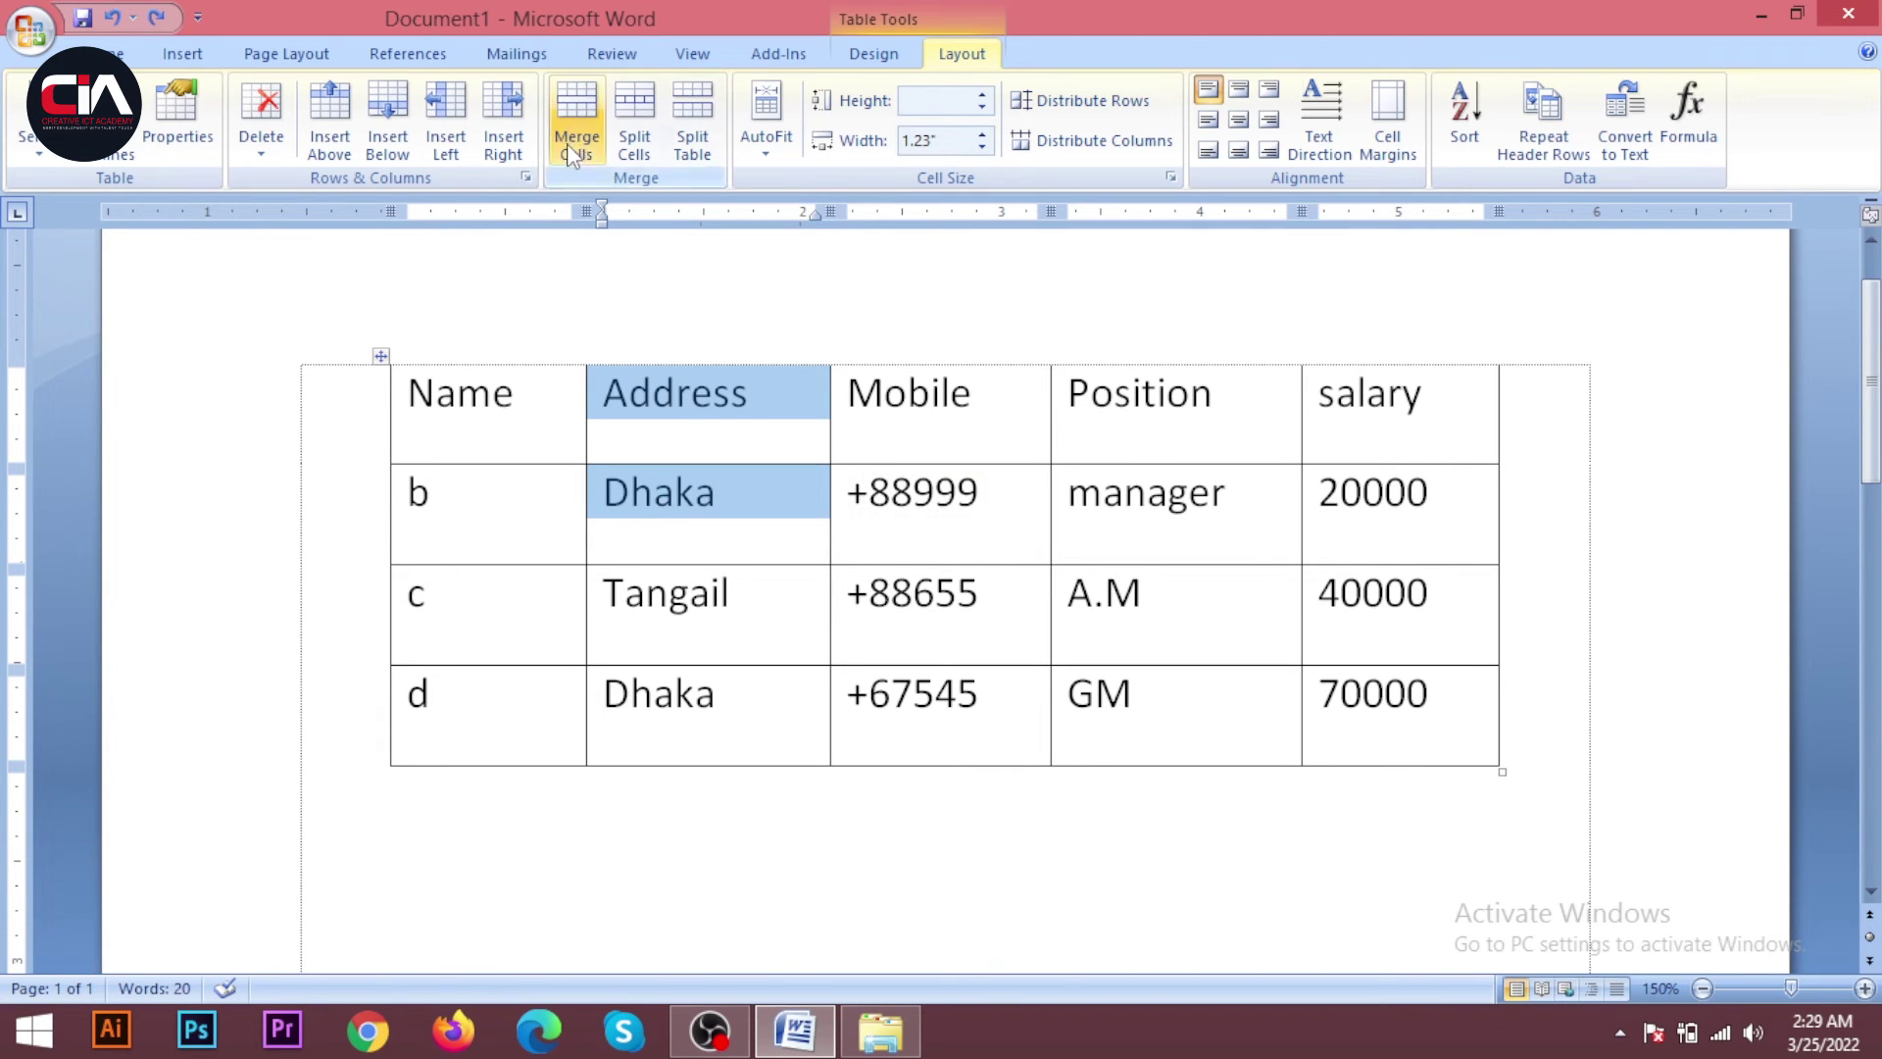
pyautogui.click(752, 419)
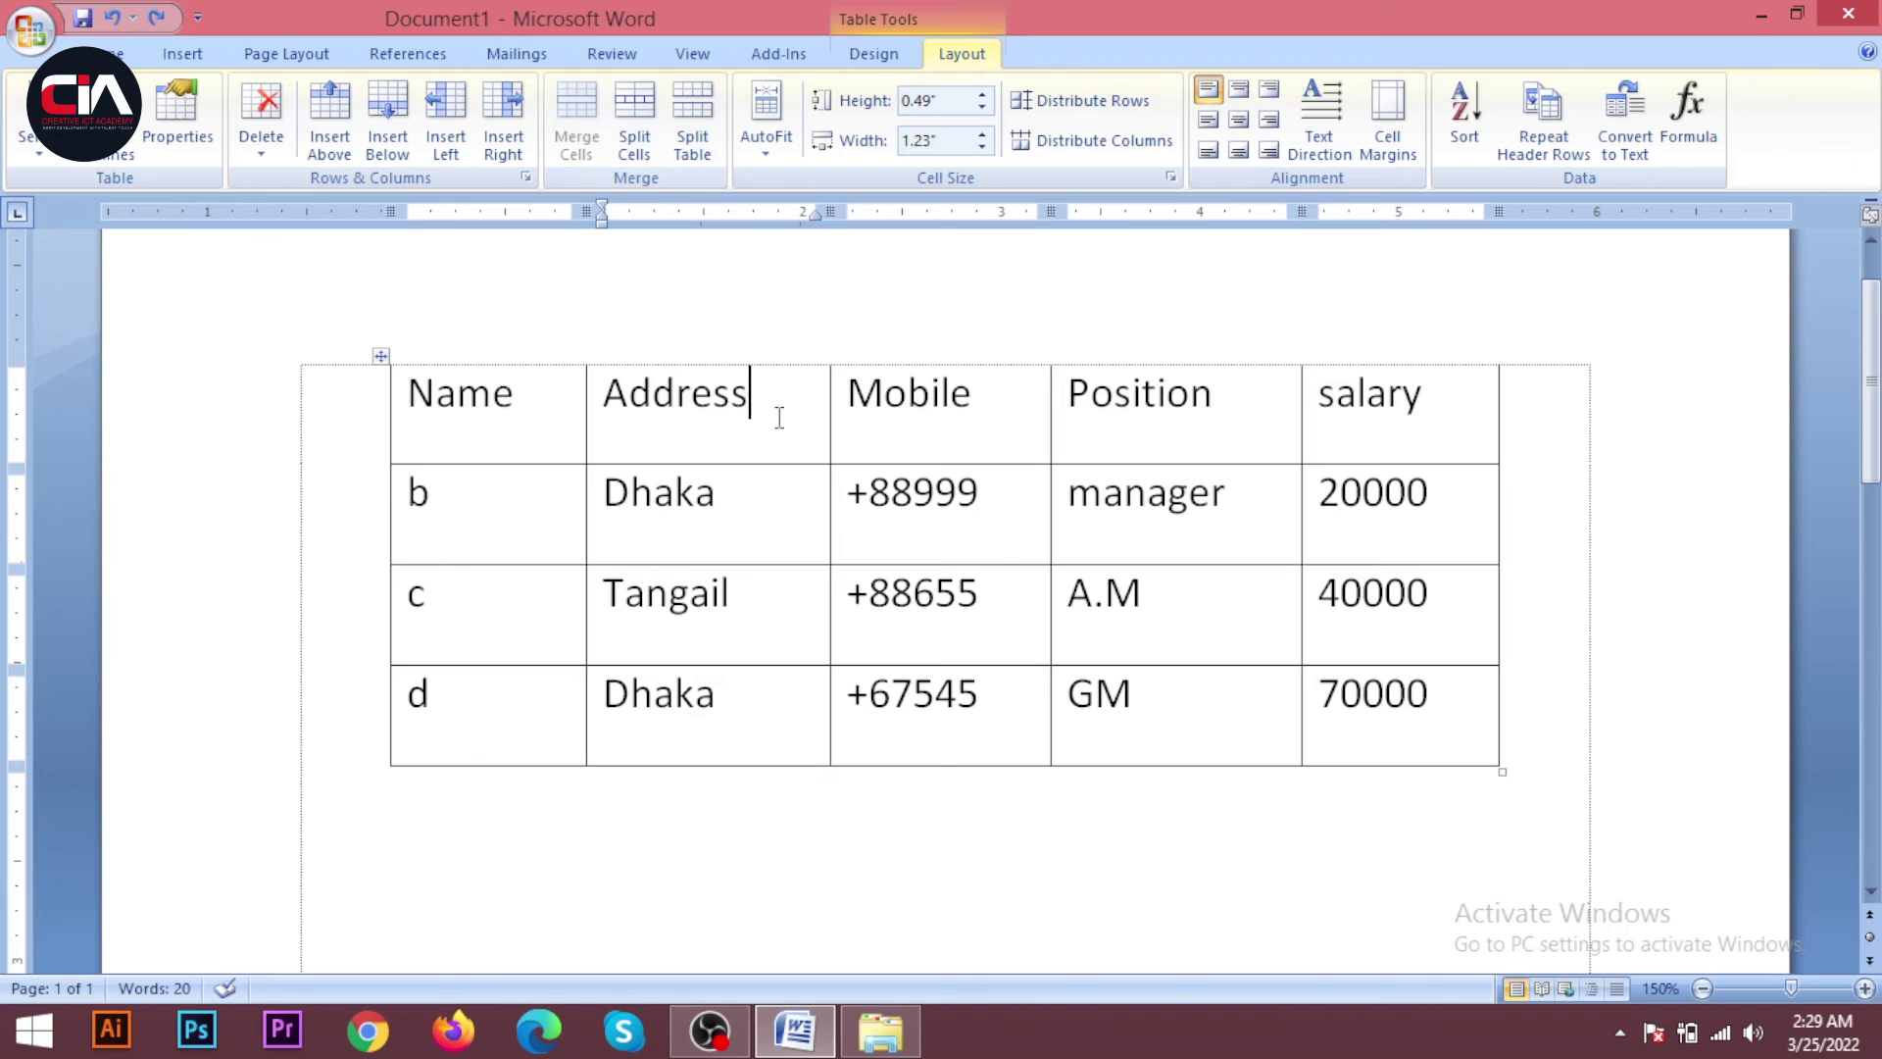
pyautogui.moveTo(777, 412); pyautogui.dragTo(779, 503)
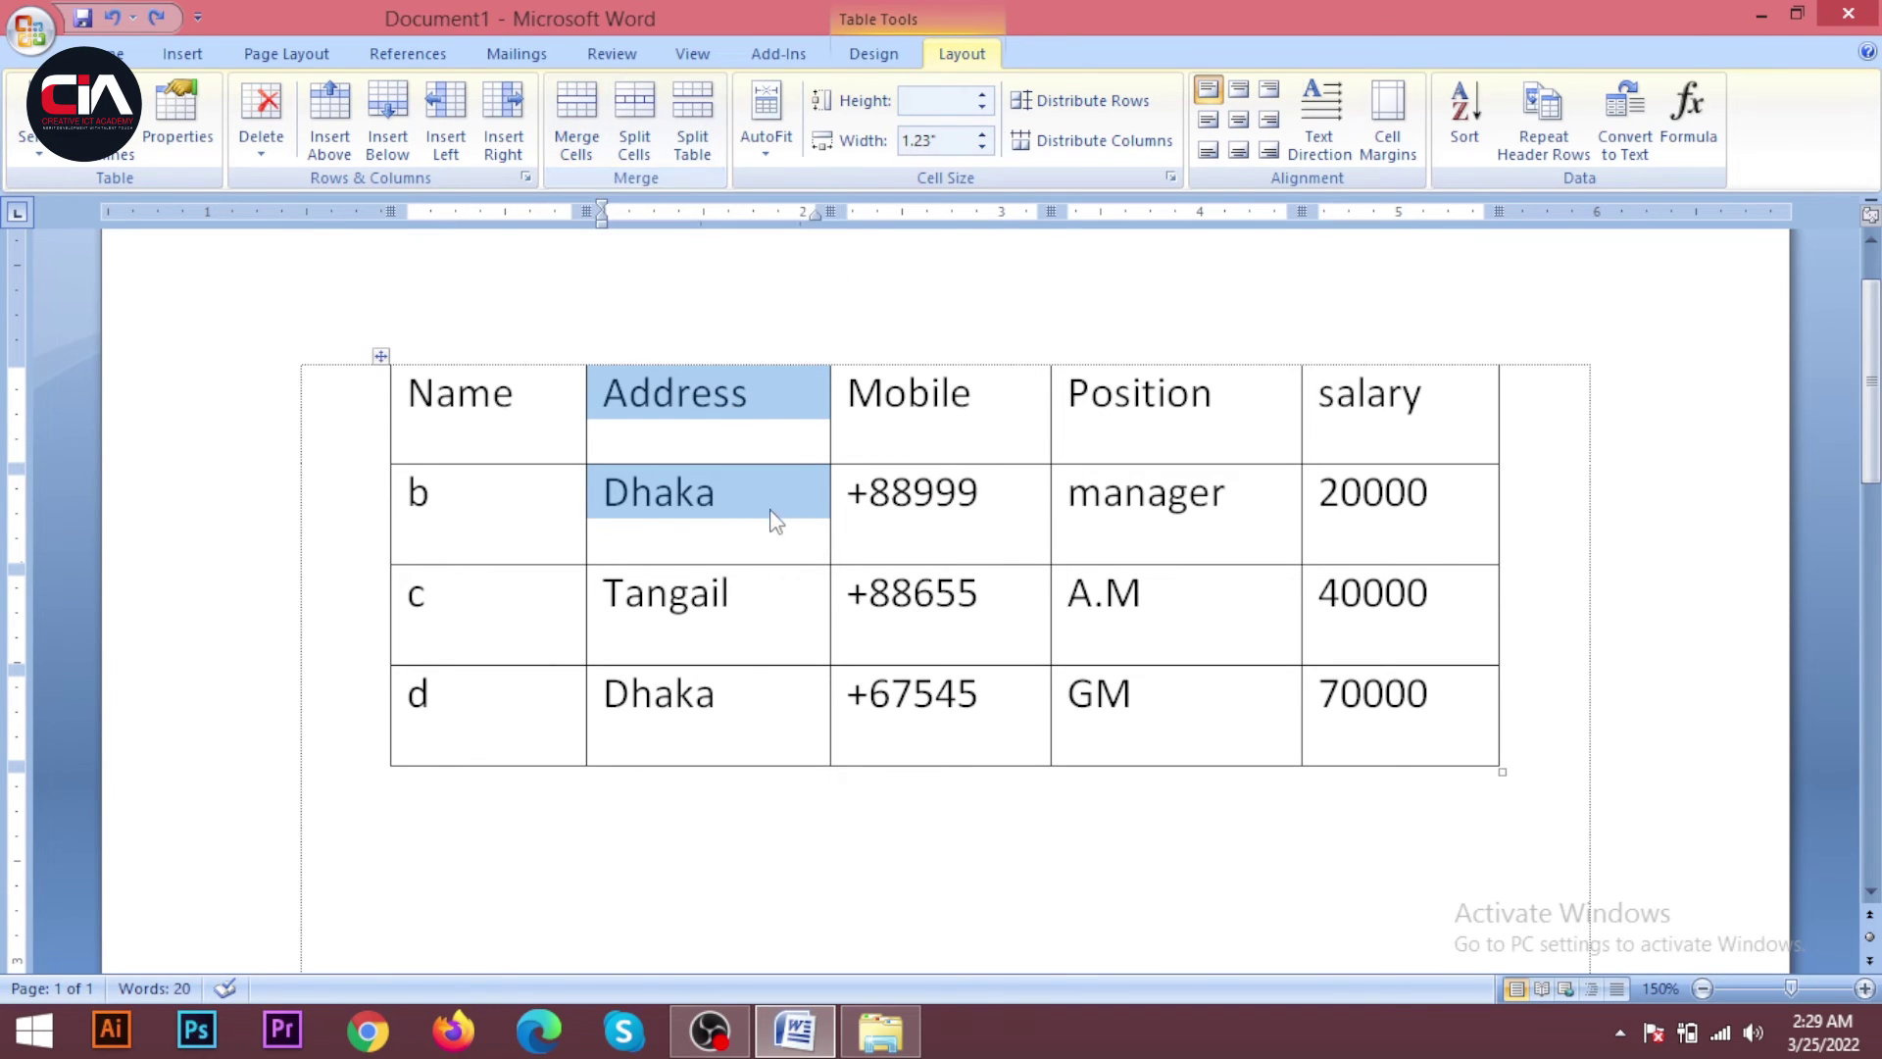
pyautogui.click(739, 491)
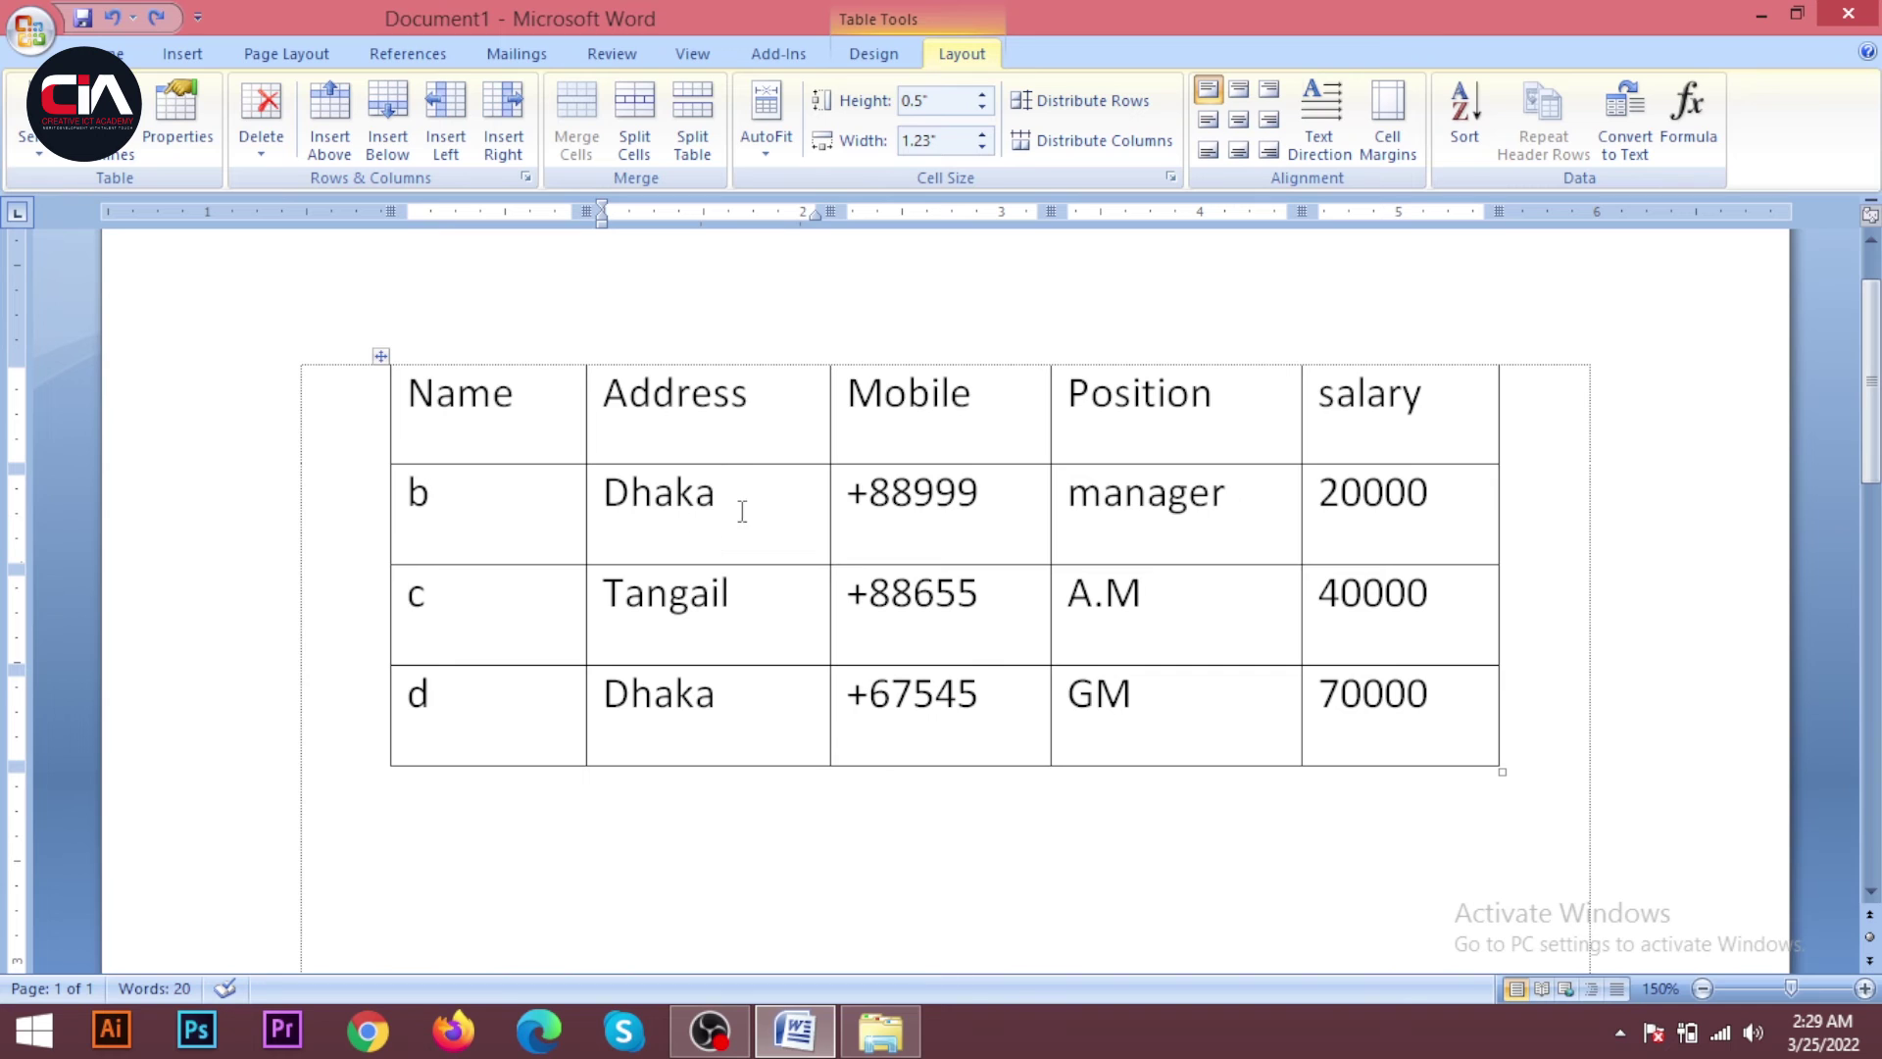
pyautogui.moveTo(739, 533); pyautogui.dragTo(753, 617)
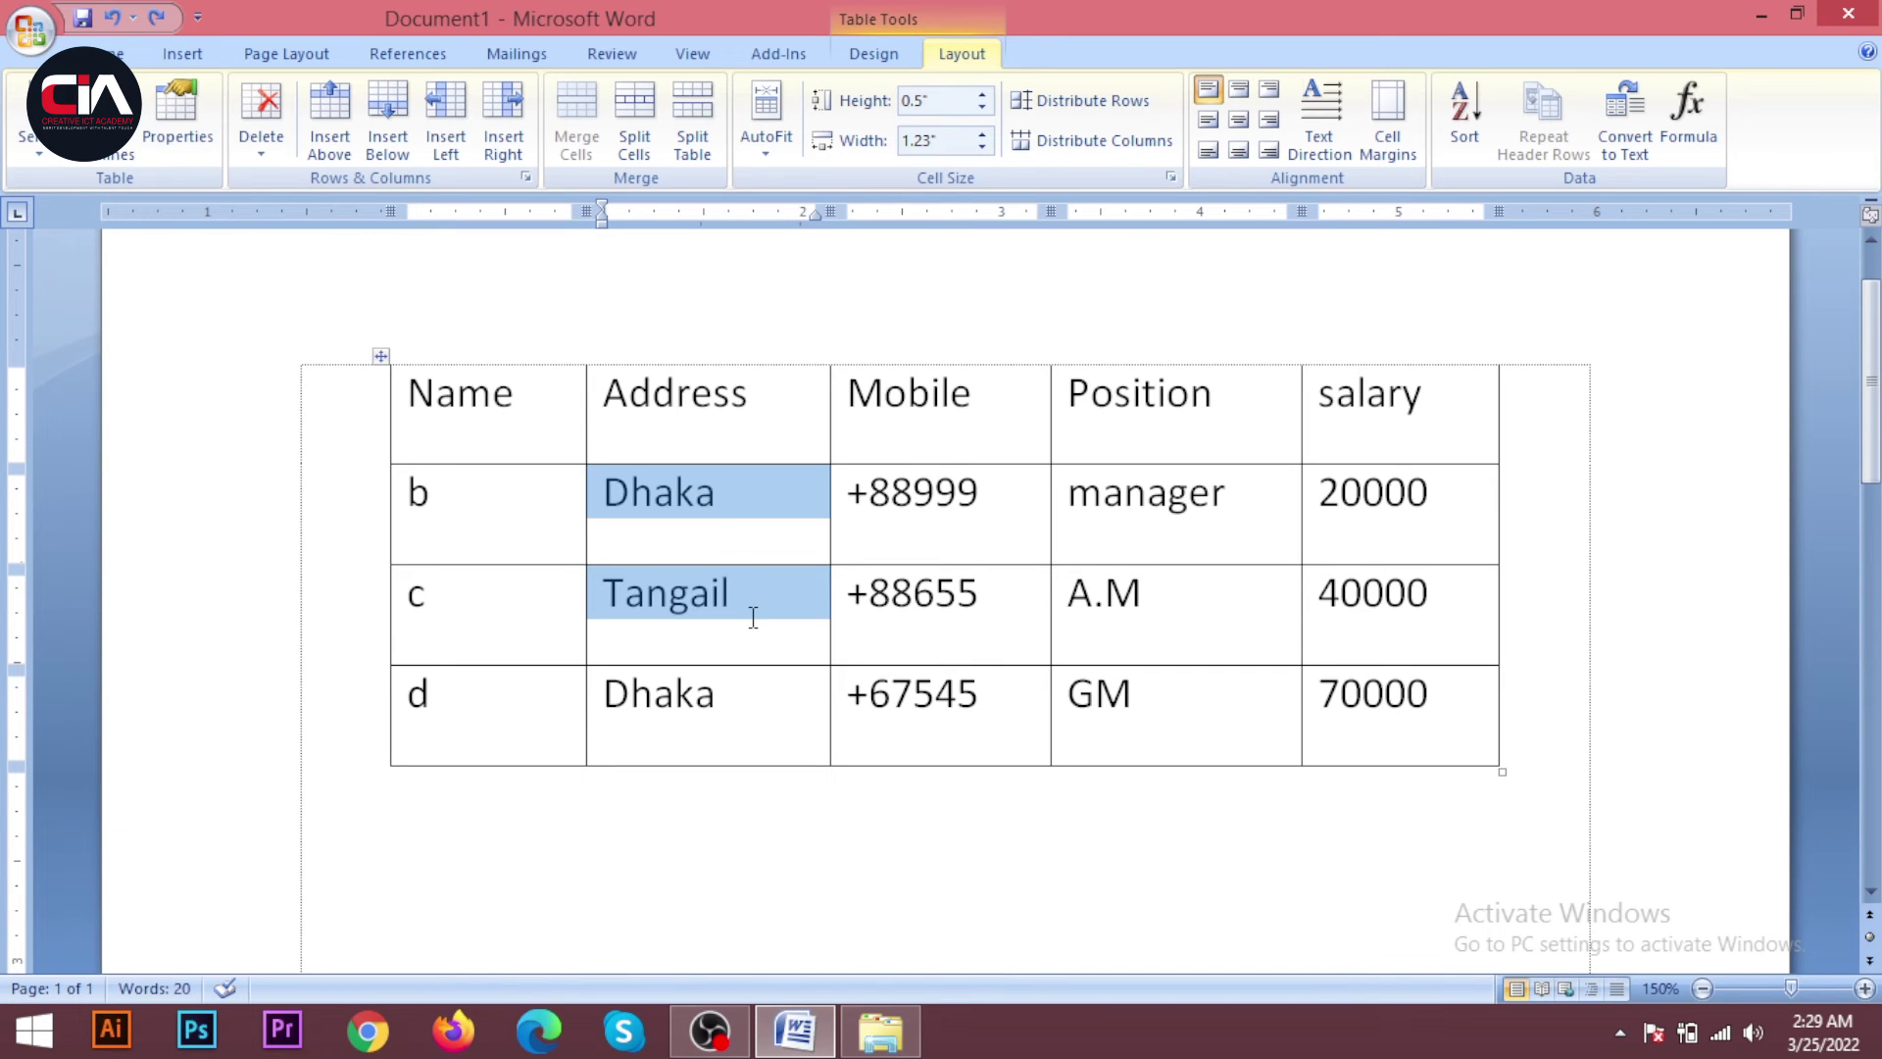
pyautogui.click(573, 126)
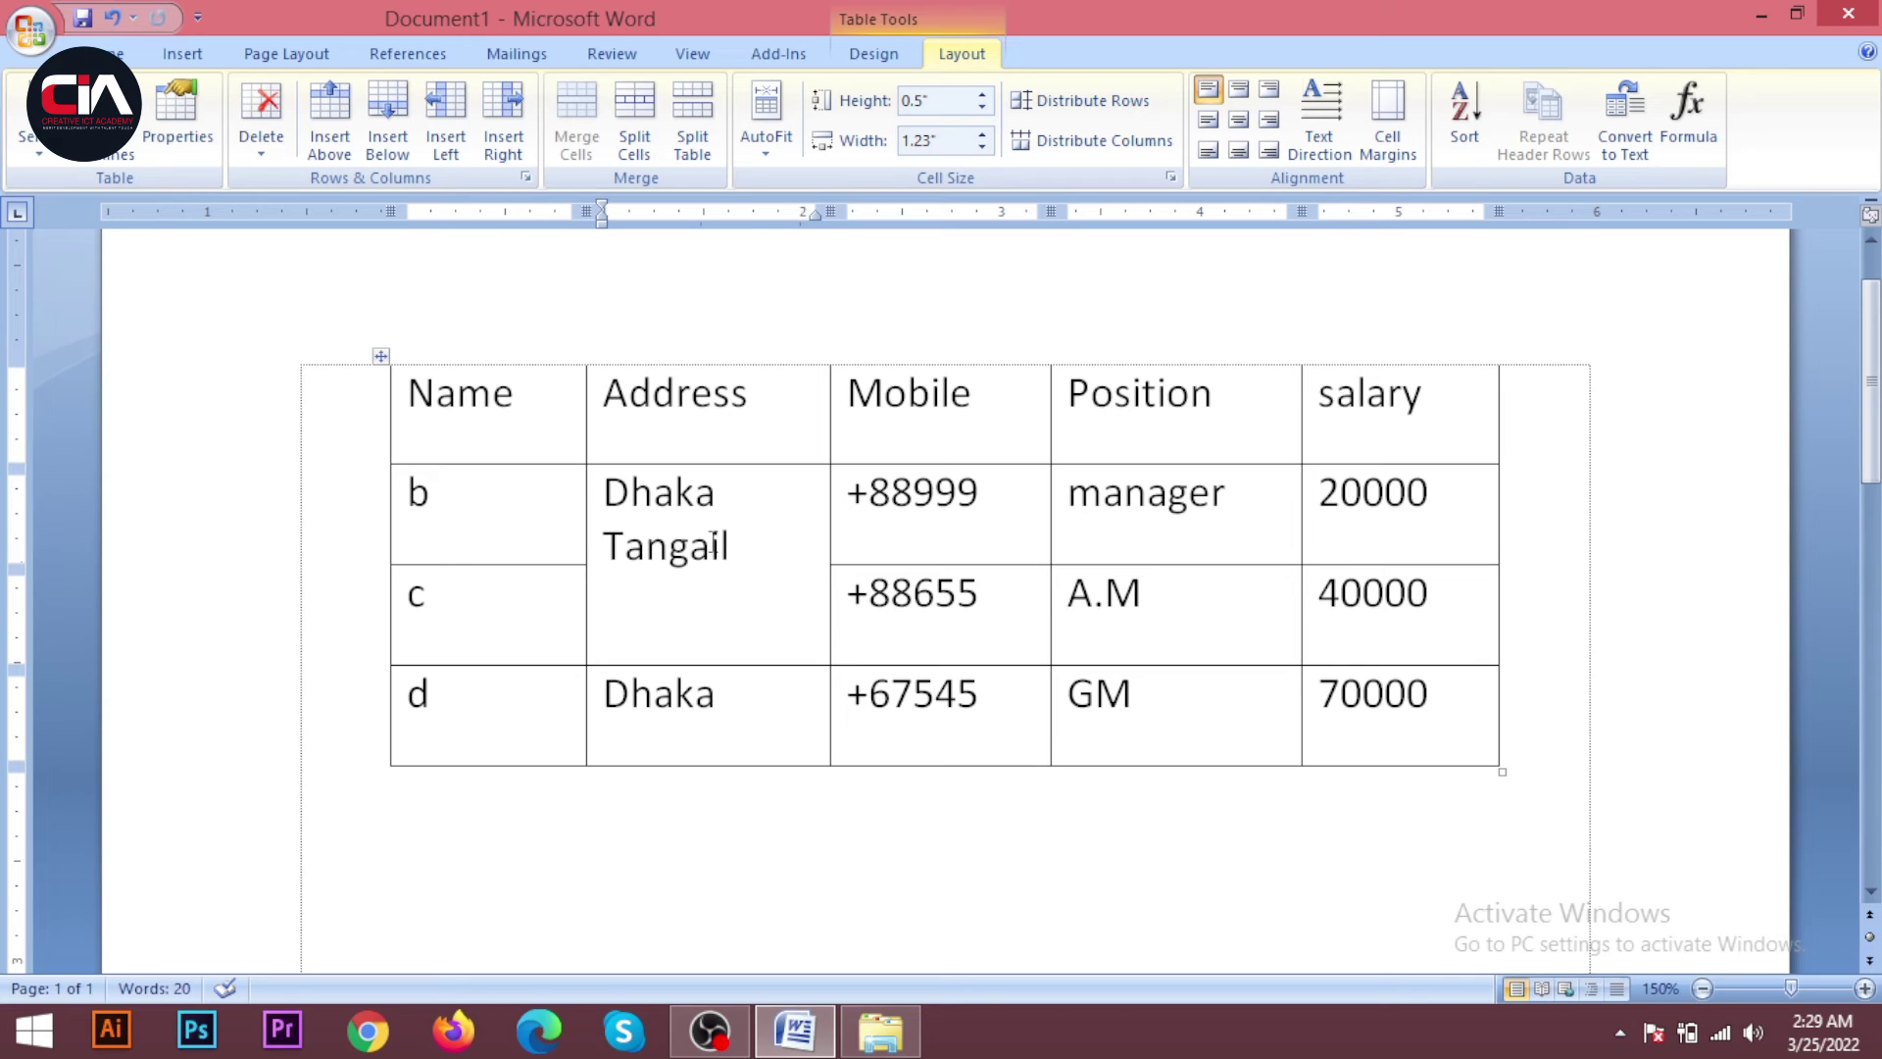
pyautogui.hotkey('ctrl', 'z')
pyautogui.click(768, 551)
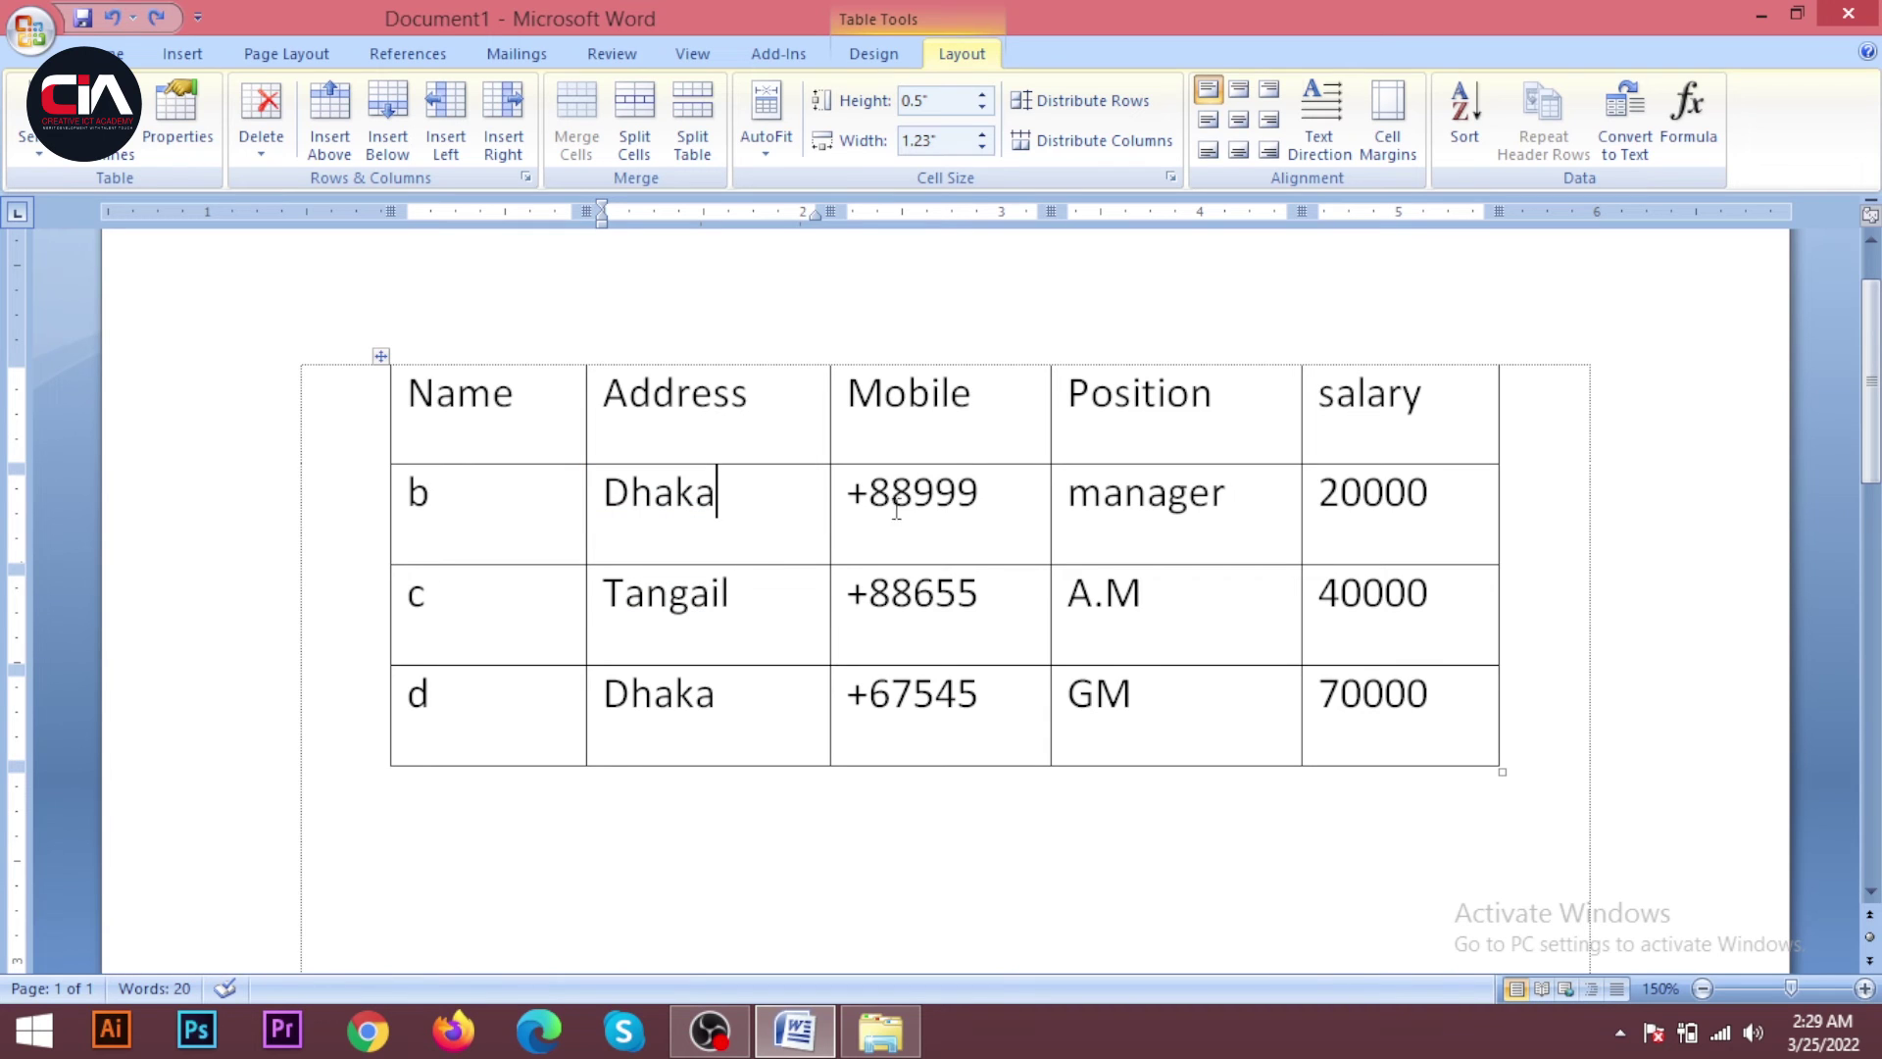
pyautogui.moveTo(774, 512)
pyautogui.mouseDown()
pyautogui.moveTo(1319, 519)
pyautogui.moveTo(1290, 512)
pyautogui.mouseUp()
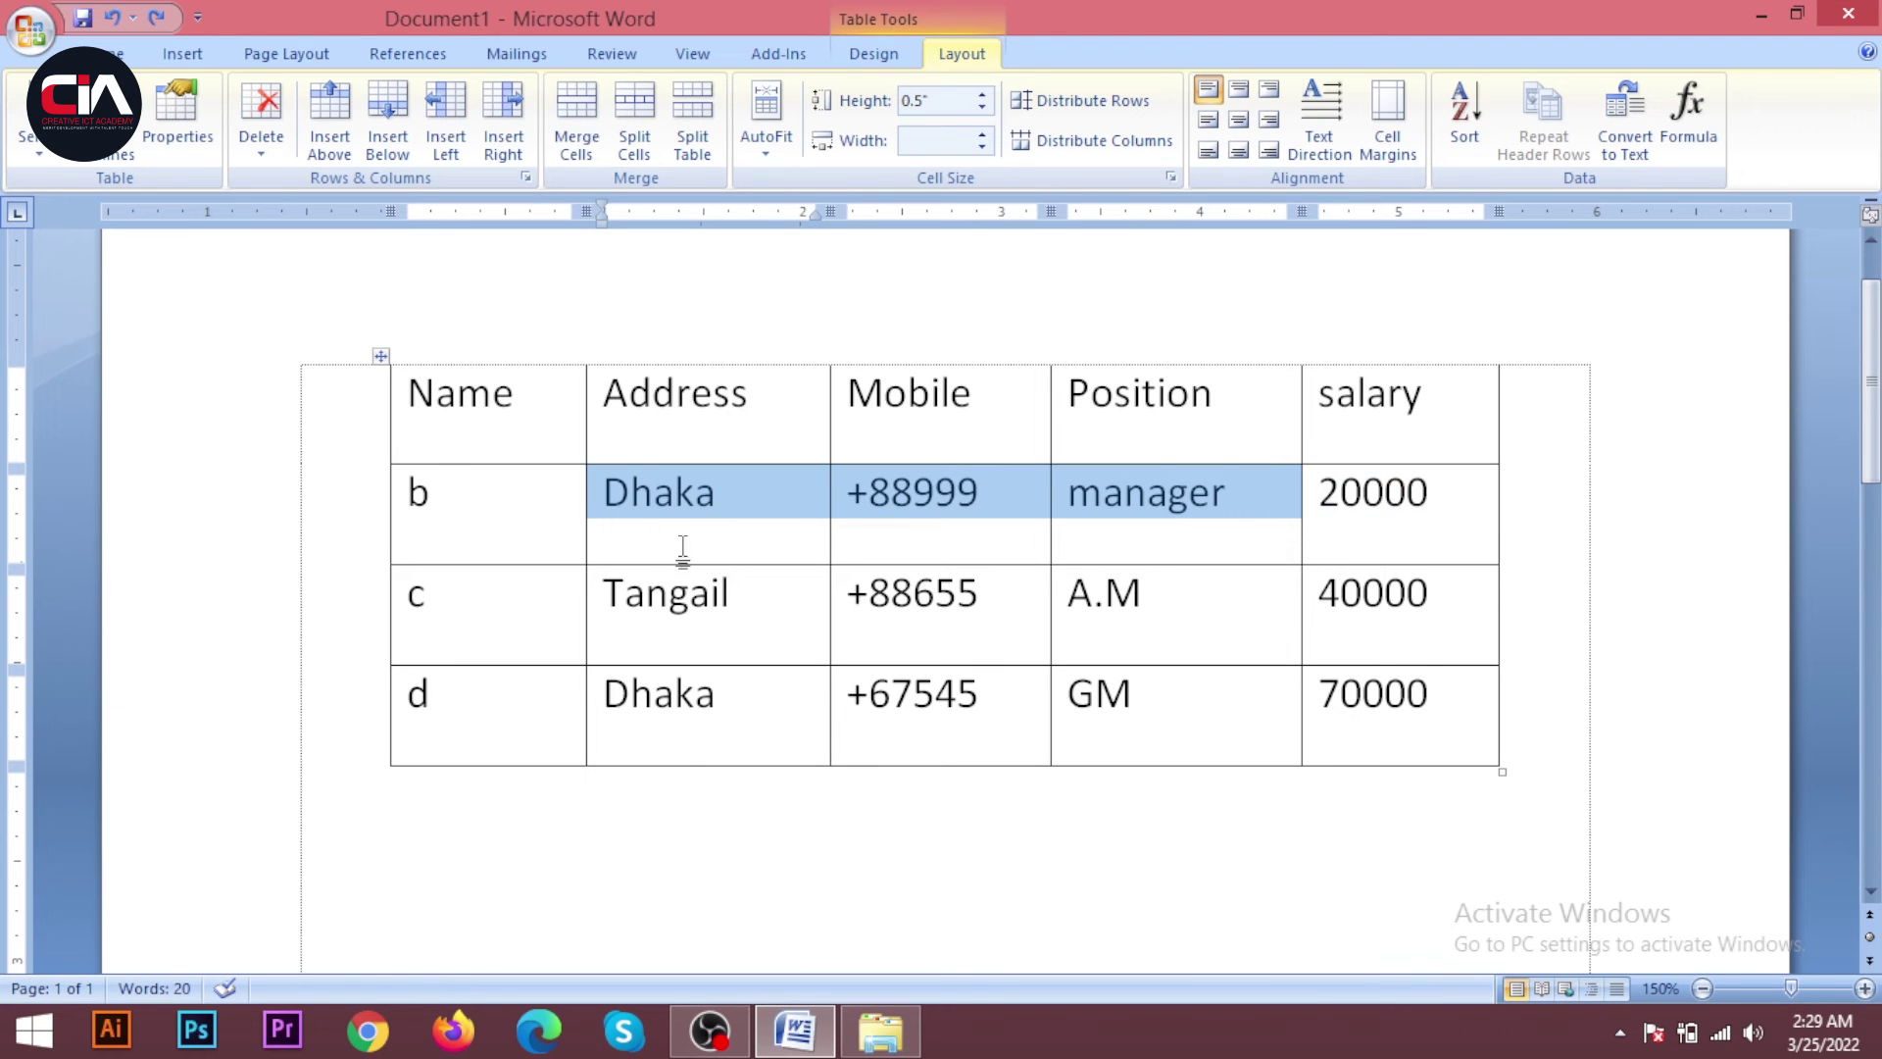
pyautogui.click(576, 117)
pyautogui.click(915, 609)
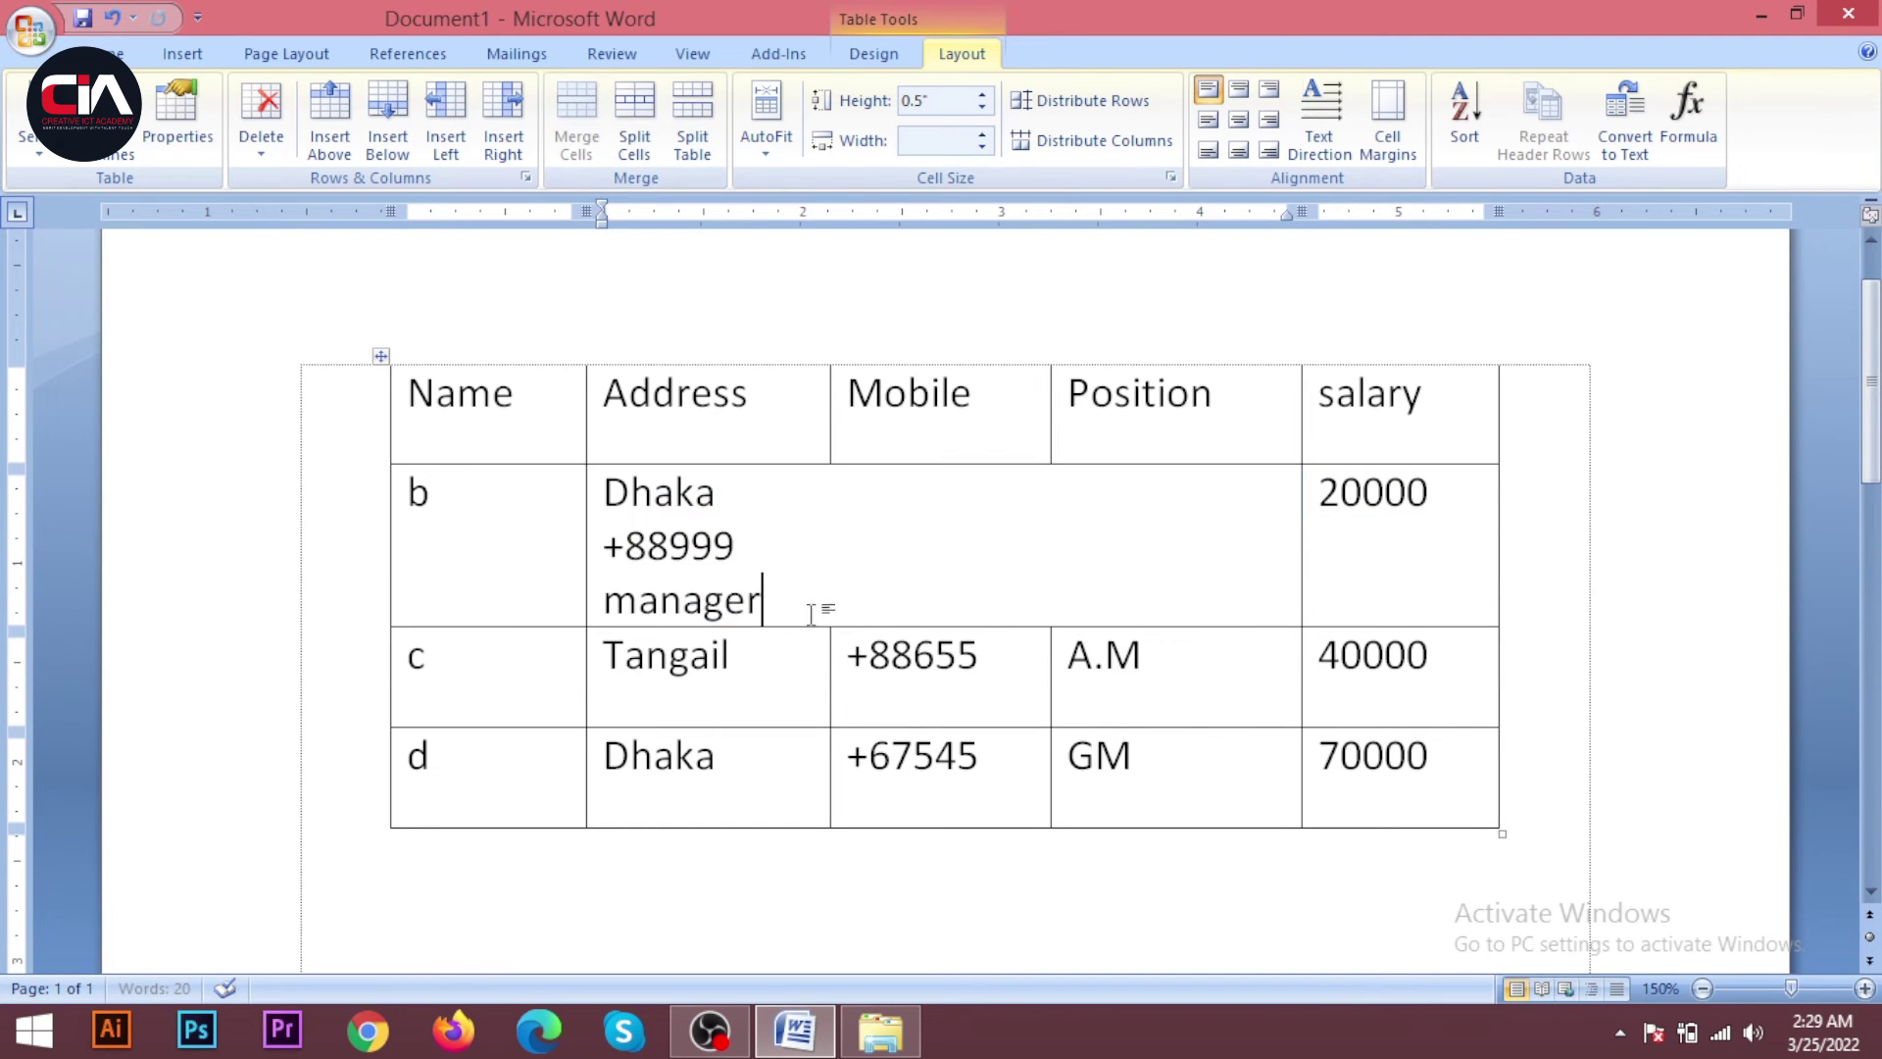
pyautogui.hotkey('ctrl', 'z')
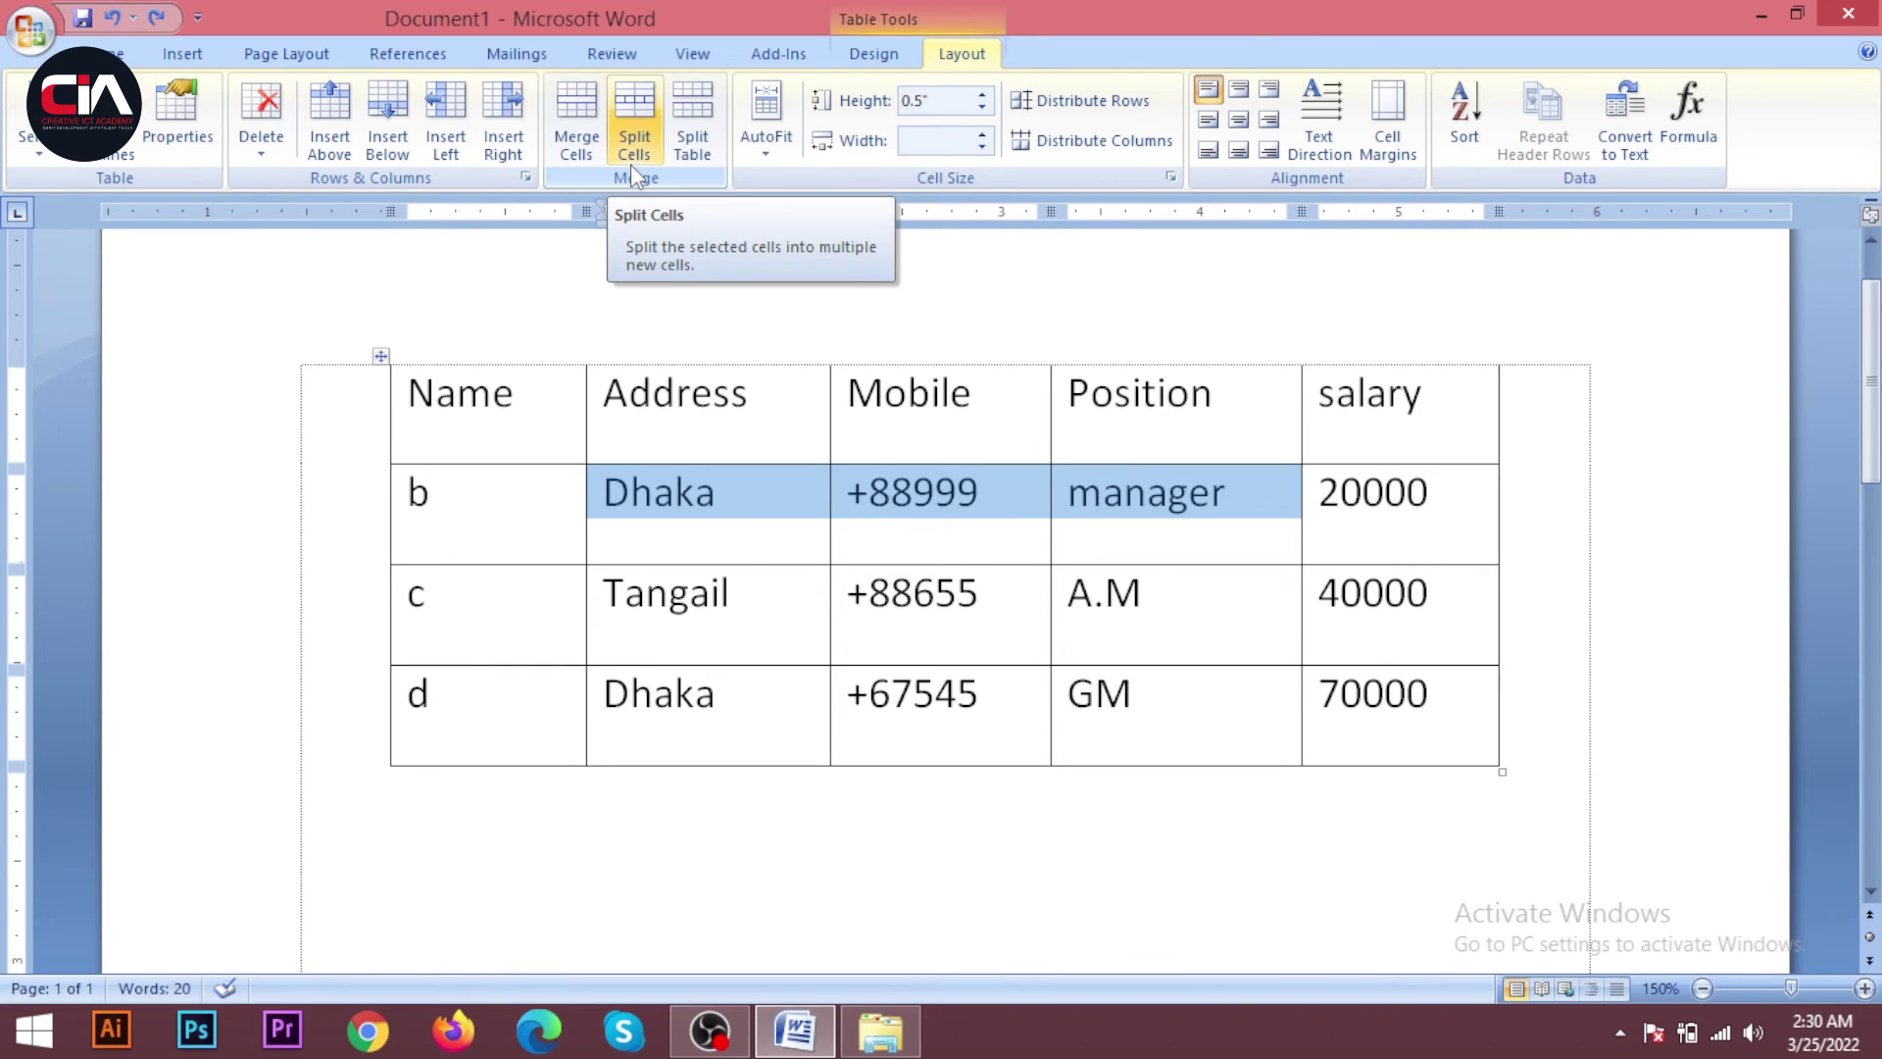
# Delete the word Dhaka from row b's Address cell
pyautogui.click(726, 529)
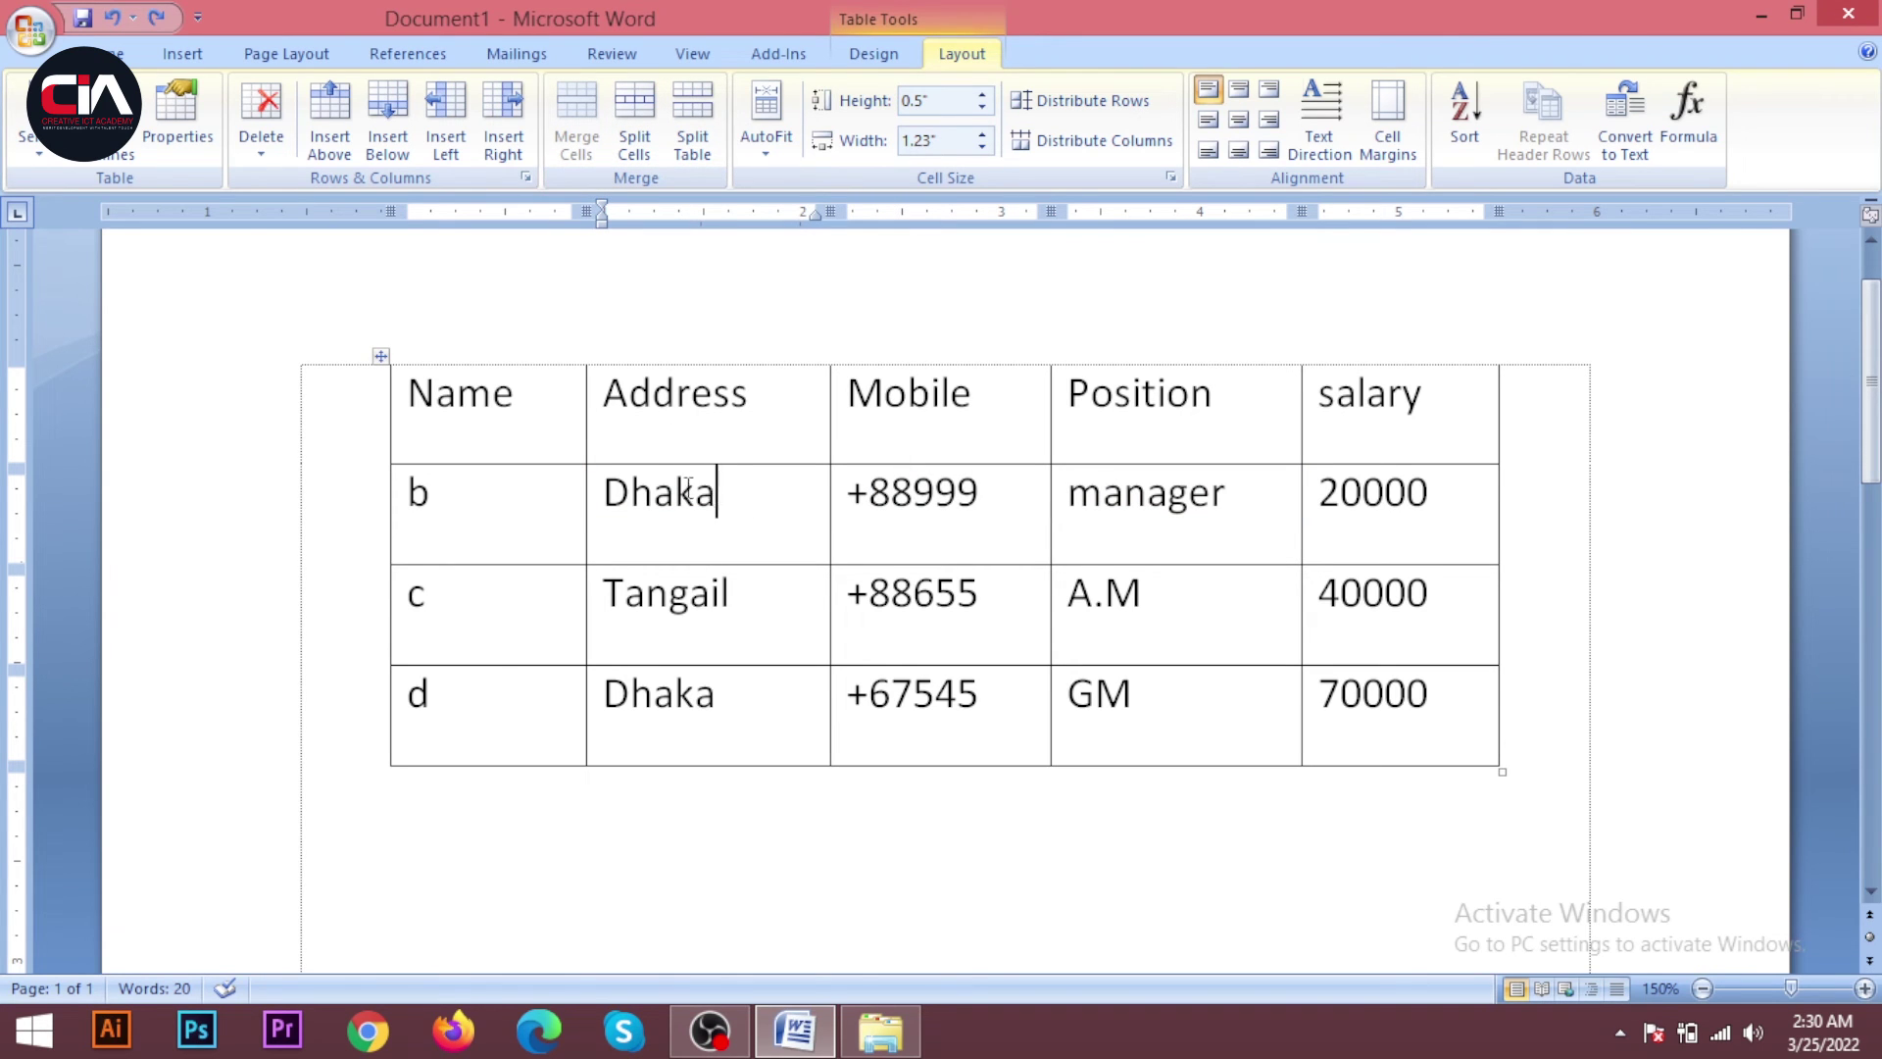
pyautogui.moveTo(689, 487); pyautogui.dragTo(610, 481)
pyautogui.press('Delete')
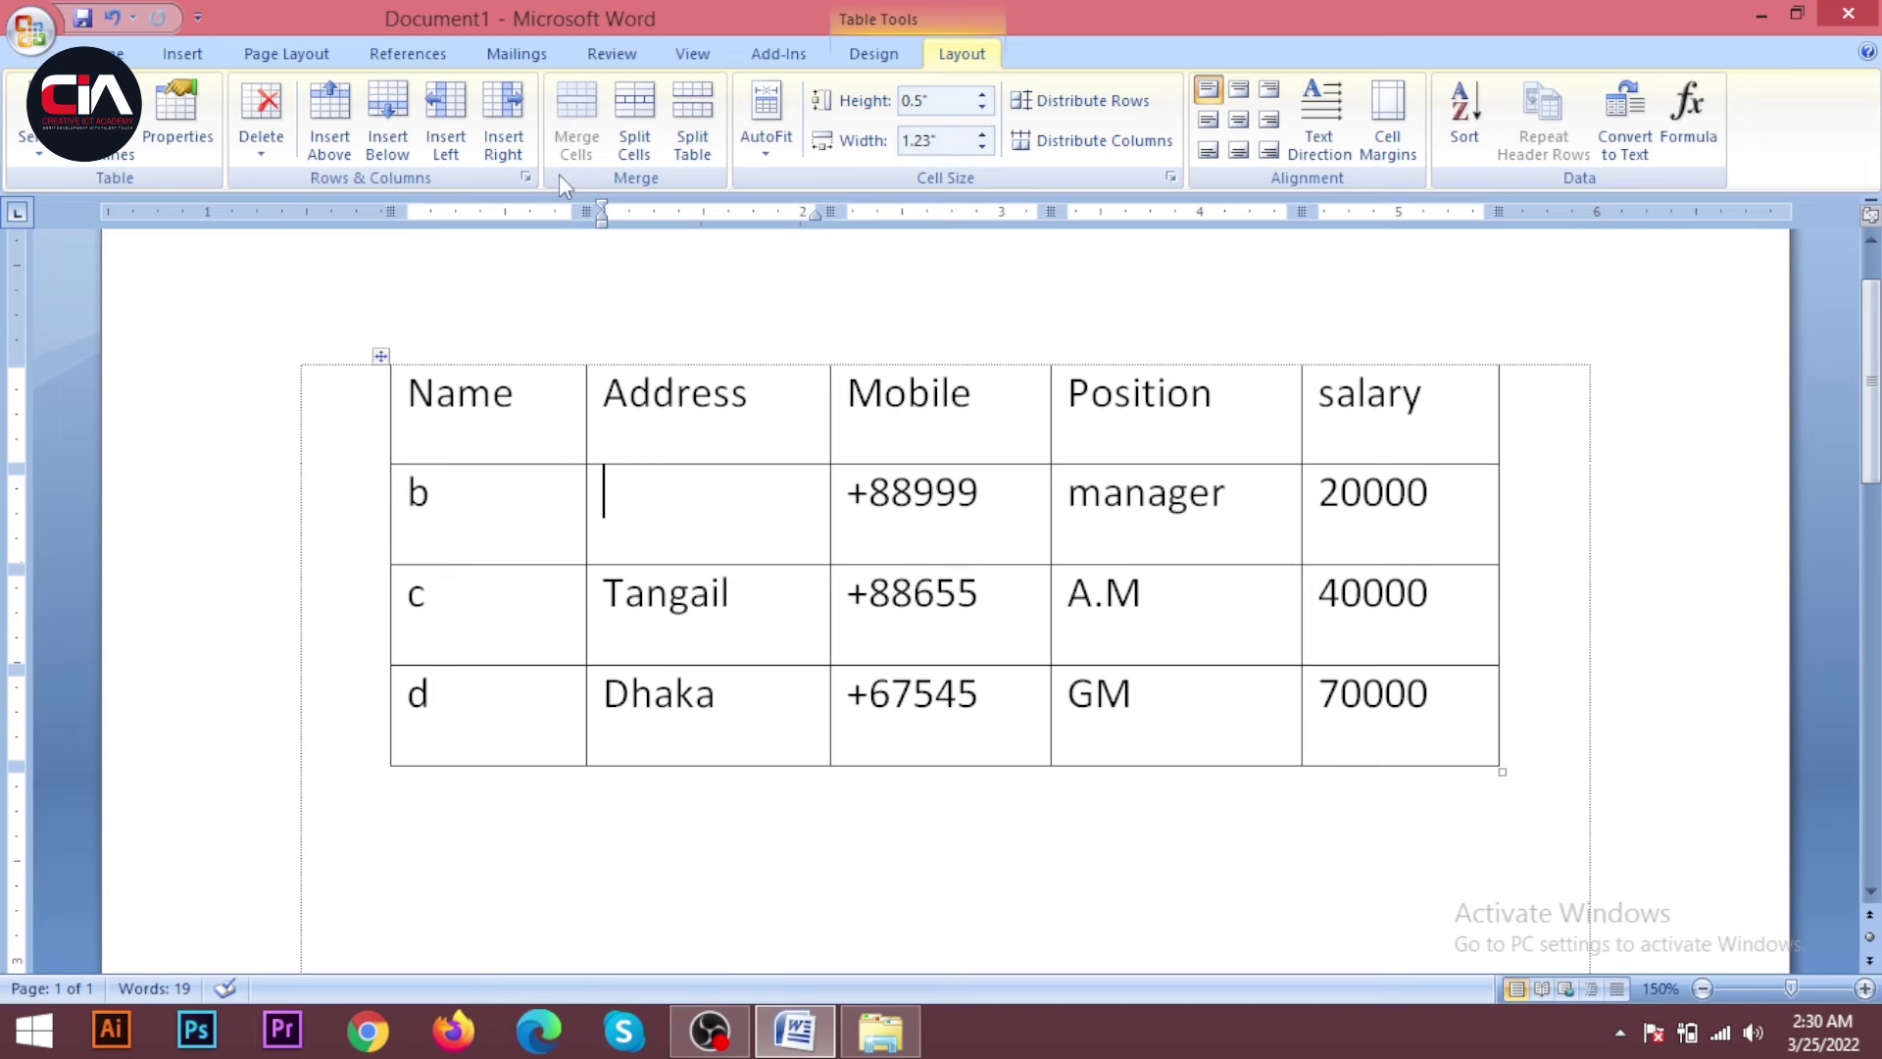
# Split the emptied cell into 2 columns and 2 rows
pyautogui.click(634, 122)
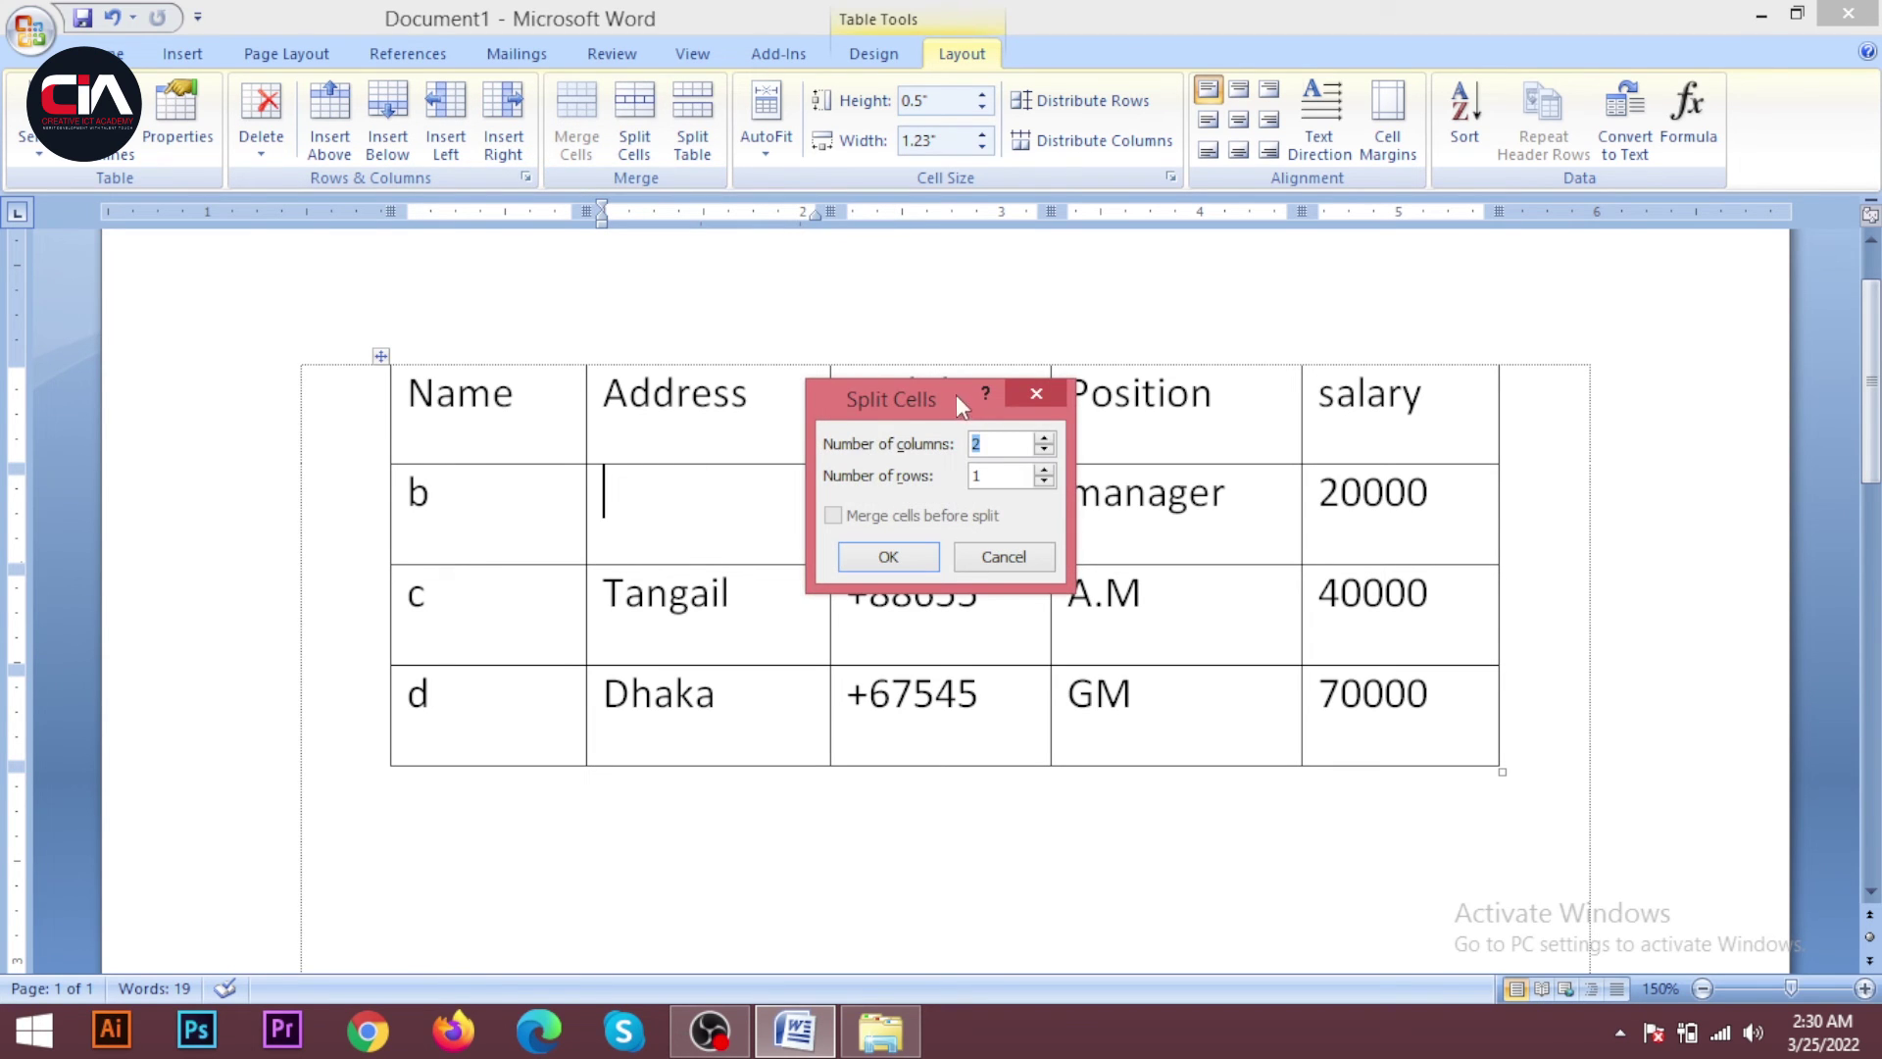
pyautogui.moveTo(955, 394); pyautogui.dragTo(985, 402)
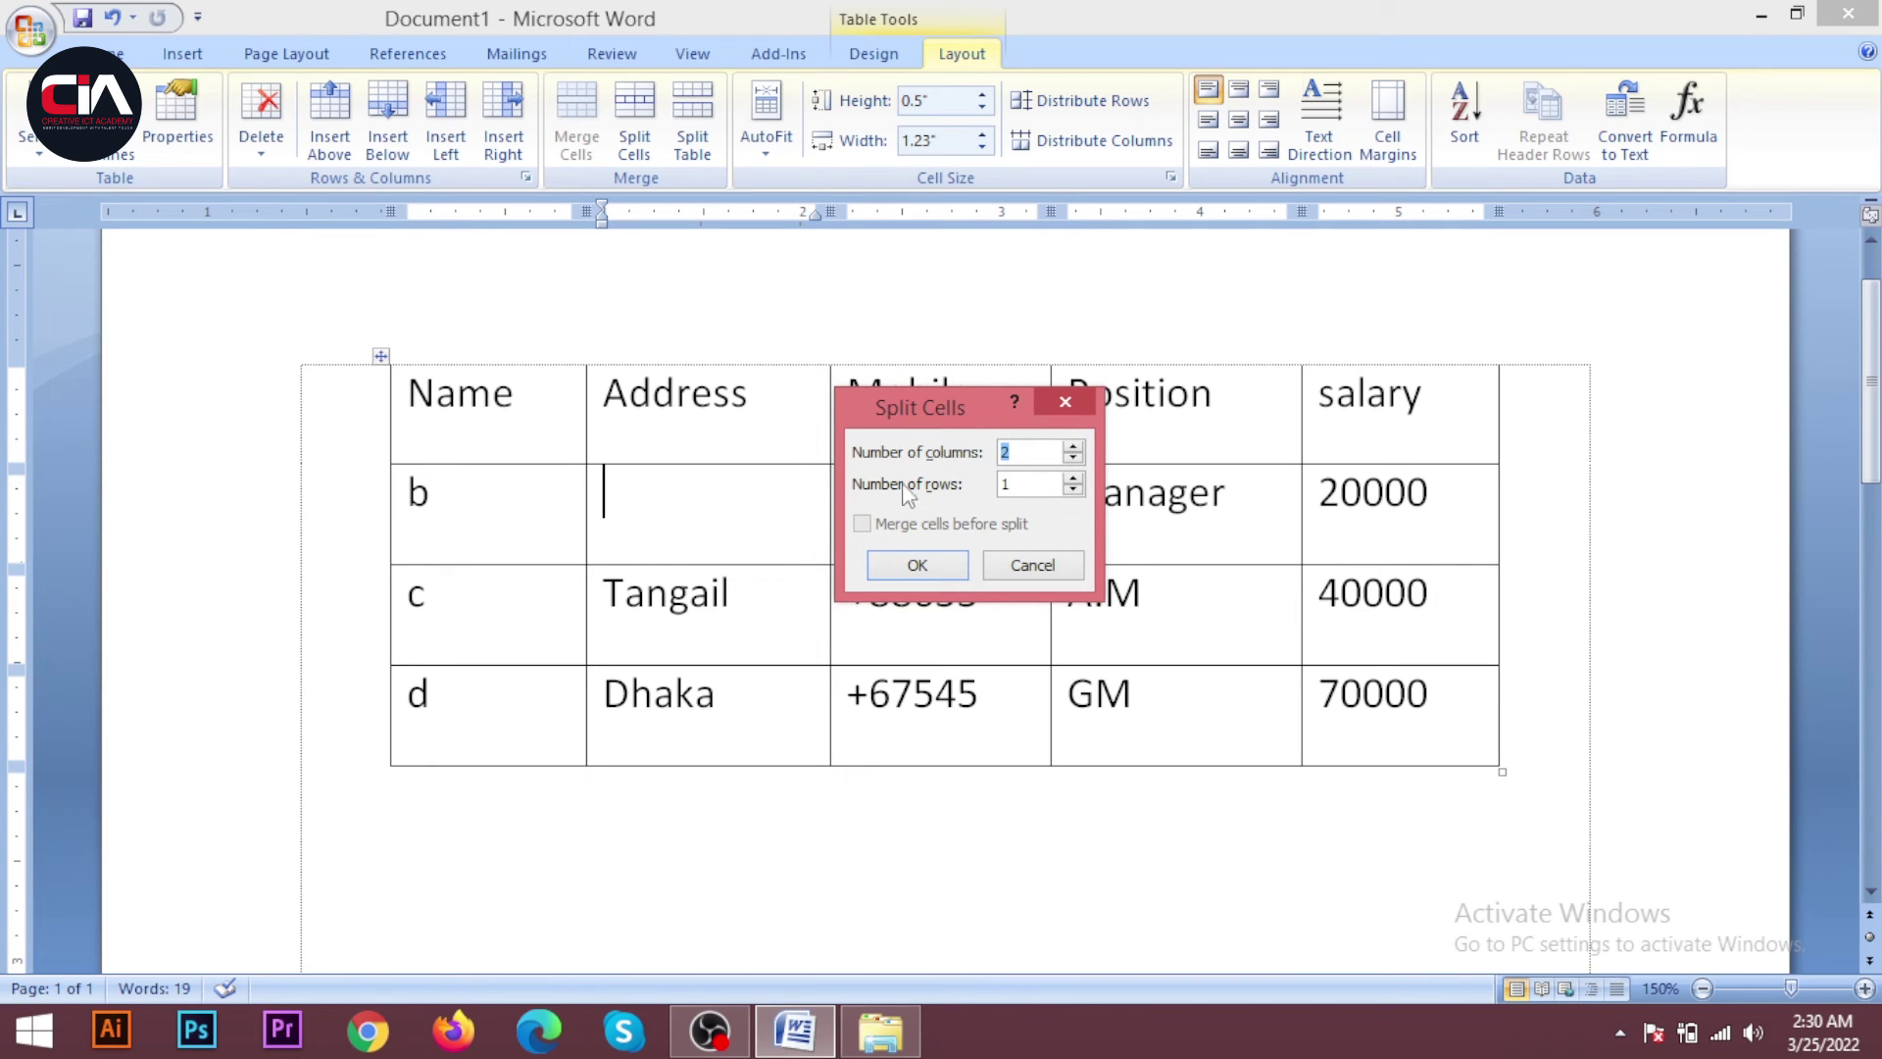
pyautogui.doubleClick(1030, 484)
pyautogui.write('2')
pyautogui.click(917, 566)
# Select the top pair, bottom pair, left column and right column of the new split cells
pyautogui.click(659, 512)
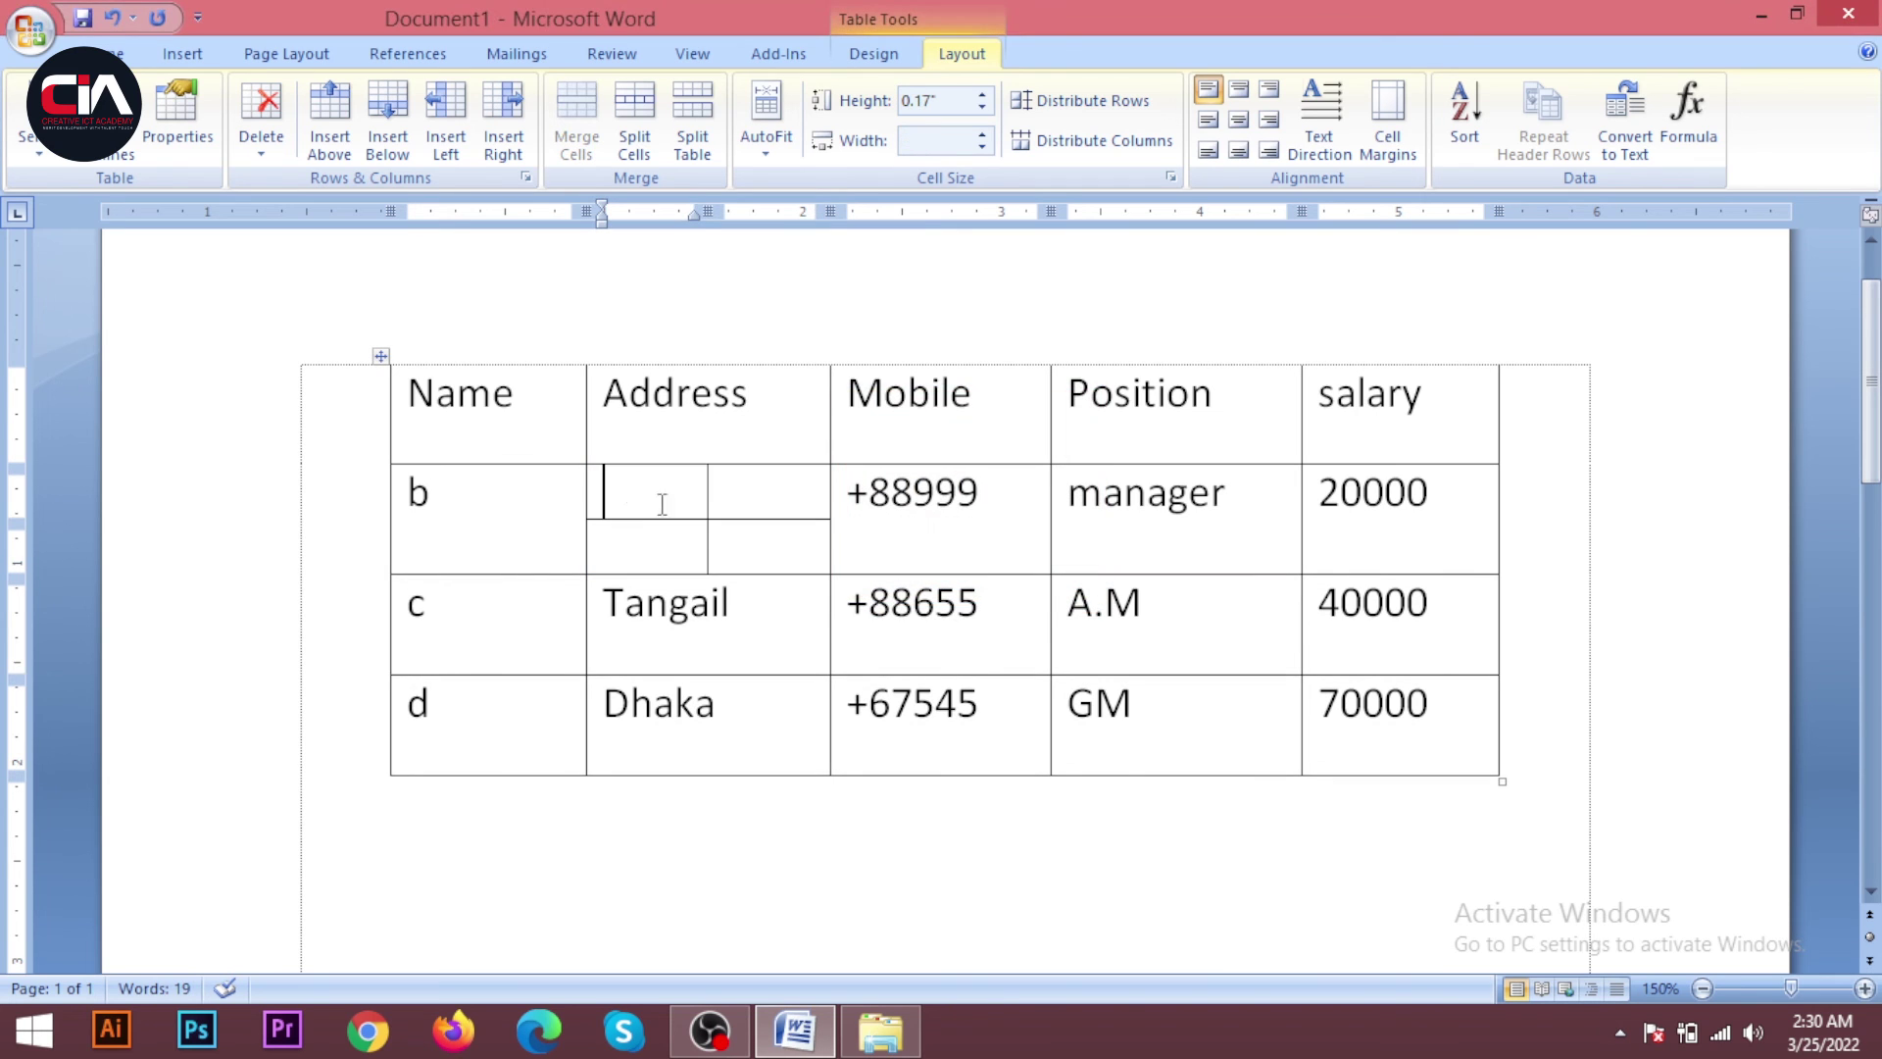
pyautogui.moveTo(650, 490); pyautogui.dragTo(755, 487)
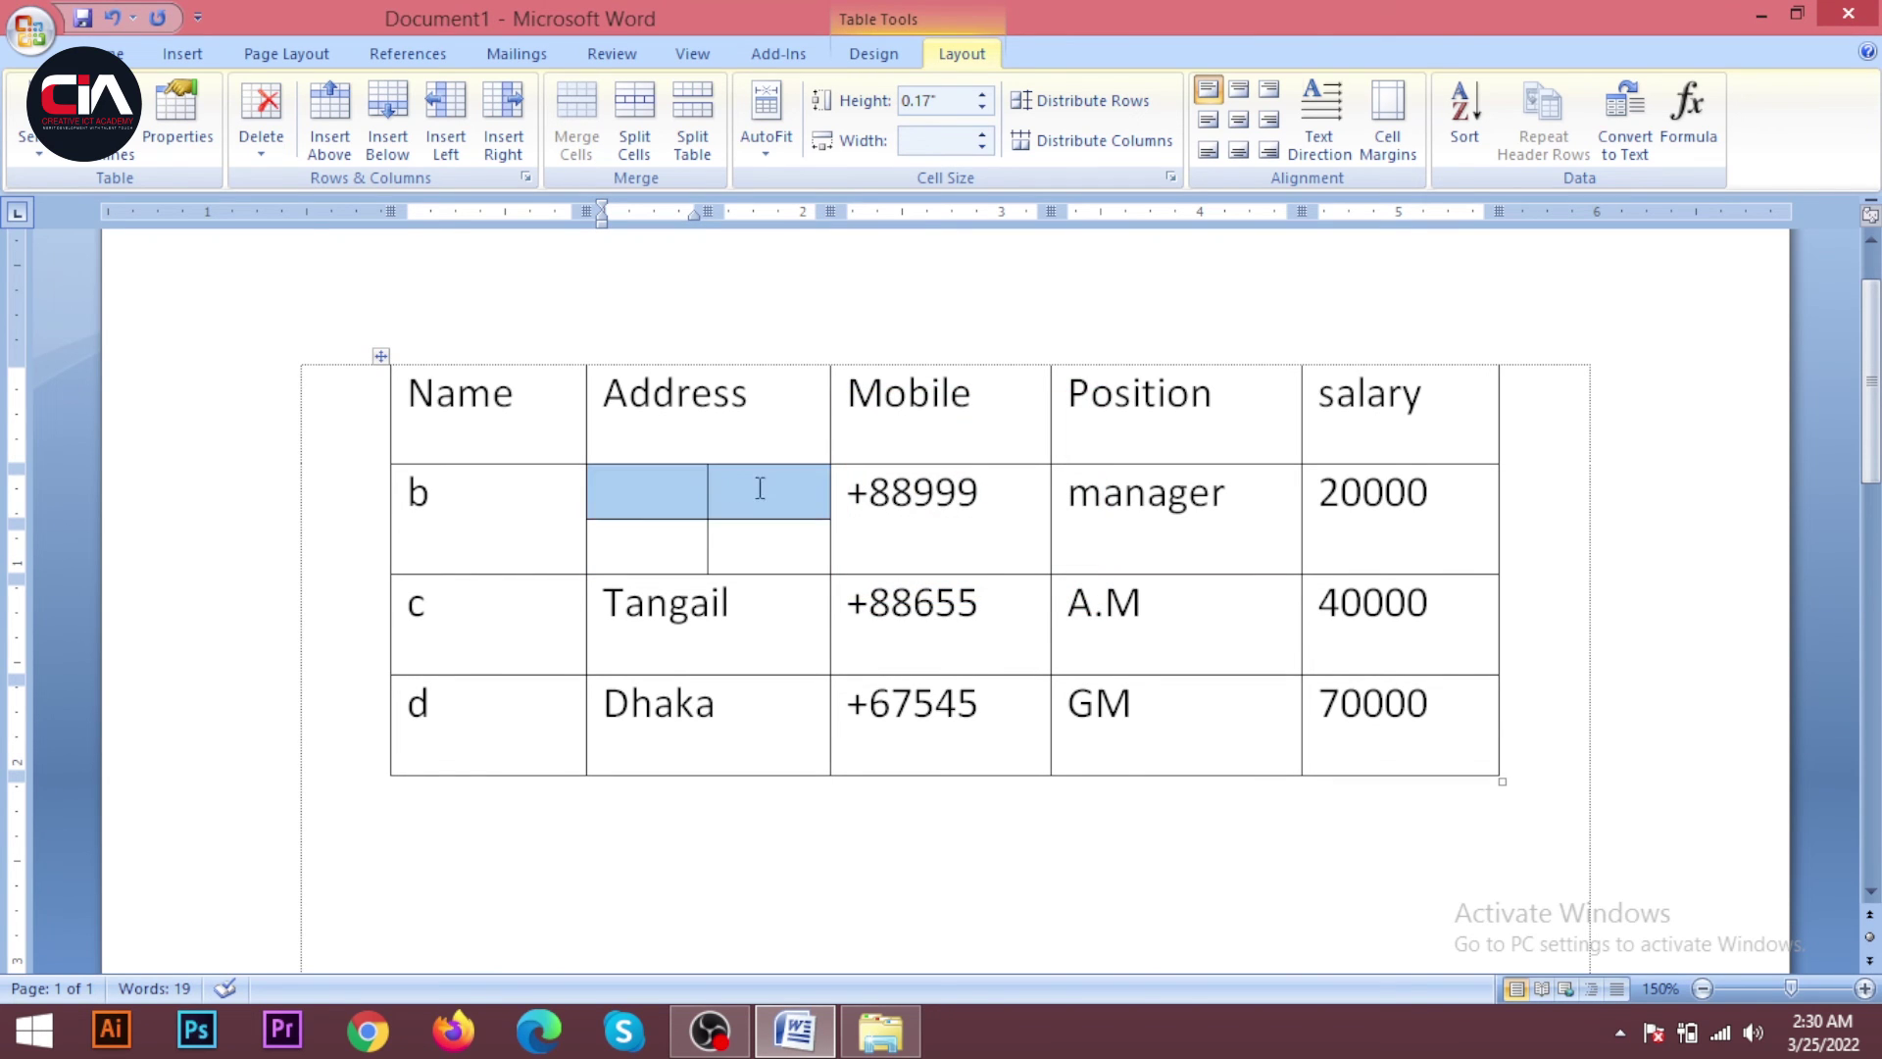
pyautogui.moveTo(672, 531); pyautogui.dragTo(791, 540)
pyautogui.moveTo(686, 506); pyautogui.dragTo(677, 561)
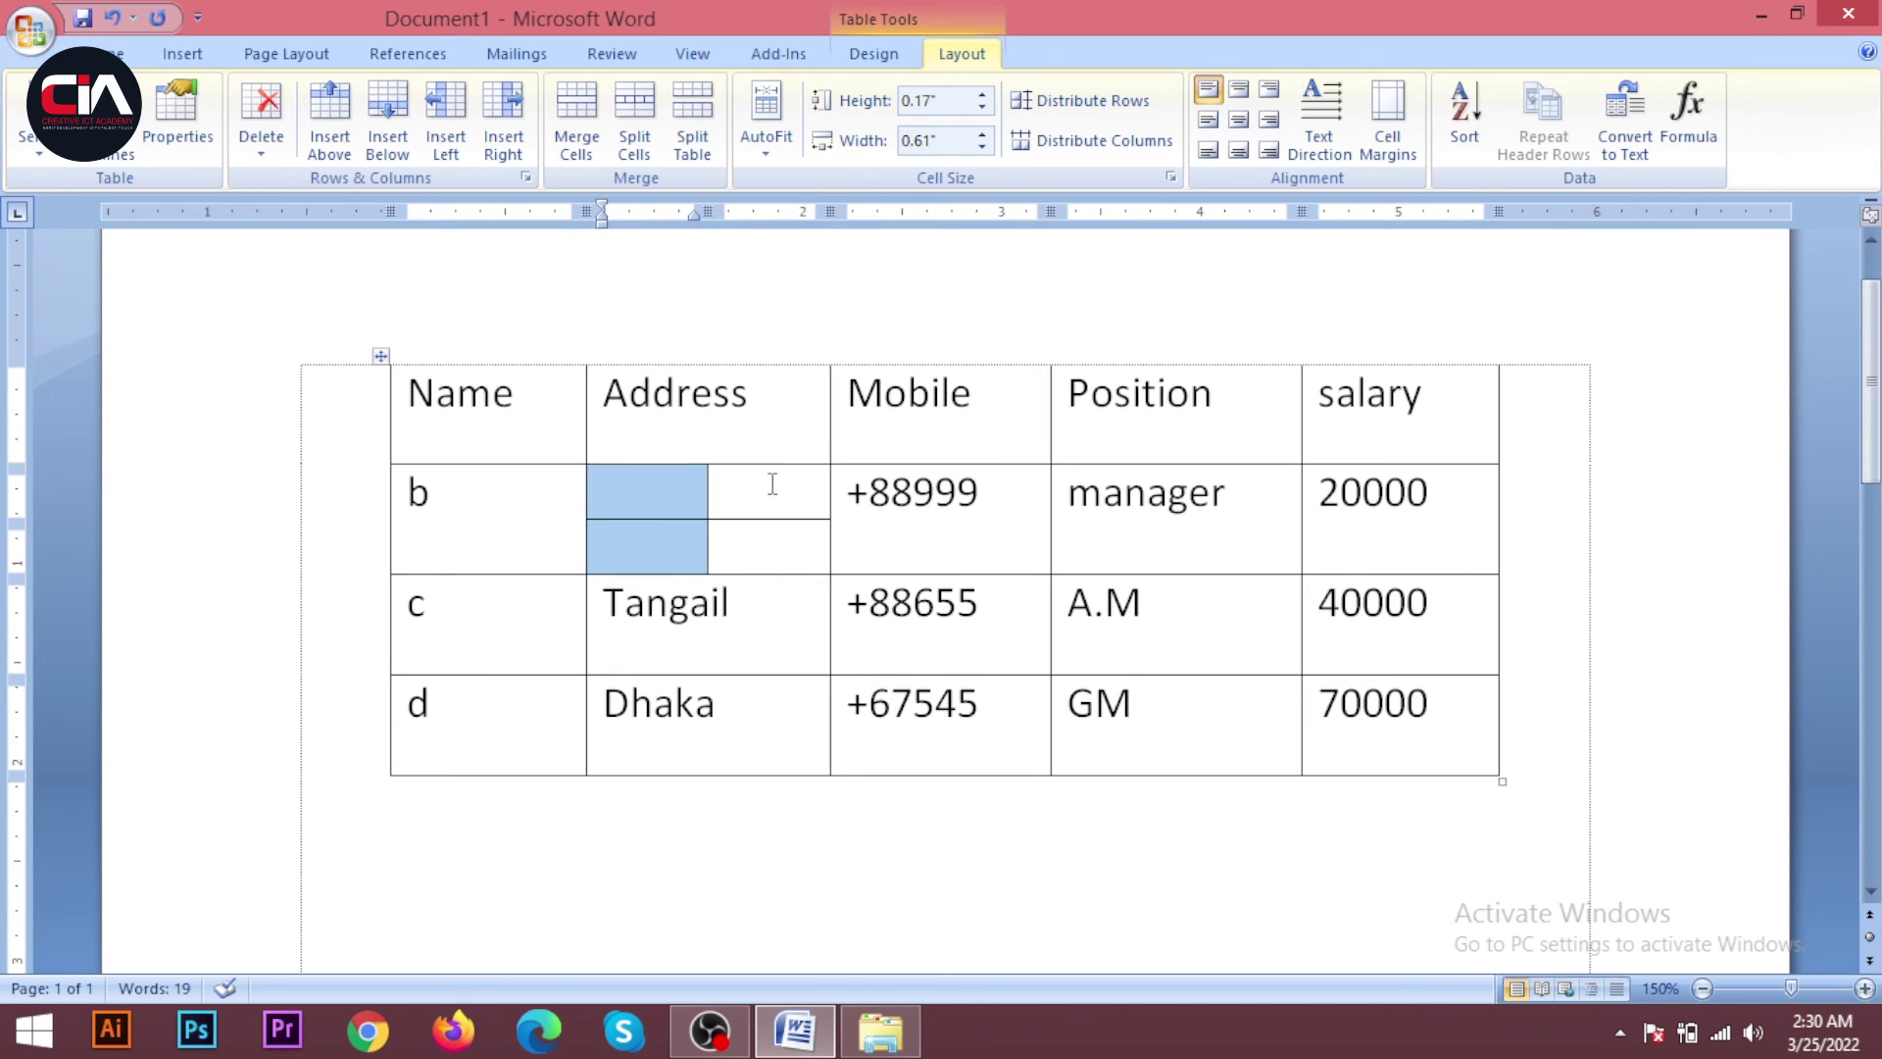
pyautogui.moveTo(772, 482); pyautogui.dragTo(772, 546)
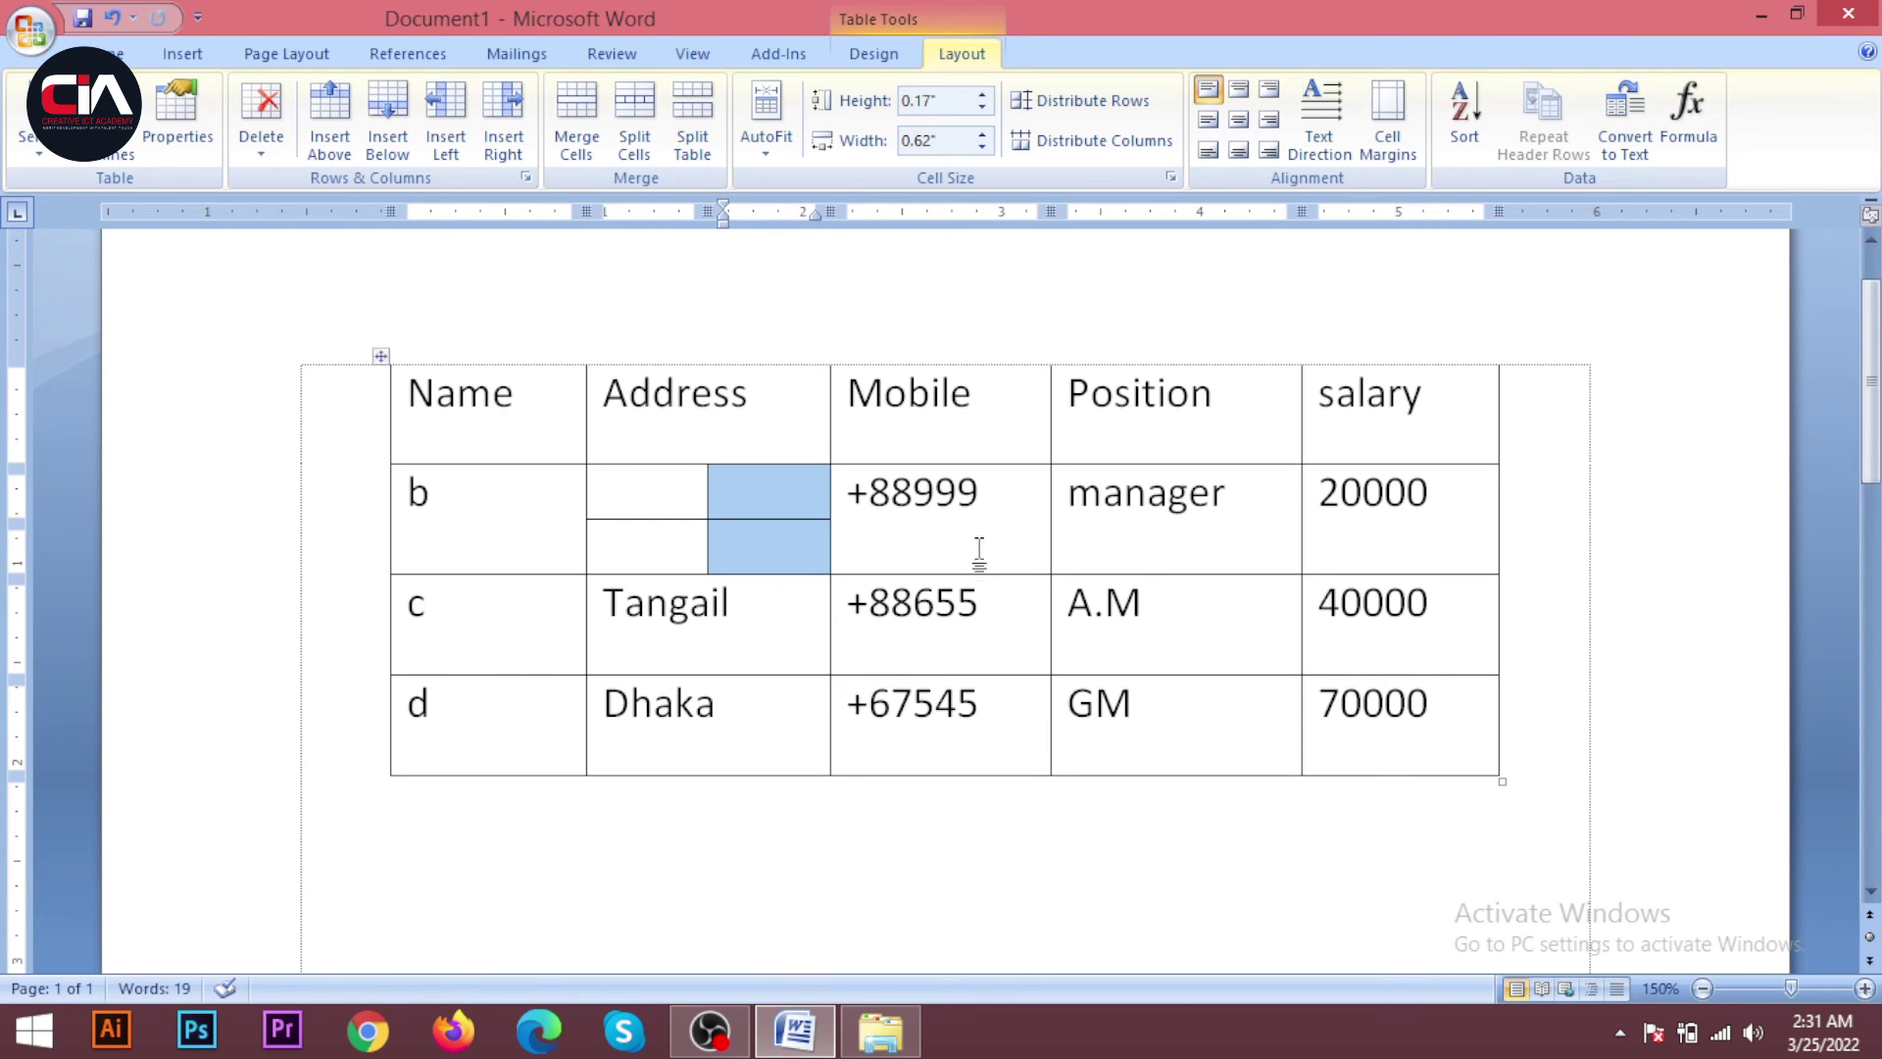
pyautogui.click(1192, 495)
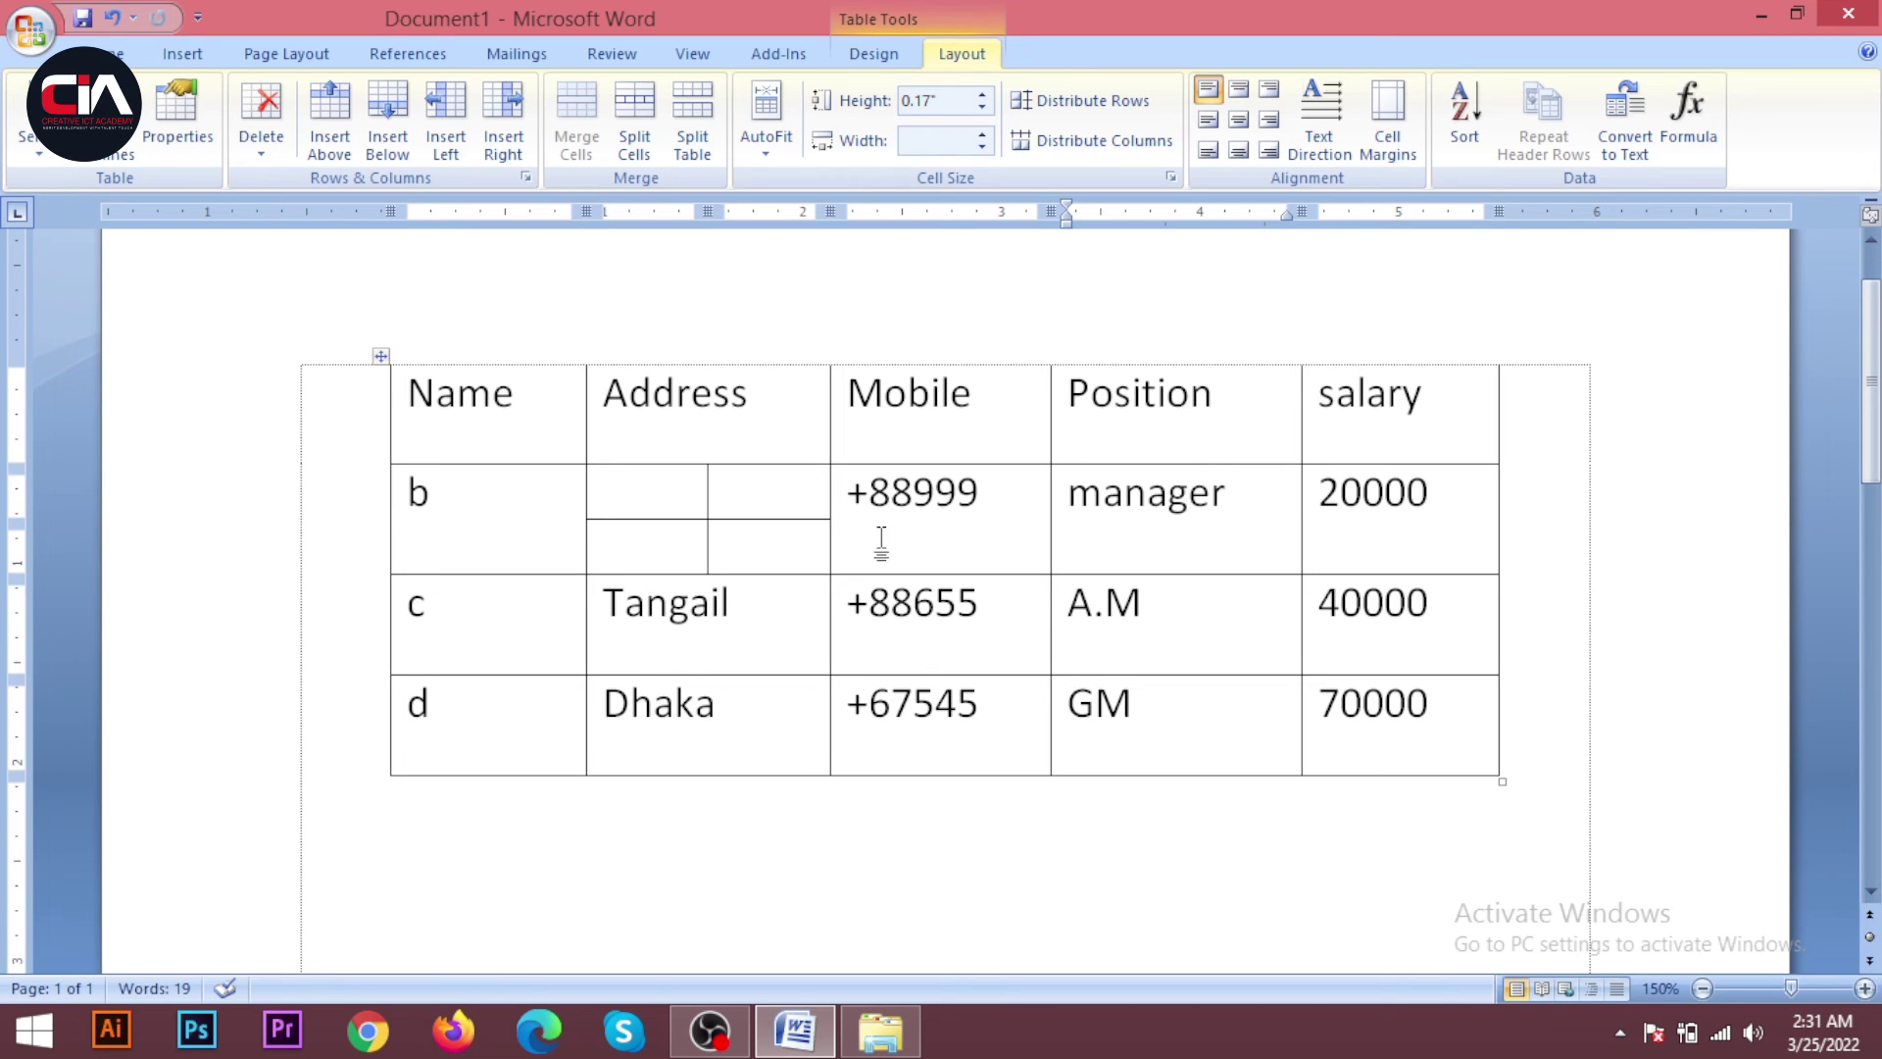
pyautogui.click(686, 490)
pyautogui.click(634, 147)
pyautogui.doubleClick(1019, 483)
pyautogui.write('3')
pyautogui.click(963, 575)
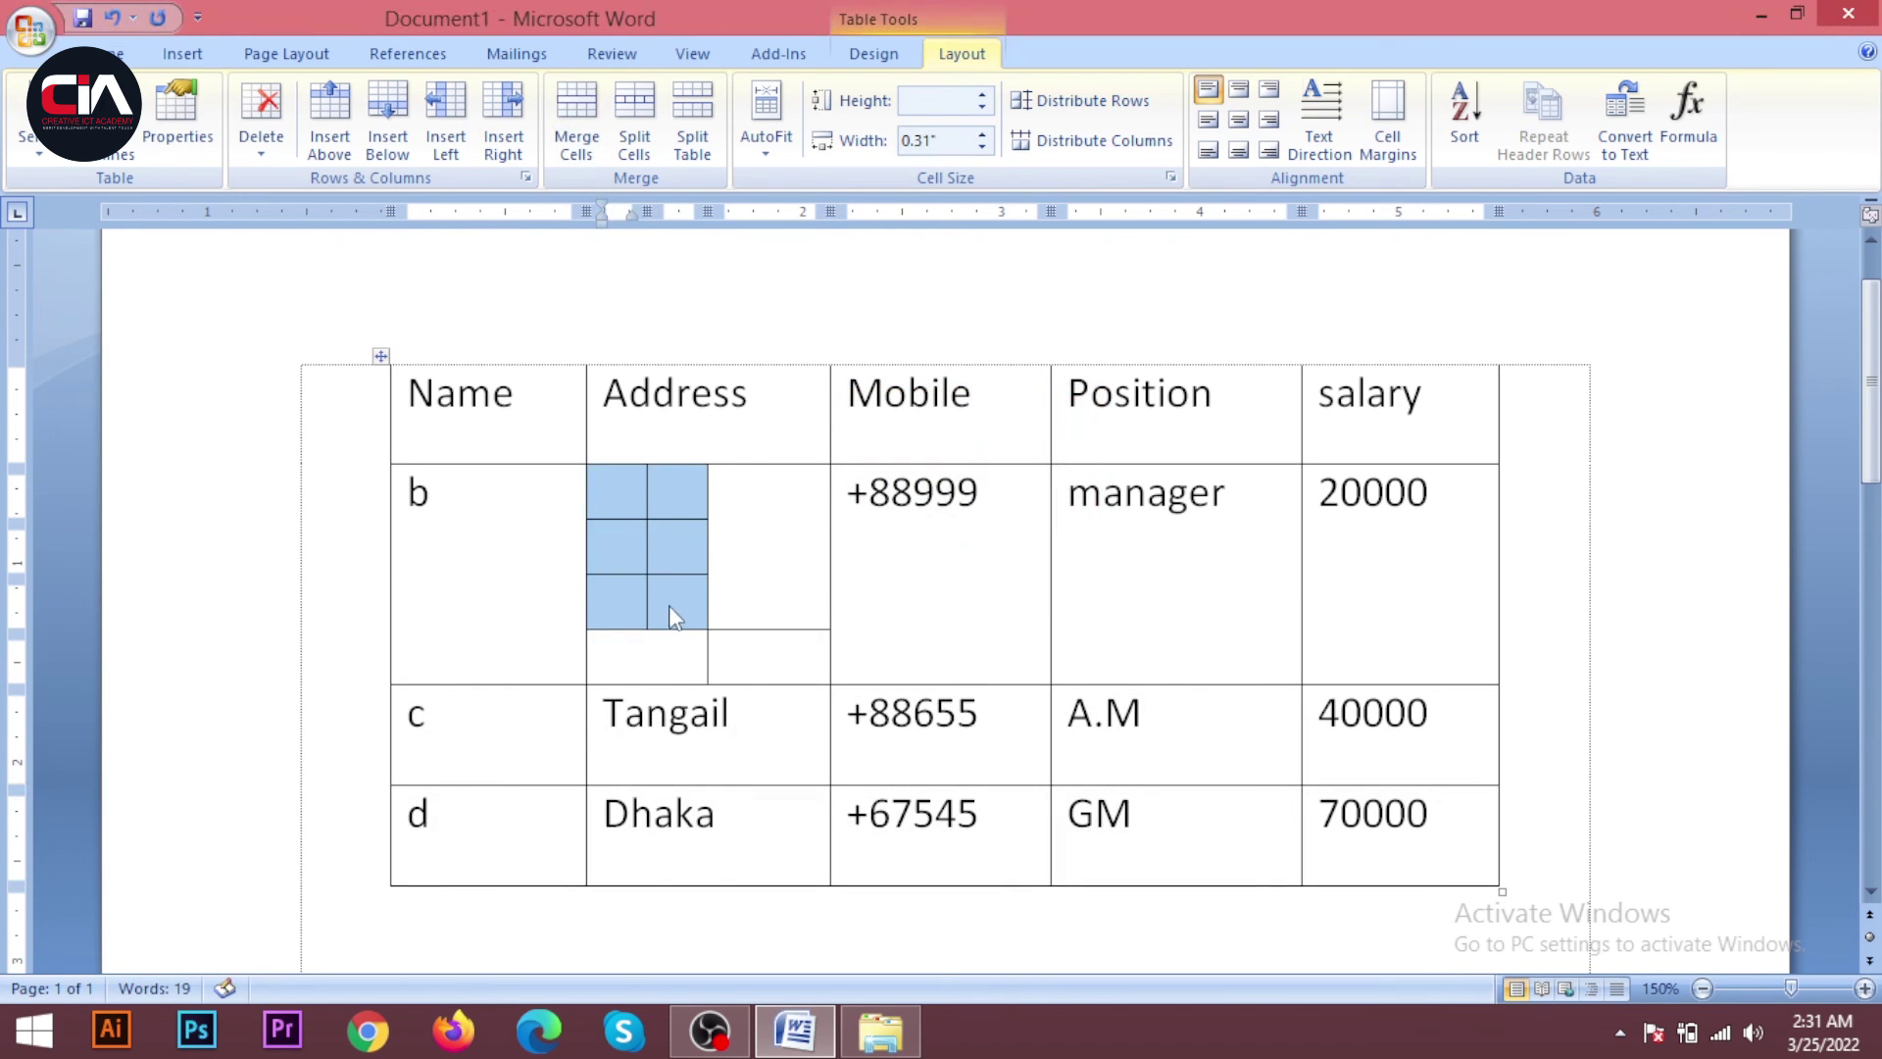
pyautogui.click(627, 496)
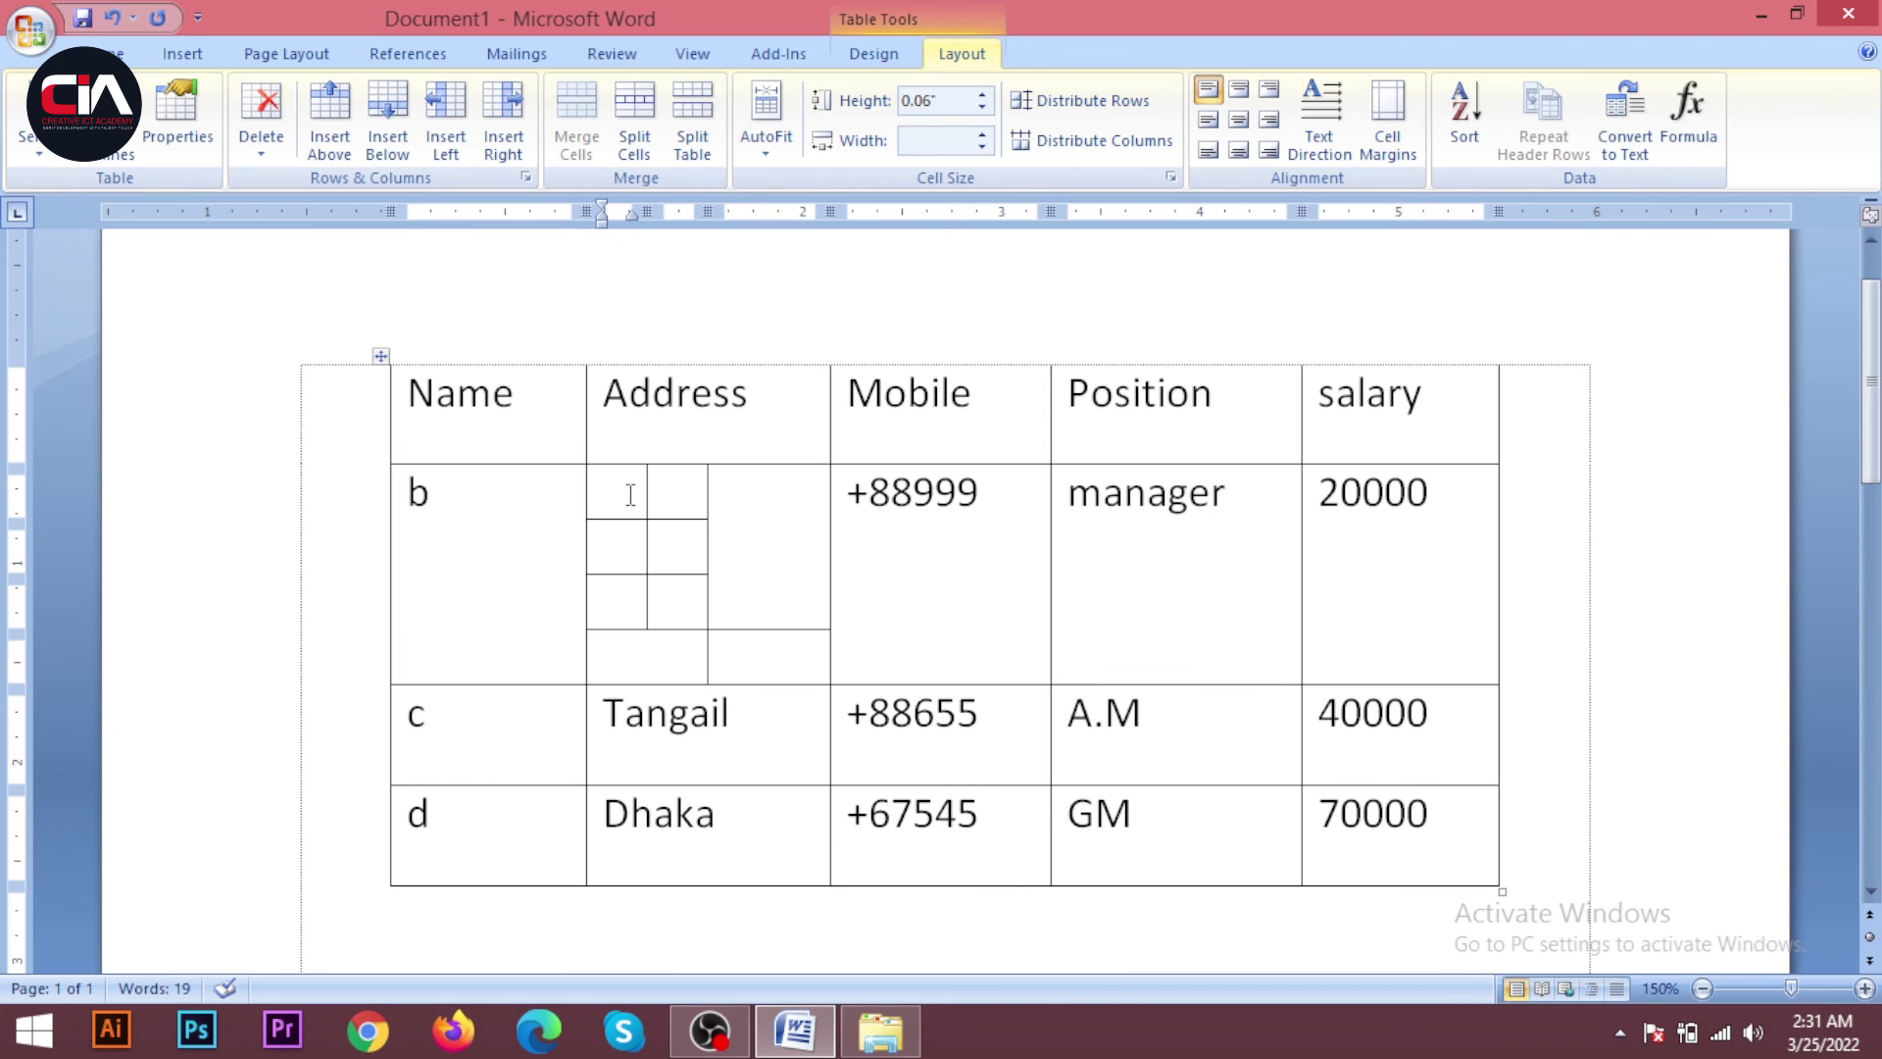
pyautogui.click(794, 578)
pyautogui.hotkey('ctrl', 'z')
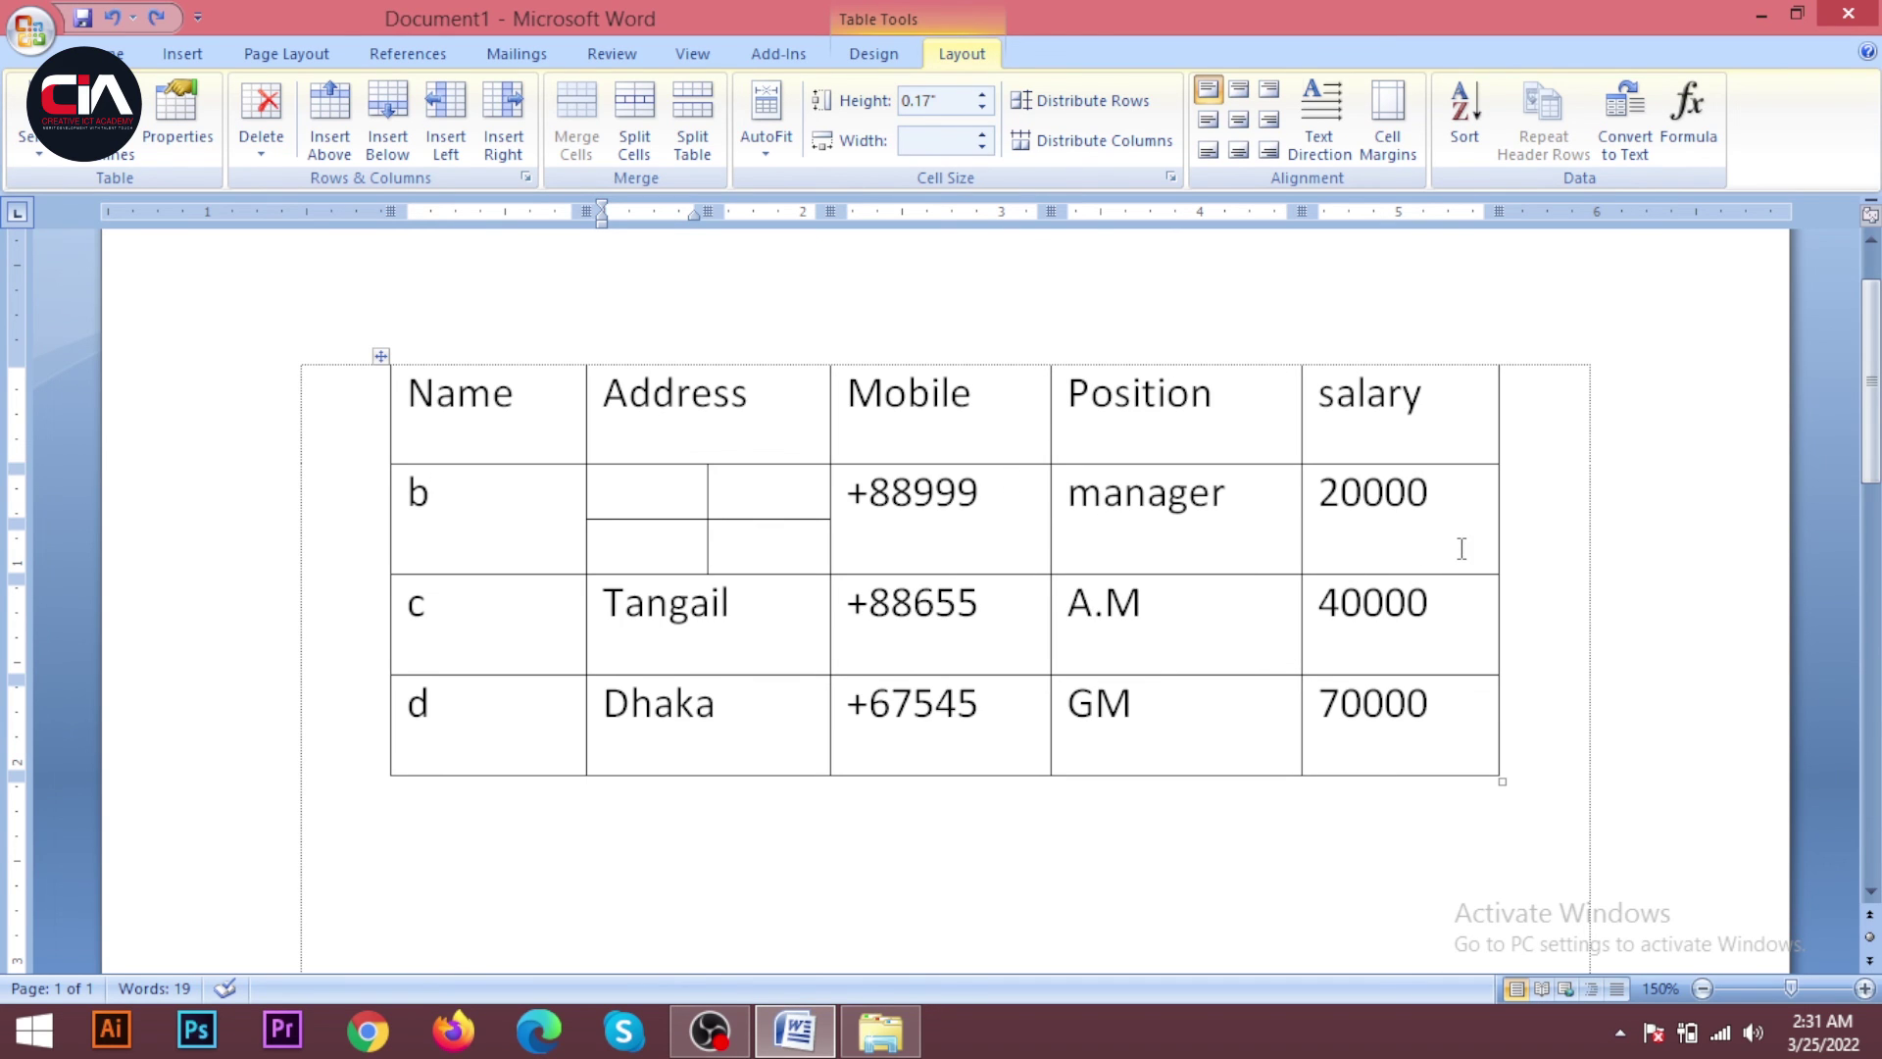
# Split the table above row c so rows c and d become a separate table below
pyautogui.click(1465, 600)
pyautogui.moveTo(423, 602); pyautogui.dragTo(1245, 698)
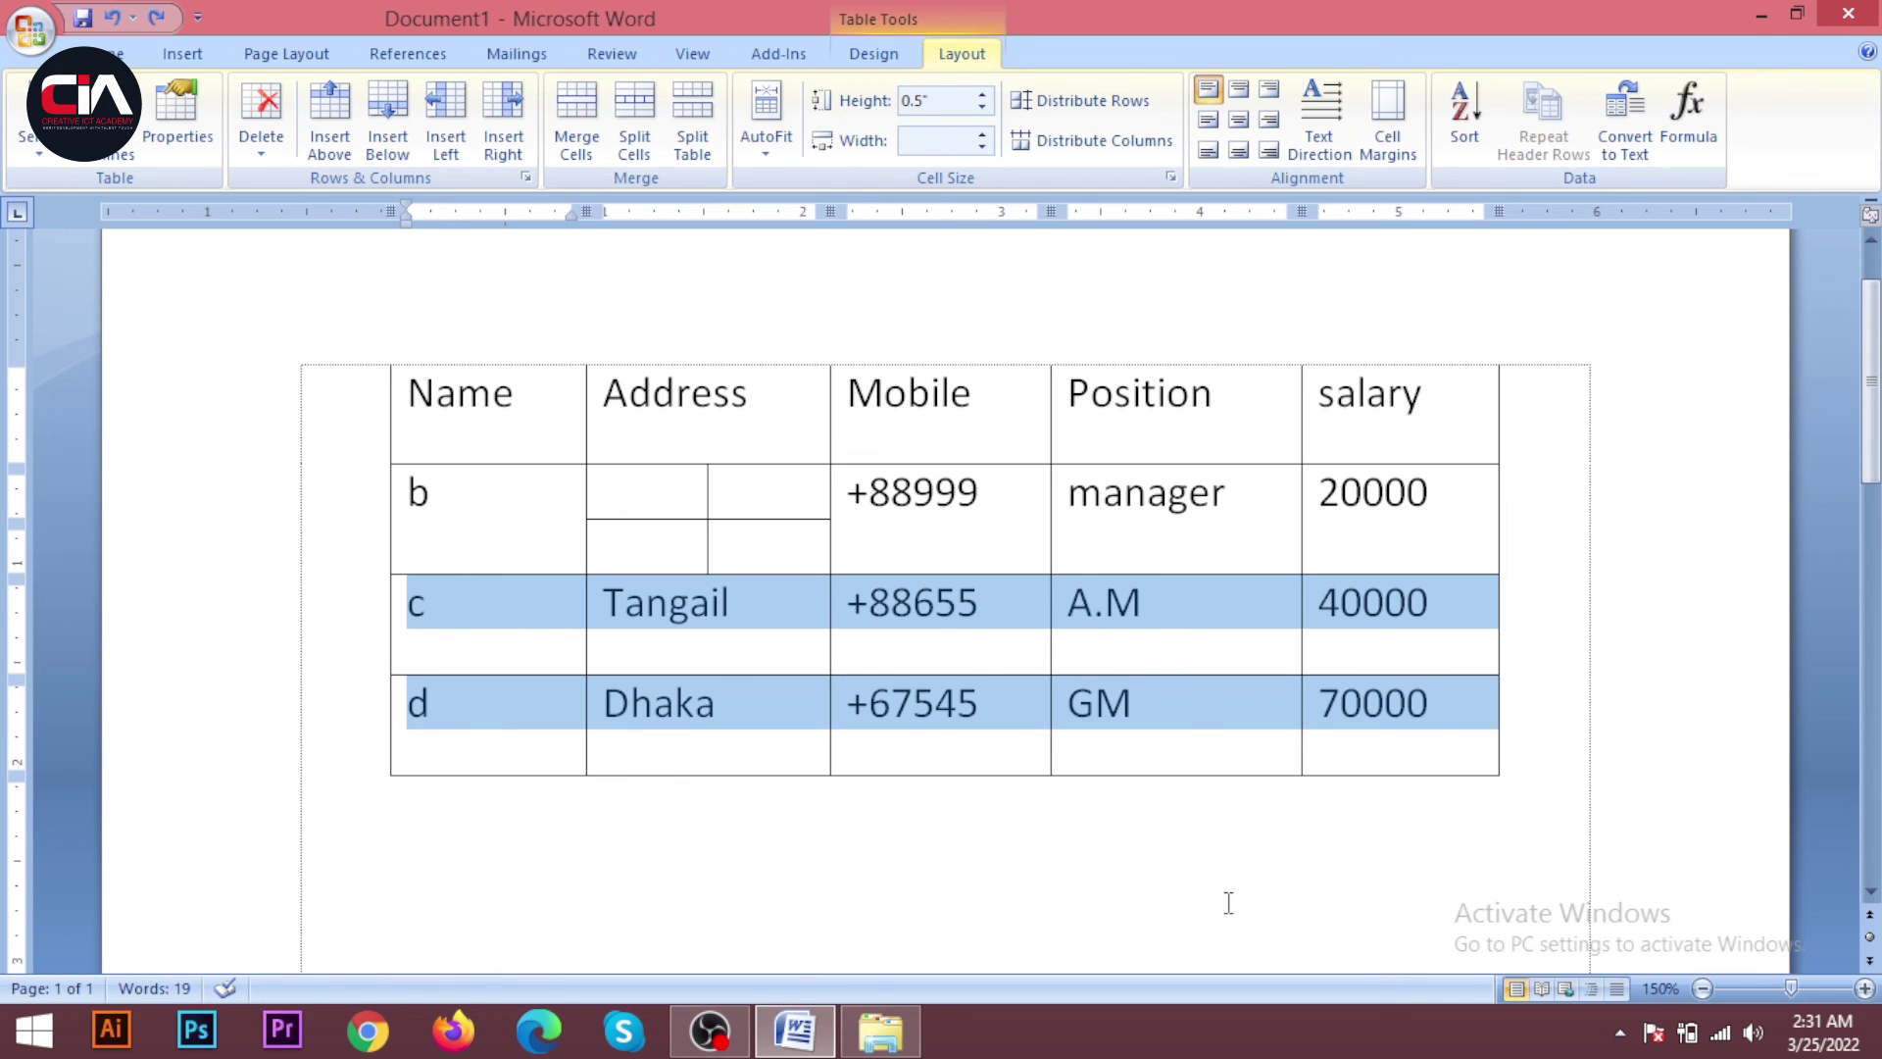
pyautogui.click(1108, 514)
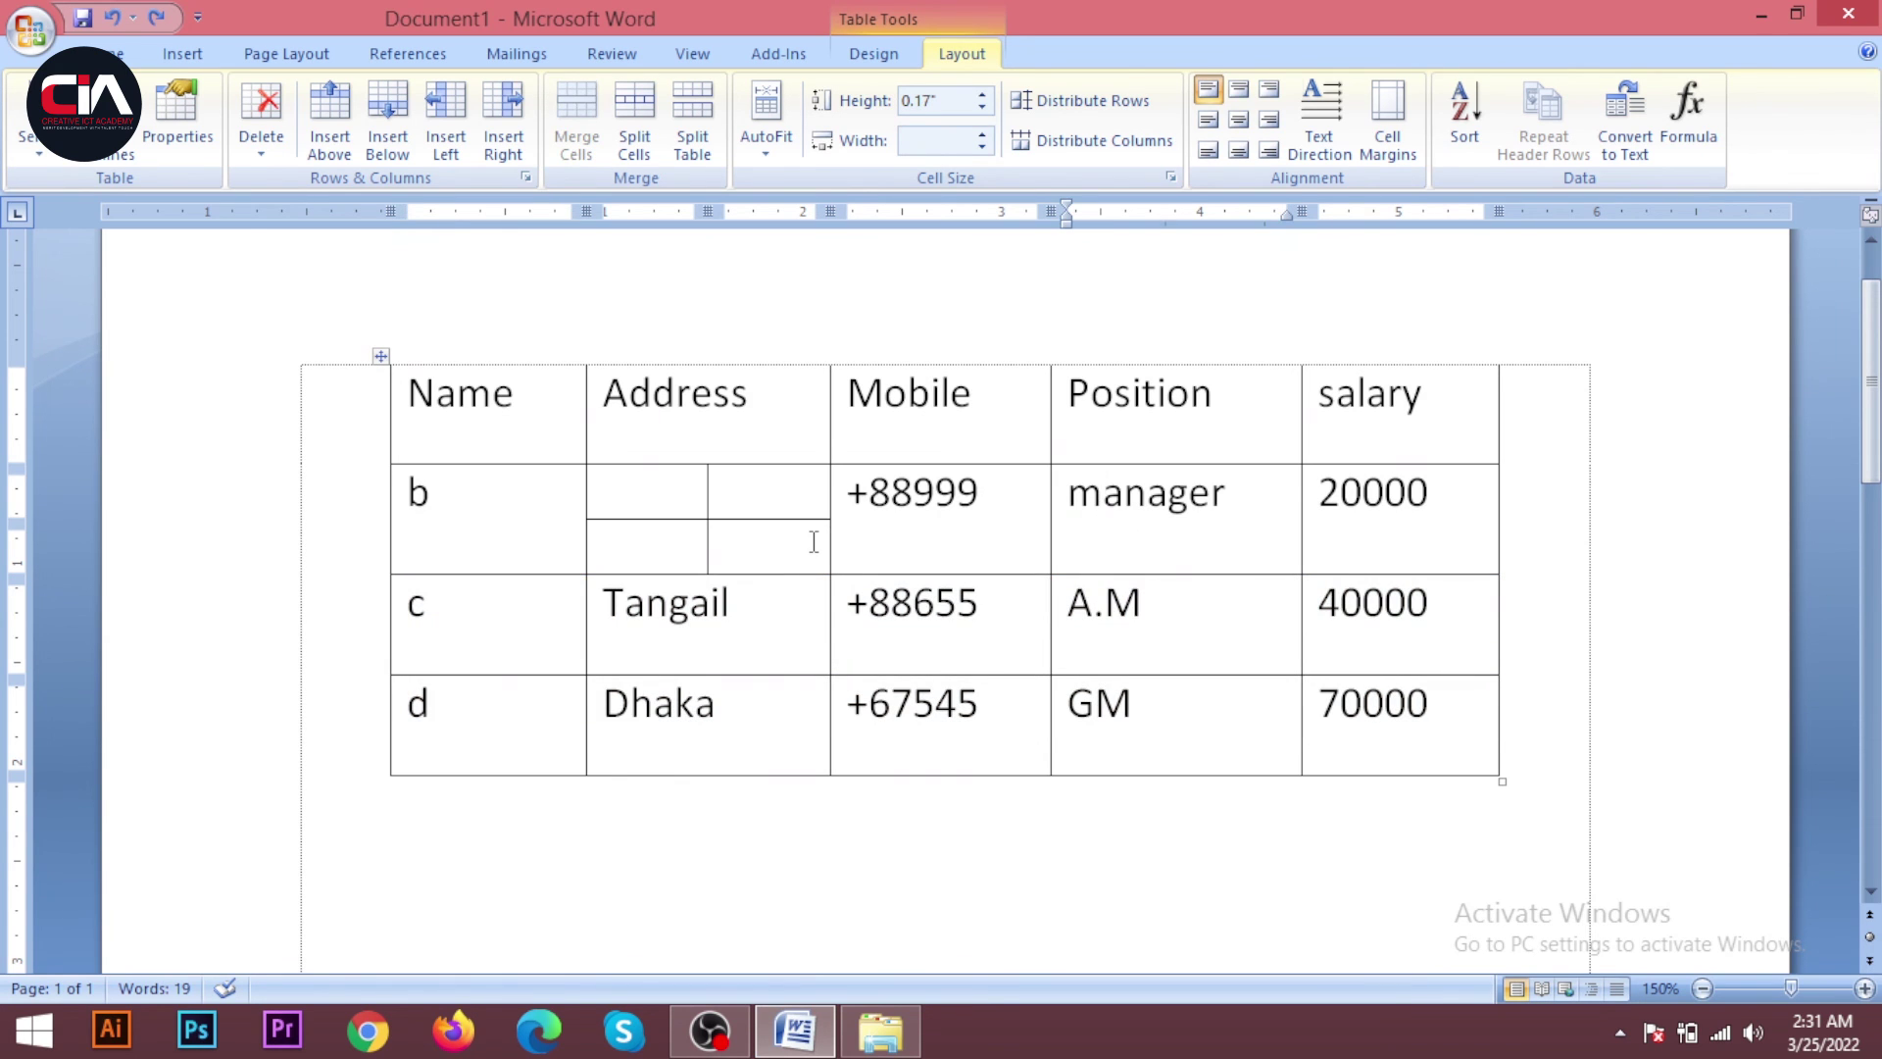
pyautogui.click(527, 621)
pyautogui.click(1449, 600)
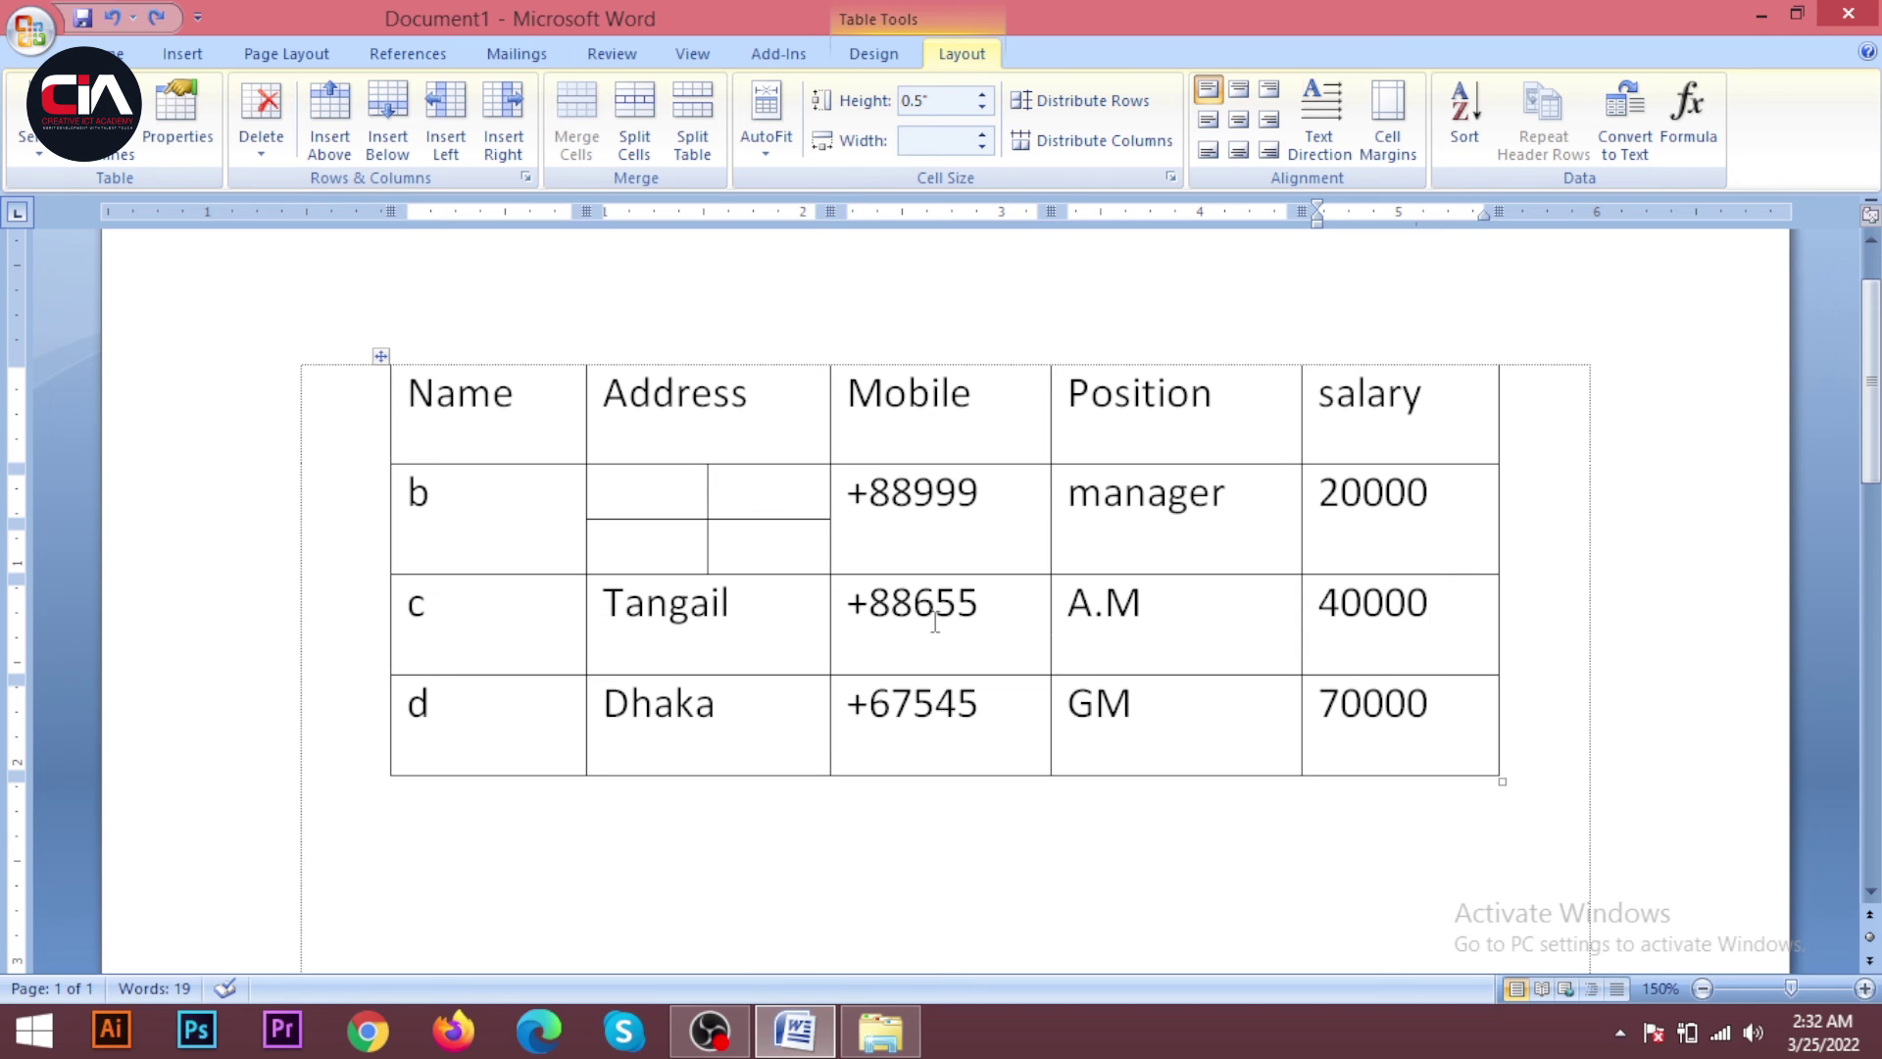
pyautogui.moveTo(412, 608); pyautogui.dragTo(1456, 722)
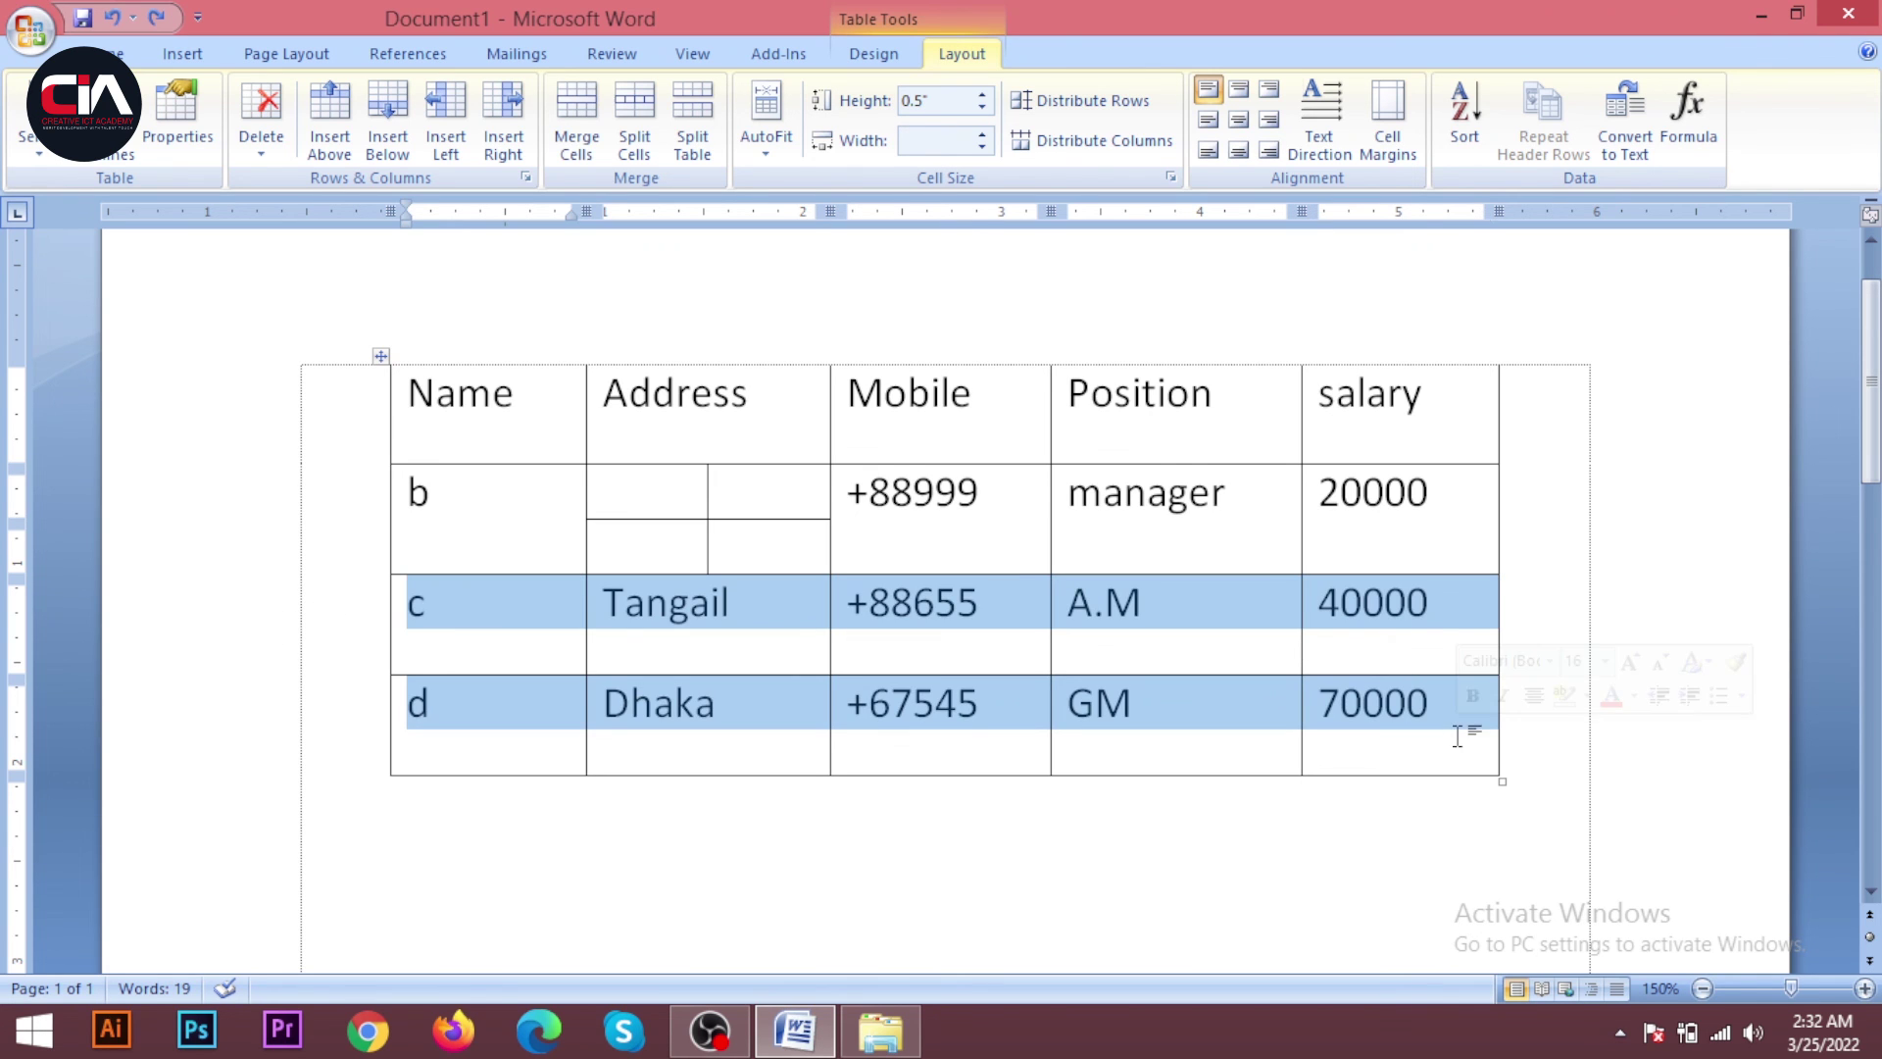
pyautogui.click(1440, 602)
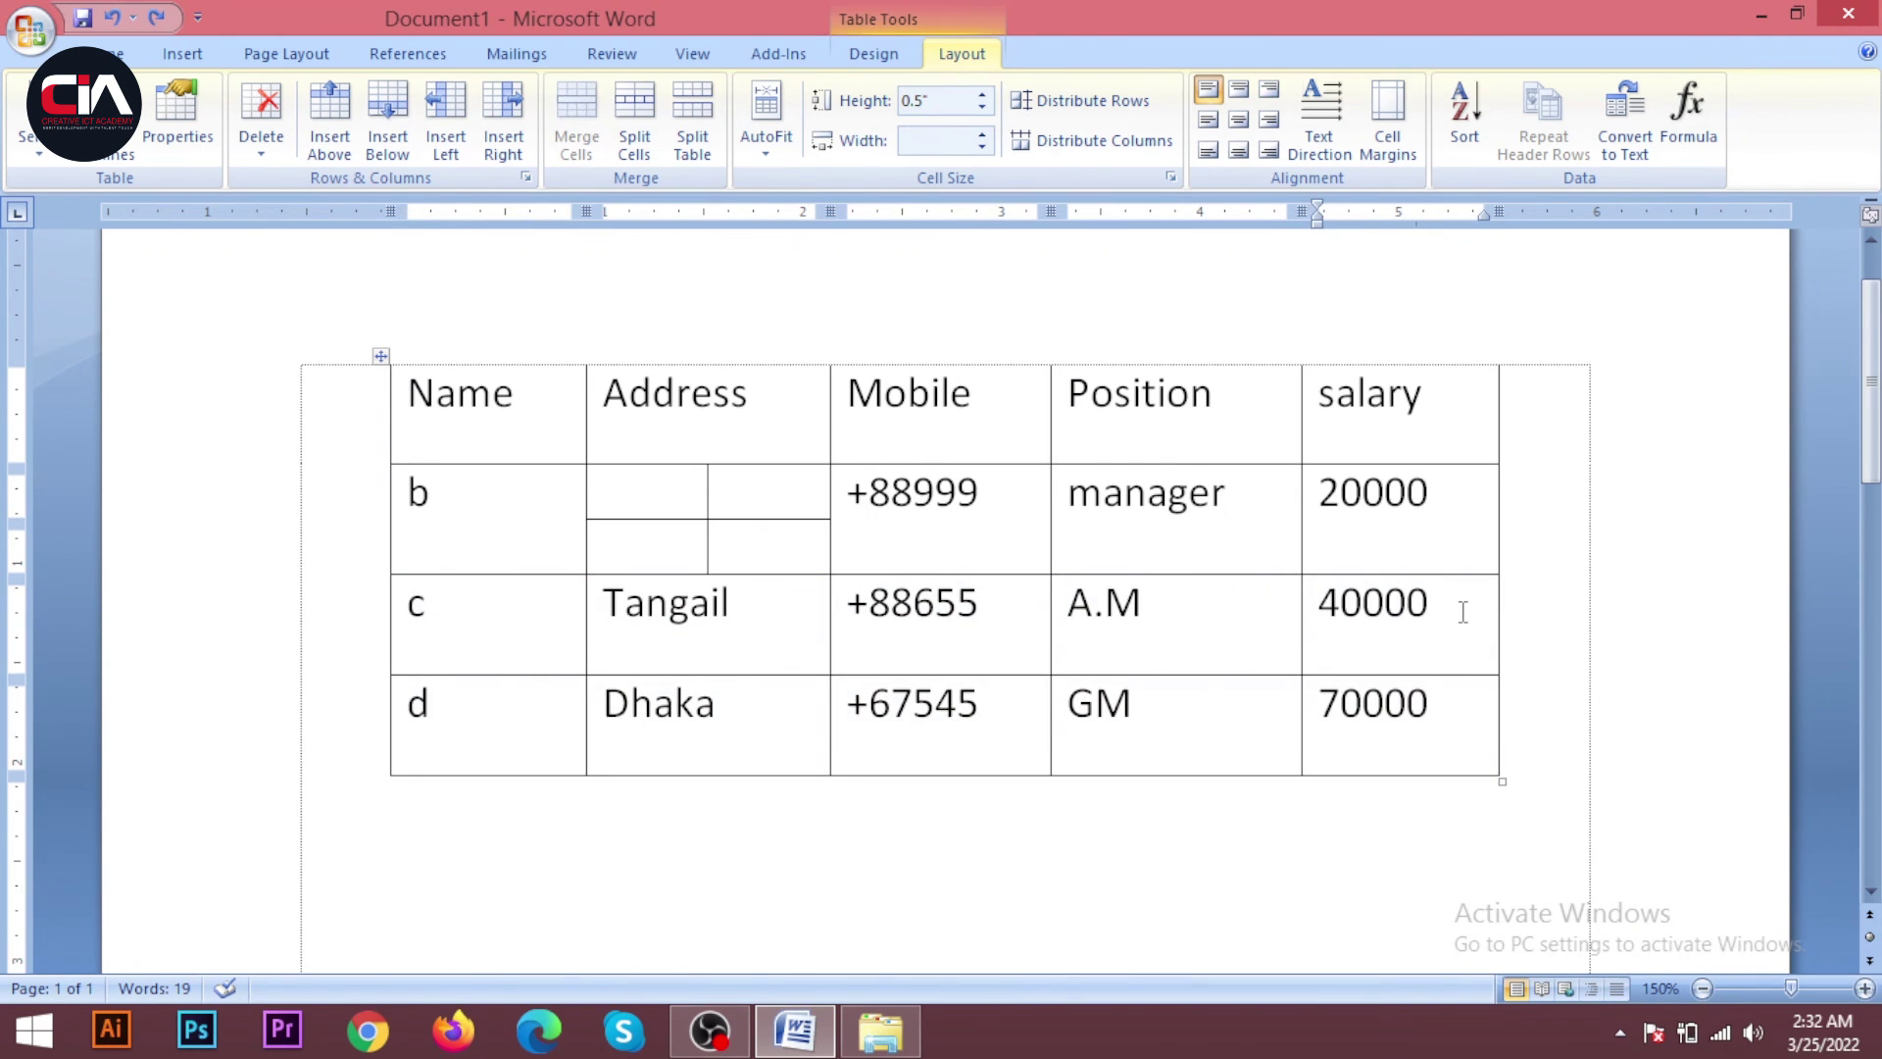
pyautogui.click(685, 108)
pyautogui.click(872, 694)
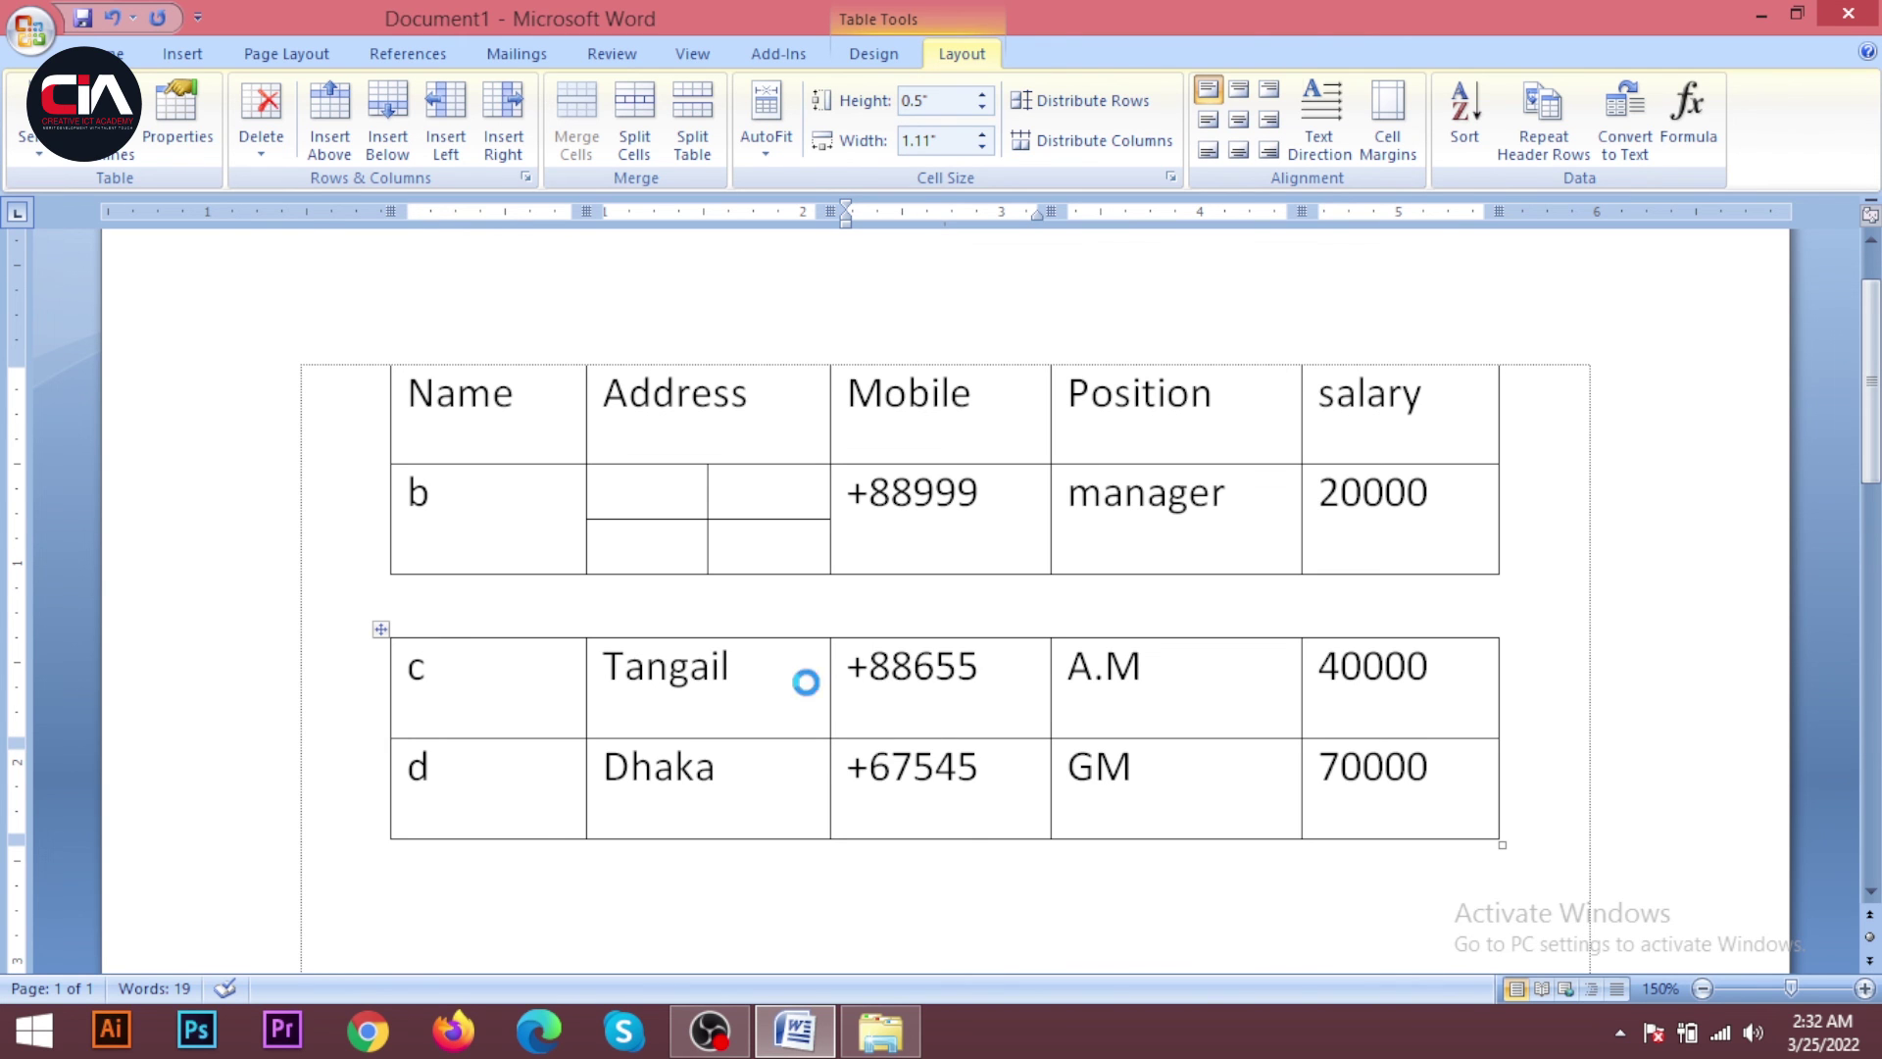
pyautogui.hotkey('ctrl', 'F2')
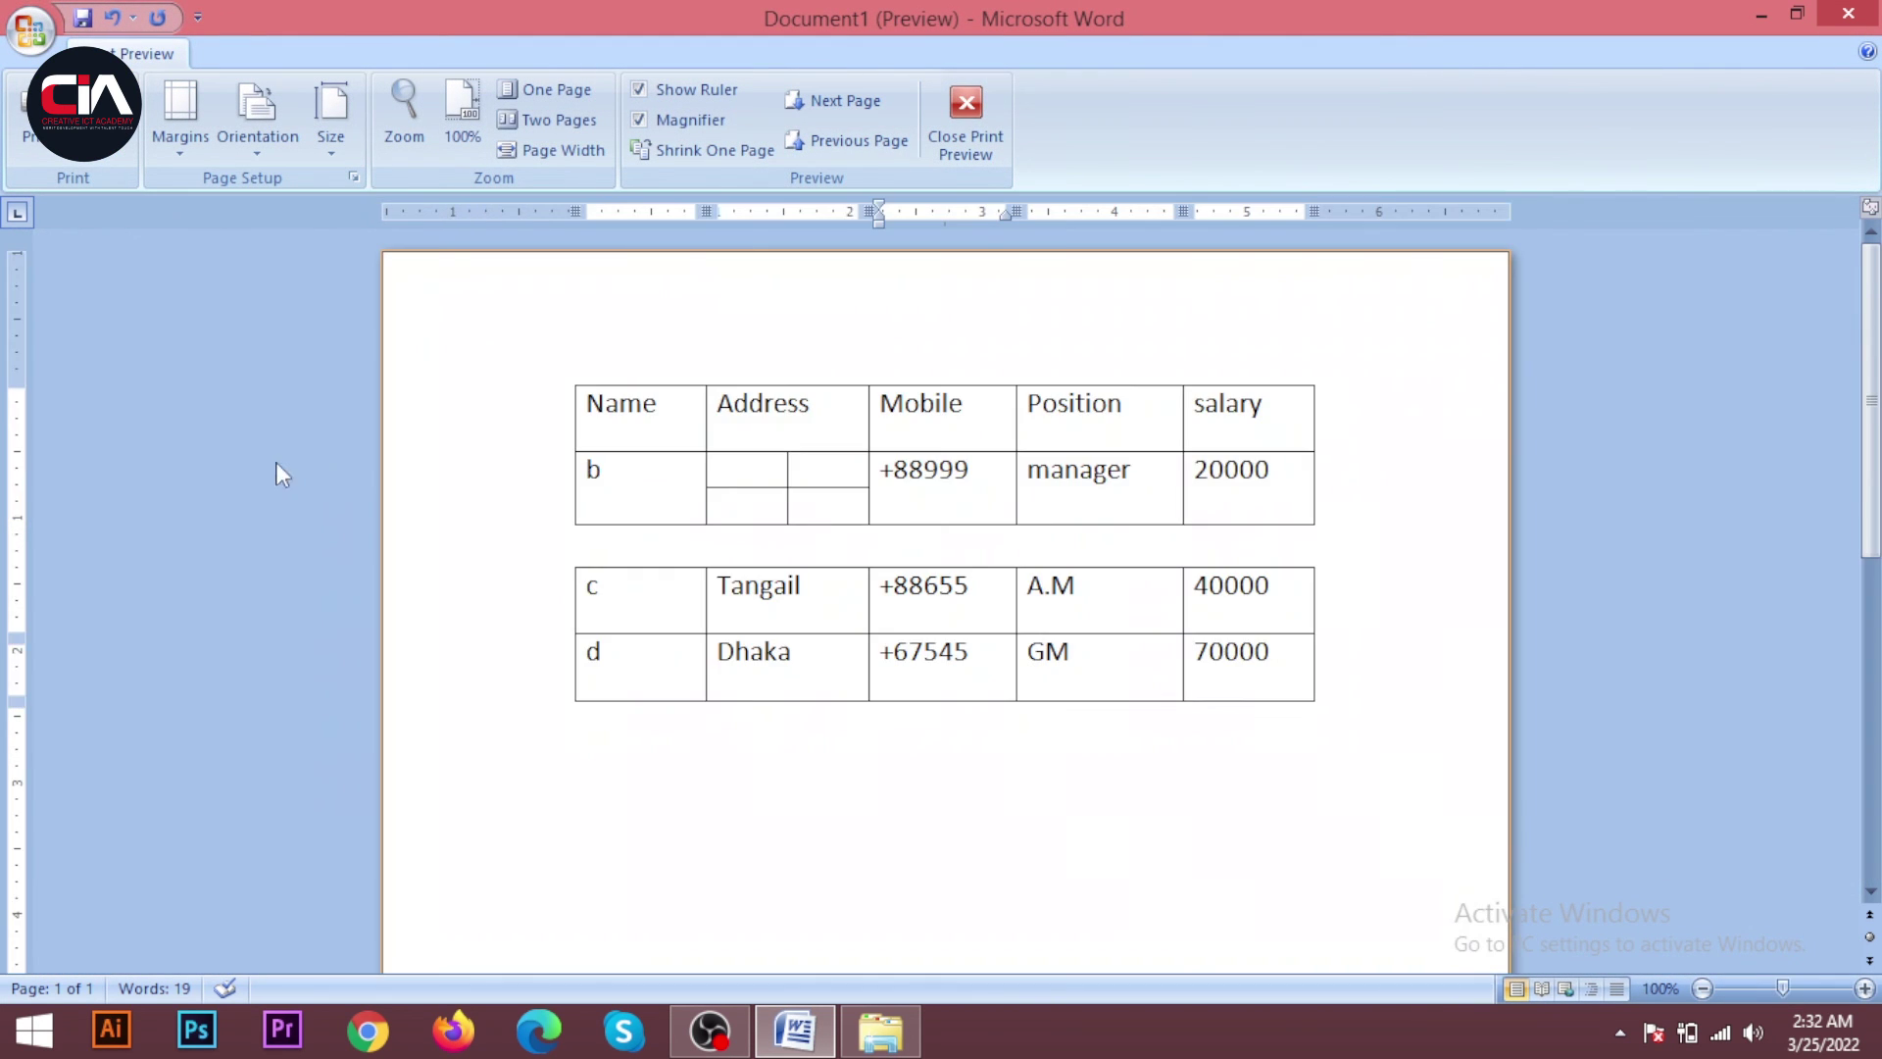
pyautogui.click(277, 461)
pyautogui.click(965, 118)
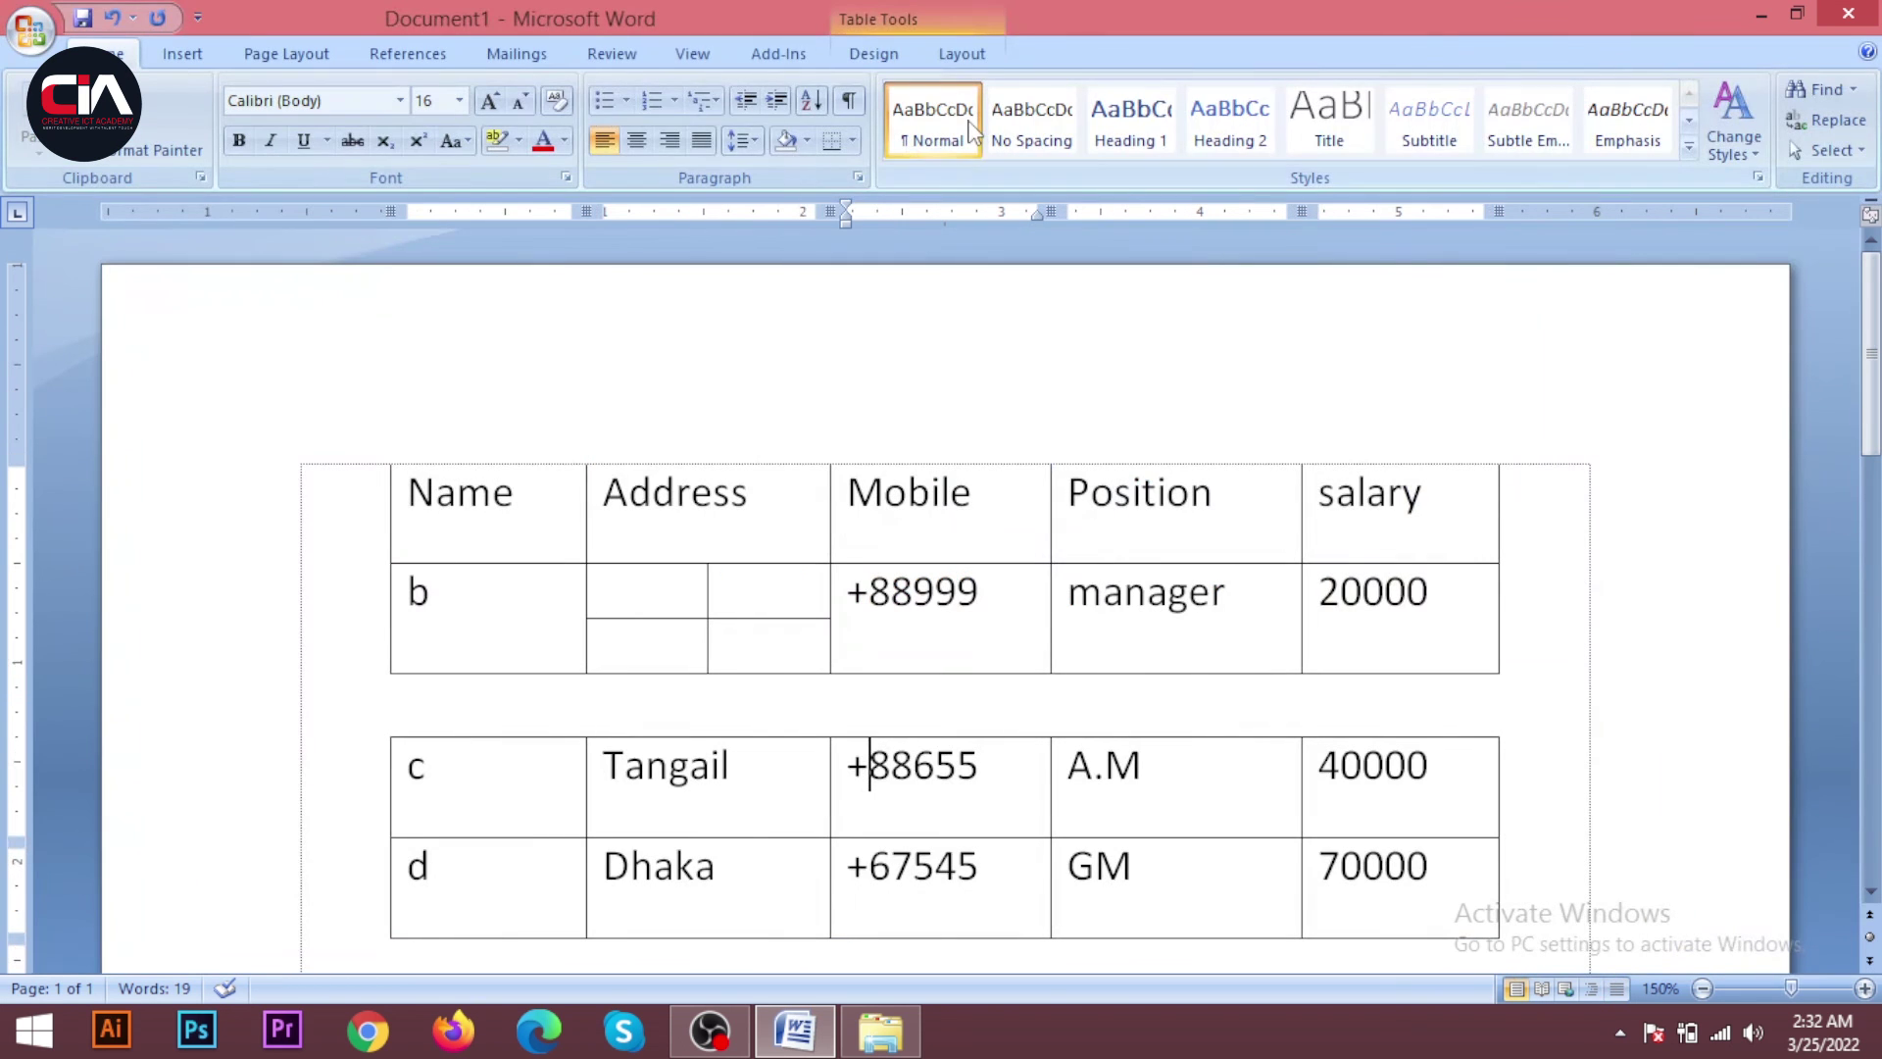
# Delete the blank line between the two tables to merge them, then open Print Preview with Ctrl+F2
pyautogui.click(1208, 764)
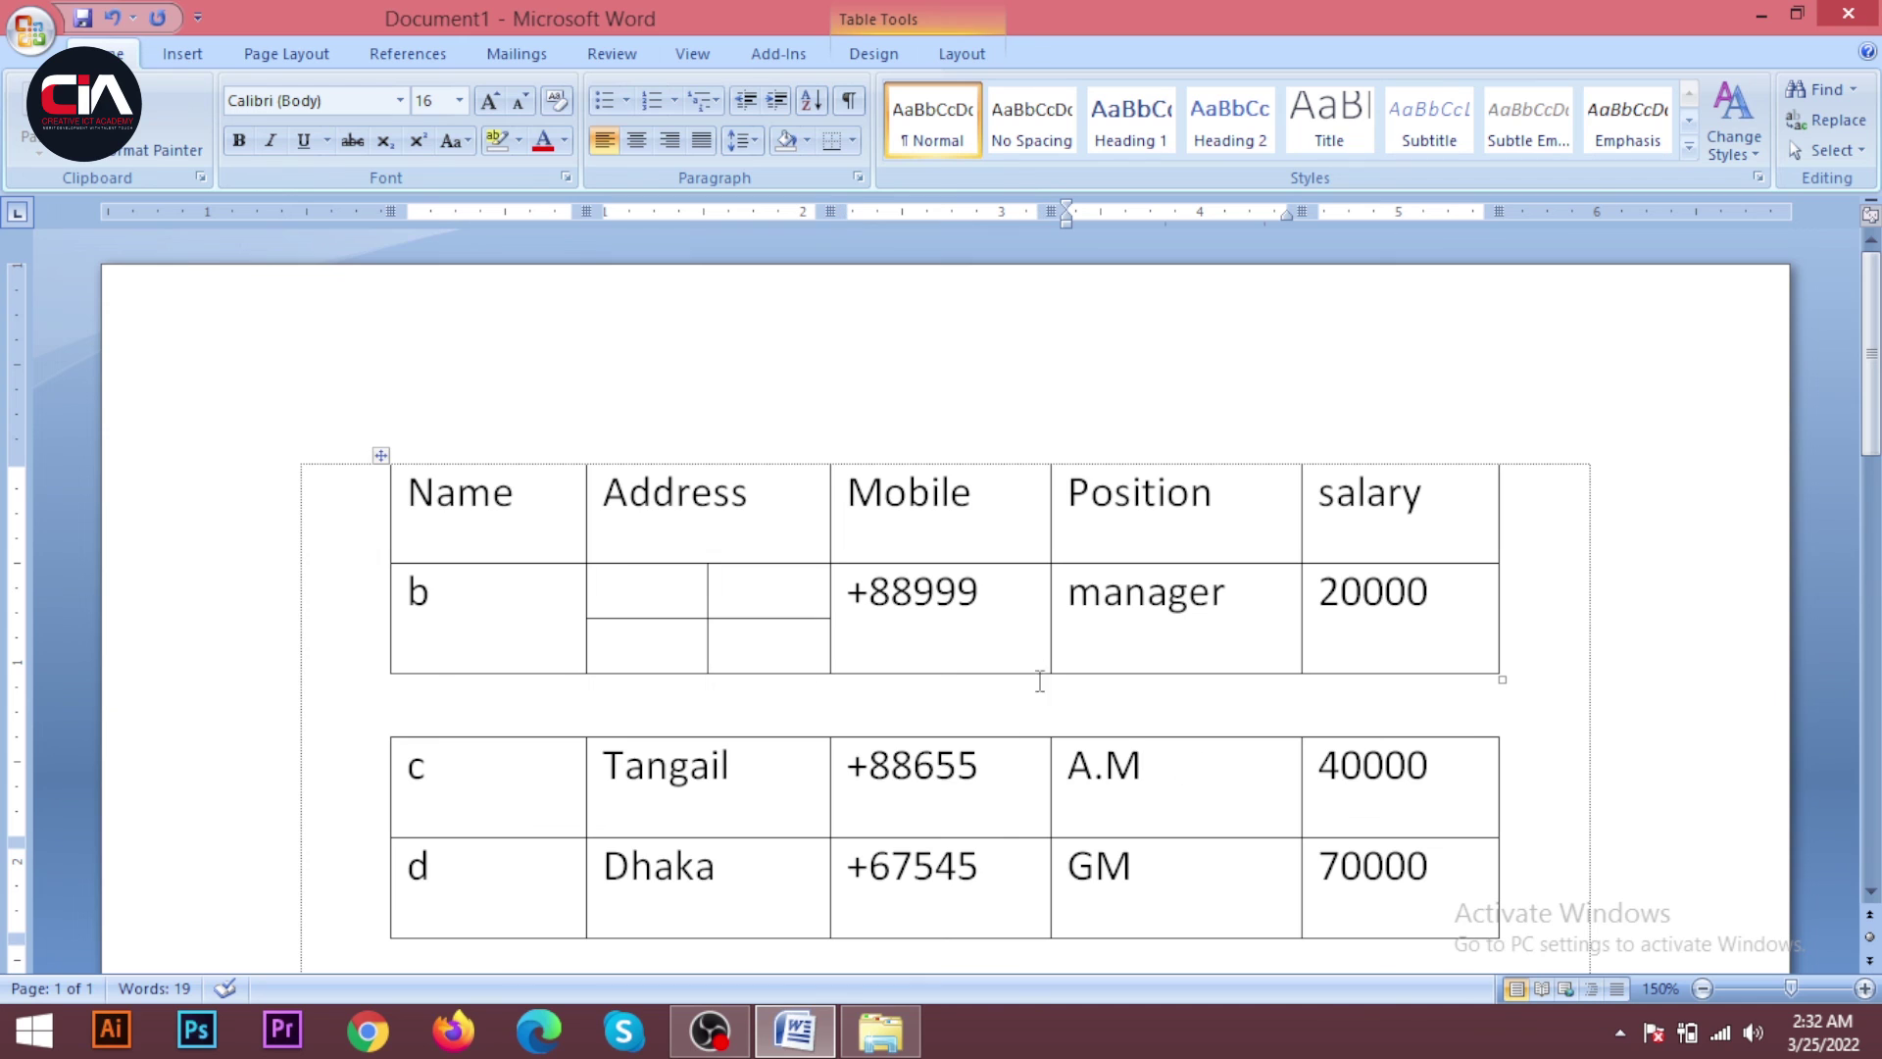
pyautogui.scroll(-1, 913, 657)
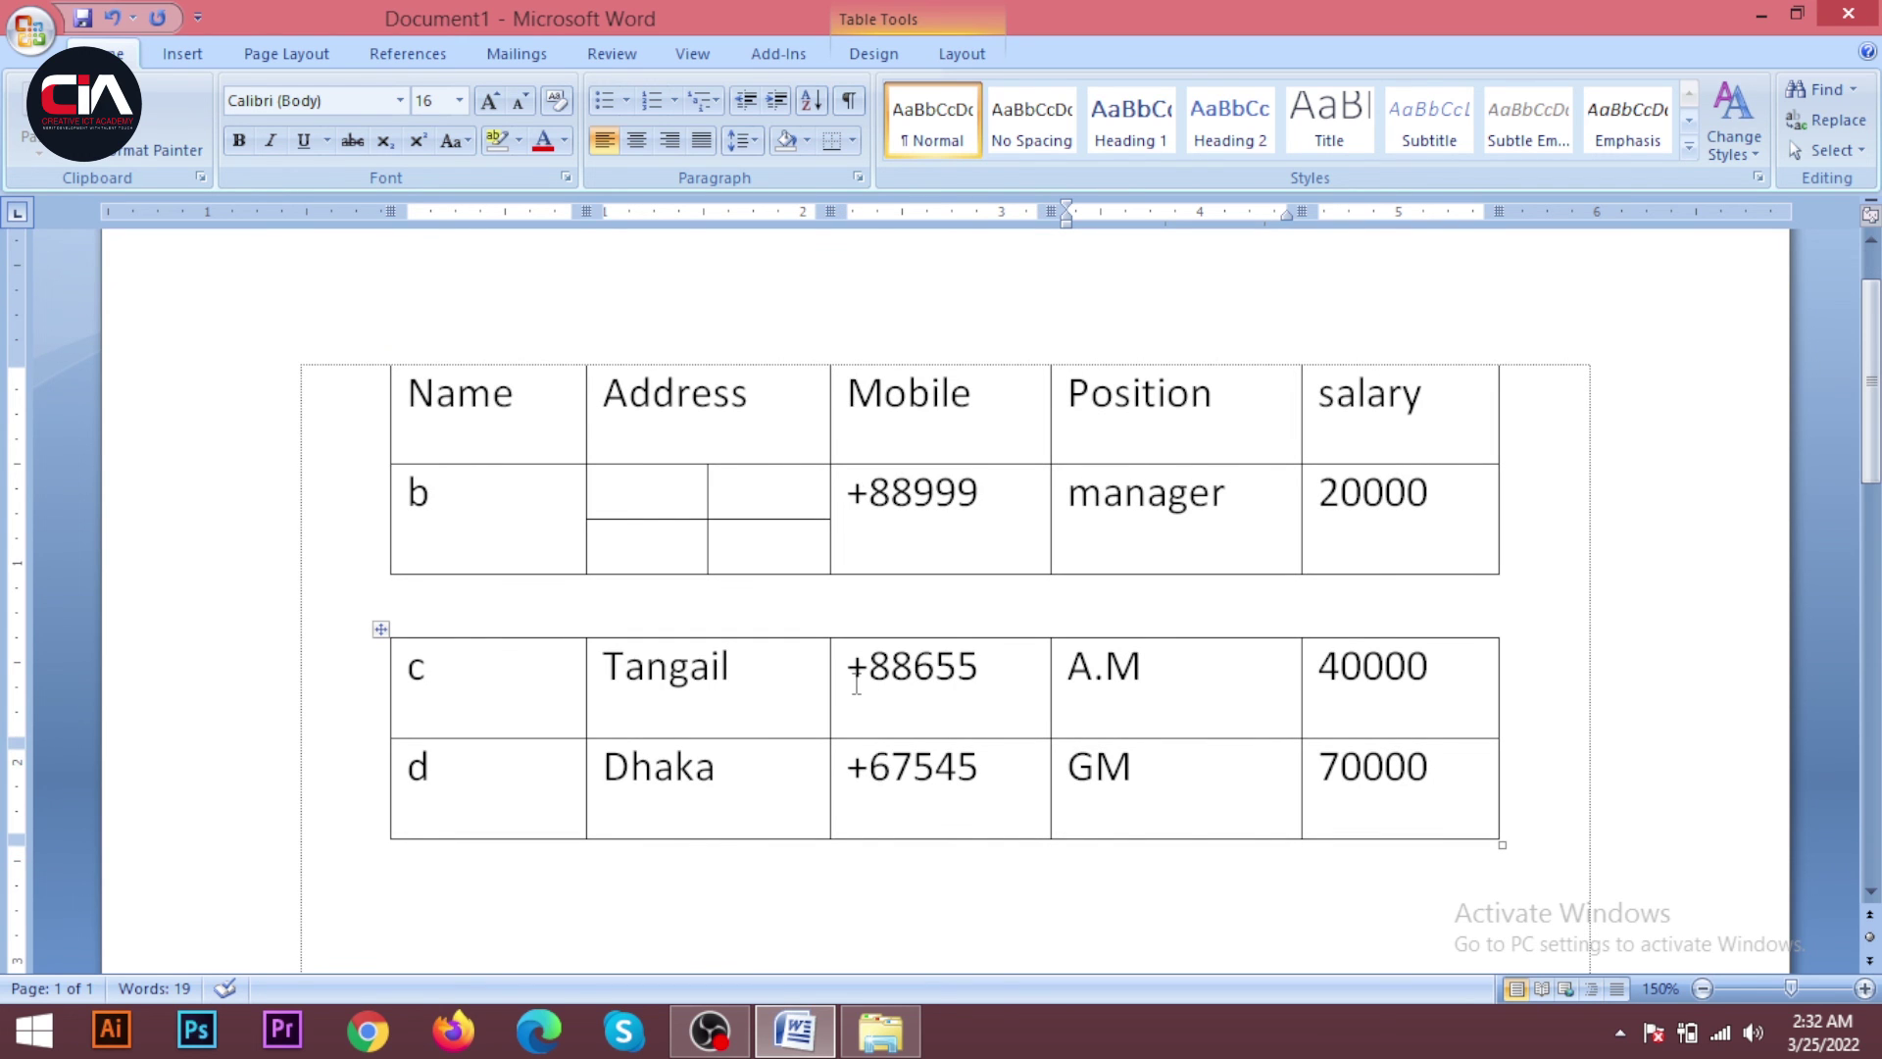
pyautogui.click(460, 589)
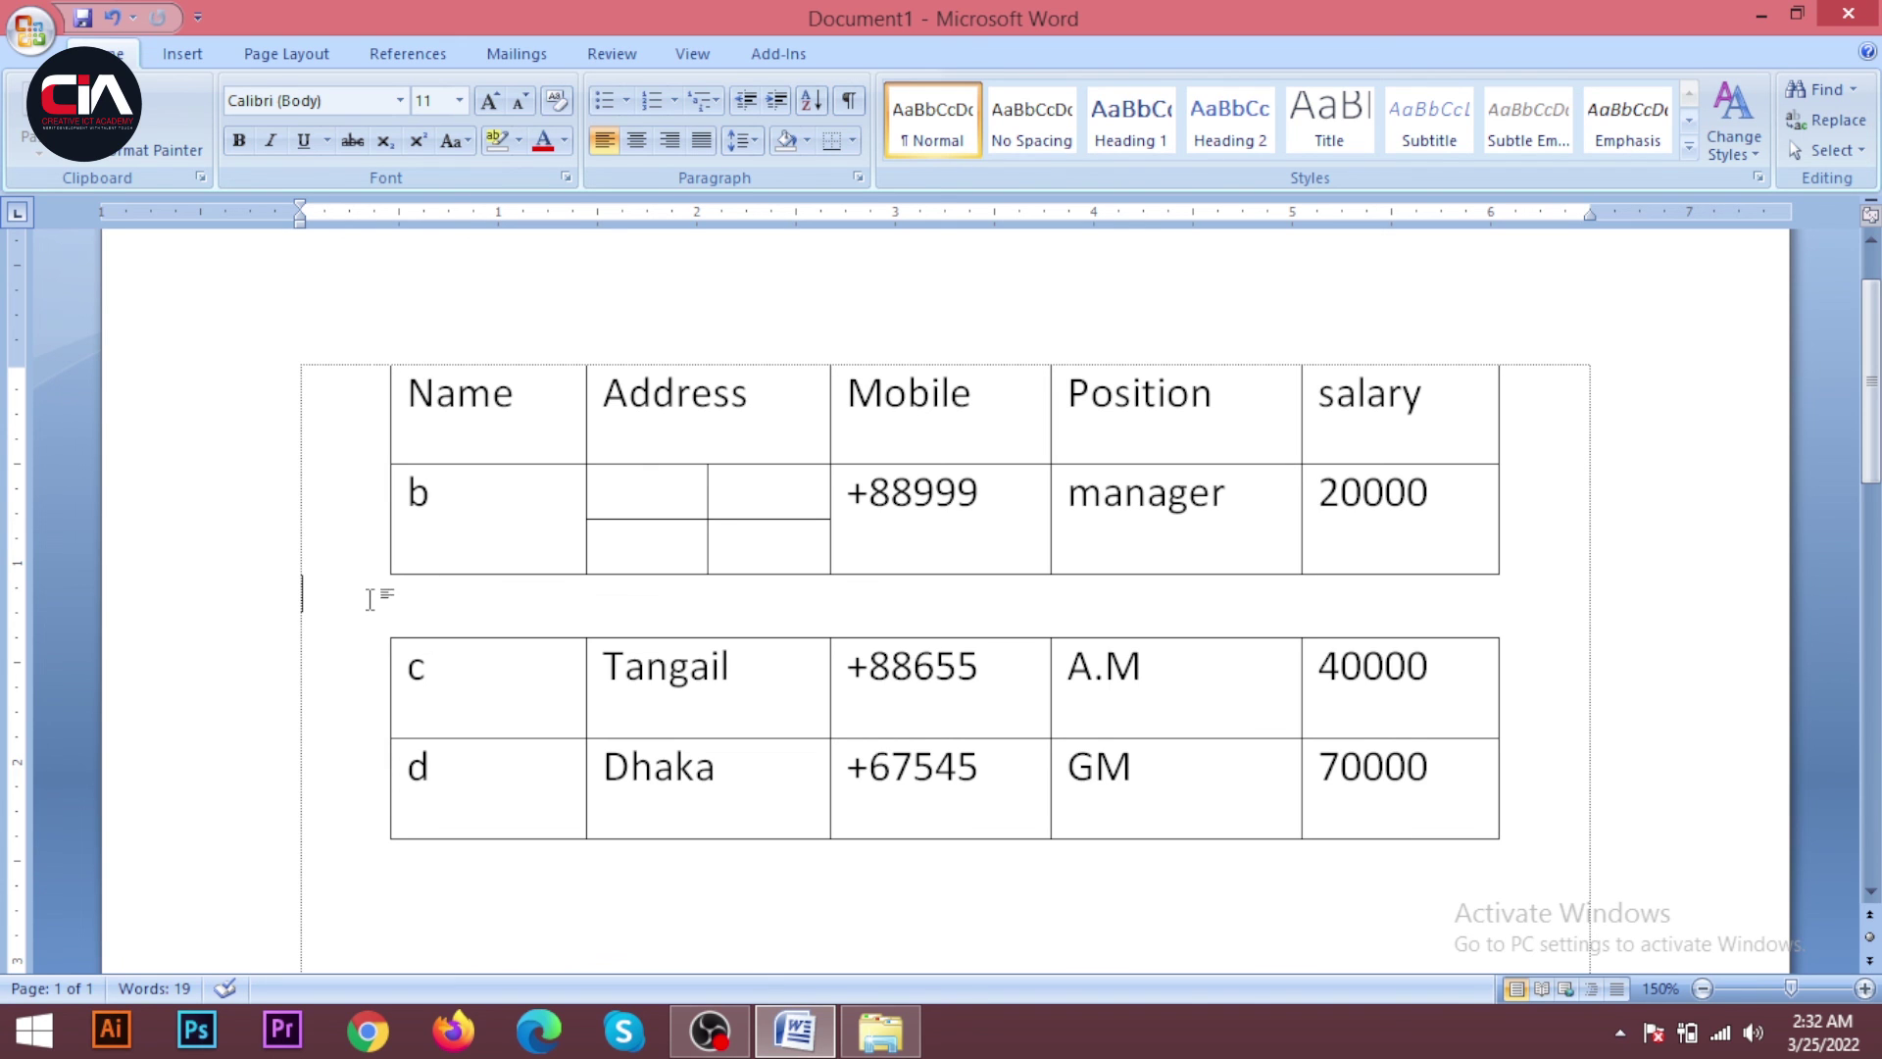
pyautogui.press('Delete')
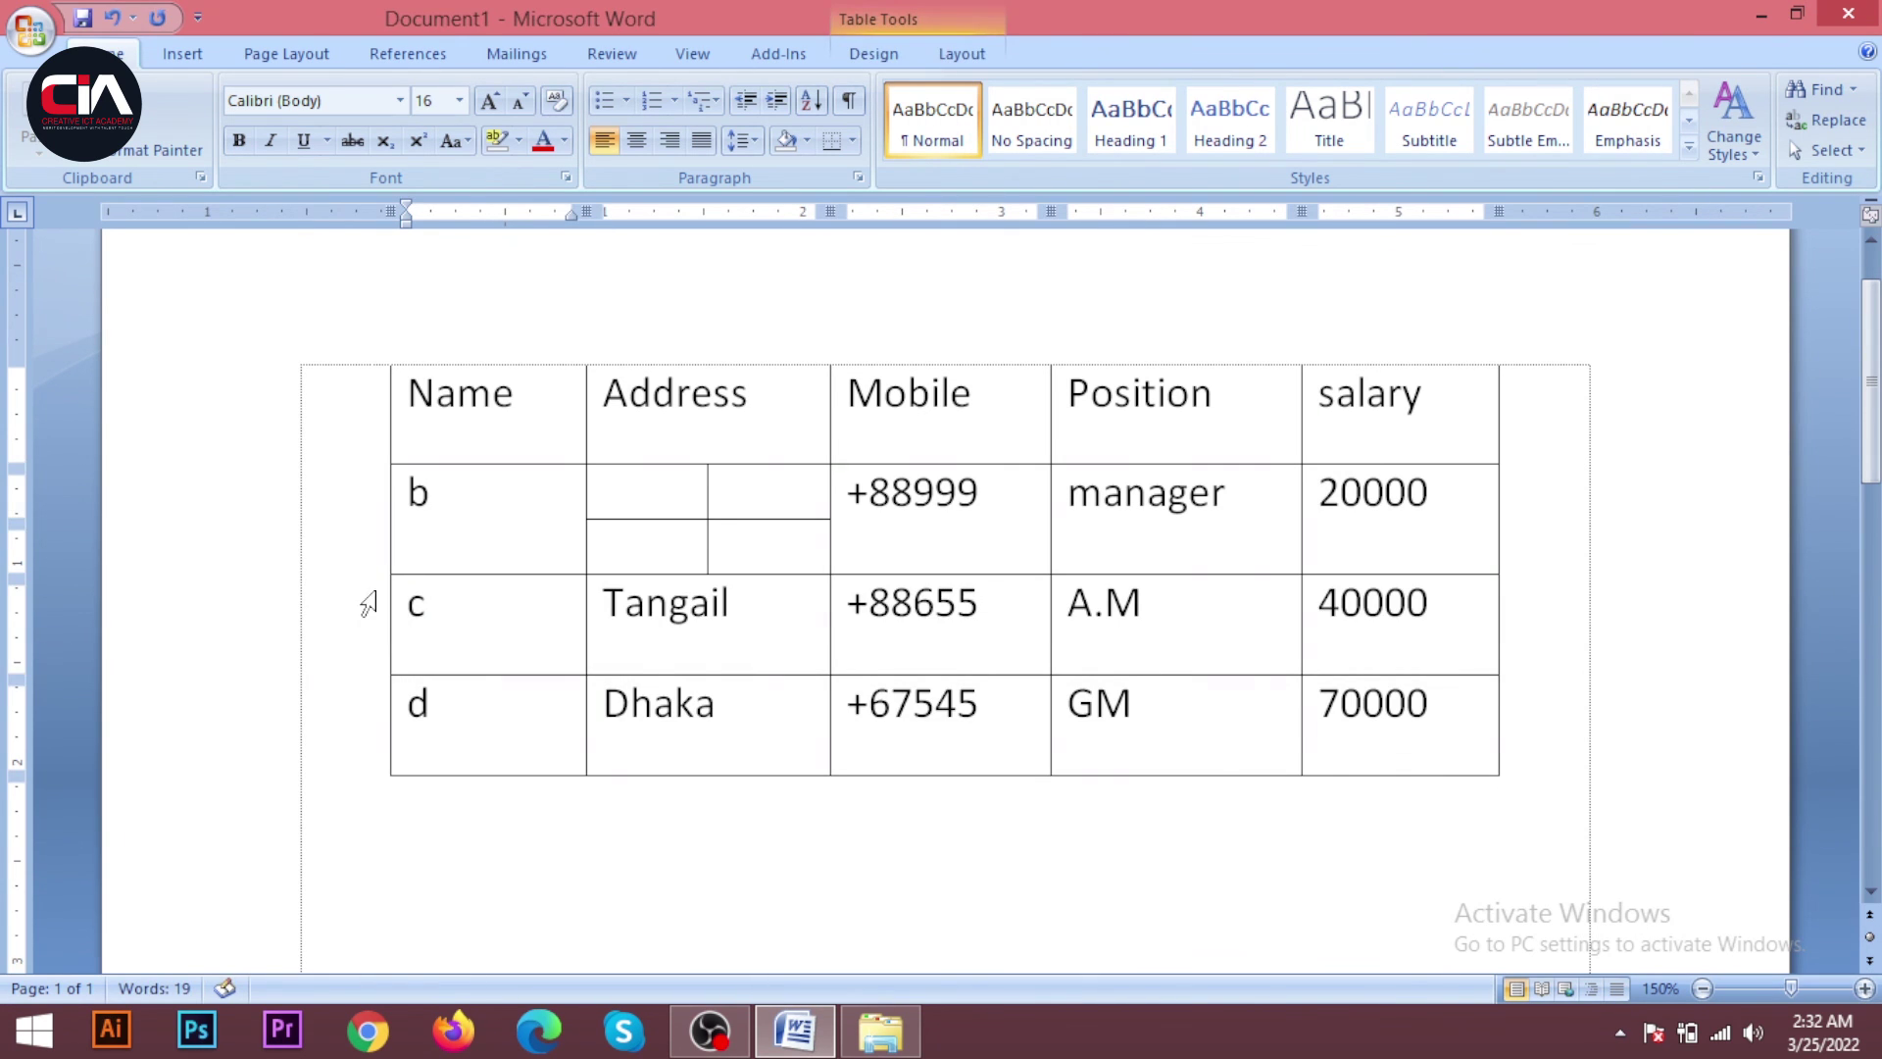
pyautogui.hotkey('ctrl', 'z')
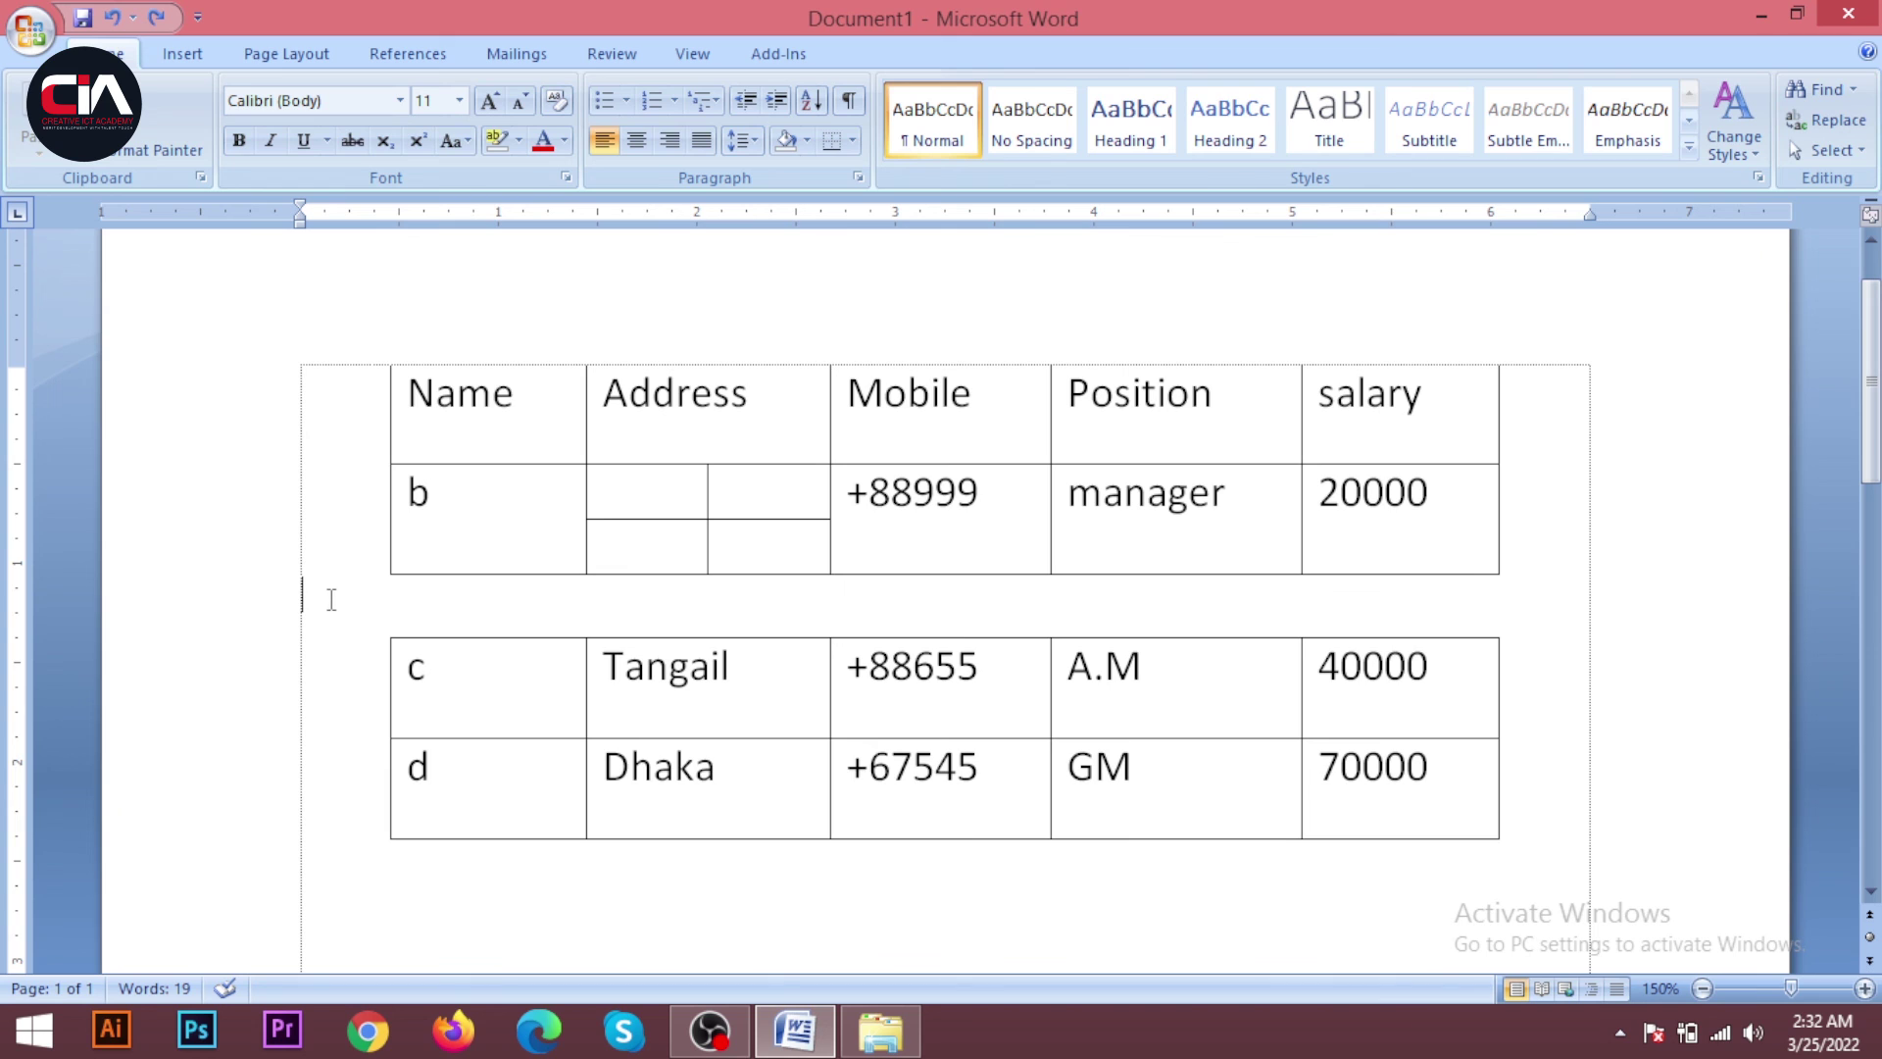
pyautogui.press('Delete')
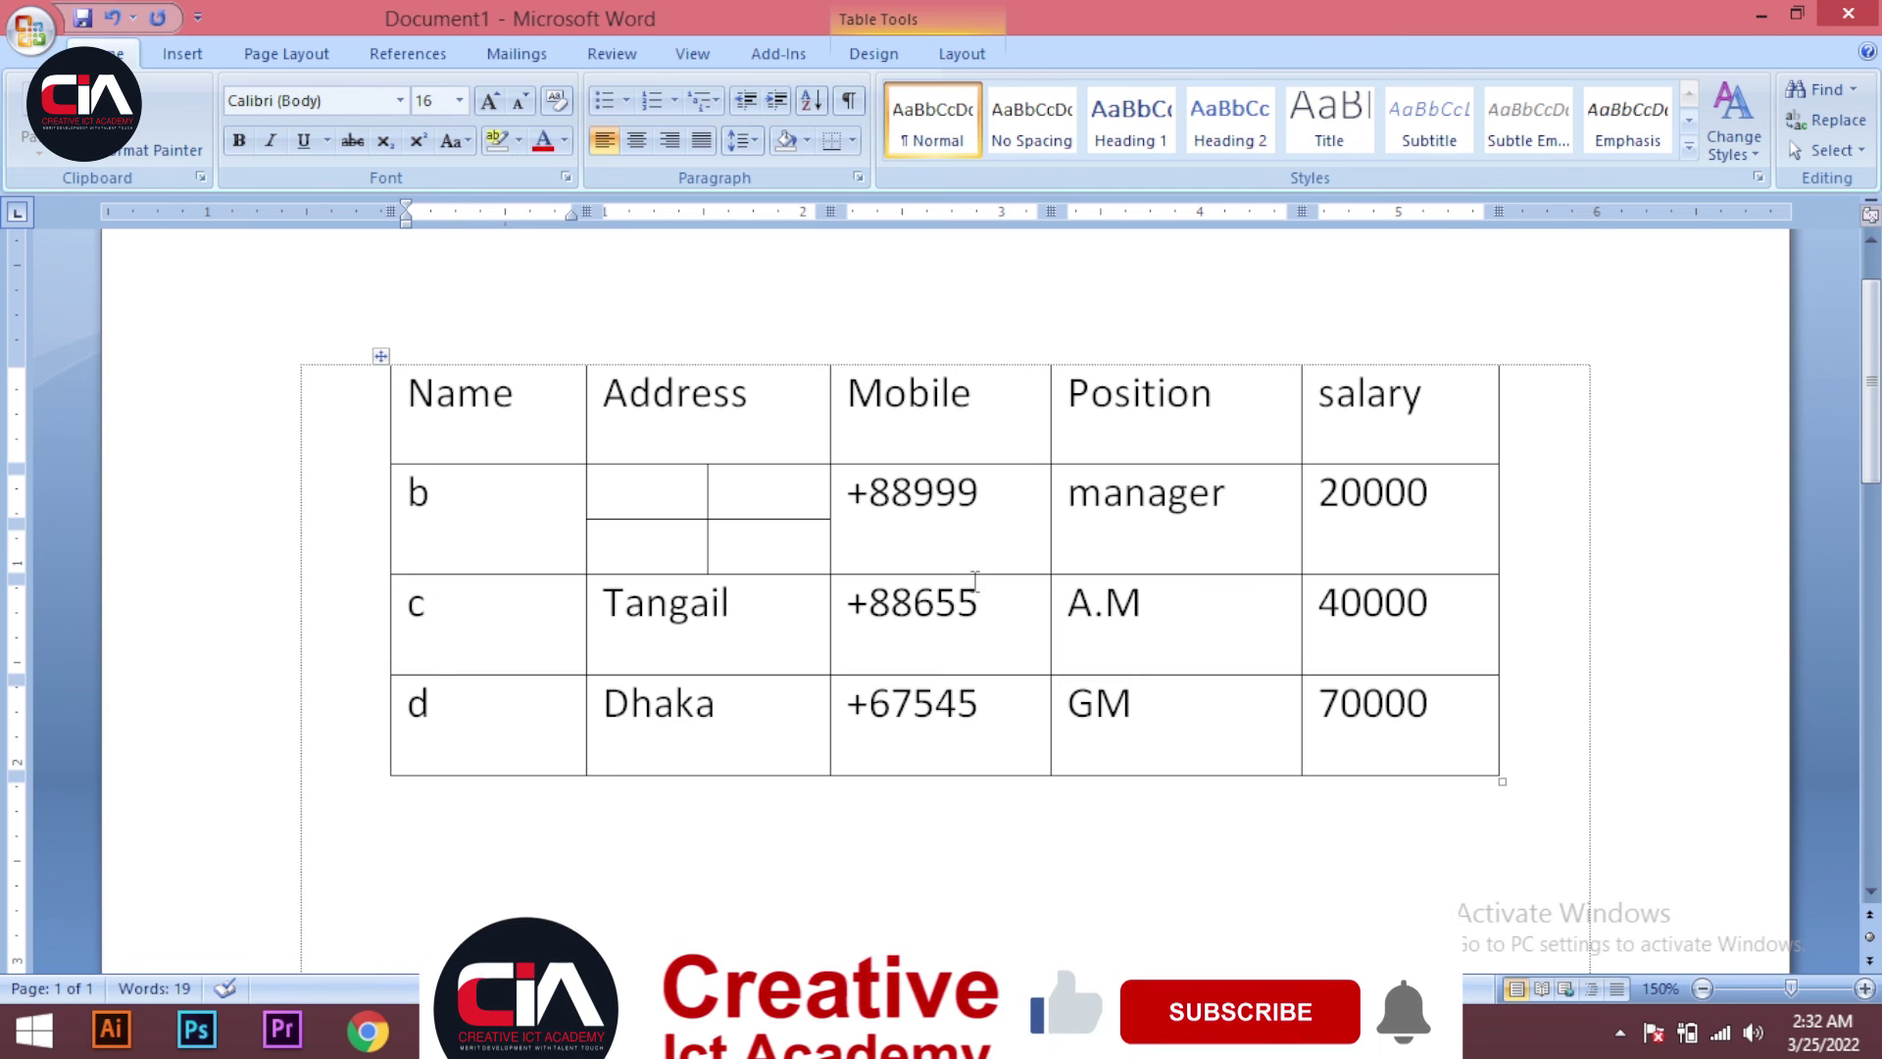
pyautogui.hotkey('ctrl', 'F2')
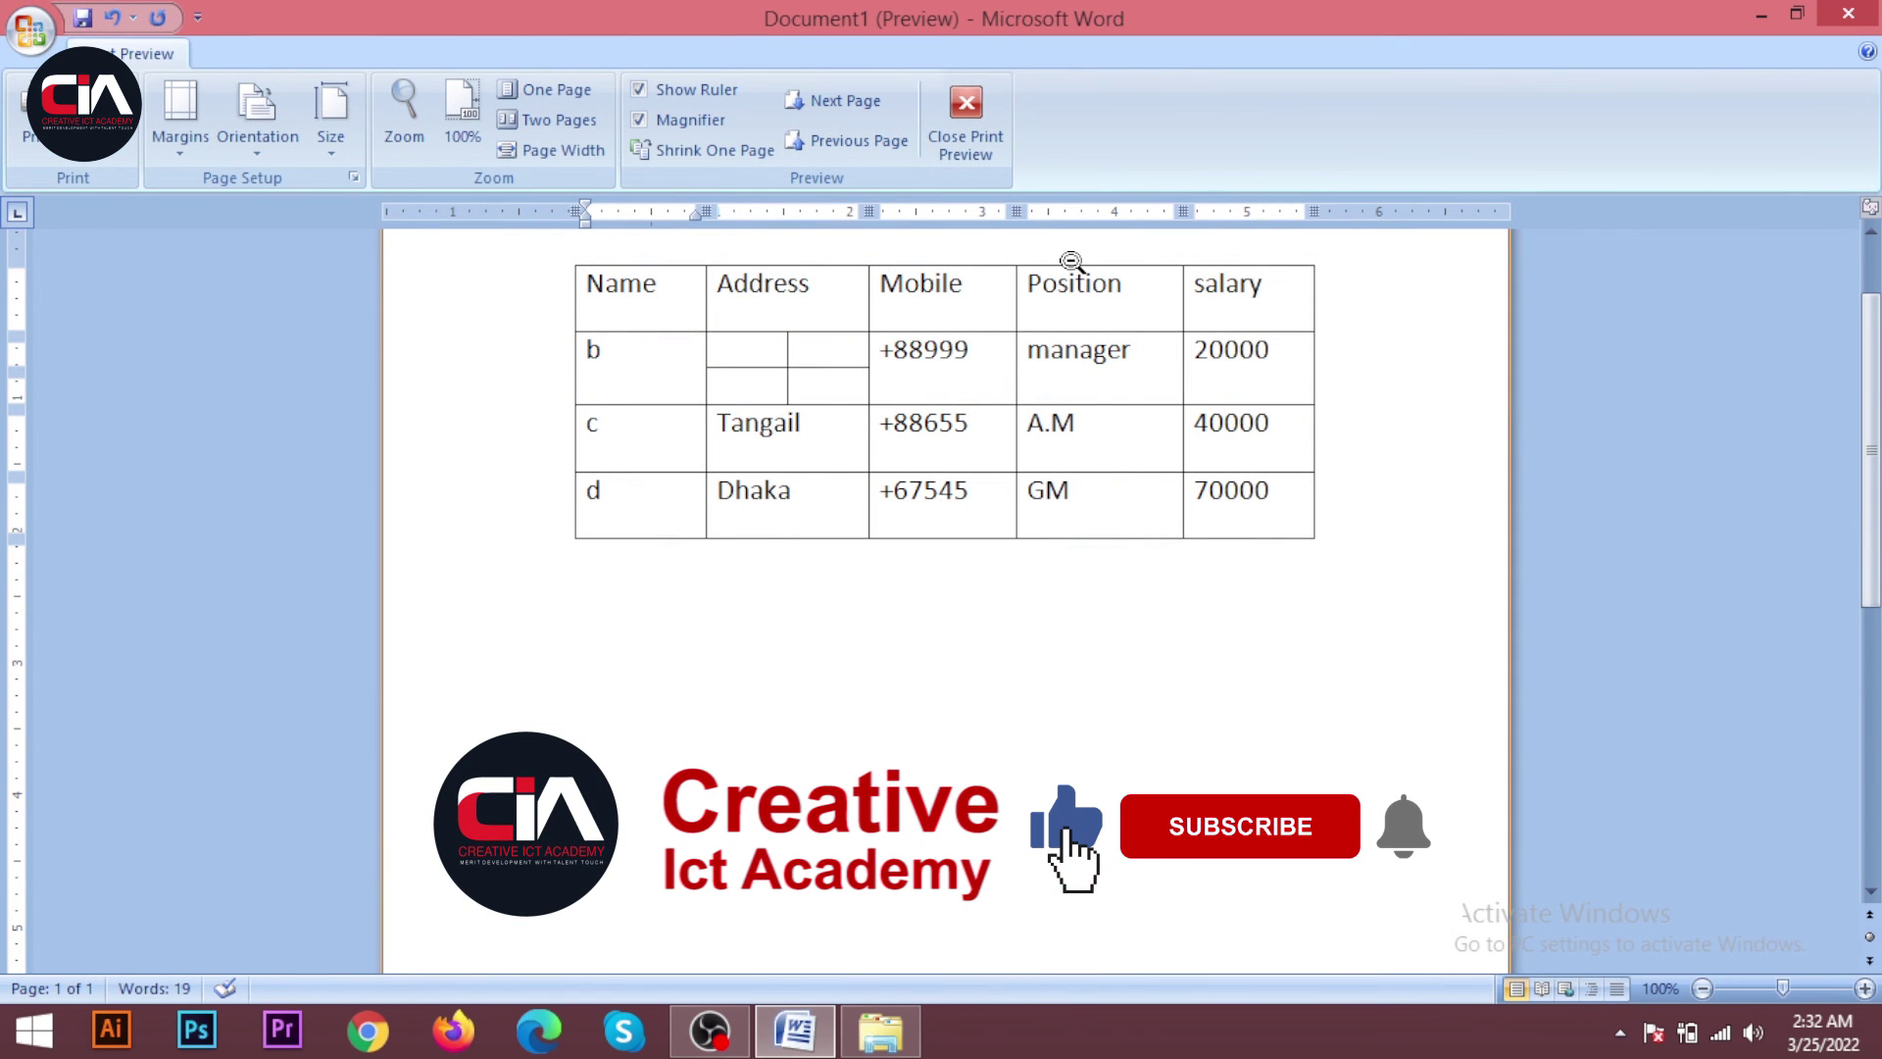
# Close Print Preview and show the Table Tools Layout settings for the merged table
pyautogui.click(965, 113)
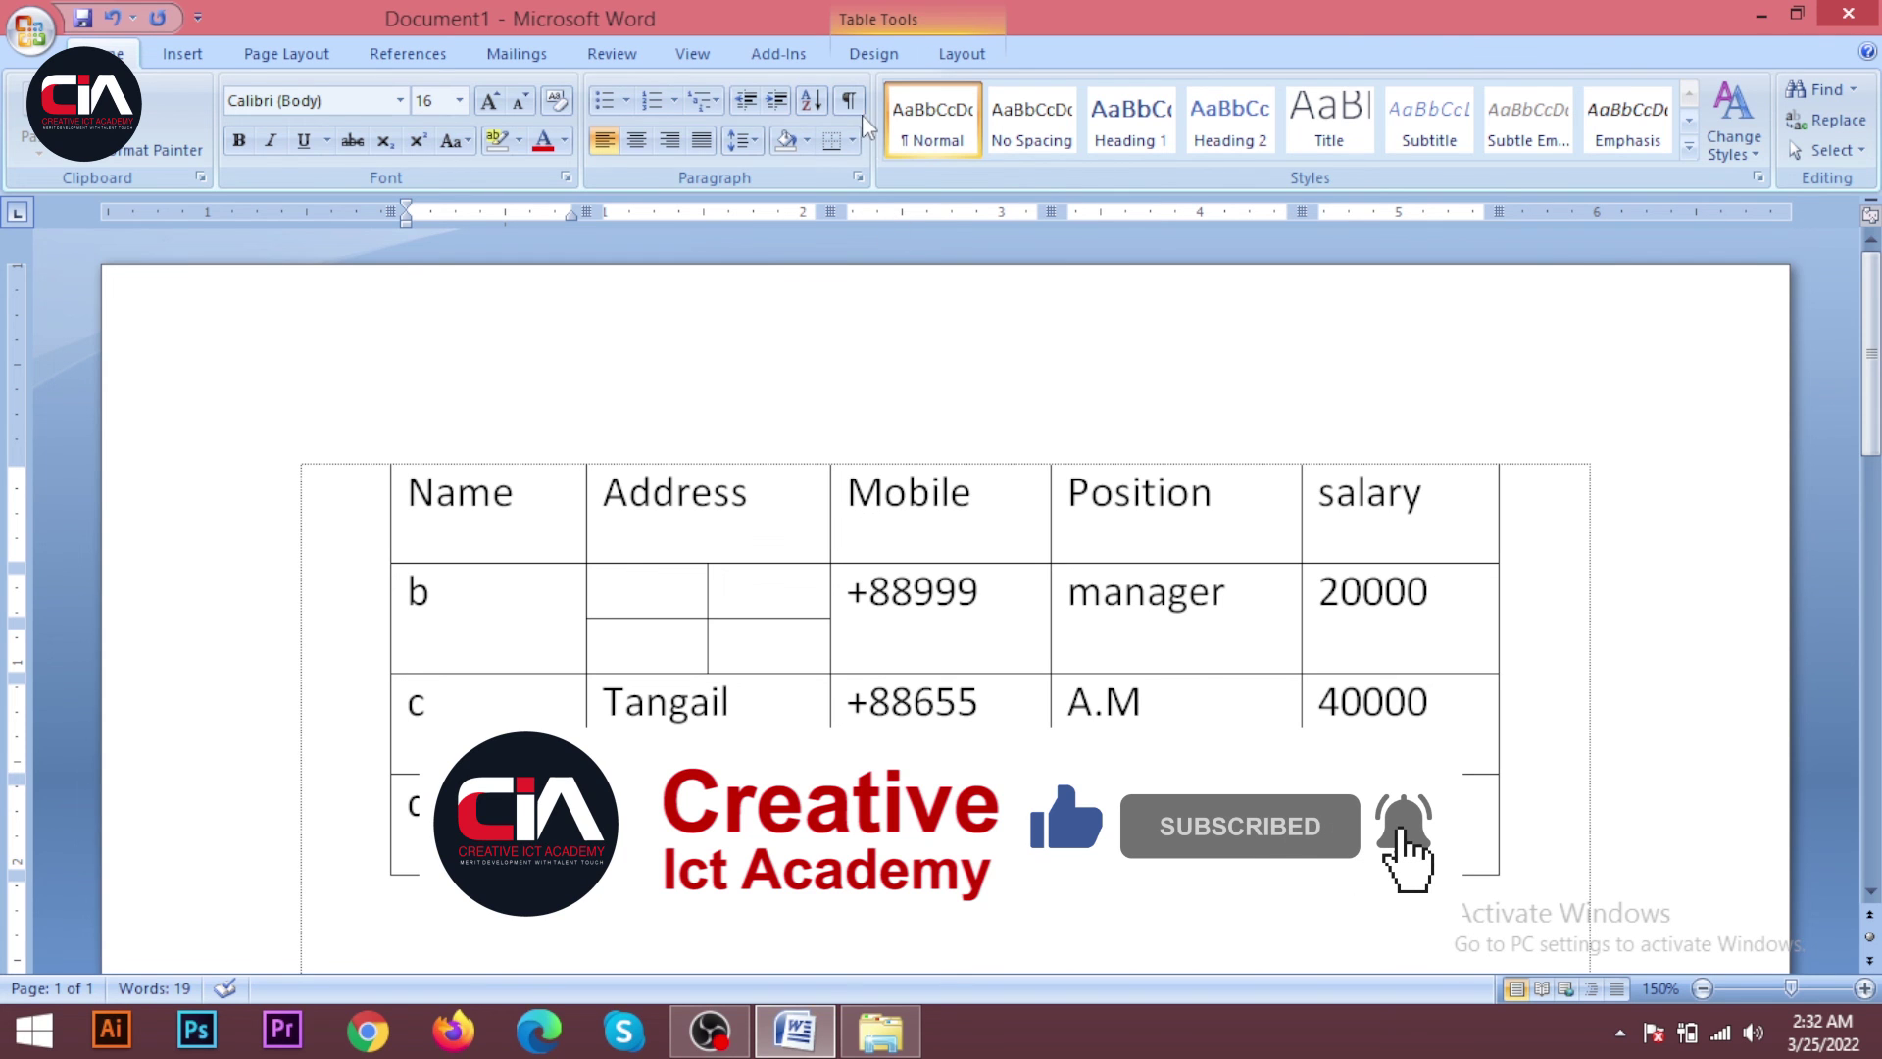
pyautogui.click(959, 55)
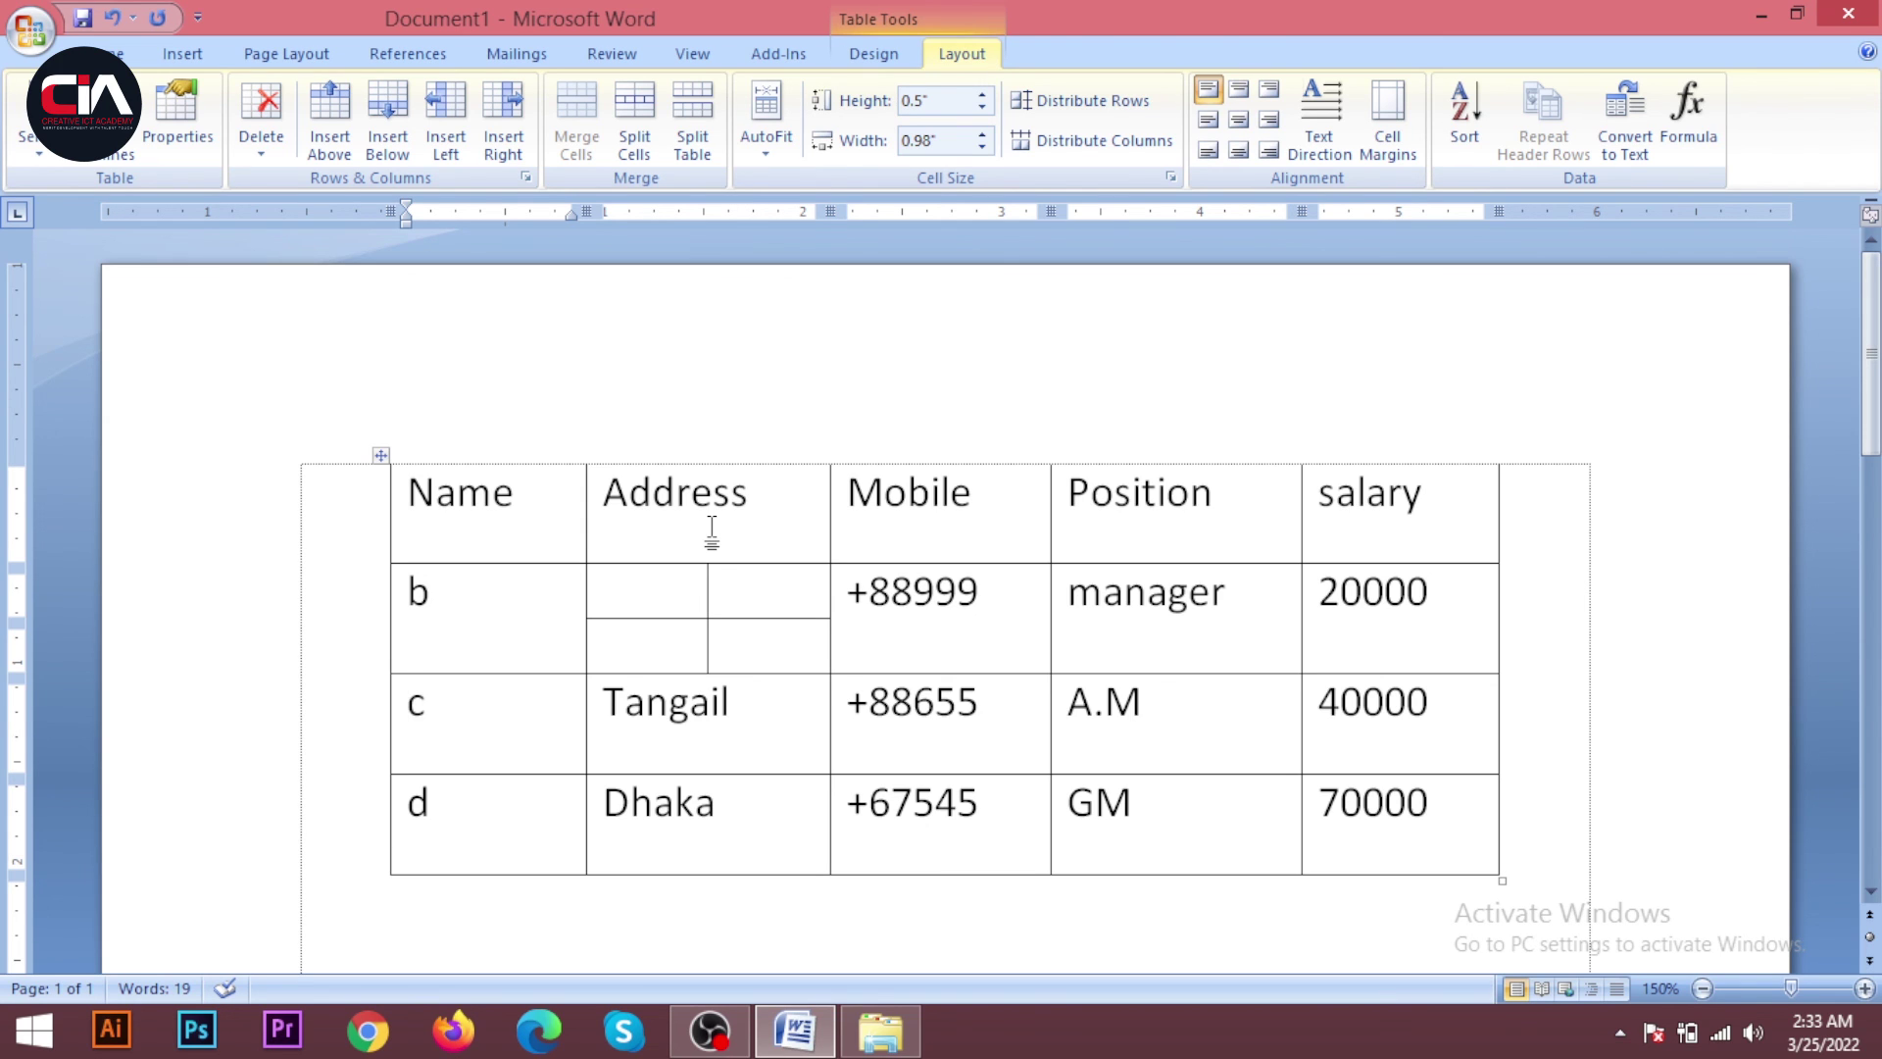
# Minimize Word, dismiss the OBS 'Failed to connect' message, and refresh the desktop
pyautogui.click(1751, 22)
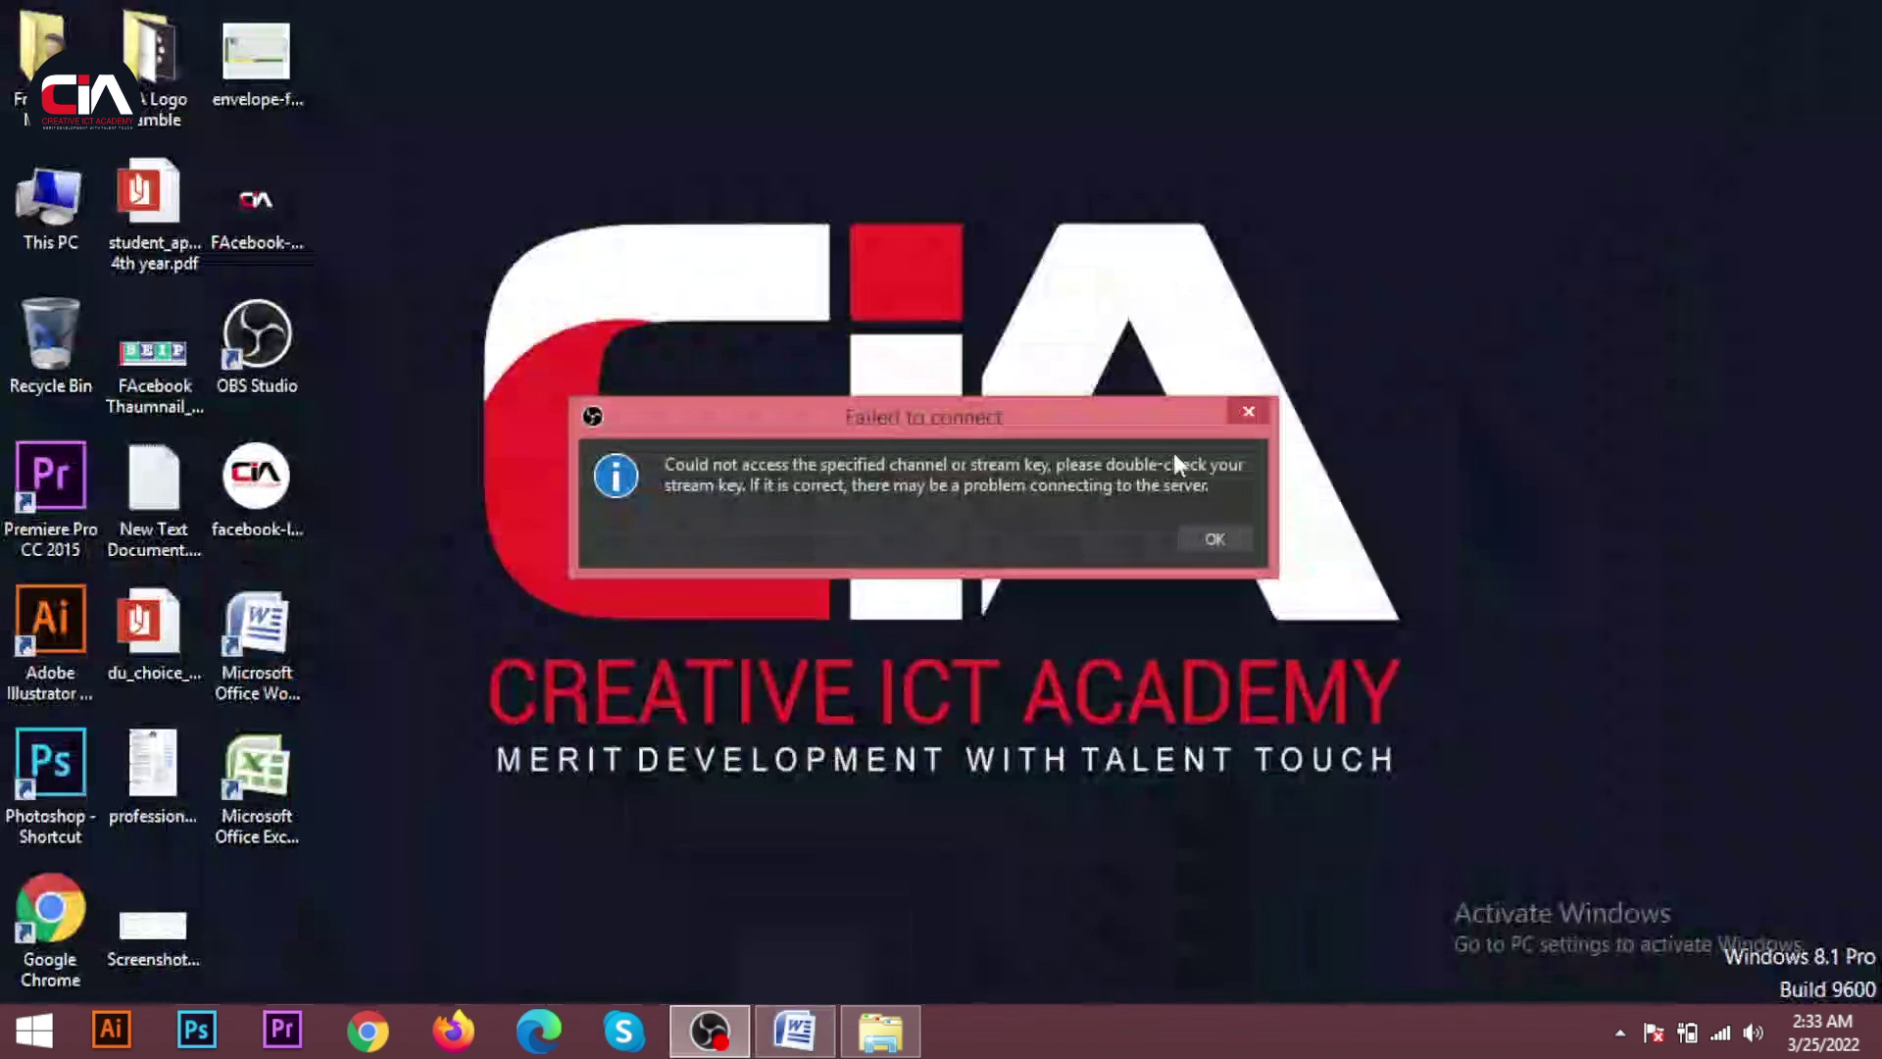
pyautogui.click(1249, 412)
pyautogui.rightClick(1022, 284)
pyautogui.click(1088, 361)
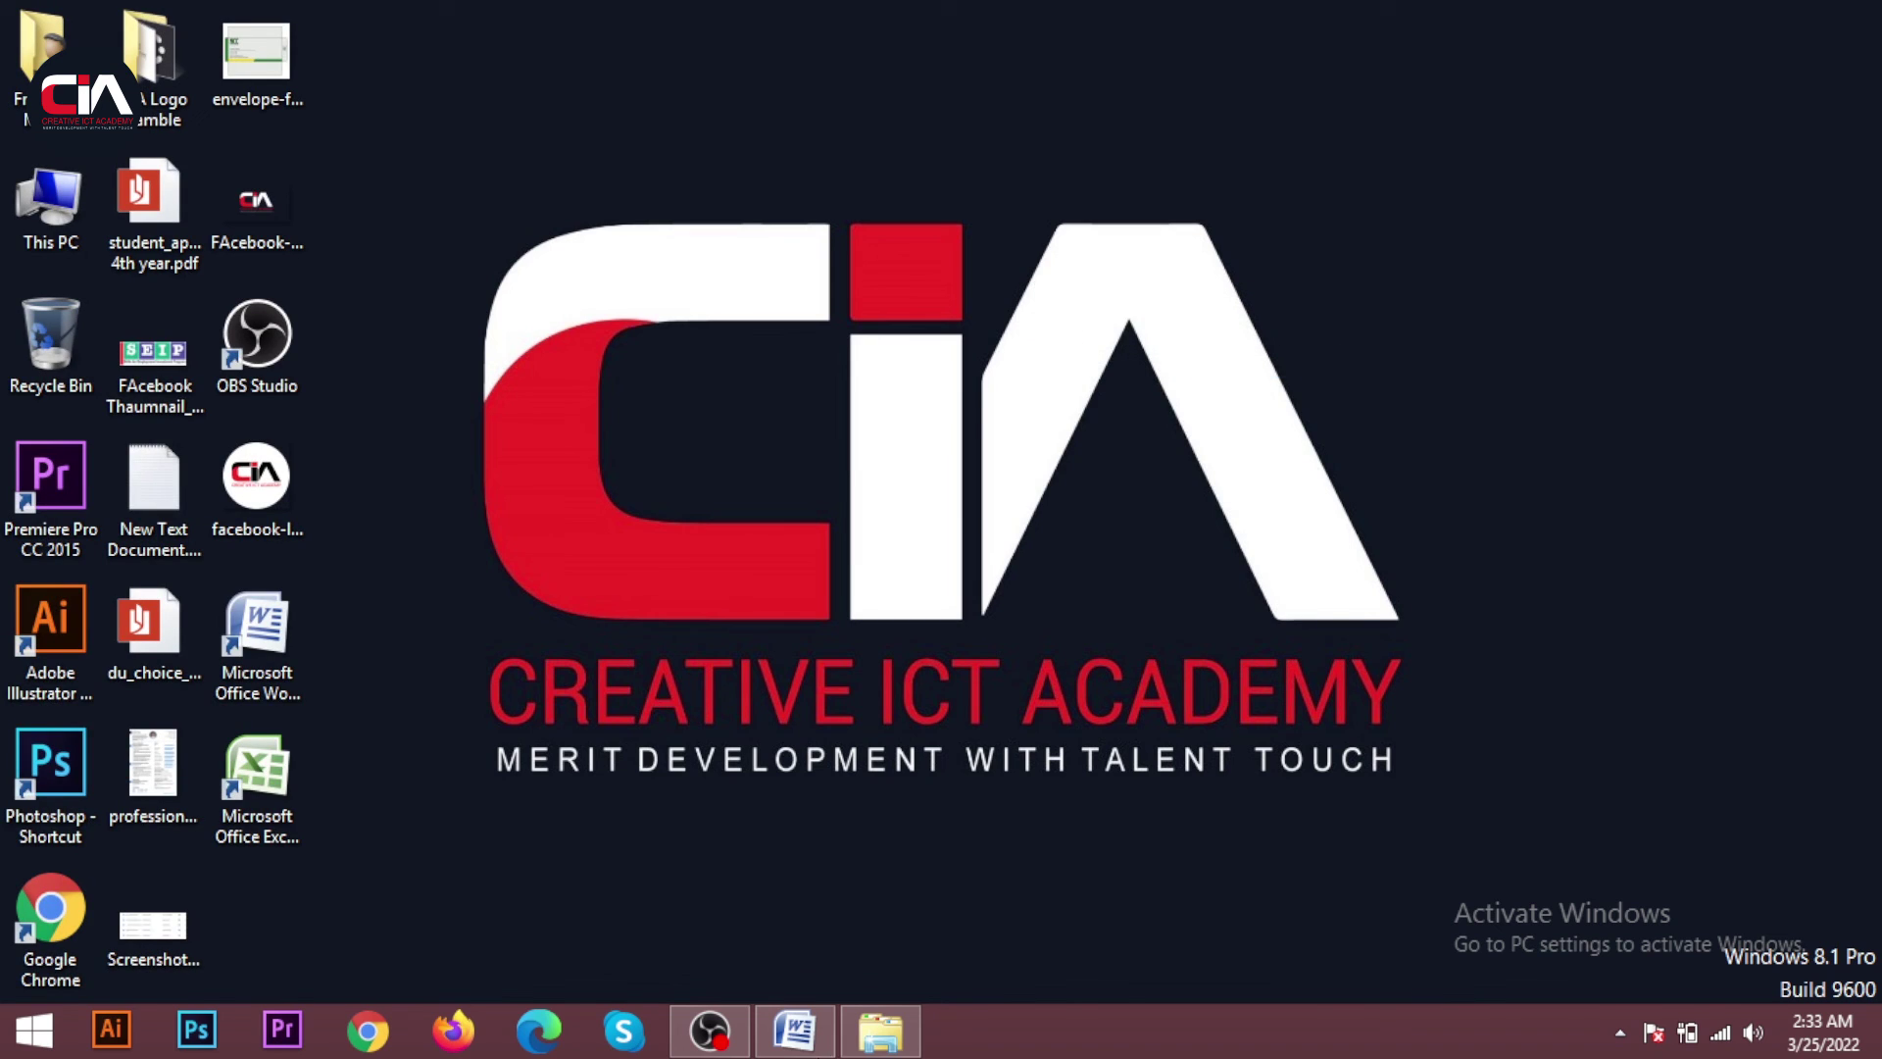